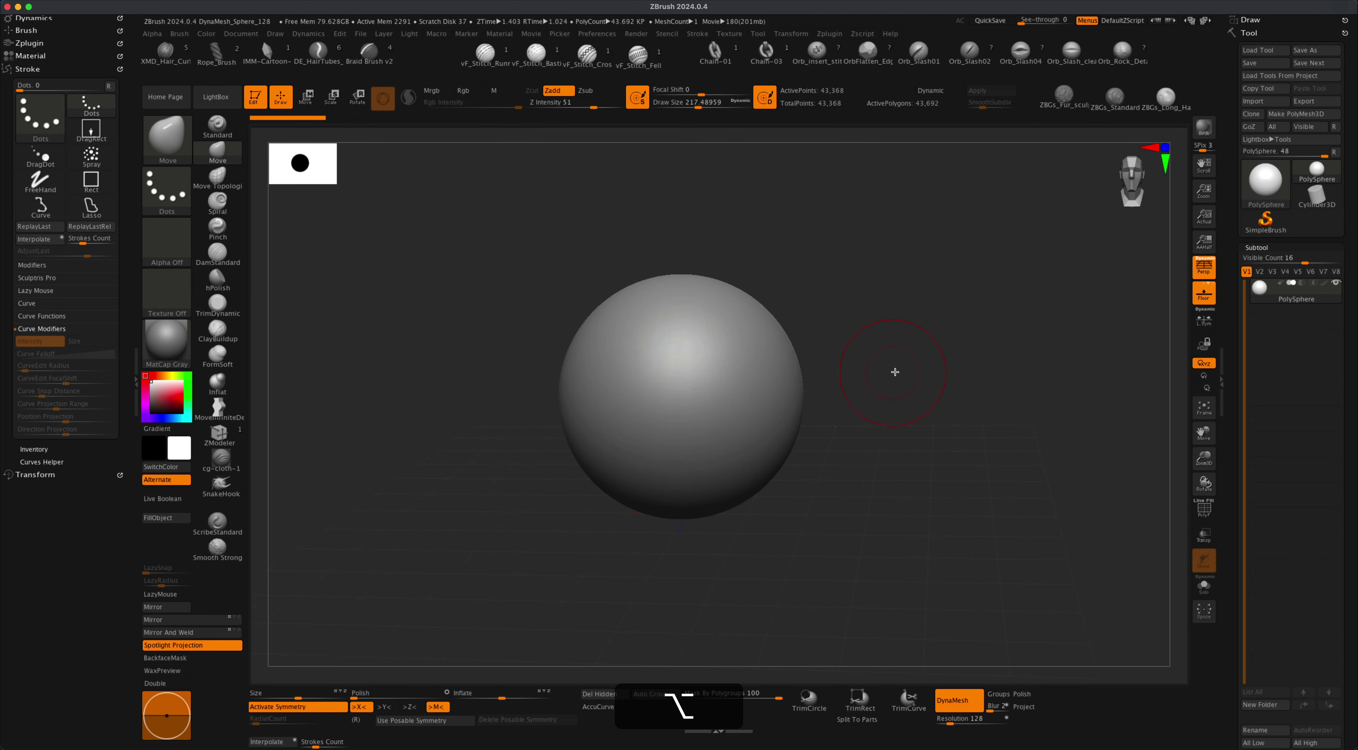
left_click_drag(895, 372, 906, 349, "alt")
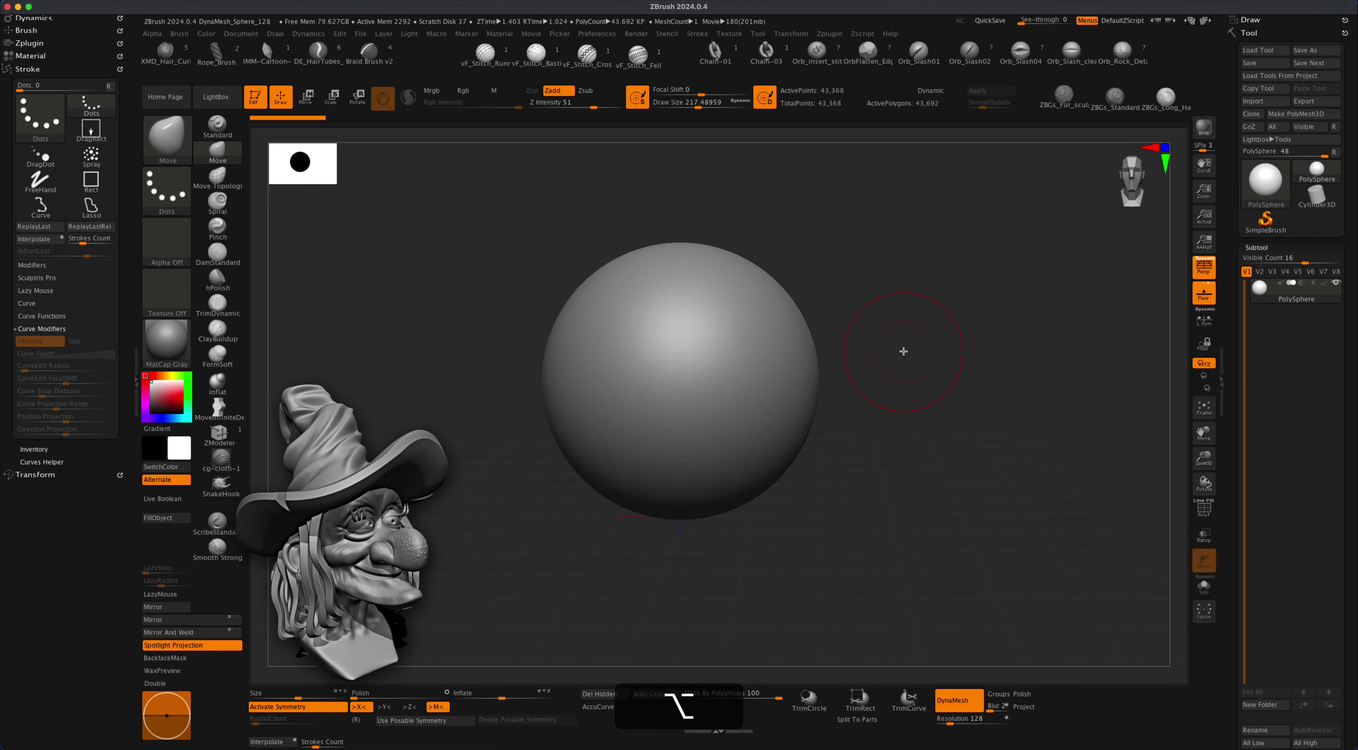
left_click_drag(900, 351, 895, 365, "alt")
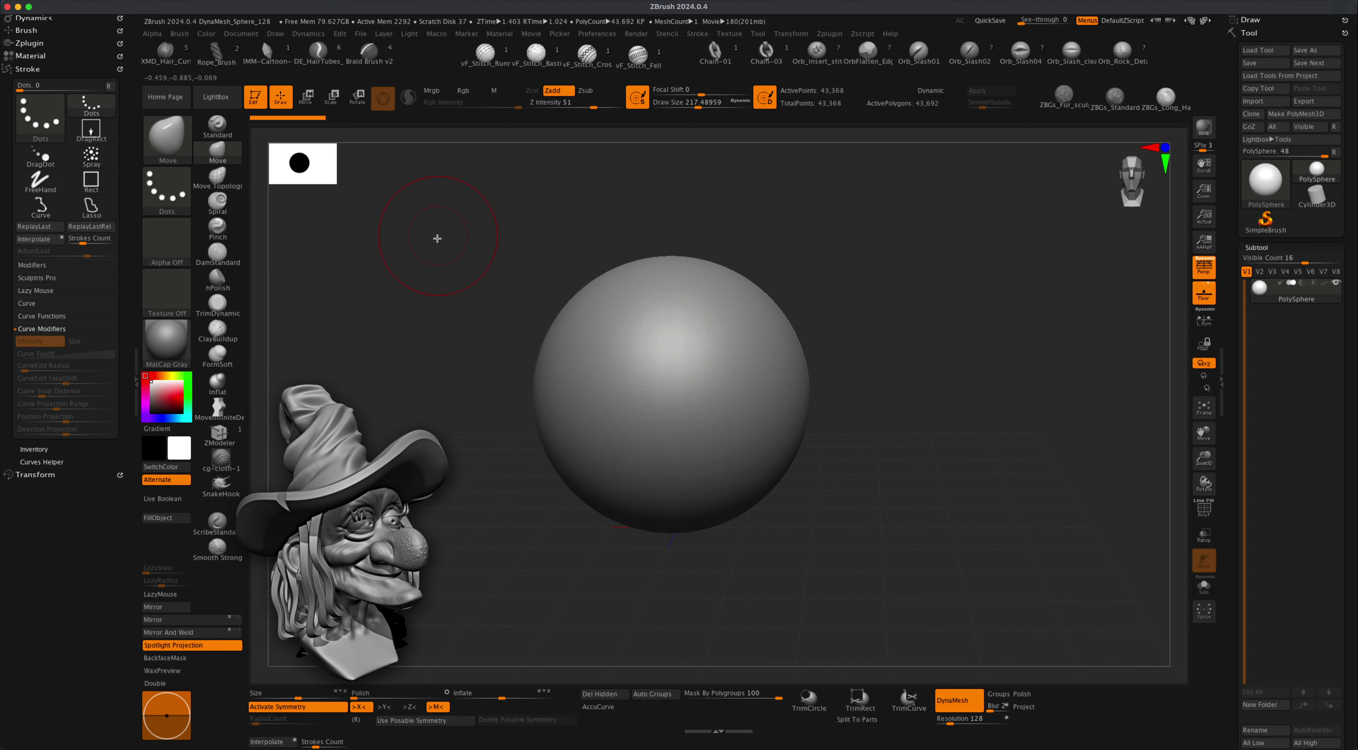
left_click_drag(466, 275, 469, 268, "alt")
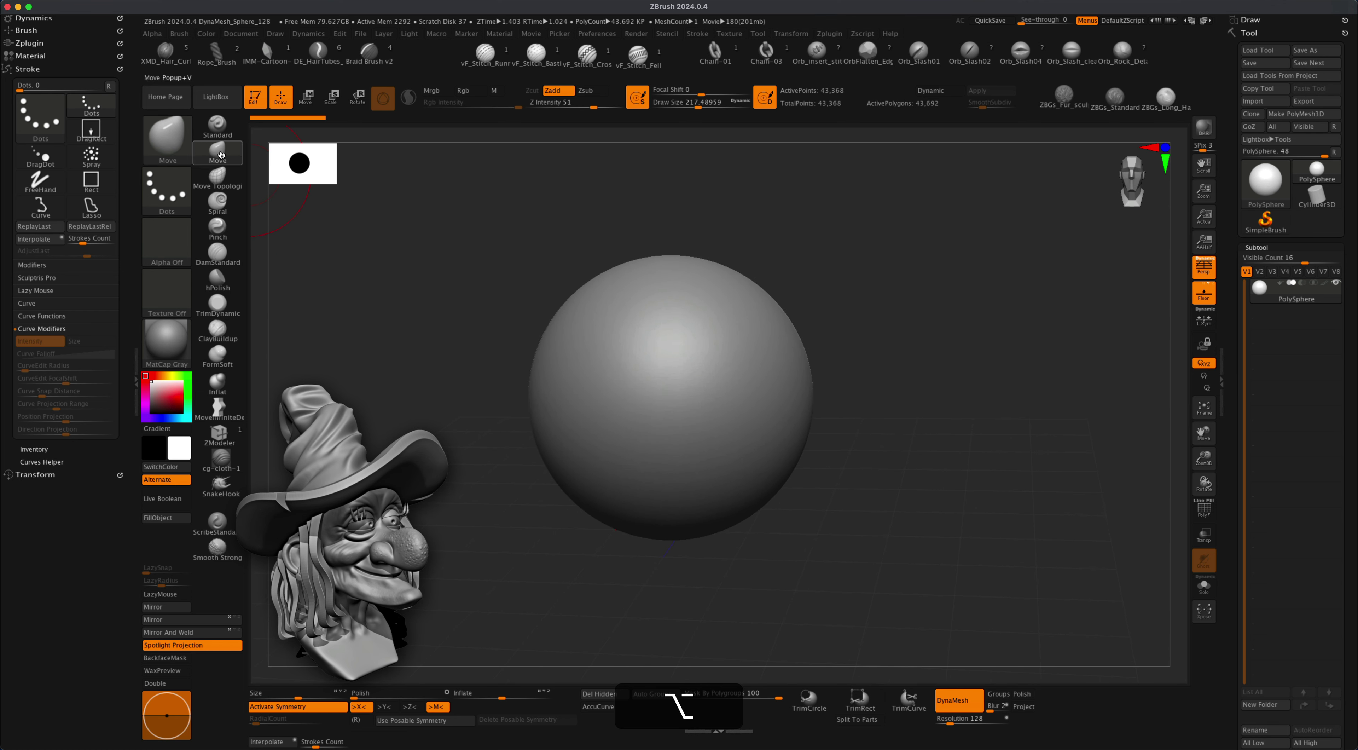
Load the HeadPlanes_Female_128 project from the Head planes folder in LightBox.
left_click(222, 98)
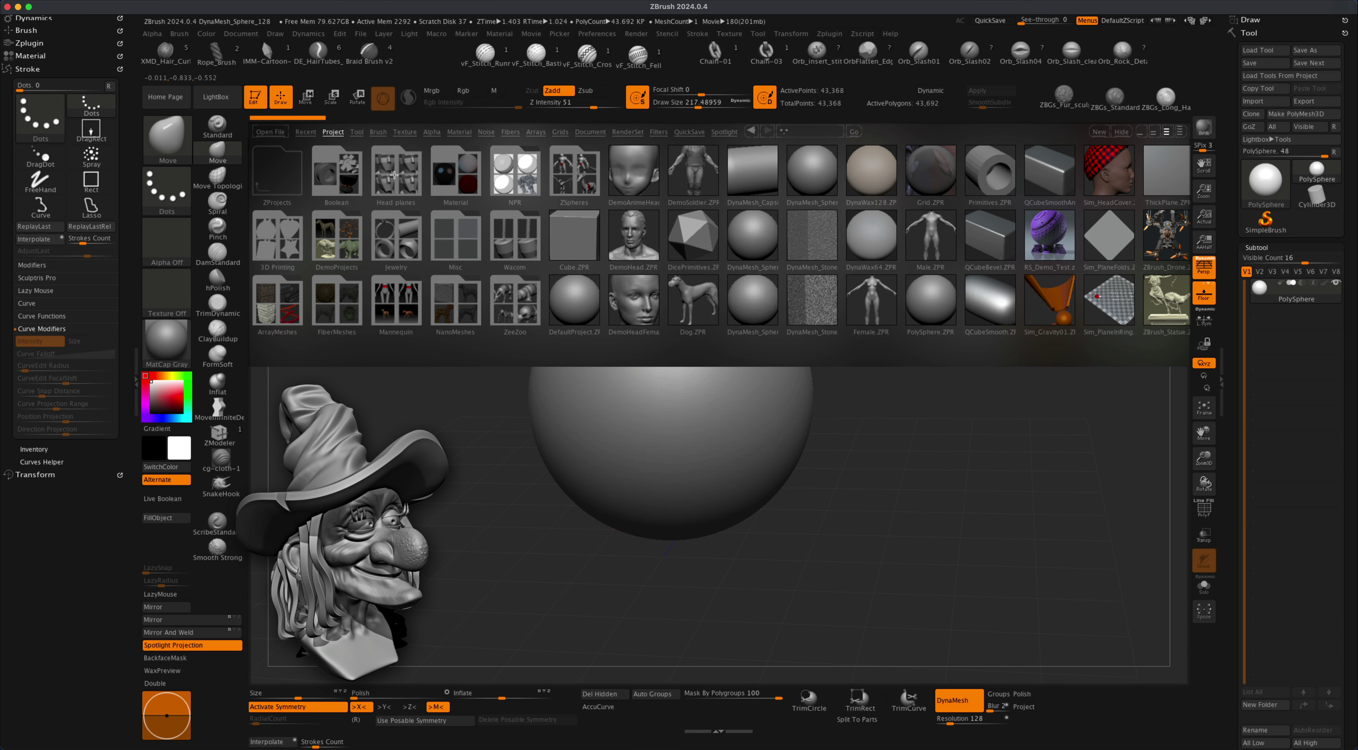
left_click_drag(395, 174, 277, 174)
left_click_drag(393, 177, 512, 173)
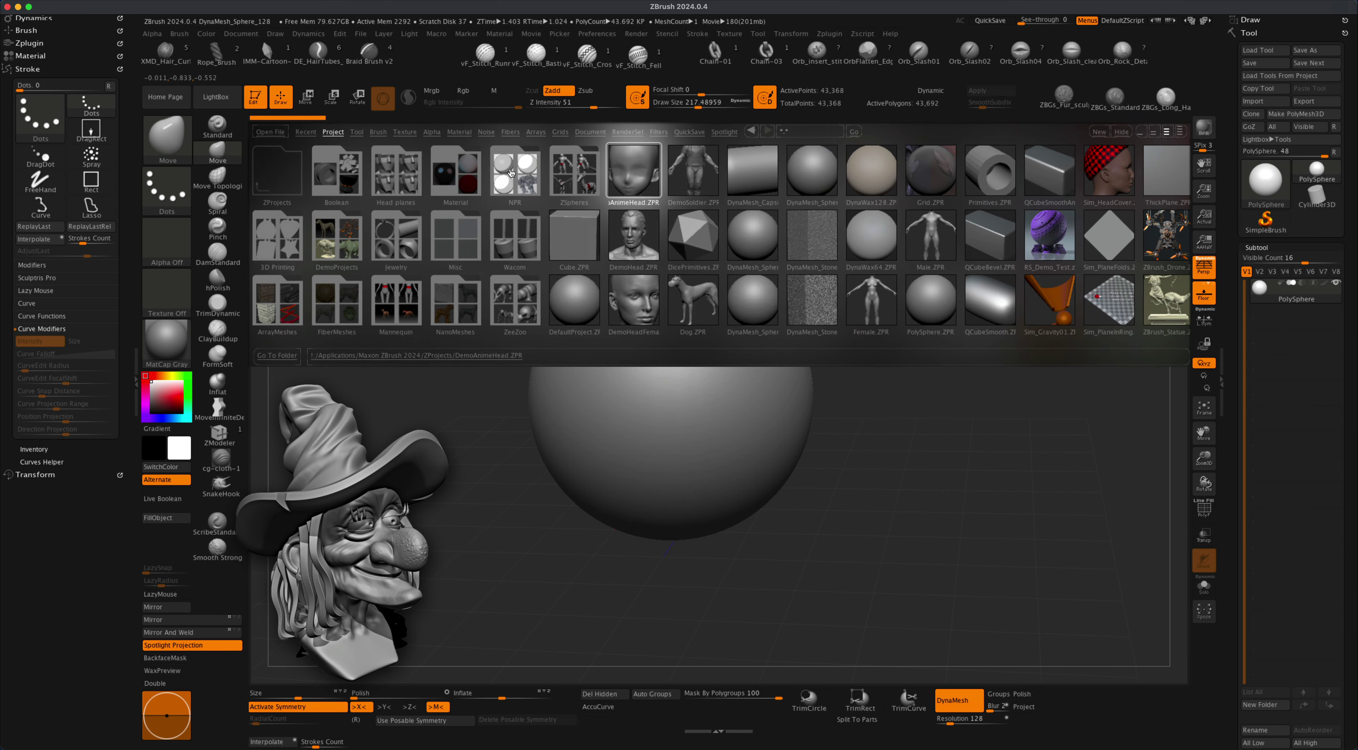
left_click(398, 172)
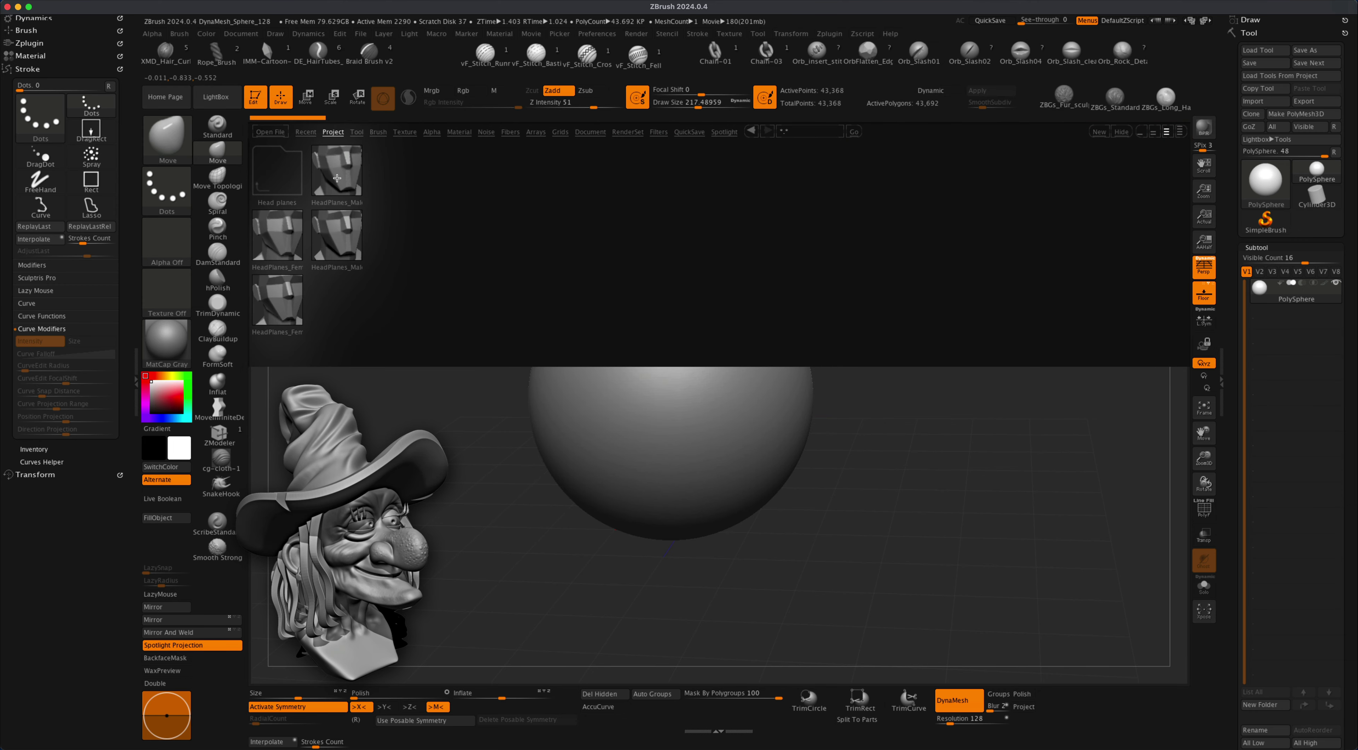
left_click(290, 239)
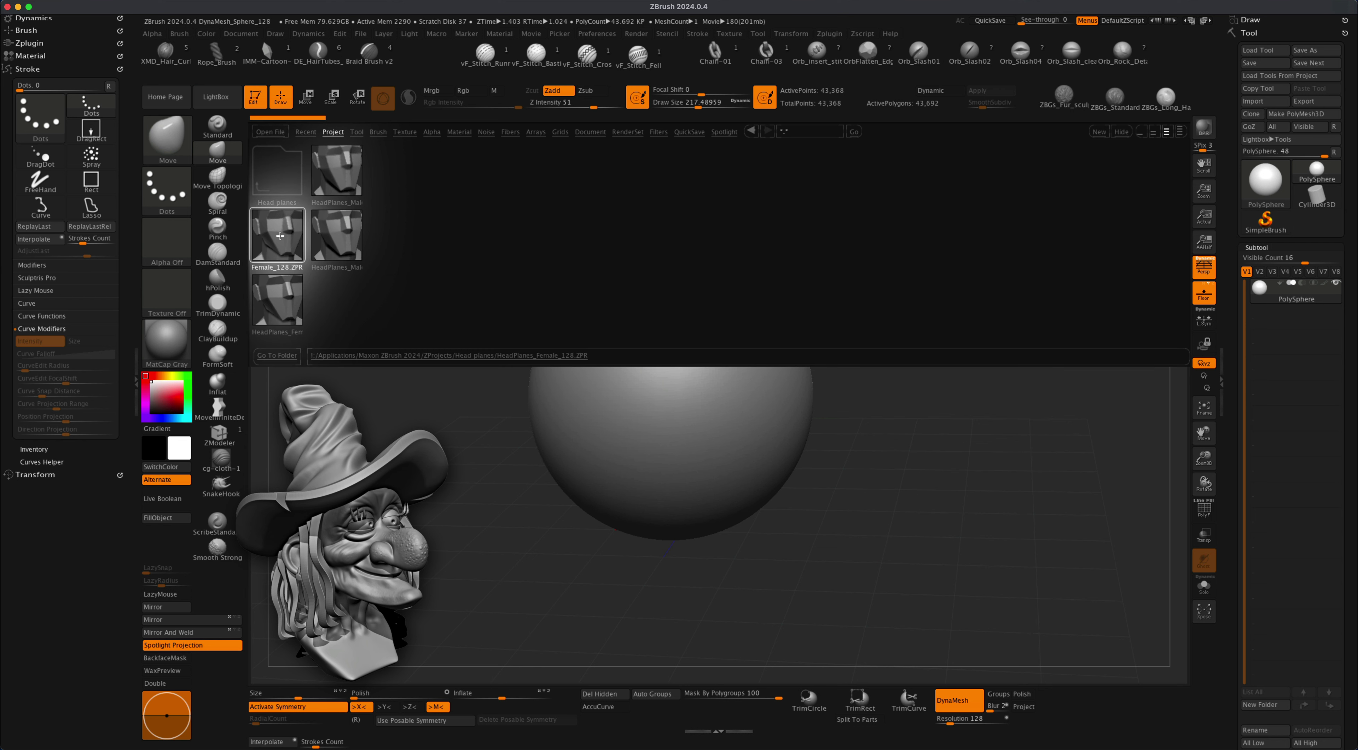
double_click(280, 235)
left_click(645, 266)
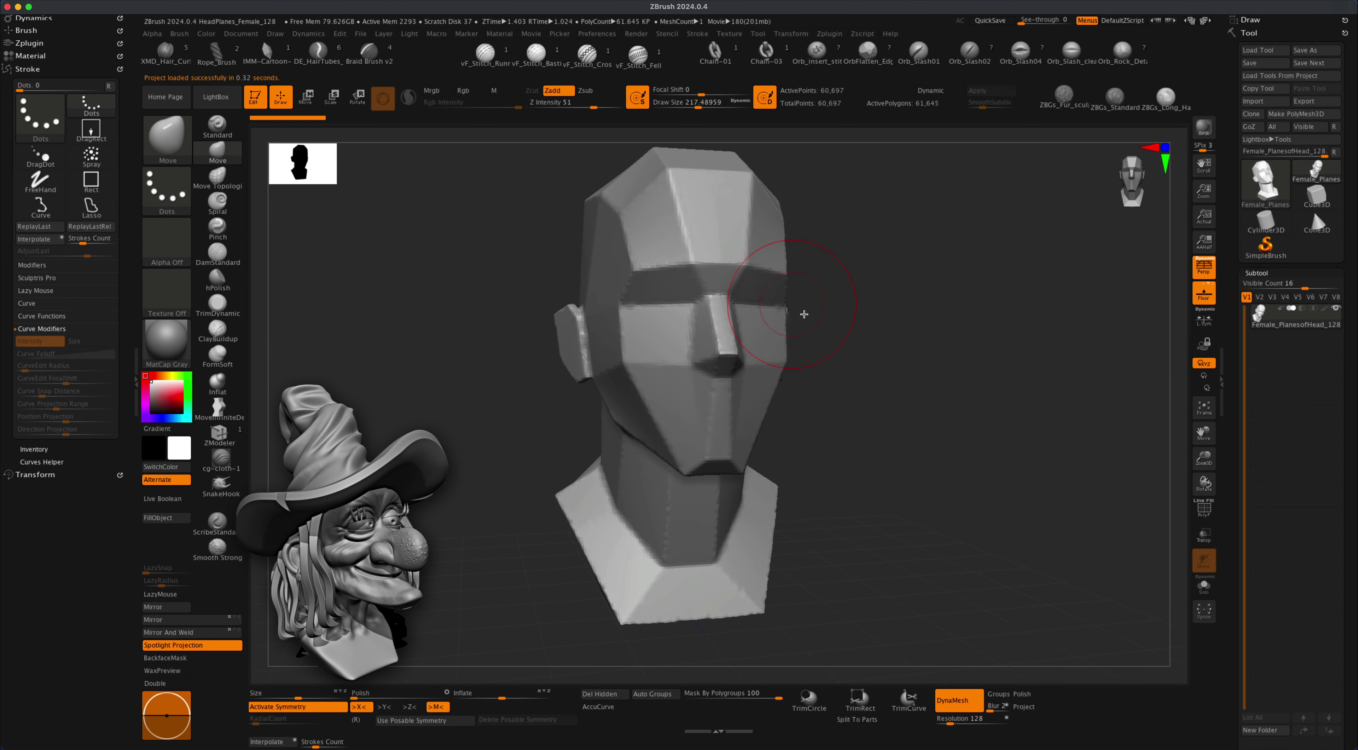
Try softening the head's hard plane edges with Polish, and undo the change.
left_click_drag(803, 313, 867, 358)
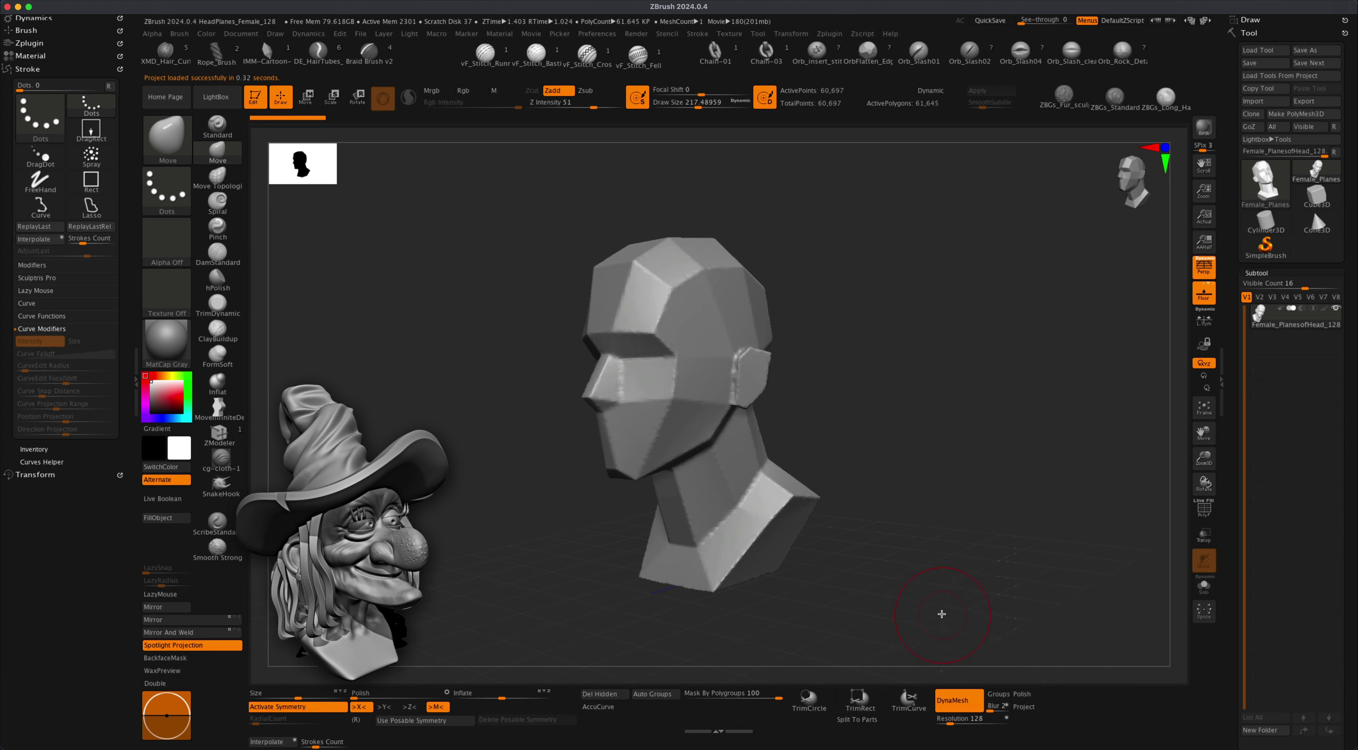
left_click_drag(910, 542, 851, 455, "alt")
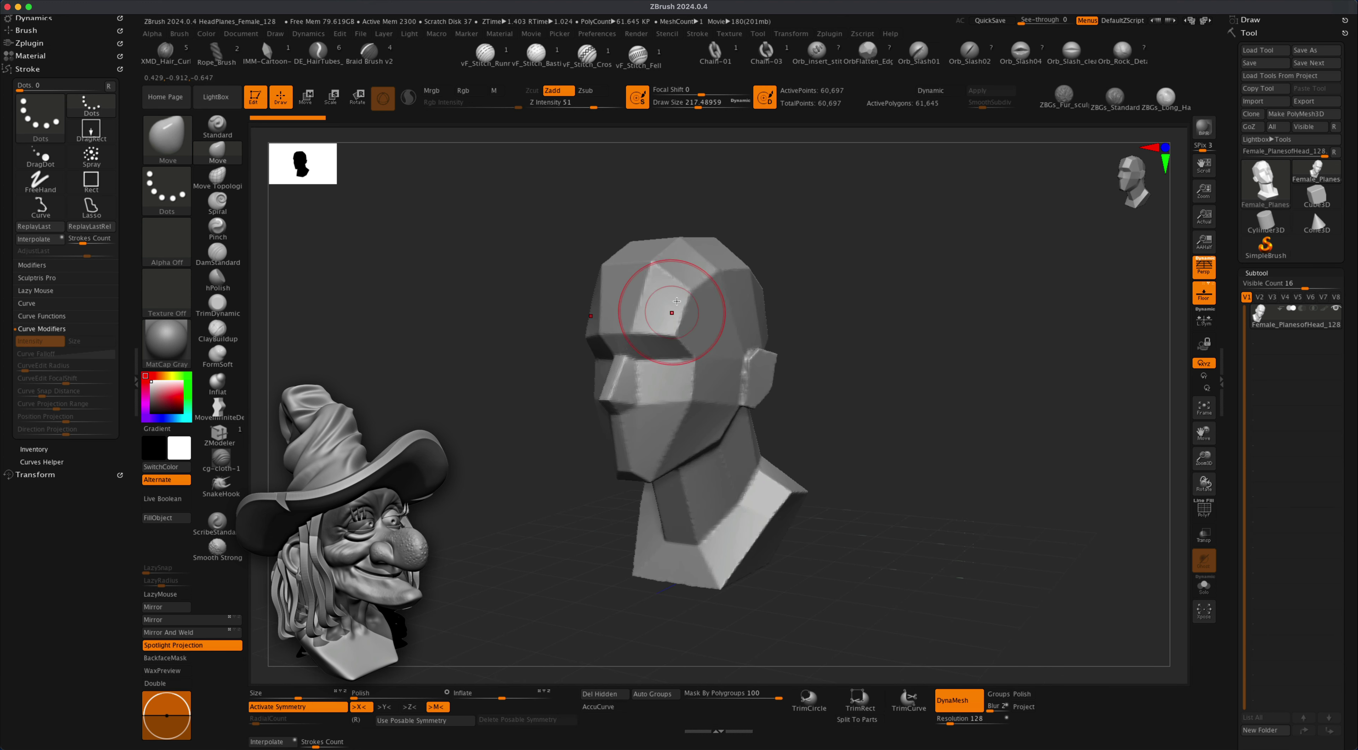
left_click_drag(816, 284, 711, 276)
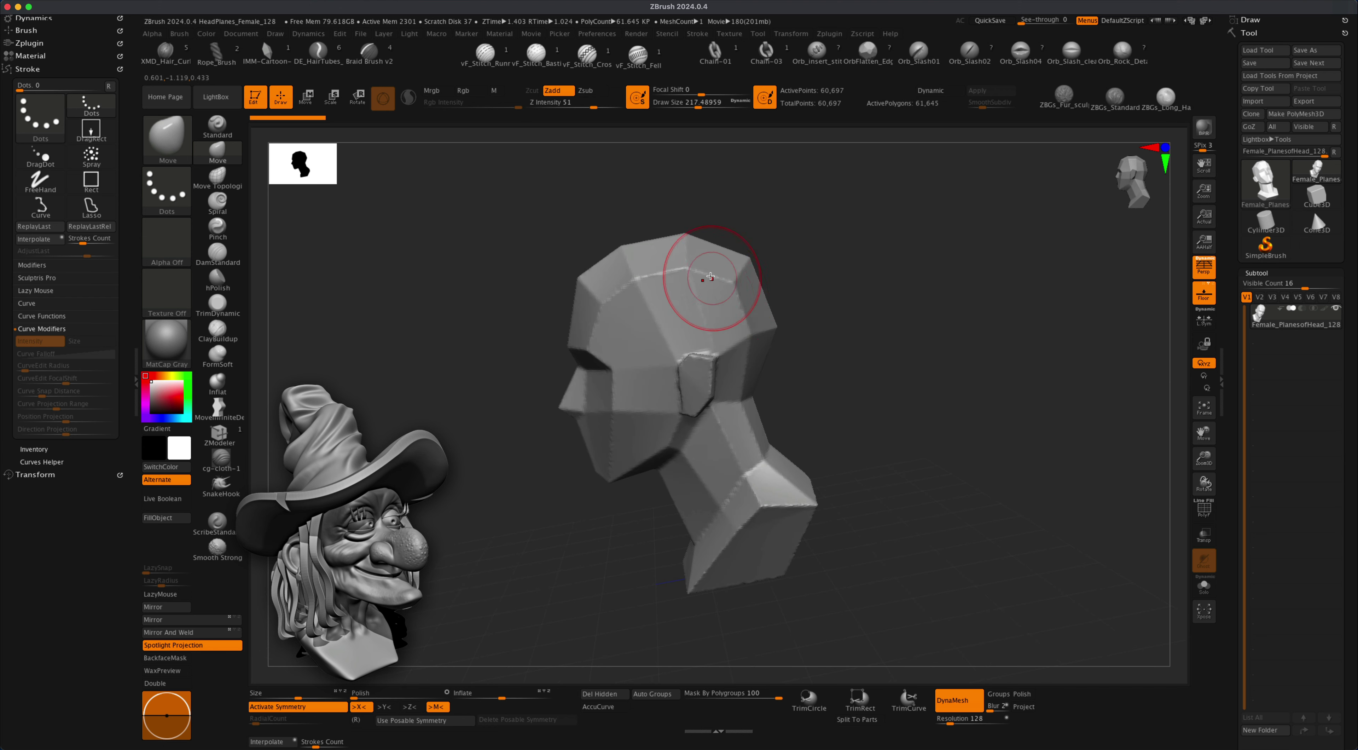
left_click_drag(830, 306, 860, 322)
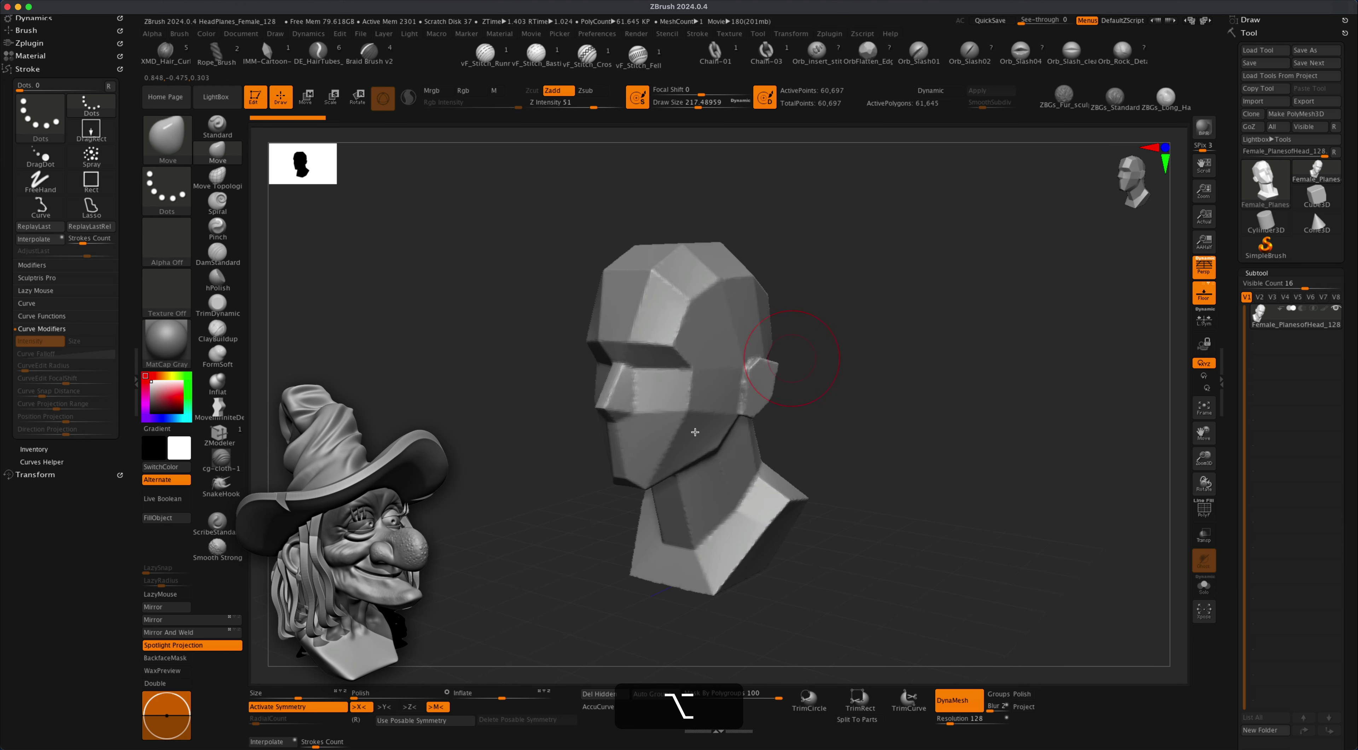
left_click_drag(355, 695, 403, 687)
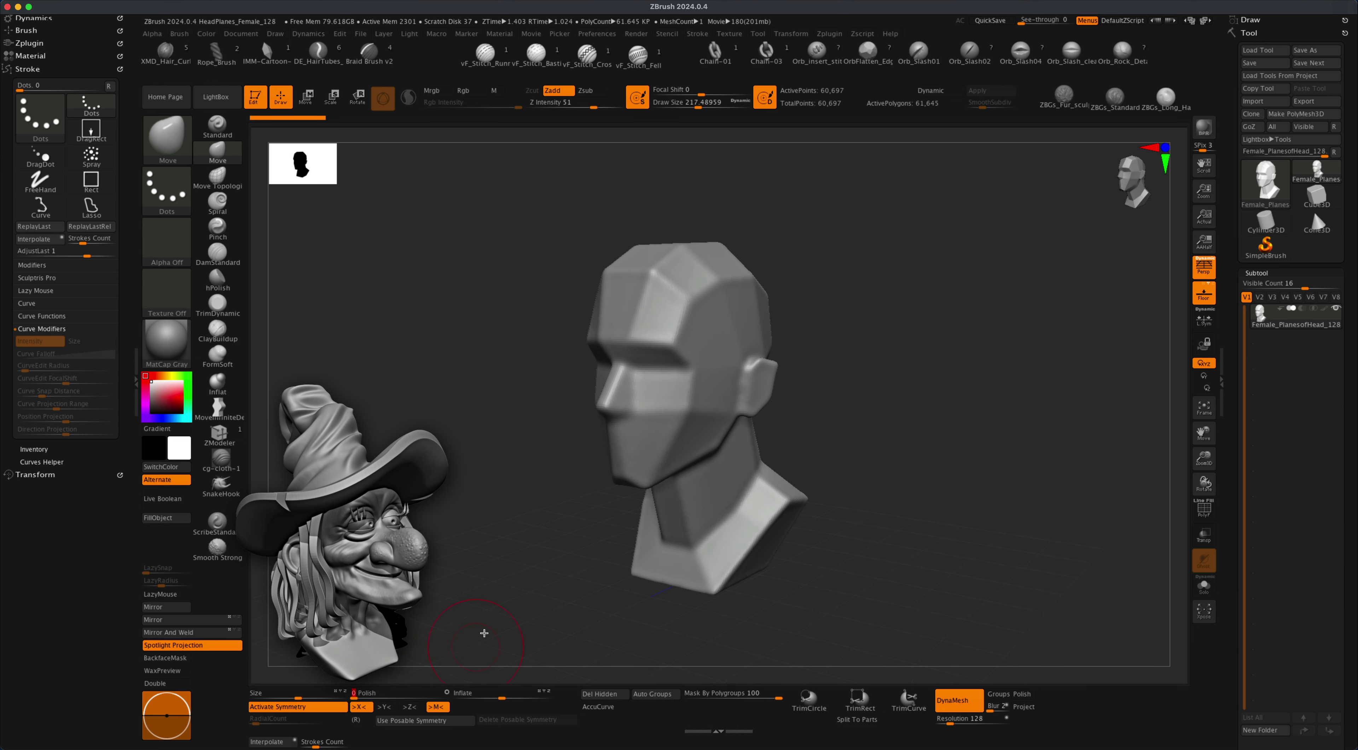
key("shift")
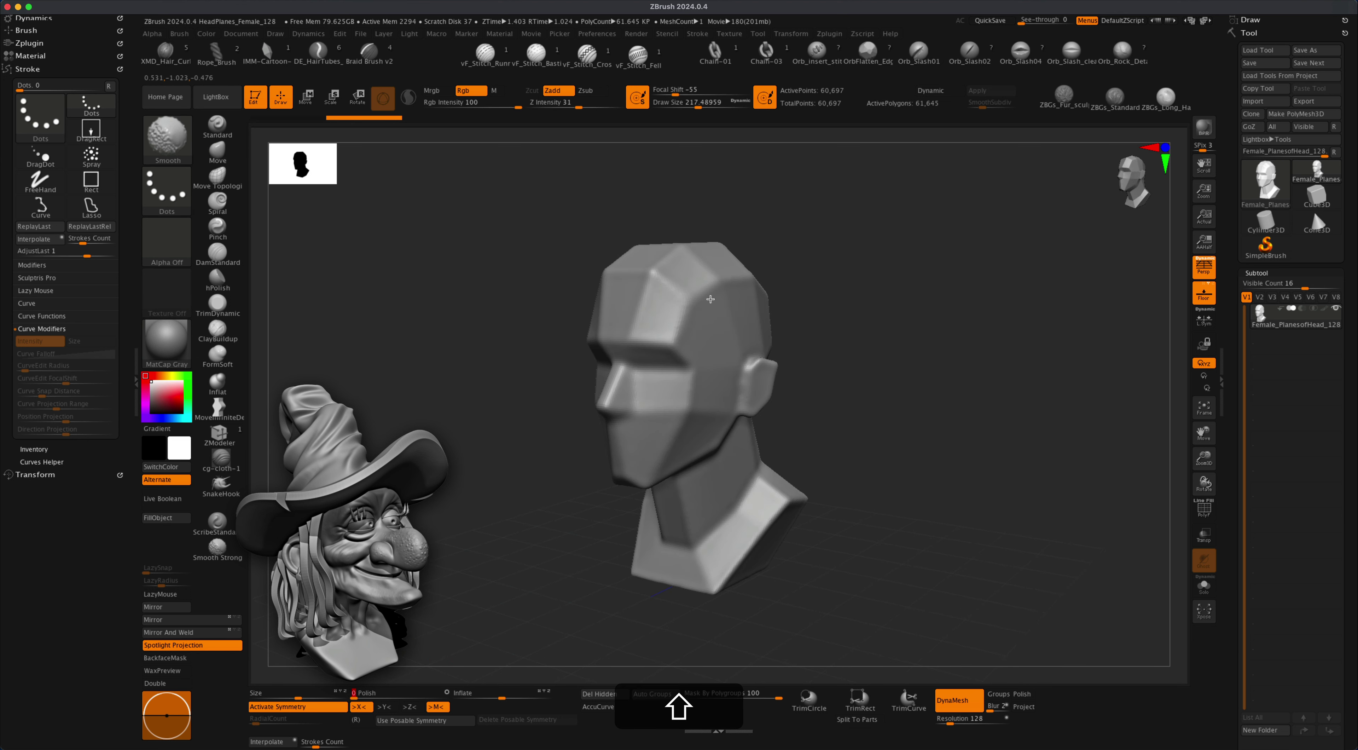
key("super+shift+z")
key("super+z")
key("super+z")
key("super+z")
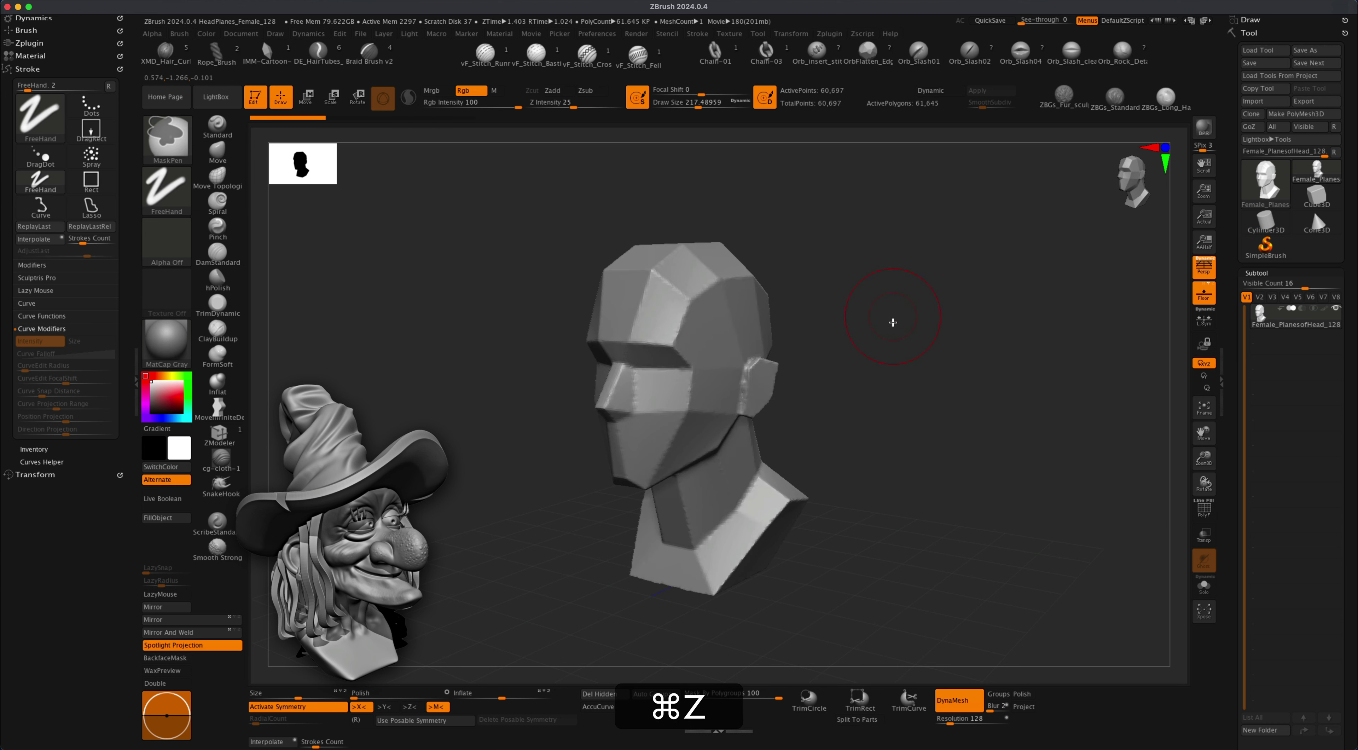
Set the Subtool list's Visible Count to 5.
left_click_drag(905, 336, 914, 340)
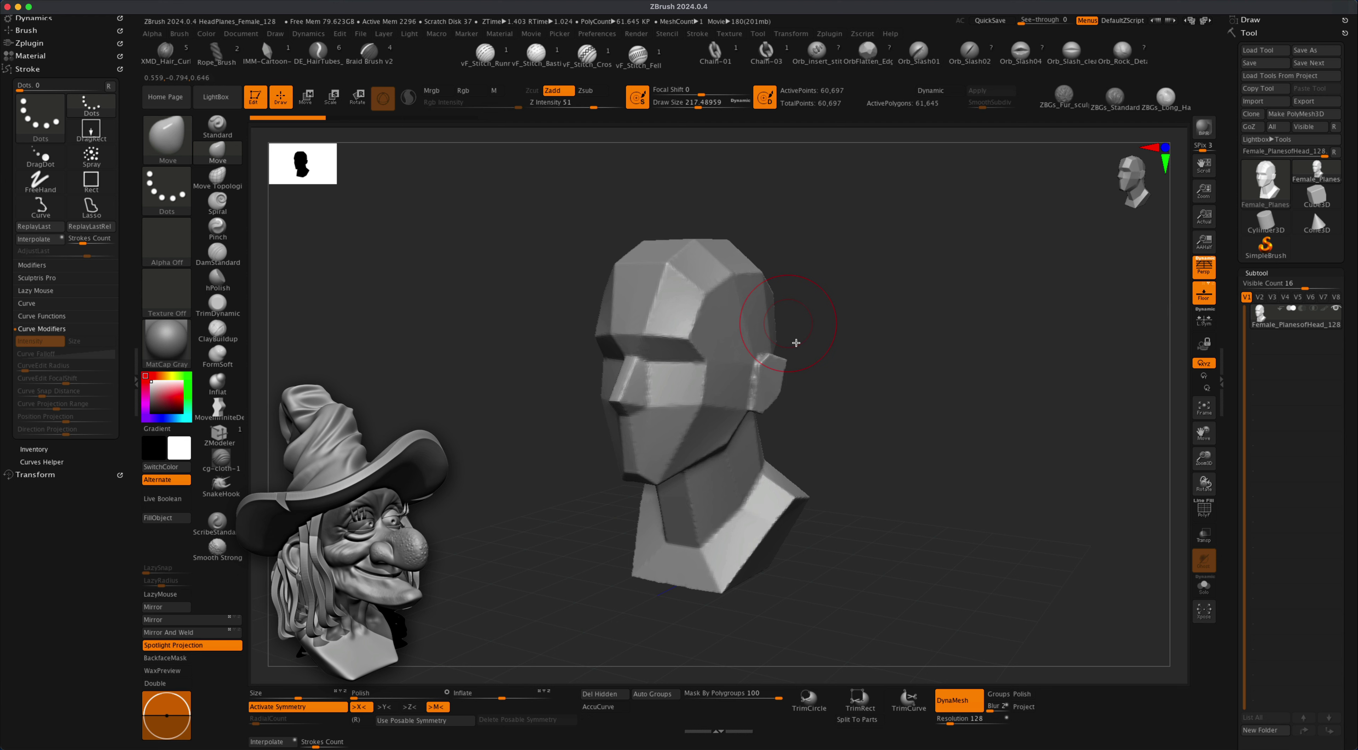
mouse_move(896, 328)
left_mouse_down()
mouse_move(882, 331)
mouse_move(903, 324)
mouse_move(889, 332)
mouse_move(863, 294)
mouse_move(863, 306)
mouse_move(890, 306)
left_mouse_up()
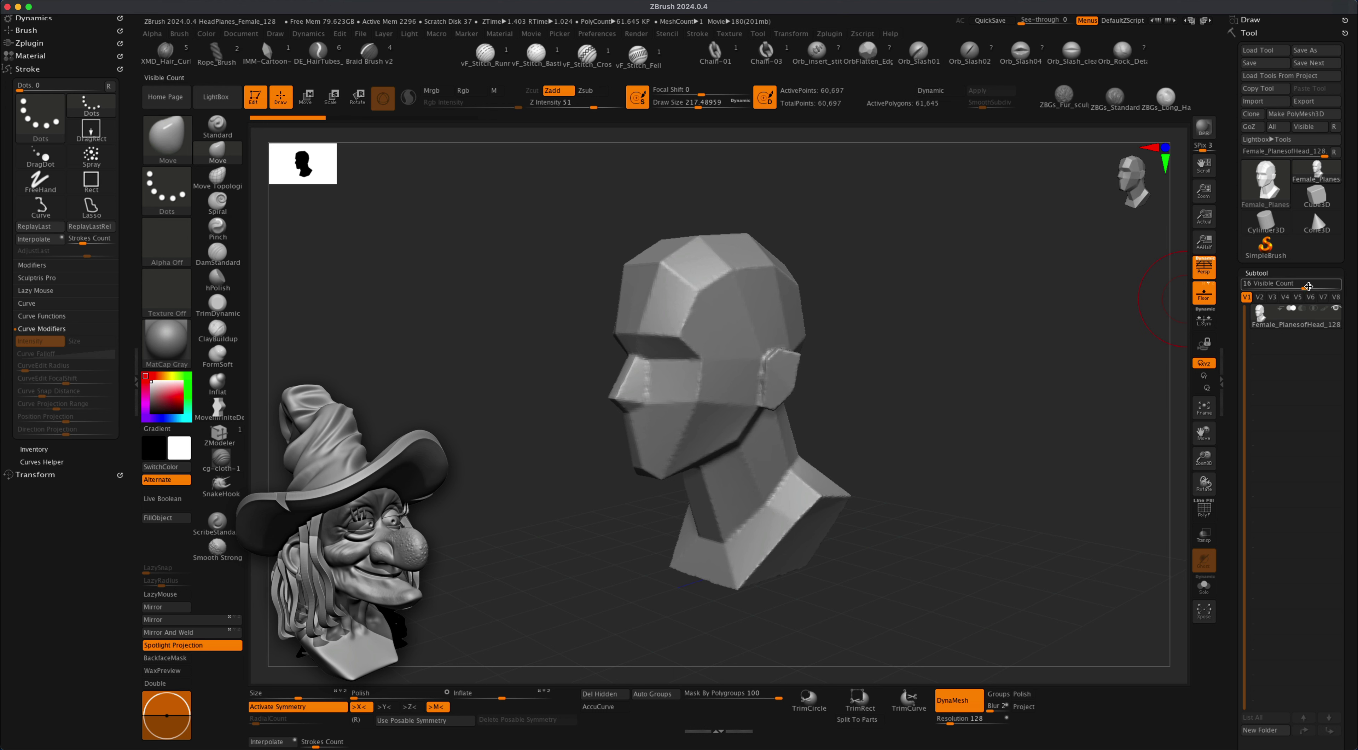
left_click(1276, 283)
mouse_move(1276, 283)
left_mouse_down()
mouse_move(1245, 284)
mouse_move(1261, 285)
left_mouse_up()
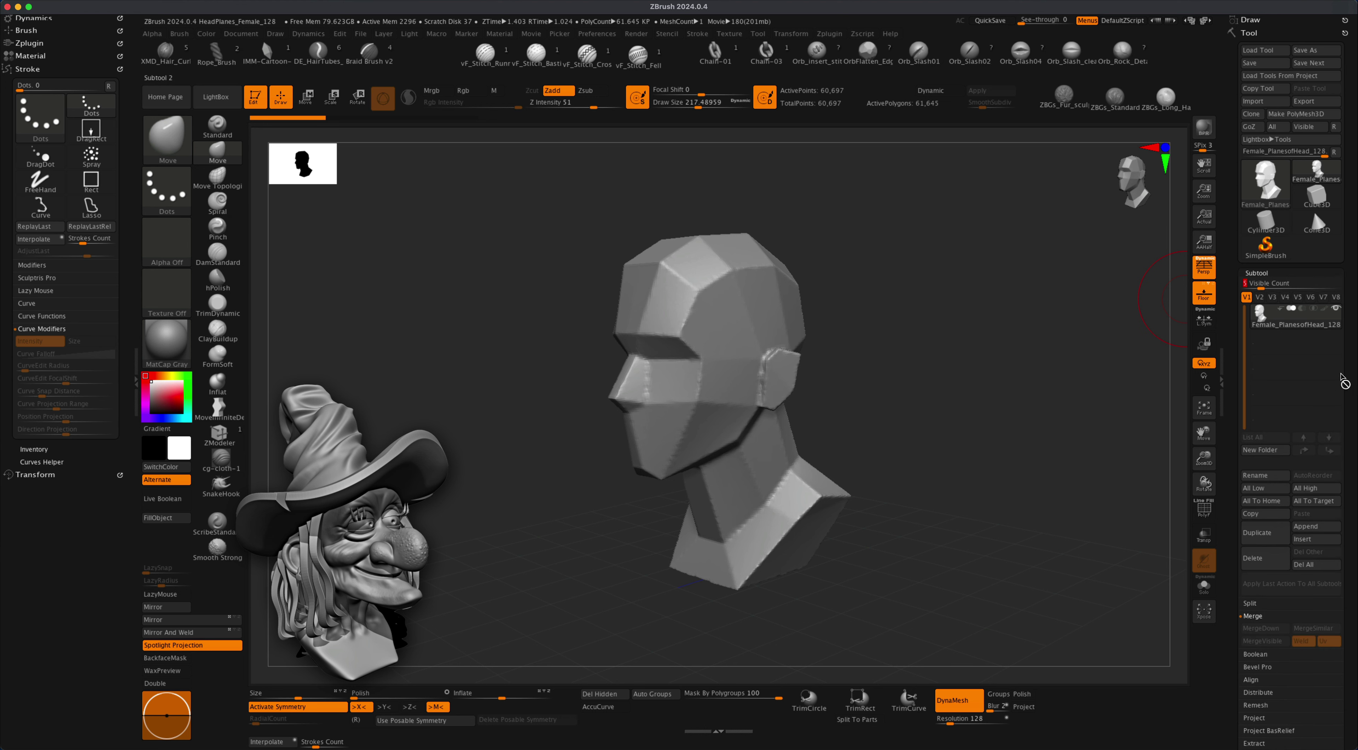
Remesh the head with ZRemesher using a Target Polygons Count of 0.5 and Adapt turned off.
left_click_drag(1351, 363, 1350, 236)
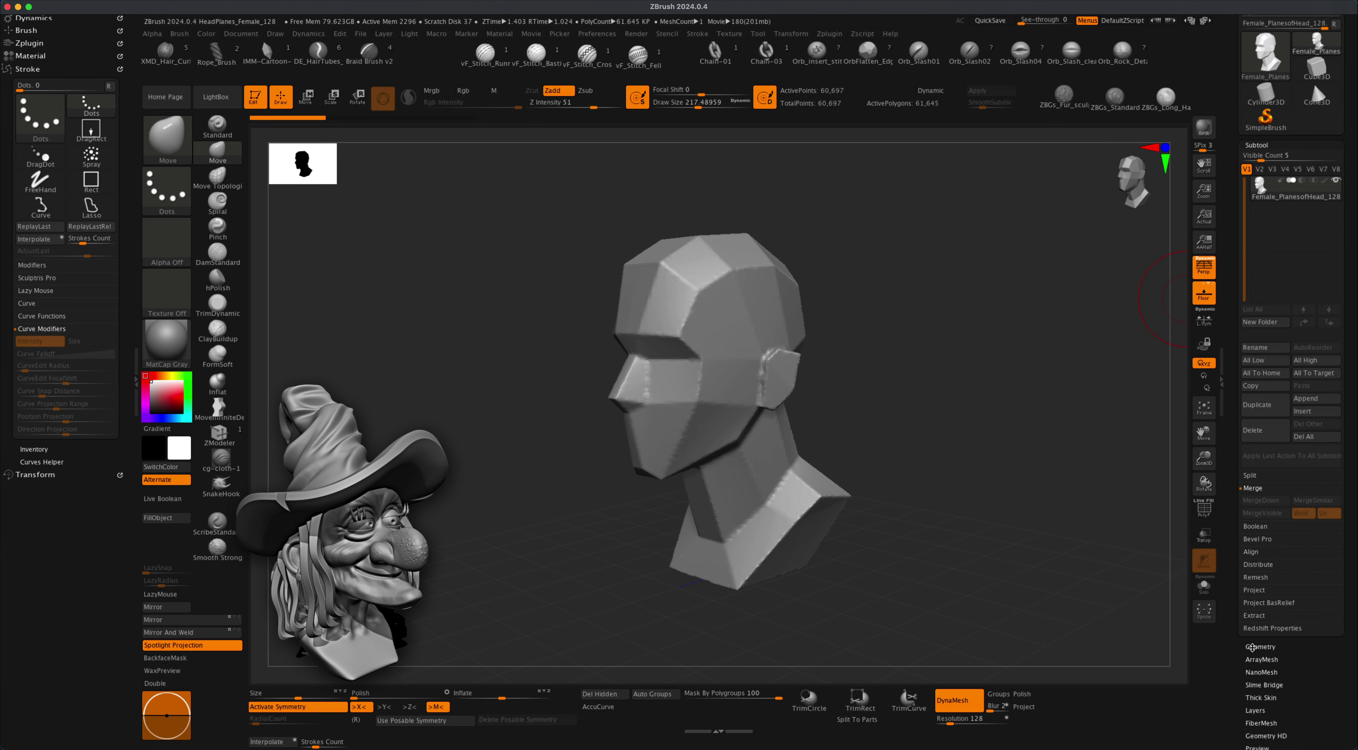
left_click(1253, 645)
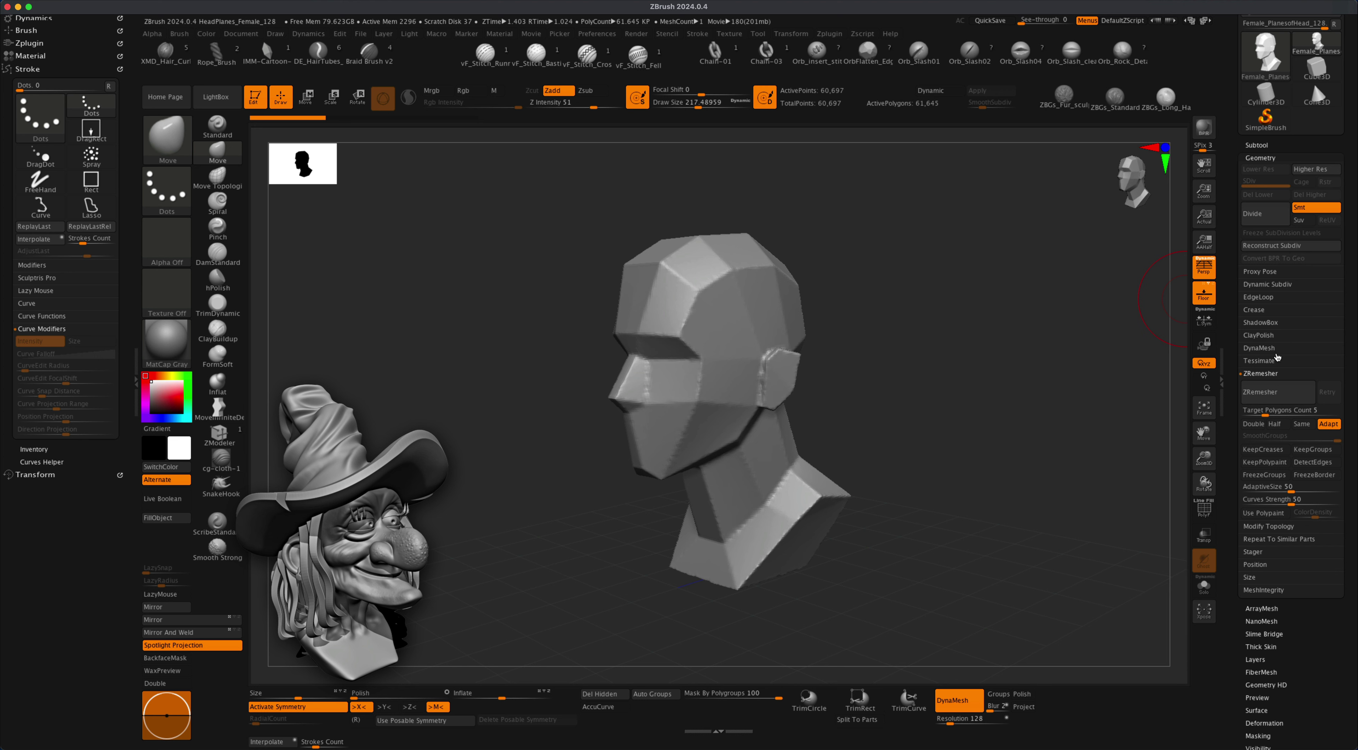
left_click(1288, 410)
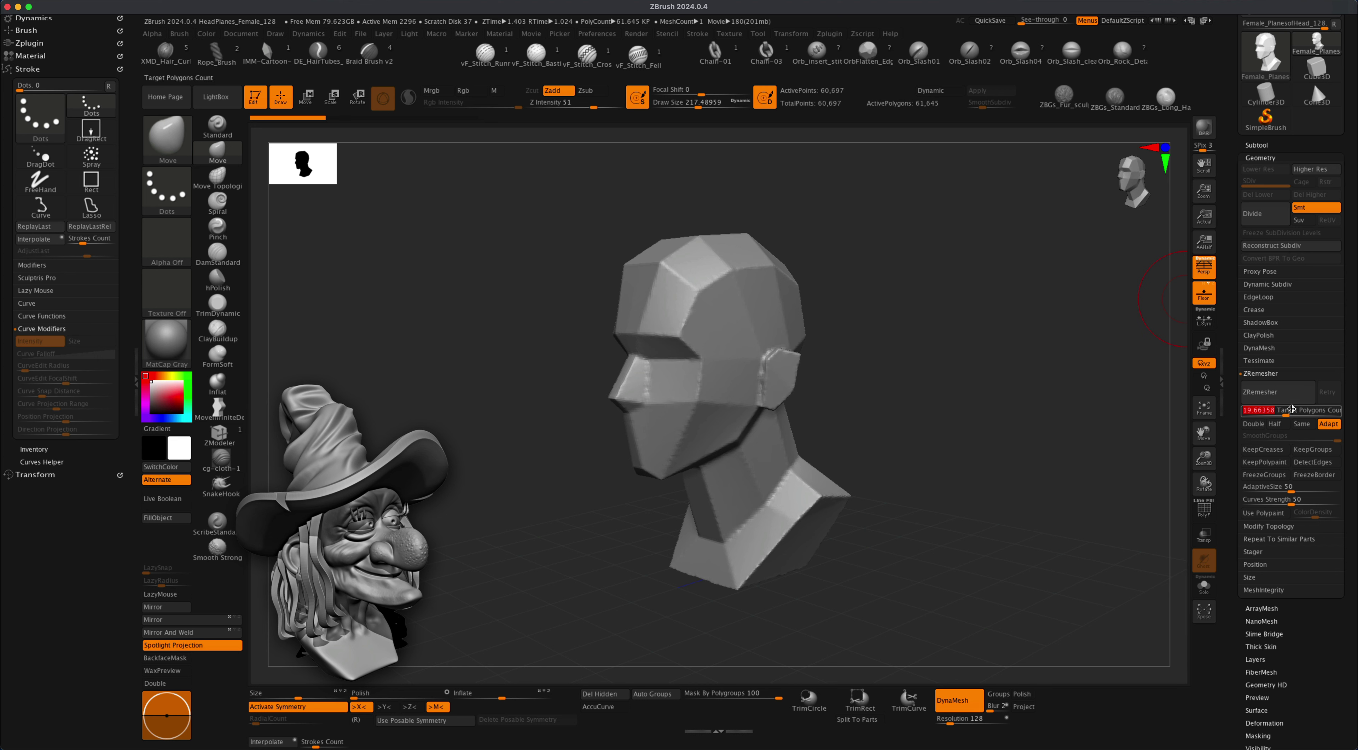
type(".")
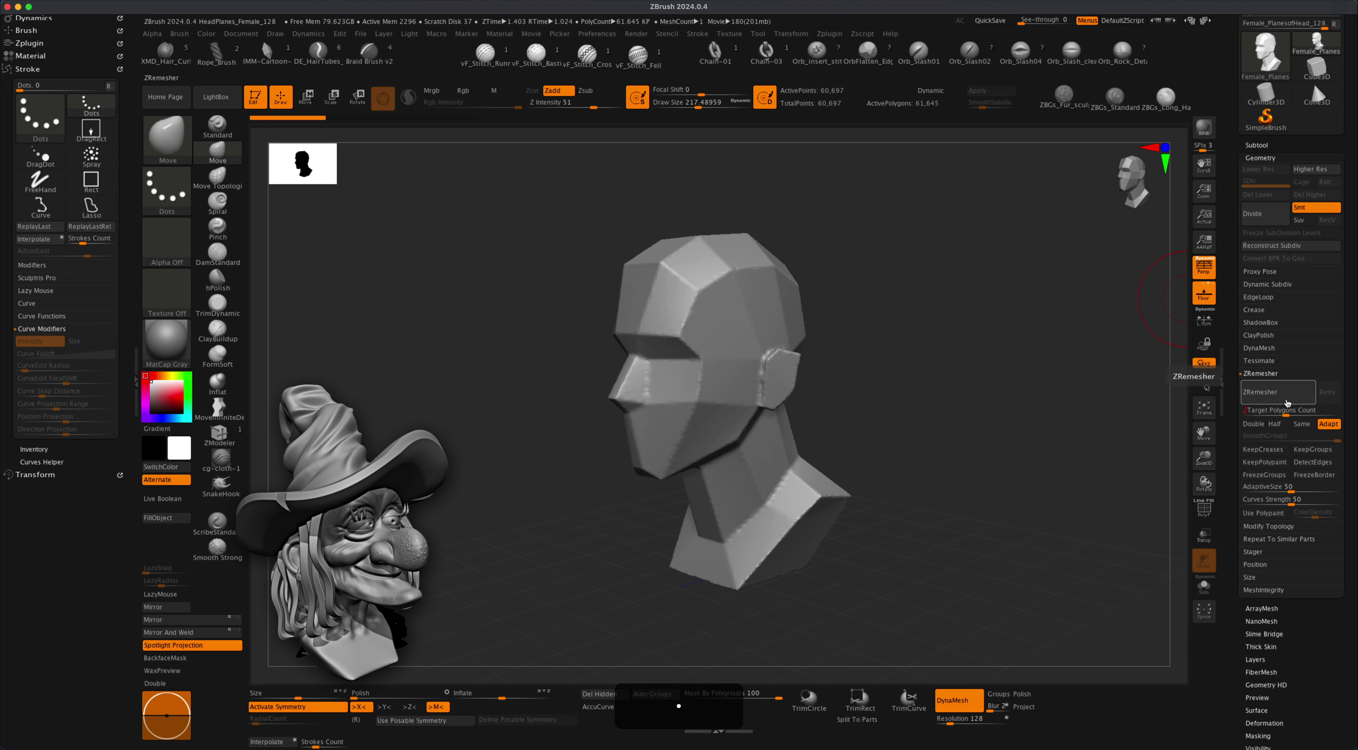
type("5")
key("Return")
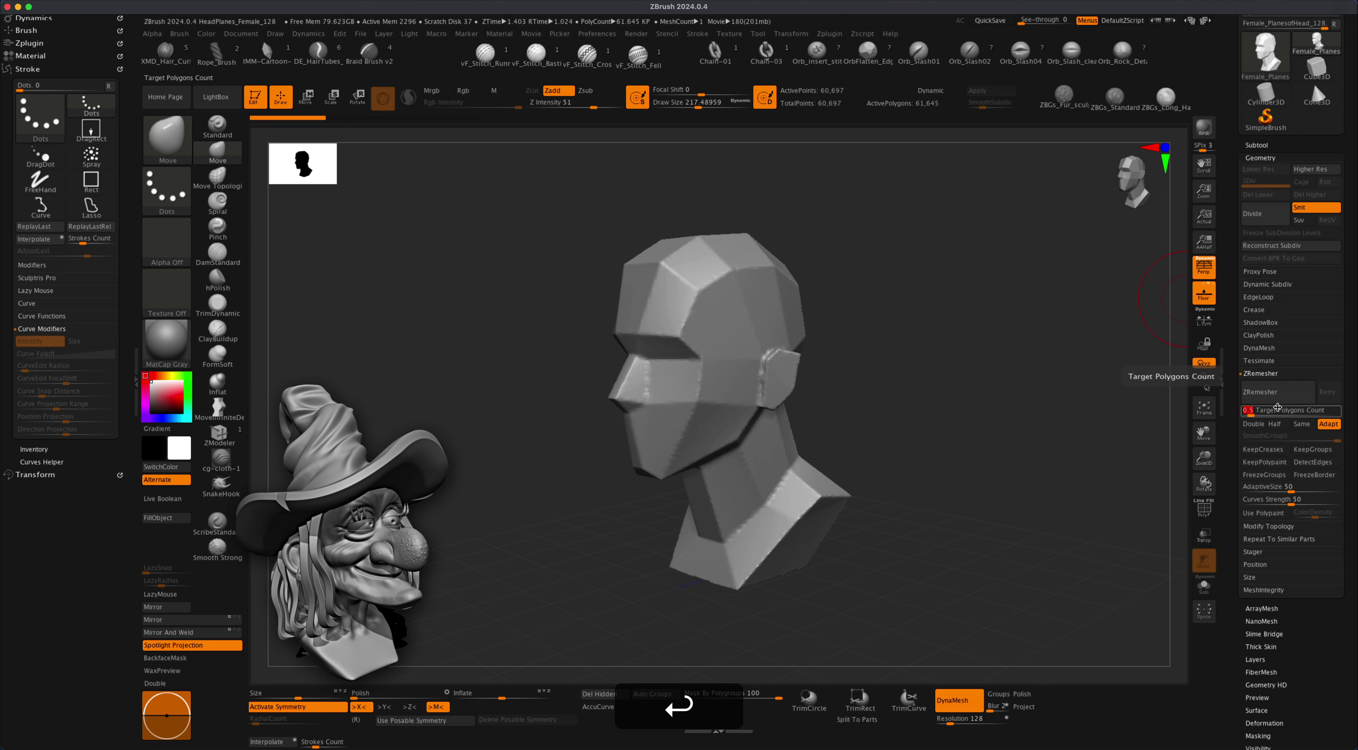
left_click(1326, 425)
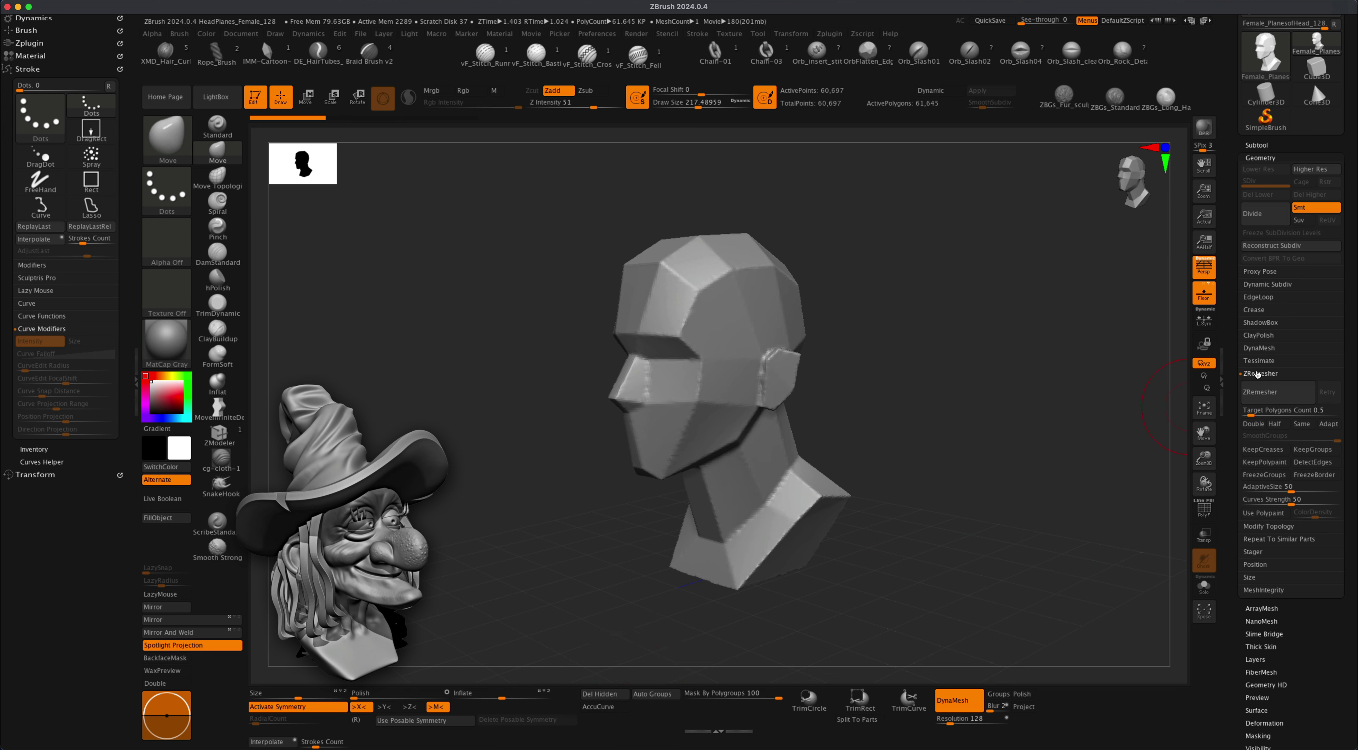
left_click(1277, 392)
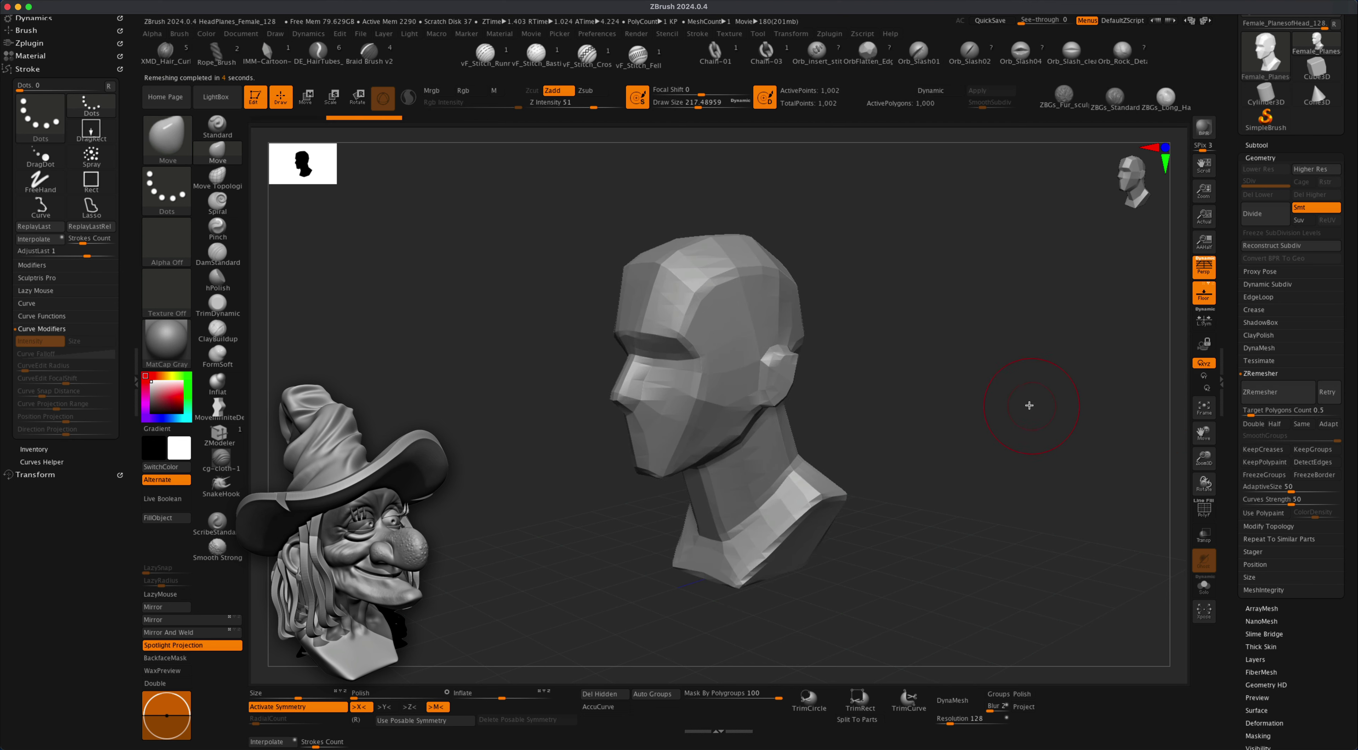
Smooth the hard plane edges on the forehead, back of the skull, neck and base of the bust.
mouse_move(960, 369)
left_mouse_down()
mouse_move(1010, 367)
mouse_move(909, 361)
left_mouse_up()
mouse_move(706, 298)
left_mouse_down("shift")
mouse_move(691, 310)
mouse_move(679, 282)
mouse_move(700, 254)
left_mouse_up("shift")
mouse_move(896, 263)
left_mouse_down()
mouse_move(765, 262)
mouse_move(888, 267)
mouse_move(858, 346)
left_mouse_up()
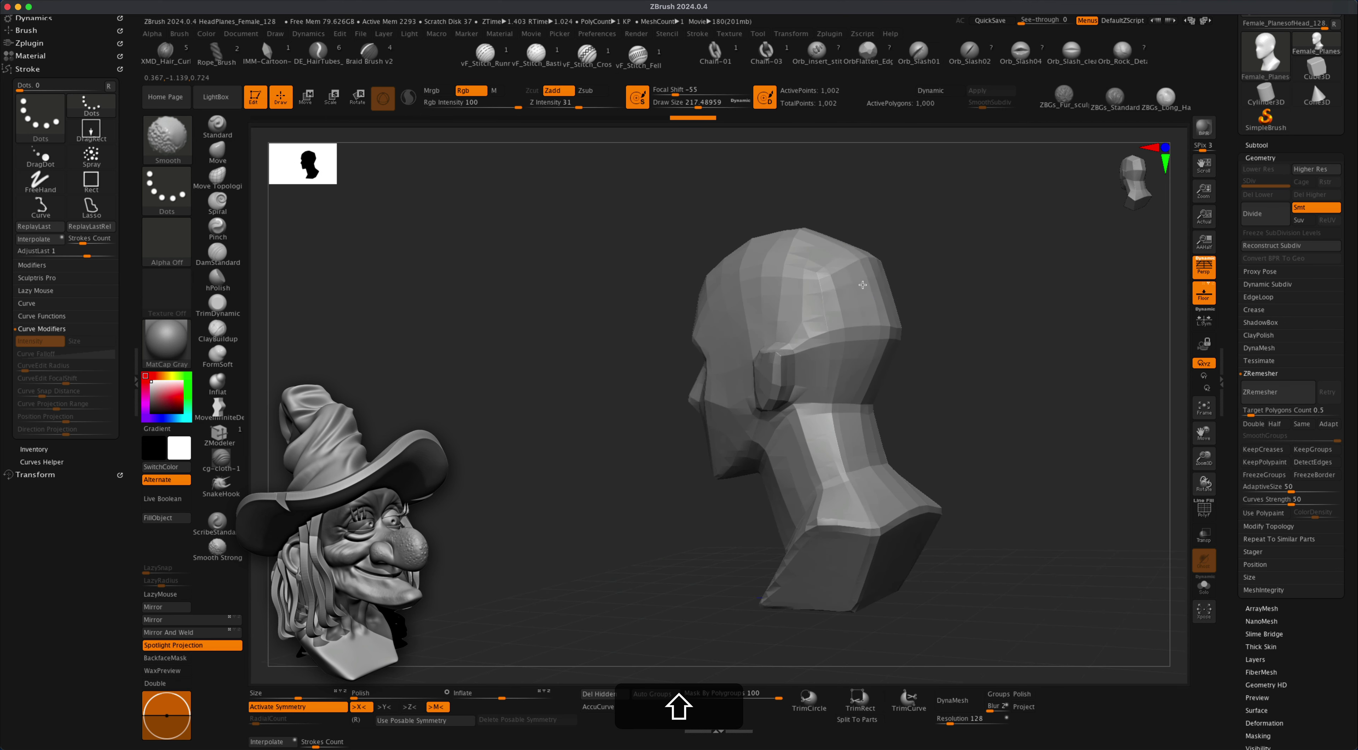
left_click_drag(948, 264, 966, 267)
left_click_drag(885, 305, 848, 432, "shift")
mouse_move(929, 376)
left_mouse_down()
mouse_move(782, 500)
mouse_move(703, 539)
mouse_move(776, 525)
mouse_move(825, 479)
left_mouse_up()
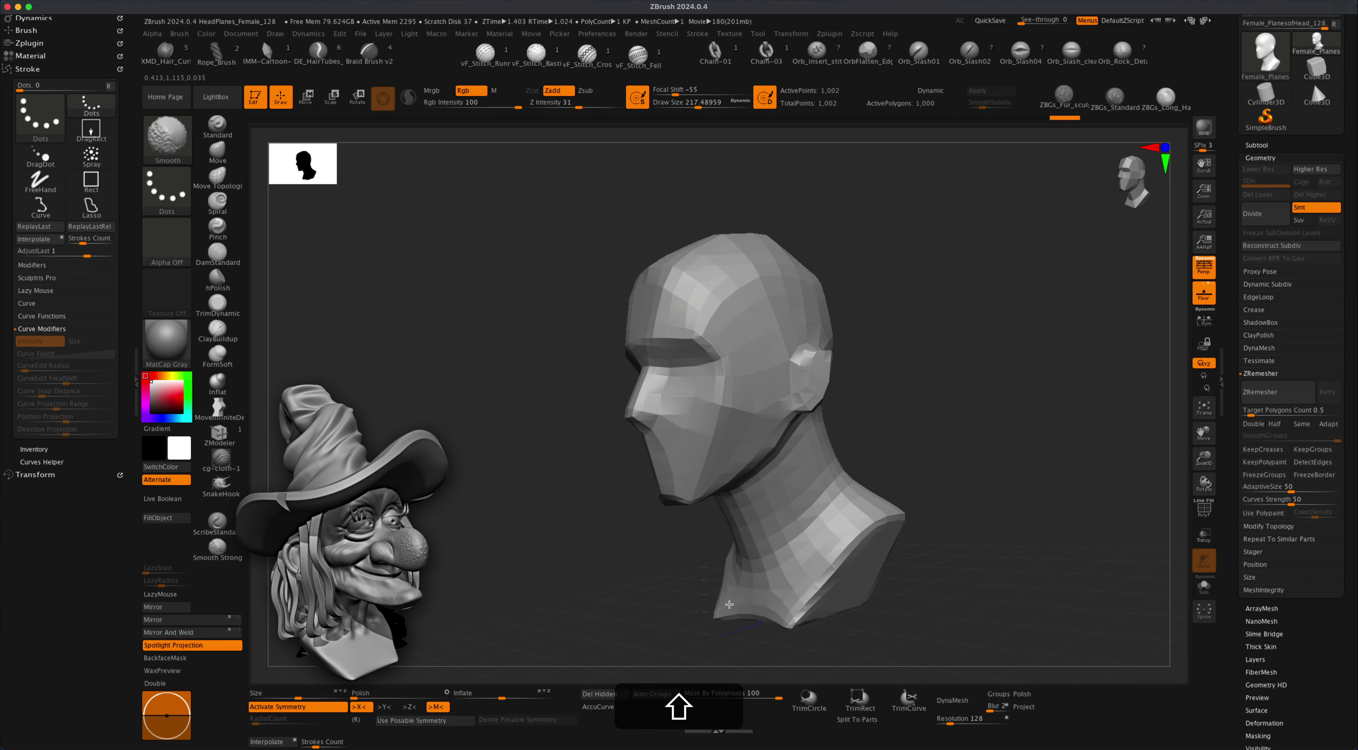
left_click_drag(799, 602, 806, 591, "shift")
left_click_drag(895, 501, 896, 495, "shift")
Set the draw size to about 104 and smooth the ear.
mouse_move(969, 458)
left_mouse_down()
mouse_move(925, 448)
mouse_move(866, 391)
mouse_move(921, 397)
mouse_move(847, 362)
left_mouse_up()
key("s")
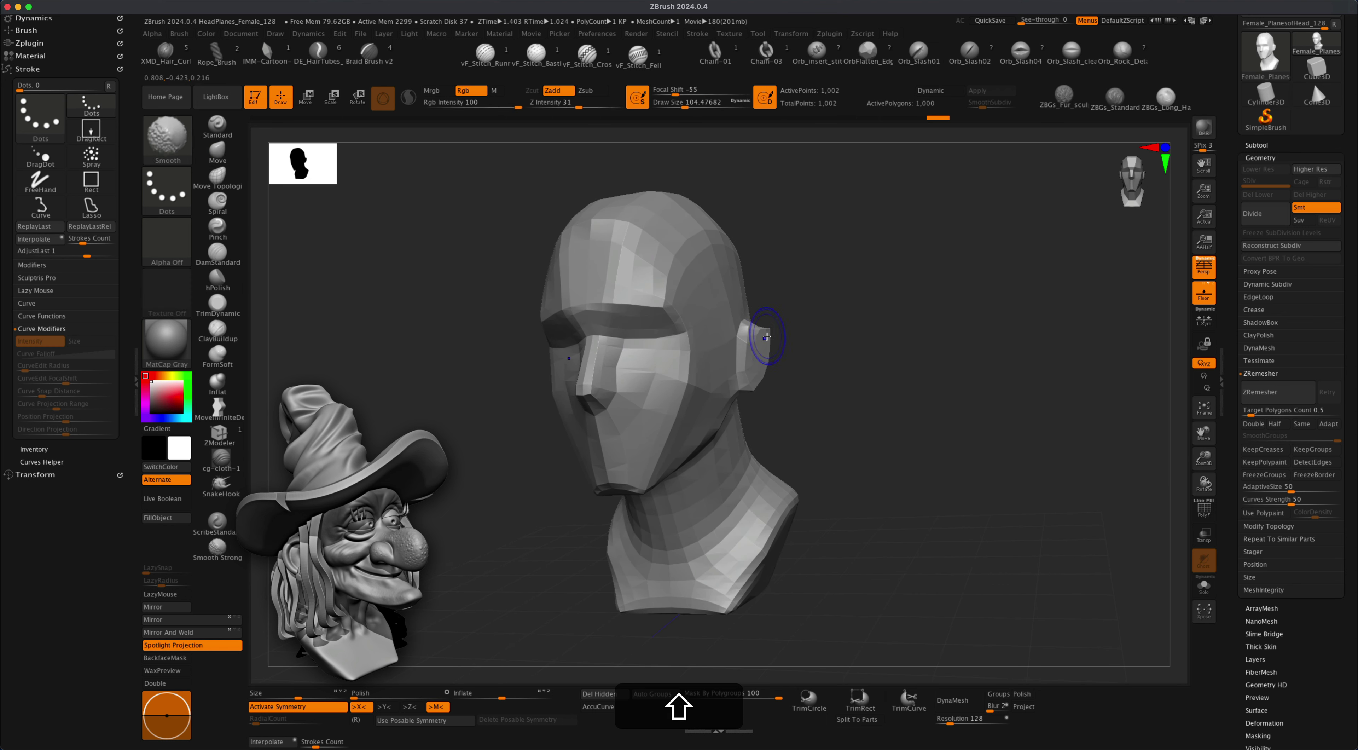
left_click_drag(768, 336, 770, 356, "shift")
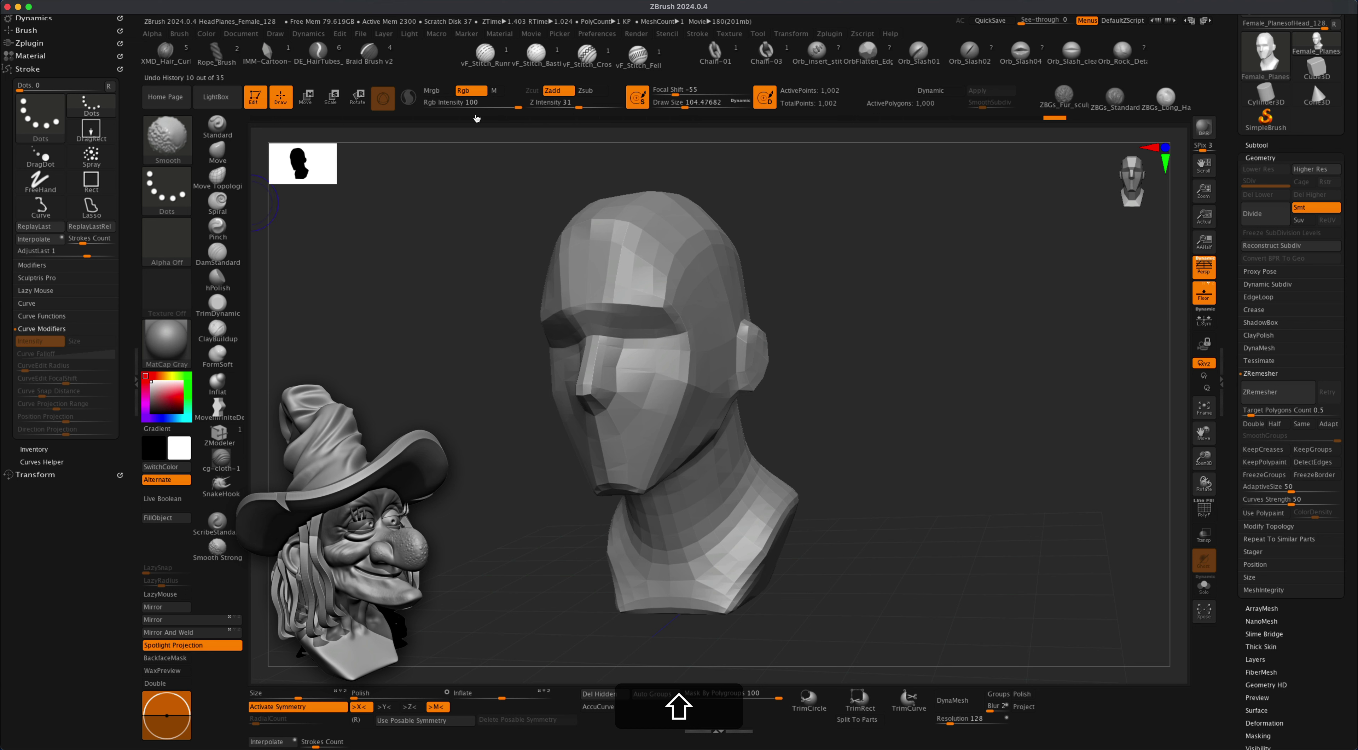
Turn off Rgb for the Smooth brush and set its Z Intensity to 25.
left_click(470, 91)
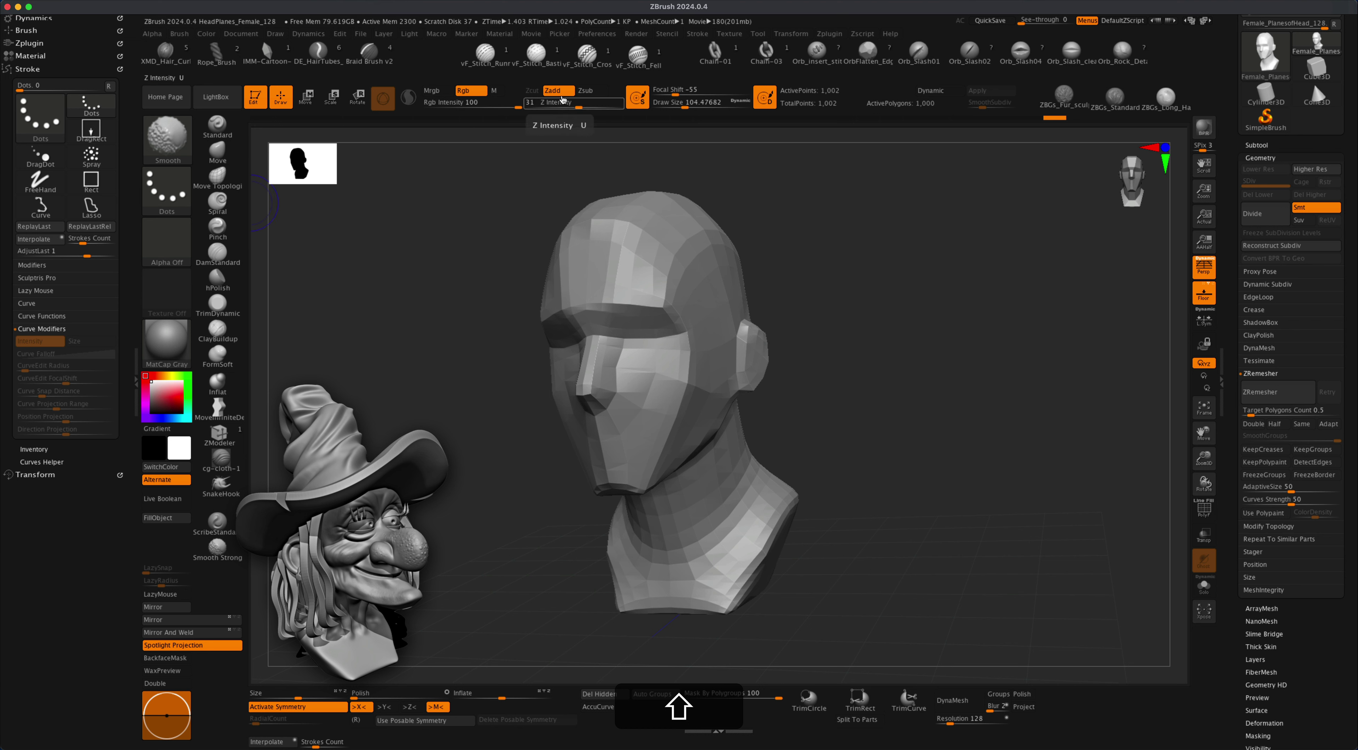
left_click(479, 93, "shift")
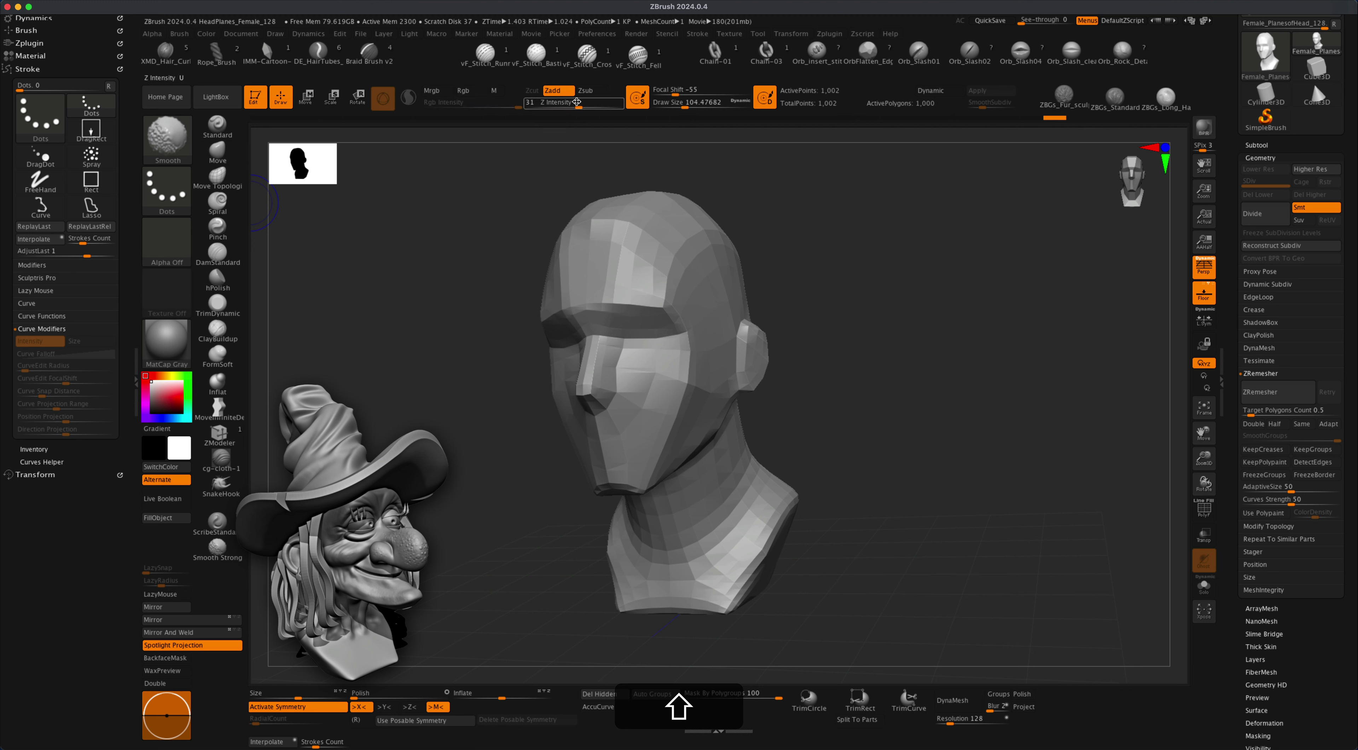
left_click_drag(579, 106, 568, 107)
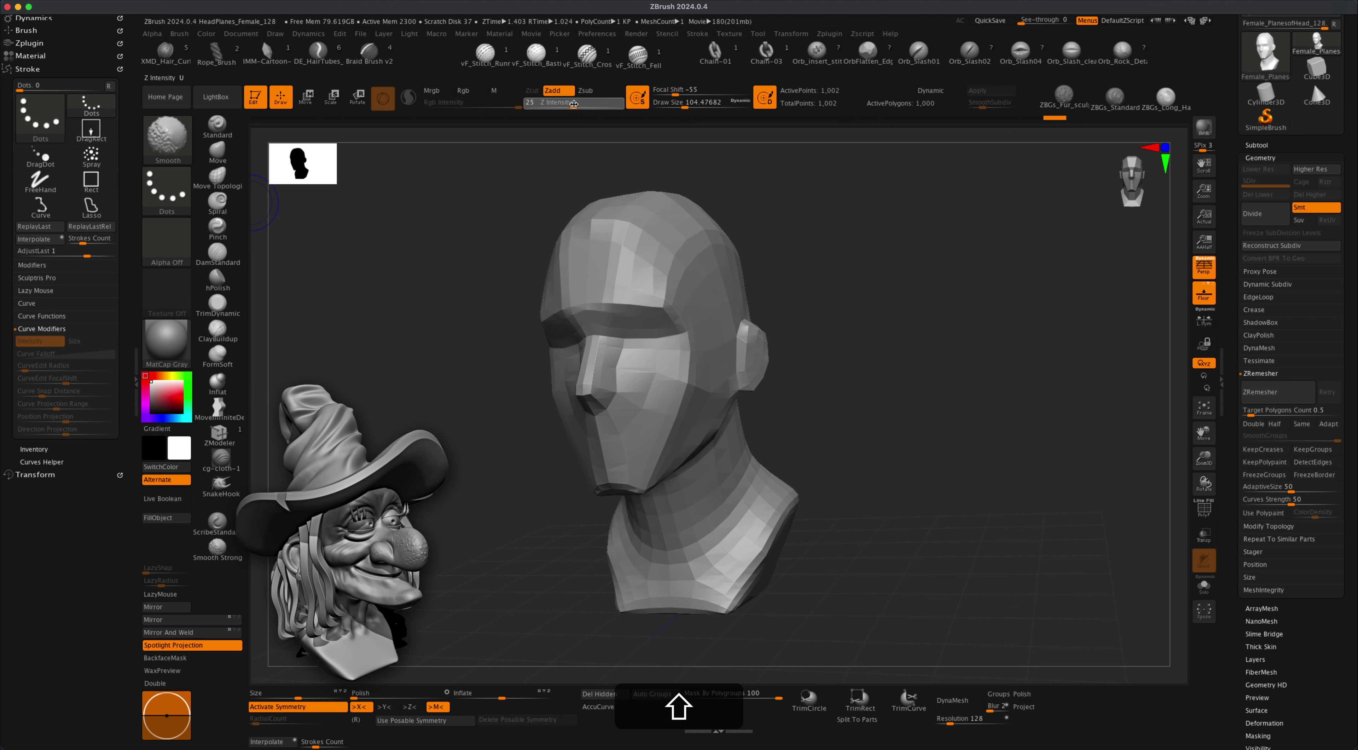
Smooth the hard plane edges of the chin, jaw and outer brow at low resolution.
left_click_drag(844, 420, 738, 443)
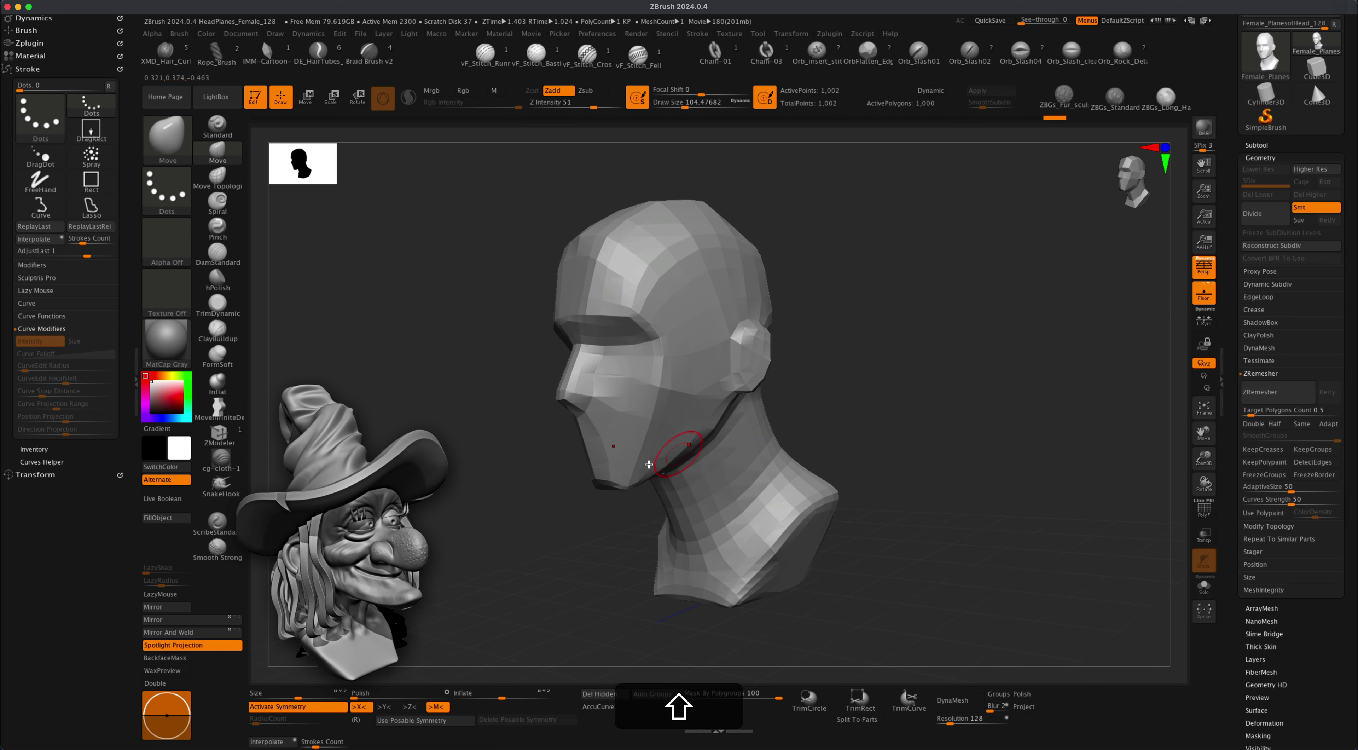
left_click_drag(557, 554, 582, 542)
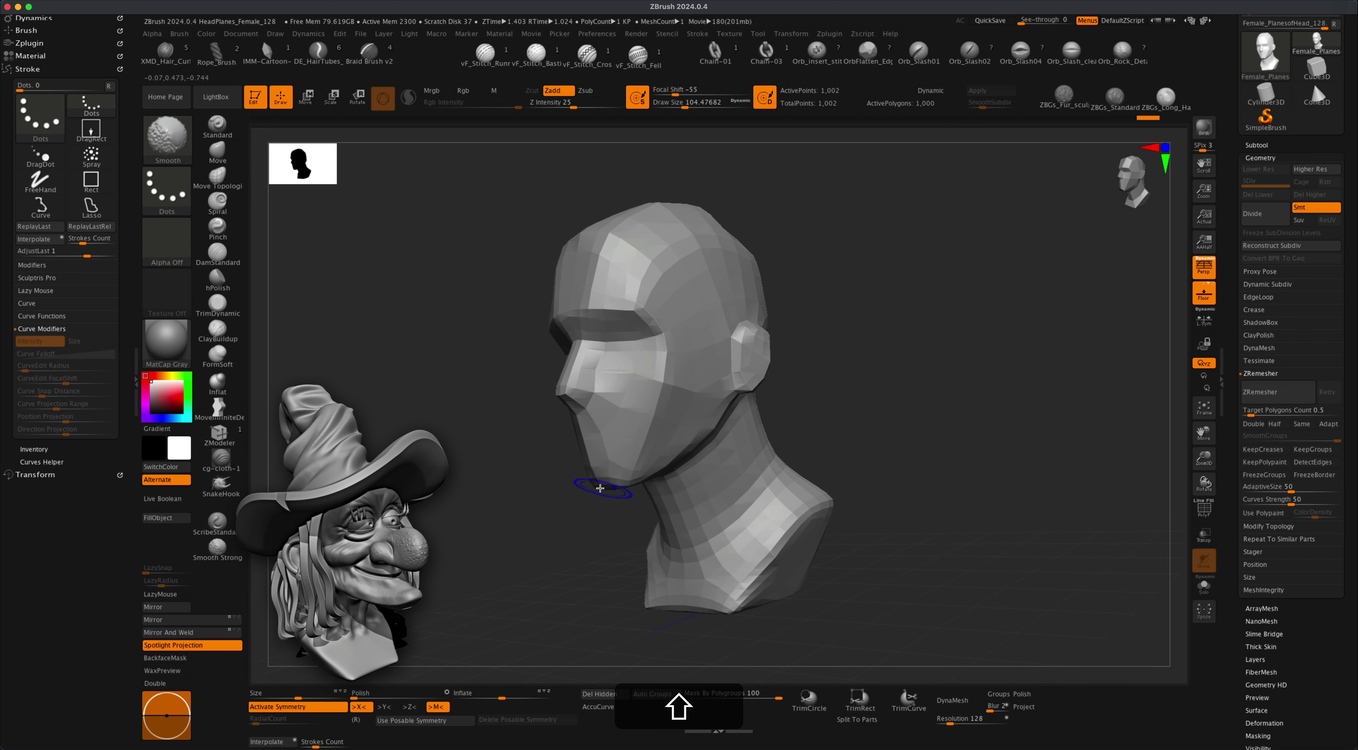
mouse_move(851, 375)
left_mouse_down()
mouse_move(882, 376)
mouse_move(854, 375)
left_mouse_up()
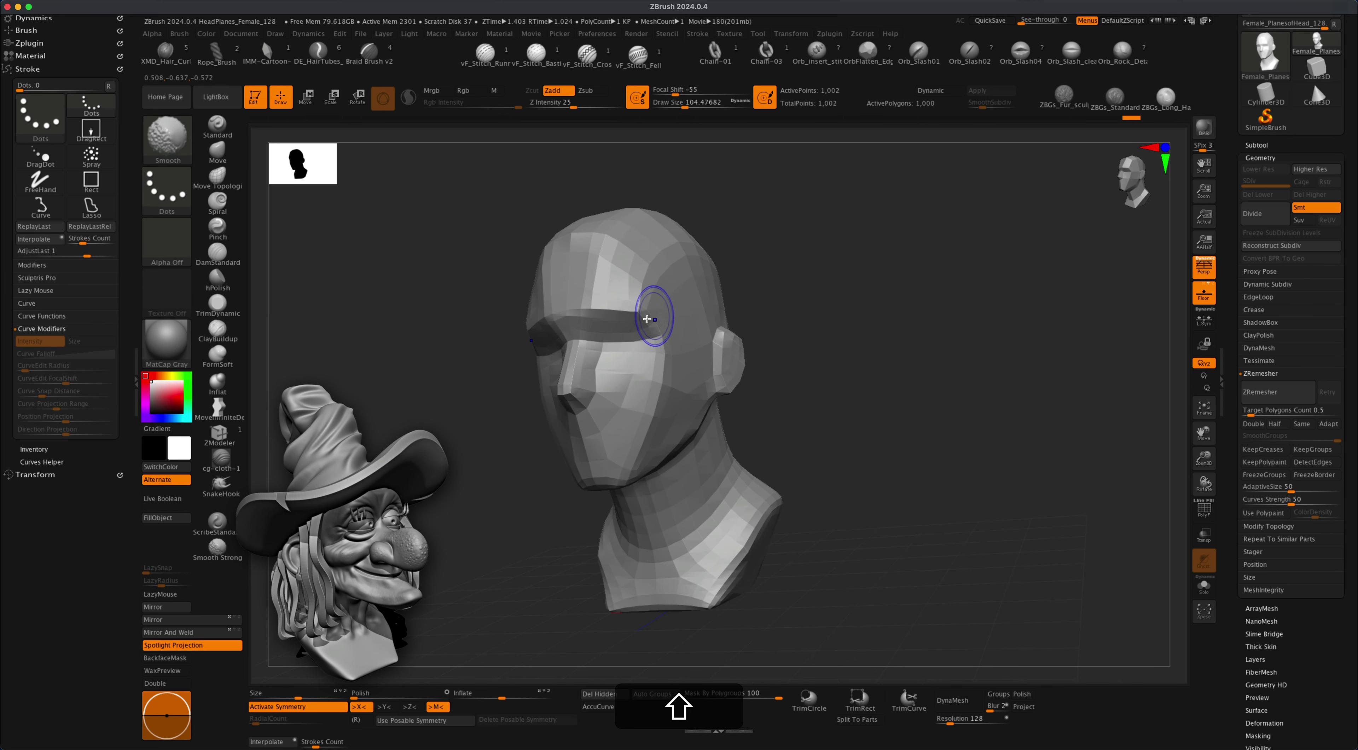
mouse_move(794, 289)
left_mouse_down()
mouse_move(853, 324)
mouse_move(938, 324)
left_mouse_up()
left_click_drag(938, 325, 891, 347, "alt")
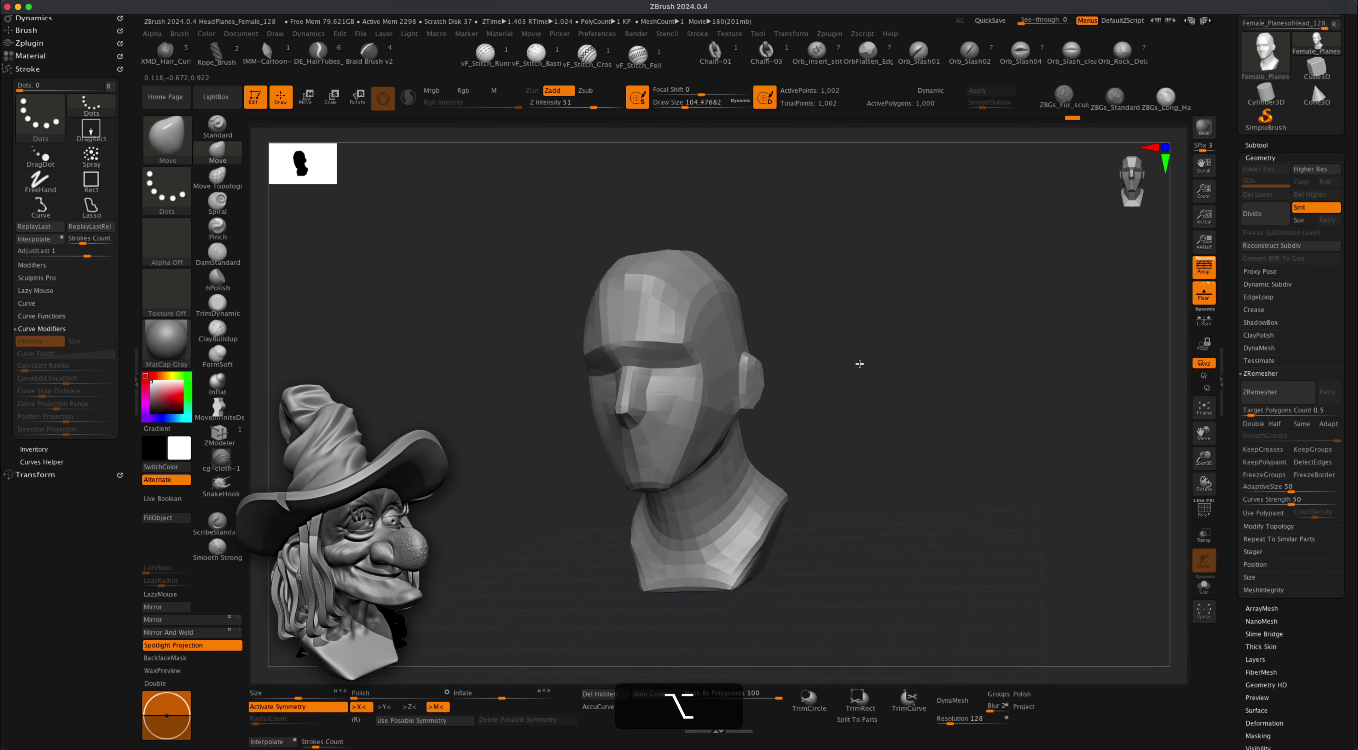
left_click_drag(849, 366, 843, 363, "alt")
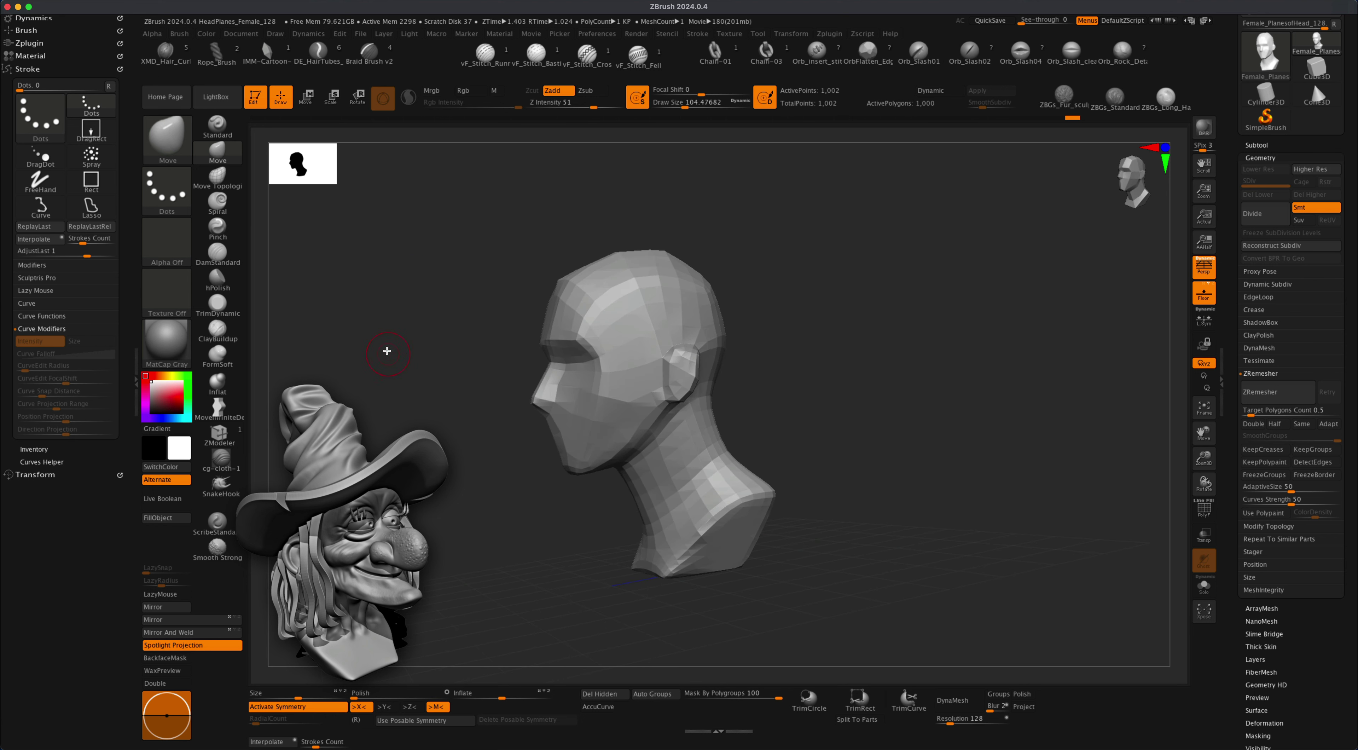
Set the draw size to about 165 and reshape the neck with the Move brush into a thin, forward-leaning form.
key("s")
left_click(414, 348)
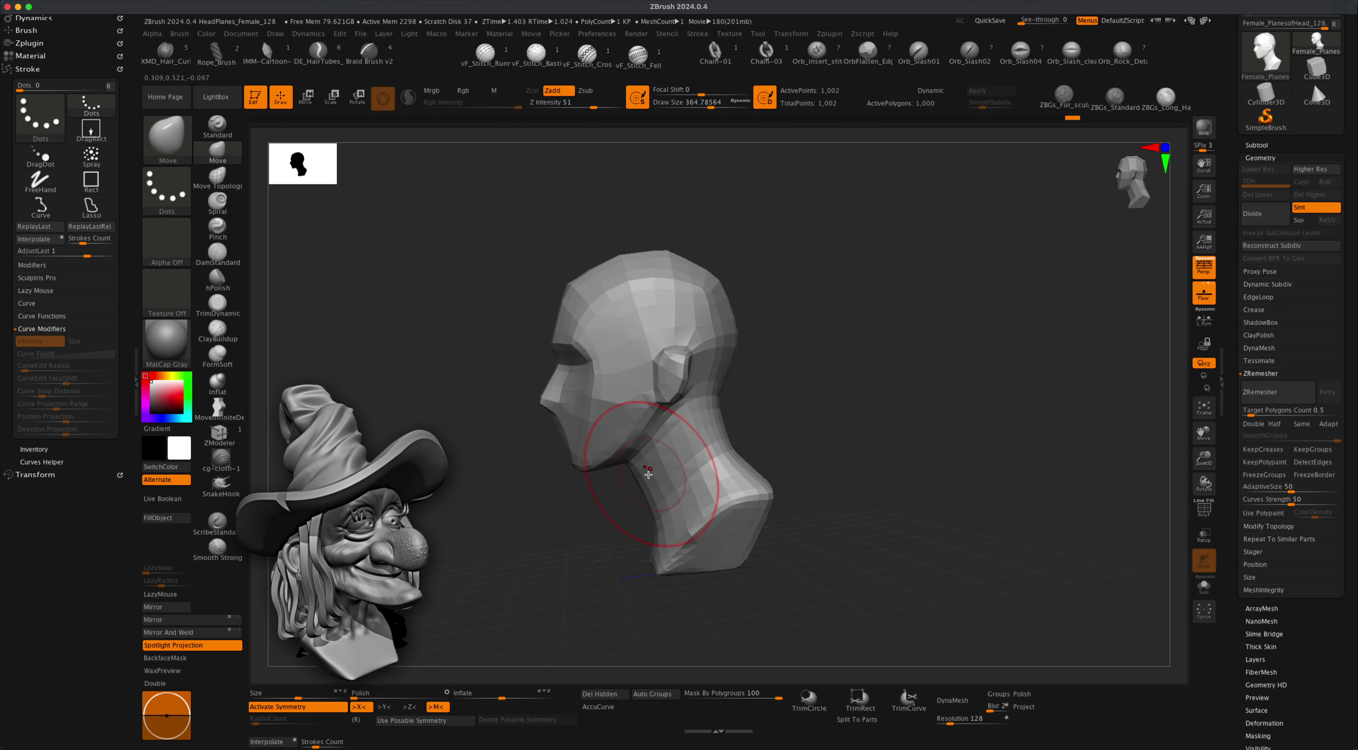
left_click_drag(754, 405, 796, 399)
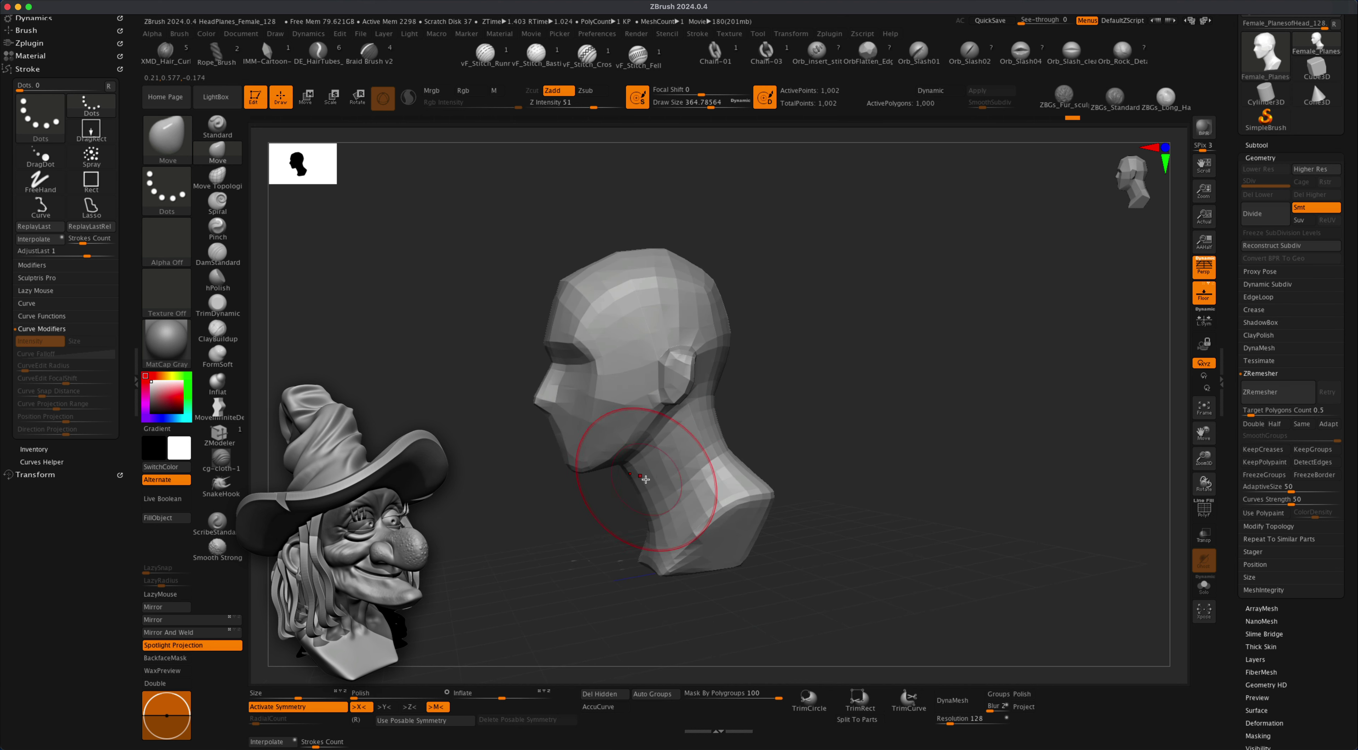
left_click_drag(744, 415, 809, 410)
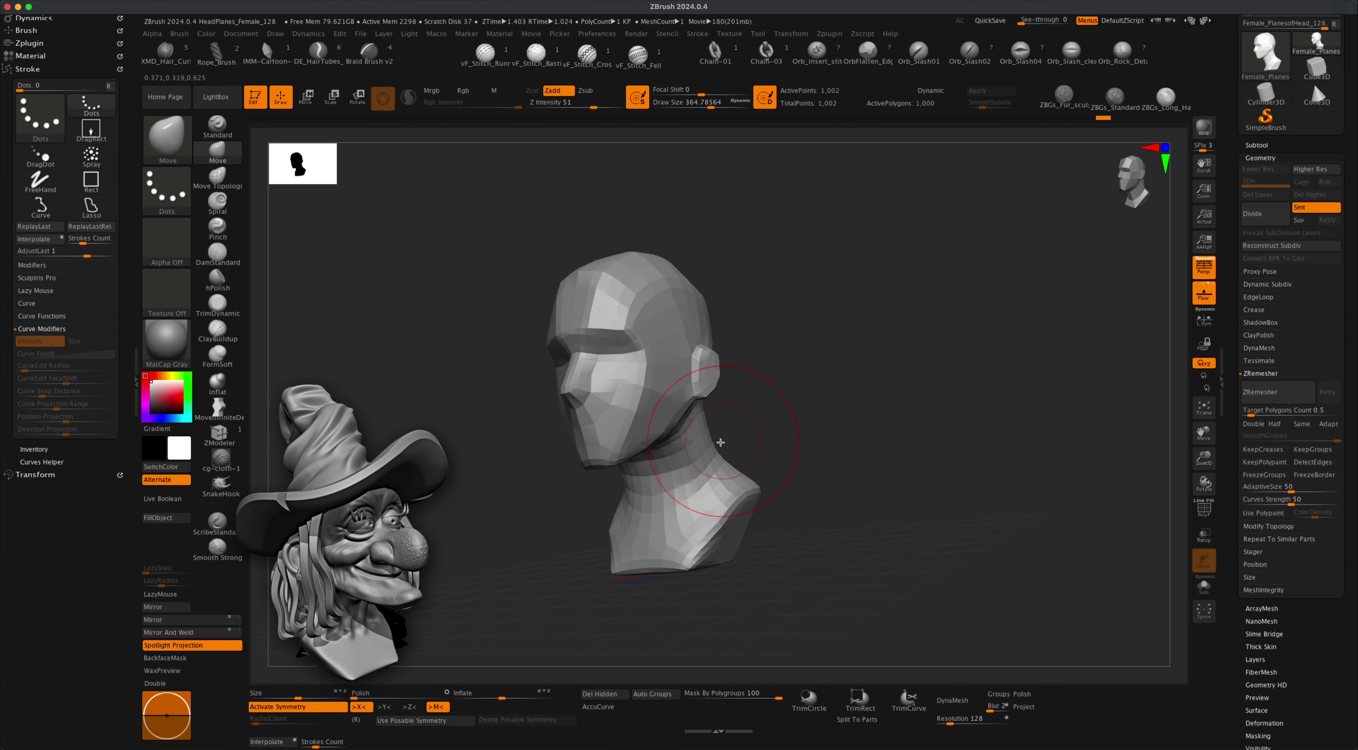
right_click_drag(694, 455, 659, 488)
right_click_drag(747, 468, 713, 448)
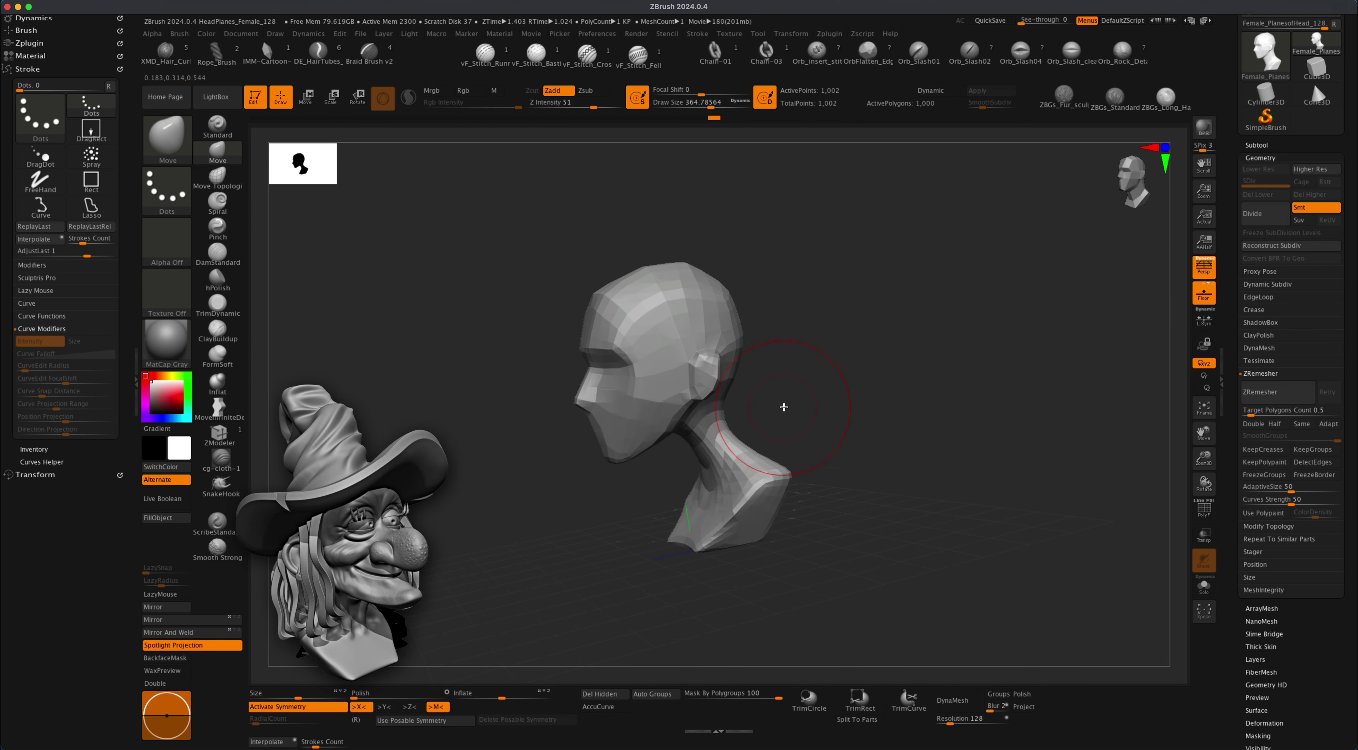
mouse_move(784, 407)
right_mouse_down()
mouse_move(768, 398)
mouse_move(774, 383)
mouse_move(879, 389)
right_mouse_up()
Set the draw size to about 228 and pull the chin forward into a long, jutting jaw.
right_click_drag(898, 330, 897, 343, "alt")
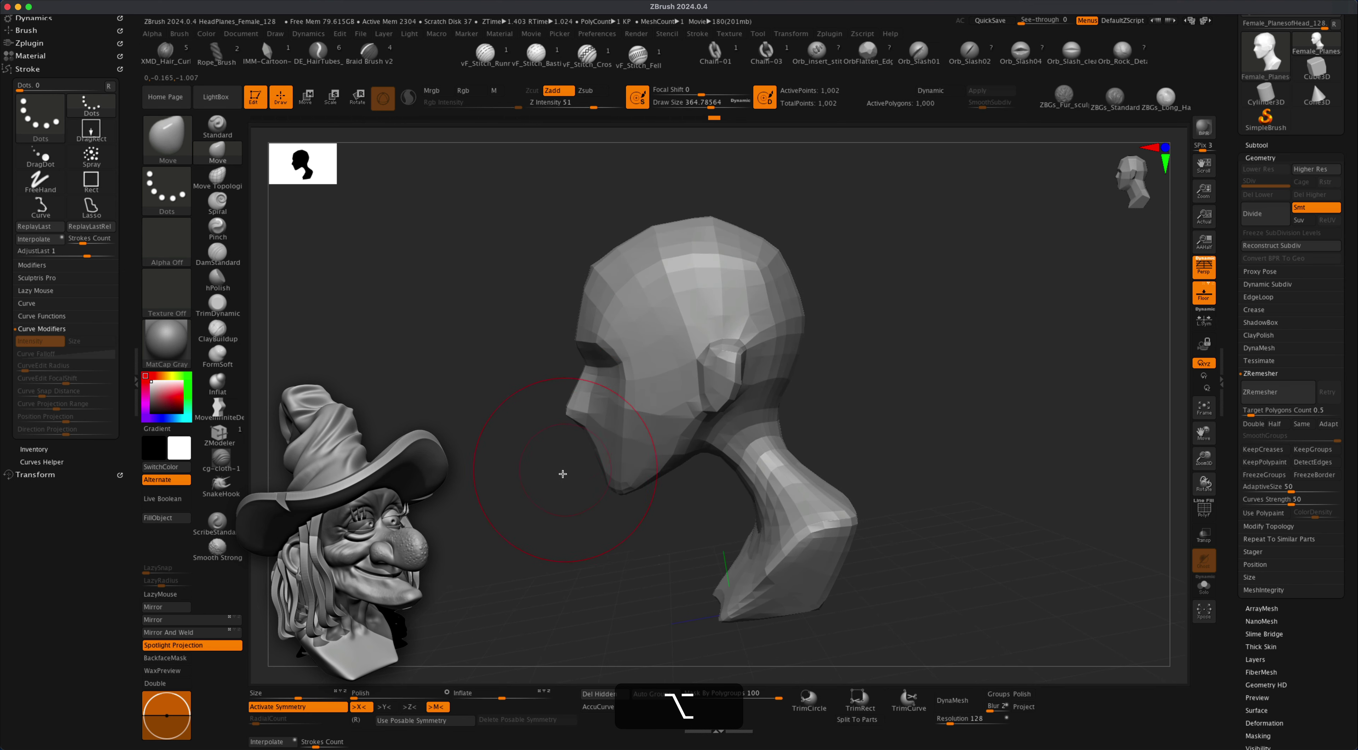
key("s")
left_click_drag(562, 478, 548, 477)
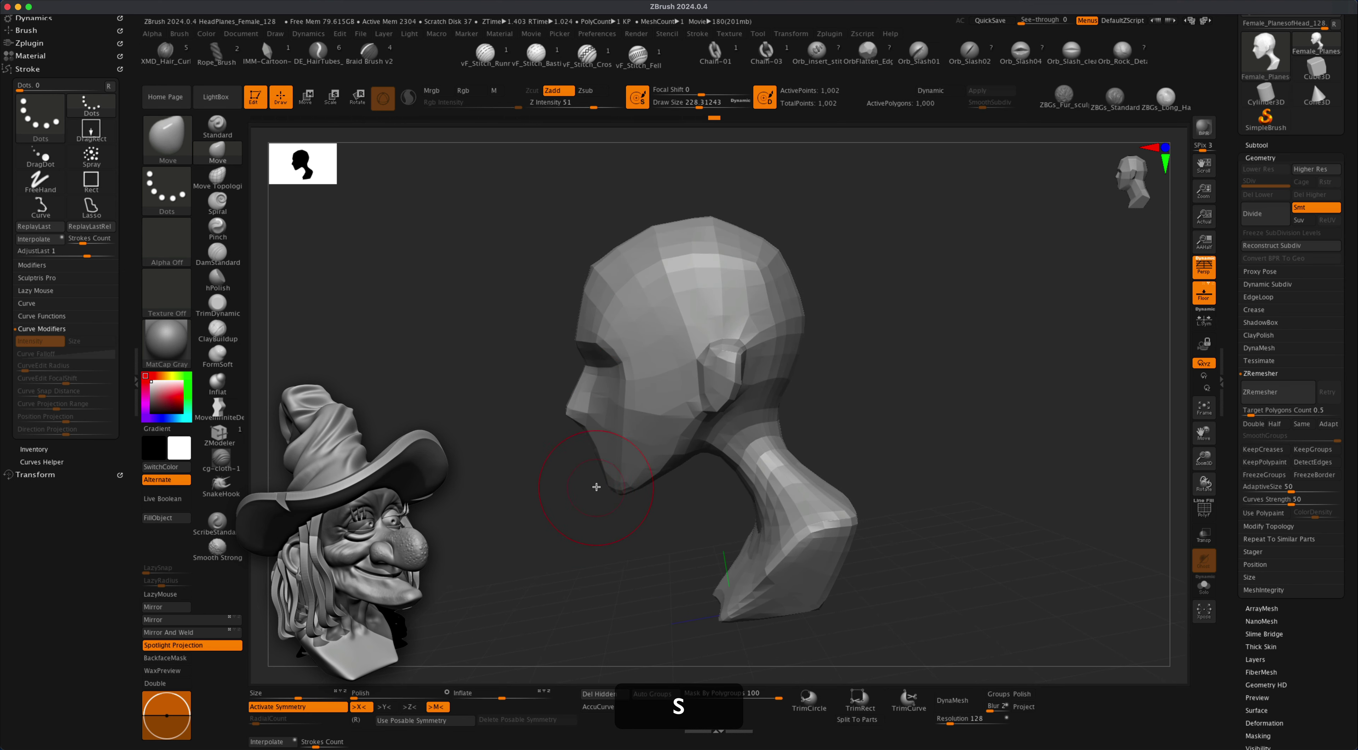
right_click_drag(591, 481, 552, 476, "alt")
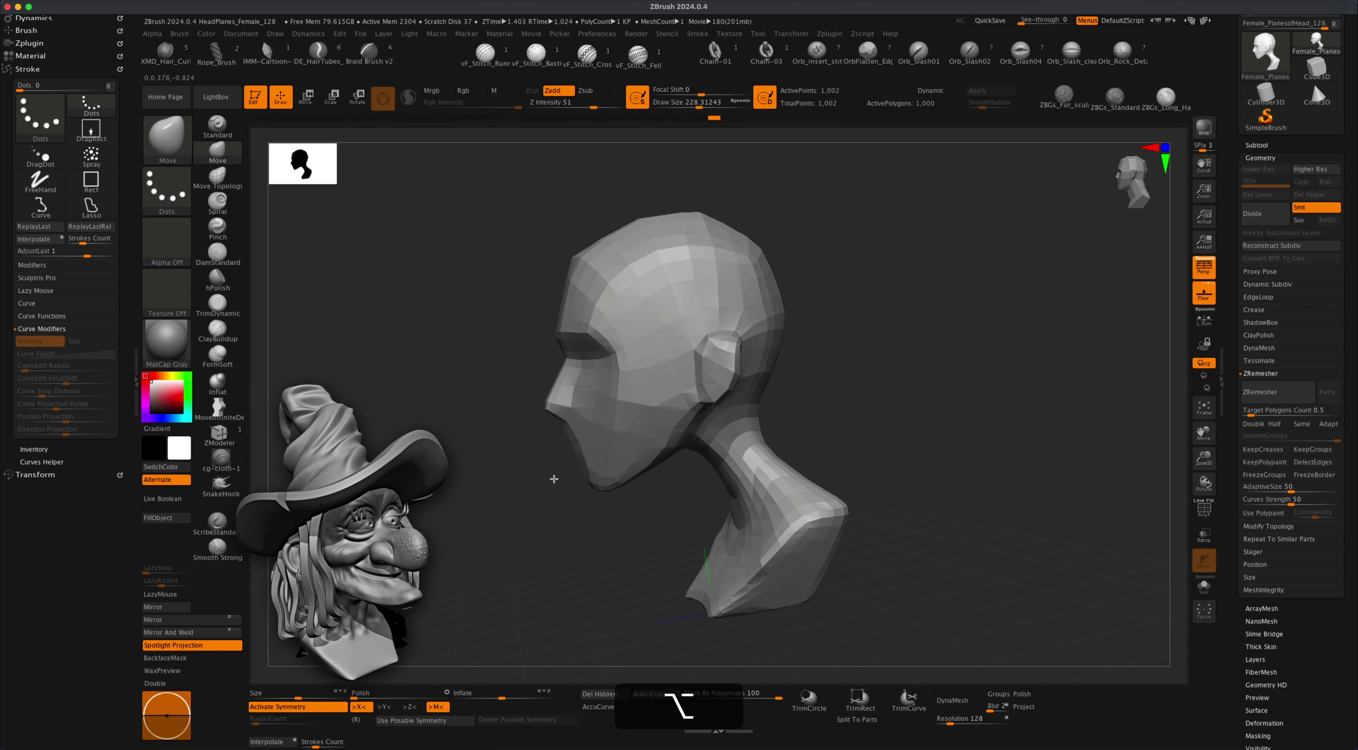
mouse_move(580, 486)
left_mouse_down()
mouse_move(562, 489)
mouse_move(571, 519)
left_mouse_up()
mouse_move(571, 518)
right_mouse_down()
mouse_move(574, 477)
mouse_move(554, 533)
mouse_move(549, 470)
mouse_move(506, 500)
mouse_move(533, 449)
right_mouse_up()
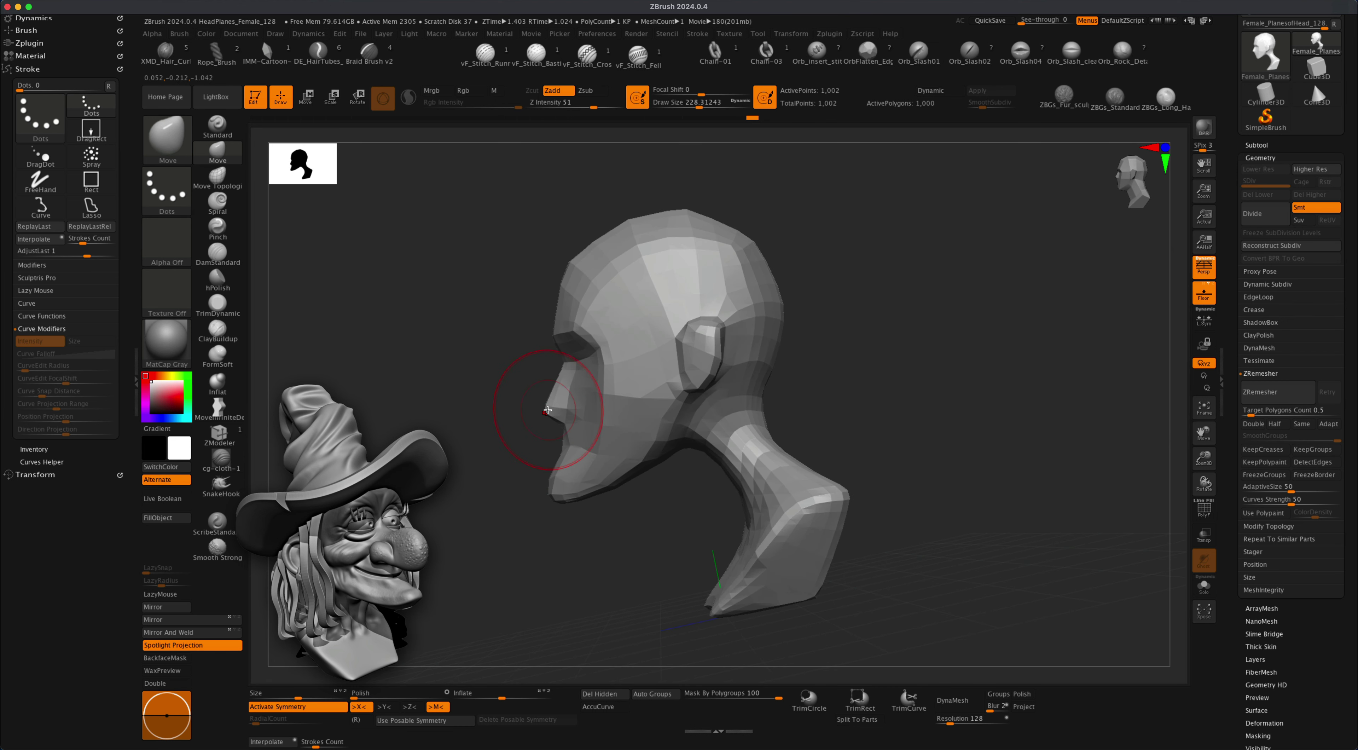
Set the draw size to about 163 and pull the nose forward into a long, thick shape, undoing the first pulls.
key("s")
left_click_drag(517, 434, 534, 408)
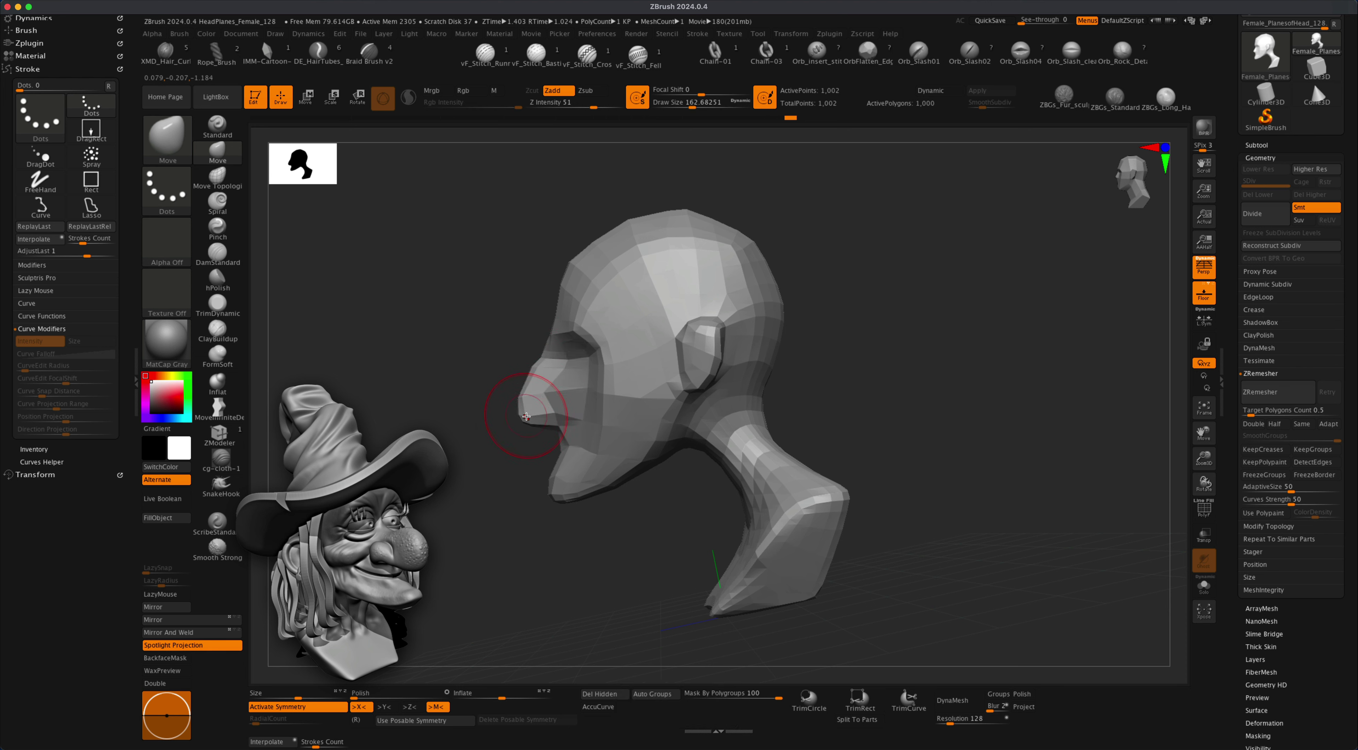
key("super+z")
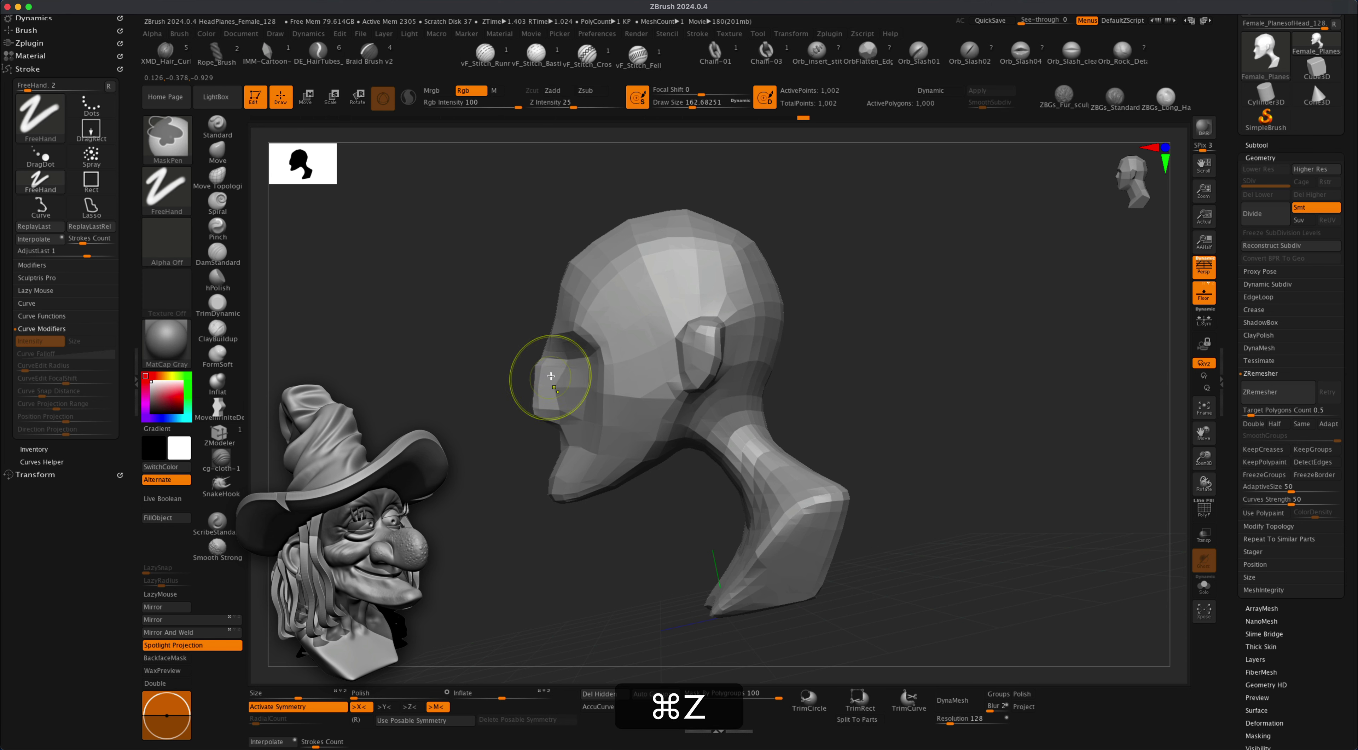
key("super+z")
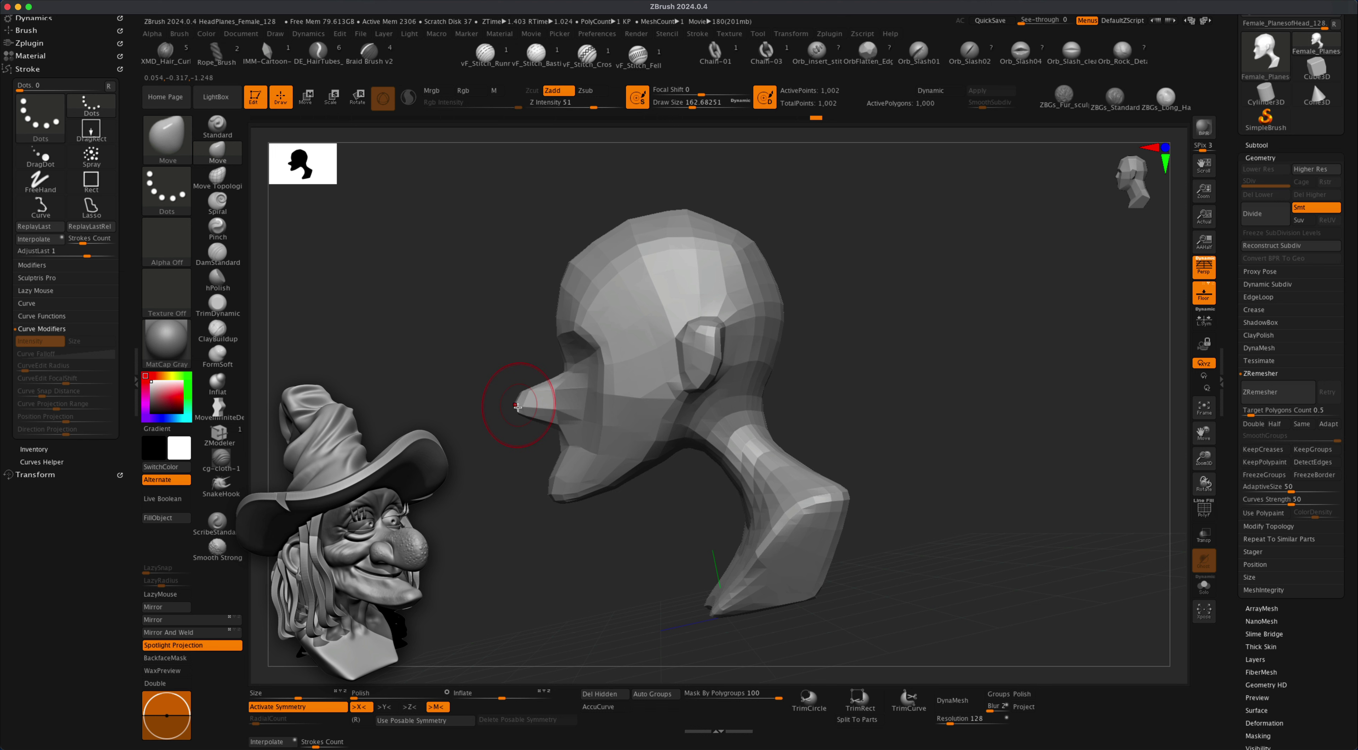
left_click_drag(527, 415, 530, 427)
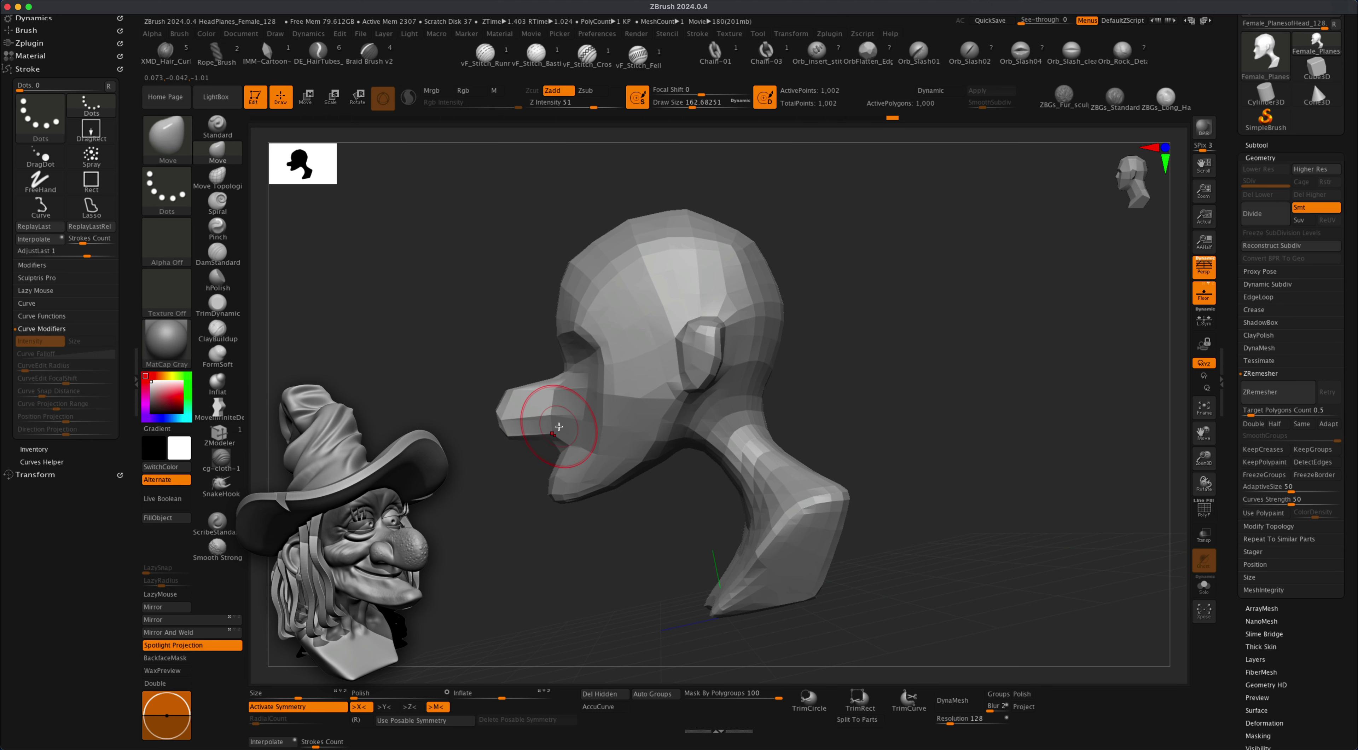
mouse_move(509, 480)
left_mouse_down()
mouse_move(494, 485)
mouse_move(724, 406)
mouse_move(696, 439)
mouse_move(586, 479)
left_mouse_up()
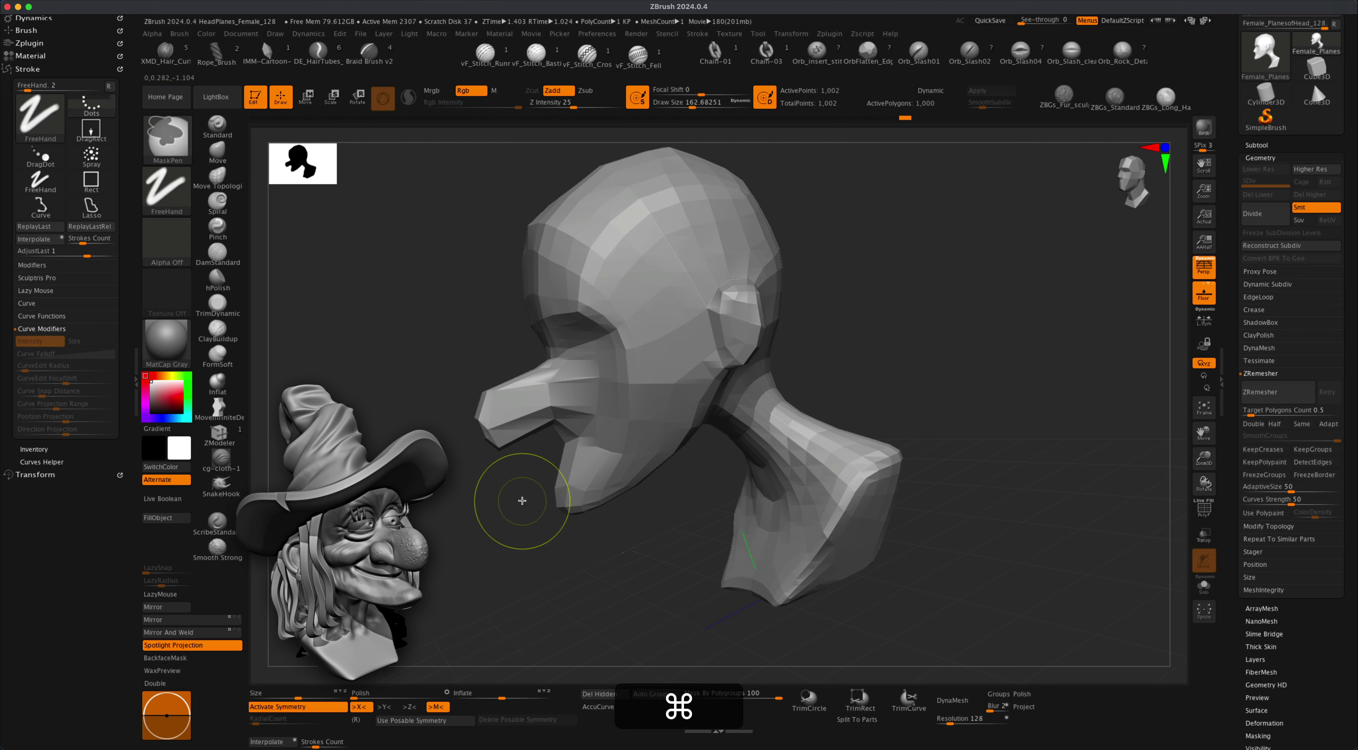
Subdivide the head once and refine the nose with the Move brush into a rounded, drooping bulb.
key("super+d")
mouse_move(500, 485)
left_mouse_down()
mouse_move(535, 491)
mouse_move(622, 424)
mouse_move(704, 415)
left_mouse_up()
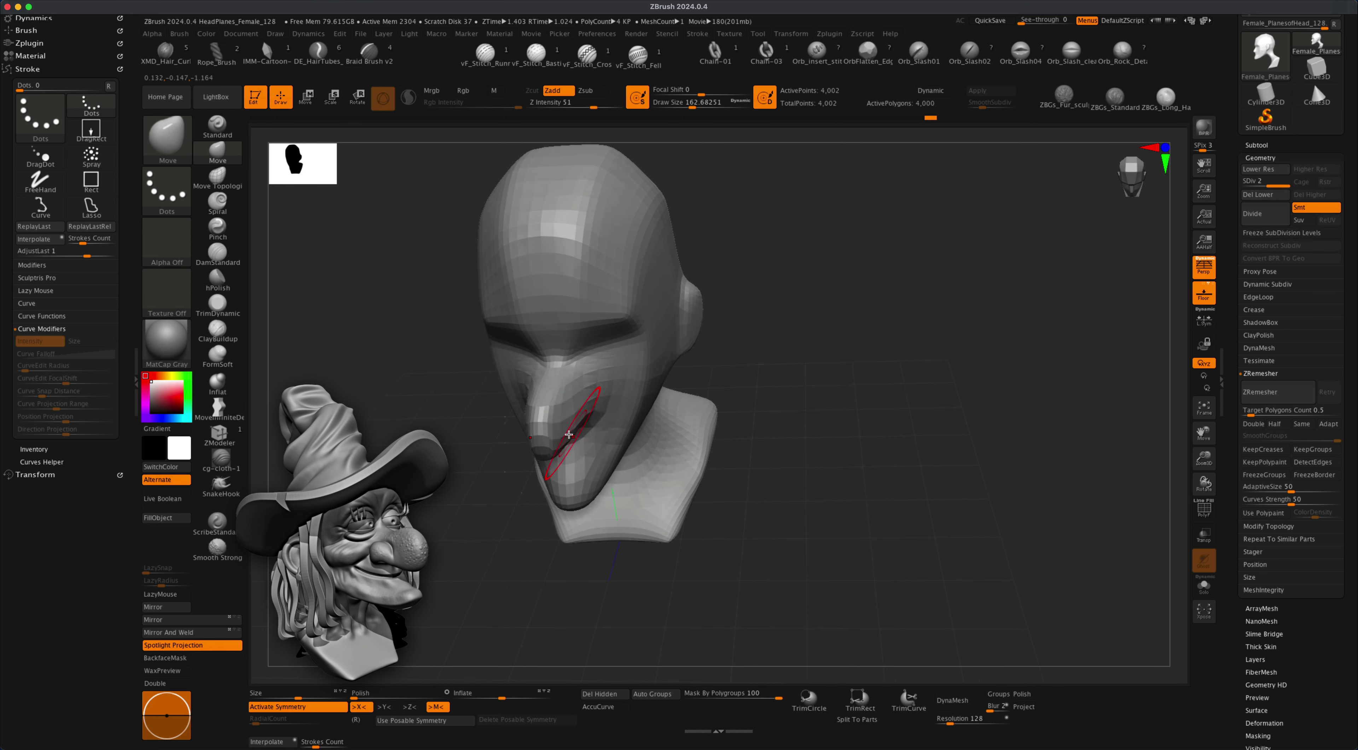
mouse_move(593, 404)
right_mouse_down()
mouse_move(564, 404)
mouse_move(593, 422)
mouse_move(479, 461)
mouse_move(586, 420)
right_mouse_up()
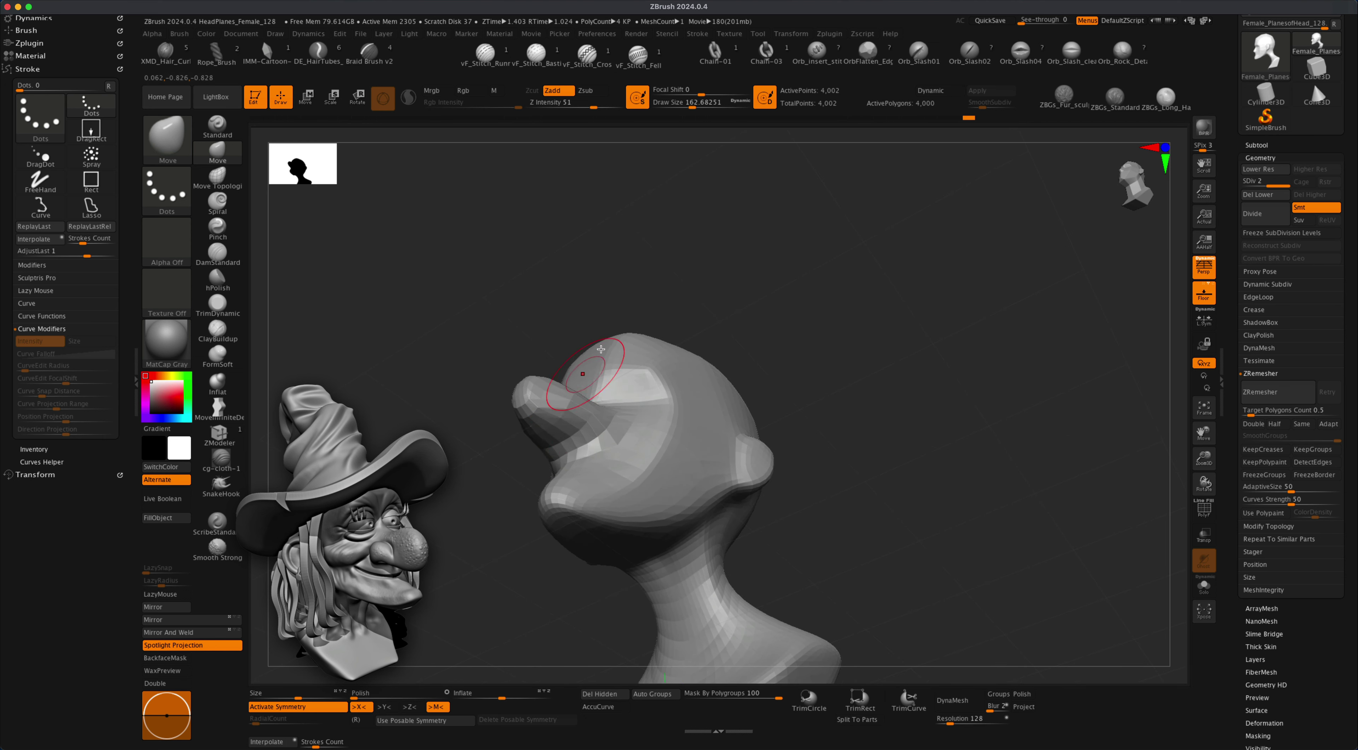
right_click_drag(600, 349, 709, 343)
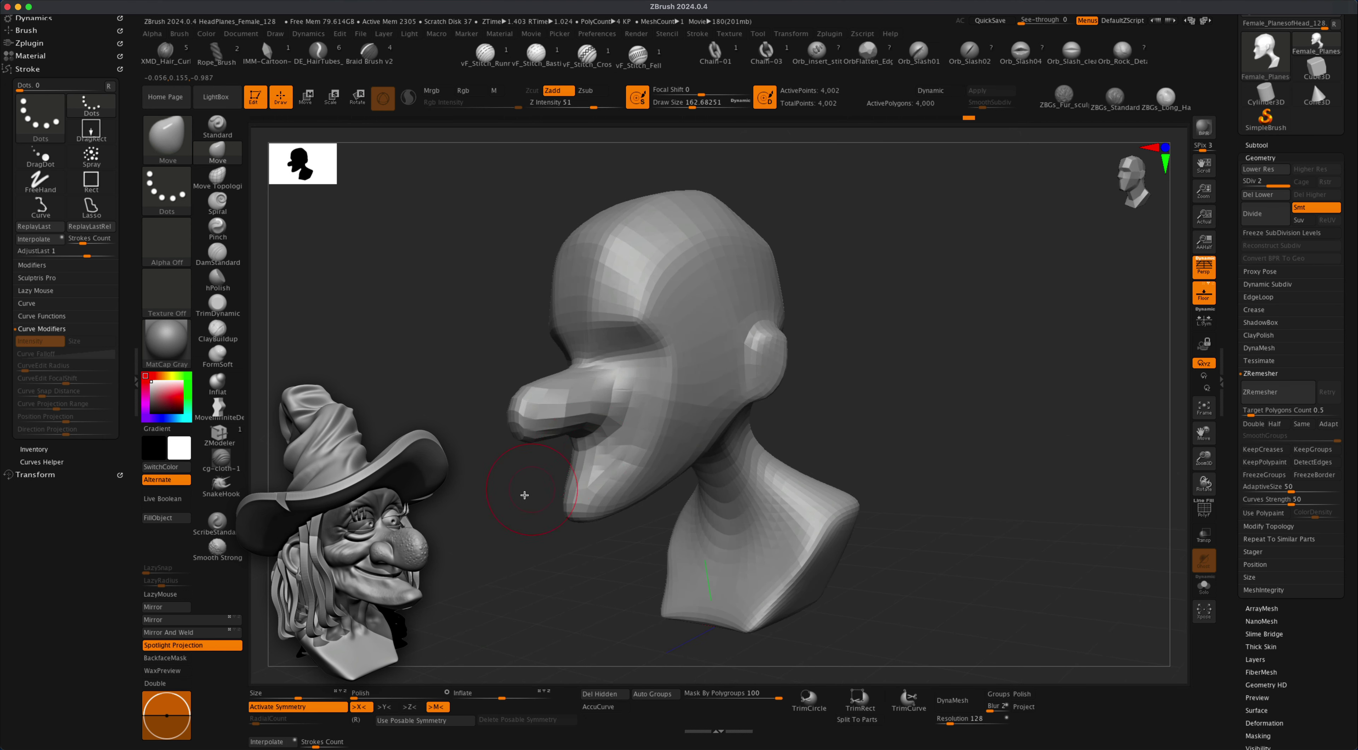
right_click_drag(525, 494, 579, 429)
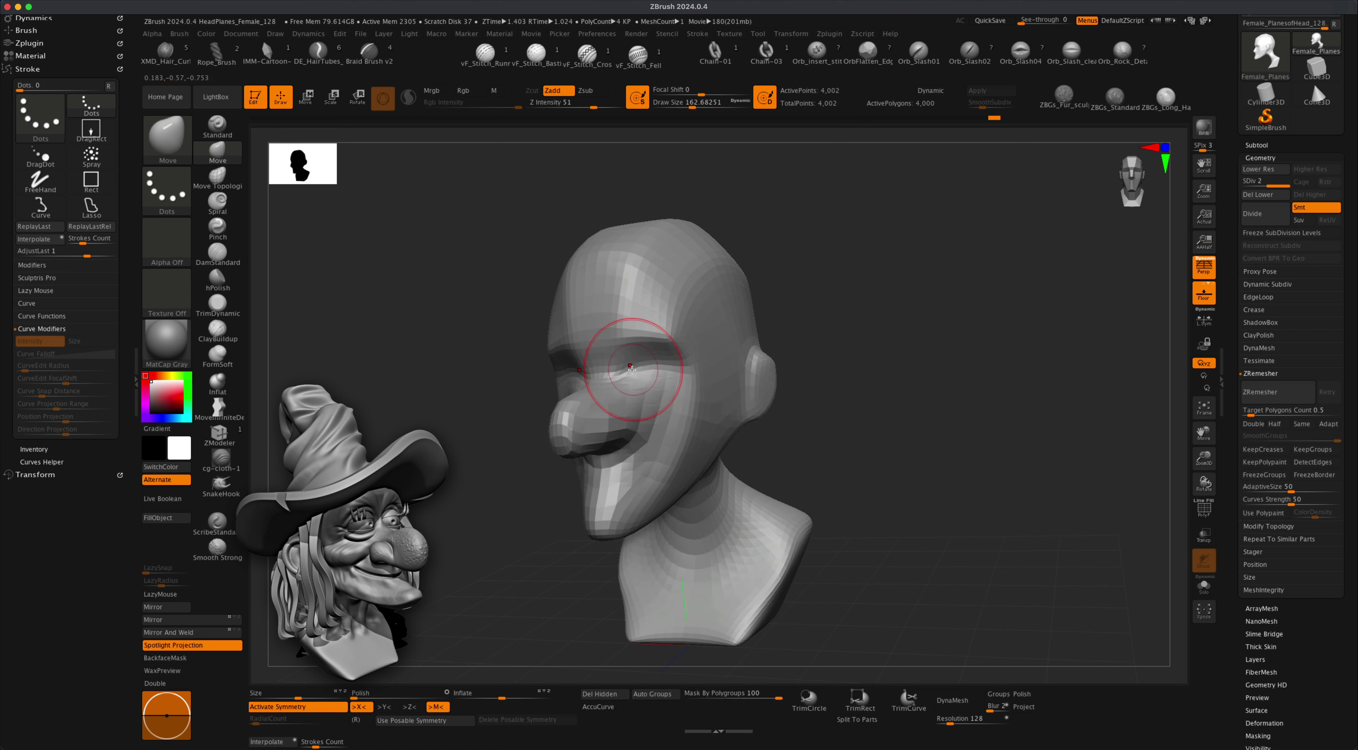
Undo the angry V-shaped brow and pull up an arched brow ridge over hollowed eye sockets instead.
right_click_drag(658, 351, 638, 328)
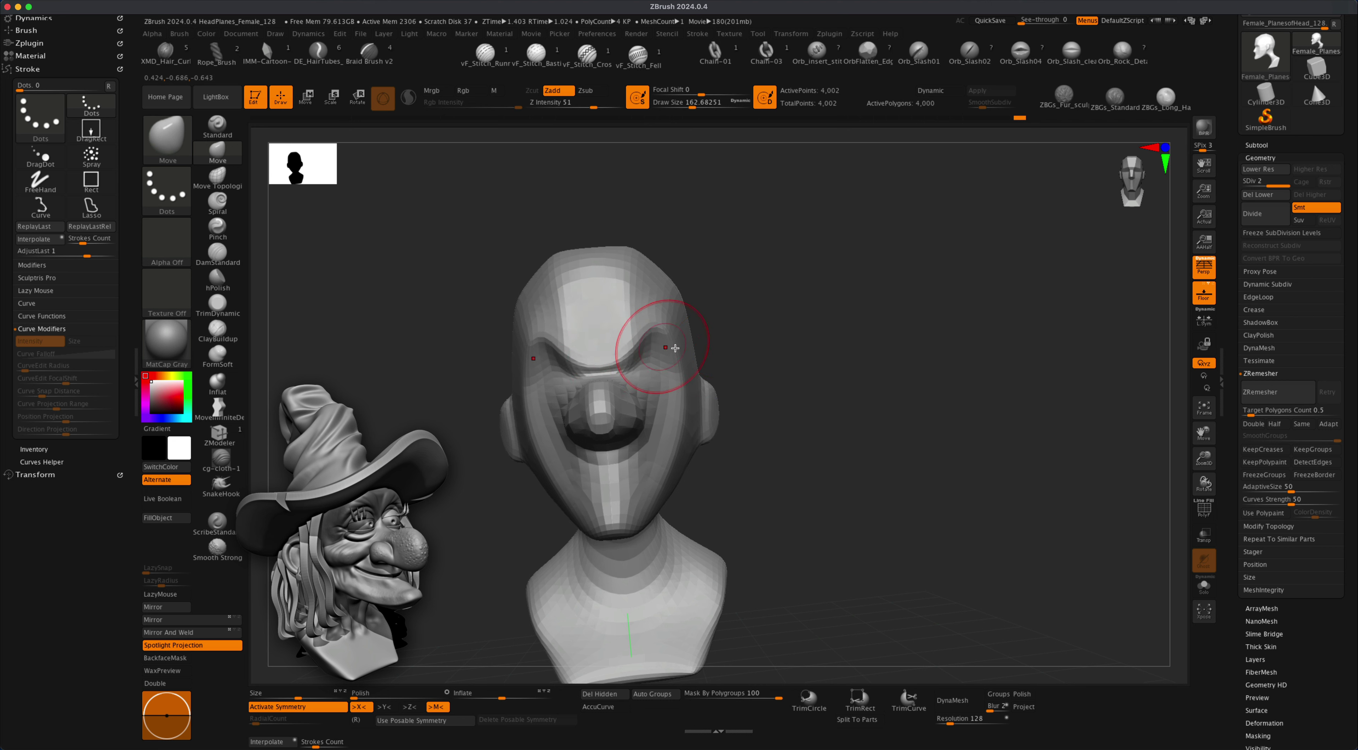
key("super+z")
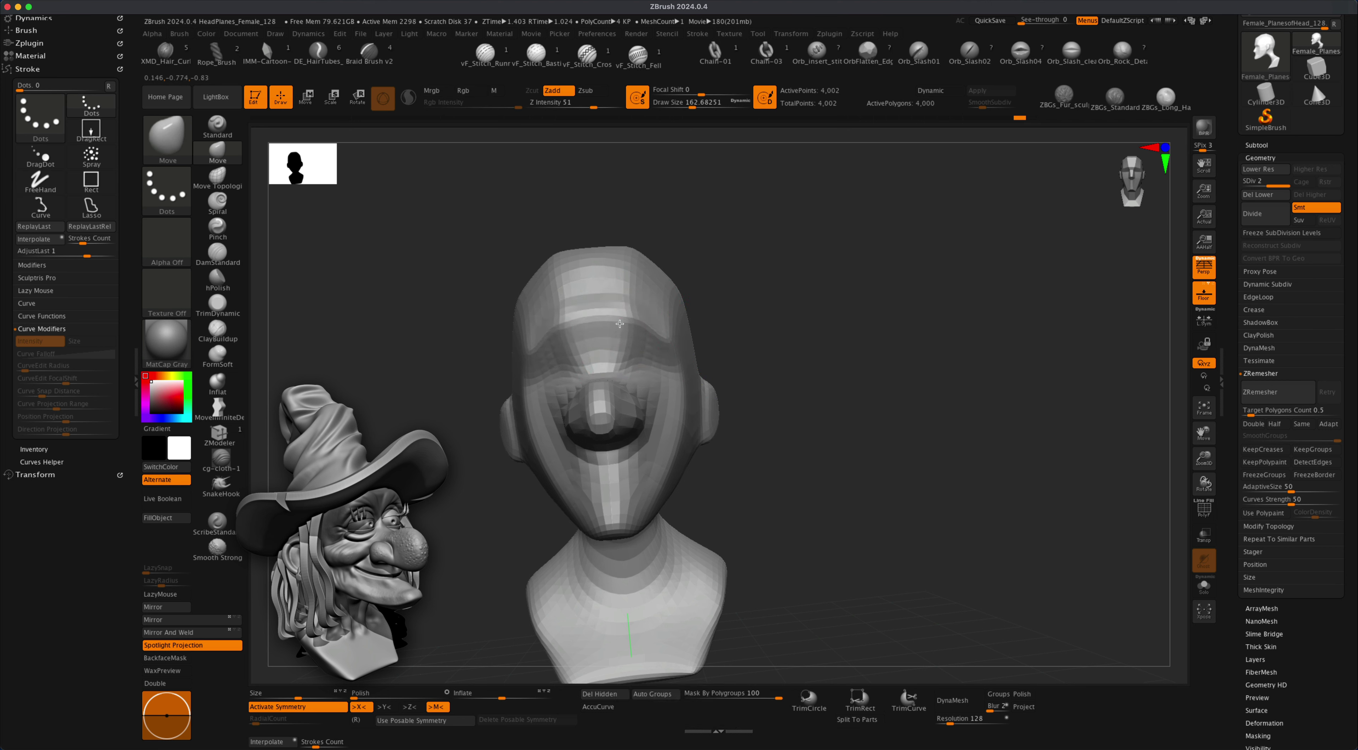
mouse_move(625, 350)
right_mouse_down()
mouse_move(746, 312)
mouse_move(676, 345)
mouse_move(679, 323)
right_mouse_up()
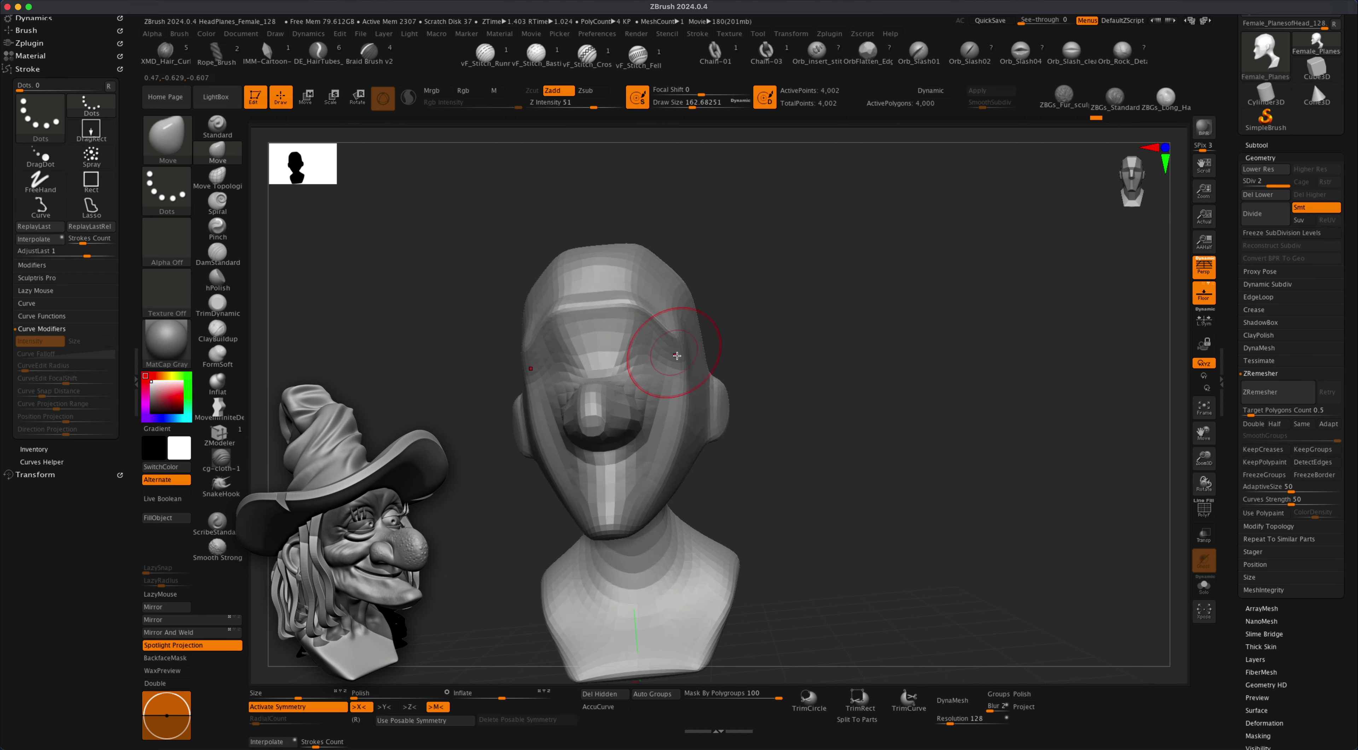
mouse_move(644, 327)
right_mouse_down()
mouse_move(727, 322)
mouse_move(677, 344)
mouse_move(818, 288)
mouse_move(590, 342)
mouse_move(632, 358)
right_mouse_up()
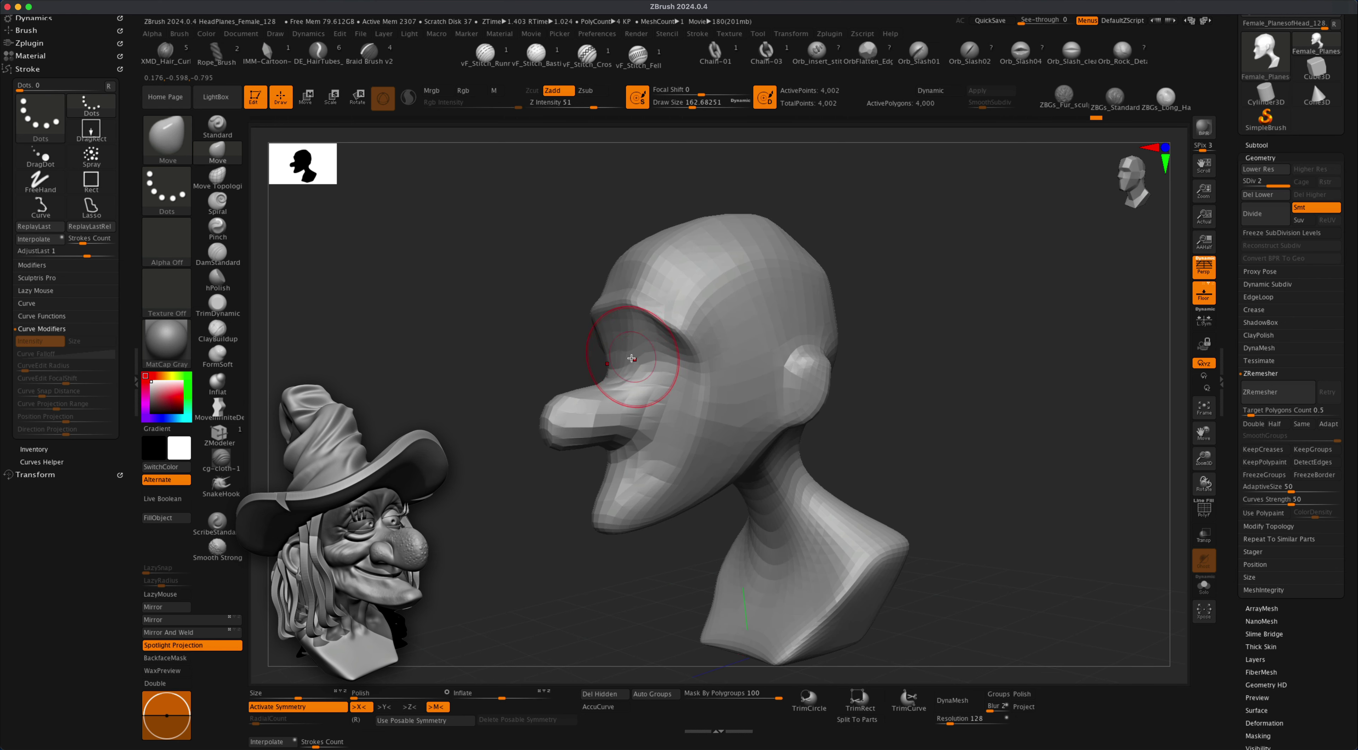
Pull the ear outward and enlarge it with the Move brush, using draw sizes of about 101 and 140.
mouse_move(521, 384)
right_mouse_down()
mouse_move(509, 385)
mouse_move(878, 333)
mouse_move(928, 340)
mouse_move(781, 394)
right_mouse_up()
key("s")
mouse_move(807, 401)
left_mouse_down()
mouse_move(773, 406)
mouse_move(771, 341)
left_mouse_up()
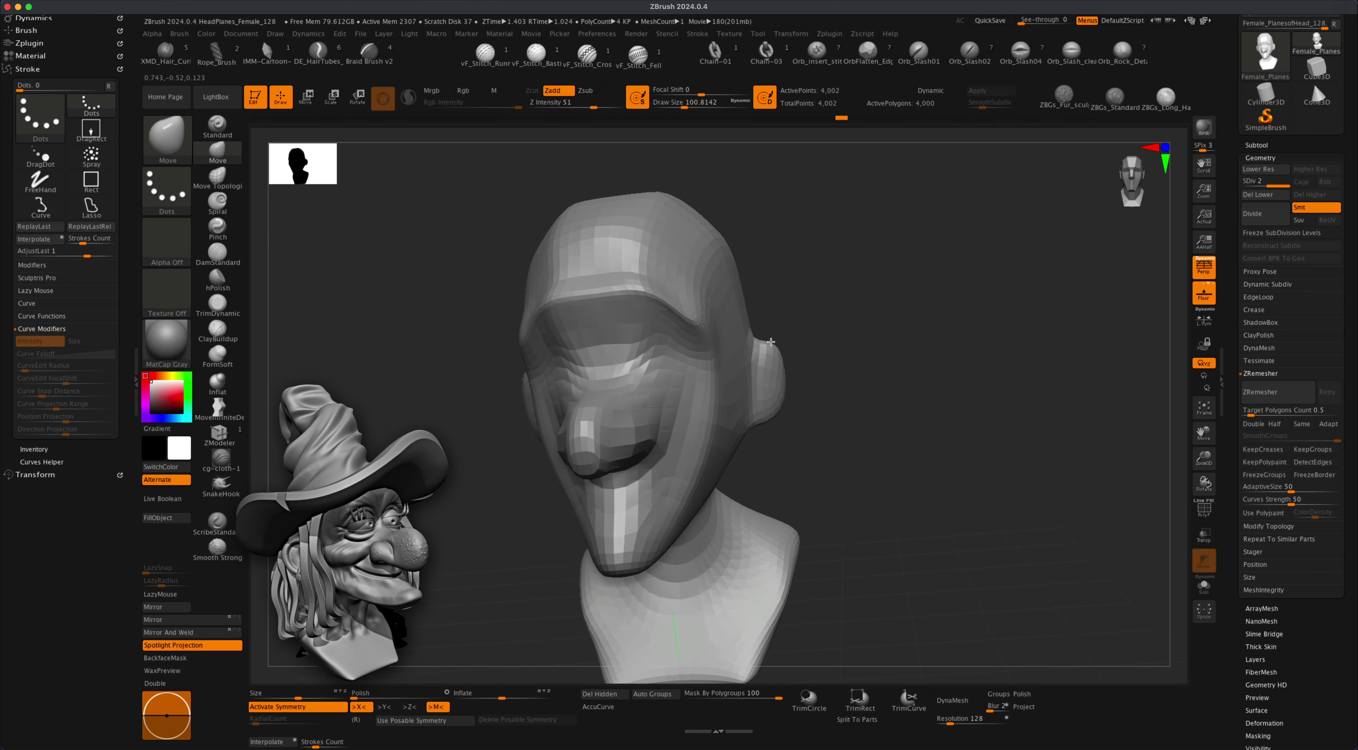
key("s")
left_click_drag(818, 401, 843, 401)
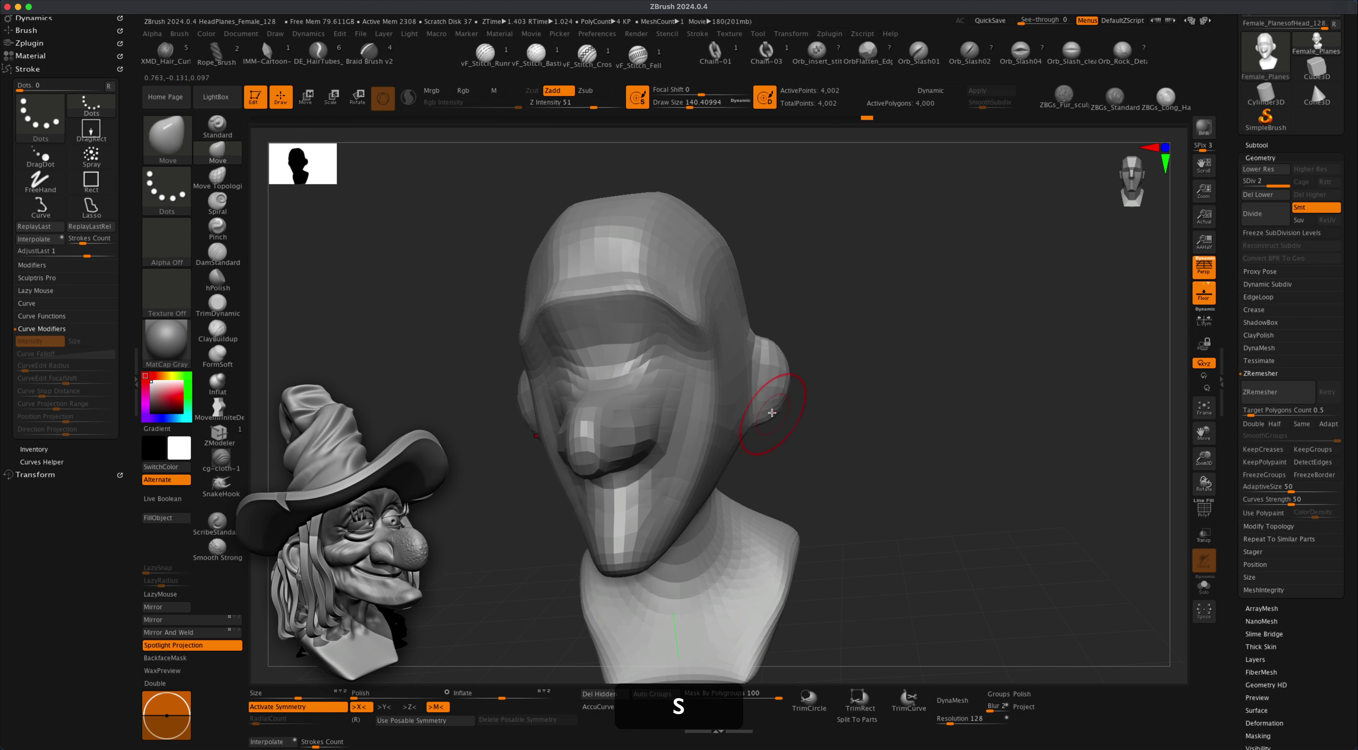
left_click_drag(777, 359, 782, 368)
Reshape the ear from the side and back so its rim stands away from the skull.
right_click_drag(792, 416, 833, 352)
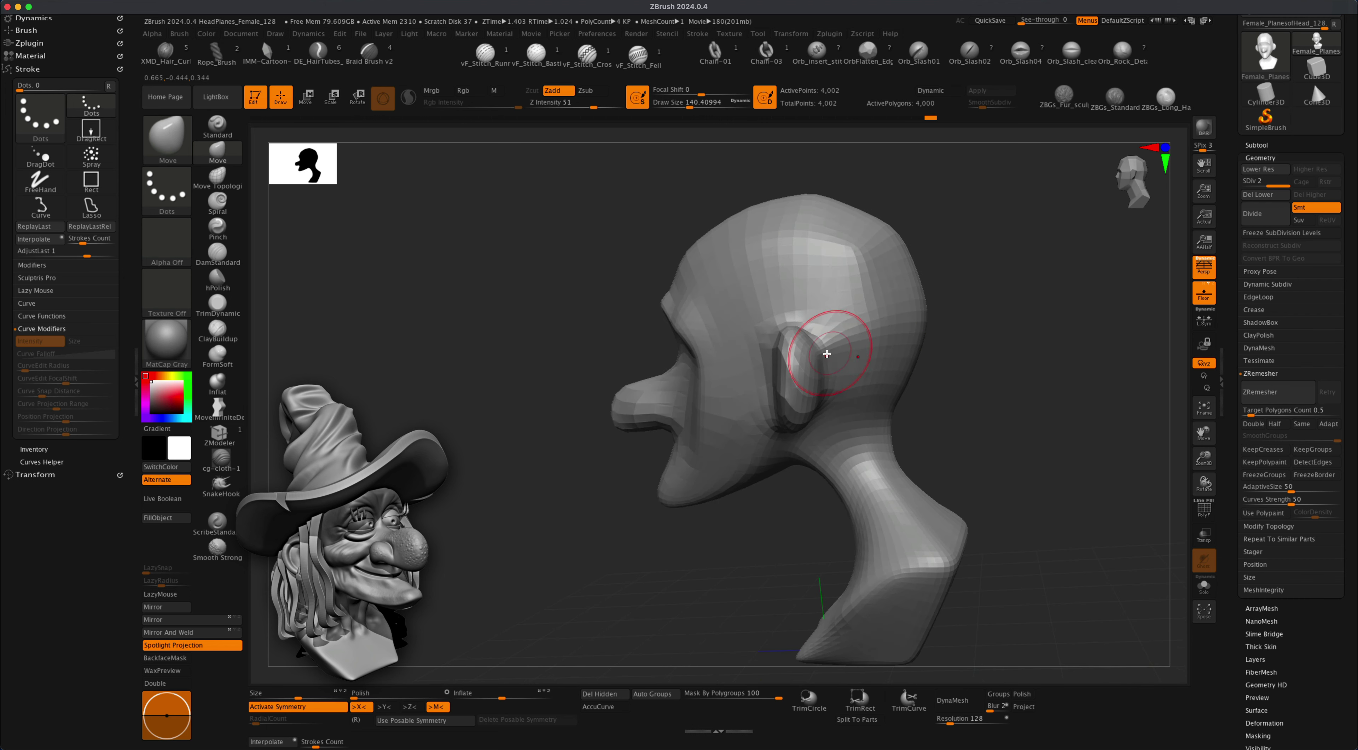
right_click_drag(920, 368, 1002, 362)
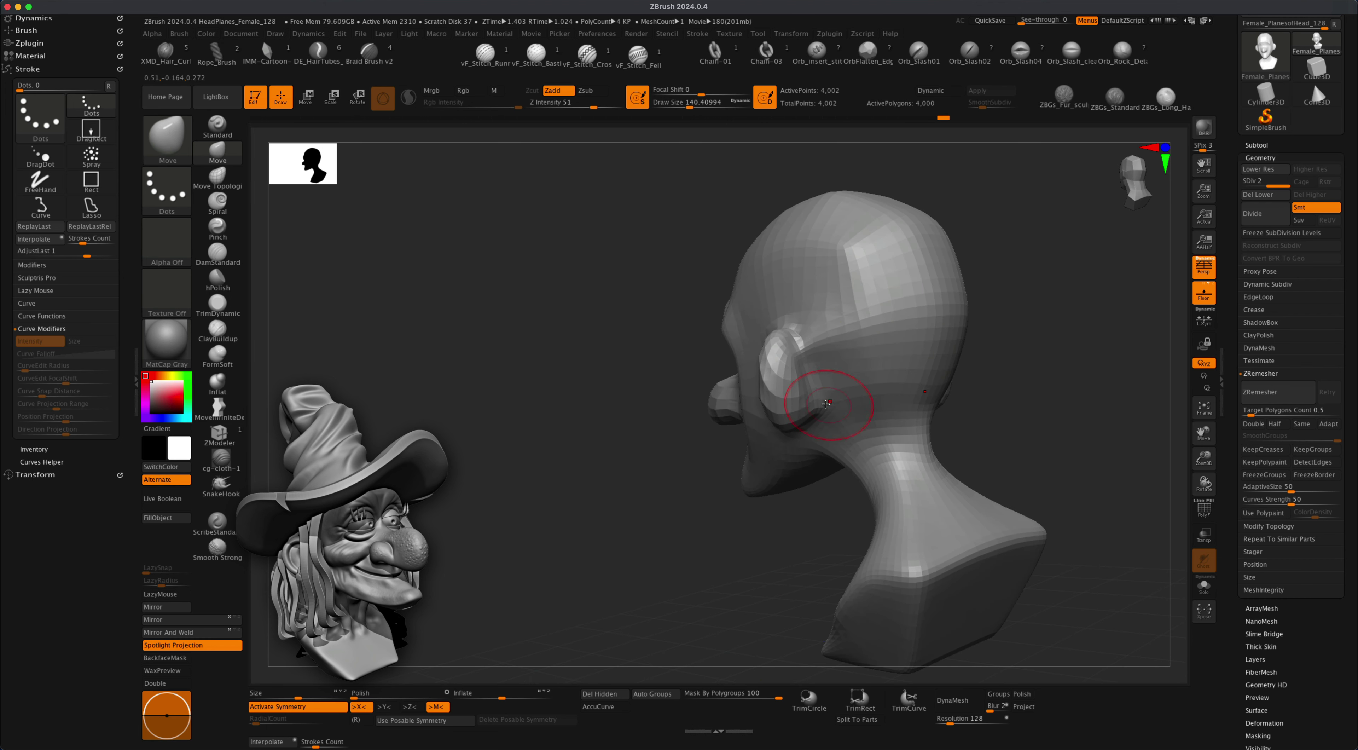
key("shift")
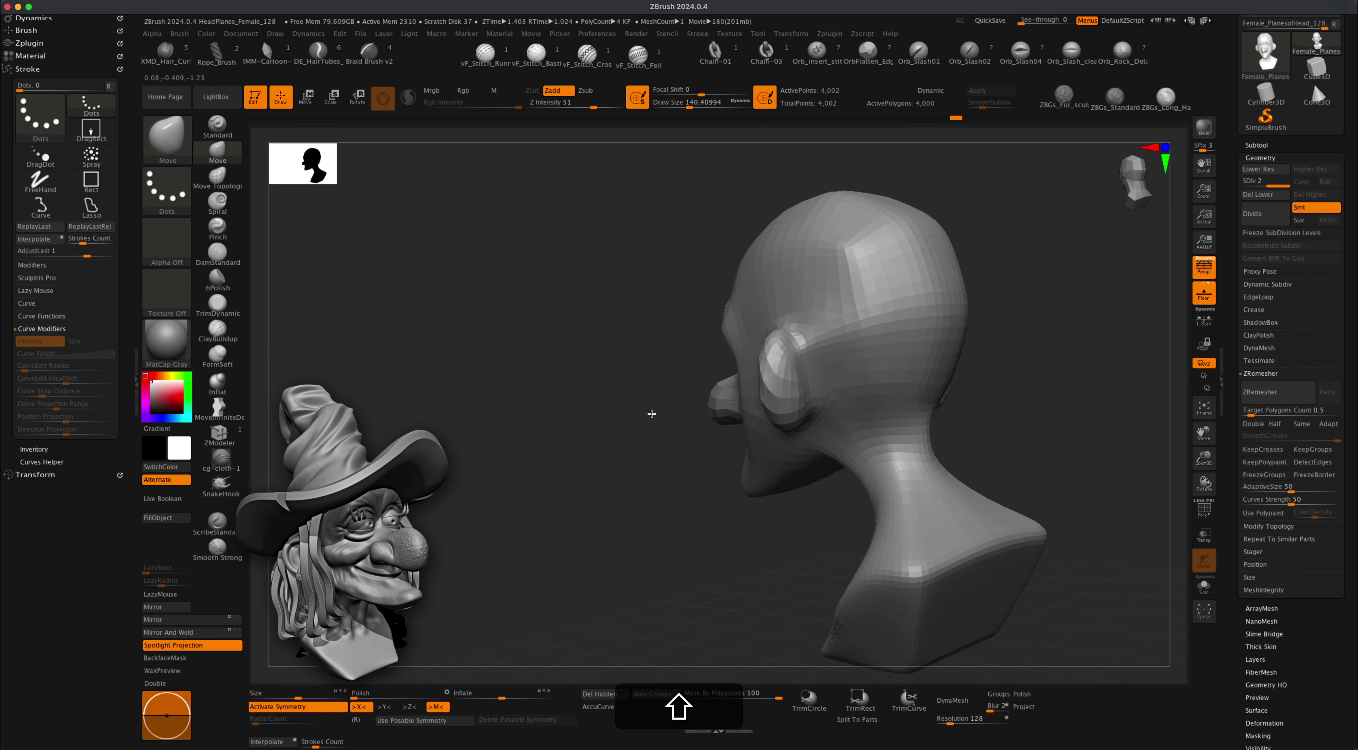
right_click_drag(651, 413, 575, 404)
right_click_drag(812, 394, 854, 390)
Set the draw size to about 128 and flare the ears out wide from the head.
key("s")
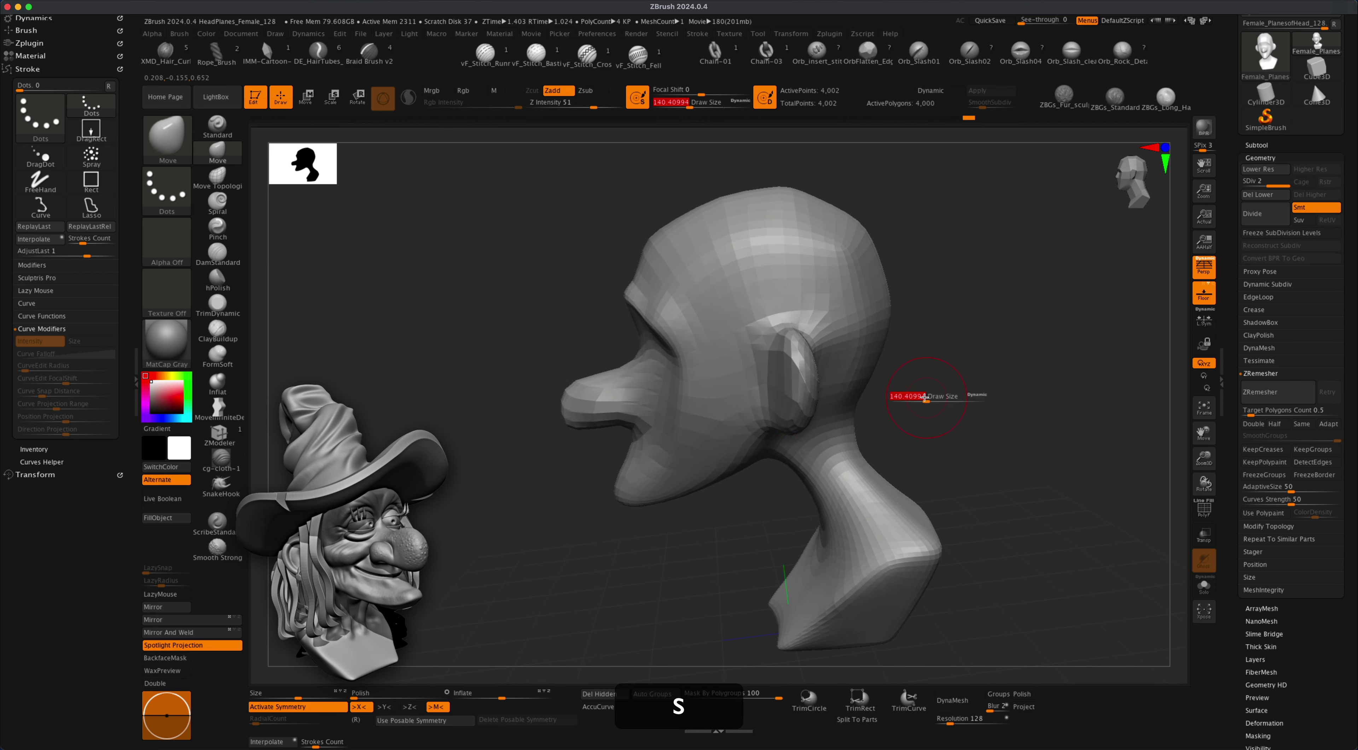
left_click_drag(935, 377, 743, 409)
key("s")
left_click_drag(738, 493, 779, 482)
key("s")
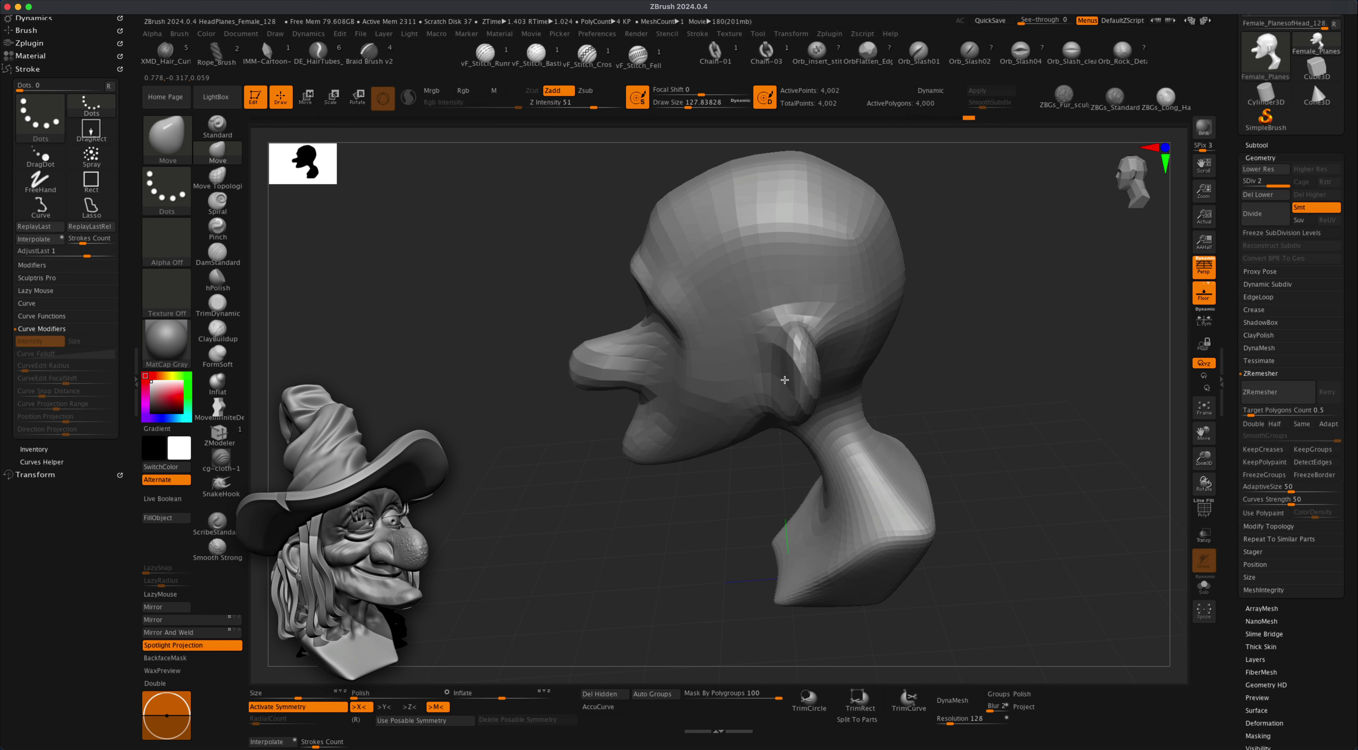
left_click_drag(785, 379, 778, 349)
Smooth the outer end of the brow ridge and the temple so they blend into the side of the head.
mouse_move(928, 364)
left_mouse_down()
mouse_move(985, 312)
mouse_move(938, 364)
mouse_move(919, 351)
mouse_move(921, 368)
left_mouse_up()
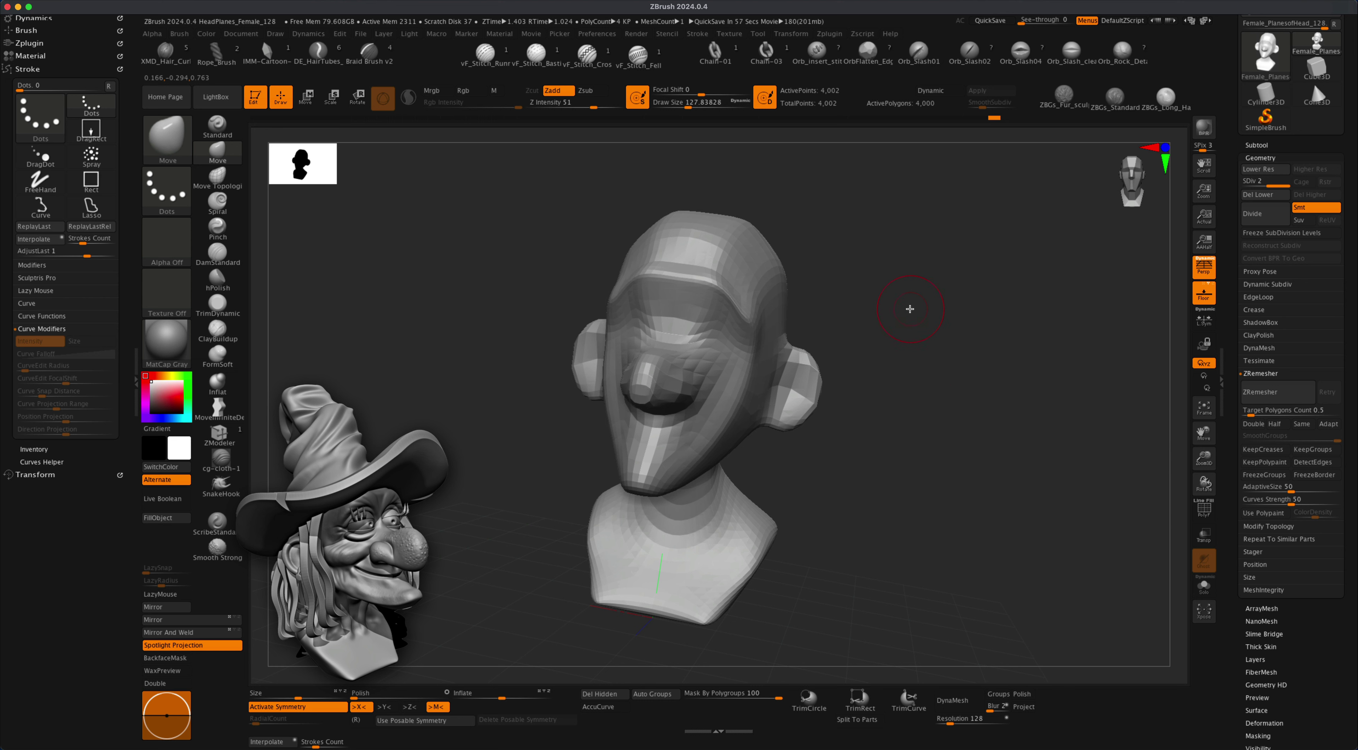
left_click_drag(910, 309, 894, 309)
key("shift")
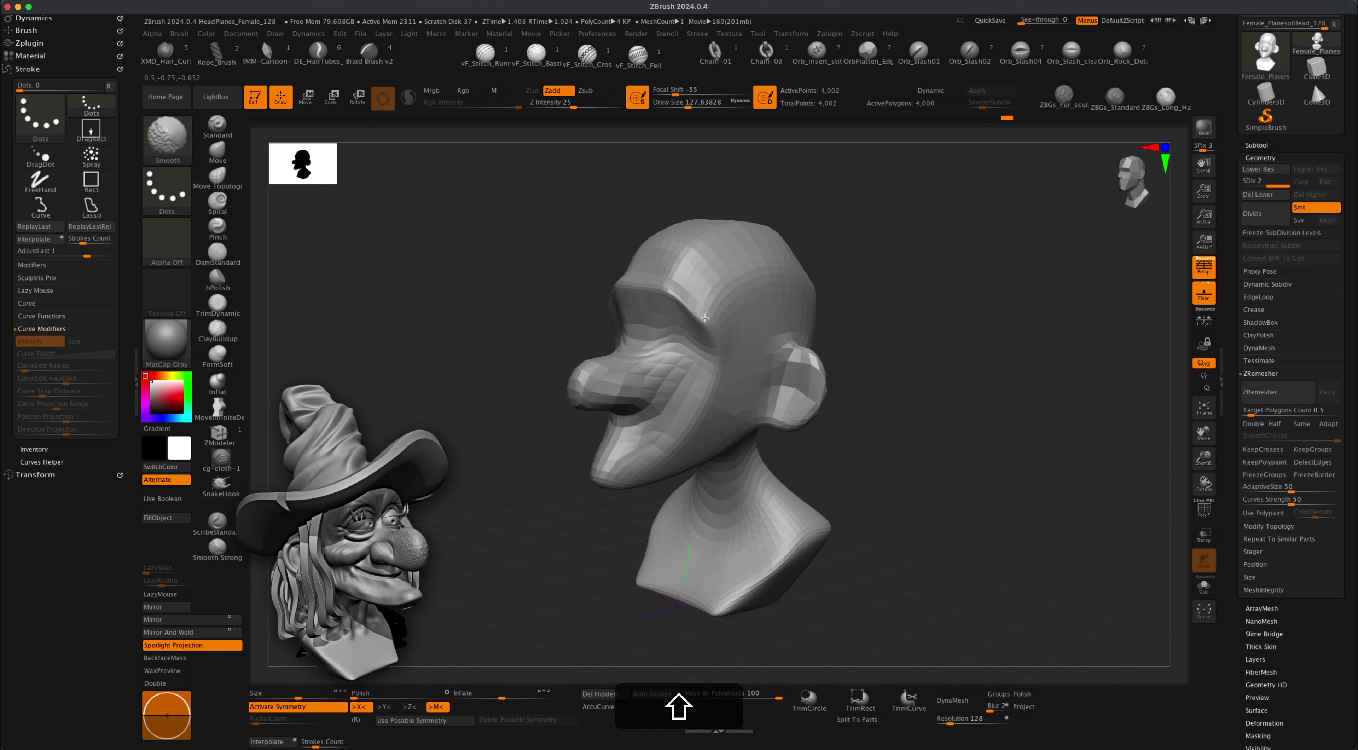
left_click_drag(689, 304, 671, 287, "shift")
left_click_drag(830, 282, 879, 276)
left_click_drag(872, 377, 889, 377, "alt")
key("shift")
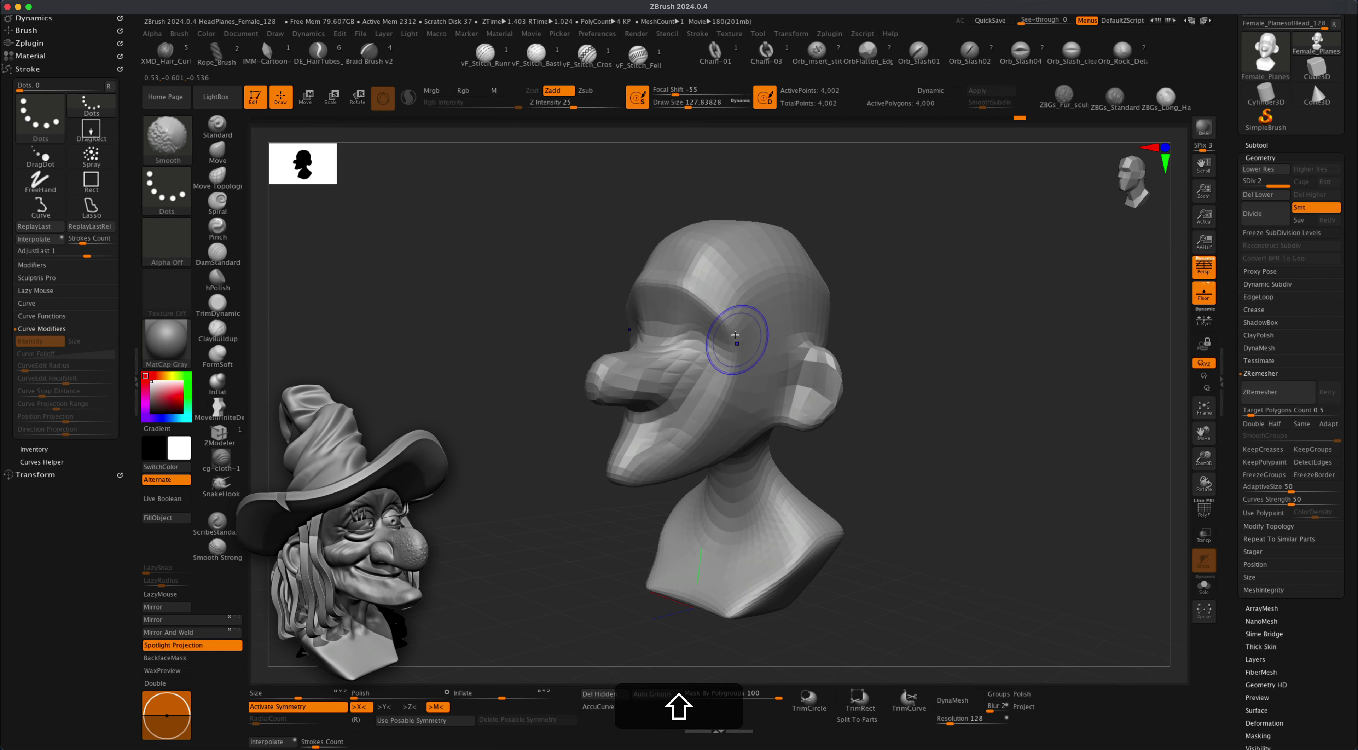
mouse_move(888, 287)
left_mouse_down()
mouse_move(912, 279)
mouse_move(902, 296)
mouse_move(918, 270)
mouse_move(913, 297)
mouse_move(934, 310)
mouse_move(882, 346)
mouse_move(901, 348)
left_mouse_up()
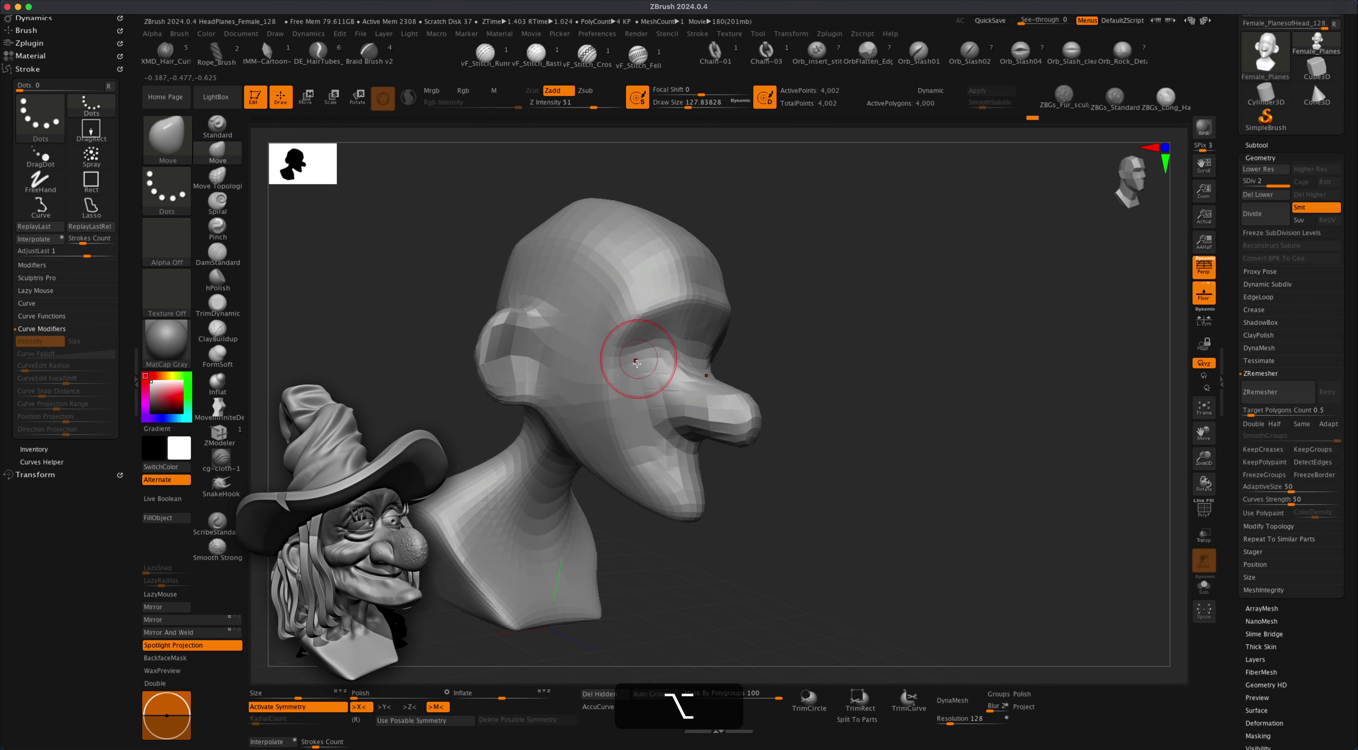
key("shift")
mouse_move(854, 388)
left_mouse_down()
mouse_move(794, 367)
mouse_move(854, 356)
mouse_move(894, 324)
mouse_move(876, 323)
mouse_move(894, 364)
mouse_move(757, 420)
mouse_move(815, 431)
mouse_move(804, 398)
mouse_move(768, 384)
left_mouse_up()
Set the Move brush's draw size to about 251 and reshape the back of the skull into a rounder form.
key("s")
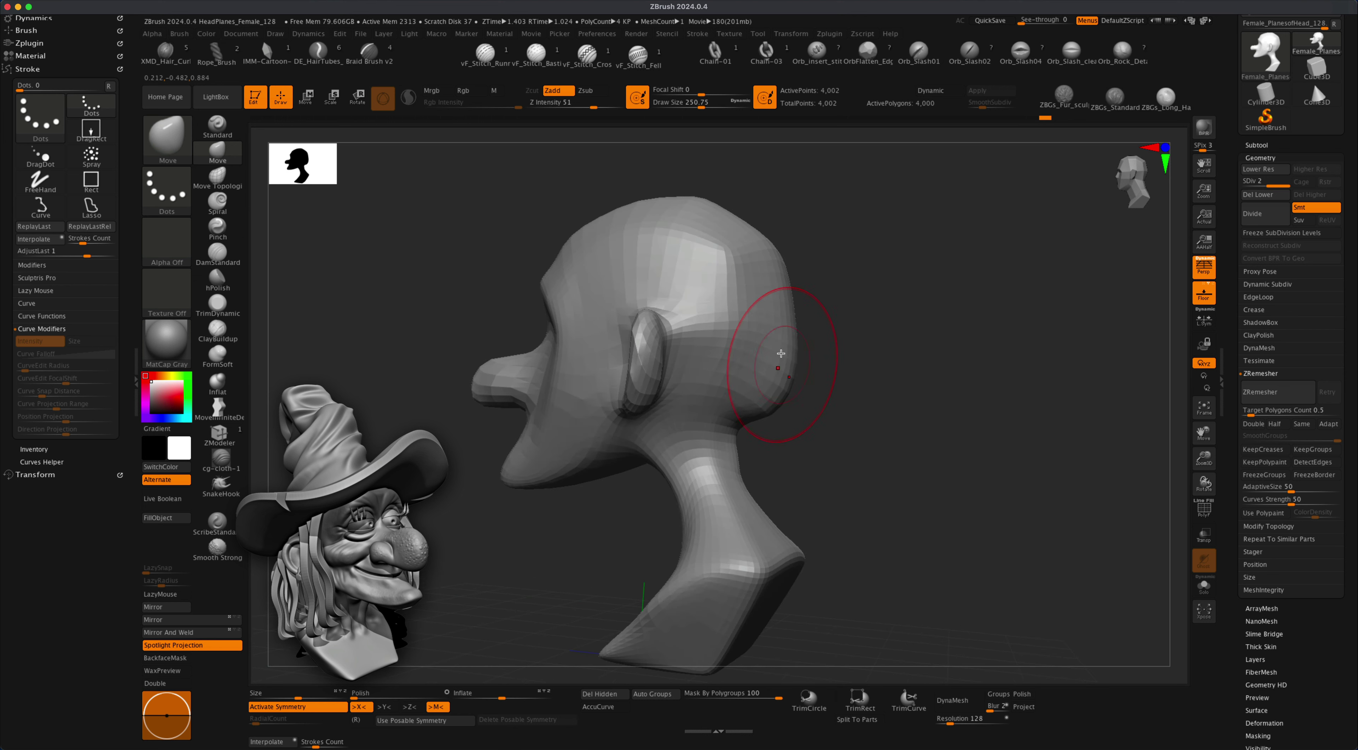
mouse_move(838, 303)
right_mouse_down()
mouse_move(870, 354)
mouse_move(822, 407)
mouse_move(781, 377)
right_mouse_up()
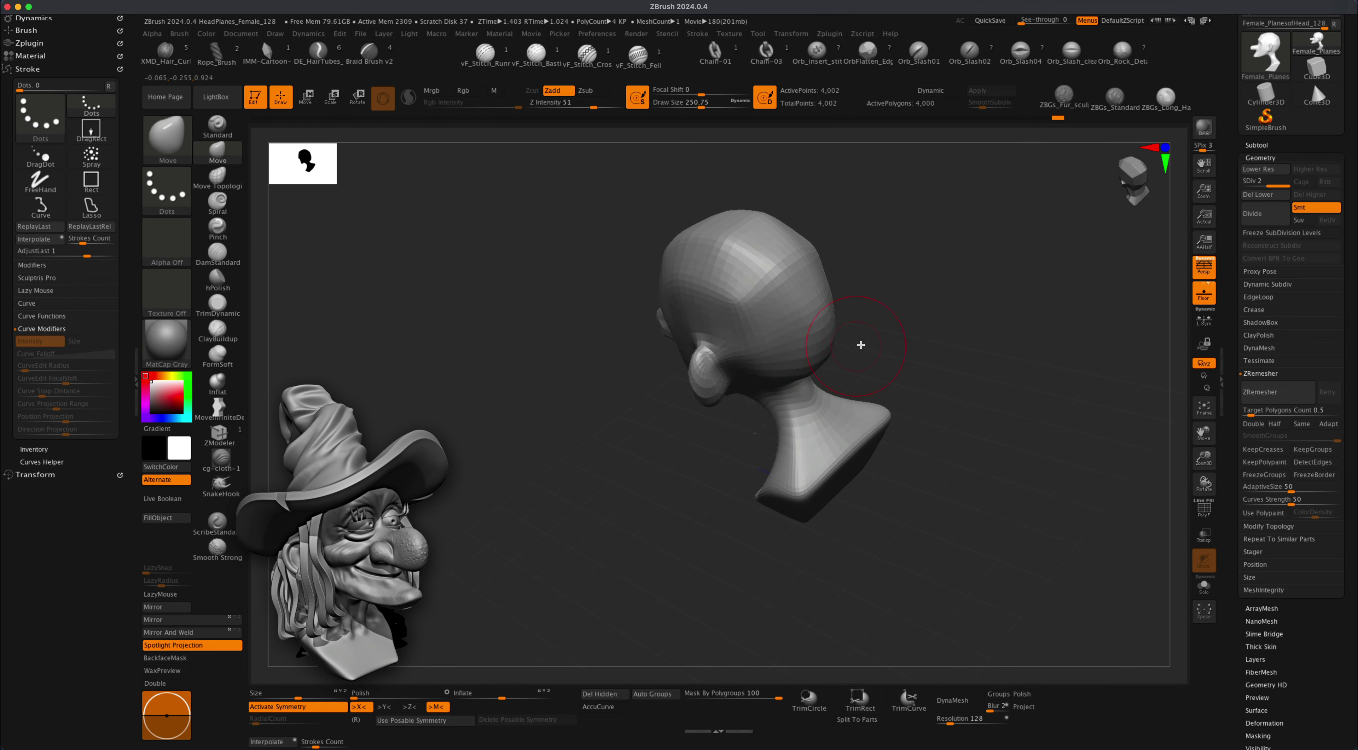
left_click_drag(861, 345, 879, 382, "alt")
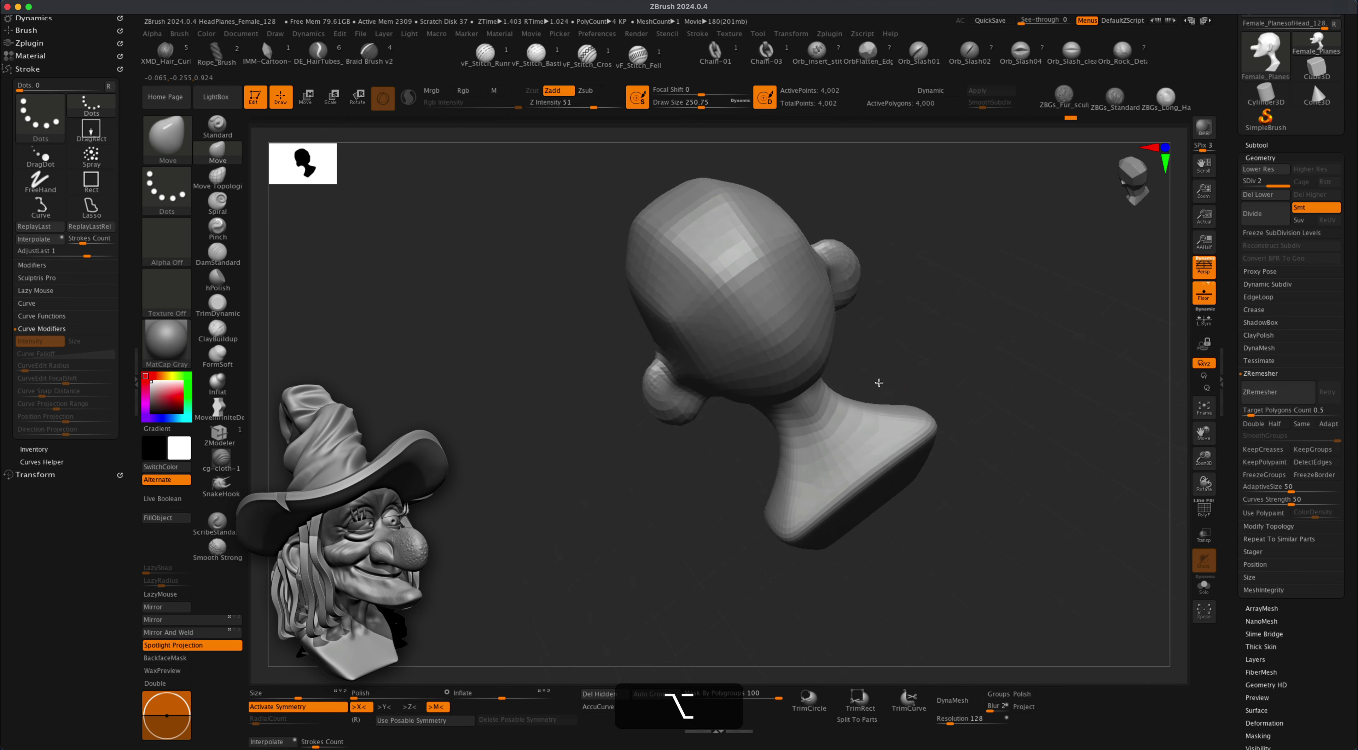
mouse_move(878, 383)
right_mouse_down()
mouse_move(864, 348)
mouse_move(832, 346)
right_mouse_up()
right_click_drag(815, 300, 925, 273)
mouse_move(812, 282)
right_mouse_down("alt")
mouse_move(871, 260)
mouse_move(855, 291)
mouse_move(890, 301)
mouse_move(888, 357)
mouse_move(931, 373)
mouse_move(910, 381)
mouse_move(952, 380)
mouse_move(872, 382)
right_mouse_up("alt")
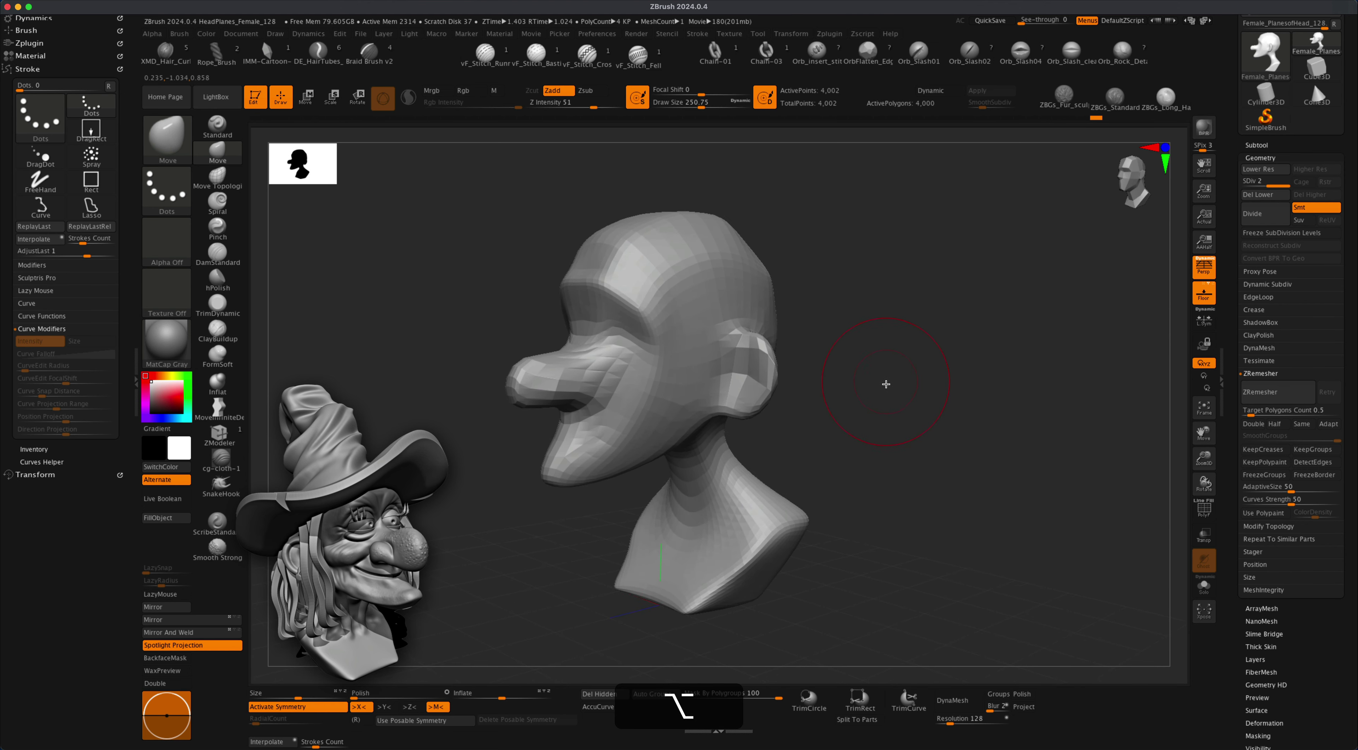
Examine the blocked-out brow, nose, chin and ear from several three-quarter angles.
left_click_drag(885, 384, 893, 389)
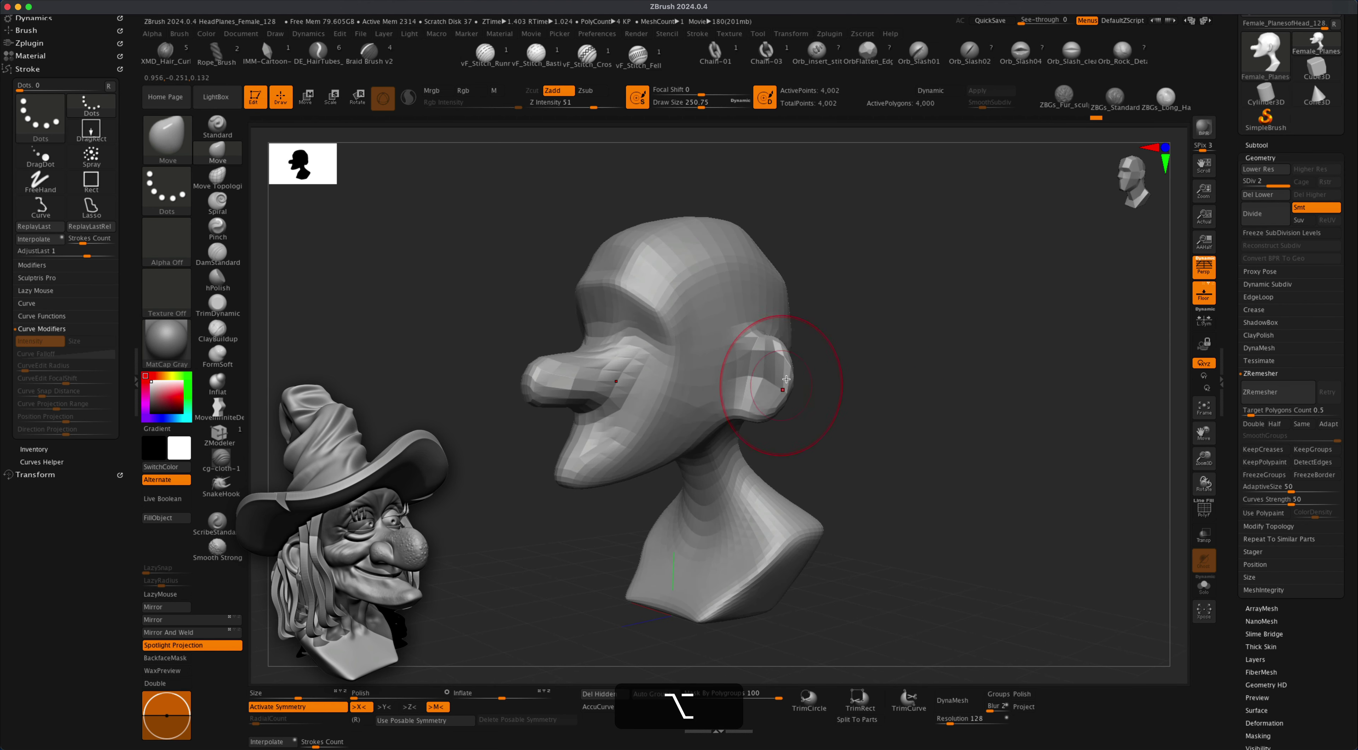
right_click_drag(855, 367, 870, 363, "alt")
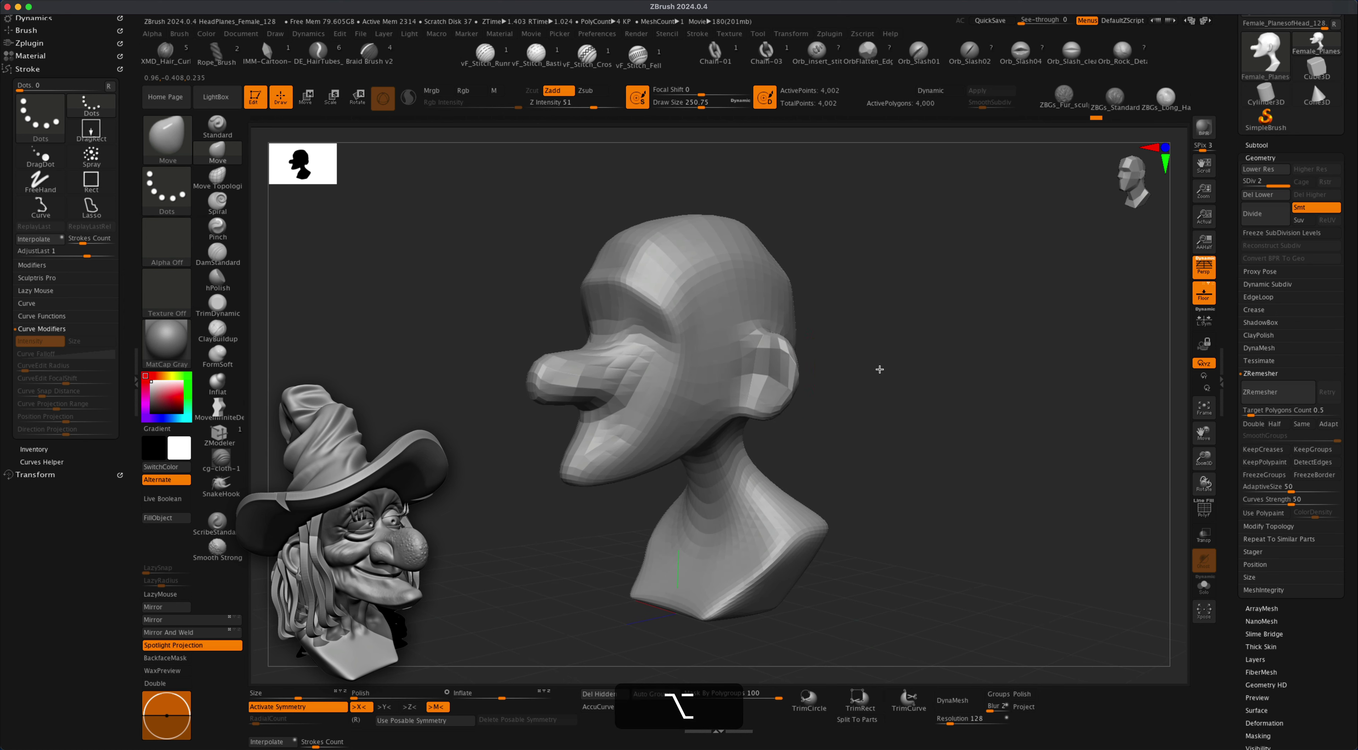
mouse_move(879, 370)
left_mouse_down()
mouse_move(895, 386)
mouse_move(881, 382)
left_mouse_up()
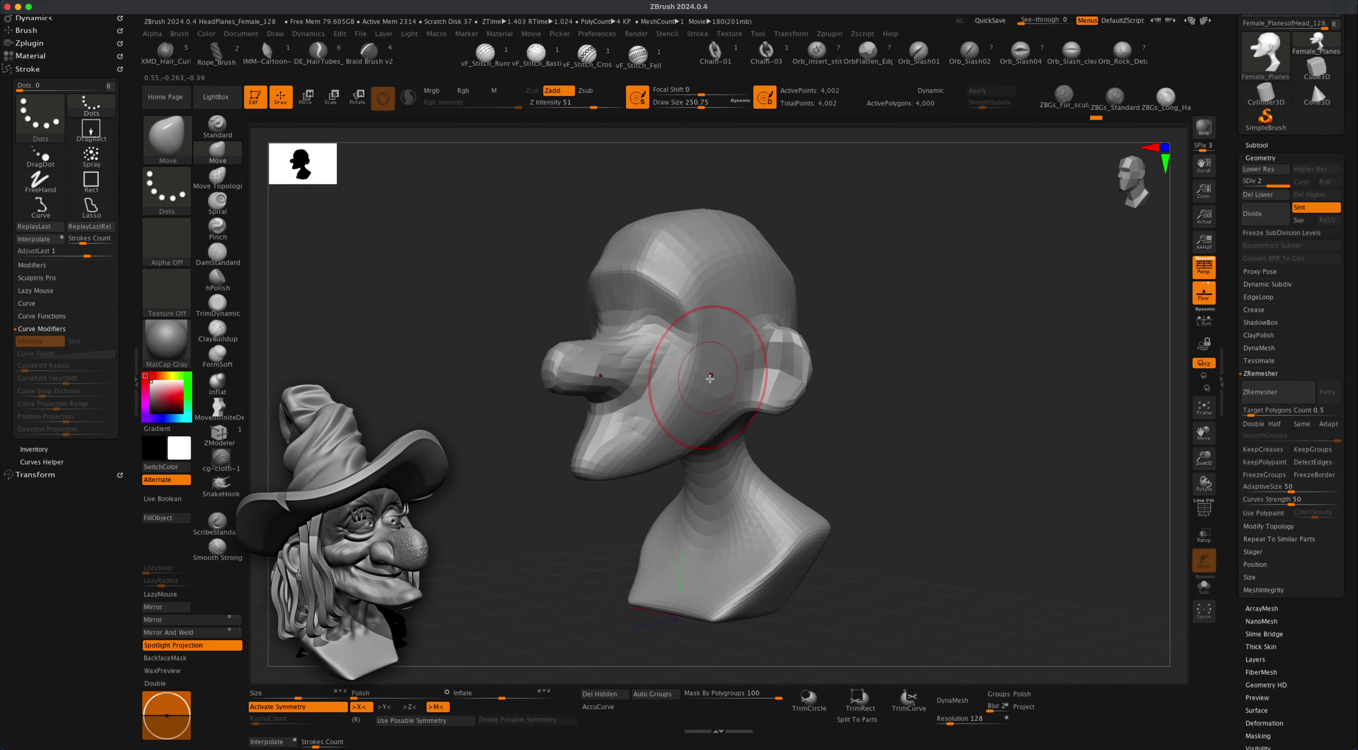
left_click_drag(882, 369, 883, 374, "alt")
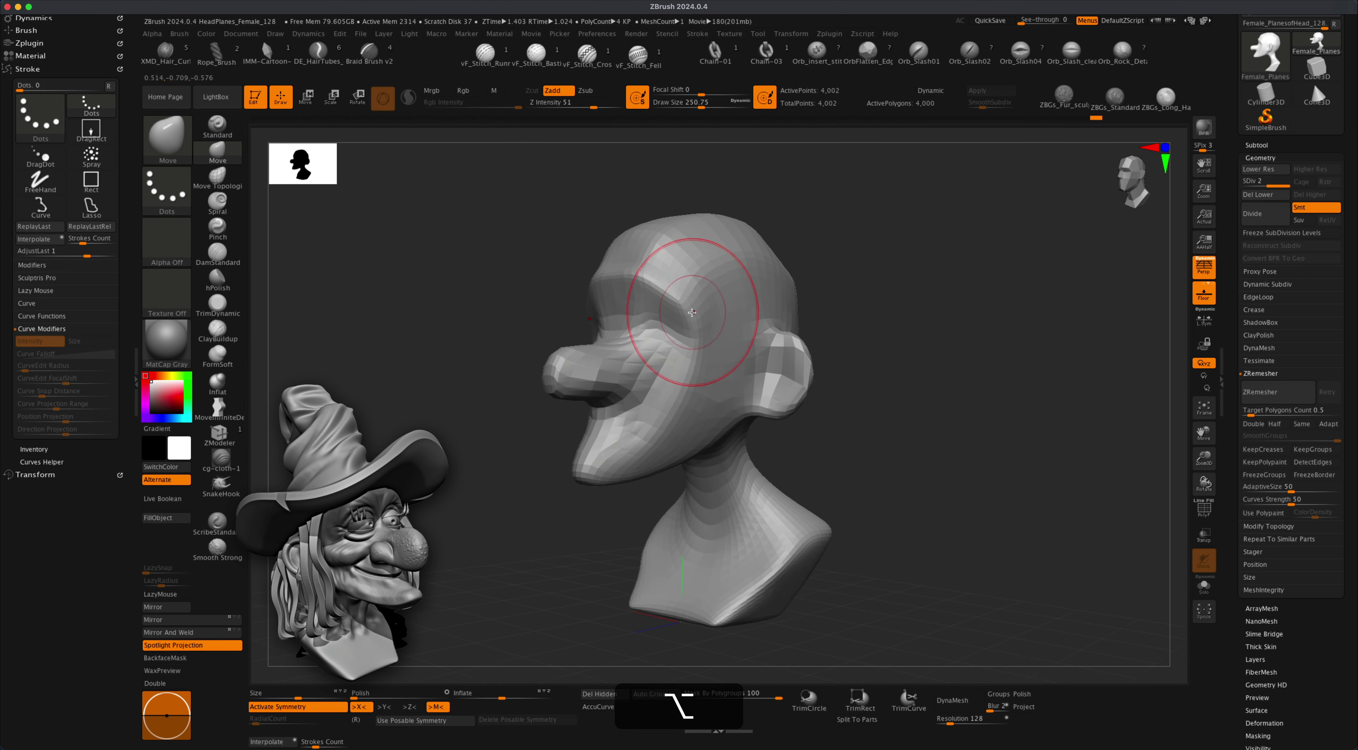
right_click_drag(866, 403, 870, 411)
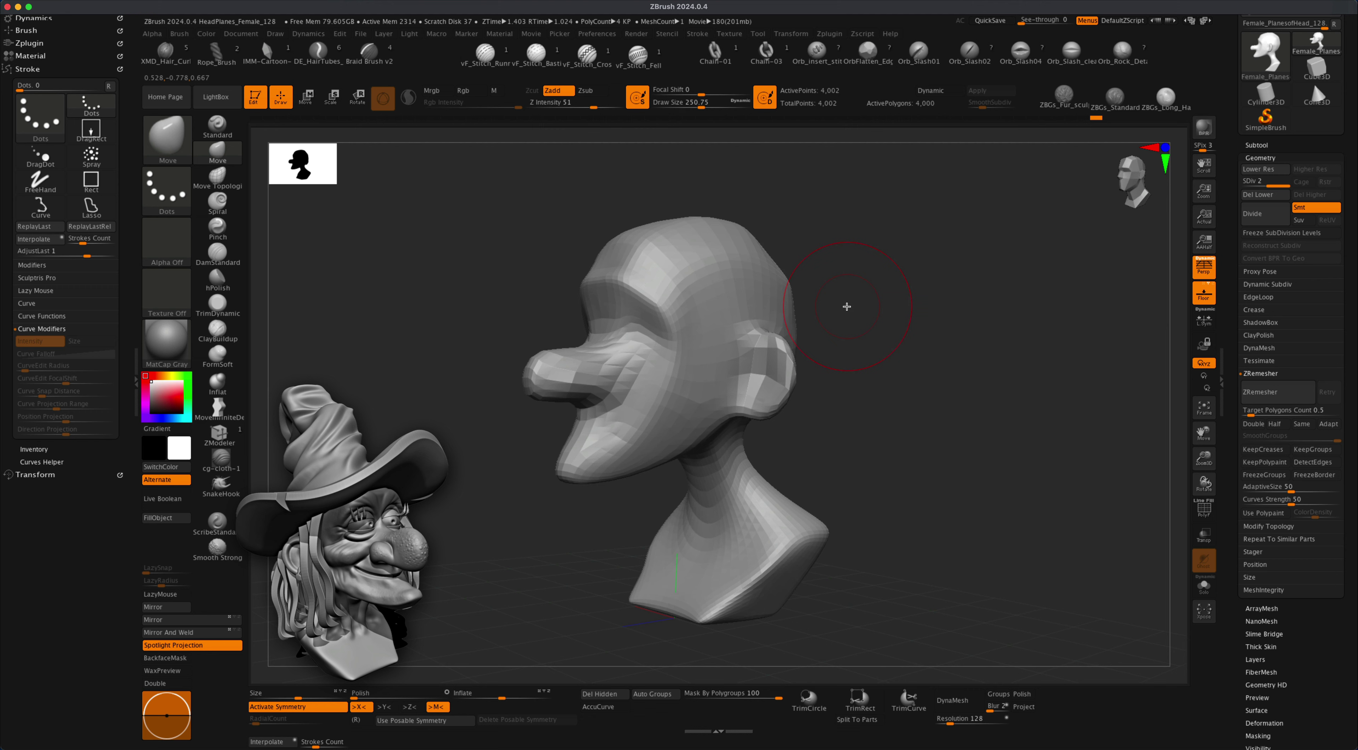
left_click_drag(845, 304, 845, 304)
key("super+z")
key("super+z")
key("super+z")
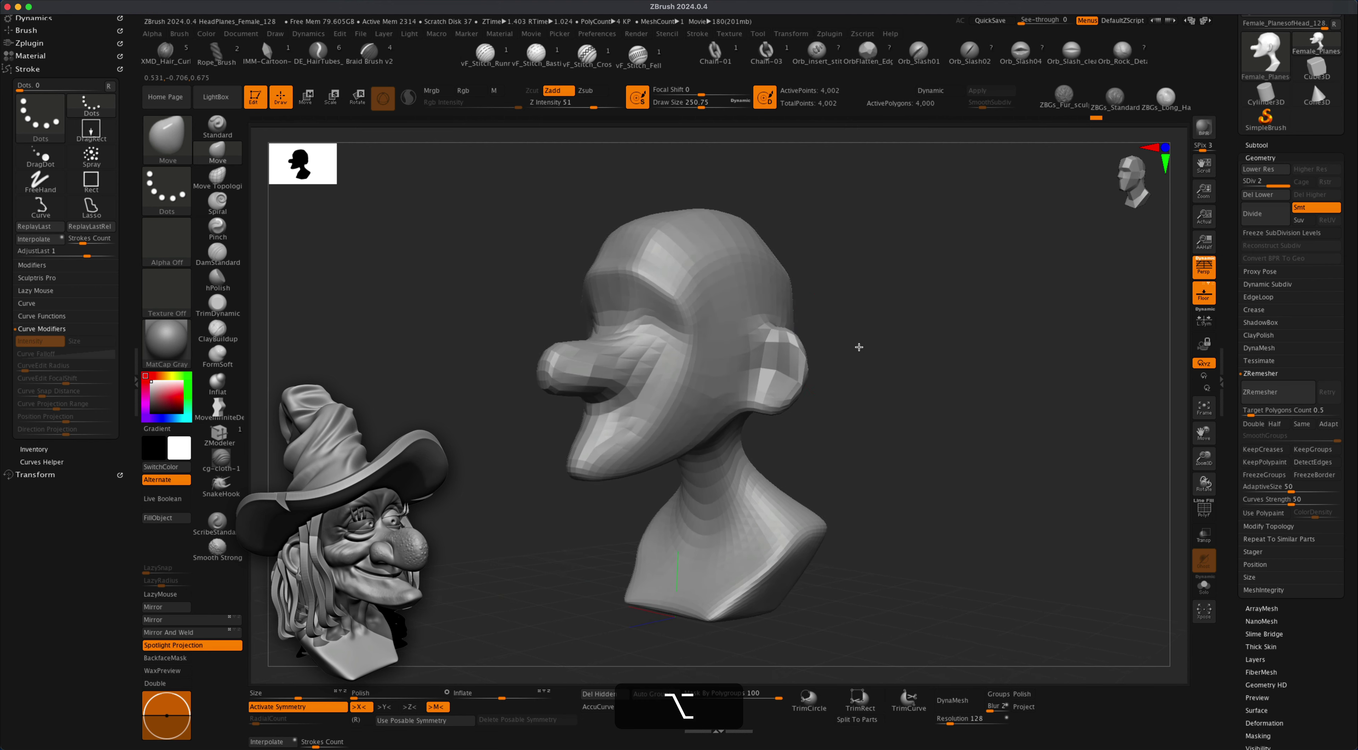
Divide the head mesh repeatedly up to subdivision level 6 with smoothing on.
key("super+d")
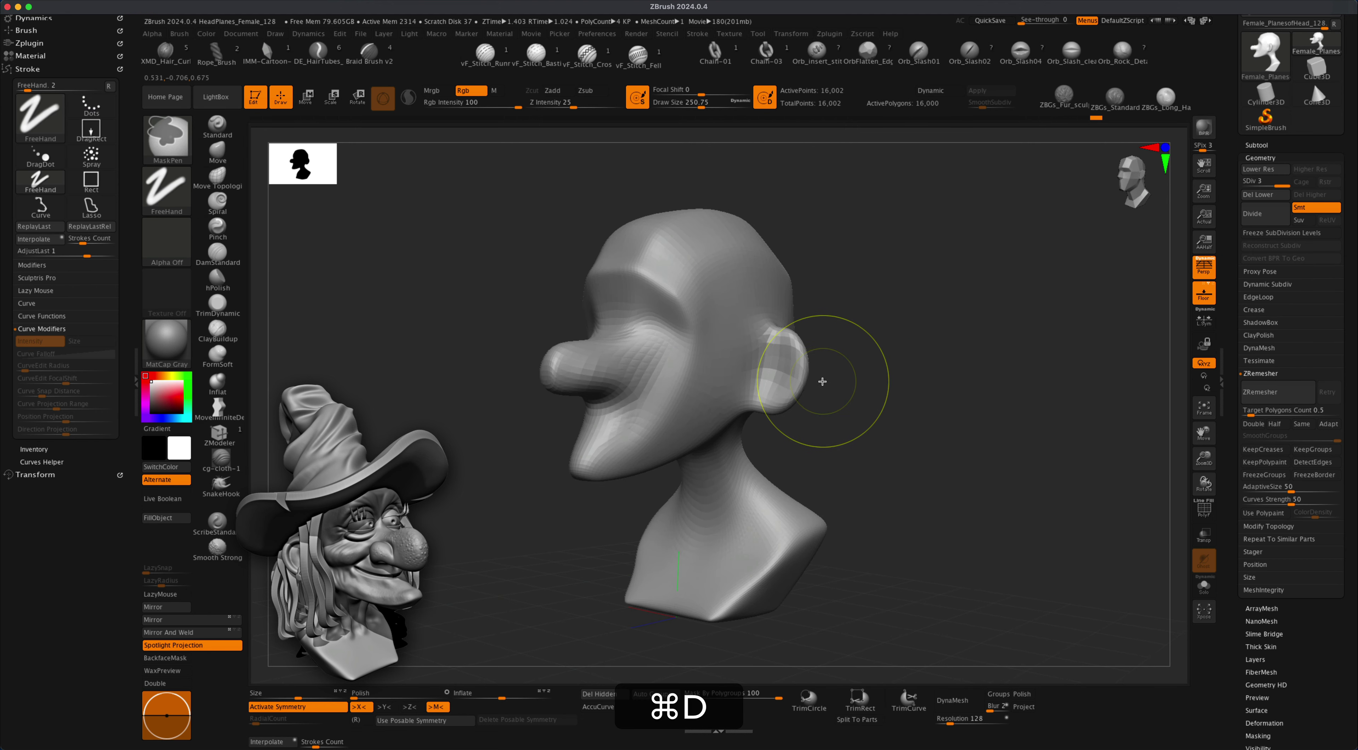
key("super+d")
key("super+d")
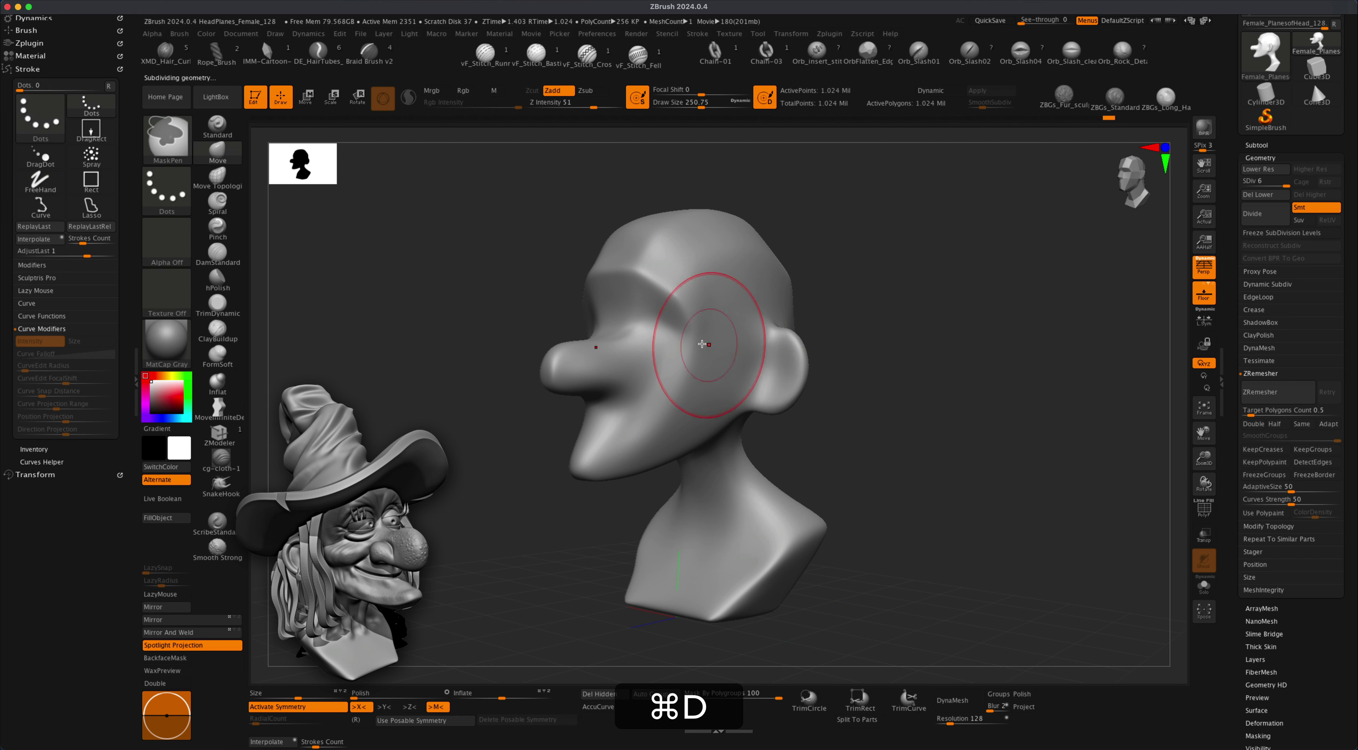
mouse_move(812, 355)
left_mouse_down()
mouse_move(882, 355)
mouse_move(854, 353)
left_mouse_up()
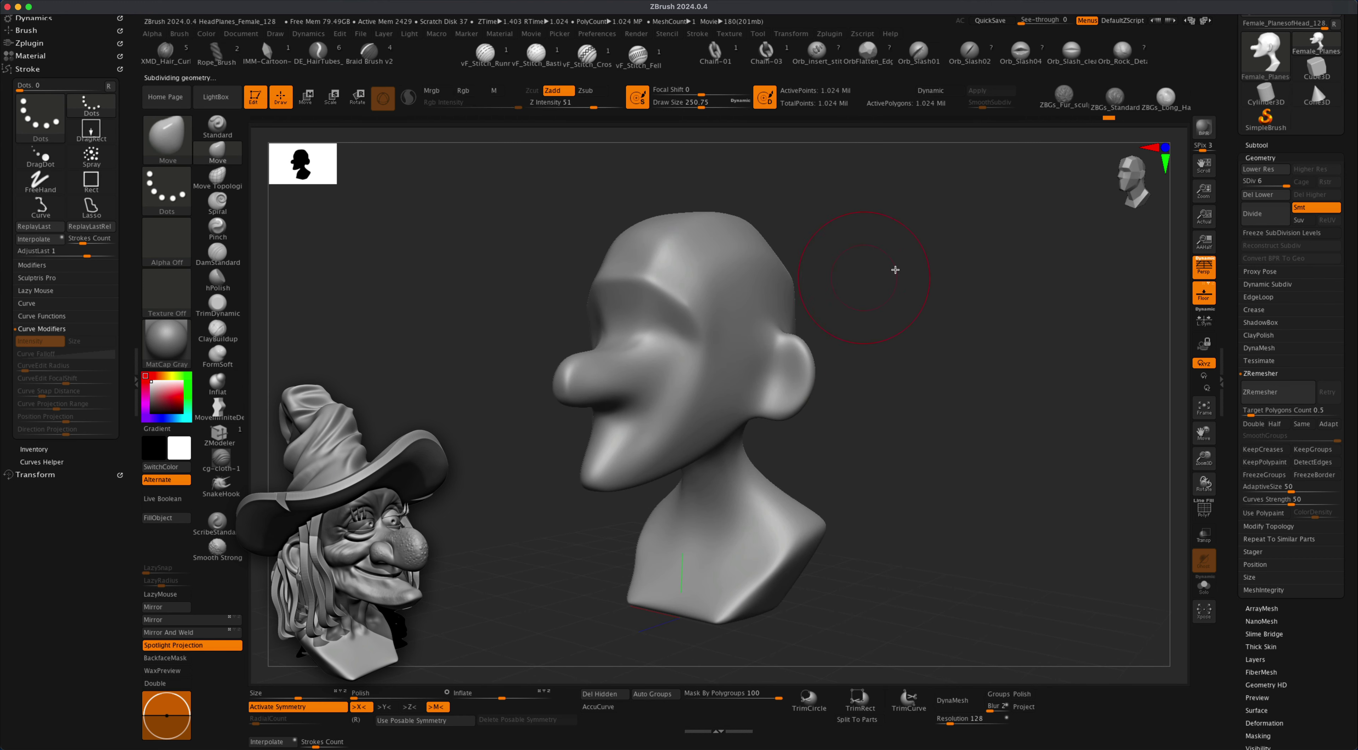
Delete the lower subdivision levels and briefly check the dense mesh's wireframe.
left_click(1260, 196)
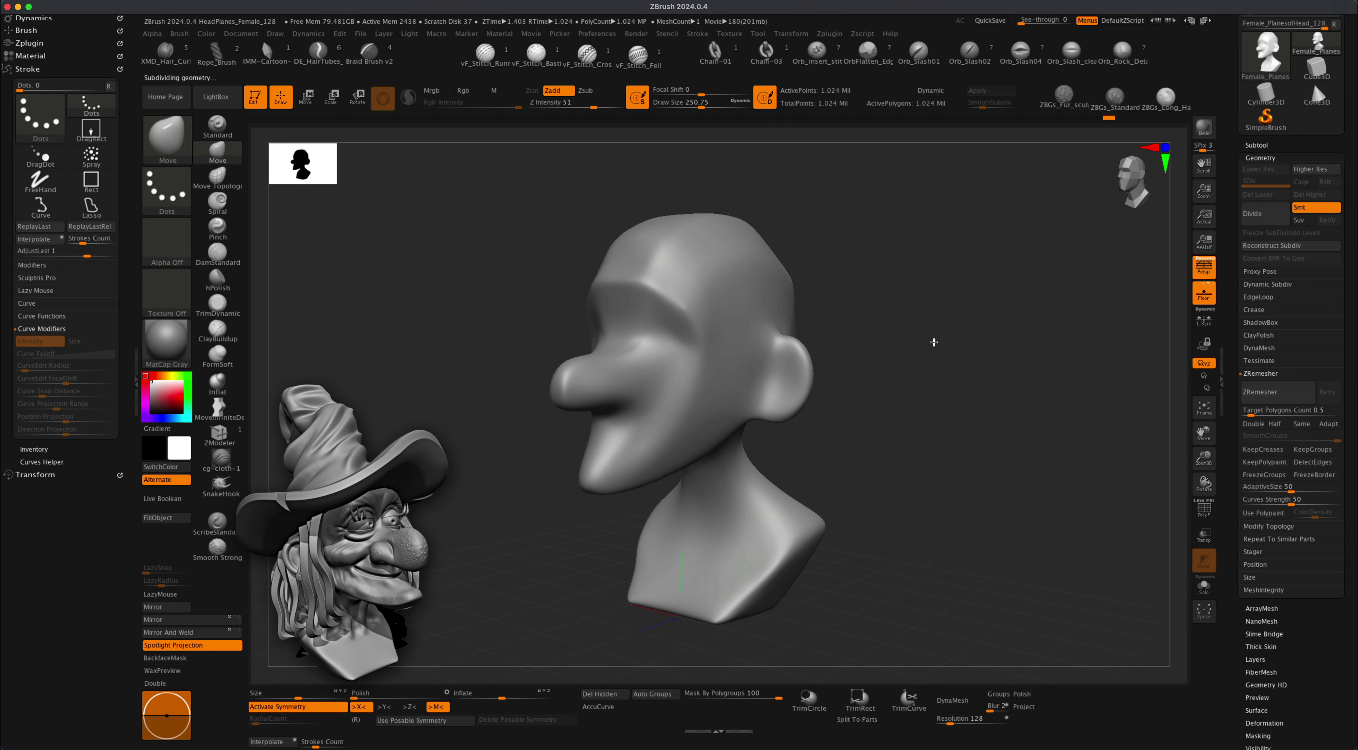
key("alt")
left_click_drag(919, 361, 933, 359, "alt")
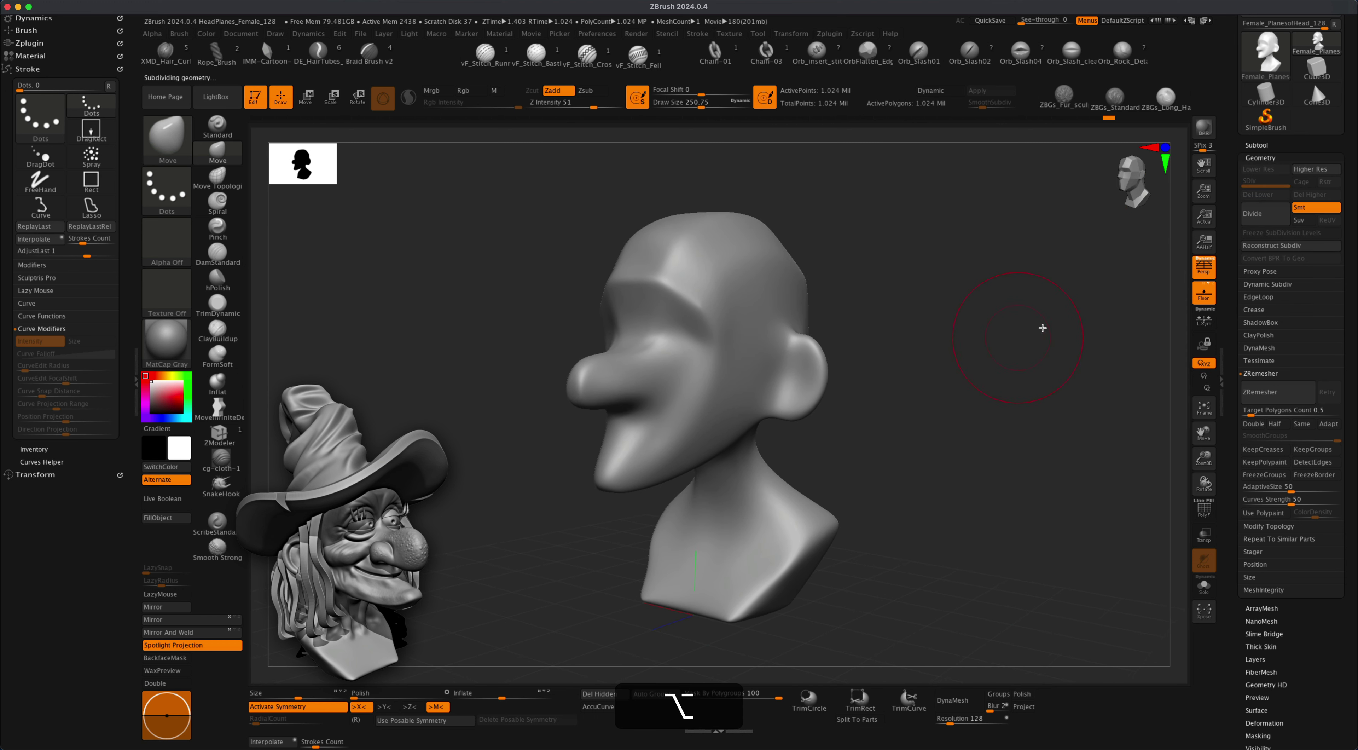
left_click(1203, 508)
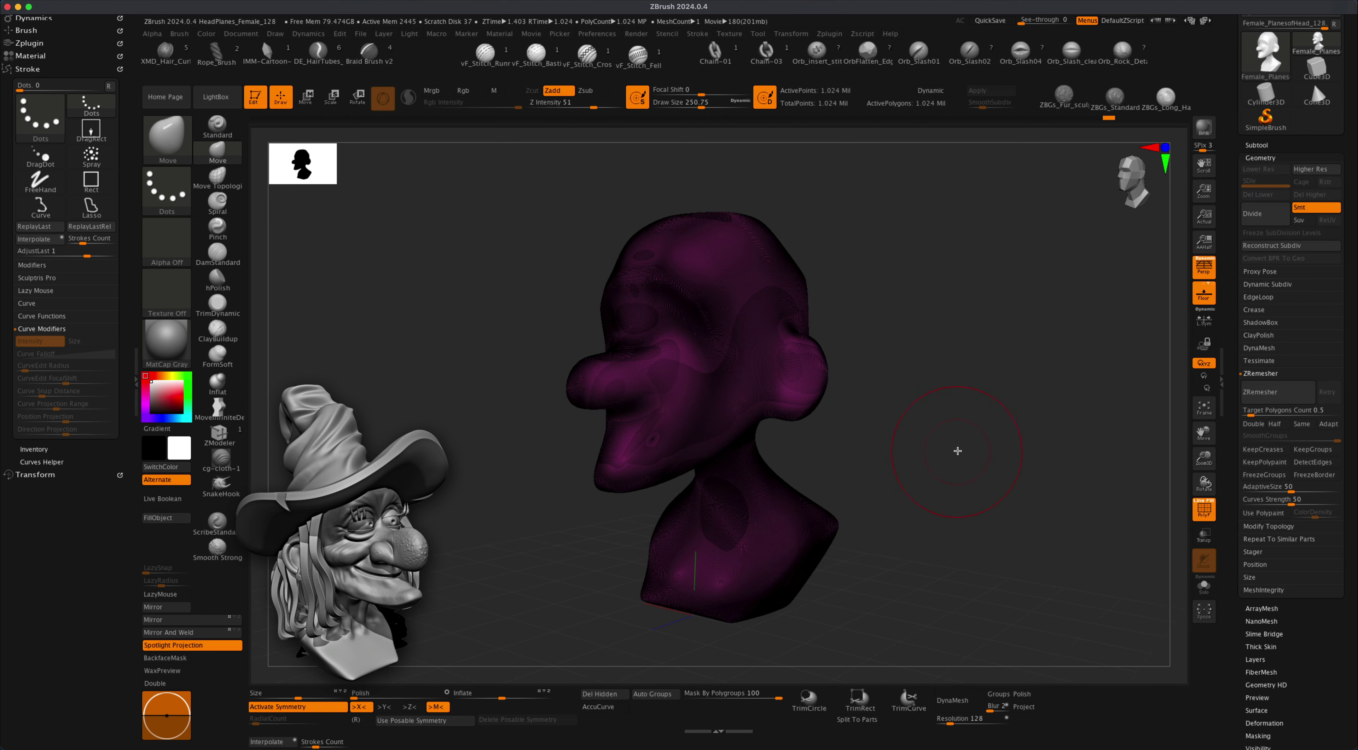
left_click(1205, 509)
left_click_drag(1018, 494, 1015, 507)
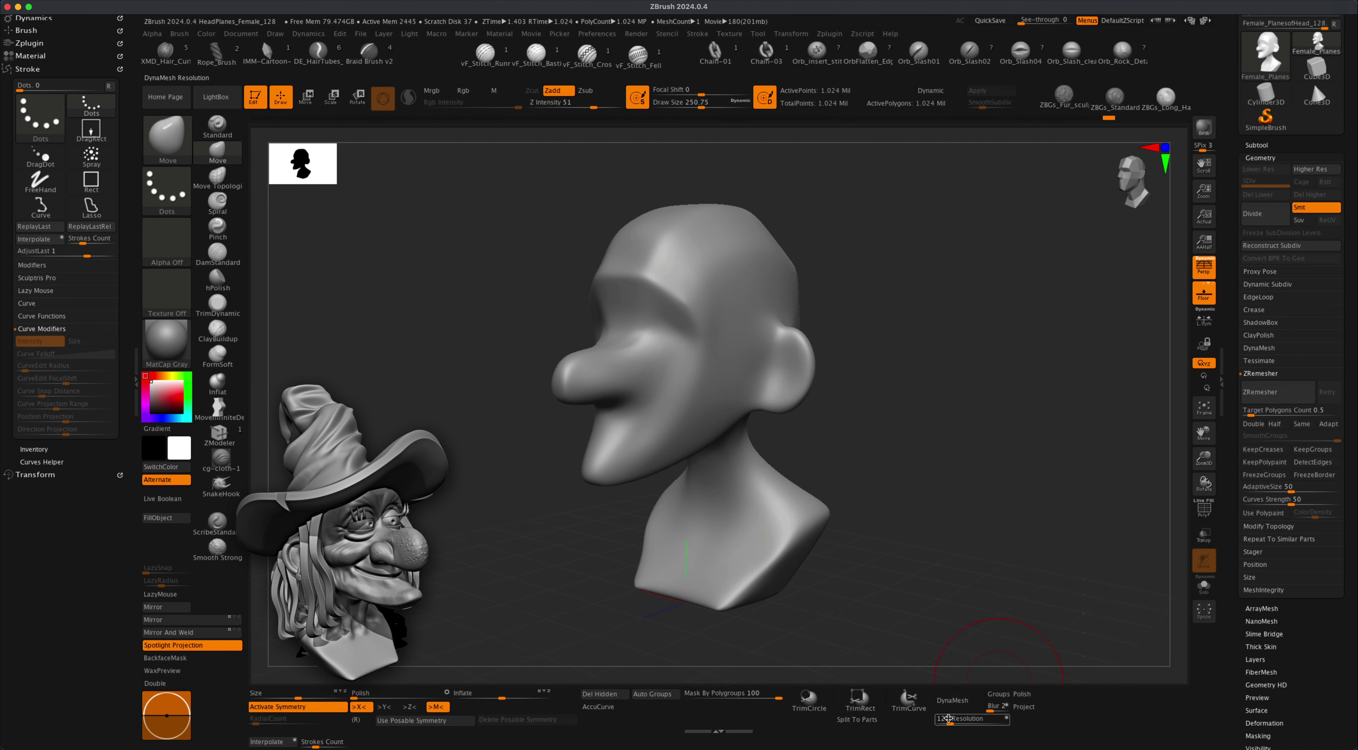
Set the DynaMesh resolution to 256 and remesh the head with DynaMesh.
left_click_drag(906, 521, 924, 501, "alt")
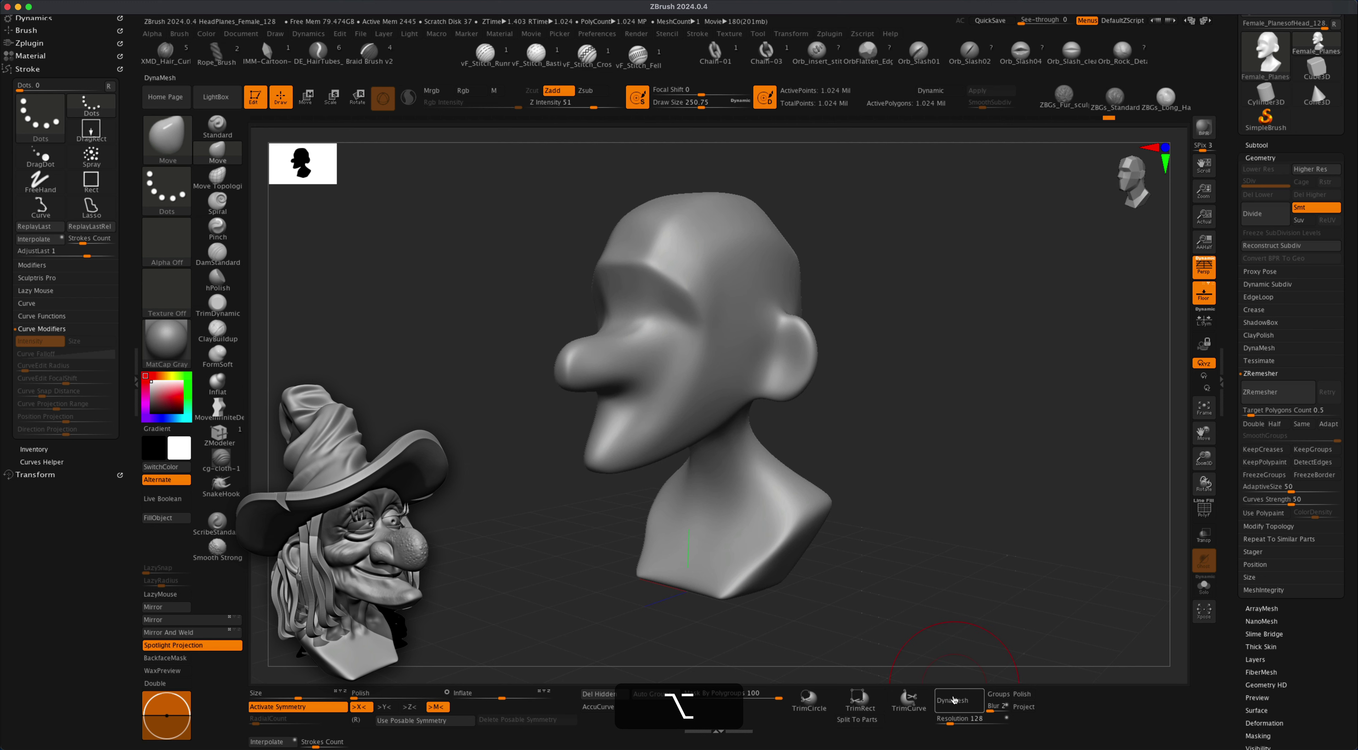
left_click_drag(927, 557, 937, 562, "alt")
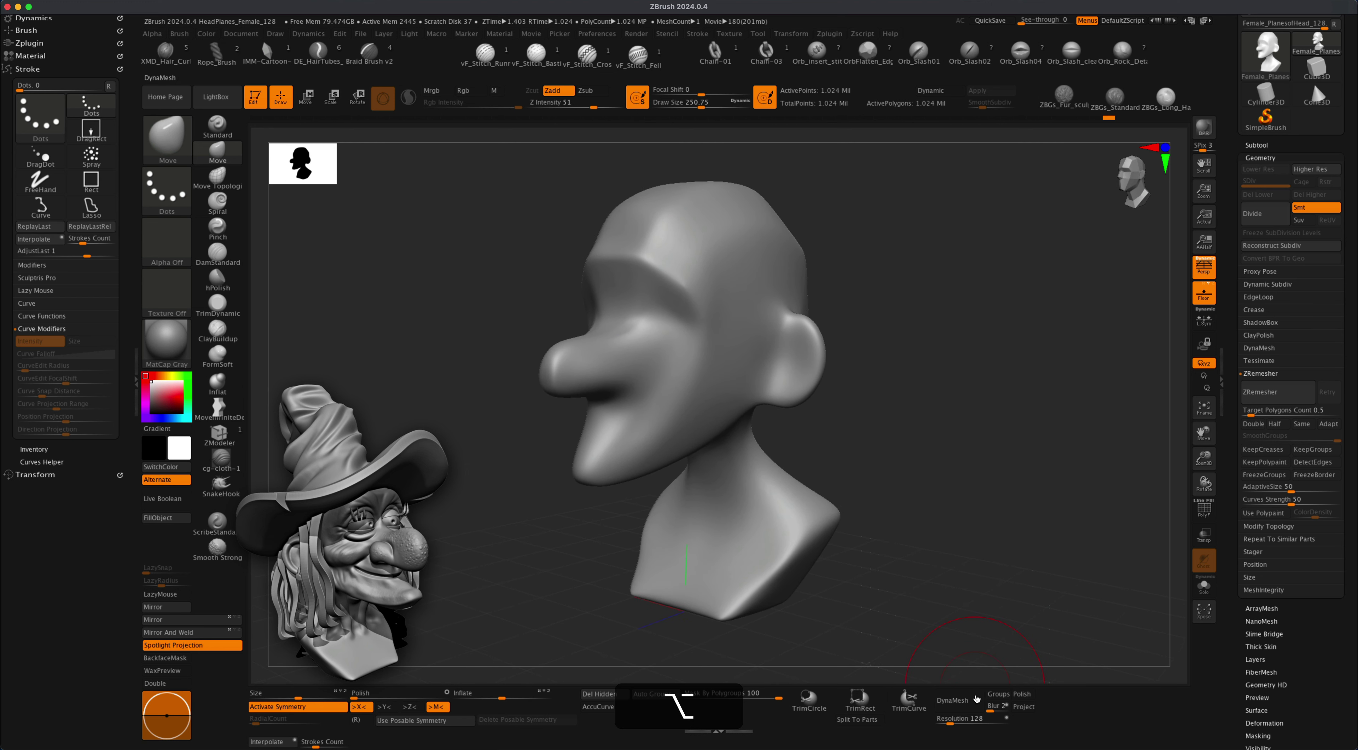
left_click(962, 720)
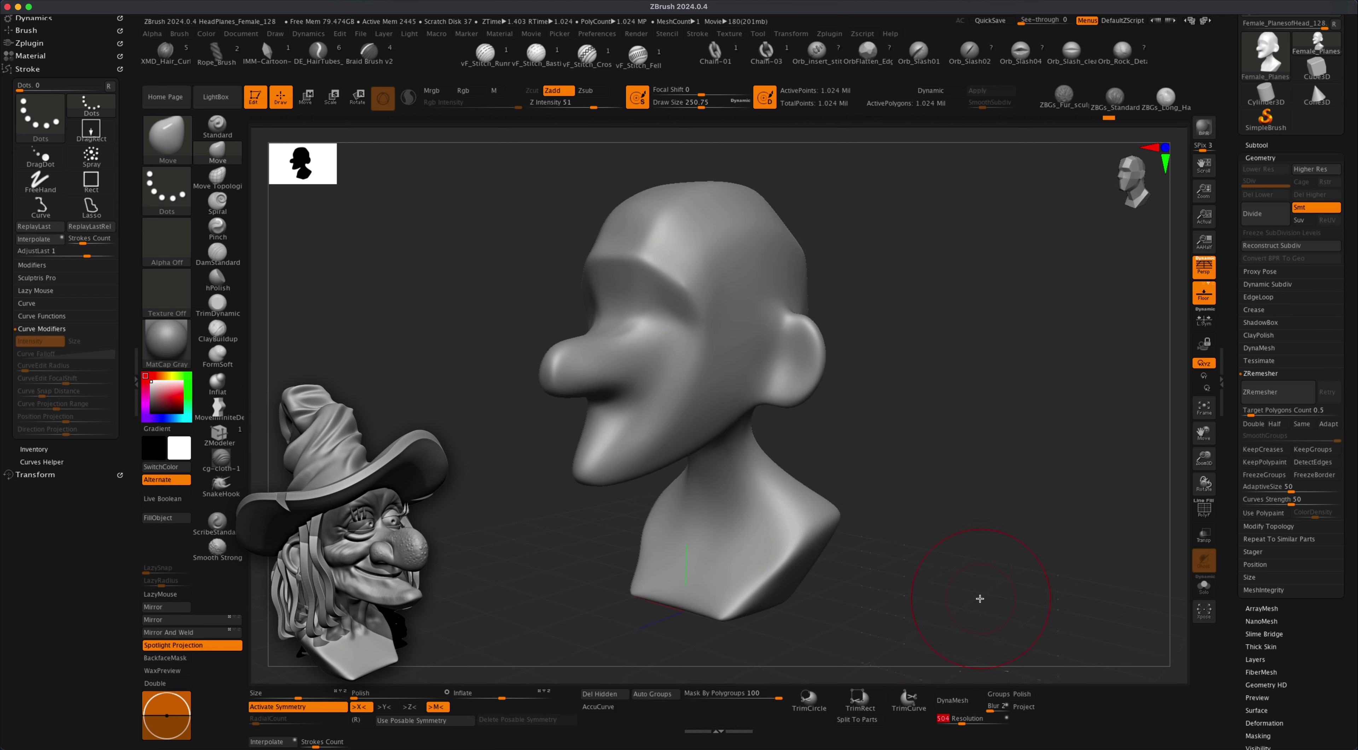
type("256")
key("Return")
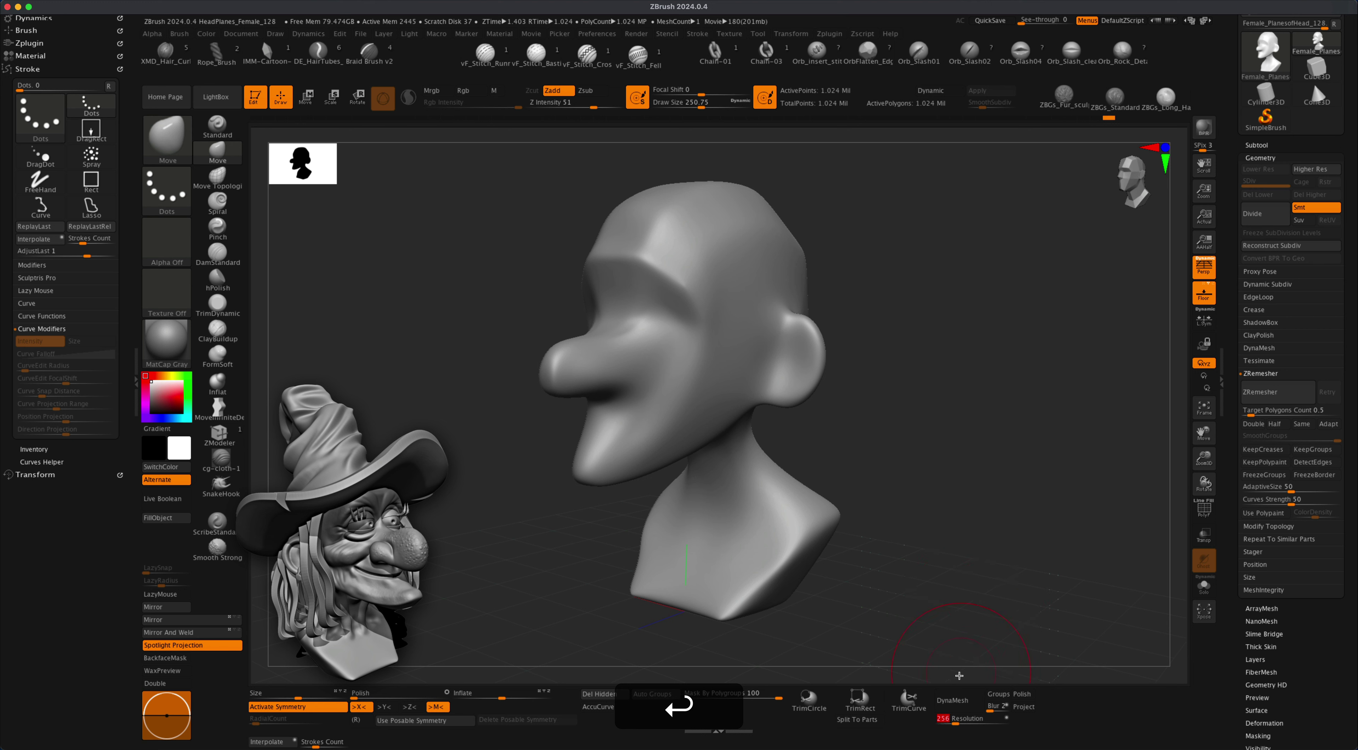
left_click(954, 700)
left_click_drag(993, 393, 932, 372)
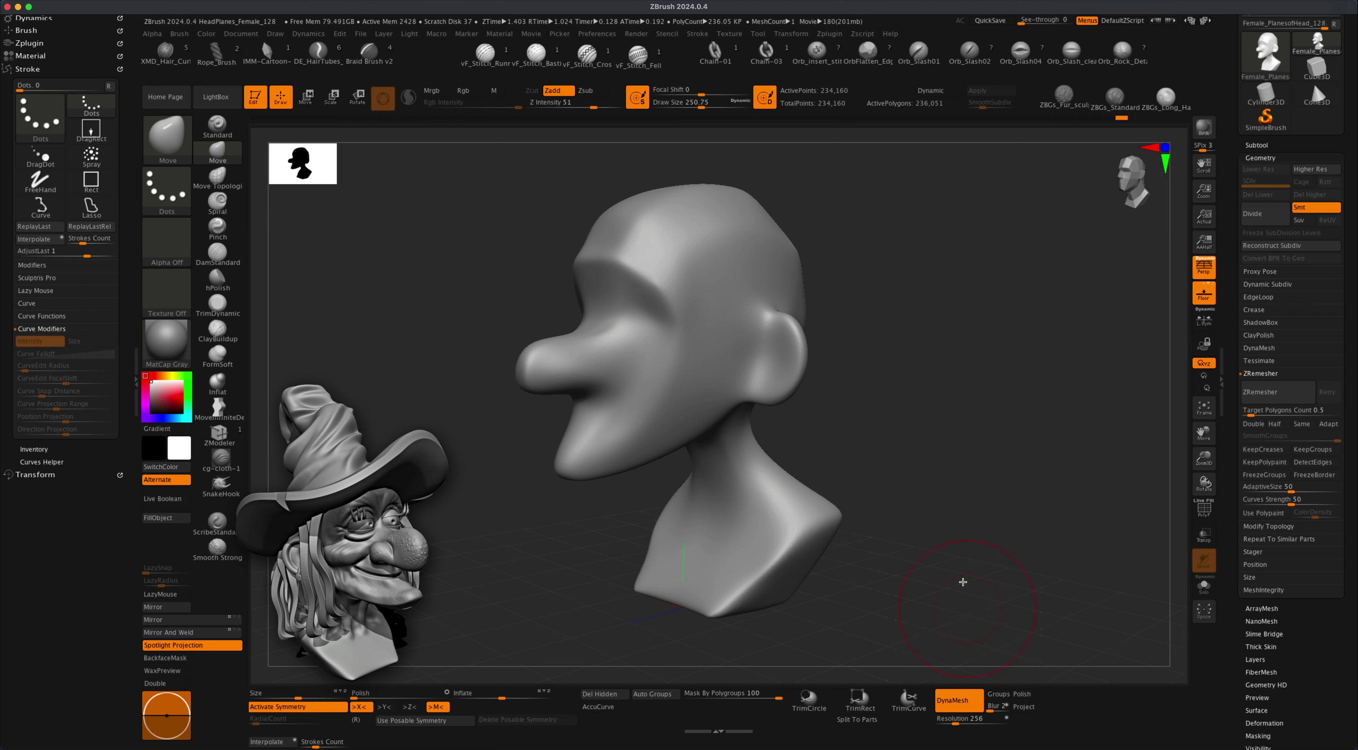
Inspect the remeshed head's surface and silhouette from the front, side and below.
left_click_drag(922, 283, 1044, 450, "super")
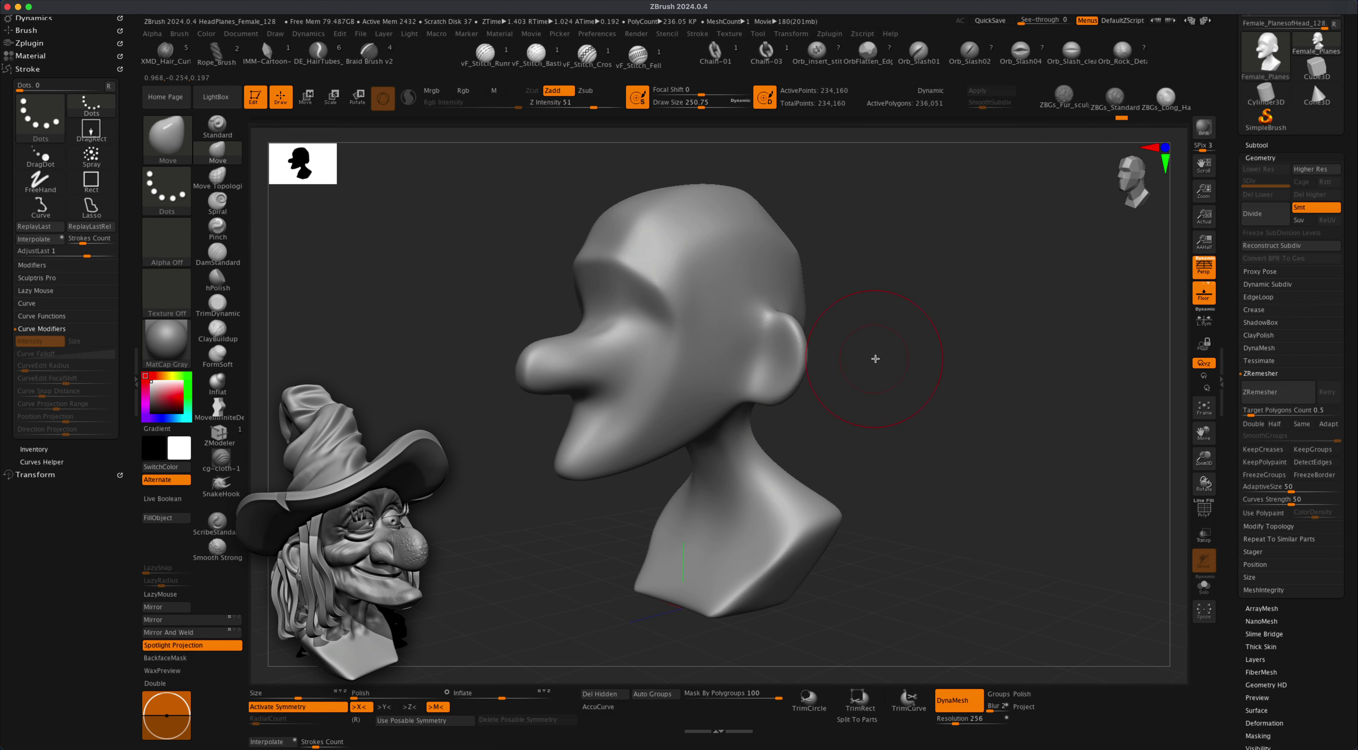
left_click_drag(873, 358, 768, 331)
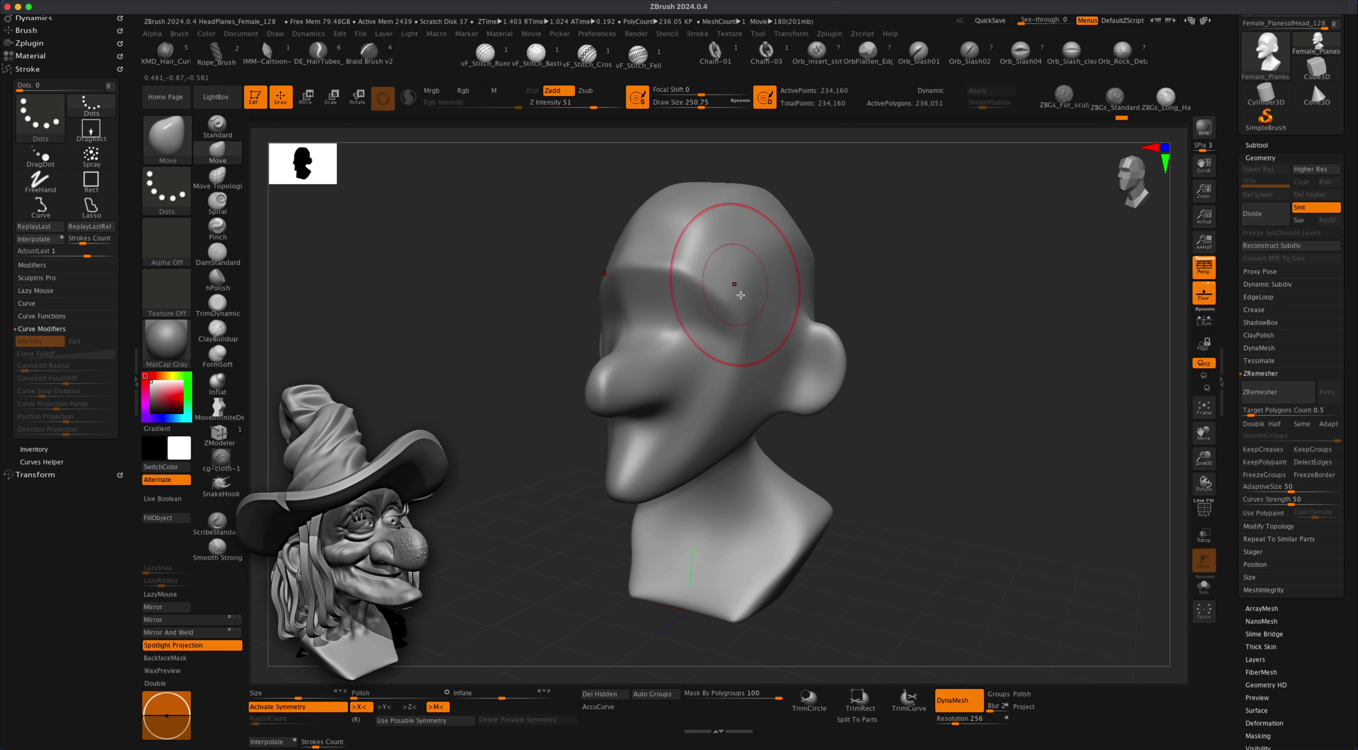
left_click_drag(843, 295, 738, 337)
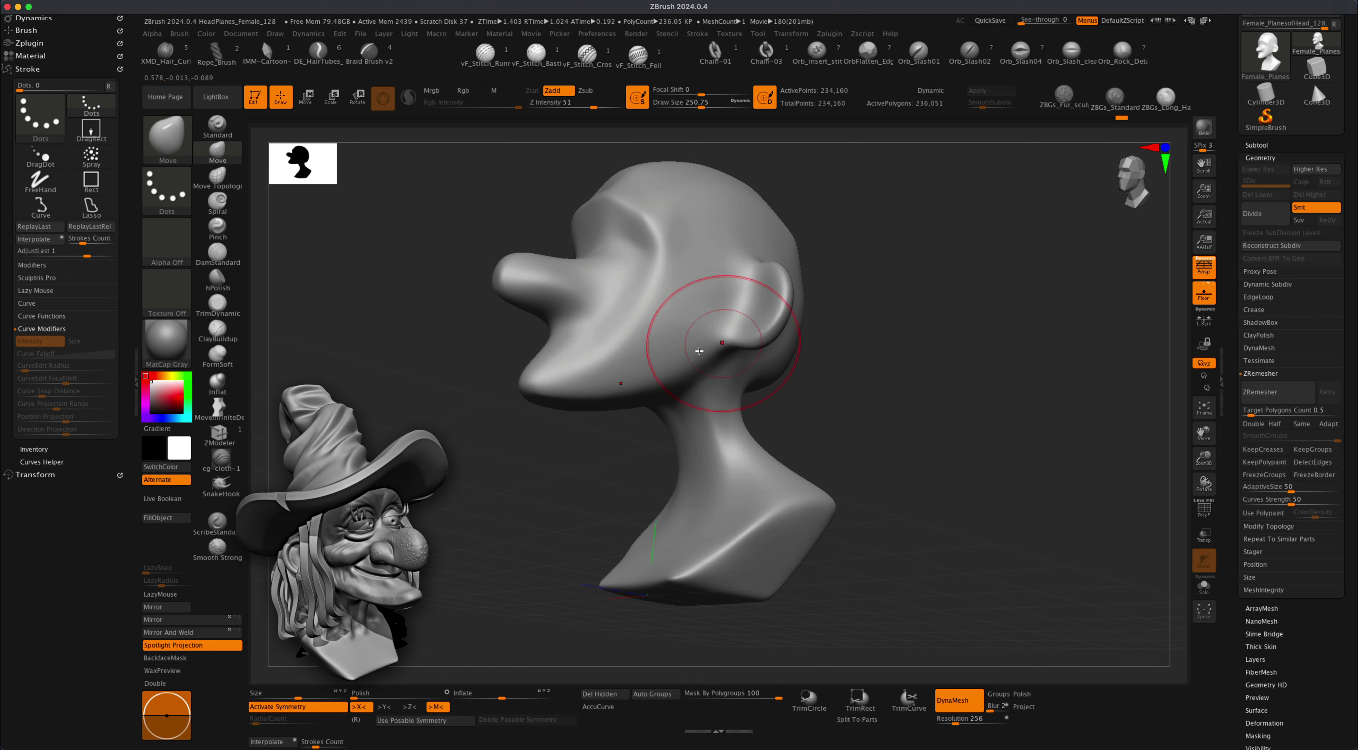
left_click_drag(847, 362, 879, 274)
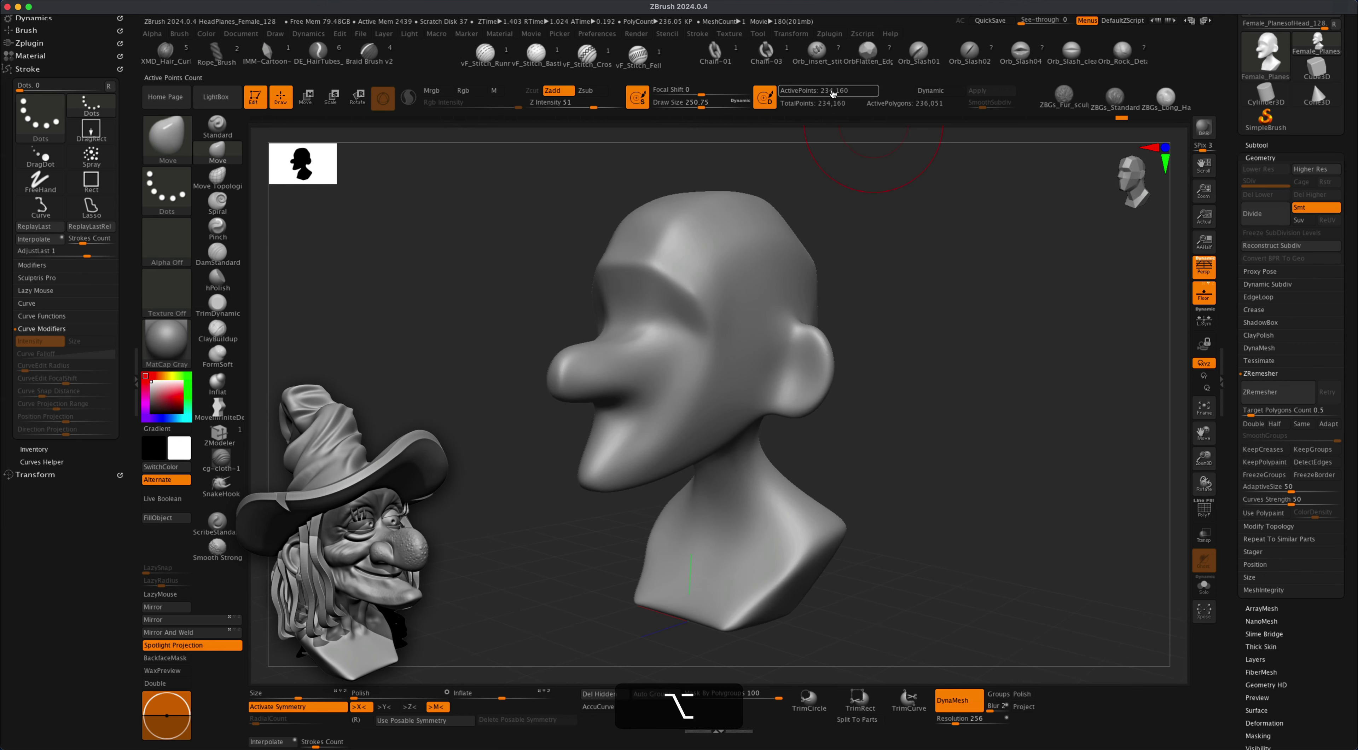
left_click_drag(954, 353, 967, 367, "alt")
left_click_drag(937, 428, 867, 417)
mouse_move(864, 325)
left_mouse_down()
mouse_move(902, 329)
mouse_move(856, 300)
mouse_move(891, 325)
mouse_move(875, 321)
left_mouse_up()
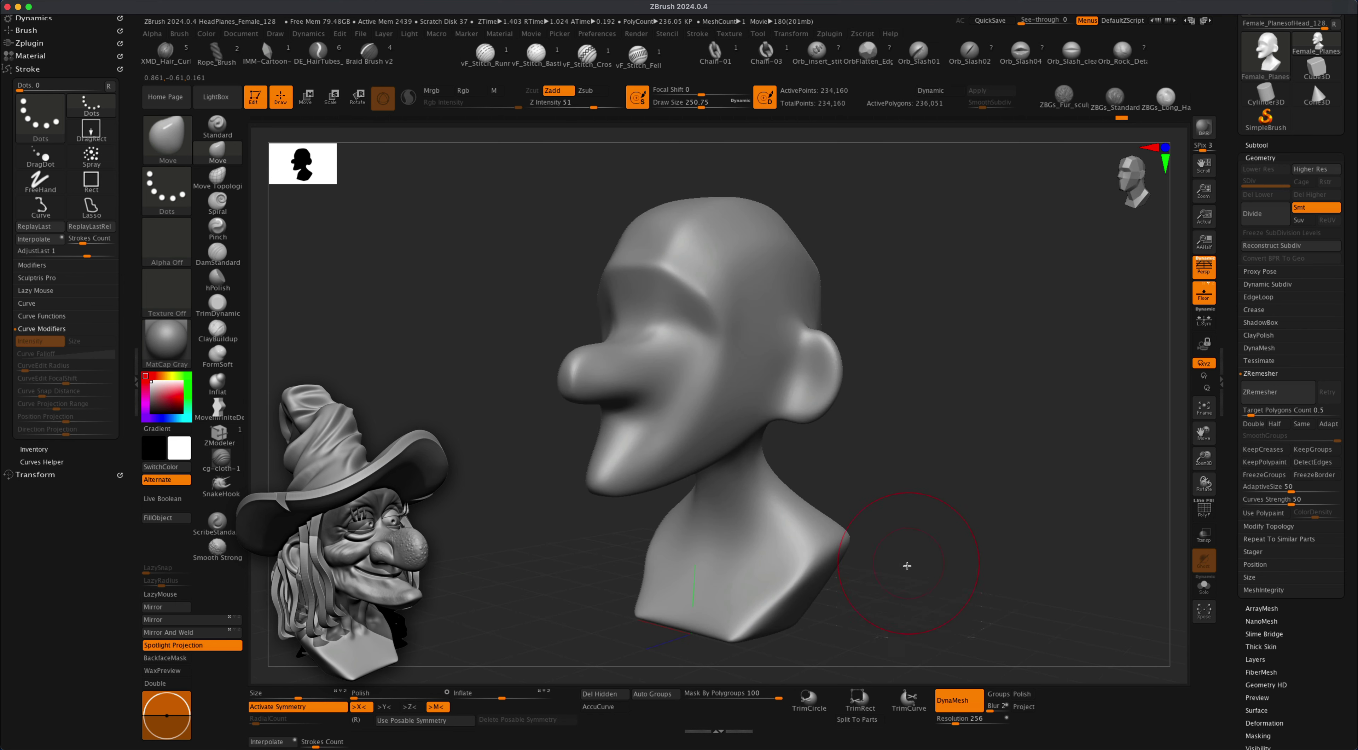
left_click_drag(867, 433, 882, 443, "alt")
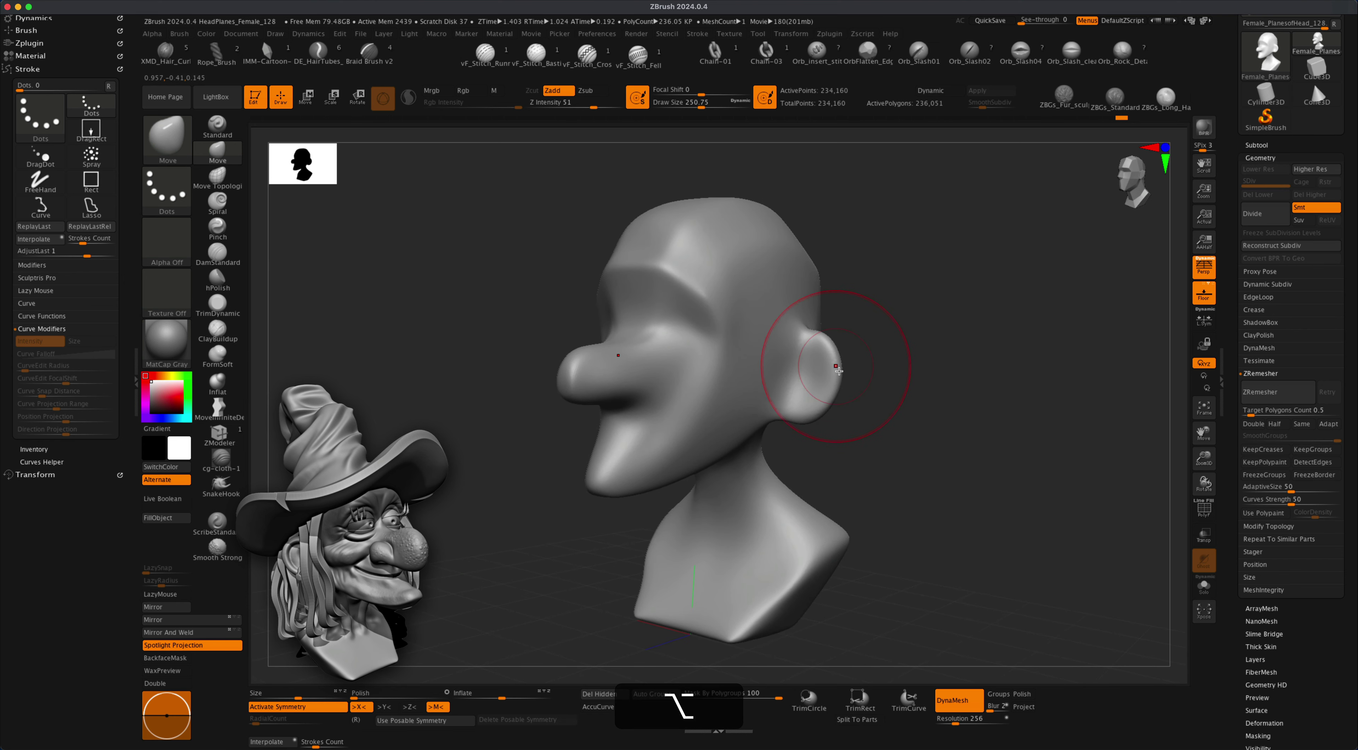
left_click_drag(898, 389, 879, 388, "alt")
Set up the ClayBuildup brush with Alpha 01 and a draw size of about 71.
mouse_move(896, 344)
left_mouse_down()
mouse_move(933, 354)
mouse_move(897, 371)
left_mouse_up()
left_click_drag(904, 366, 920, 372)
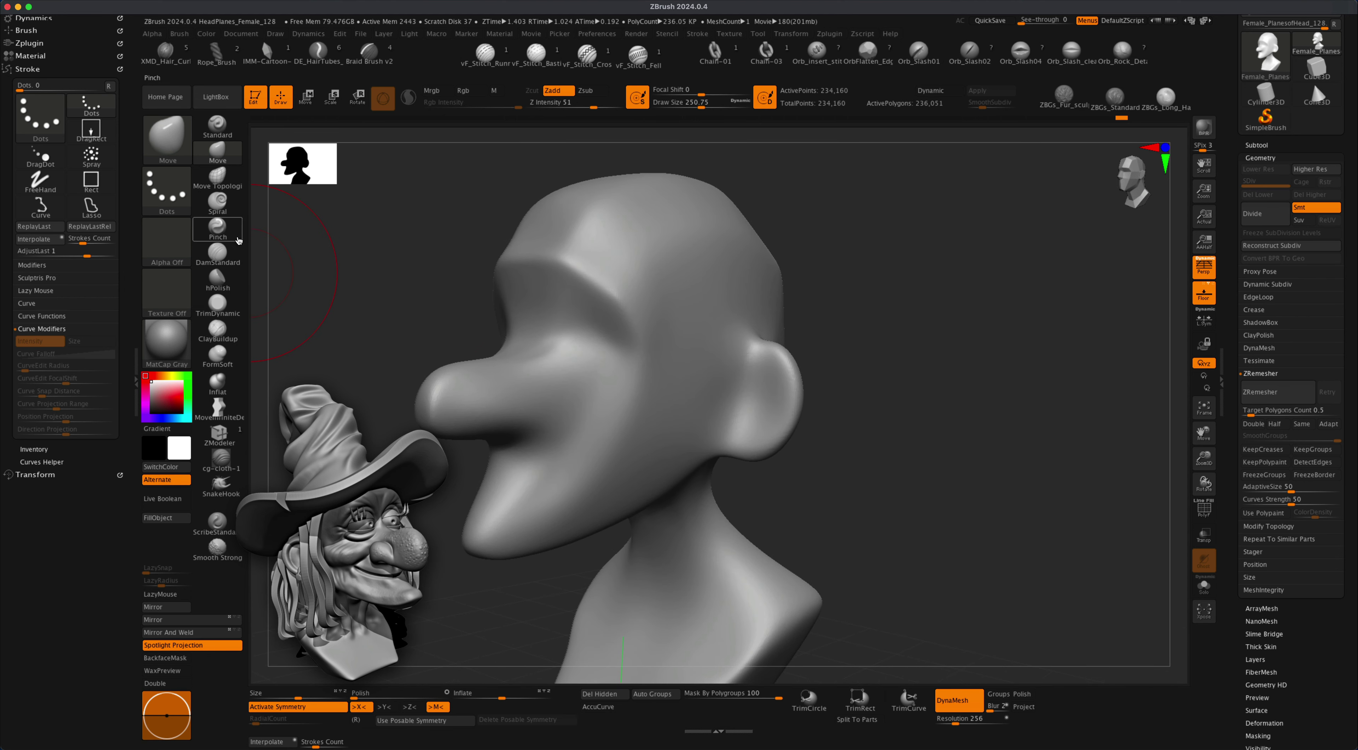
left_click(217, 331)
key("s")
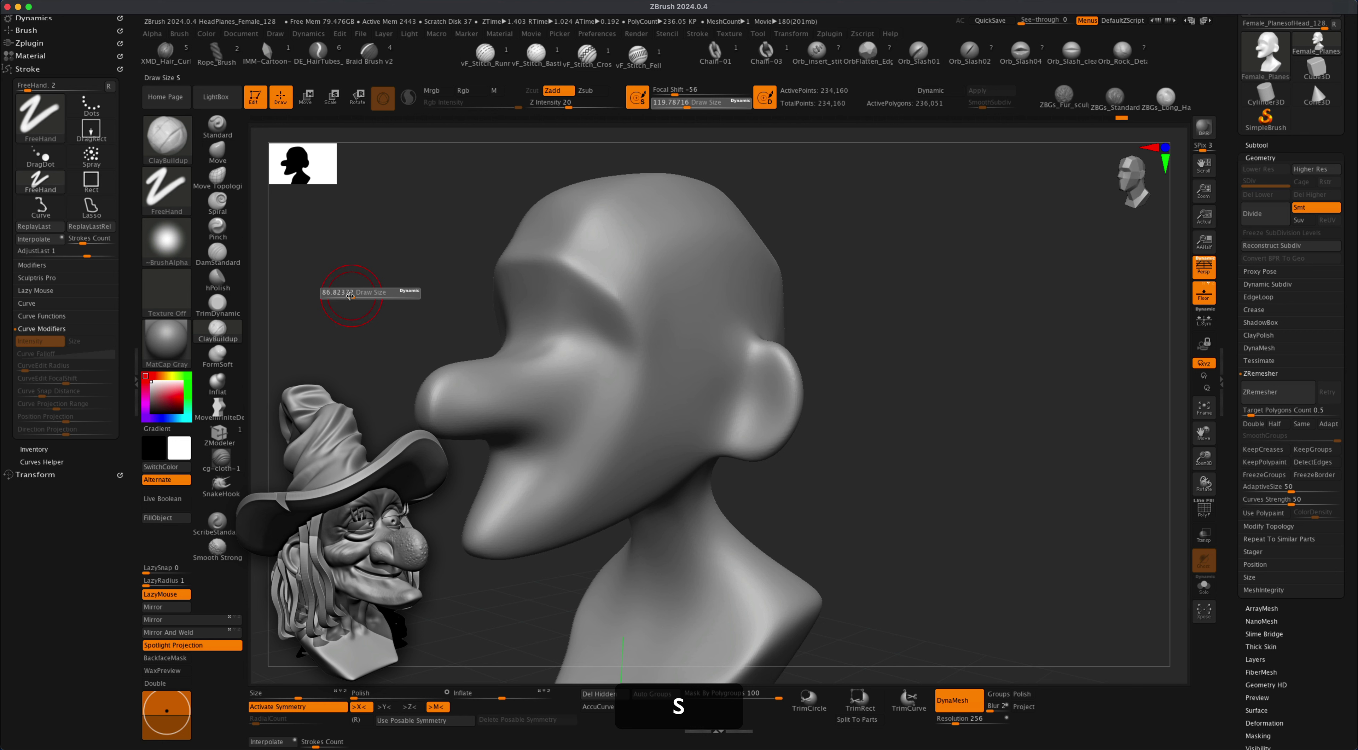
left_click_drag(350, 296, 348, 296)
left_click(175, 244)
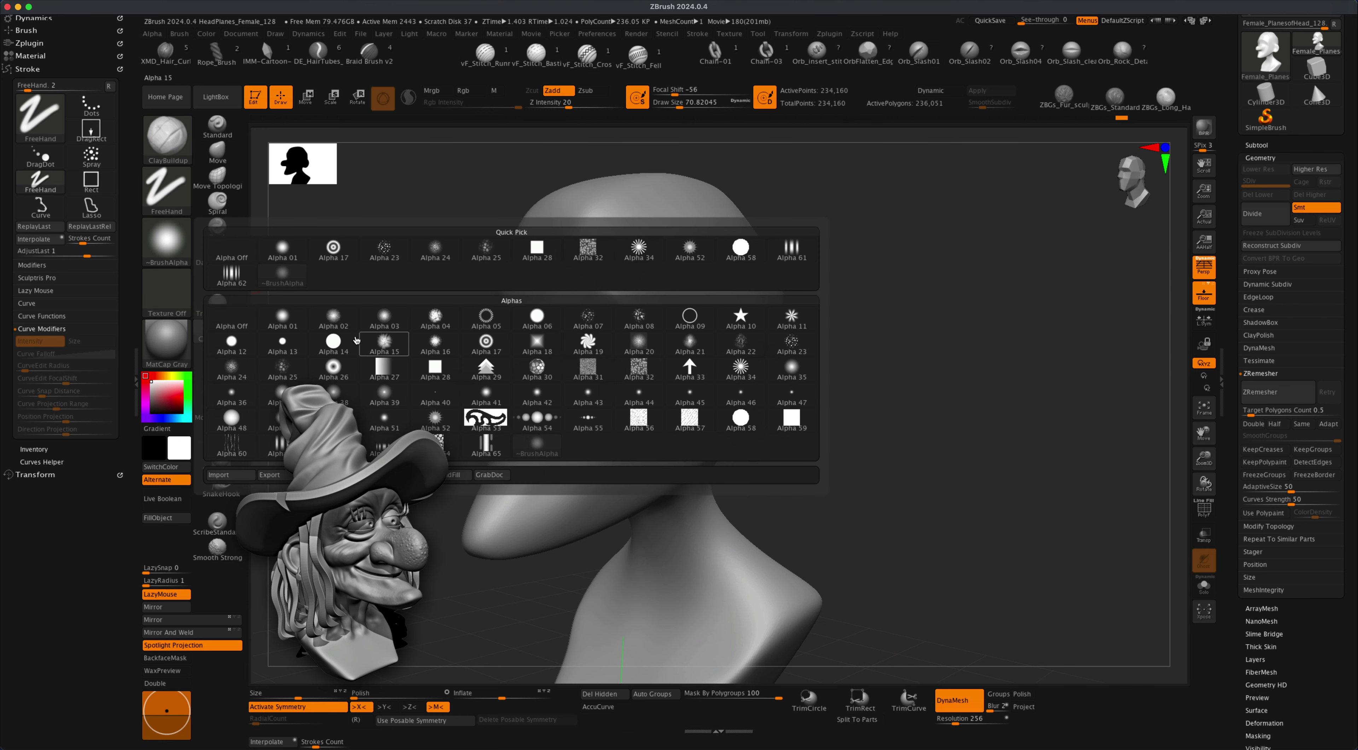
left_click(282, 319)
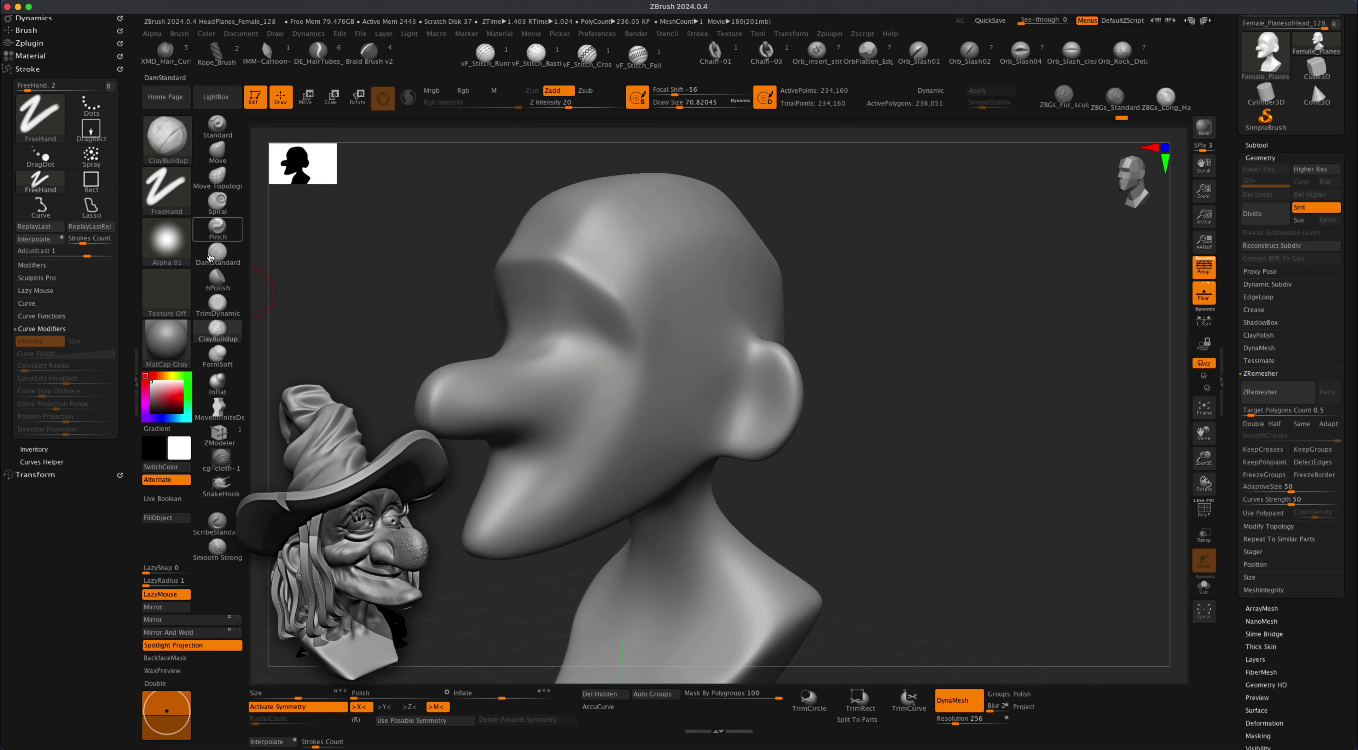
Carve a hollow into the ear and leave a raised outer rim around it, following the ear anatomy reference.
left_click_drag(901, 279, 943, 305, "alt")
mouse_move(806, 374)
left_mouse_down()
mouse_move(819, 369)
mouse_move(804, 366)
left_mouse_up()
mouse_move(884, 344)
left_mouse_down()
mouse_move(787, 366)
mouse_move(834, 357)
mouse_move(843, 404)
mouse_move(810, 364)
mouse_move(782, 370)
mouse_move(803, 363)
mouse_move(817, 328)
mouse_move(779, 404)
left_mouse_up()
mouse_move(833, 361)
left_mouse_down()
mouse_move(788, 367)
mouse_move(835, 426)
mouse_move(814, 448)
mouse_move(797, 426)
mouse_move(833, 435)
left_mouse_up()
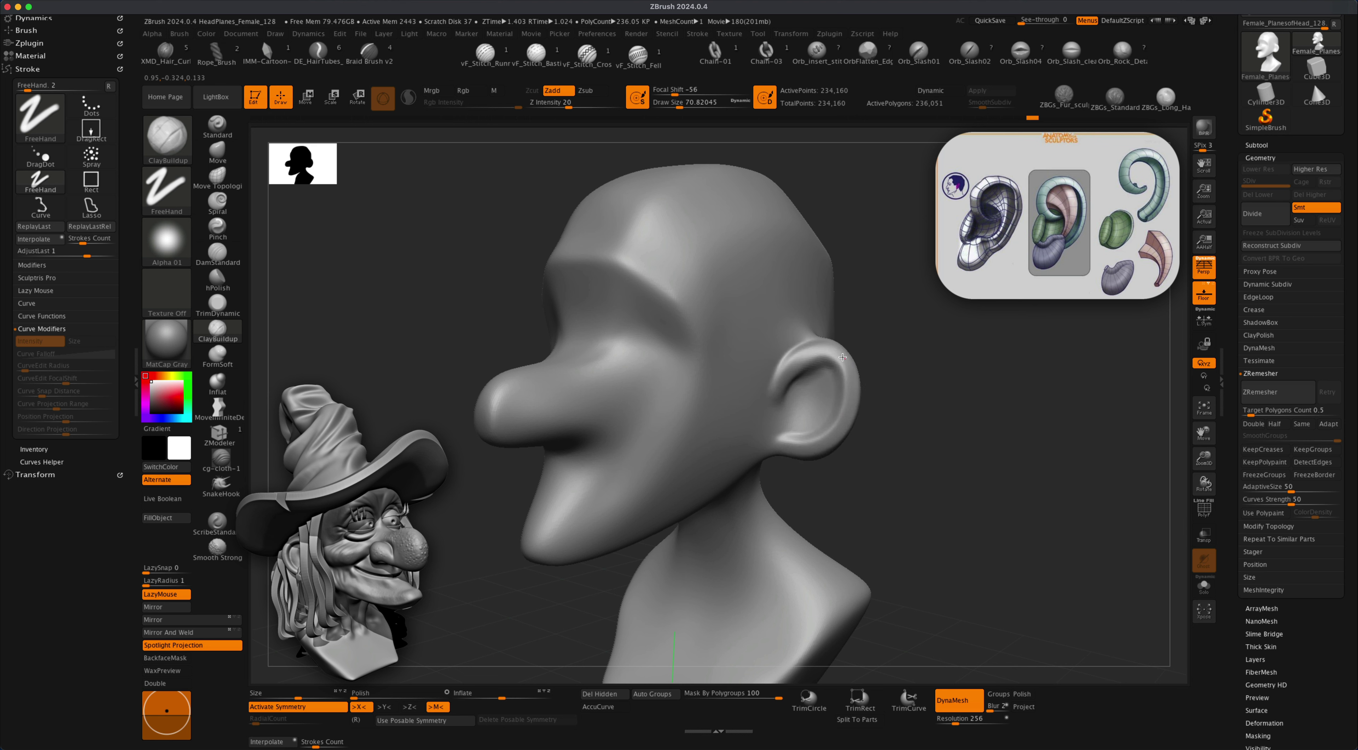
left_click_drag(910, 359, 819, 397)
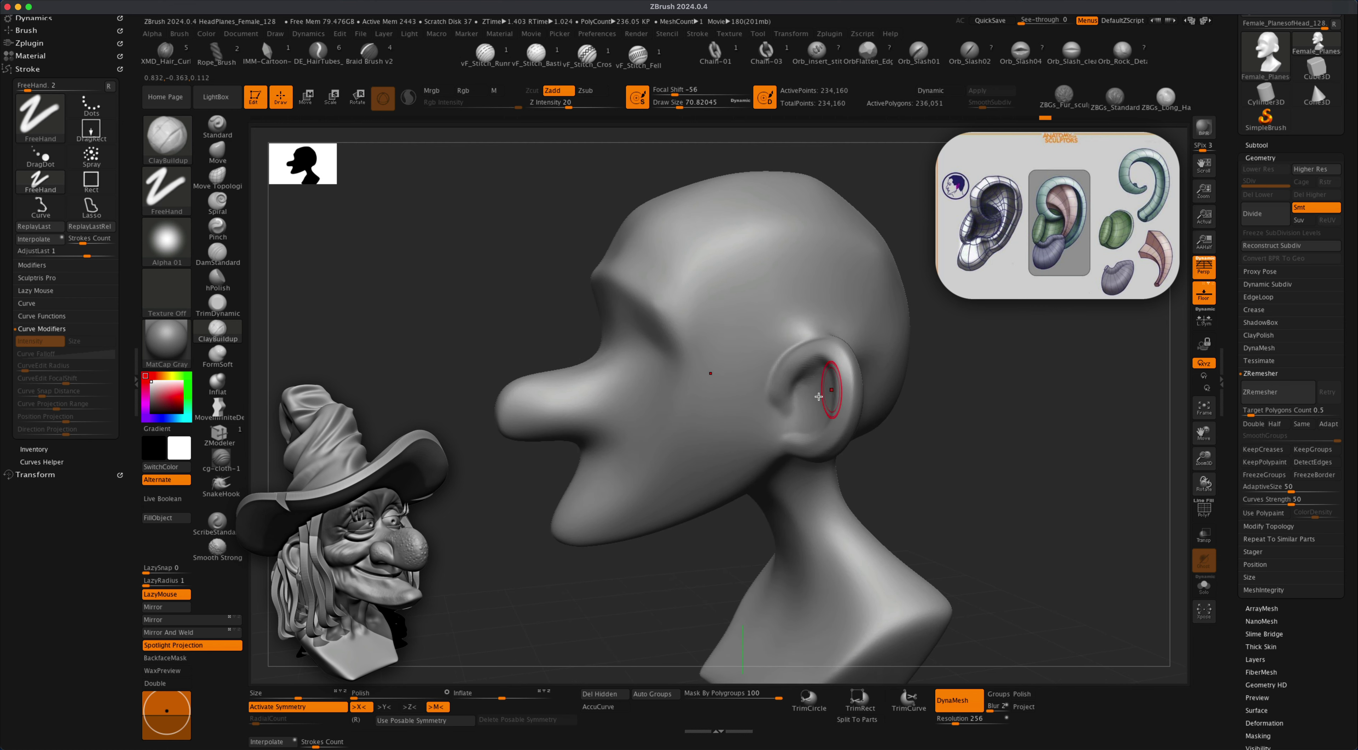
Carve the ear canal deeper into the centre of the ear's hollow with ClayBuildup.
key("alt")
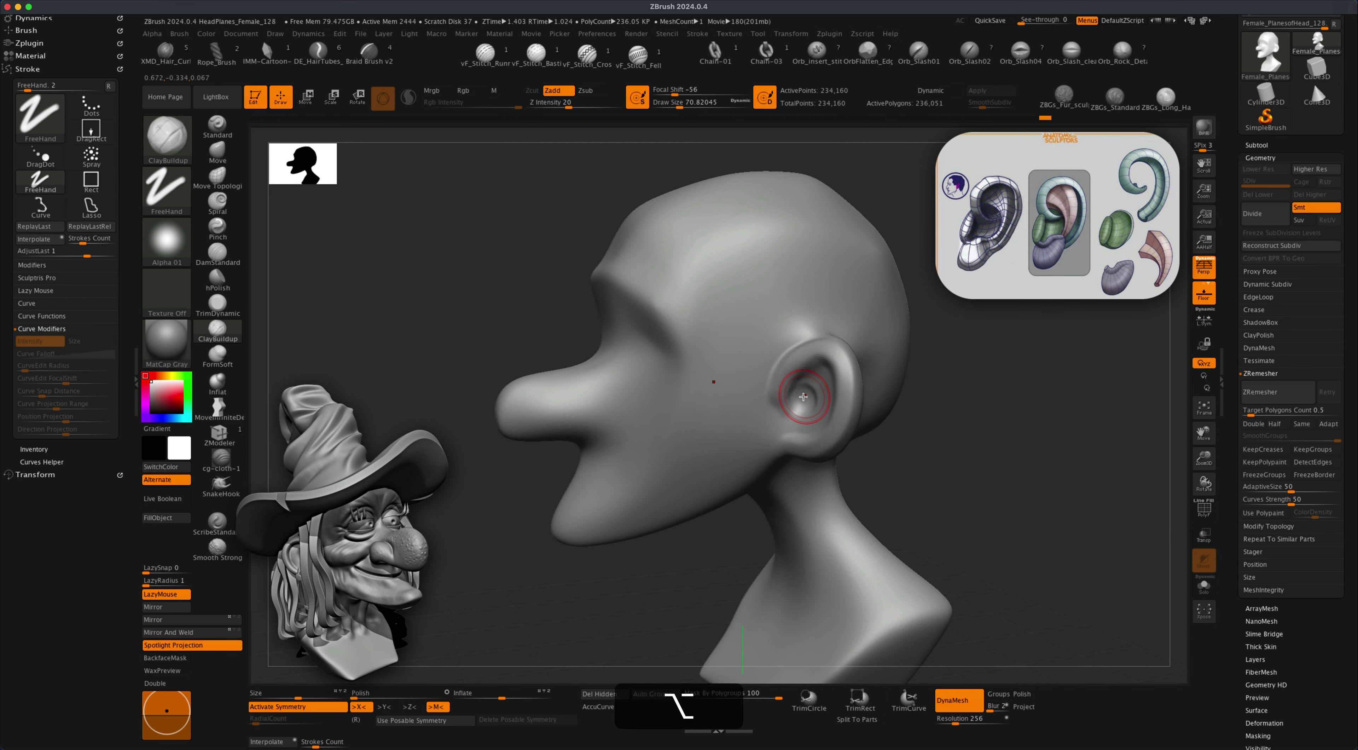
left_click_drag(979, 340, 991, 332)
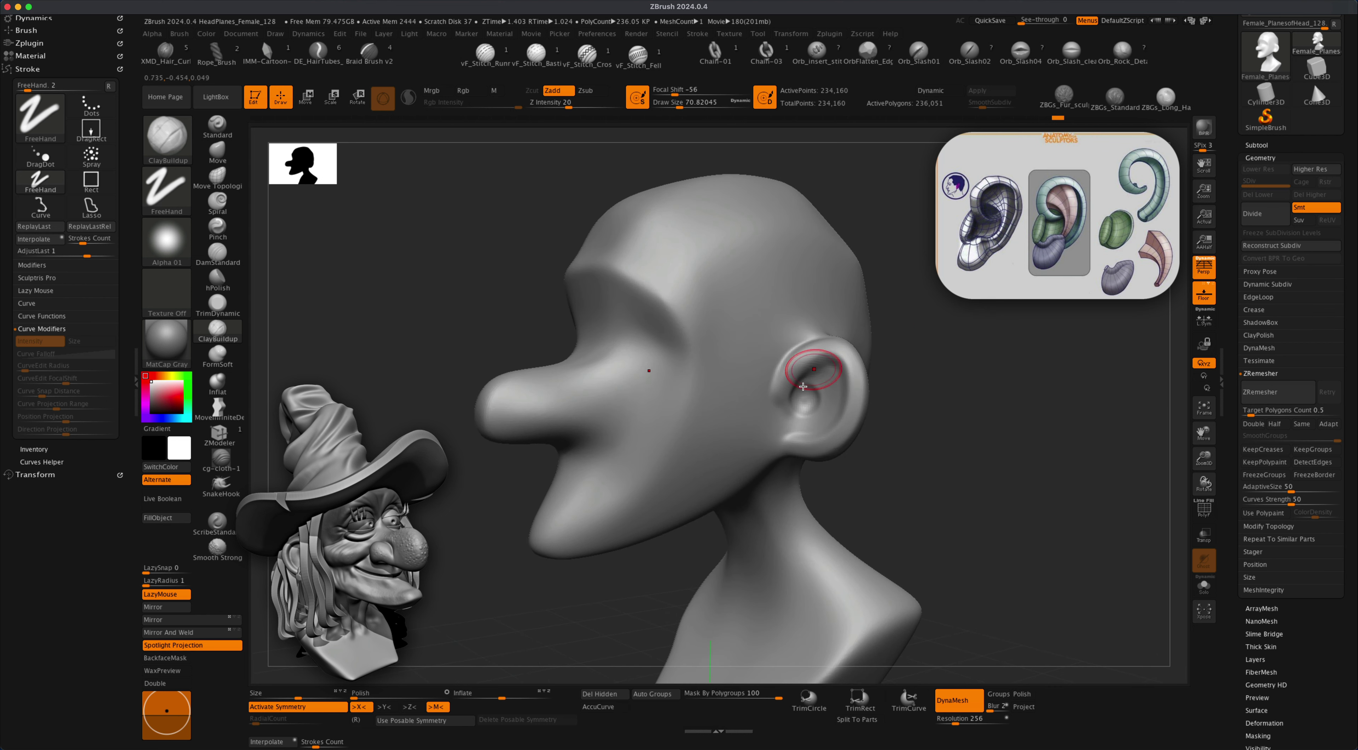
left_click_drag(812, 375, 807, 408, "alt")
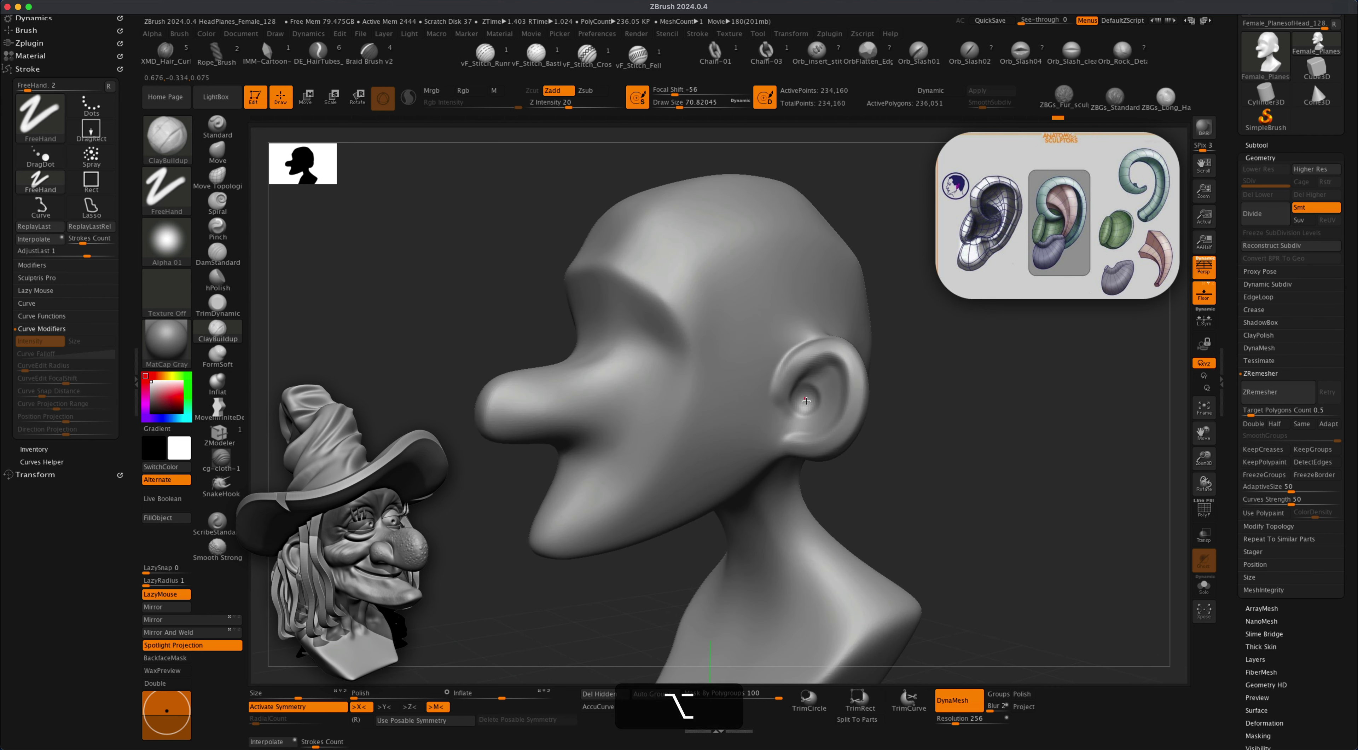
left_click_drag(937, 364, 807, 396)
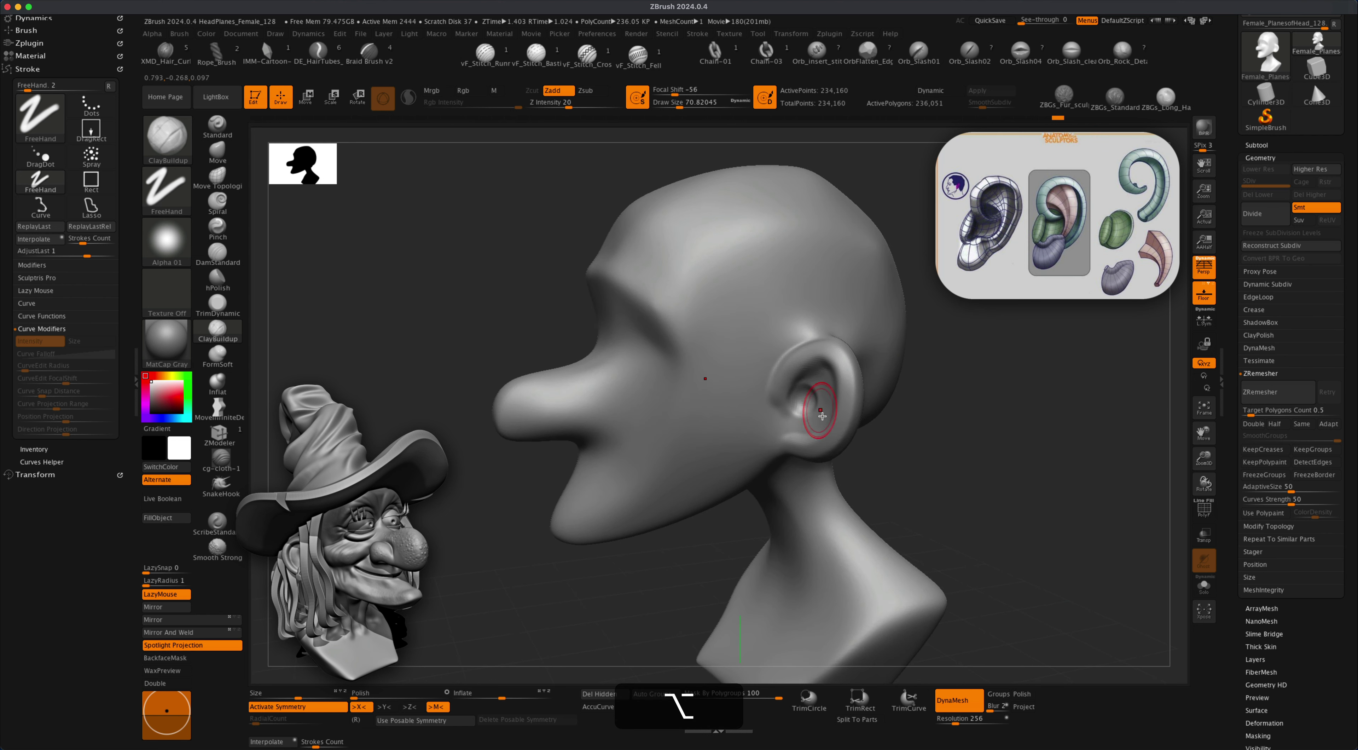
key("1")
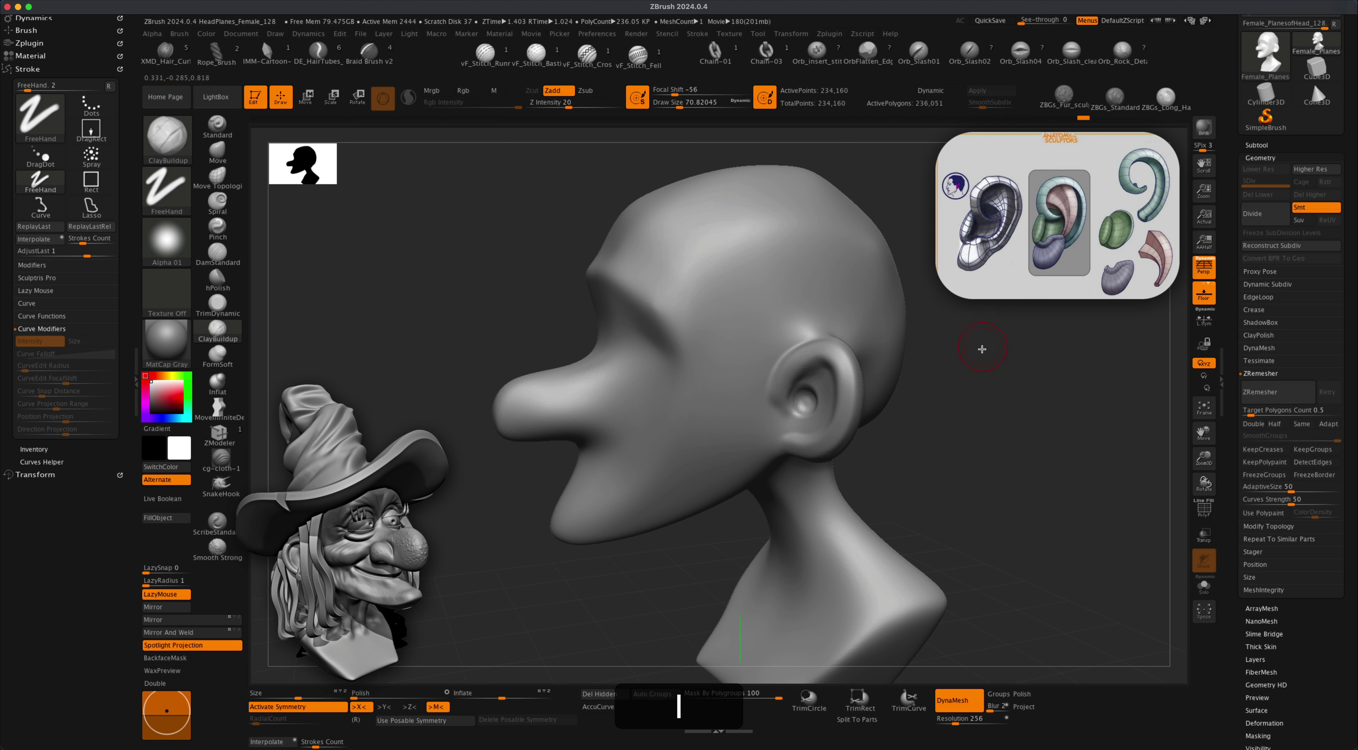
Remesh the head with DynaMesh and define the inner ear folds using ClayBuildup at a draw size of about 46.
mouse_move(939, 388)
left_mouse_down()
mouse_move(958, 388)
mouse_move(820, 358)
mouse_move(816, 380)
left_mouse_up()
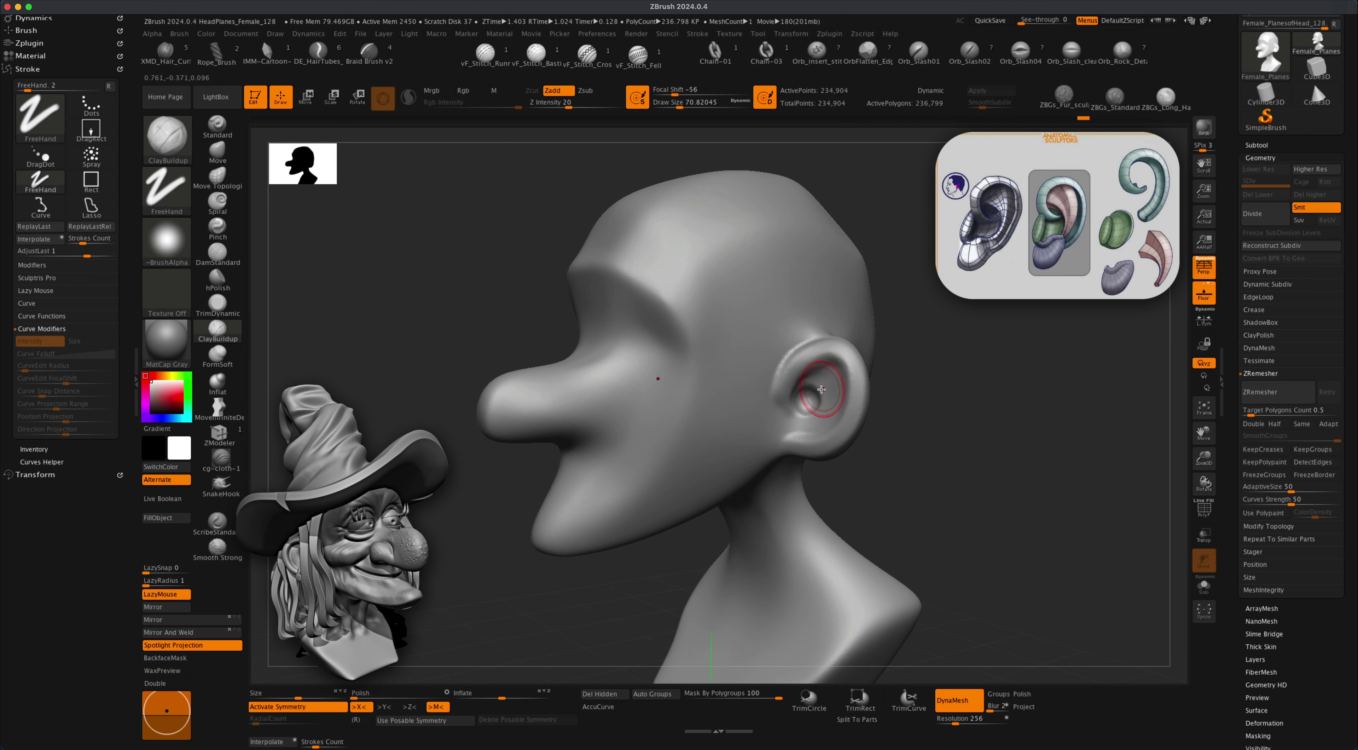
left_click_drag(936, 354, 994, 346)
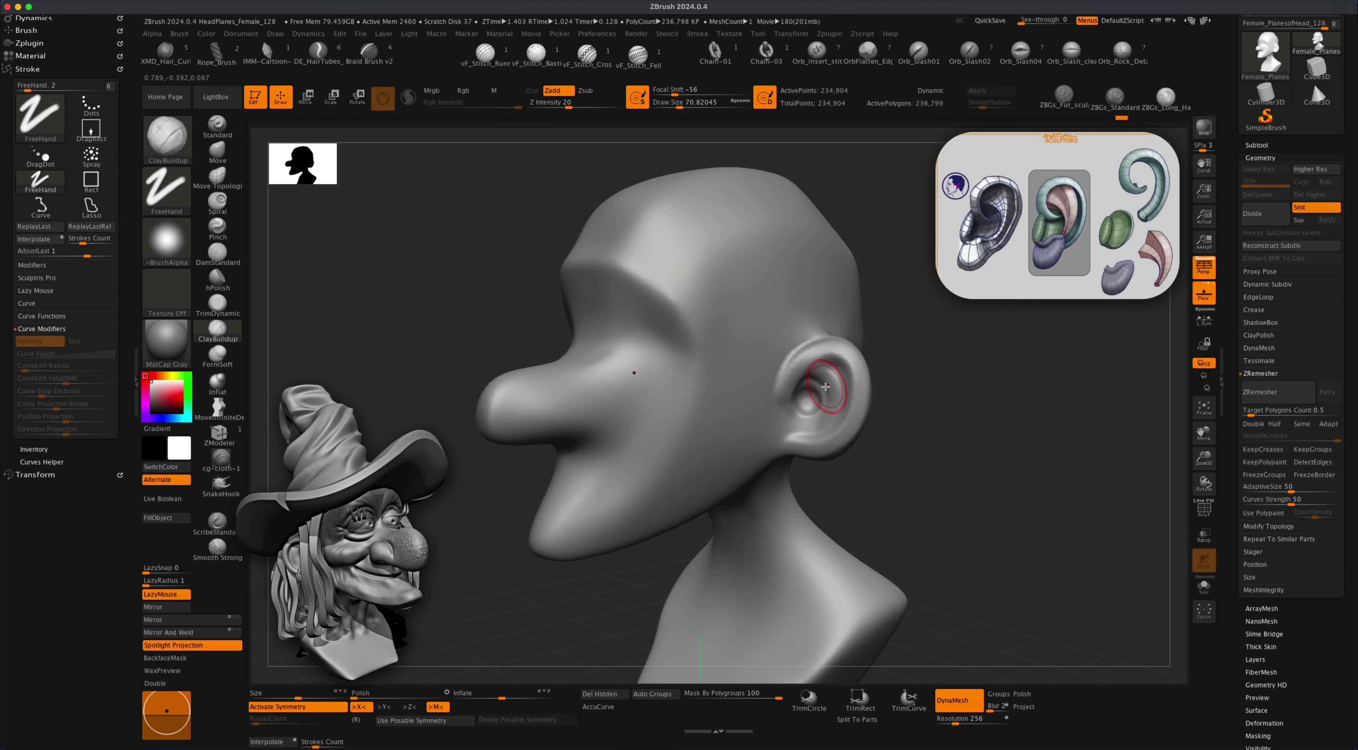
key("s")
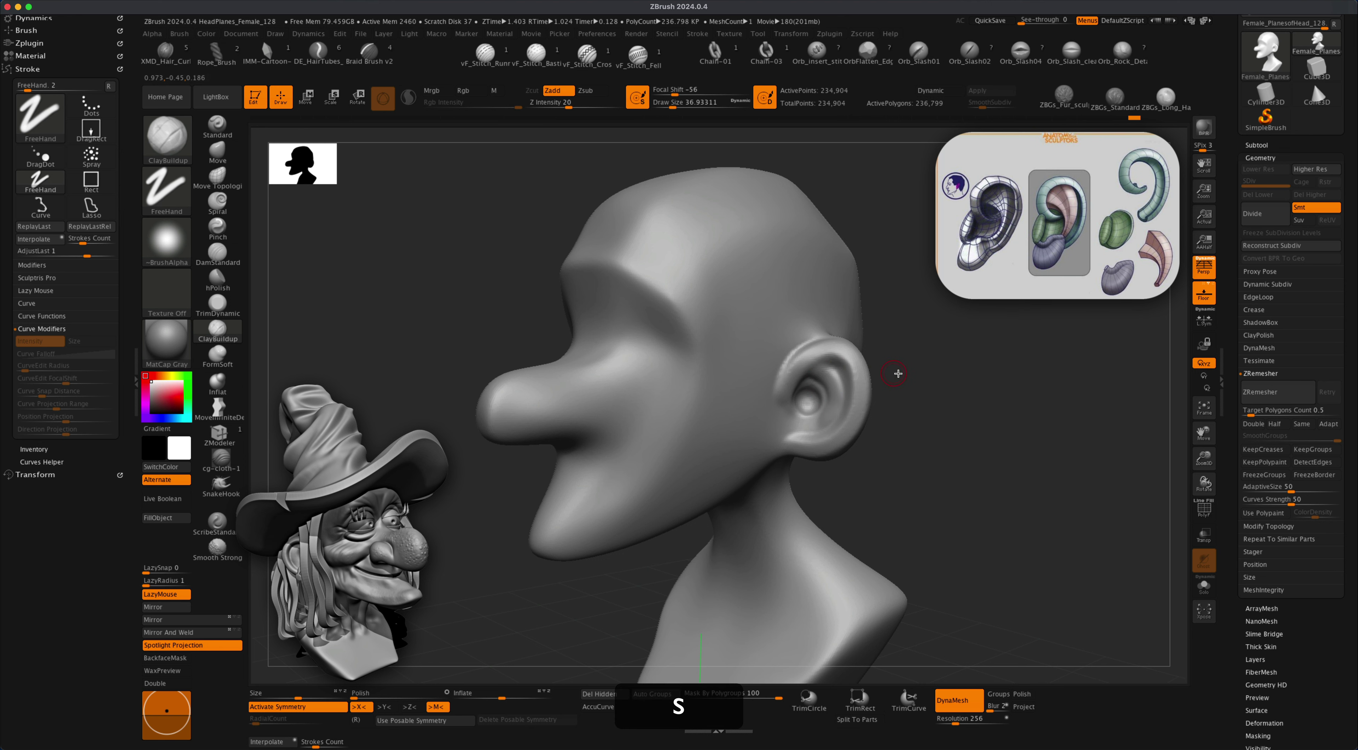
key("s")
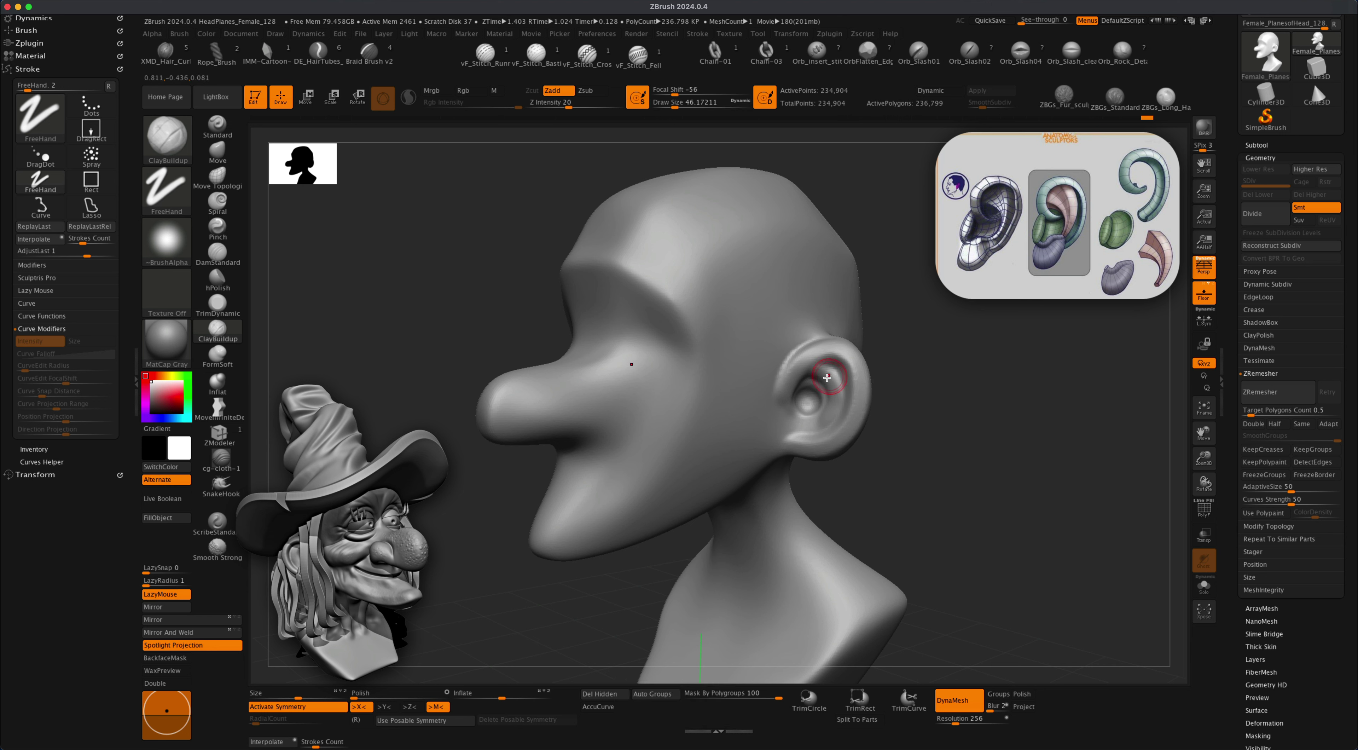
key("alt")
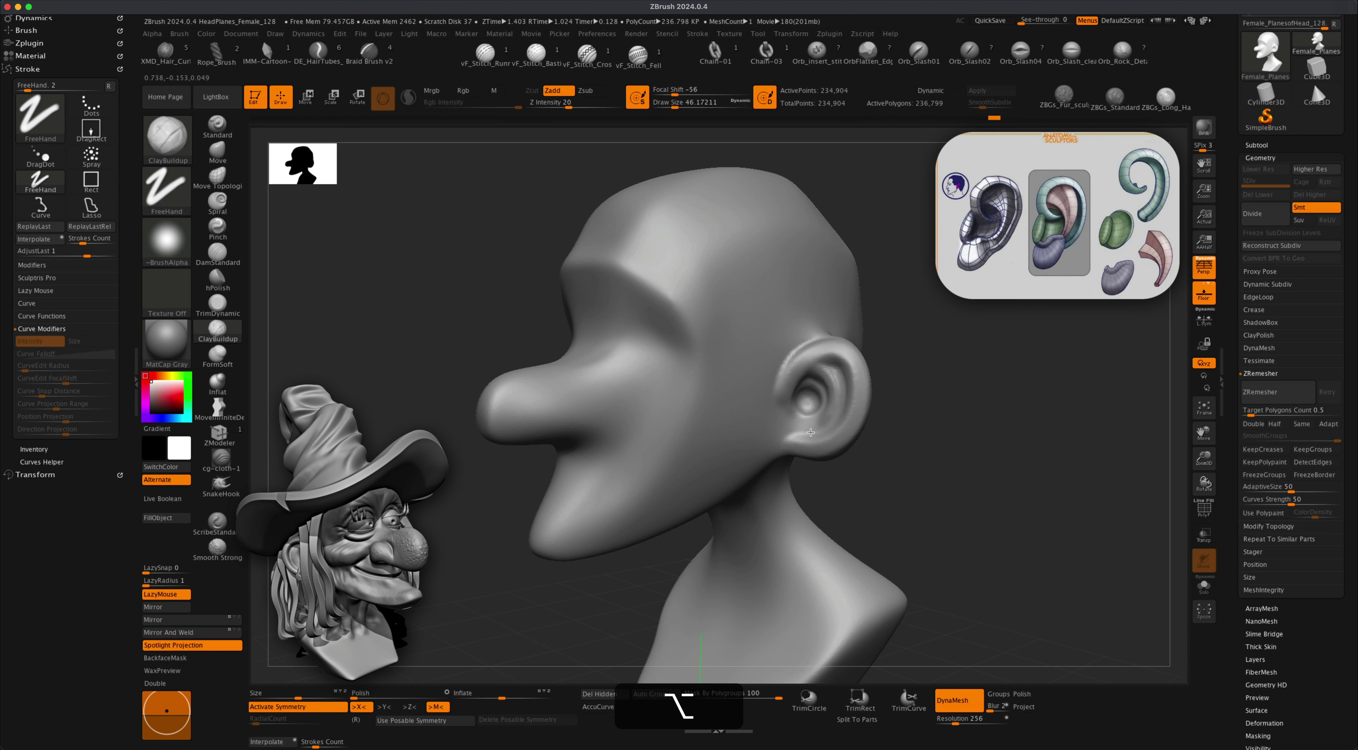
left_click_drag(953, 380, 907, 383)
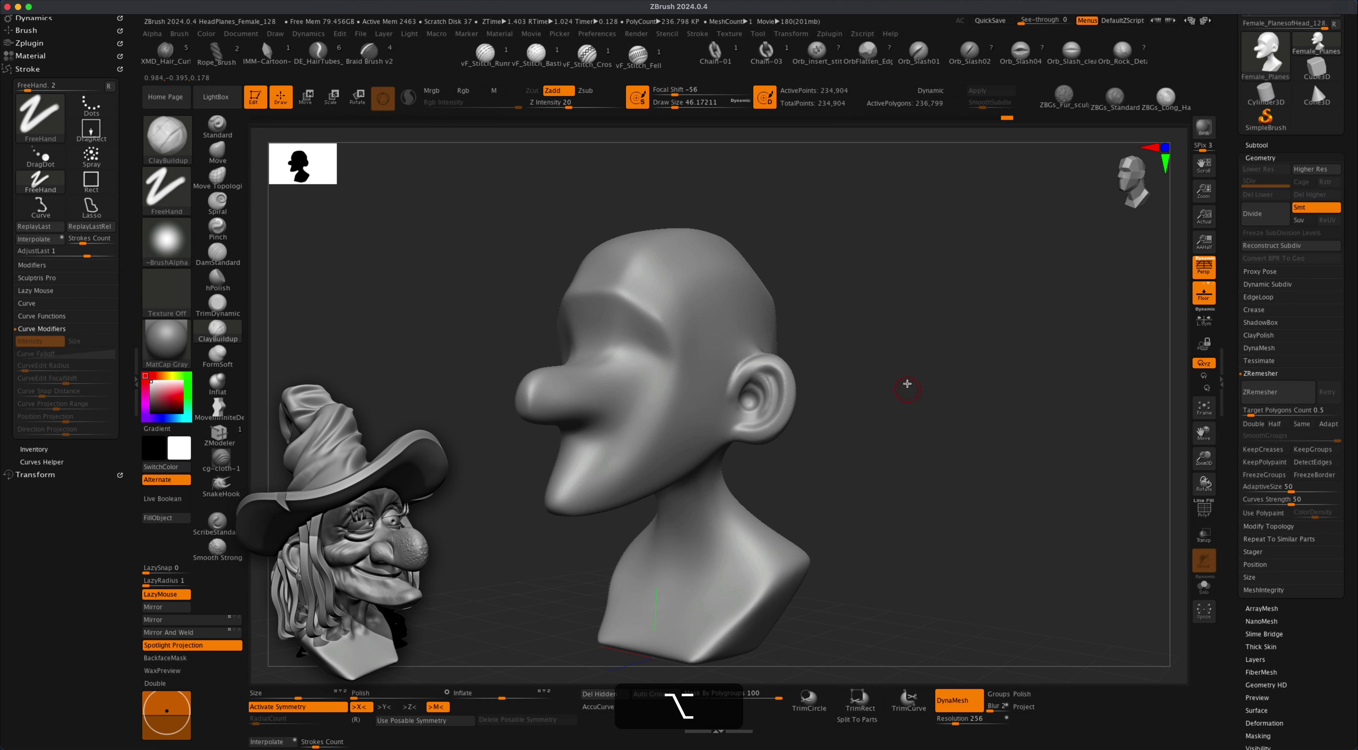
Reshape the ear's outer contour and flare it outward with the Move brush at draw sizes of about 172 and 138.
left_click(217, 152)
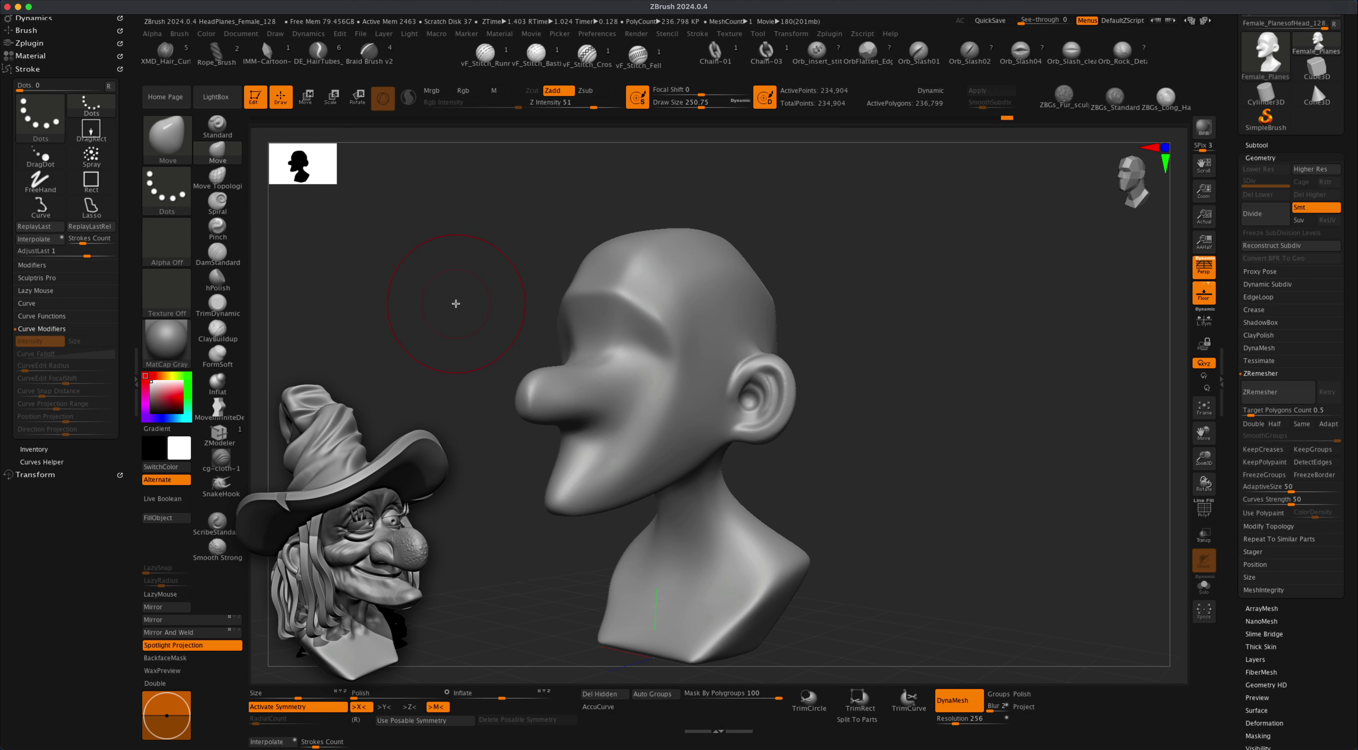
key("s")
left_click_drag(456, 303, 433, 304)
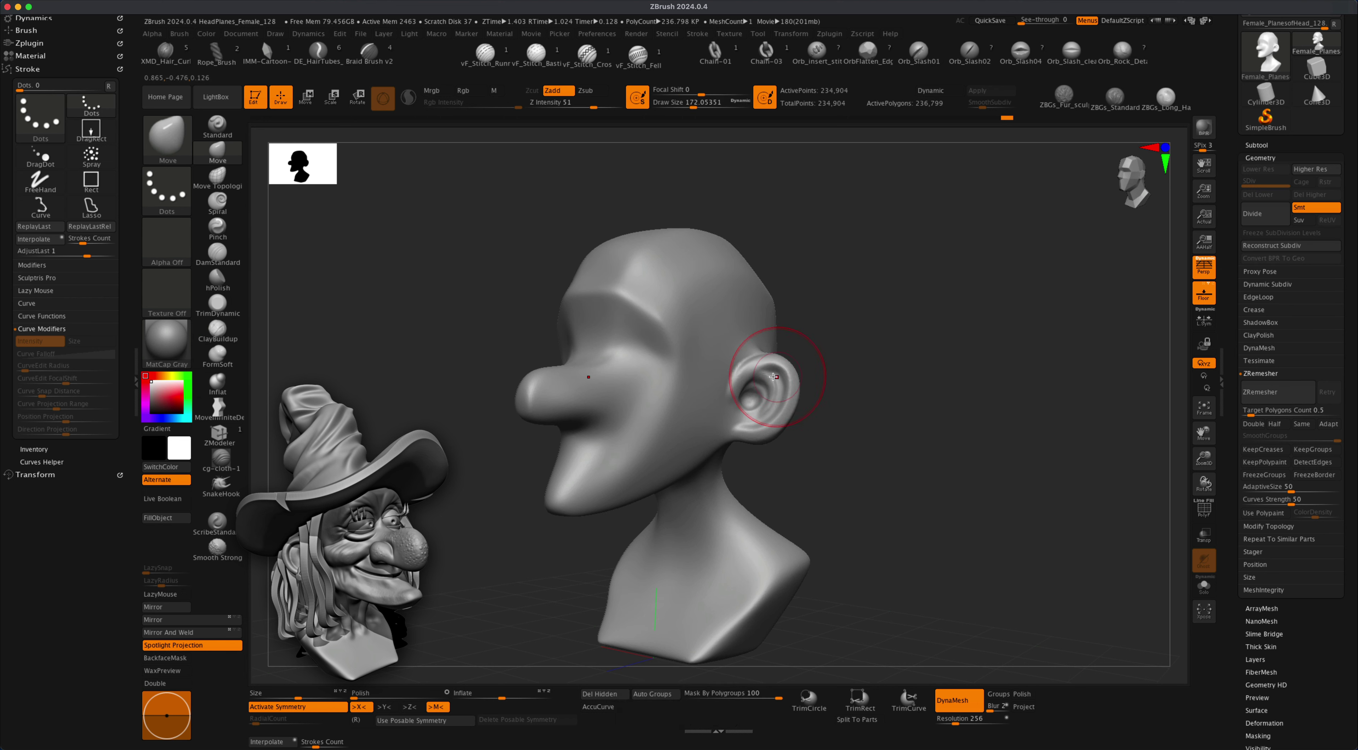
left_click_drag(773, 376, 776, 417)
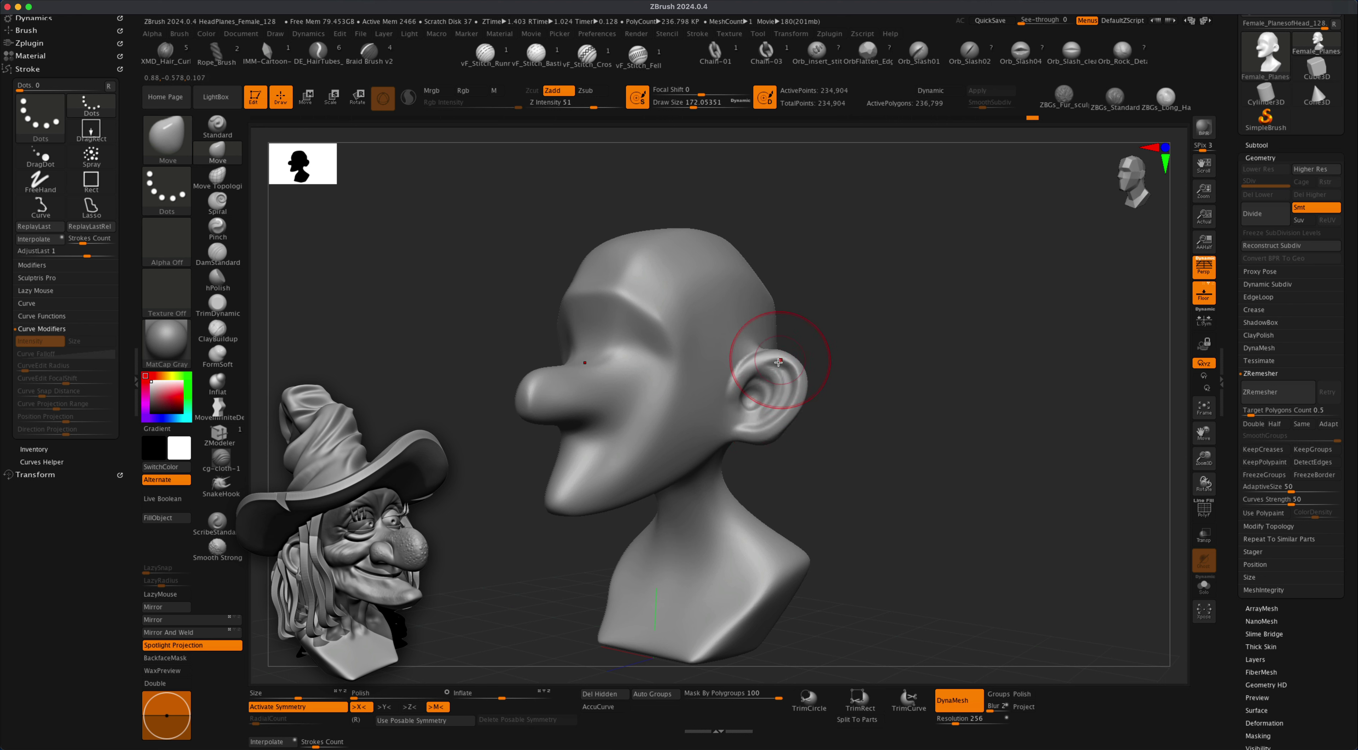
key("s")
left_click_drag(790, 430, 780, 432)
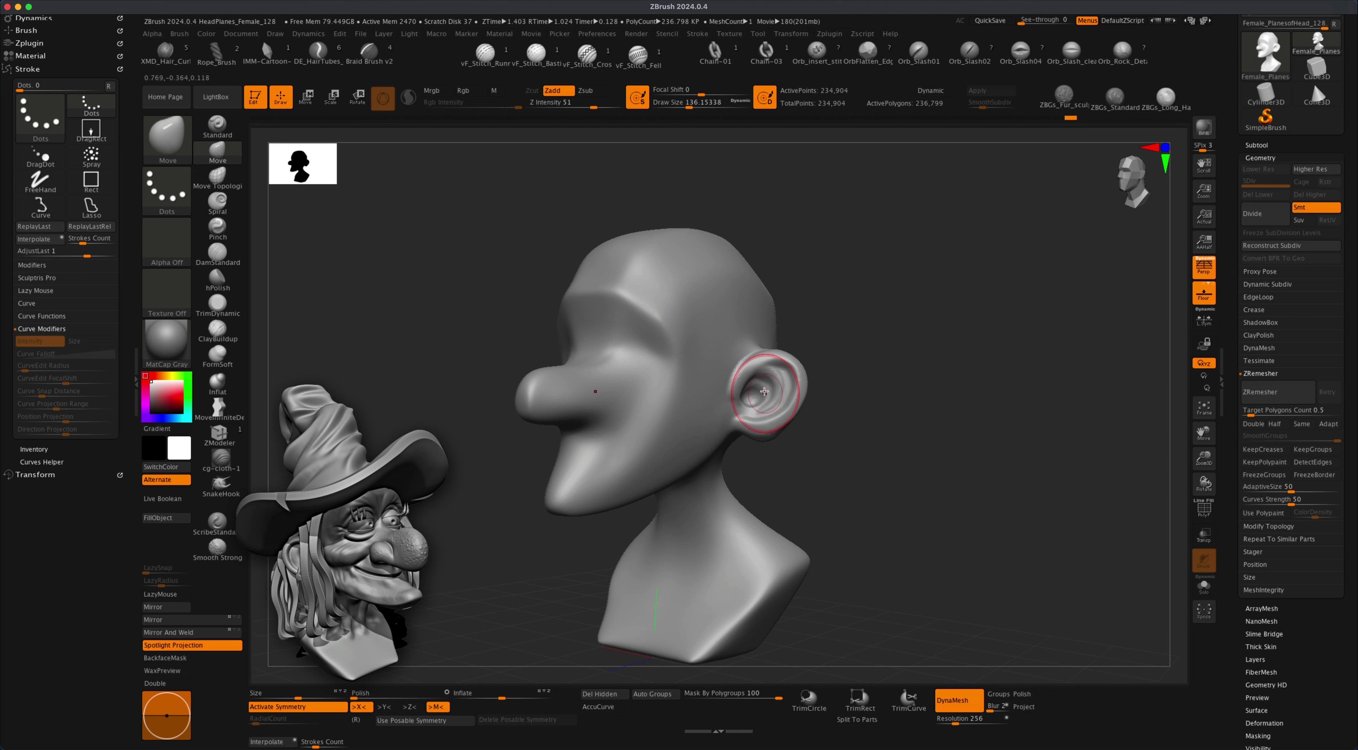
mouse_move(856, 389)
left_mouse_down()
mouse_move(885, 391)
mouse_move(763, 409)
left_mouse_up()
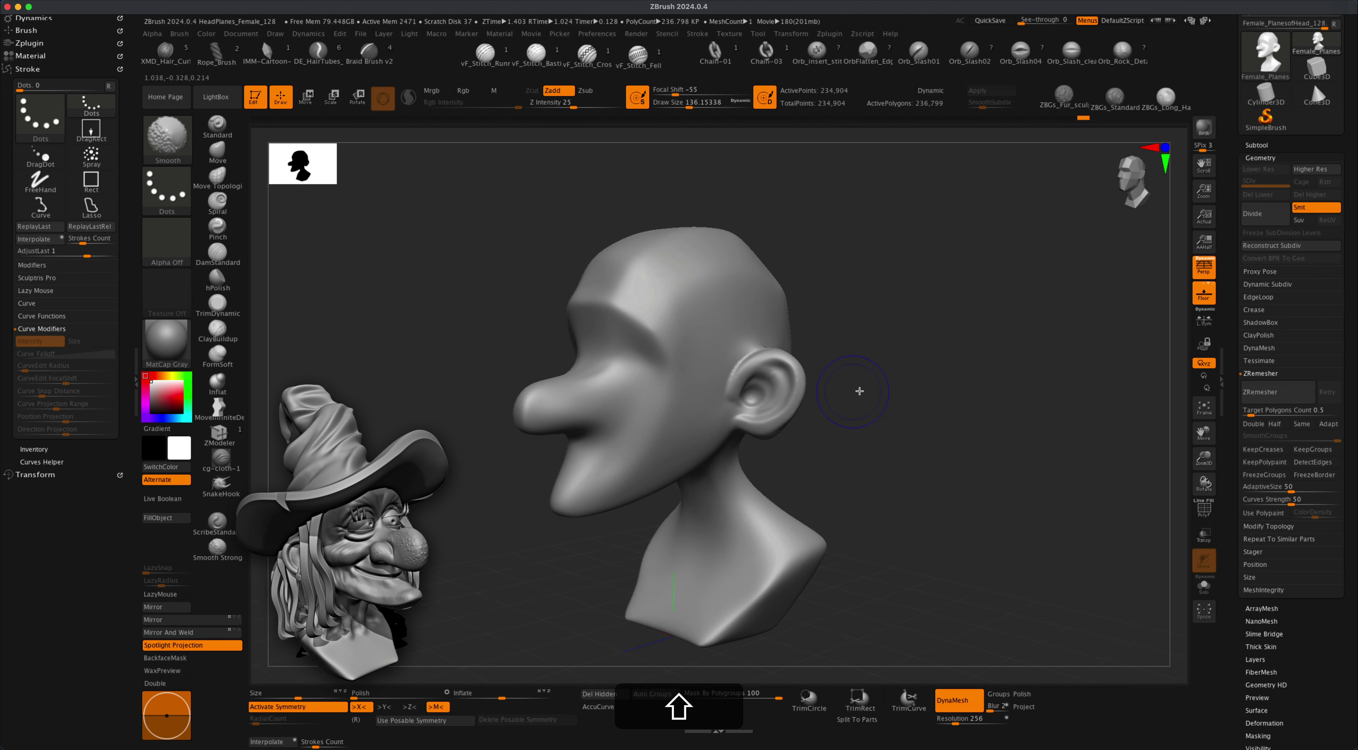
Shape the flap in front of the ear opening with the Move brush at draw size about 59, remesh, and smooth the ear.
mouse_move(869, 390)
left_mouse_down()
mouse_move(858, 388)
mouse_move(877, 361)
mouse_move(882, 372)
mouse_move(864, 367)
mouse_move(909, 364)
mouse_move(879, 361)
mouse_move(905, 419)
mouse_move(906, 404)
left_mouse_up()
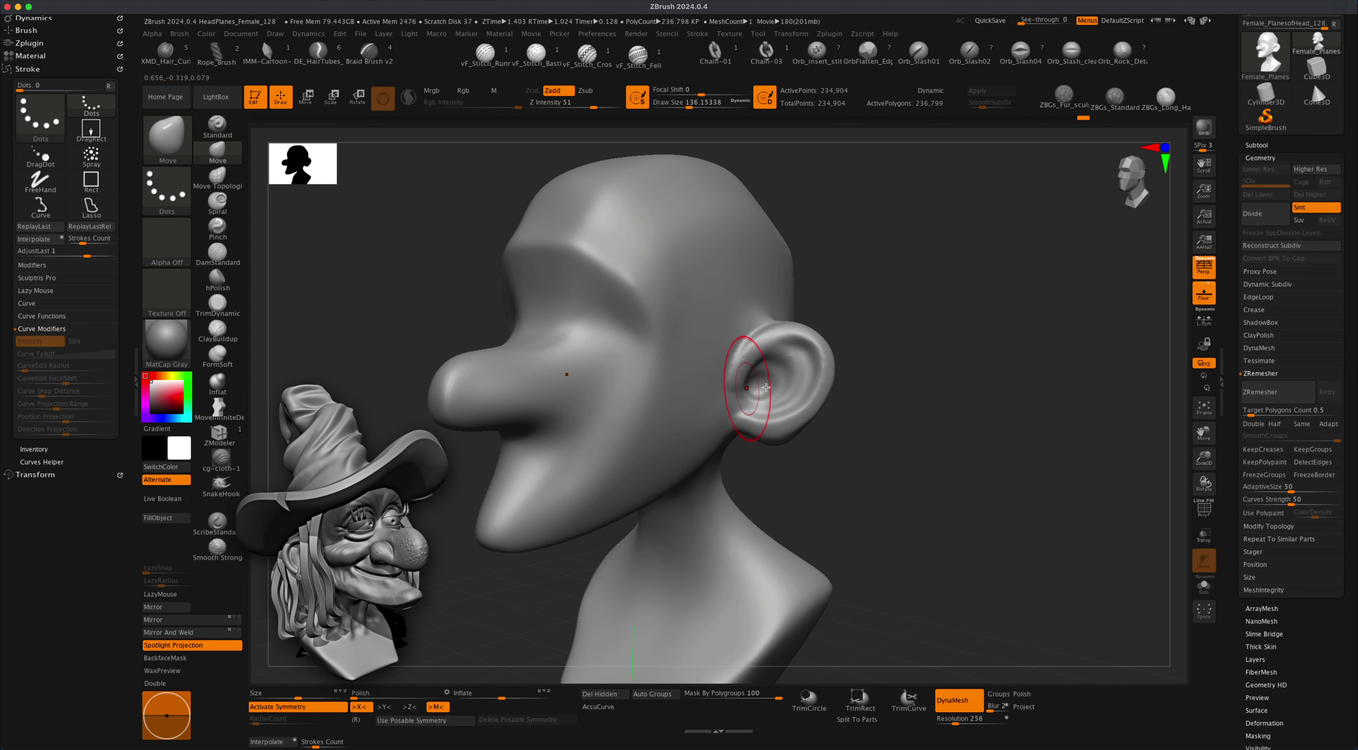
key("s")
left_click_drag(766, 387, 742, 387)
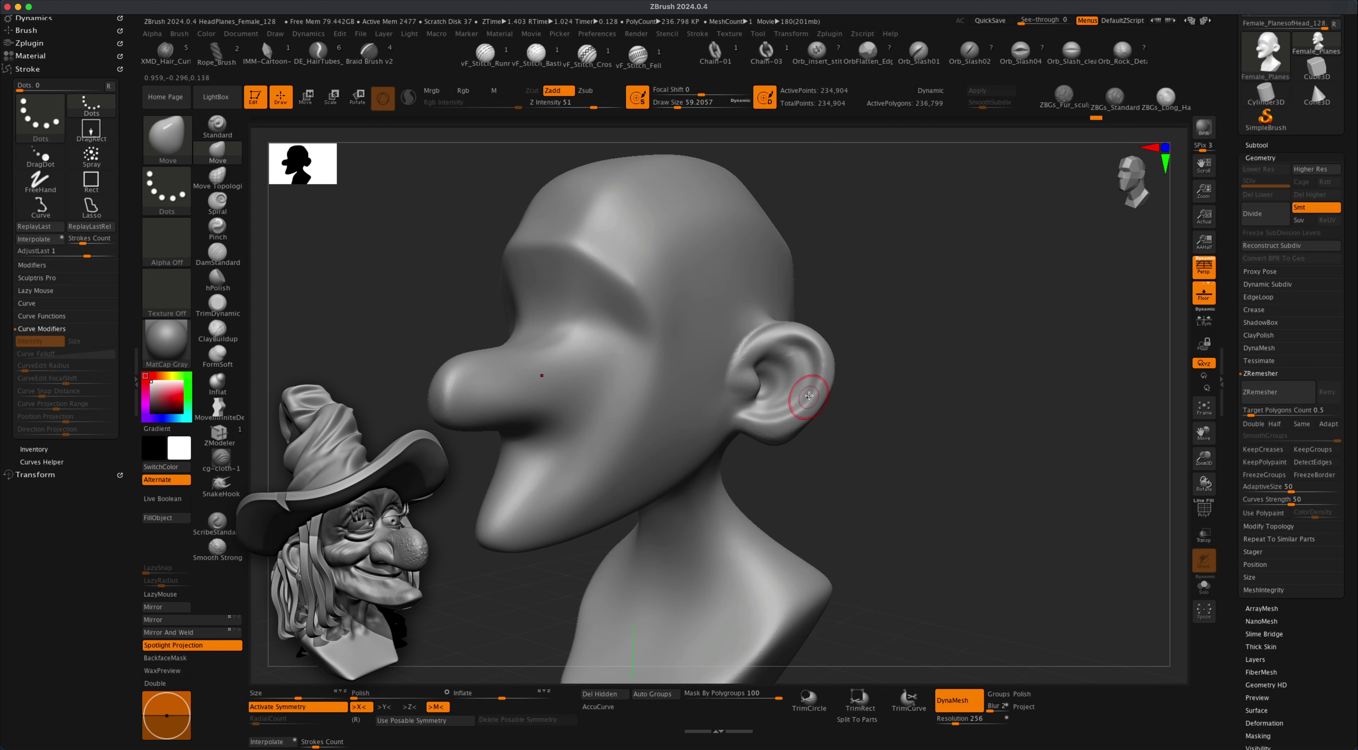
mouse_move(941, 381)
left_mouse_down()
mouse_move(916, 379)
mouse_move(966, 417)
left_mouse_up()
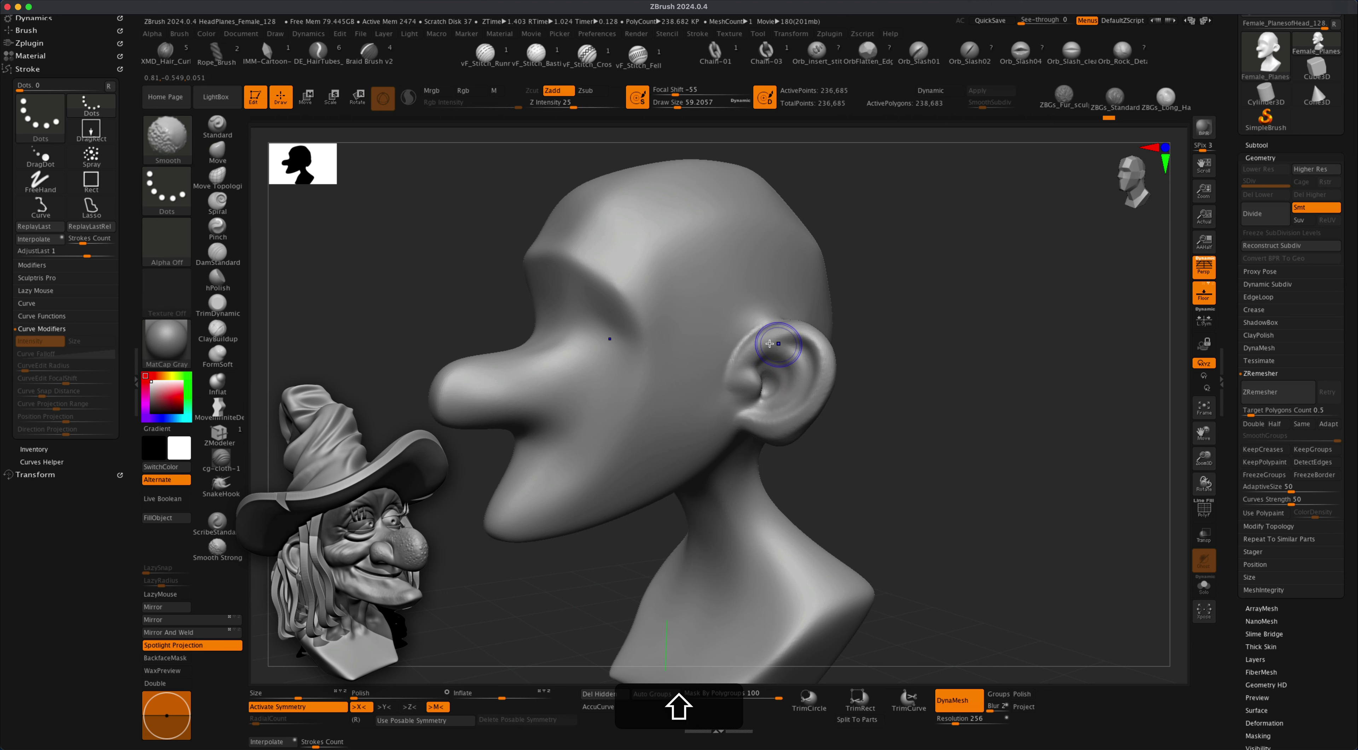
mouse_move(898, 352)
left_mouse_down()
mouse_move(942, 364)
mouse_move(914, 374)
mouse_move(918, 394)
mouse_move(848, 373)
mouse_move(877, 312)
mouse_move(903, 388)
mouse_move(509, 343)
mouse_move(454, 358)
mouse_move(271, 330)
left_mouse_up()
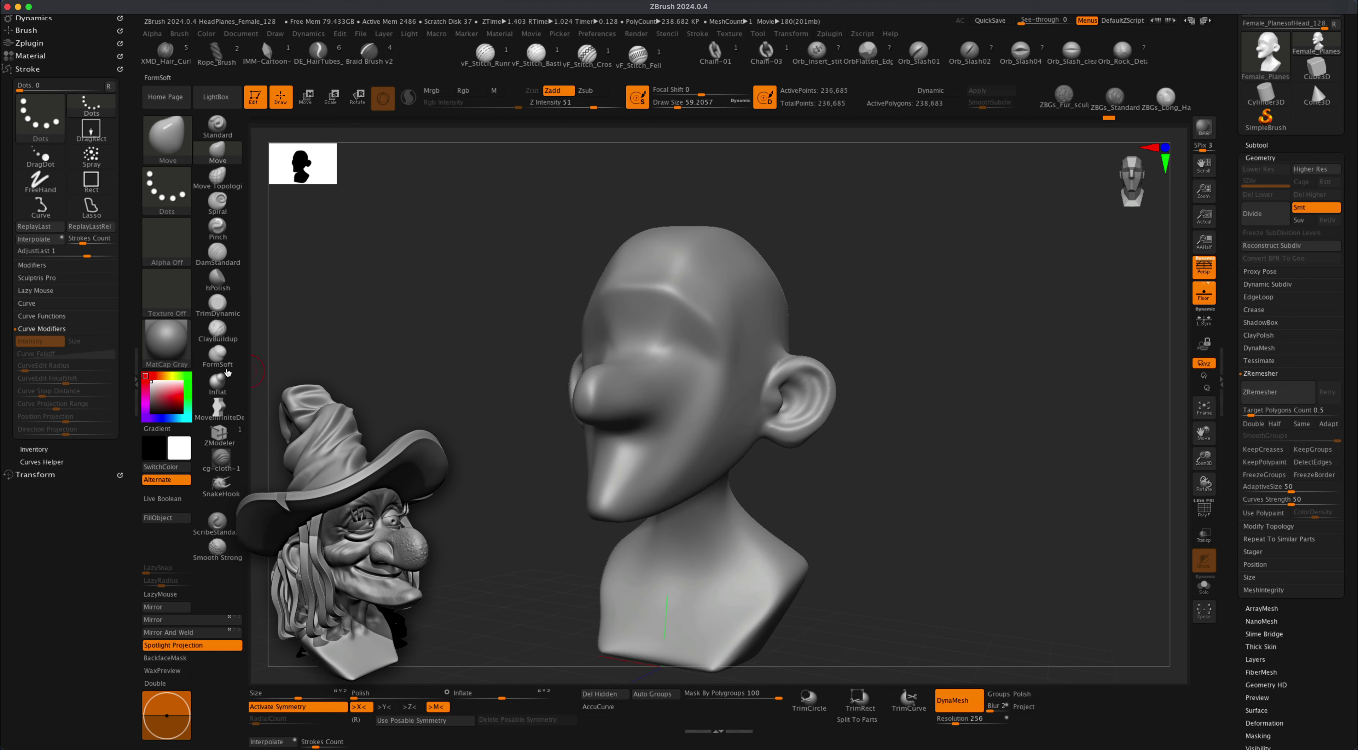
Build up a rounded nostril wing at the side of the nose base using ClayBuildup at a draw size of about 97.
left_click(218, 330)
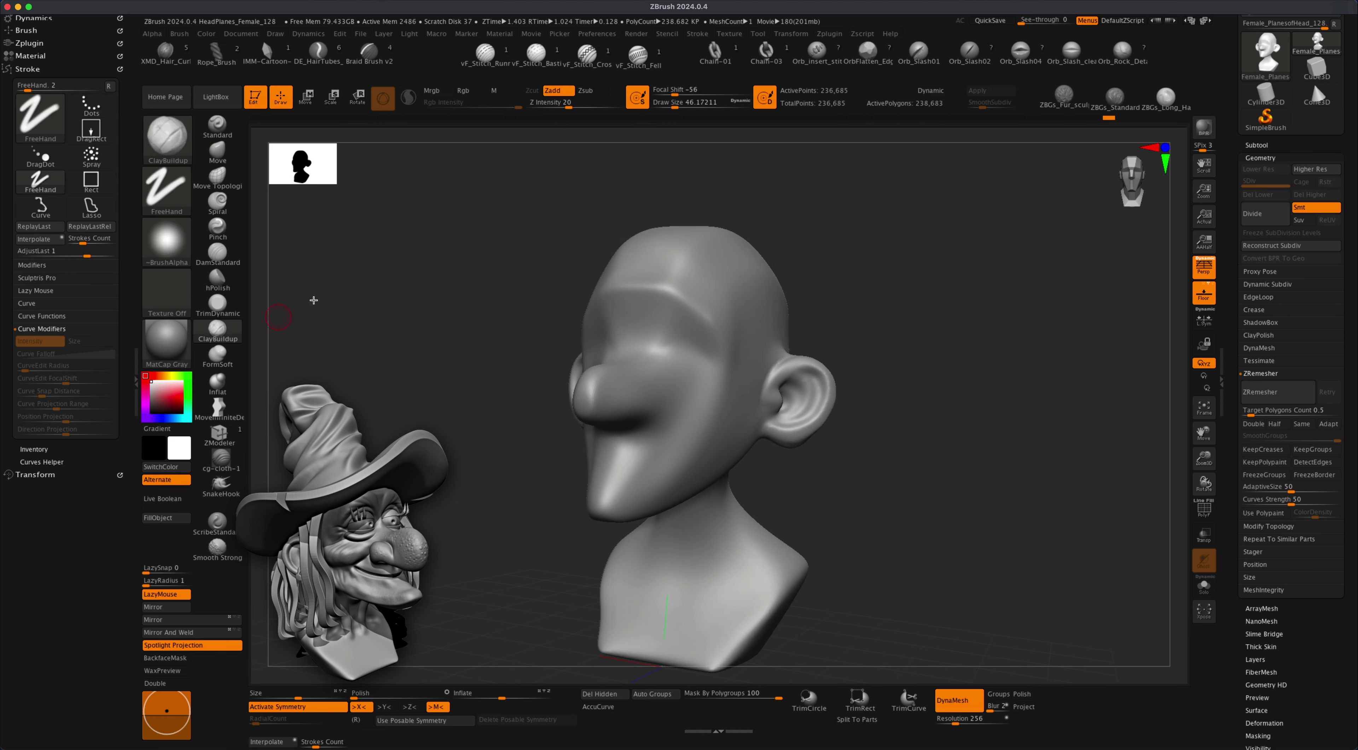
key("s")
left_click(451, 361)
left_click_drag(459, 528, 479, 506, "alt")
left_click_drag(509, 509, 452, 501)
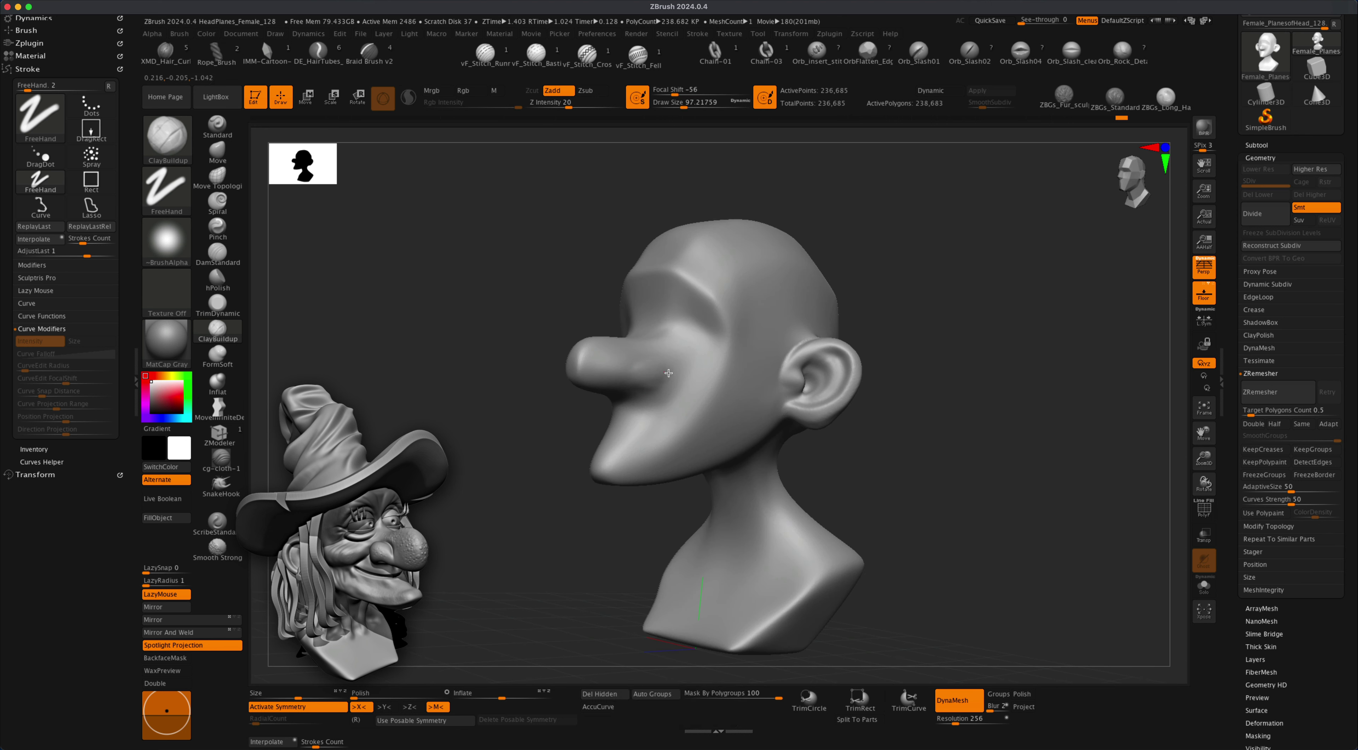
left_click_drag(665, 380, 668, 391)
mouse_move(527, 440)
left_mouse_down()
mouse_move(578, 443)
mouse_move(530, 474)
left_mouse_up()
left_click_drag(560, 476, 509, 476)
left_click_drag(654, 369, 671, 377)
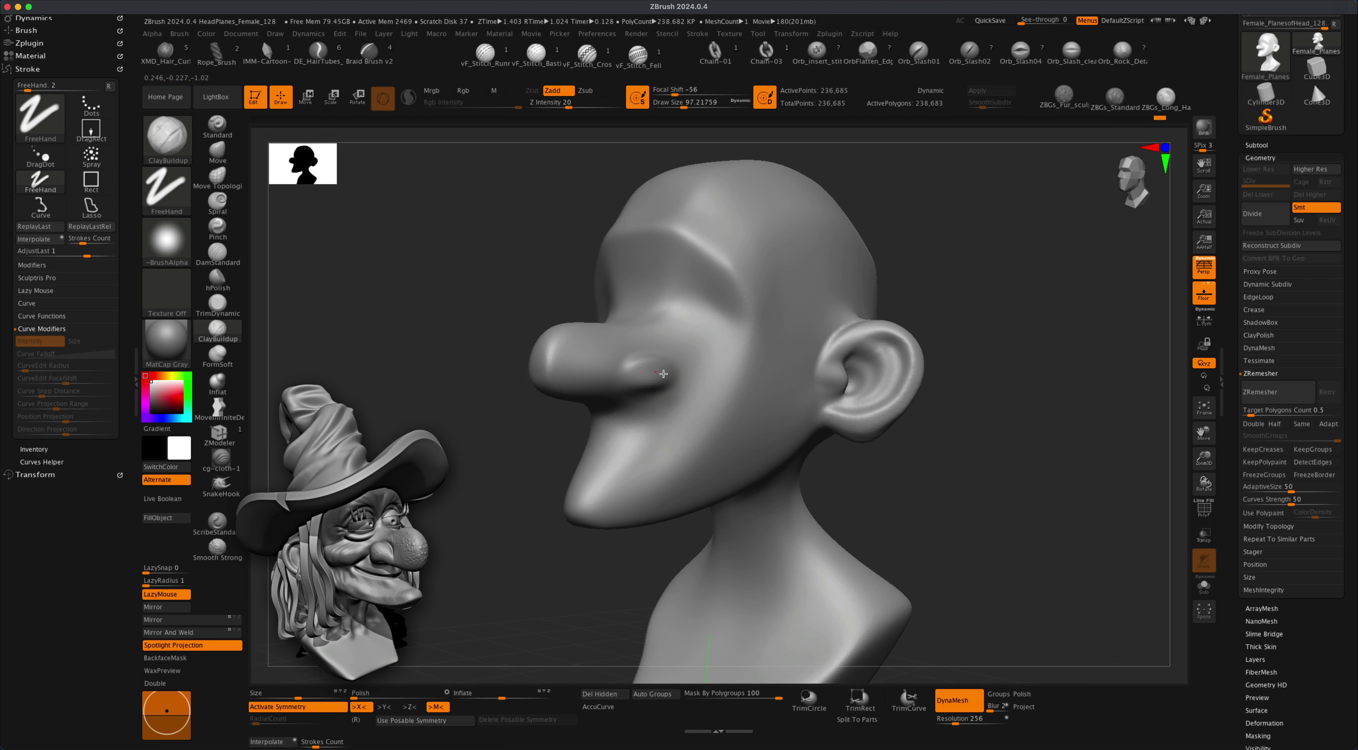
left_click_drag(512, 467, 516, 436)
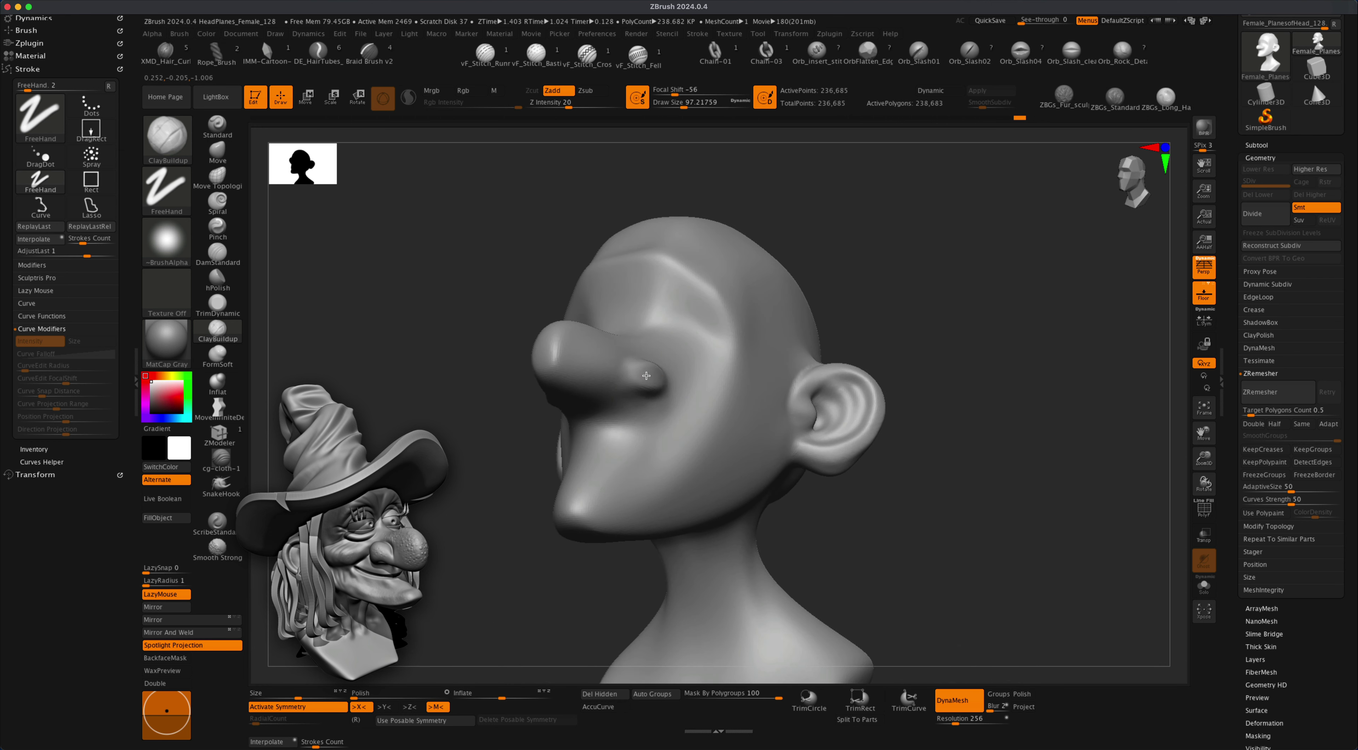
Raise the ClayBuildup Z Intensity to 30 and strengthen the nostril wing and its transition into the nose.
left_click_drag(569, 104, 578, 104)
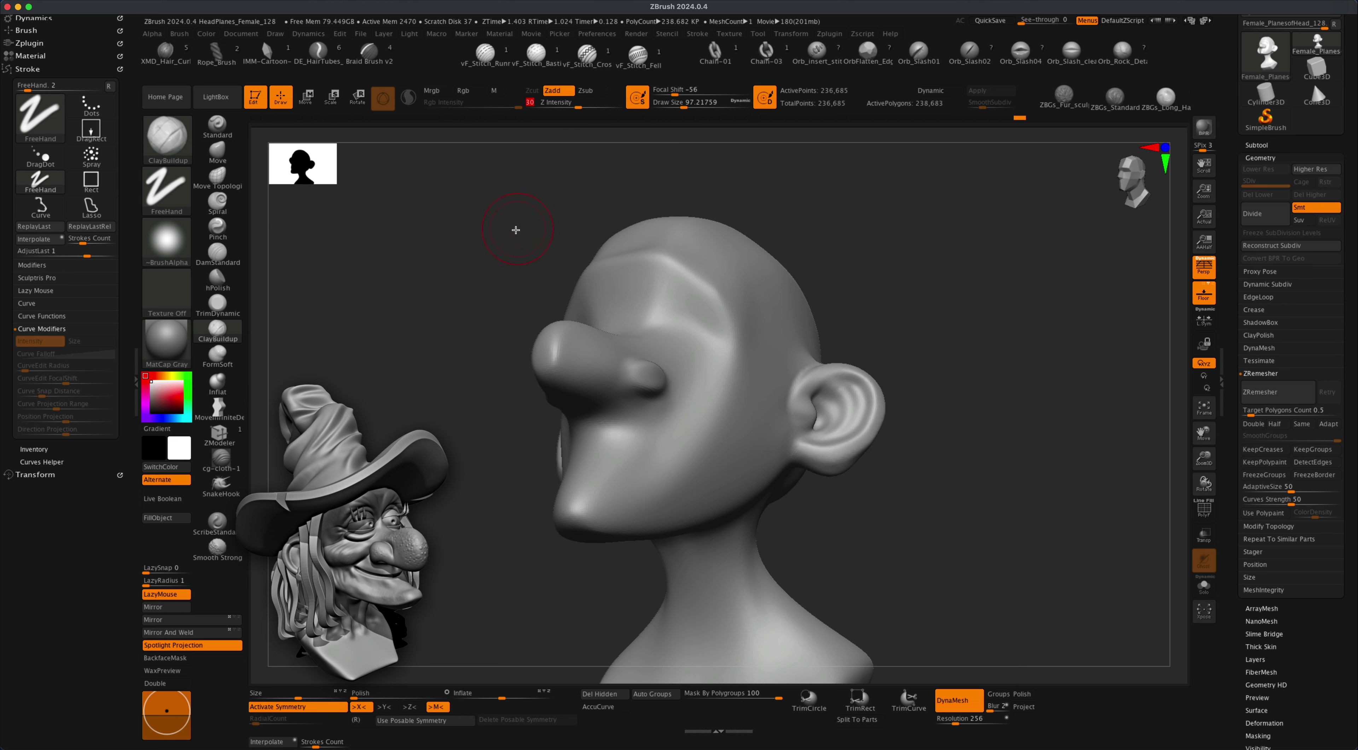
left_click_drag(515, 230, 643, 288)
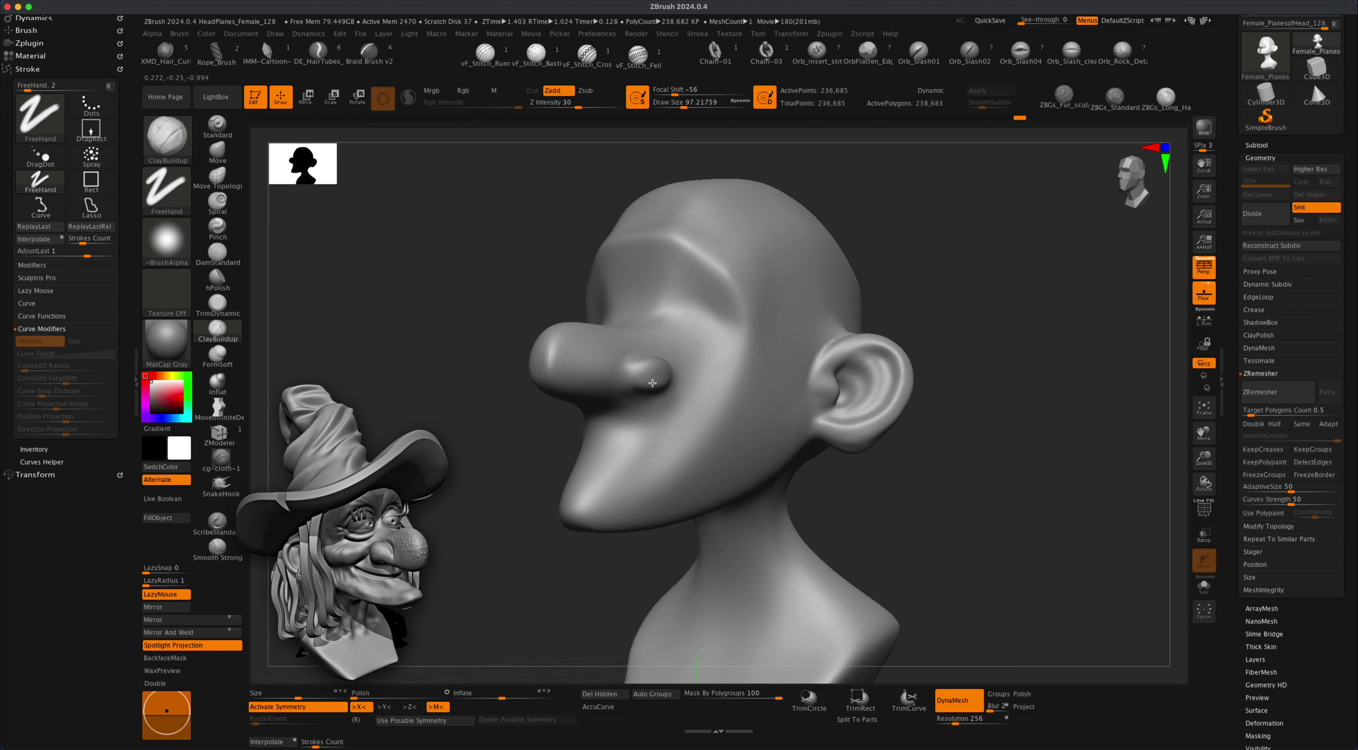
left_click_drag(652, 382, 633, 372)
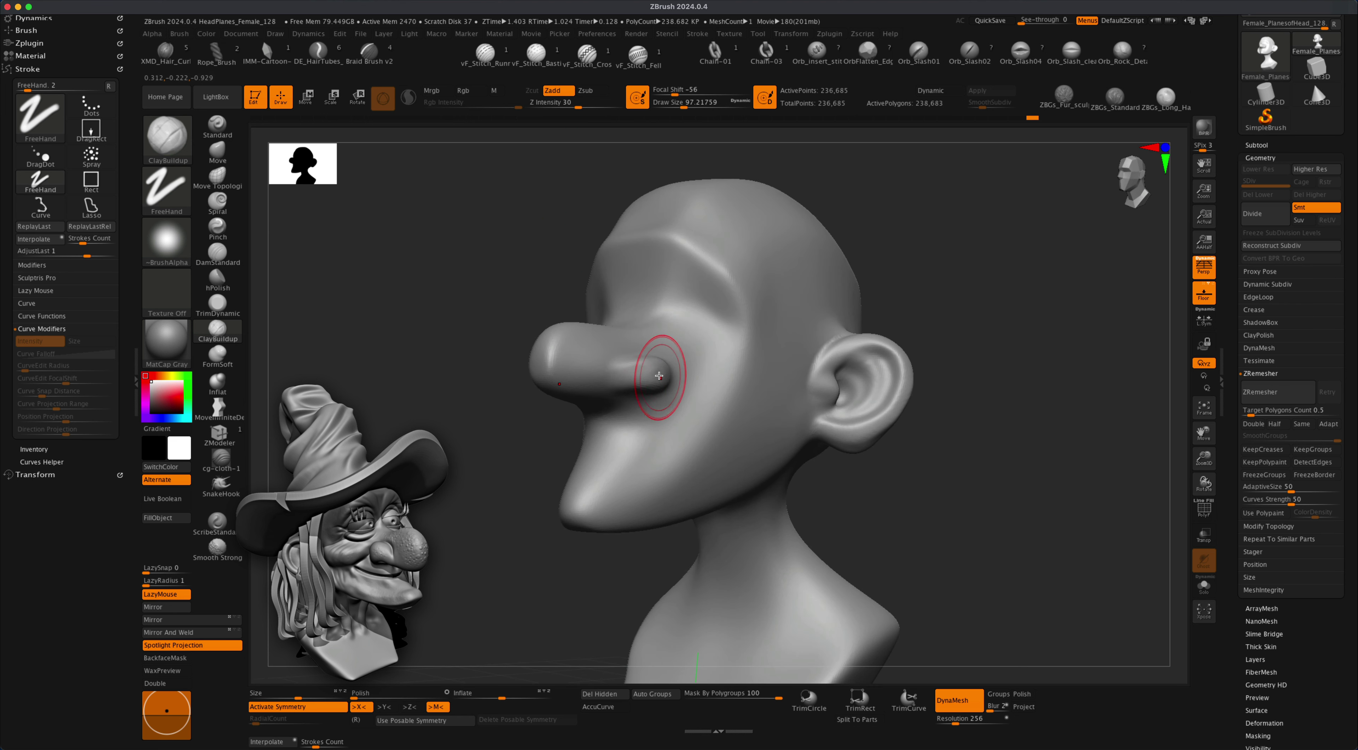
left_click_drag(494, 461, 644, 379)
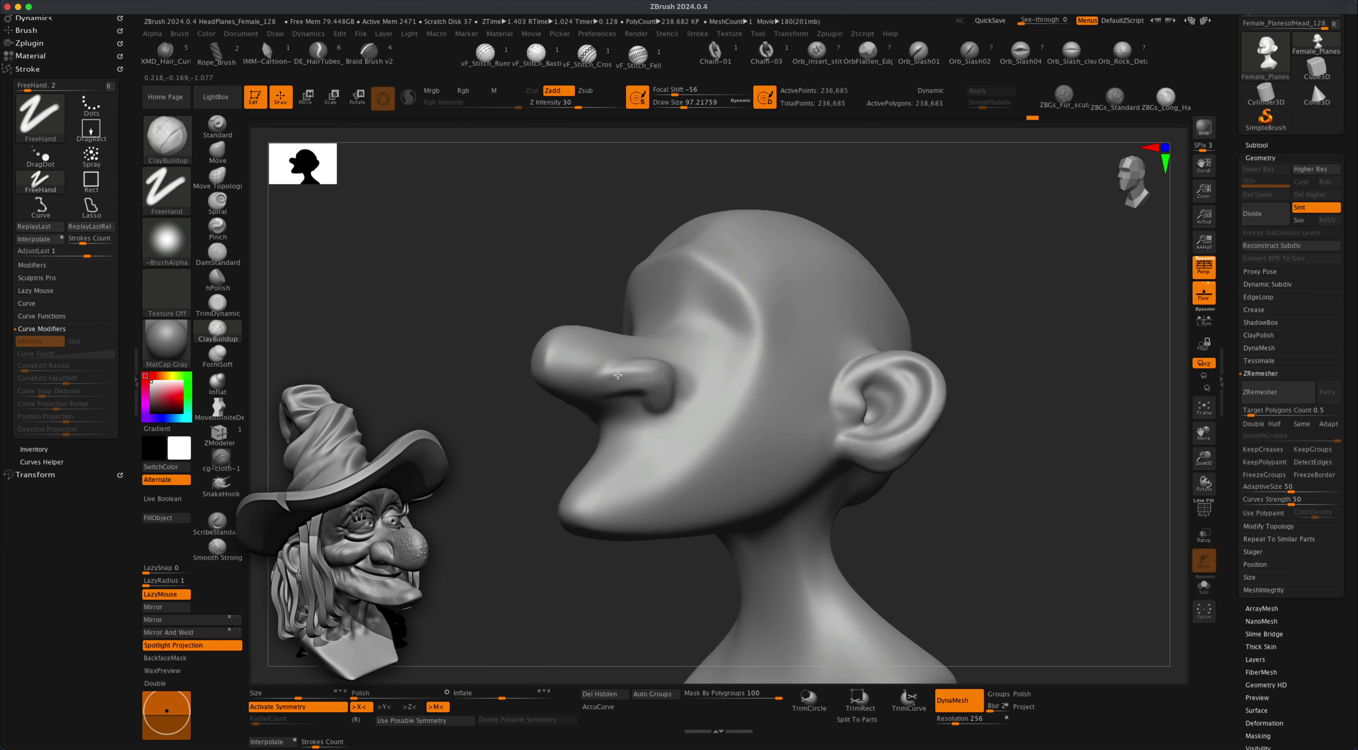
left_click_drag(482, 425, 572, 376)
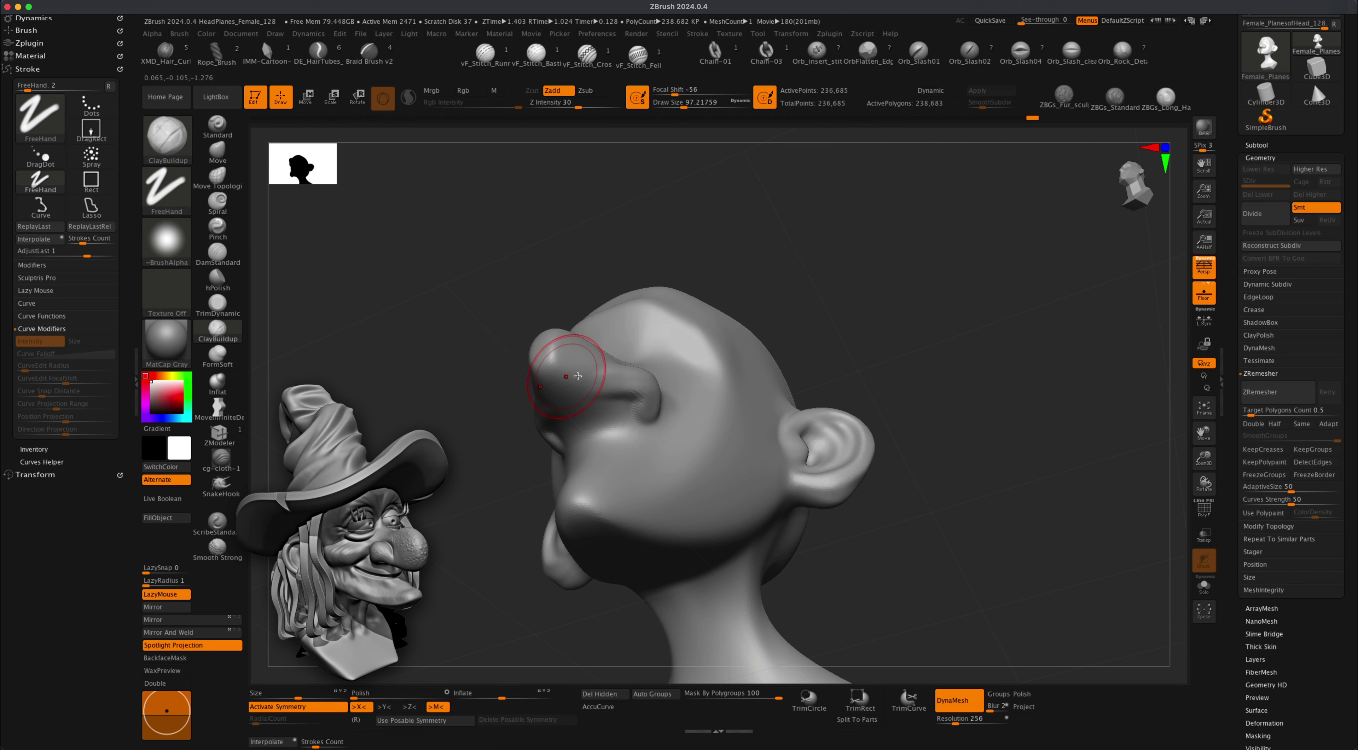
Swell the nose tip into a round bulb with the Inflat brush at a draw size of about 172, and remesh.
left_click_drag(674, 226, 516, 363)
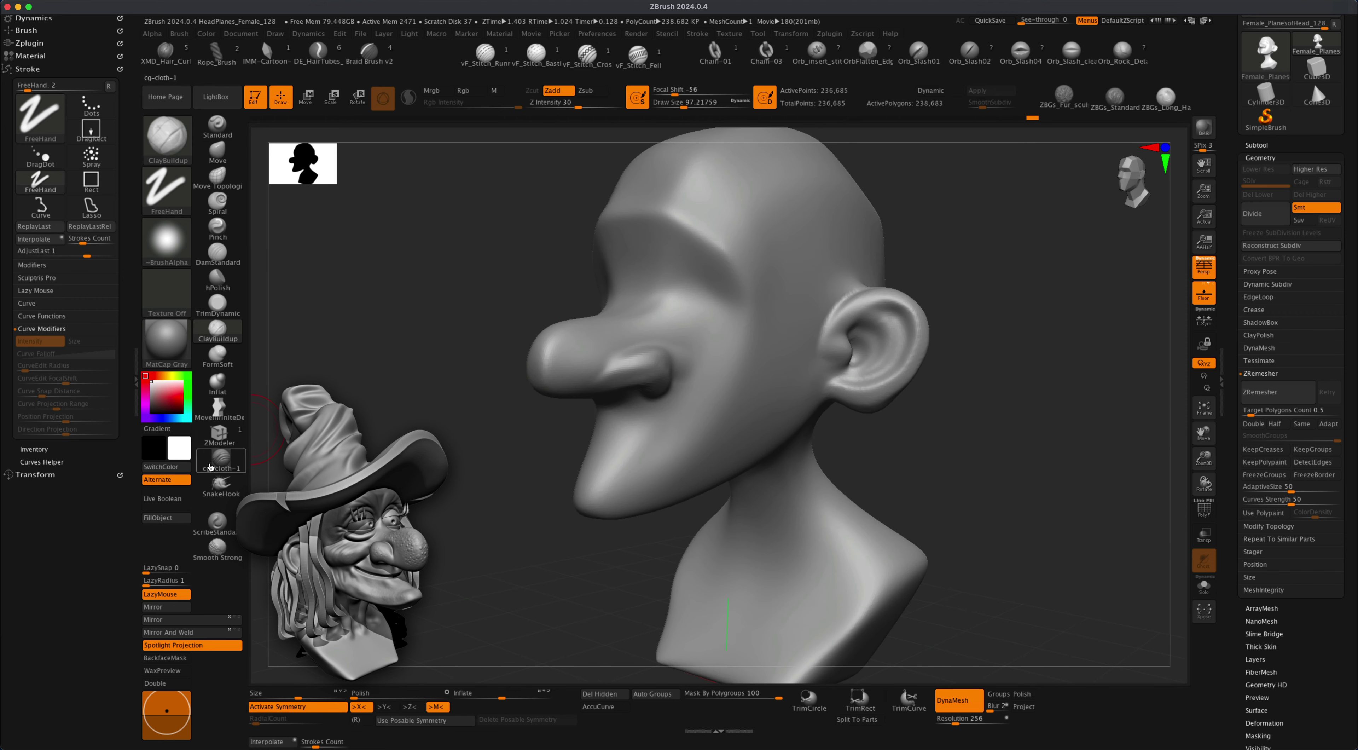
left_click(218, 382)
key("s")
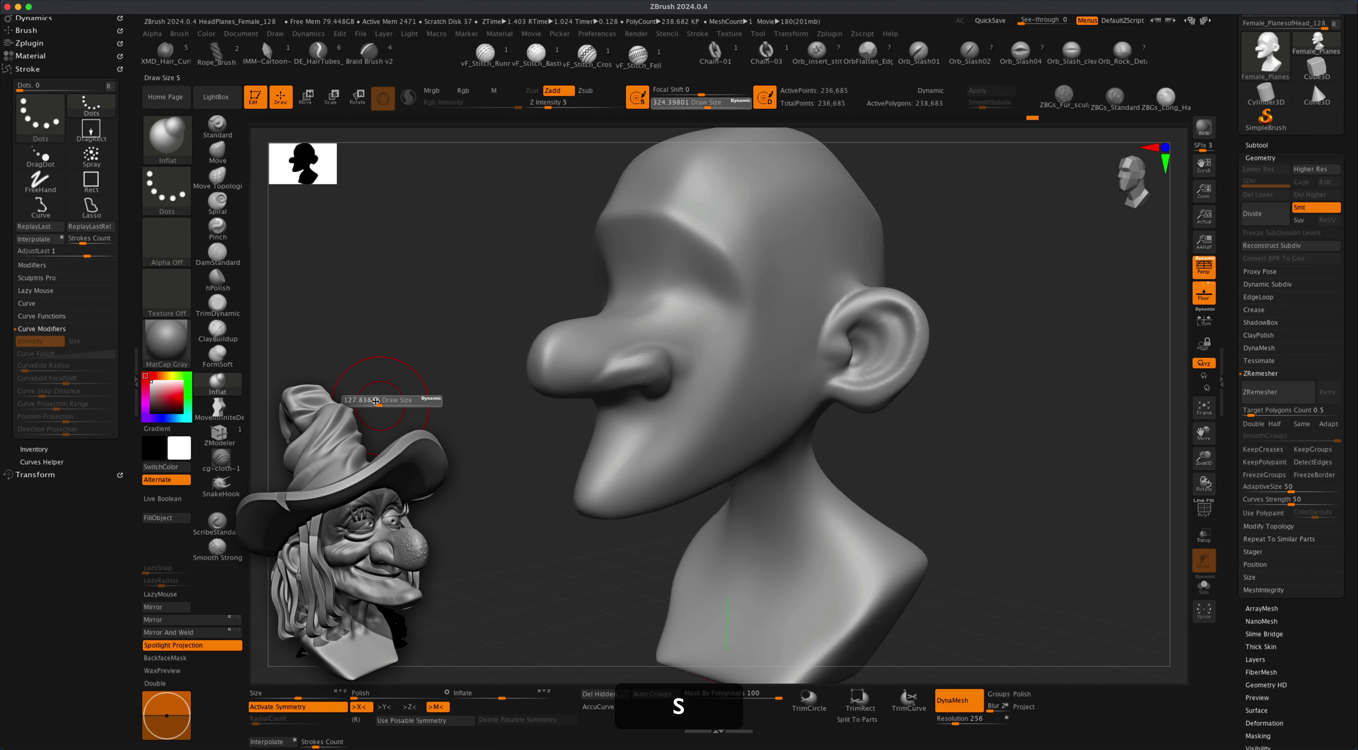
left_click_drag(375, 401, 375, 401)
key("s")
left_click_drag(484, 388, 492, 389)
mouse_move(575, 346)
left_mouse_down()
mouse_move(554, 352)
mouse_move(569, 375)
left_mouse_up()
left_click_drag(492, 455, 499, 444)
mouse_move(570, 363)
left_mouse_down()
mouse_move(539, 286)
mouse_move(564, 366)
left_mouse_up()
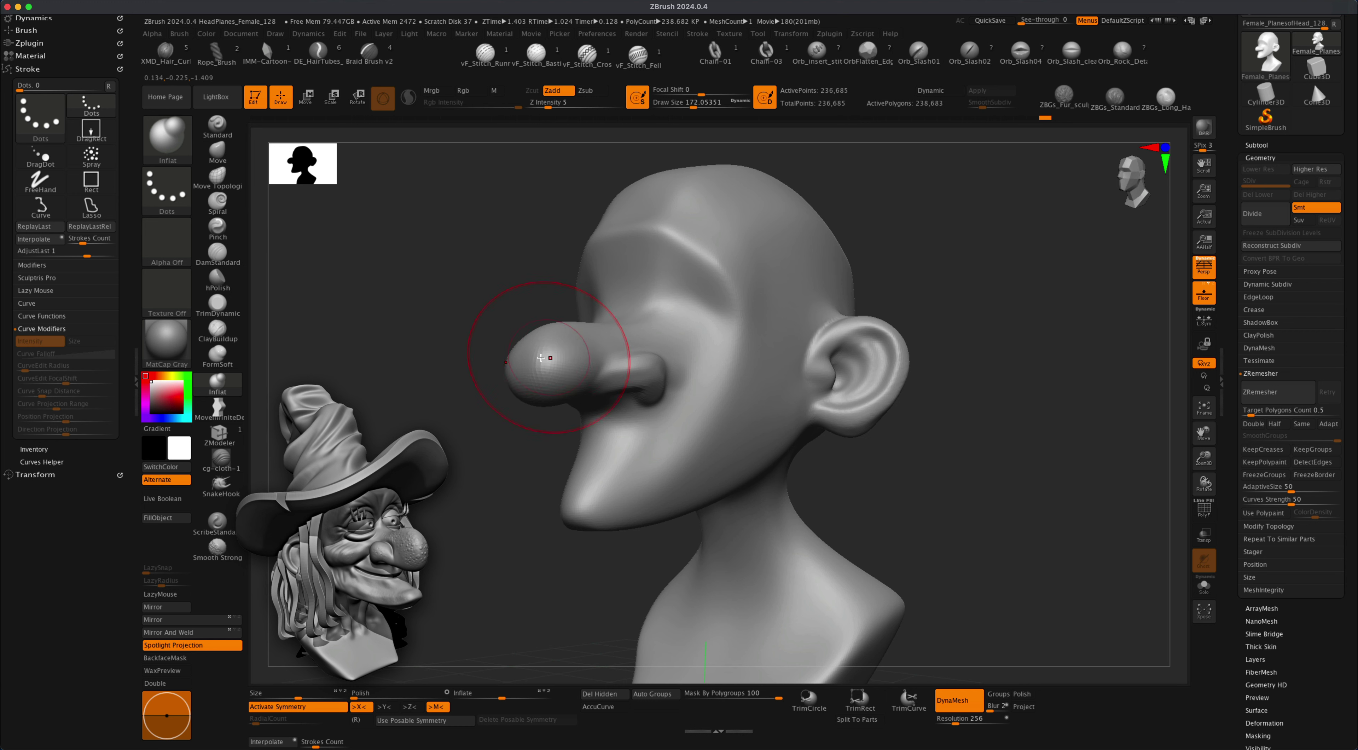
left_click_drag(466, 475, 479, 393)
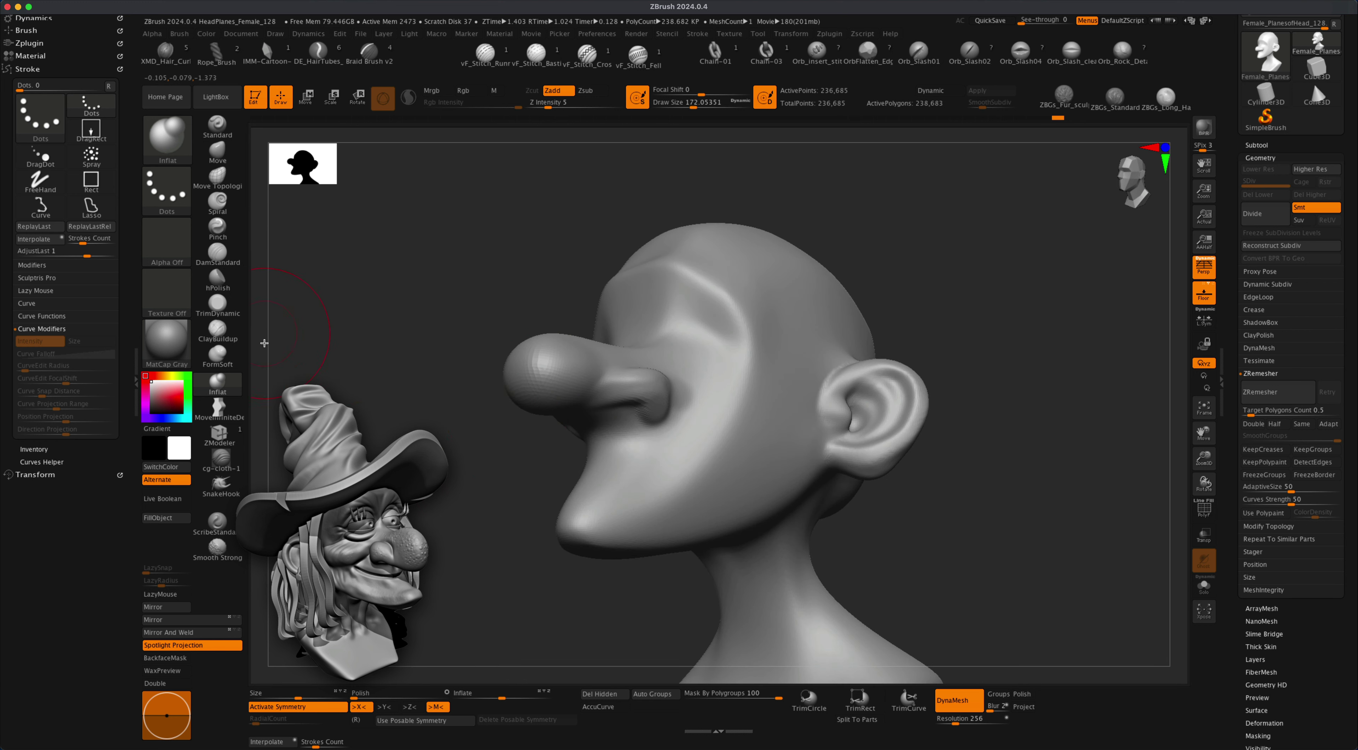
left_click_drag(363, 351, 453, 436, "super")
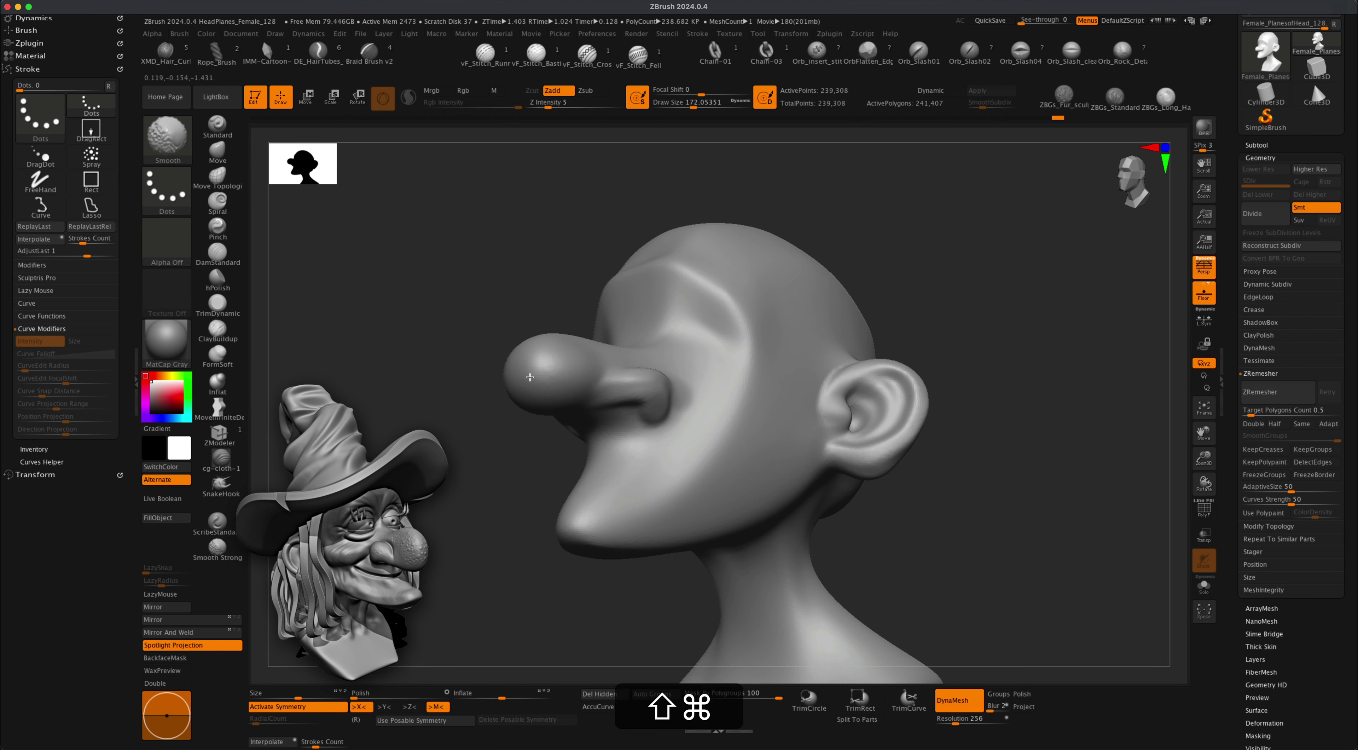
Build up the rim below the nostril wing with ClayBuildup at a draw size of about 74.
left_click(217, 331)
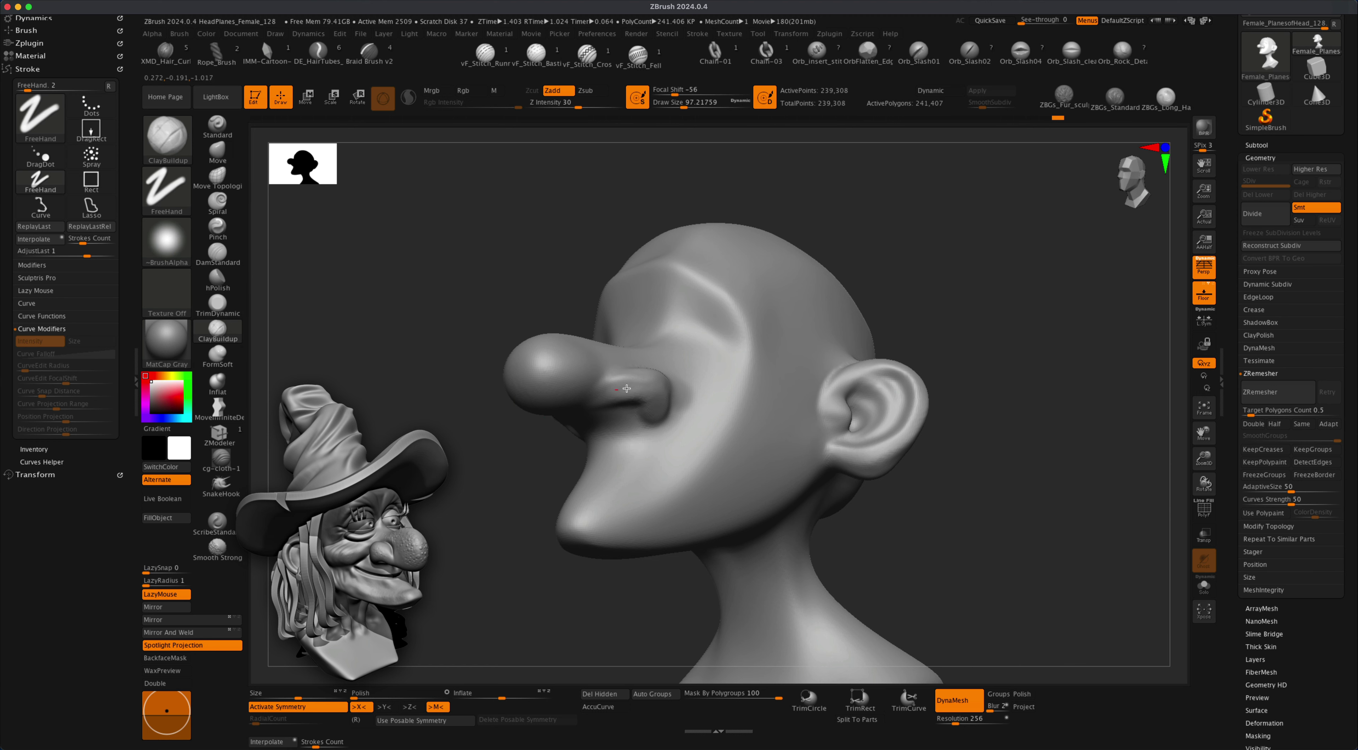
mouse_move(474, 500)
left_mouse_down()
mouse_move(477, 435)
mouse_move(487, 455)
left_mouse_up()
key("s")
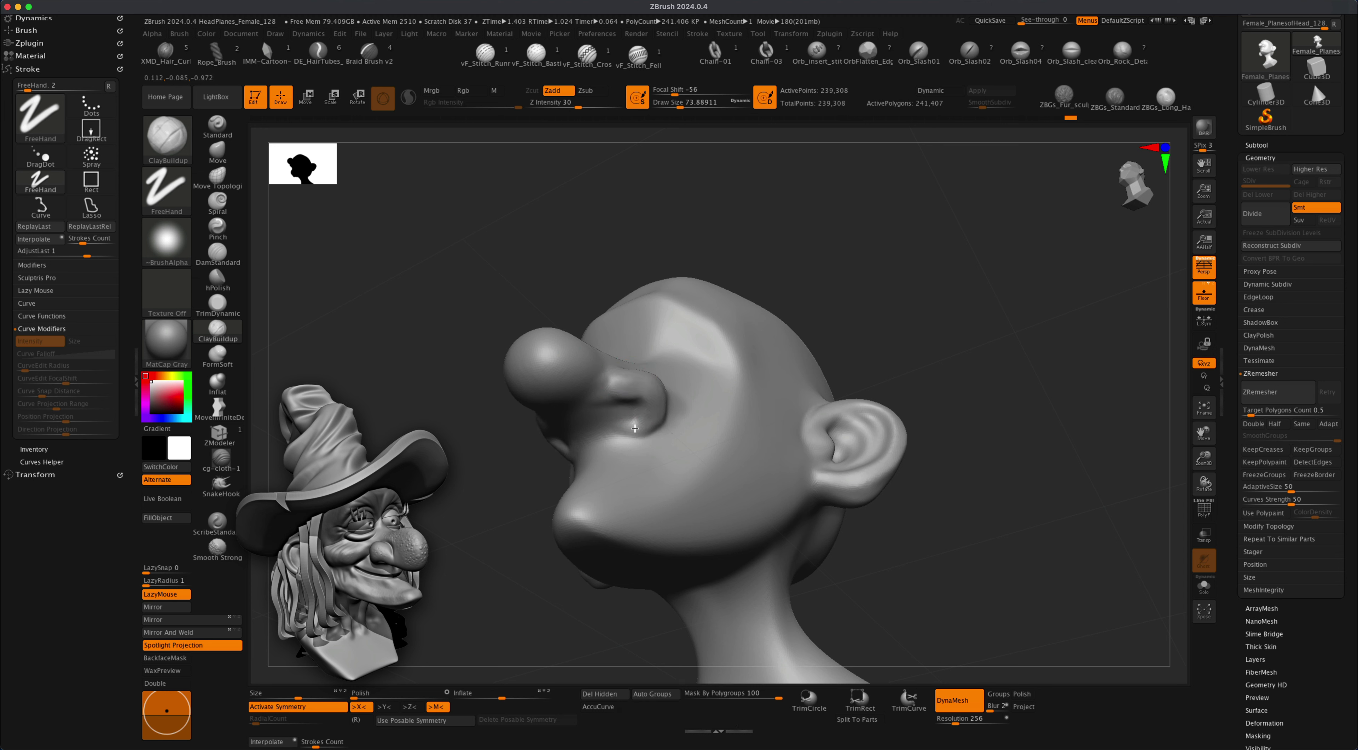
Puff up the nostril rim with the Inflat brush at a draw size of about 59, and enlarge the brush to about 90.
left_click(217, 384)
key("s")
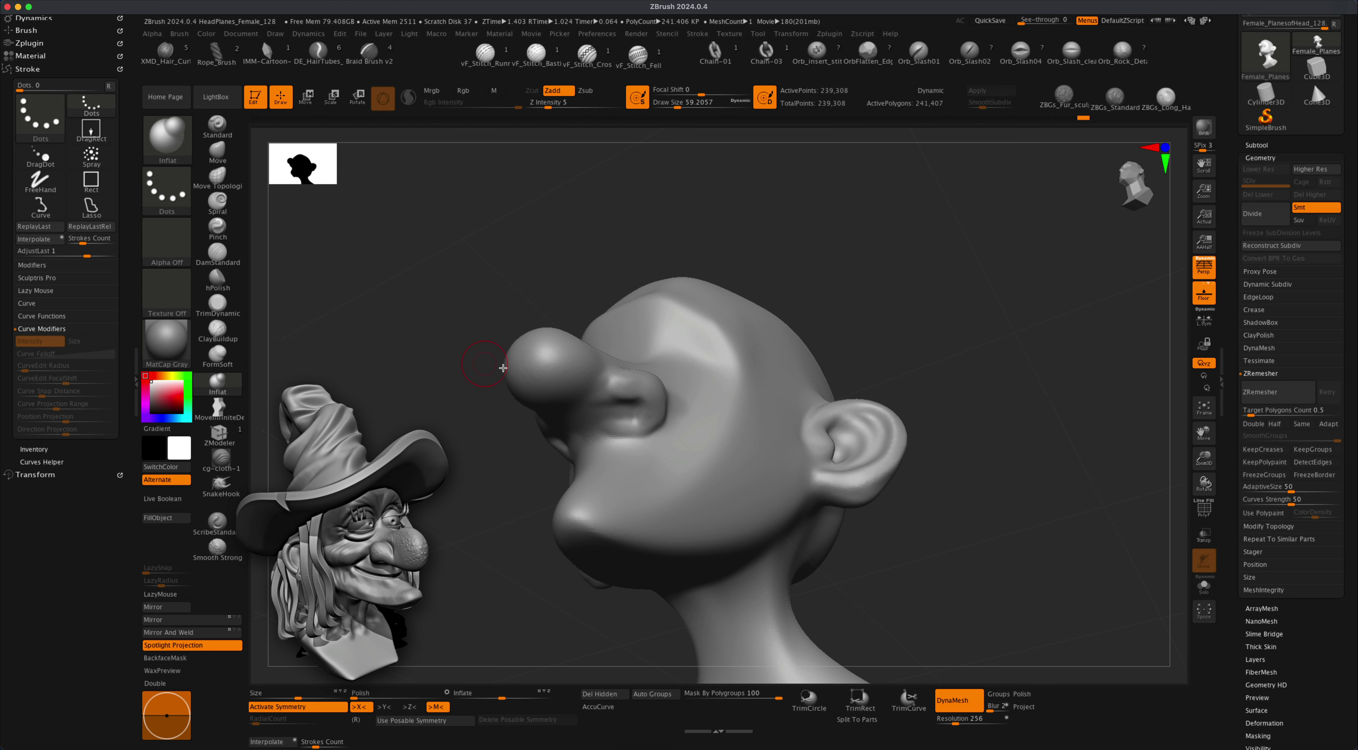
left_click_drag(618, 410, 614, 386)
key("s")
left_click_drag(484, 445, 490, 444)
Try inflating the nostril wing at a Z Intensity of about 27.
key("u")
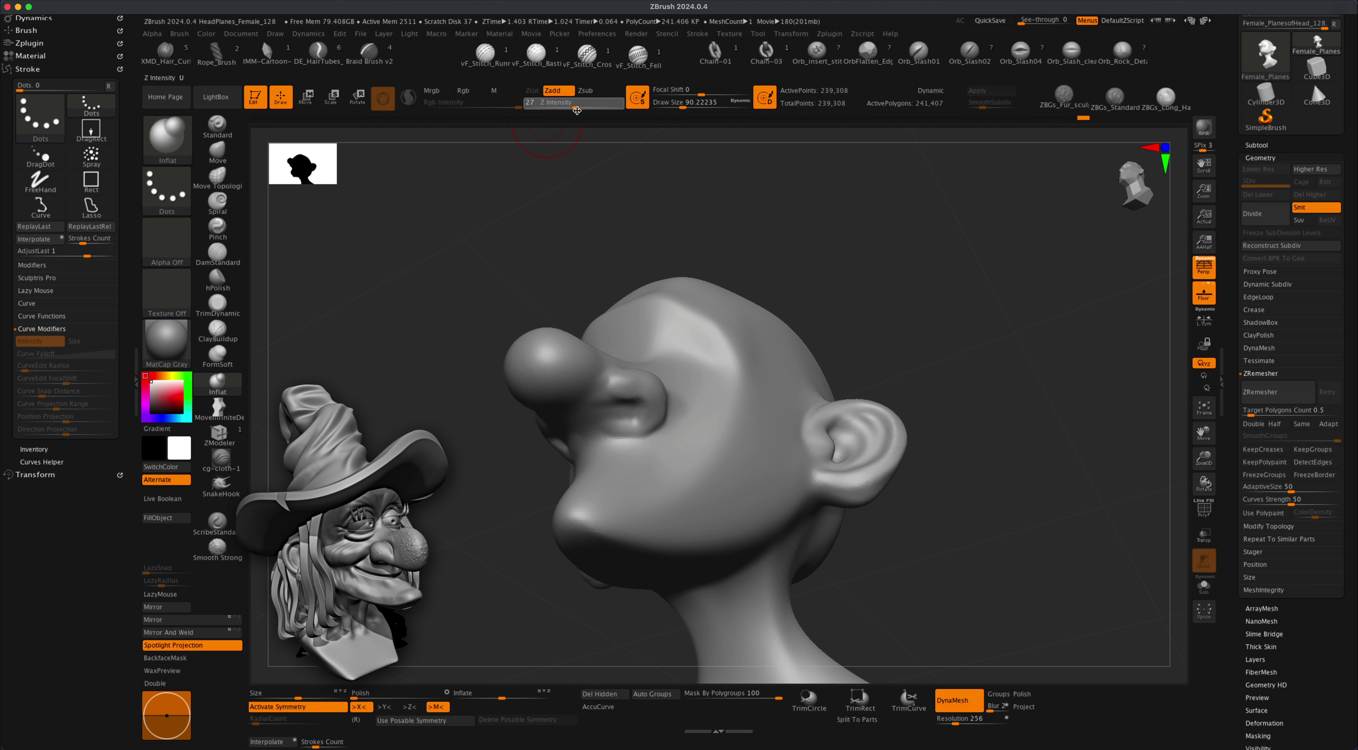
left_click_drag(619, 381, 622, 387)
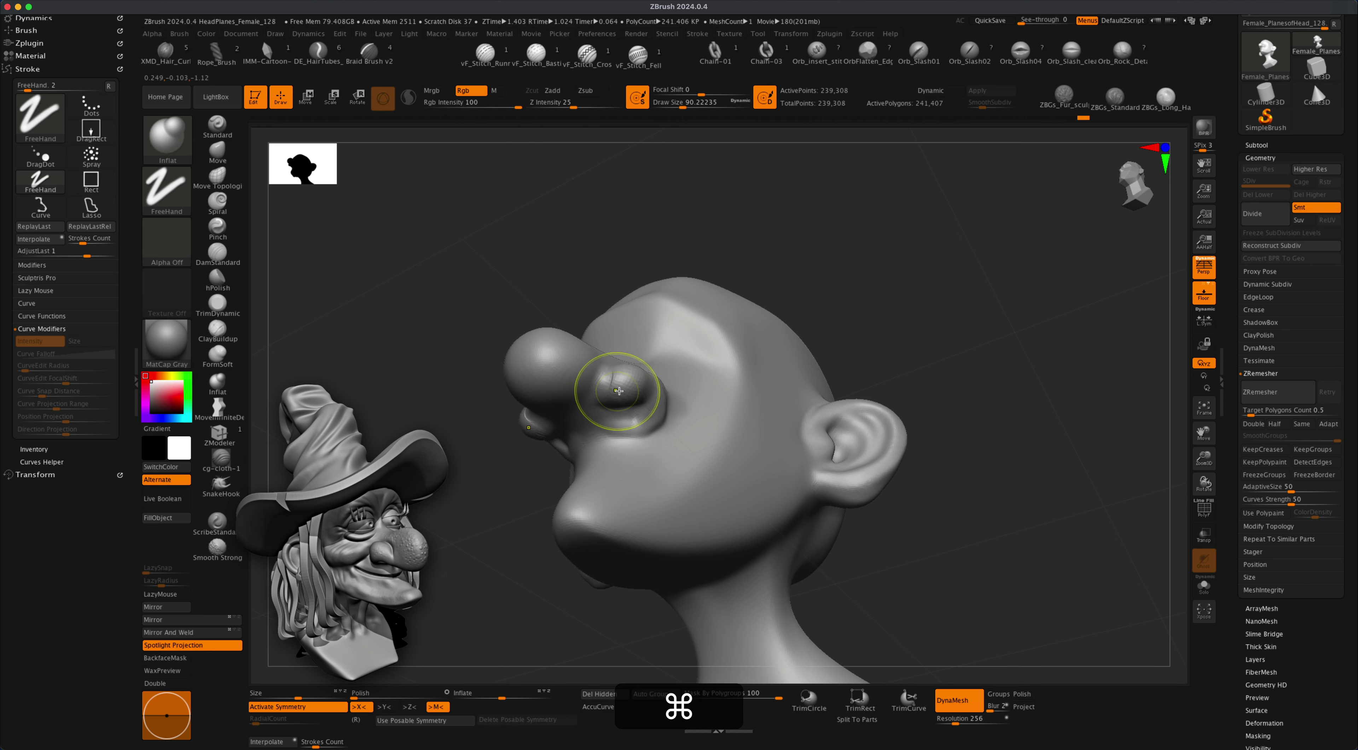
key("super+z")
Set the Inflat Z Intensity to 15 and swell the nostril wing and its rim.
key("u")
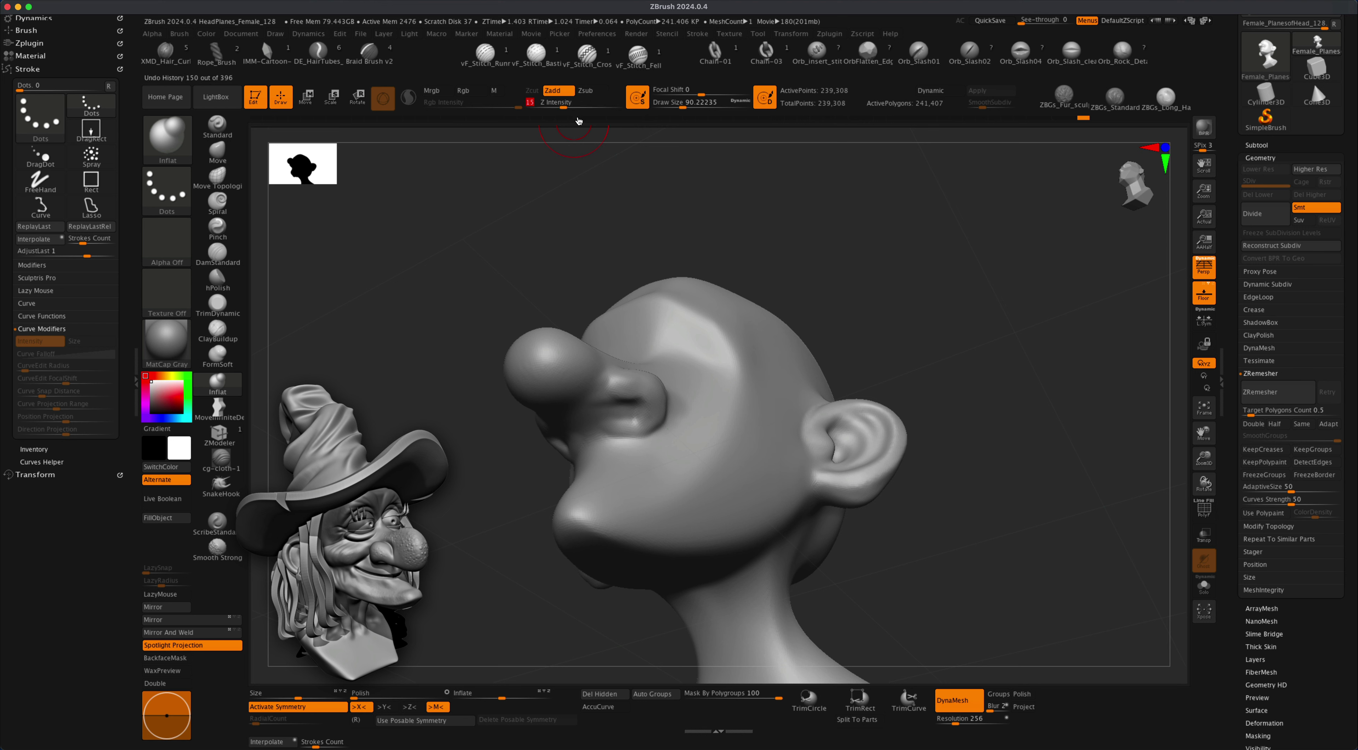
right_click_drag(632, 422, 651, 426)
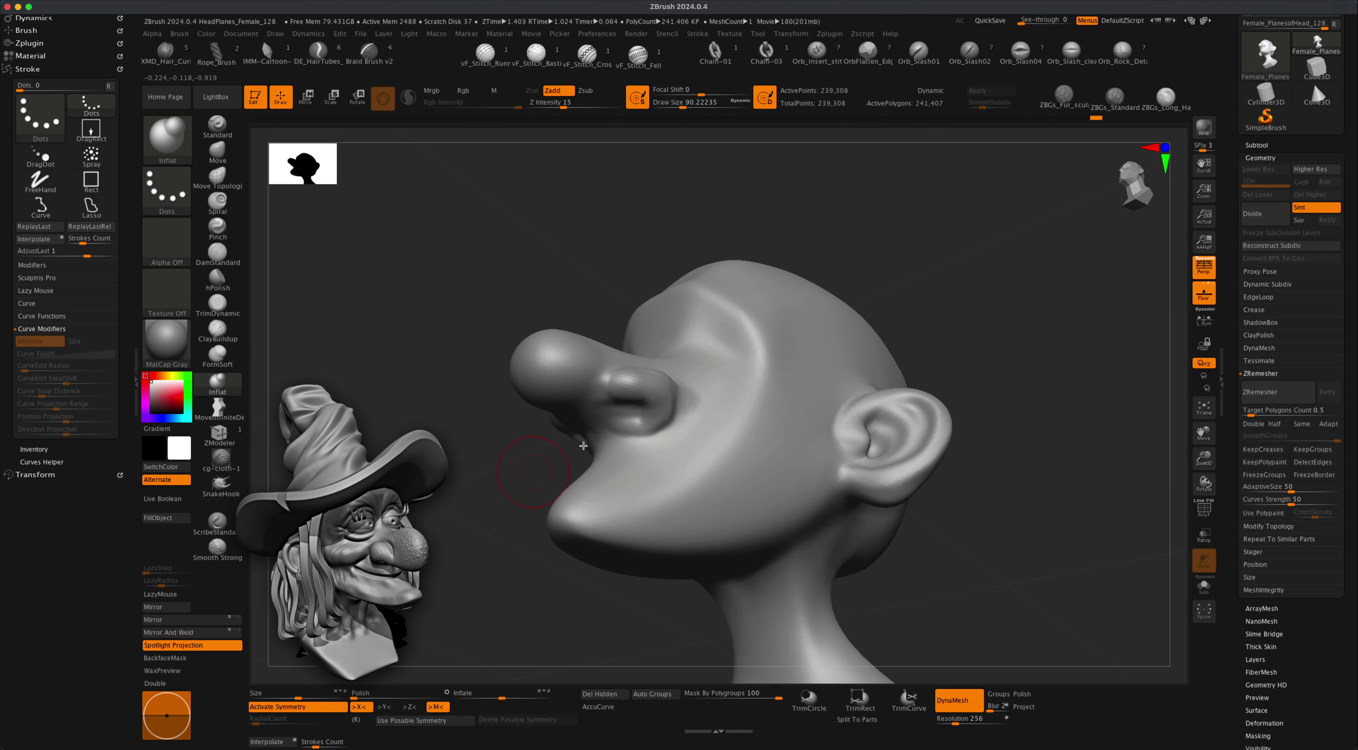
mouse_move(655, 402)
left_mouse_down()
mouse_move(630, 383)
mouse_move(660, 399)
left_mouse_up()
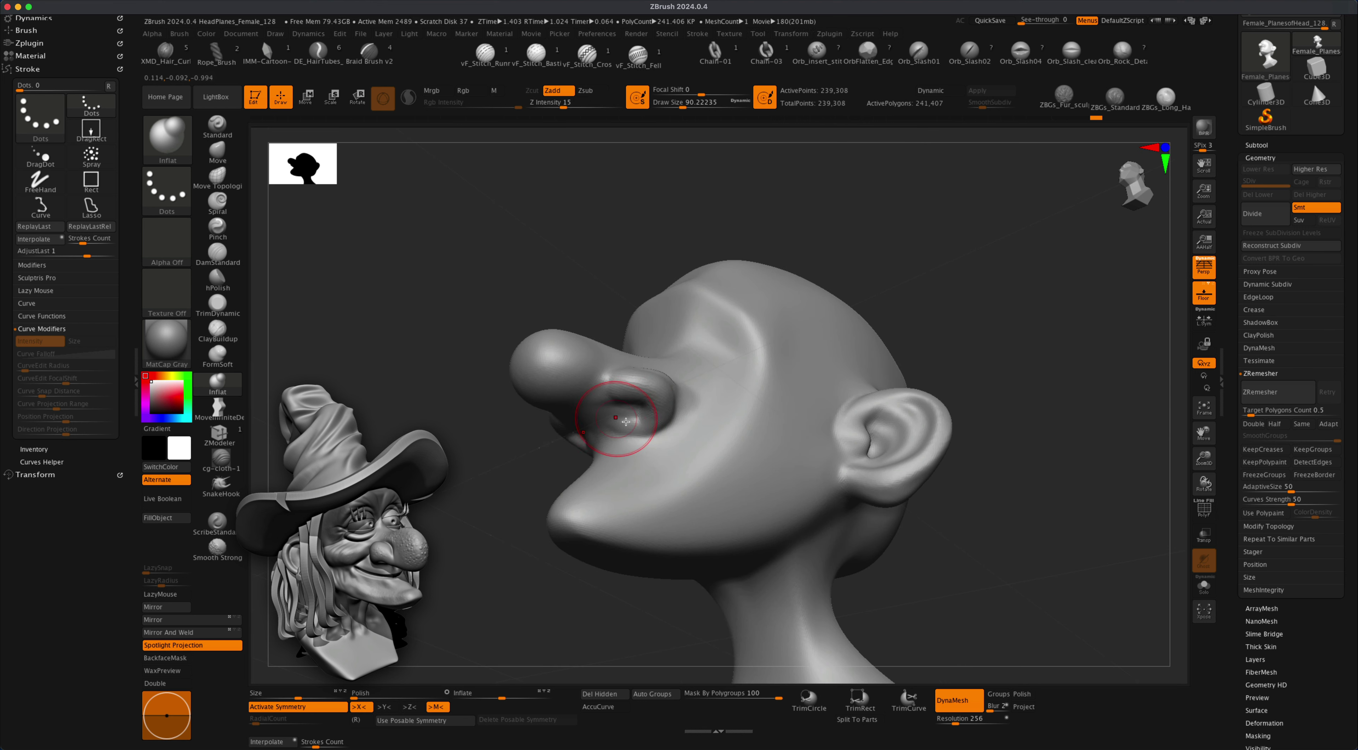
left_click_drag(615, 384, 595, 390)
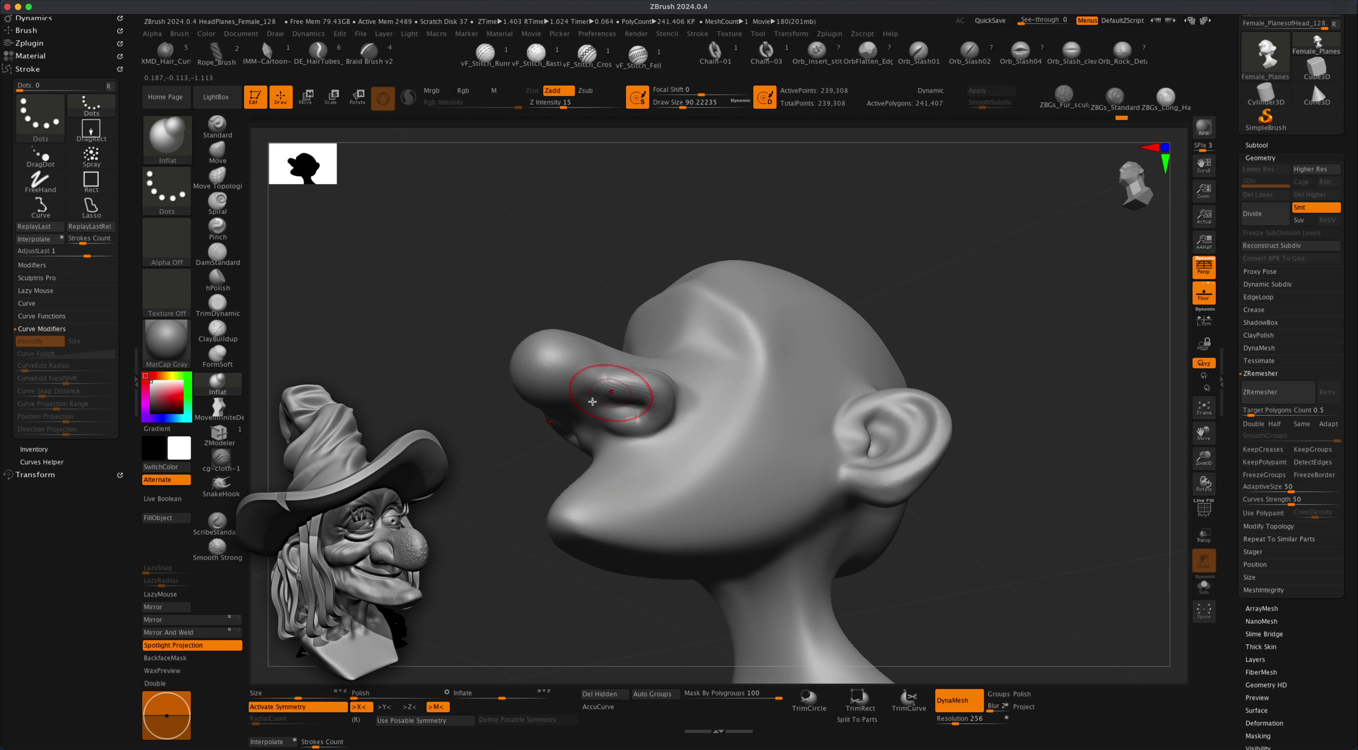
Hollow out the nostril opening from below with a smaller, inverted Inflat brush, then remesh and smooth around it.
mouse_move(454, 490)
left_mouse_down()
mouse_move(472, 422)
mouse_move(464, 442)
mouse_move(483, 456)
left_mouse_up()
key("s")
key("s")
left_click_drag(618, 421, 627, 415, "alt")
left_click_drag(673, 201, 725, 292, "super")
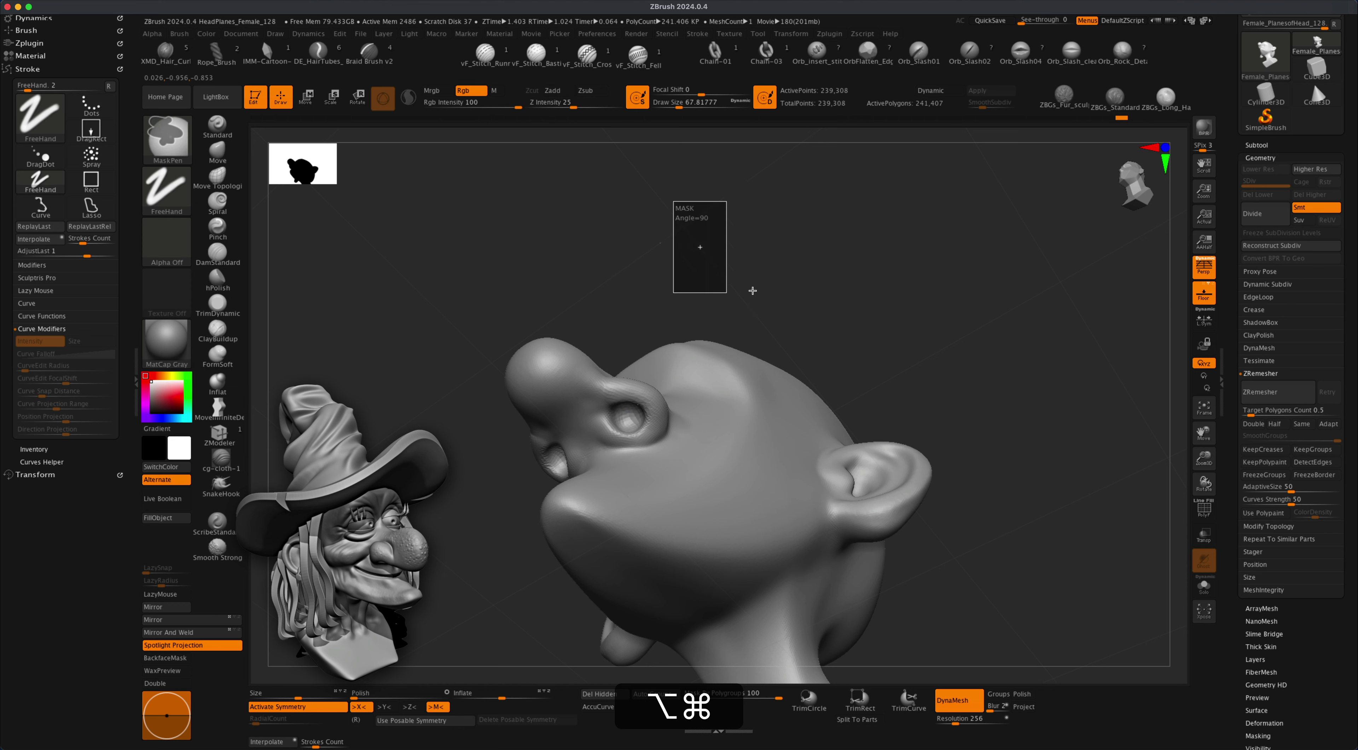
mouse_move(651, 422)
left_mouse_down("shift")
mouse_move(653, 406)
mouse_move(597, 398)
left_mouse_up("shift")
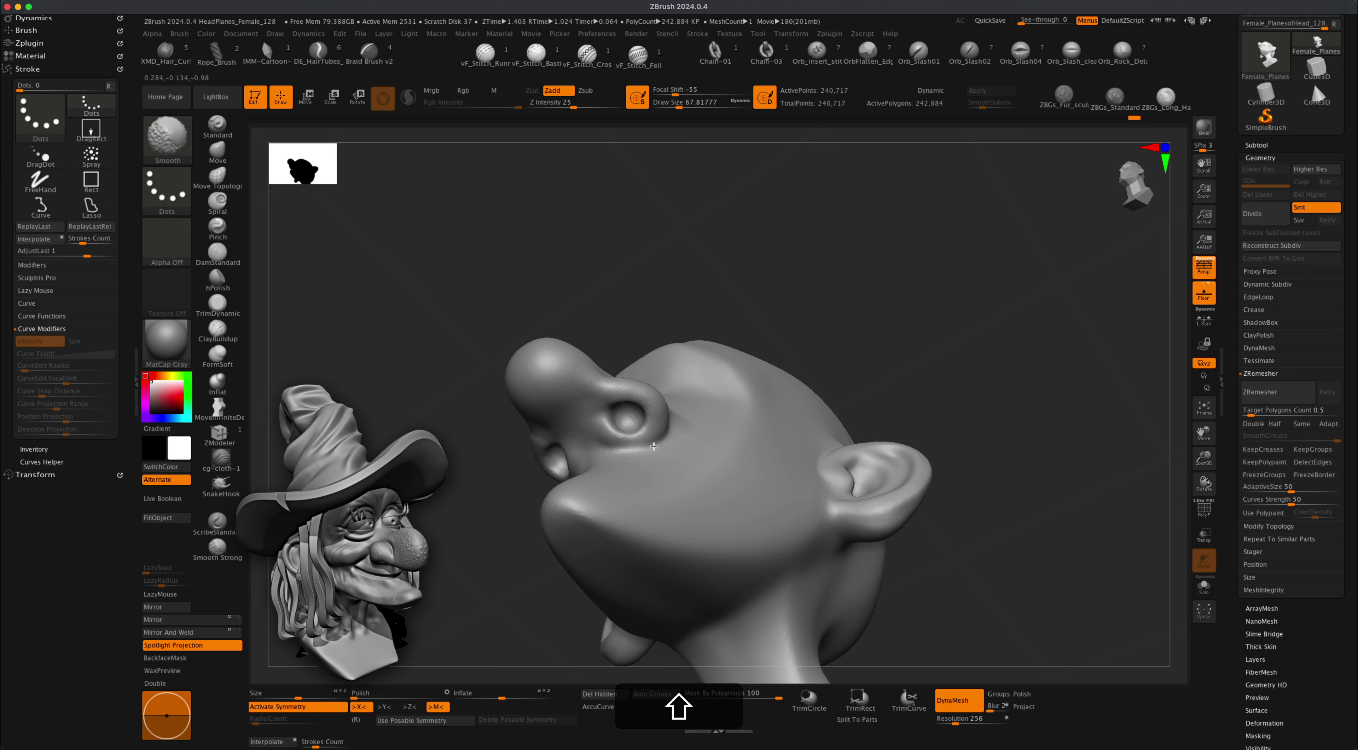
Adjust the lower edge of the nostril wing with the Move brush at draw sizes of about 128 and 112.
left_click_drag(730, 284, 776, 328)
left_click_drag(914, 407, 908, 391, "alt")
left_click(218, 153)
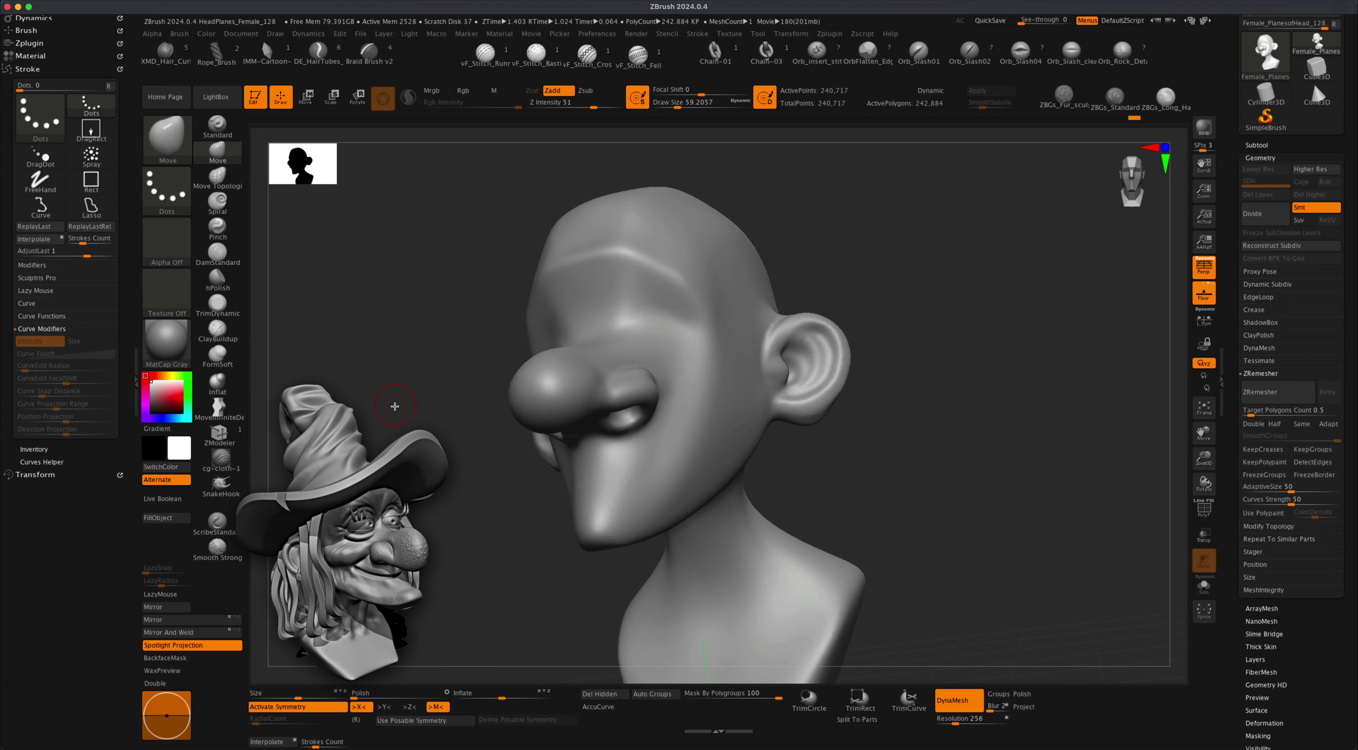
key("s")
left_click_drag(404, 406, 424, 407)
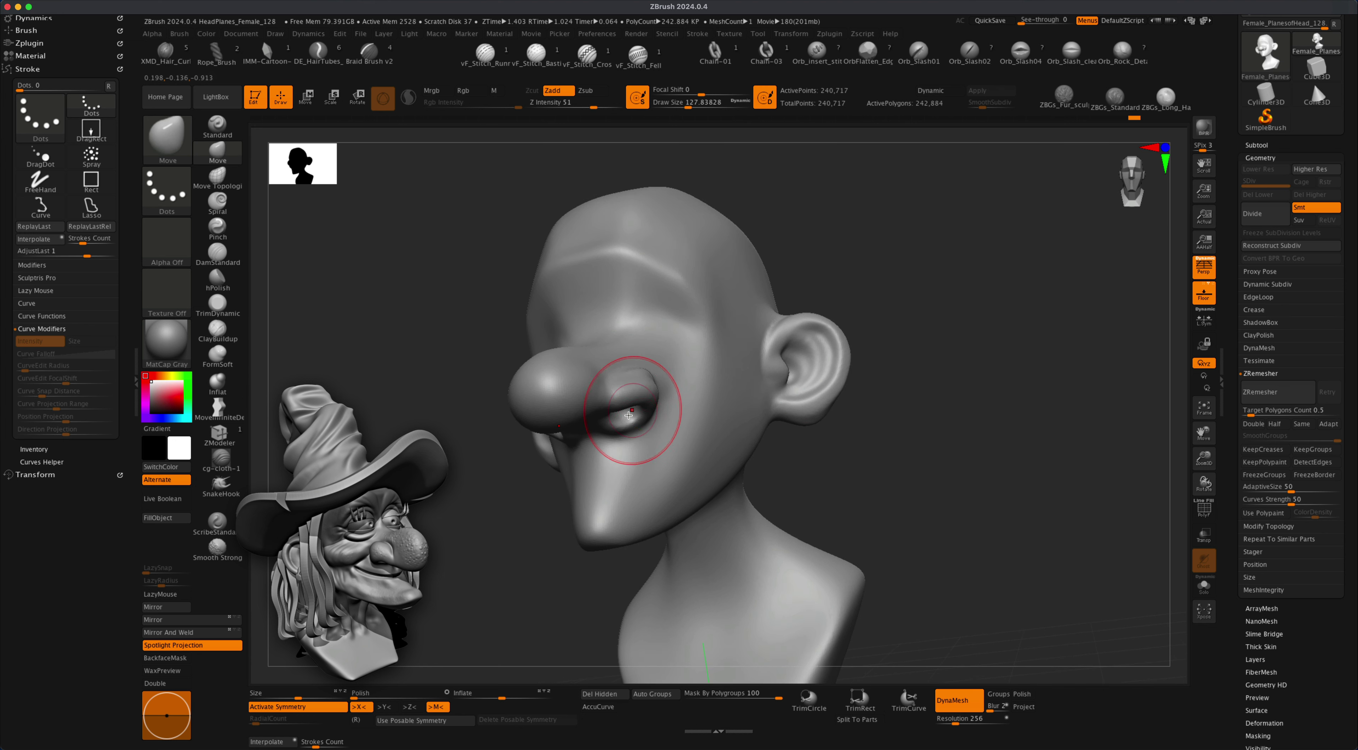
key("s")
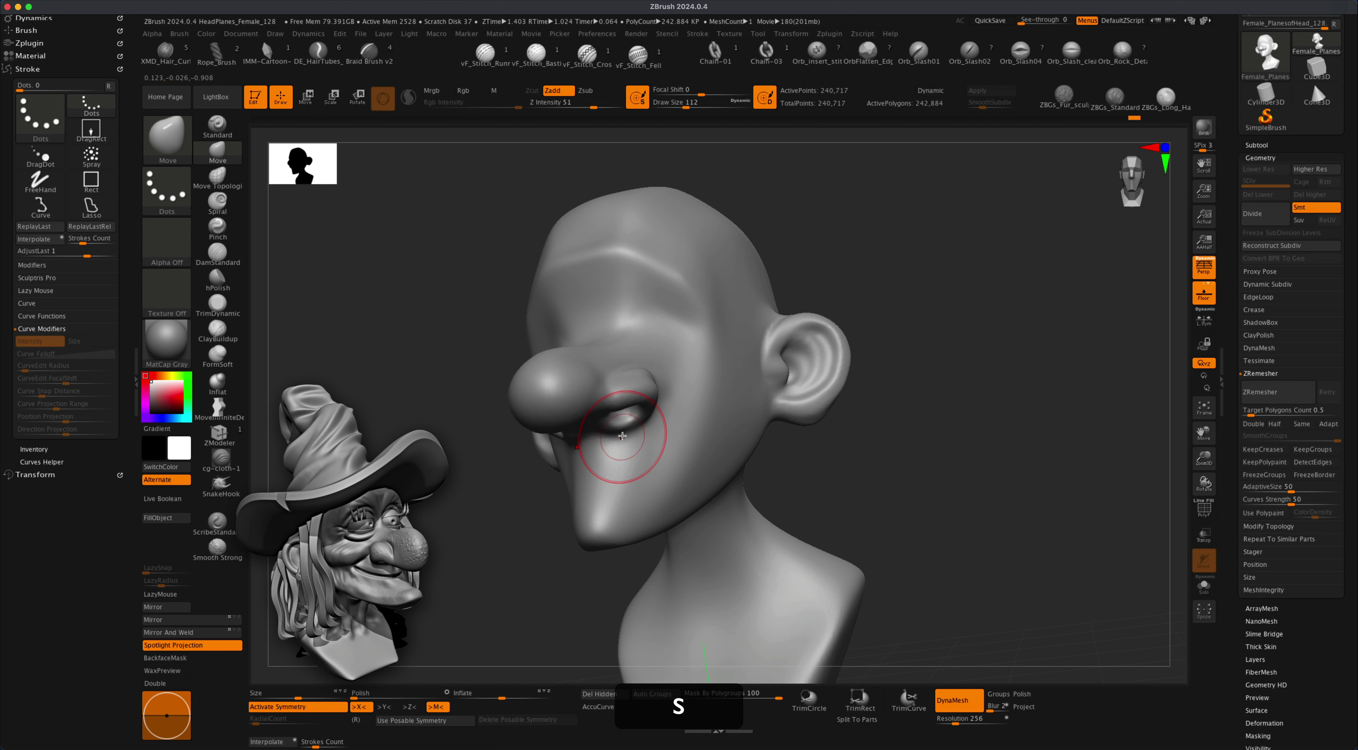
key("s")
left_click(636, 428)
Shape the nostril wing into a raised arch over the opening with the Move brush at a draw size of about 120.
key("s")
left_click_drag(502, 506, 504, 507)
left_click_drag(622, 437, 627, 416)
left_click_drag(497, 521, 622, 440)
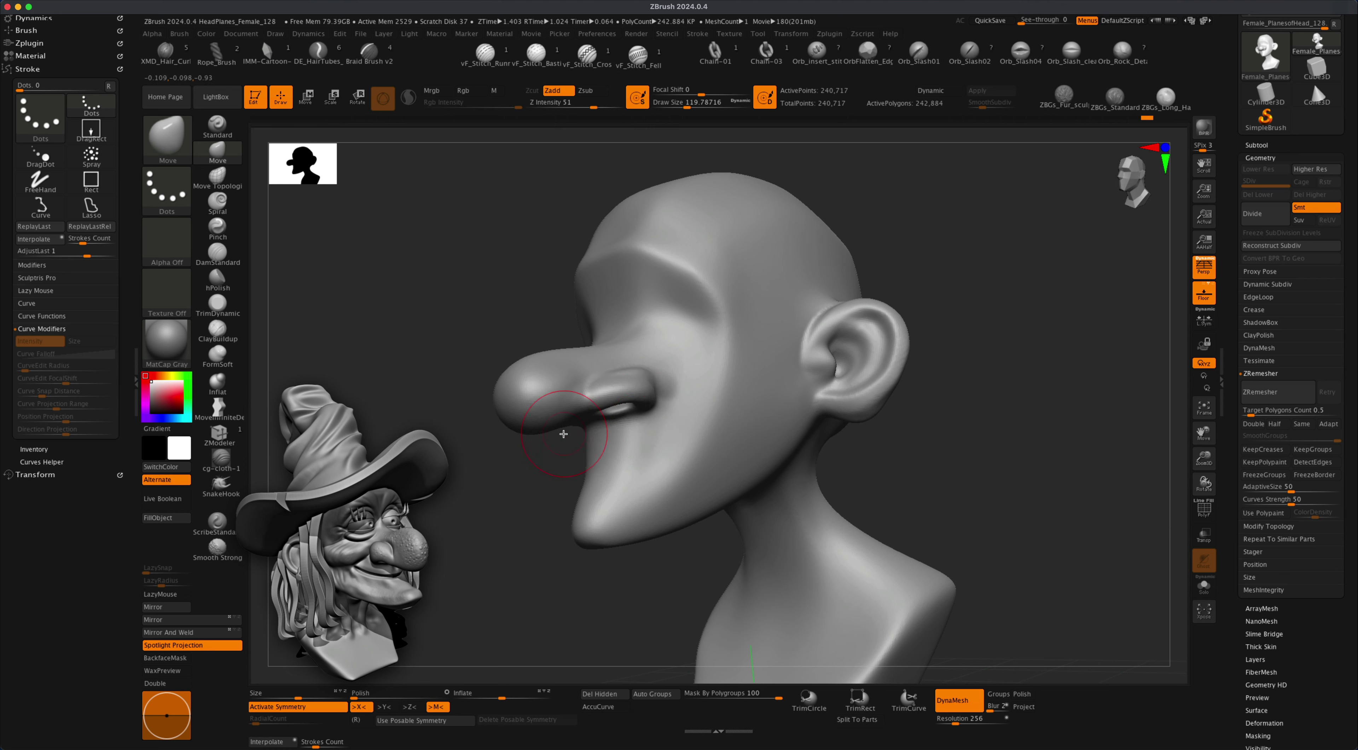
mouse_move(496, 495)
left_mouse_down()
mouse_move(539, 468)
mouse_move(611, 366)
mouse_move(624, 405)
left_mouse_up()
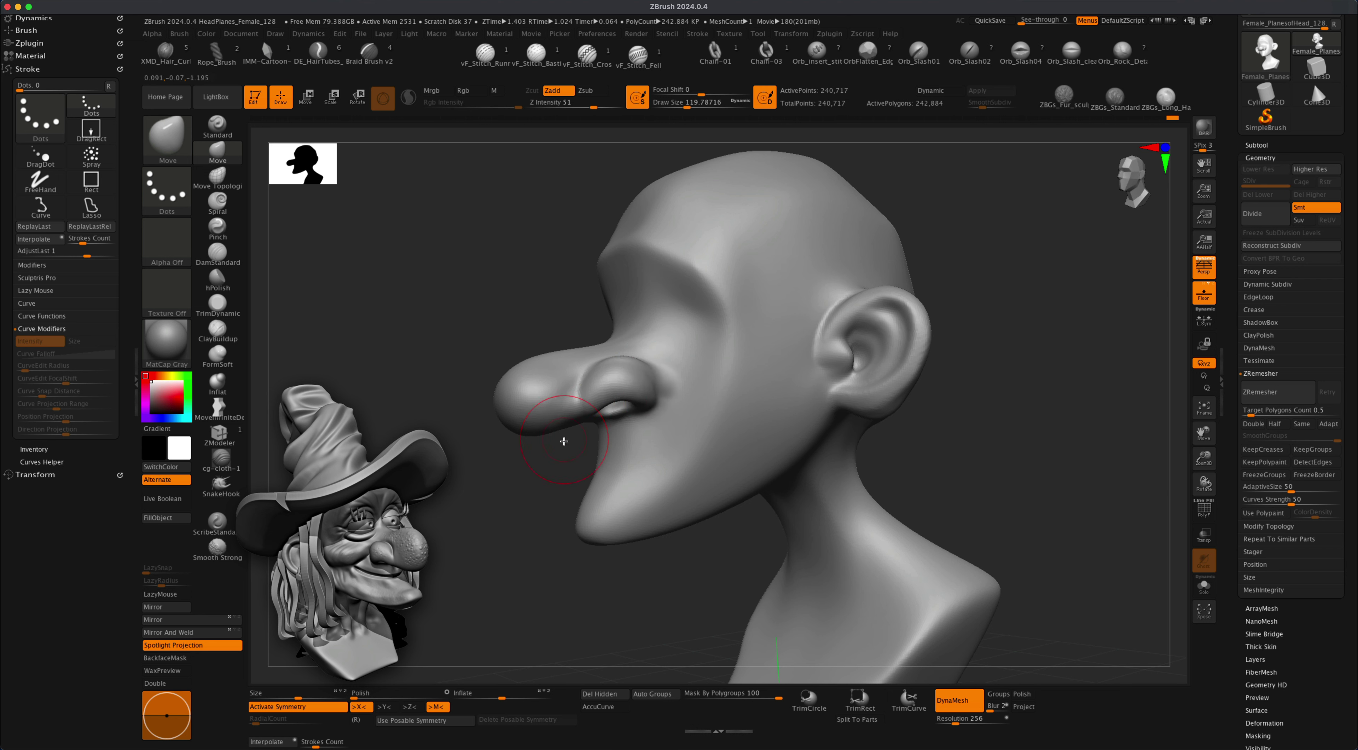
left_click_drag(563, 449, 537, 472, "alt")
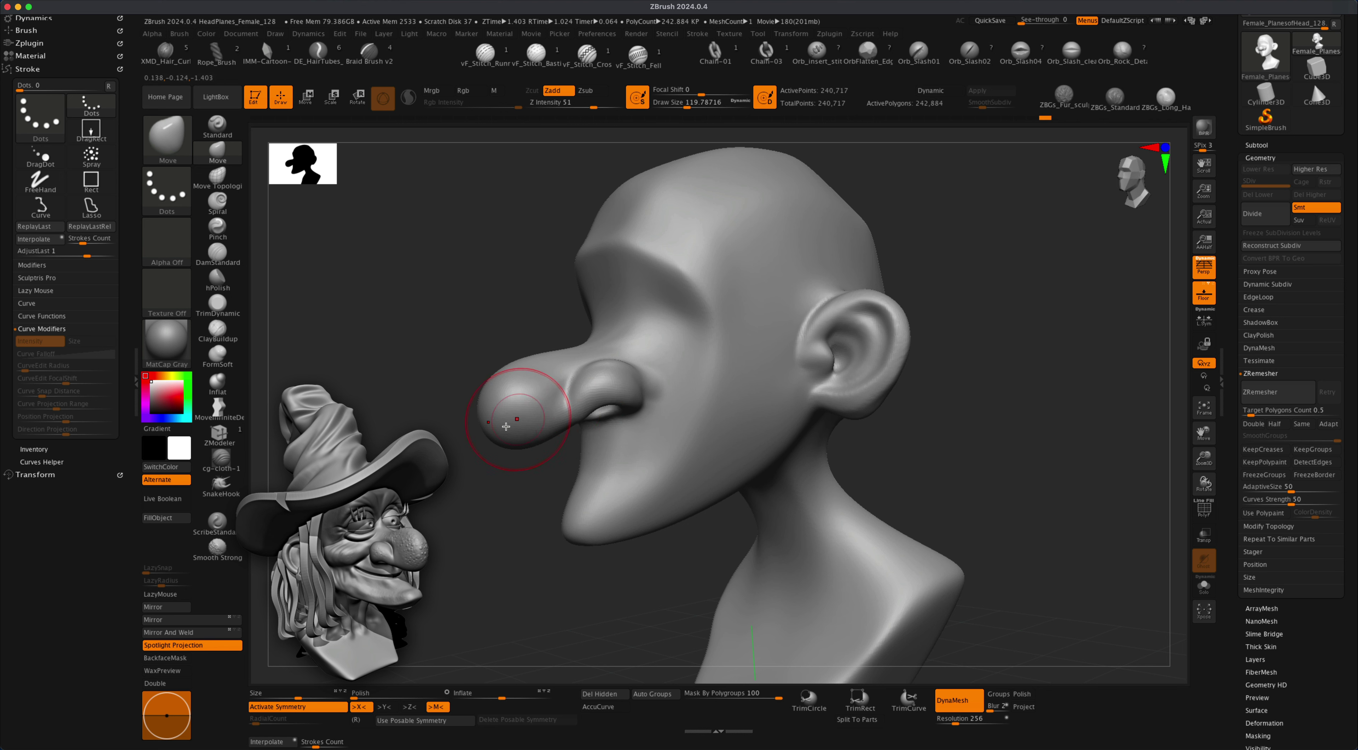
Enlarge and round out the nose tip with the Move brush at a draw size of about 167.
left_click_drag(335, 283, 394, 288)
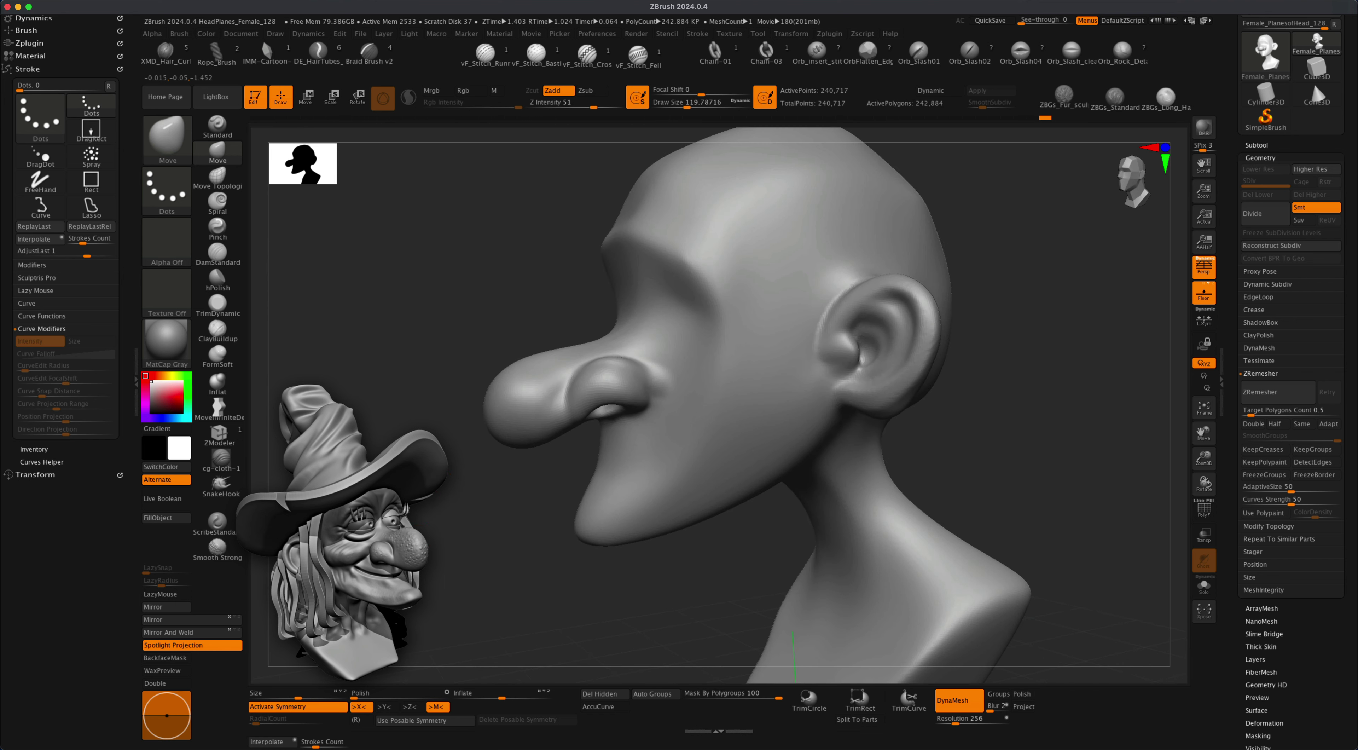
key("s")
left_click_drag(477, 392, 492, 389)
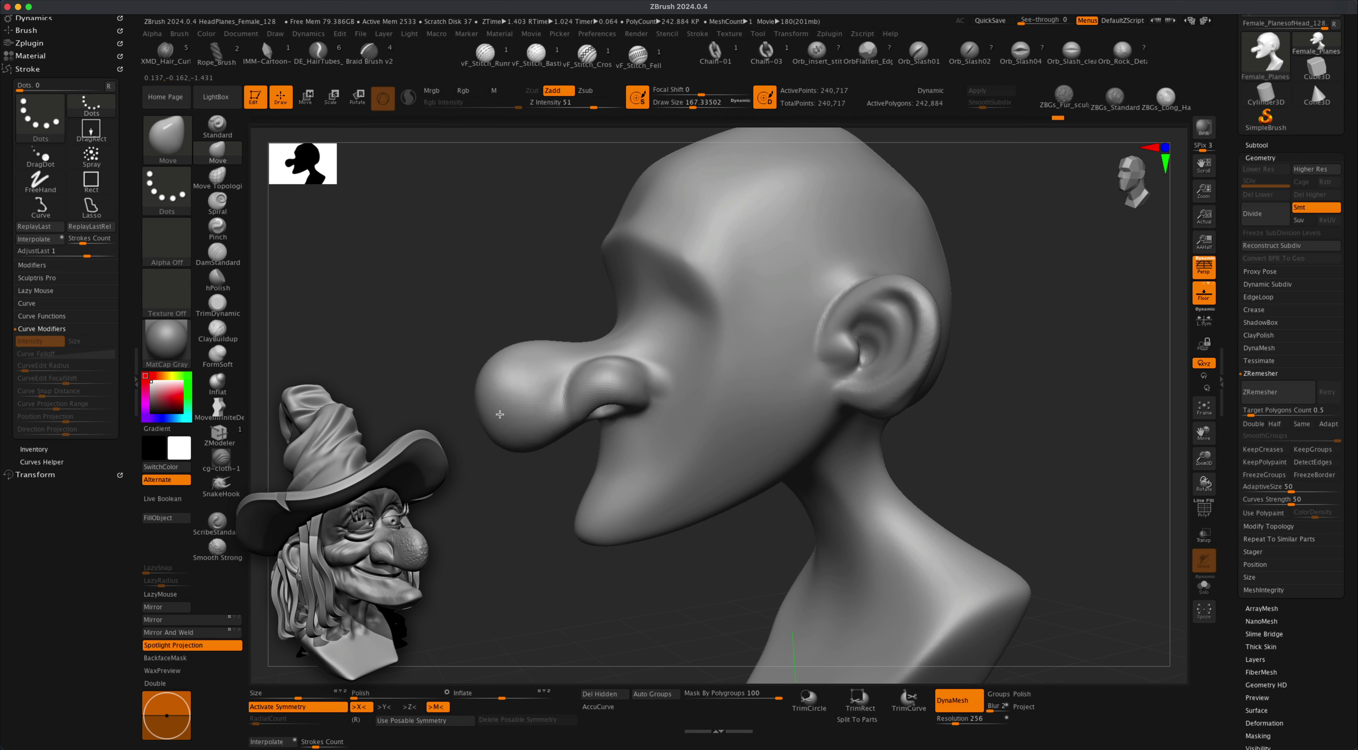
left_click_drag(502, 488, 589, 357, "alt")
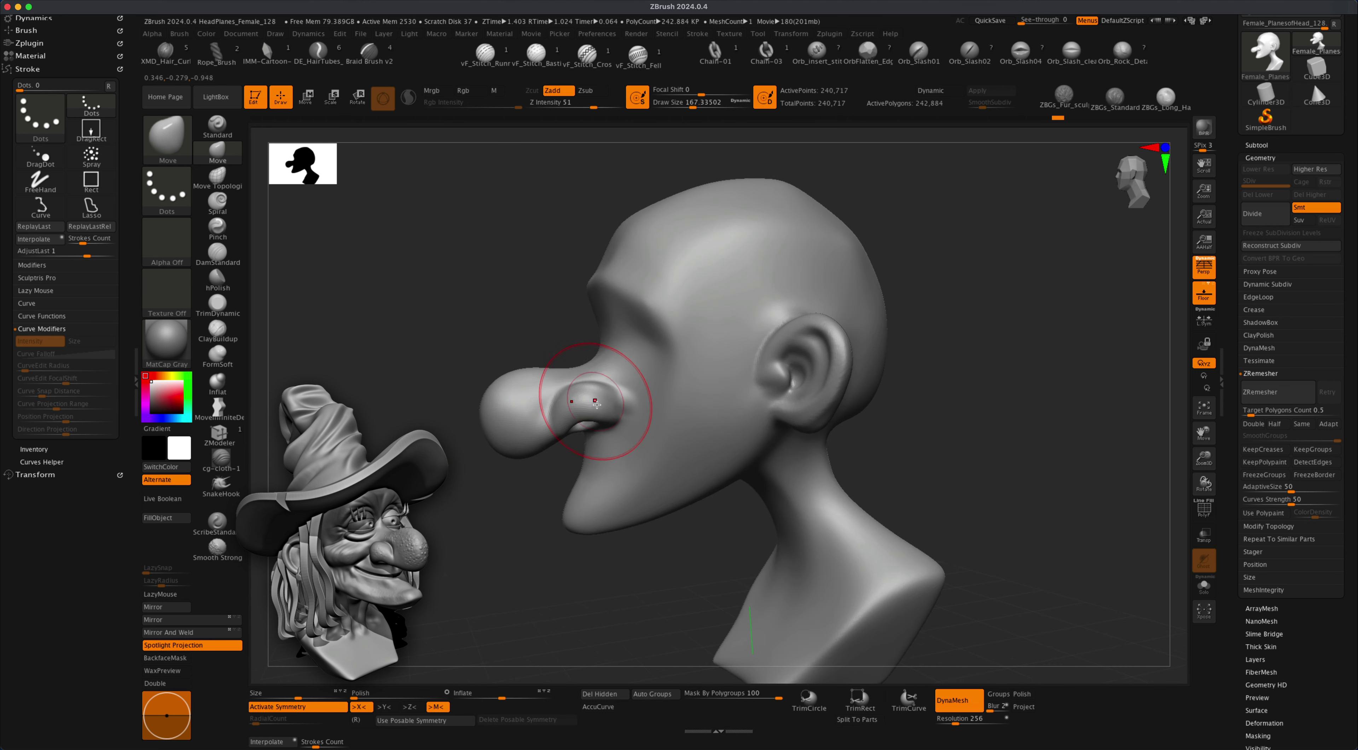
Refine the transition between nose tip, bridge and nostril wing with the Move brush at draw sizes of about 81 and 197.
key("s")
mouse_move(507, 510)
left_mouse_down()
mouse_move(494, 509)
mouse_move(570, 490)
left_mouse_up()
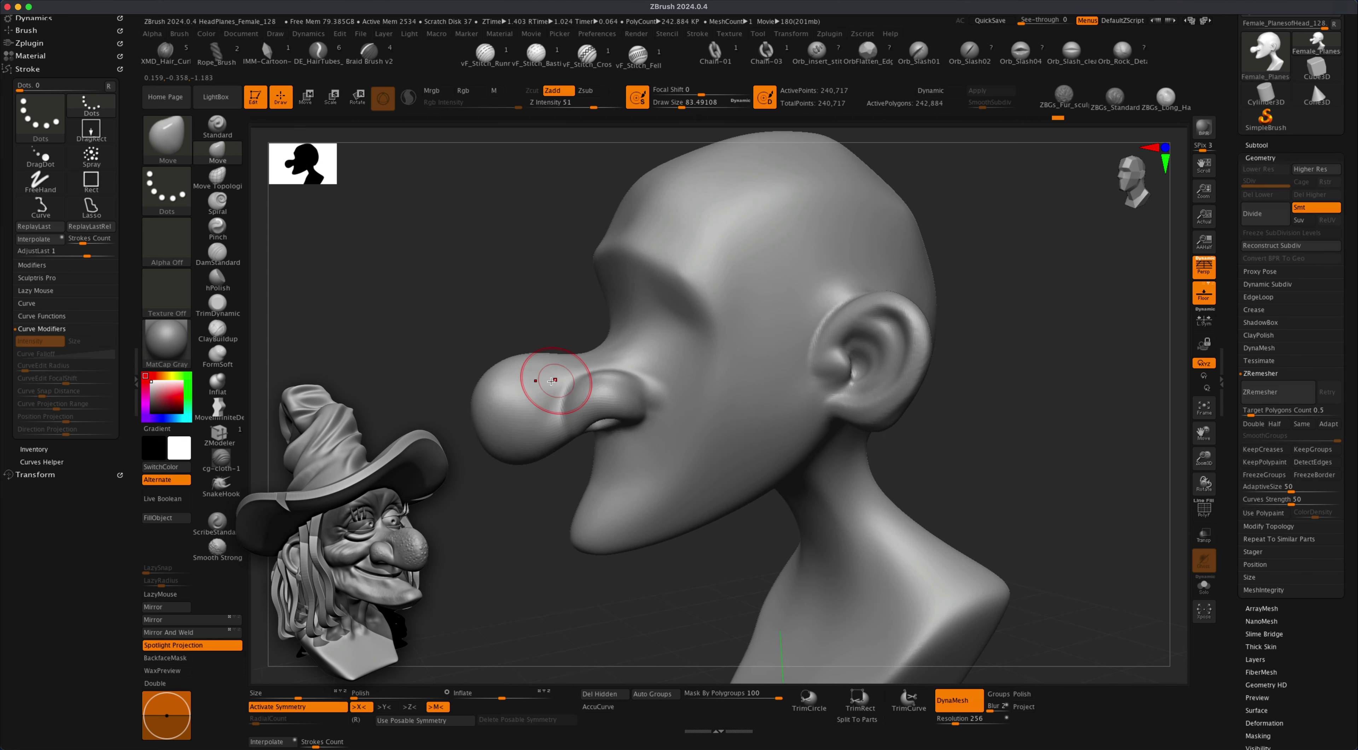
key("s")
mouse_move(482, 321)
left_mouse_down()
mouse_move(518, 317)
mouse_move(487, 306)
mouse_move(508, 302)
mouse_move(490, 302)
mouse_move(578, 336)
left_mouse_up()
key("s")
key("s")
left_click_drag(520, 371, 509, 366)
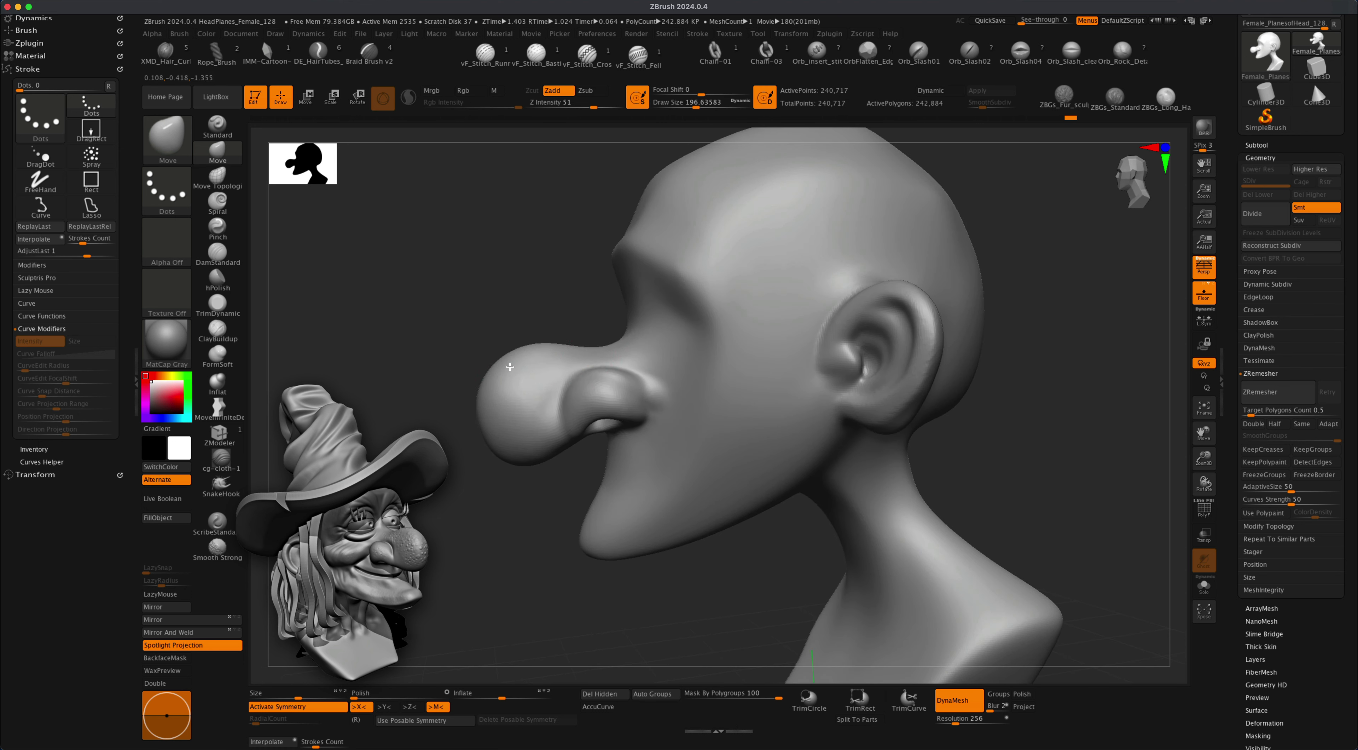
Pull the chin forward into a rounded, jutting shape with the Move brush at a draw size of about 158.
left_click_drag(477, 514, 476, 483, "alt")
key("s")
left_click_drag(526, 584, 529, 584)
mouse_move(576, 525)
left_mouse_down()
mouse_move(567, 512)
mouse_move(577, 531)
mouse_move(523, 540)
left_mouse_up()
key("s")
left_click_drag(571, 498, 553, 496)
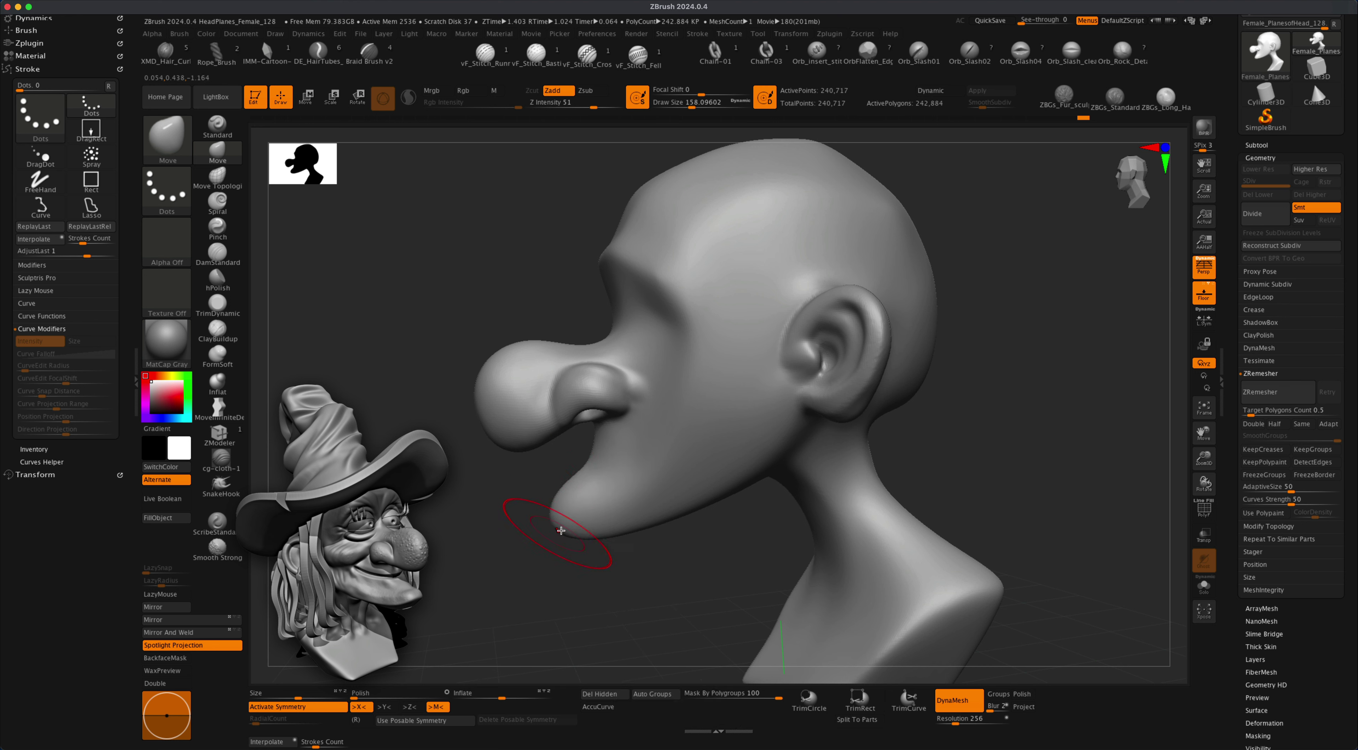
left_click_drag(538, 558, 572, 552, "alt")
left_click_drag(693, 475, 664, 478)
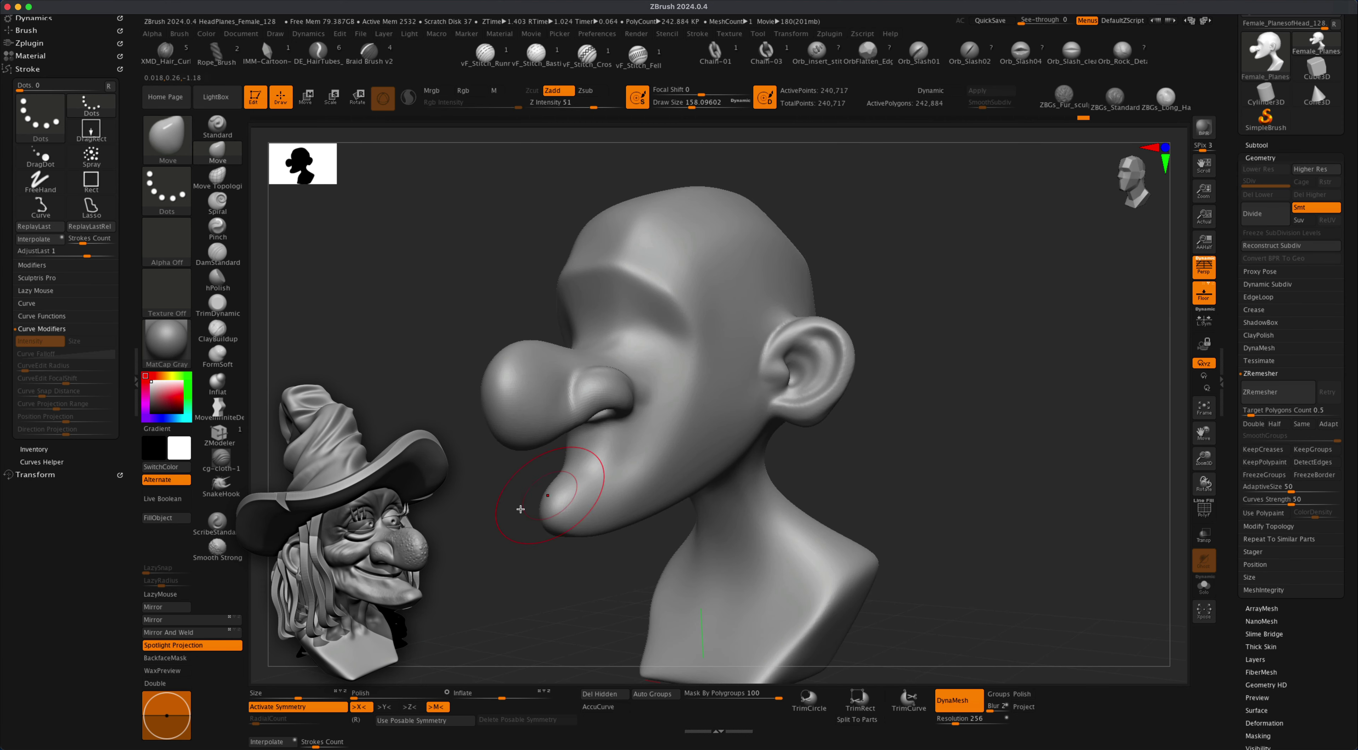
Carve a smile crease beside the nostril wing down into the cheek with DamStandard at a draw size of 112.
mouse_move(520, 509)
left_mouse_down("alt")
mouse_move(485, 530)
mouse_move(455, 521)
mouse_move(456, 538)
mouse_move(480, 531)
mouse_move(440, 539)
mouse_move(454, 510)
mouse_move(418, 519)
mouse_move(443, 519)
left_mouse_up("alt")
left_click(217, 256)
key("s")
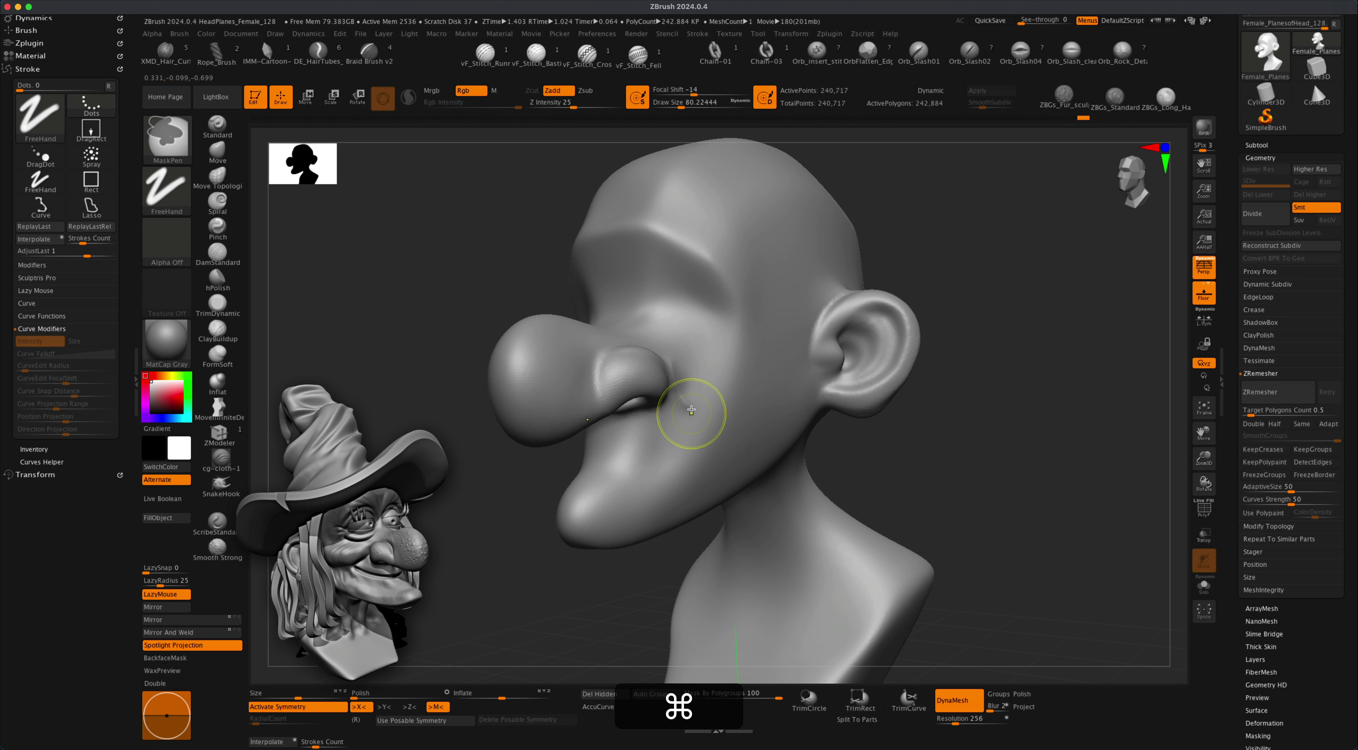
key("super+z")
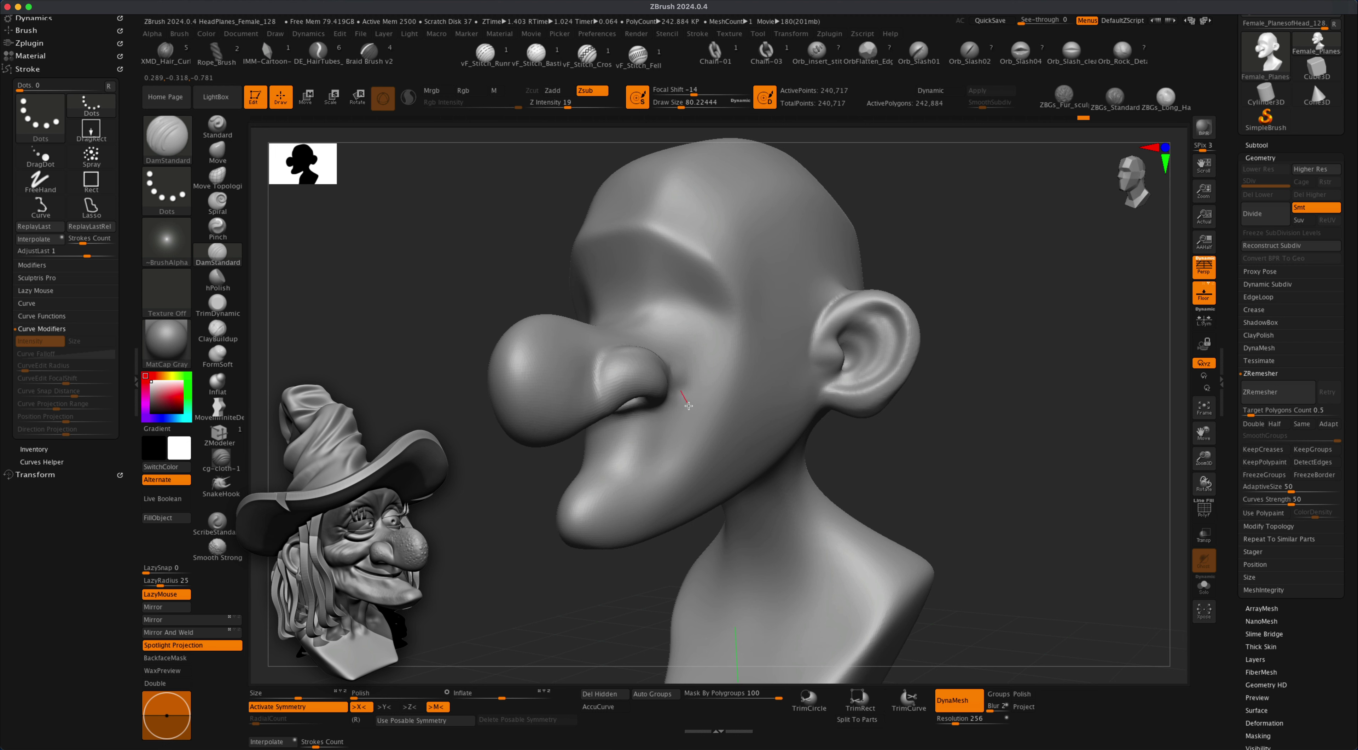
key("super+z")
key("s")
left_click(486, 505)
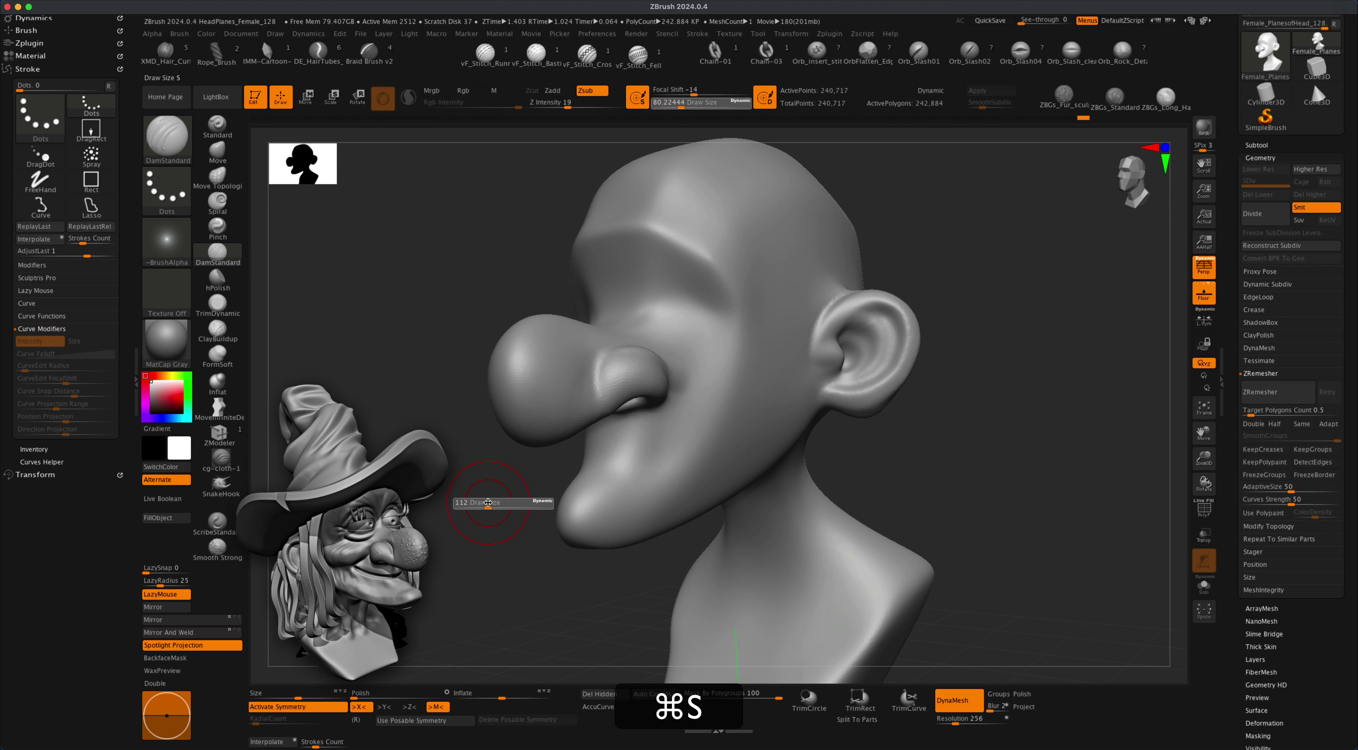
left_click_drag(671, 365, 682, 391)
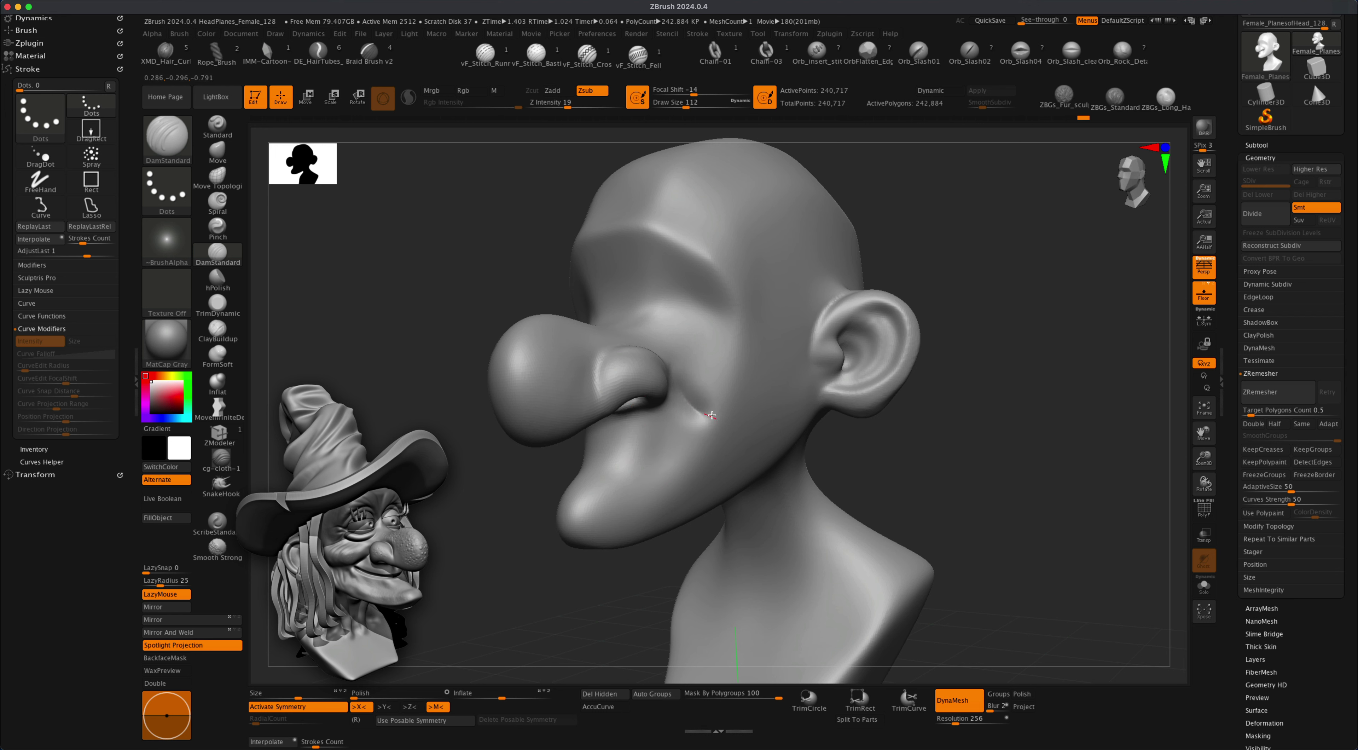
left_click_drag(712, 415, 715, 418)
mouse_move(513, 488)
left_mouse_down()
mouse_move(537, 467)
mouse_move(505, 486)
left_mouse_up()
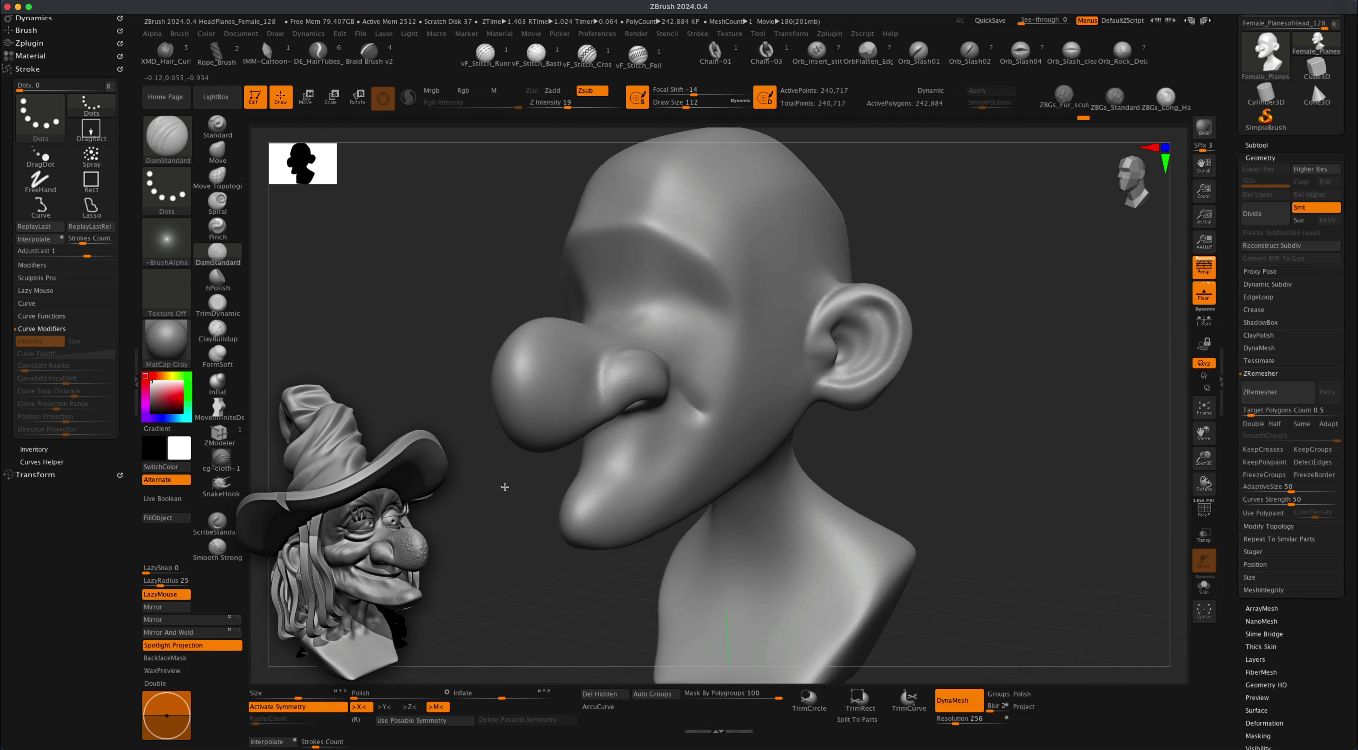
Inflate the cheek above the smile crease with the Inflat brush at a draw size of about 153.
left_click(217, 382)
key("s")
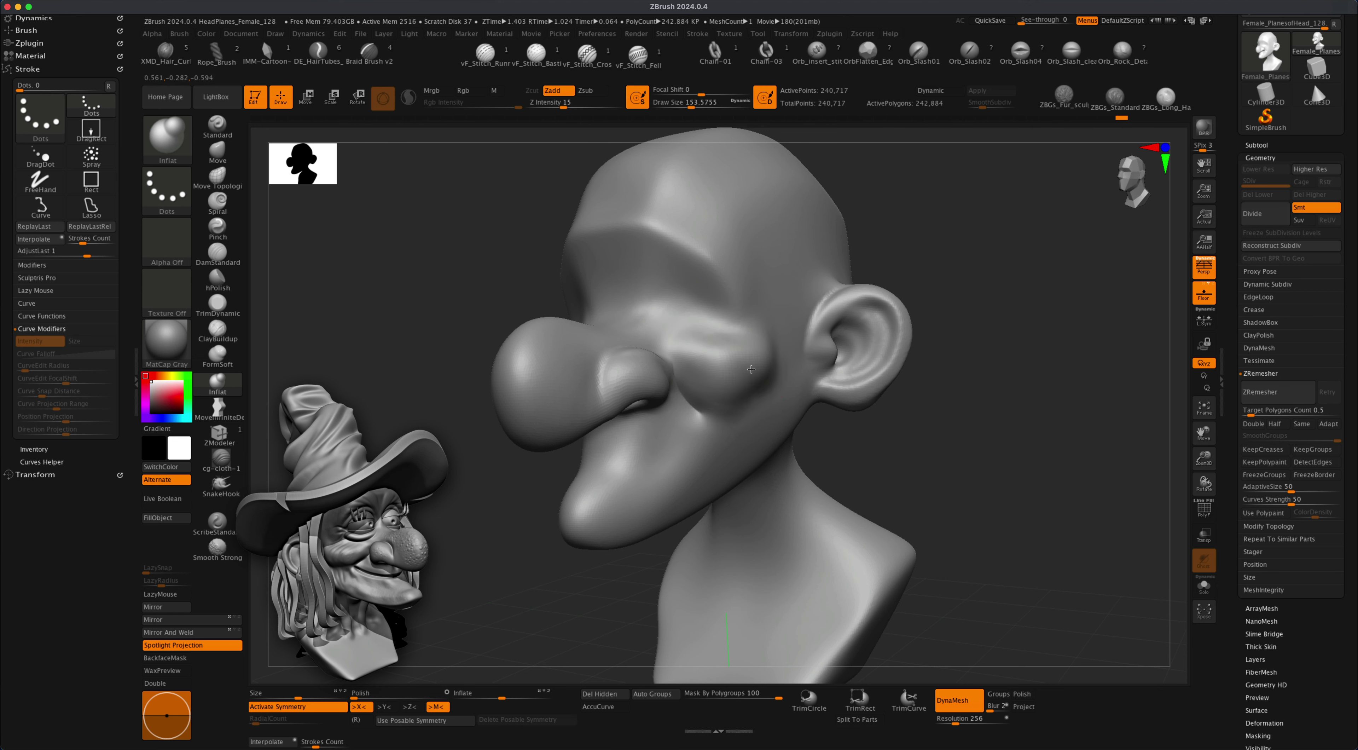
Inflate the cheek beside the nostril wing further with the Inflat brush, refresh the DynaMesh and smooth the swelling.
left_click_drag(919, 426, 891, 426)
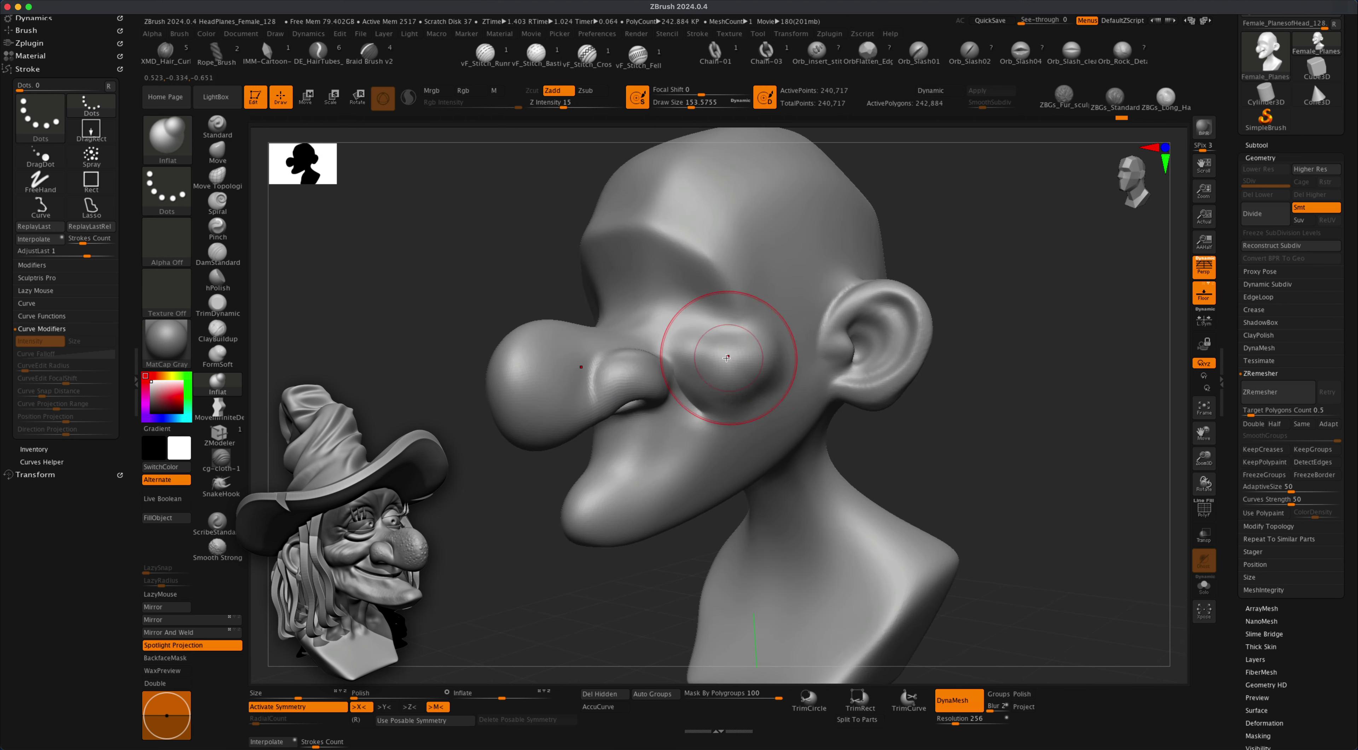
left_click_drag(715, 342, 757, 361)
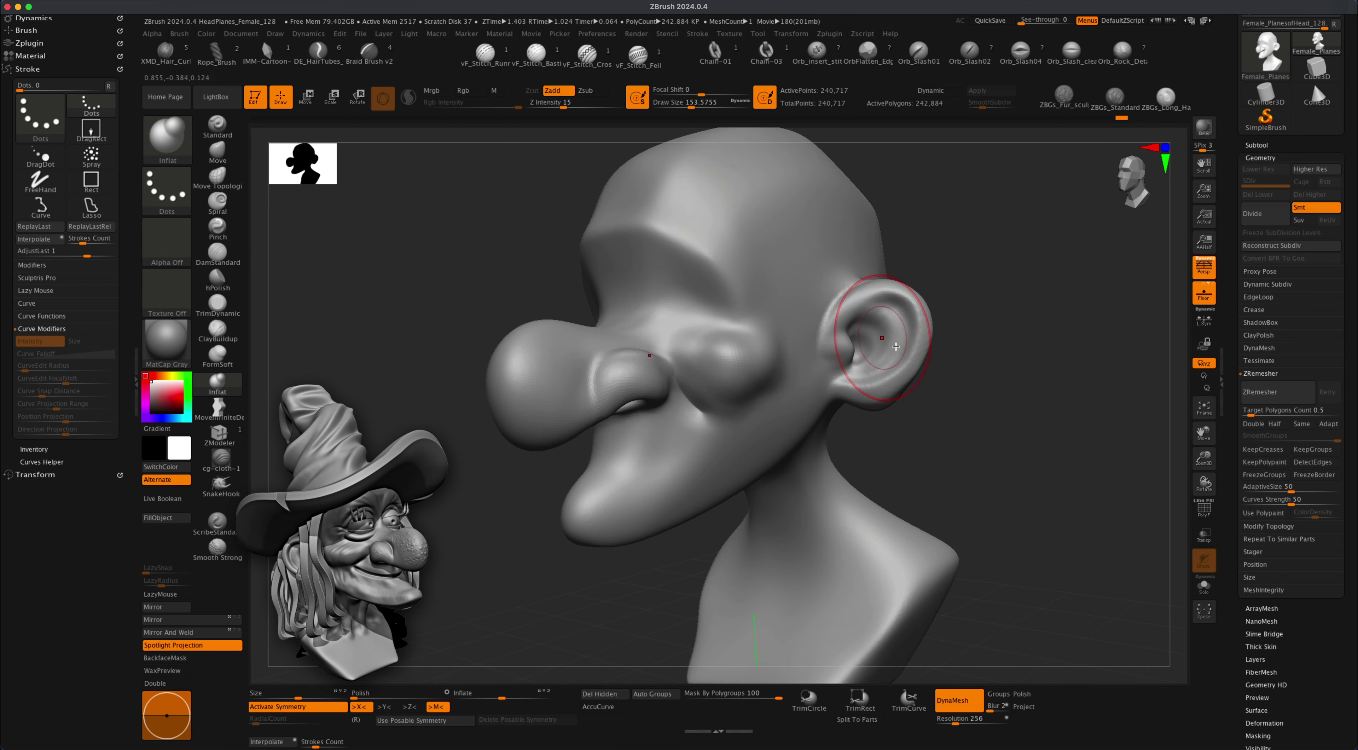
left_click_drag(1009, 312, 1058, 411, "super")
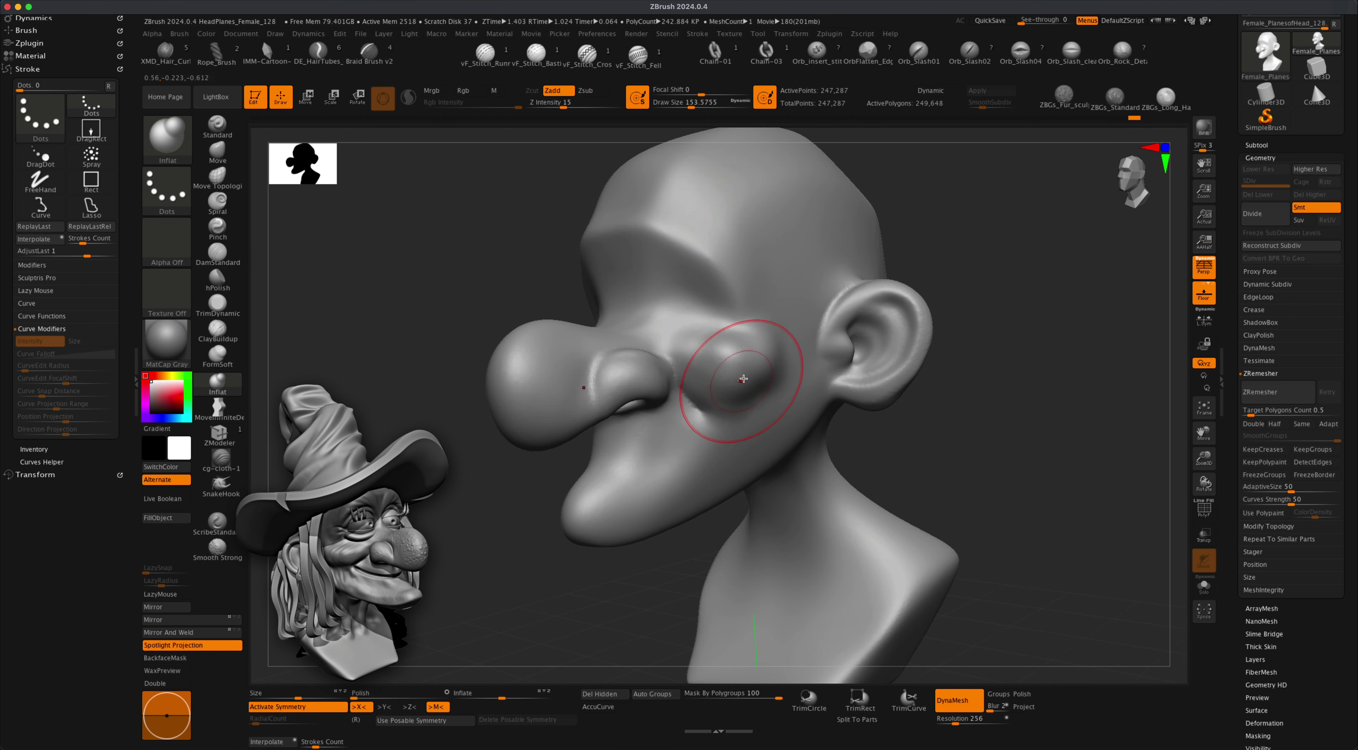
key("shift")
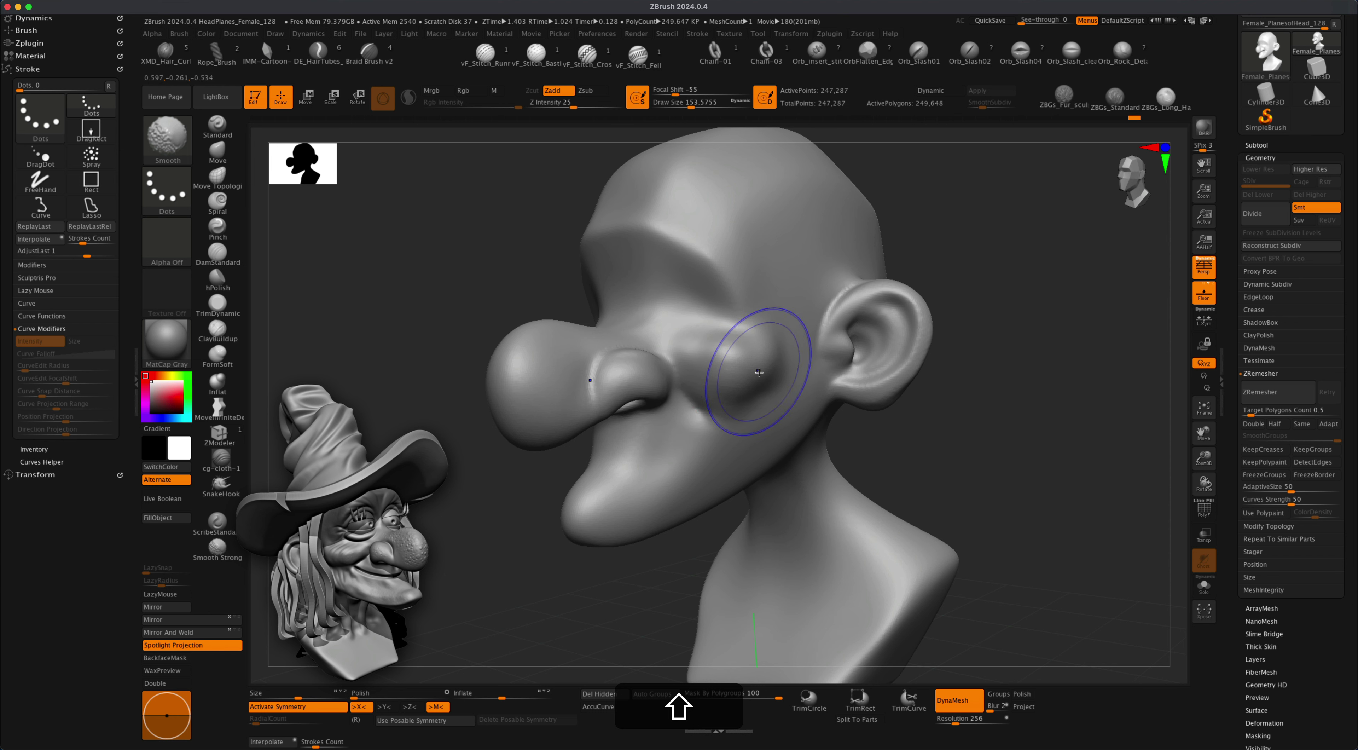
Deflate the hollow beneath the cheek and thicken the chin and lower jaw with Inflat at a Z Intensity of 10.
left_click_drag(564, 108, 556, 108)
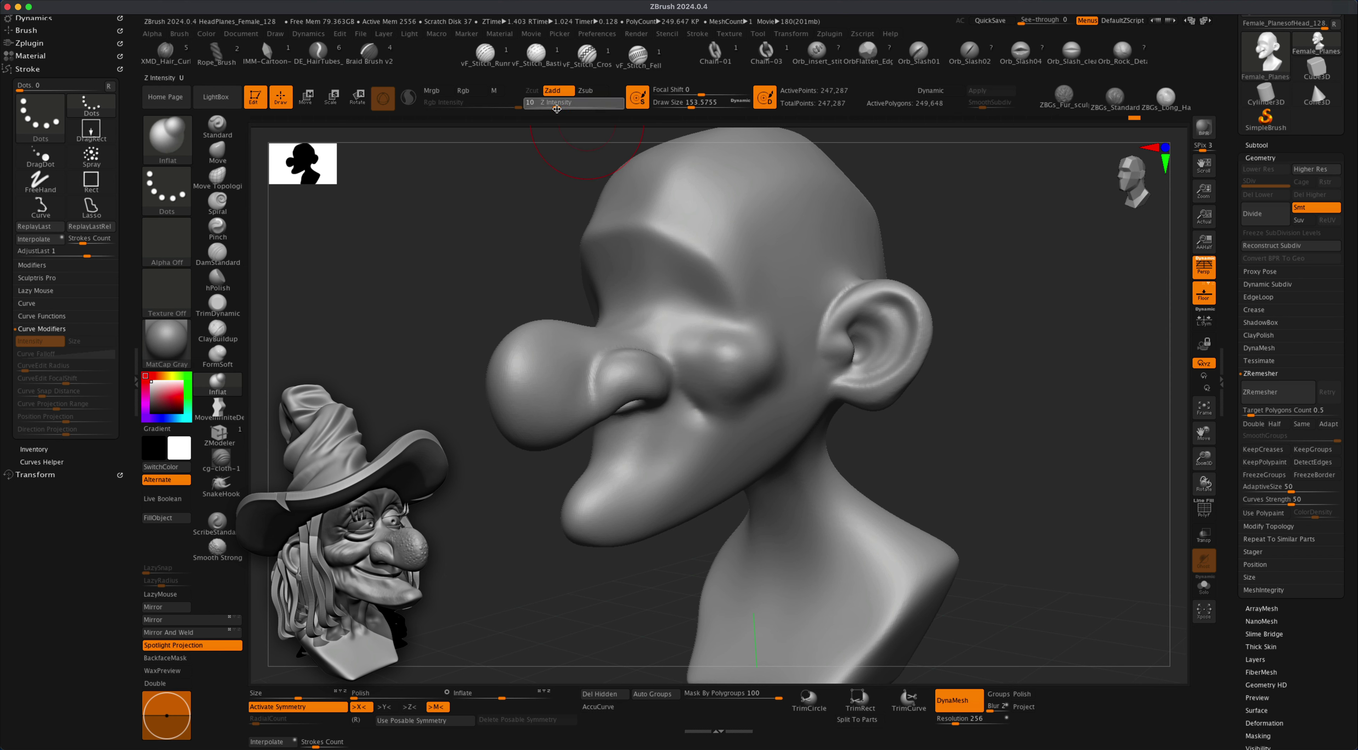
left_click_drag(976, 380, 965, 376, "alt")
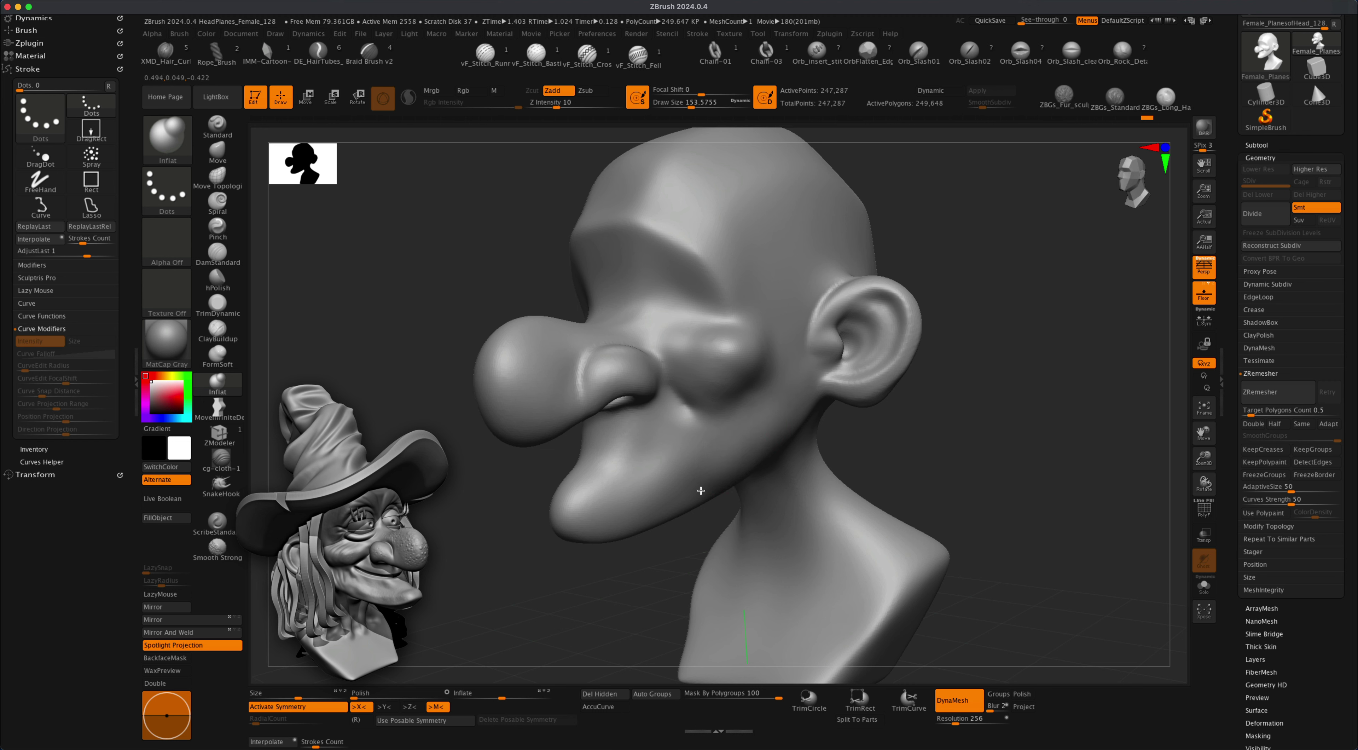
key("alt")
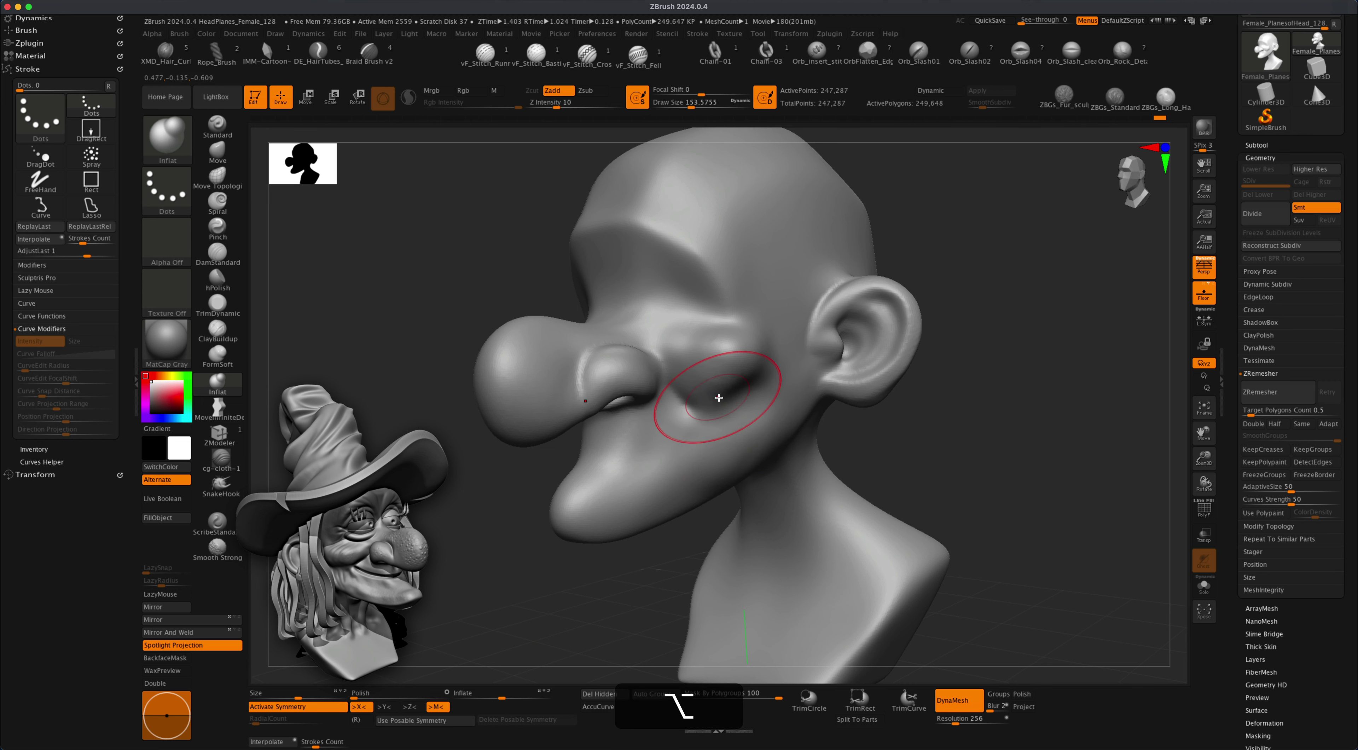
left_click_drag(771, 405, 751, 422, "alt")
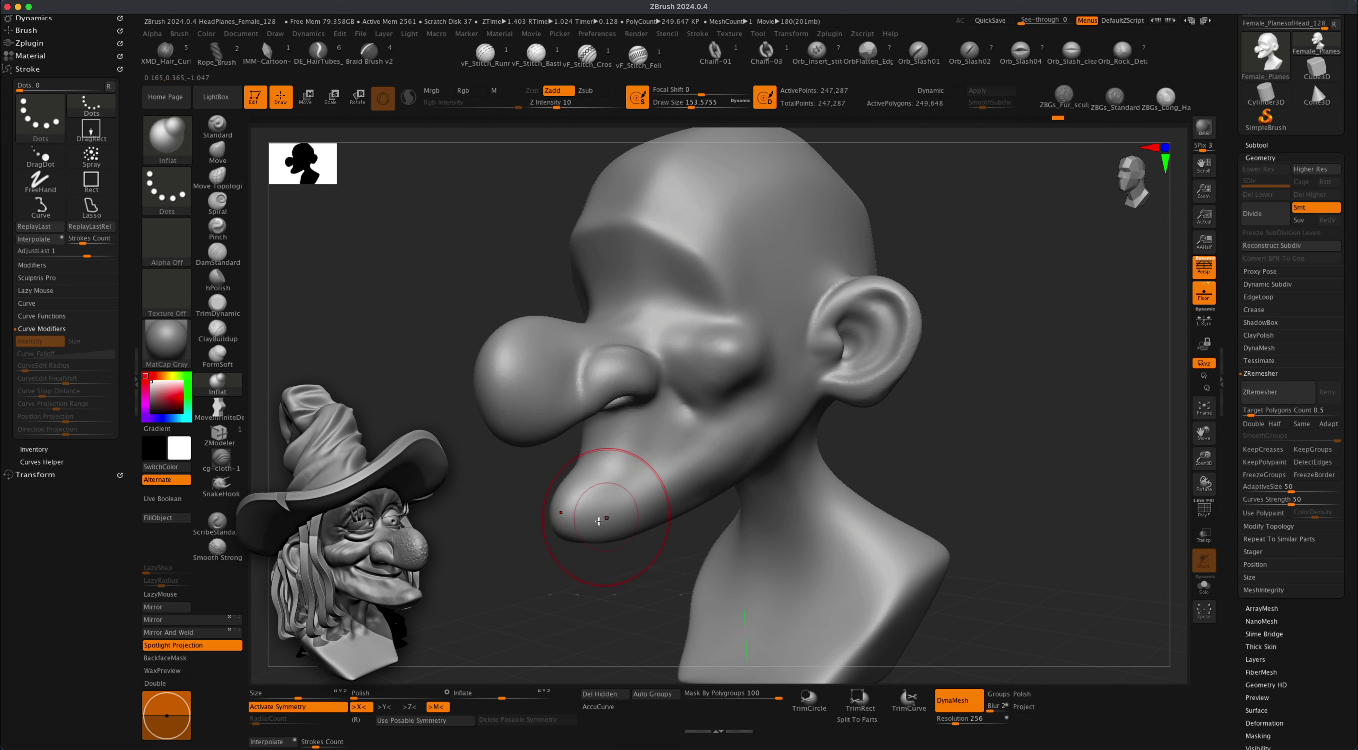
left_click_drag(598, 521, 684, 491)
left_click_drag(883, 444, 830, 441)
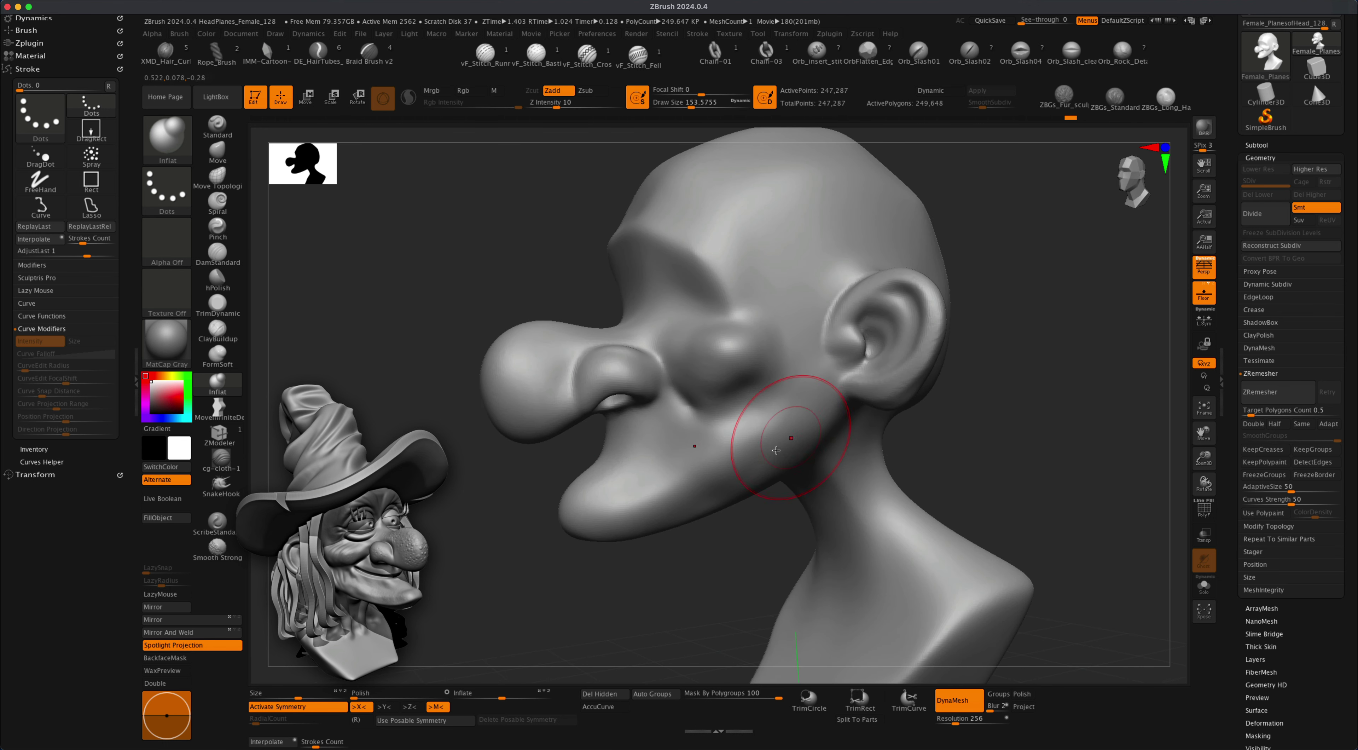
Fill out the chin and the jawline behind it with the Inflat brush at a draw size of about 128.
key("s")
left_click_drag(736, 538, 732, 538)
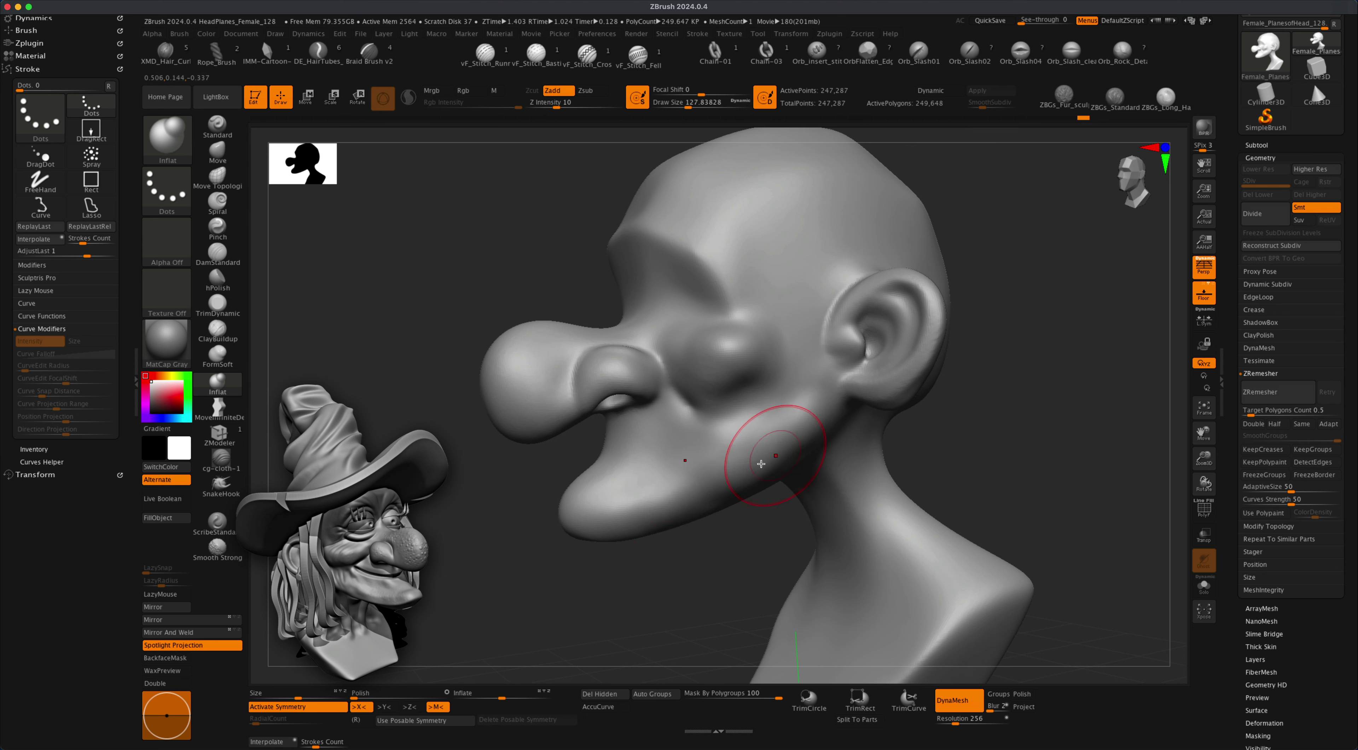
left_click_drag(637, 573, 688, 570)
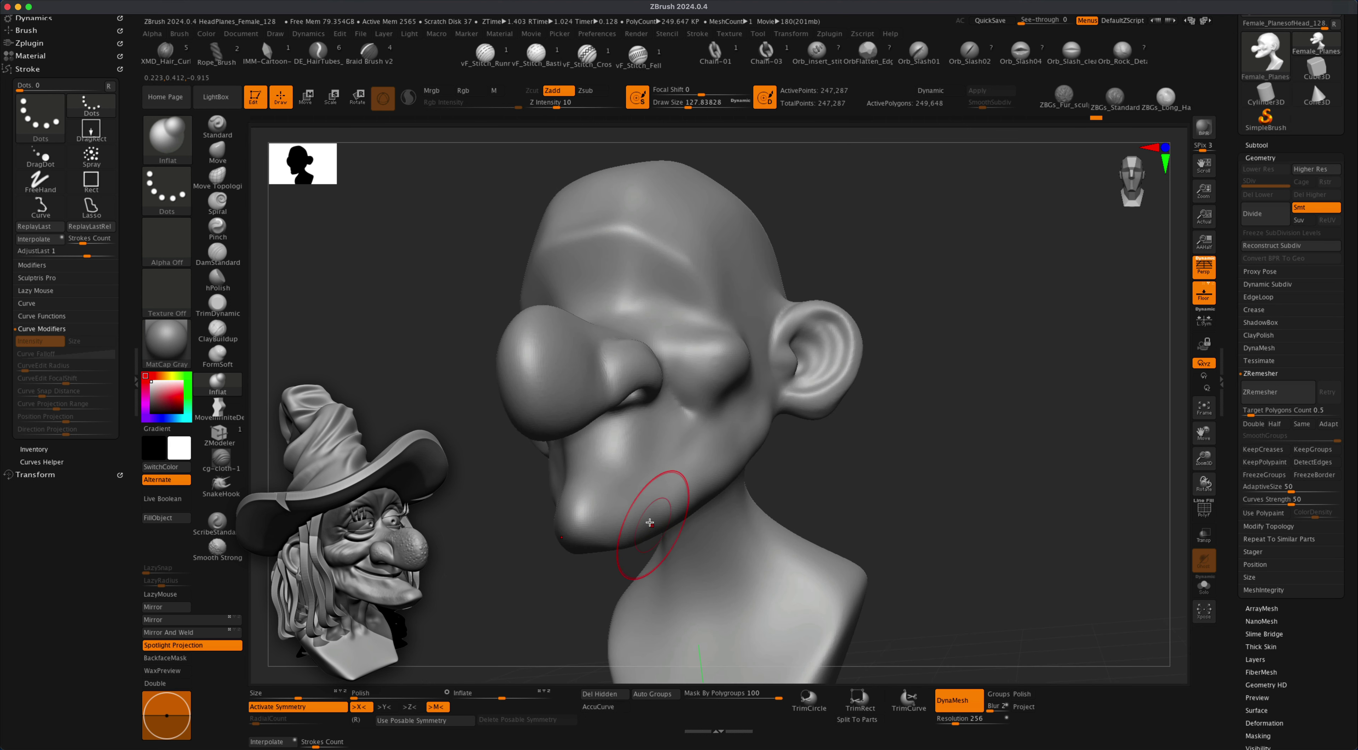
left_click_drag(622, 519, 599, 526)
right_click_drag(841, 467, 627, 515)
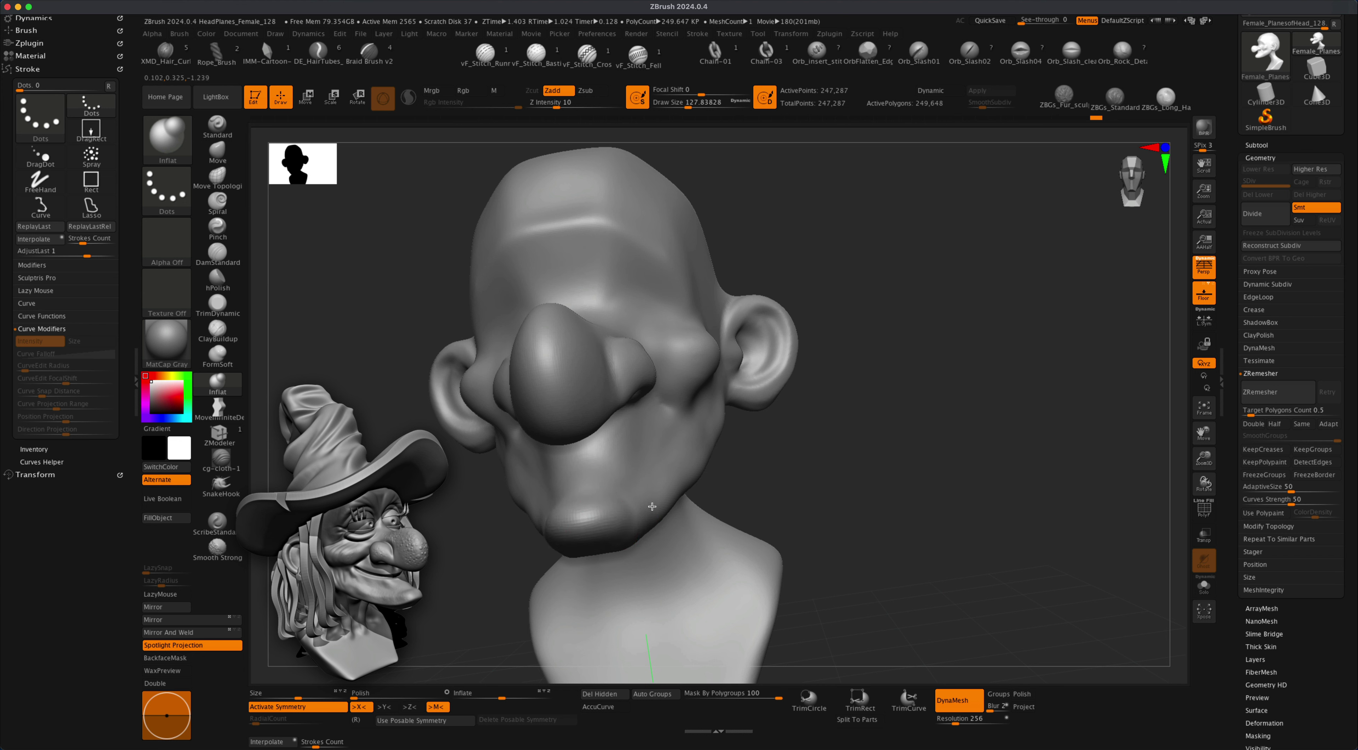
left_click_drag(639, 507, 578, 500)
left_click_drag(807, 465, 780, 493)
left_click_drag(833, 421, 716, 440)
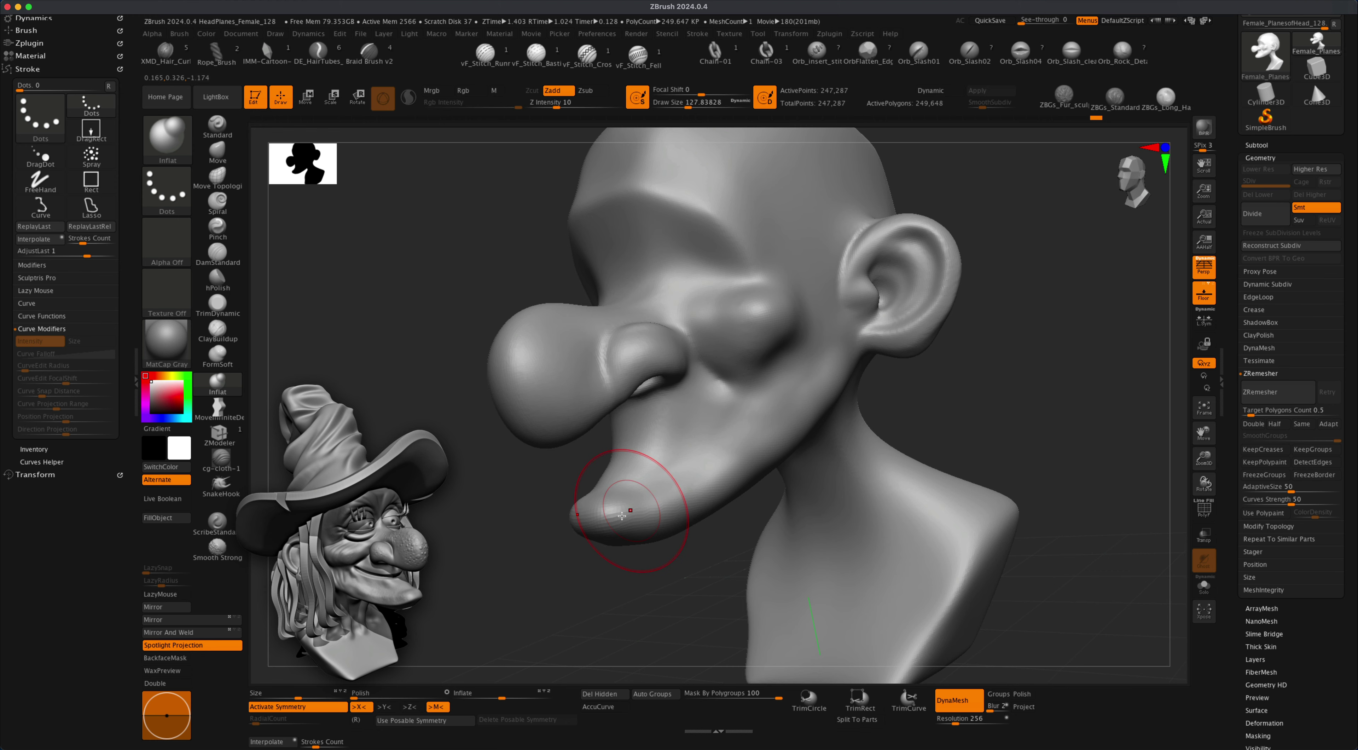
right_click_drag(733, 480, 621, 585)
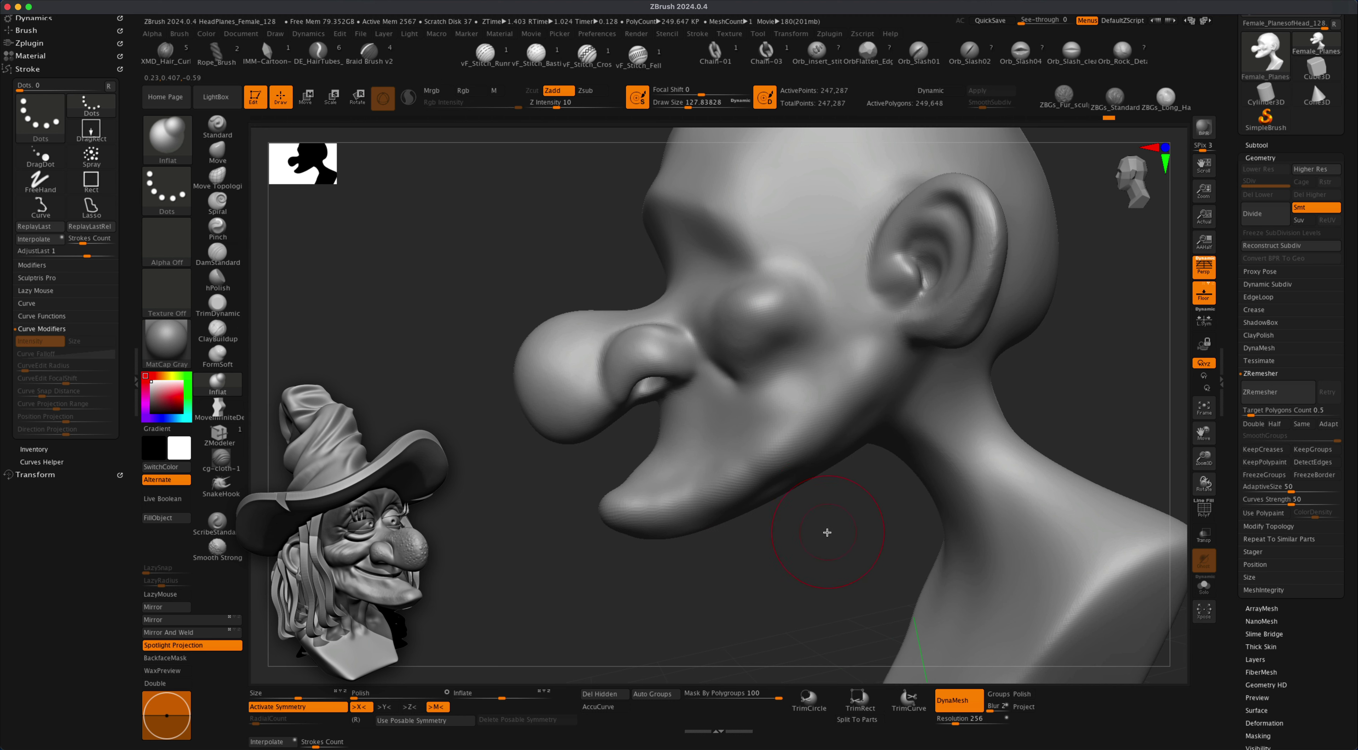
Refresh the DynaMesh and smooth the surface from the jawline up into the cheek.
left_click_drag(827, 532, 741, 546)
mouse_move(424, 498)
left_mouse_down("alt+super")
mouse_move(438, 560)
mouse_move(520, 594)
left_mouse_up("alt+super")
mouse_move(731, 483)
left_mouse_down("shift")
mouse_move(773, 365)
mouse_move(762, 313)
left_mouse_up("shift")
mouse_move(673, 586)
left_mouse_down("alt")
mouse_move(667, 560)
mouse_move(685, 557)
mouse_move(427, 412)
left_mouse_up("alt")
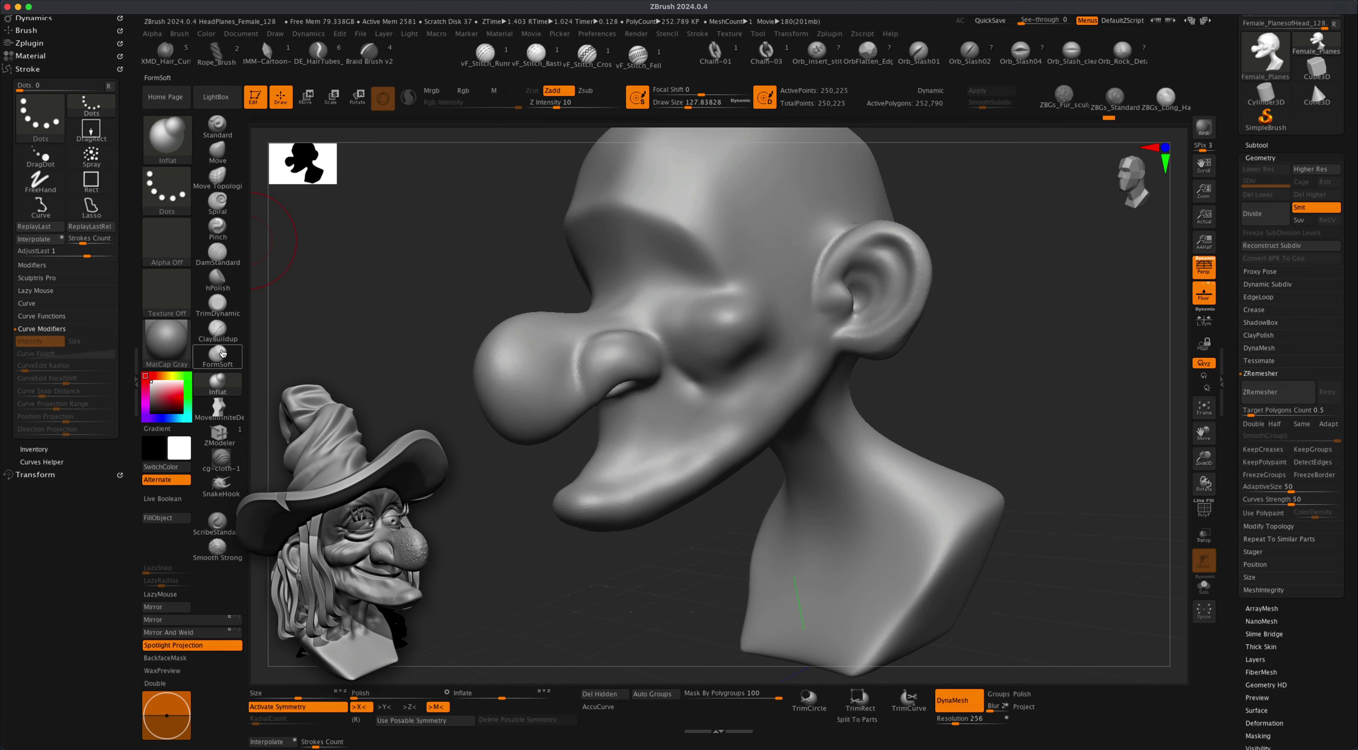
Tighten the upper edge of the jutting chin with the Pinch brush at a draw size of about 82.
left_click(221, 229)
key("s")
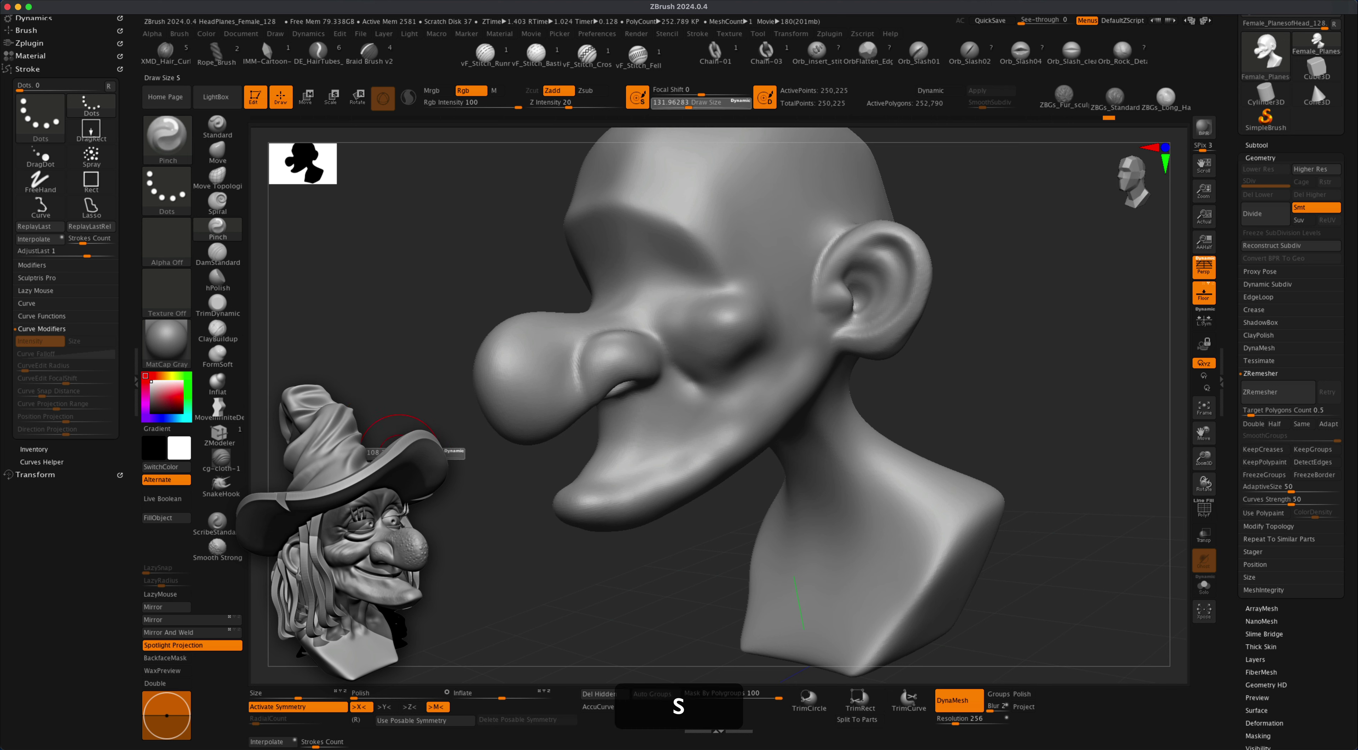
left_click_drag(667, 550, 619, 553)
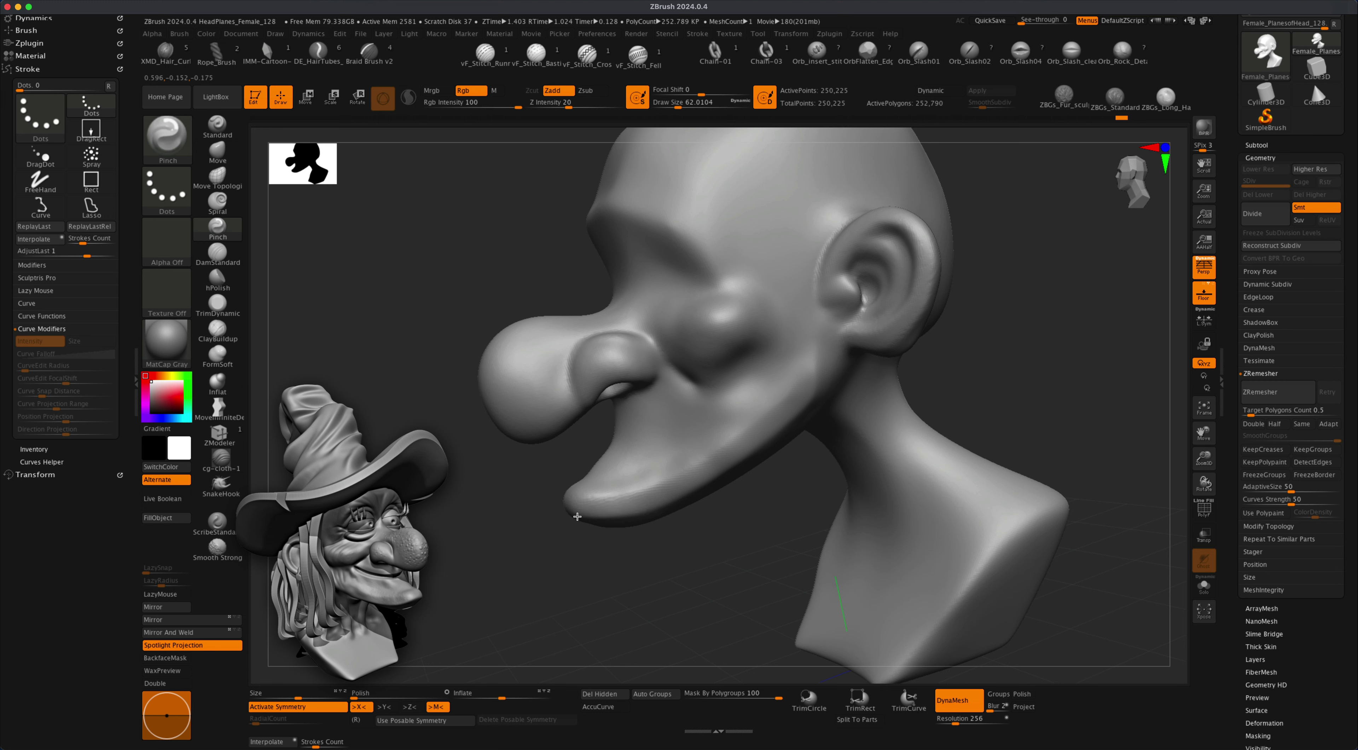
left_click_drag(536, 568, 742, 409)
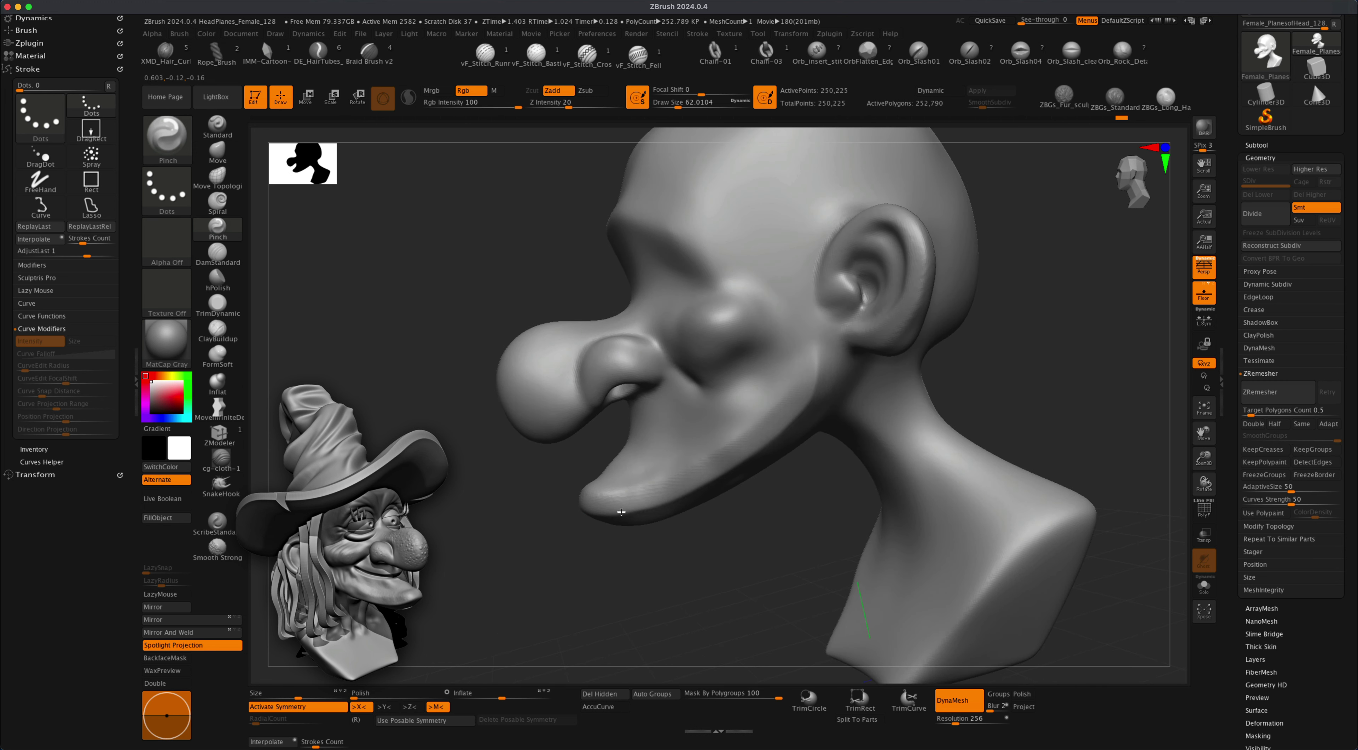
left_click_drag(522, 536, 741, 430)
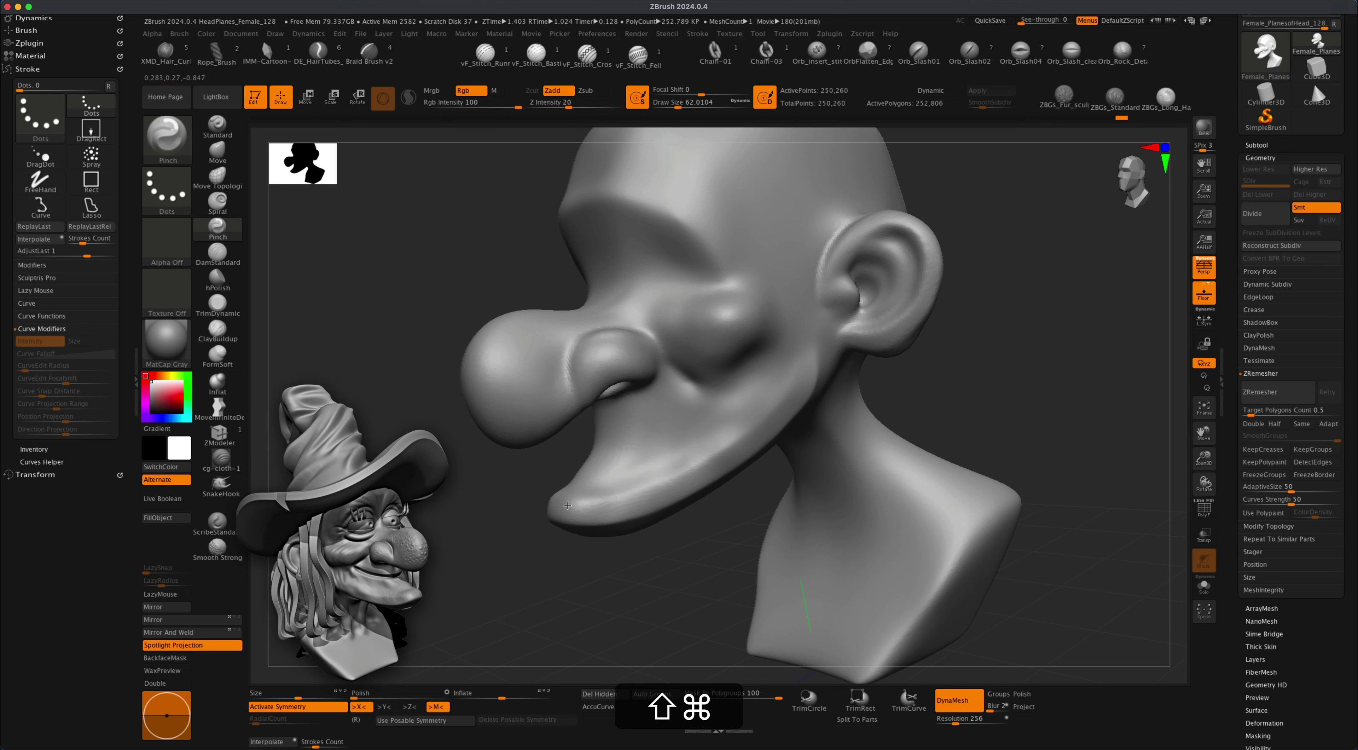
mouse_move(615, 555)
left_mouse_down()
mouse_move(591, 576)
mouse_move(591, 559)
left_mouse_up()
Smooth the underside of the chin and the jawline back towards the neck.
left_click_drag(737, 488, 694, 510, "shift")
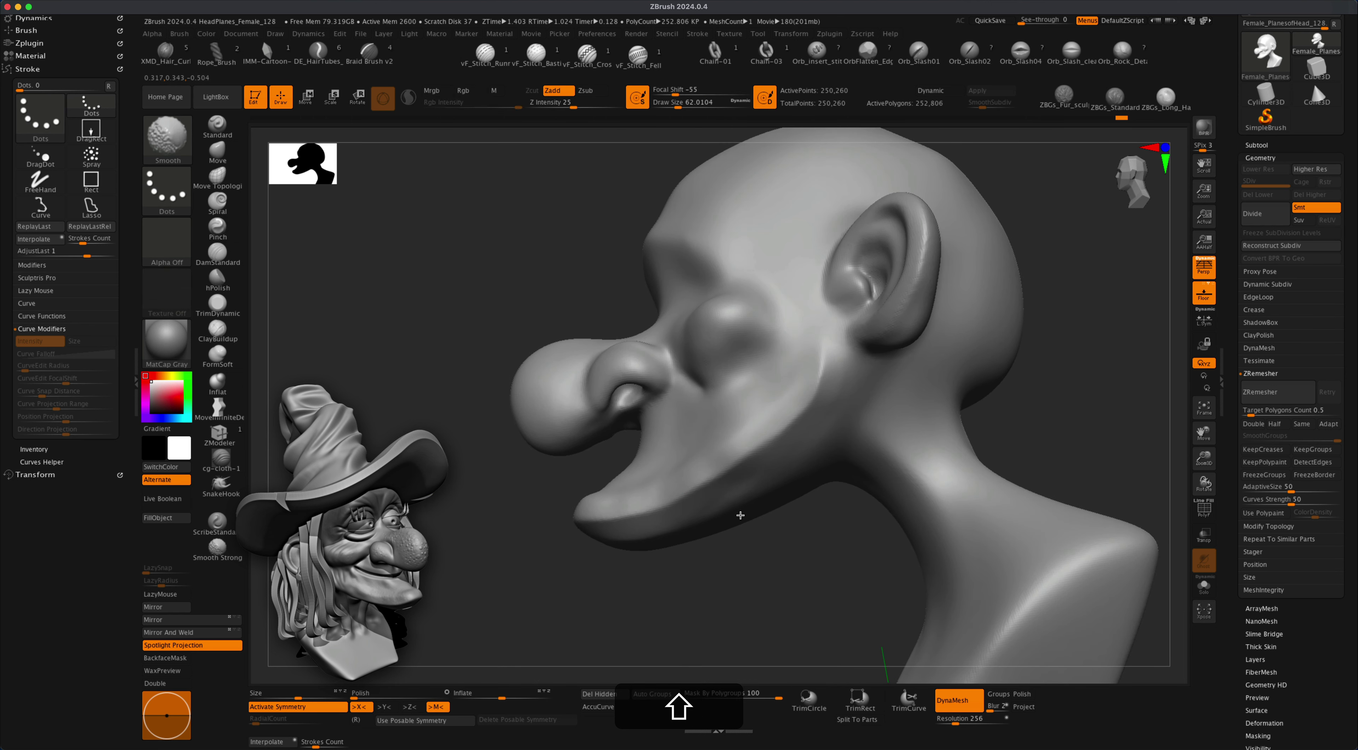
left_click_drag(757, 560, 737, 551)
mouse_move(739, 487)
left_mouse_down("shift")
mouse_move(730, 503)
mouse_move(779, 469)
left_mouse_up("shift")
left_click_drag(691, 575, 730, 571)
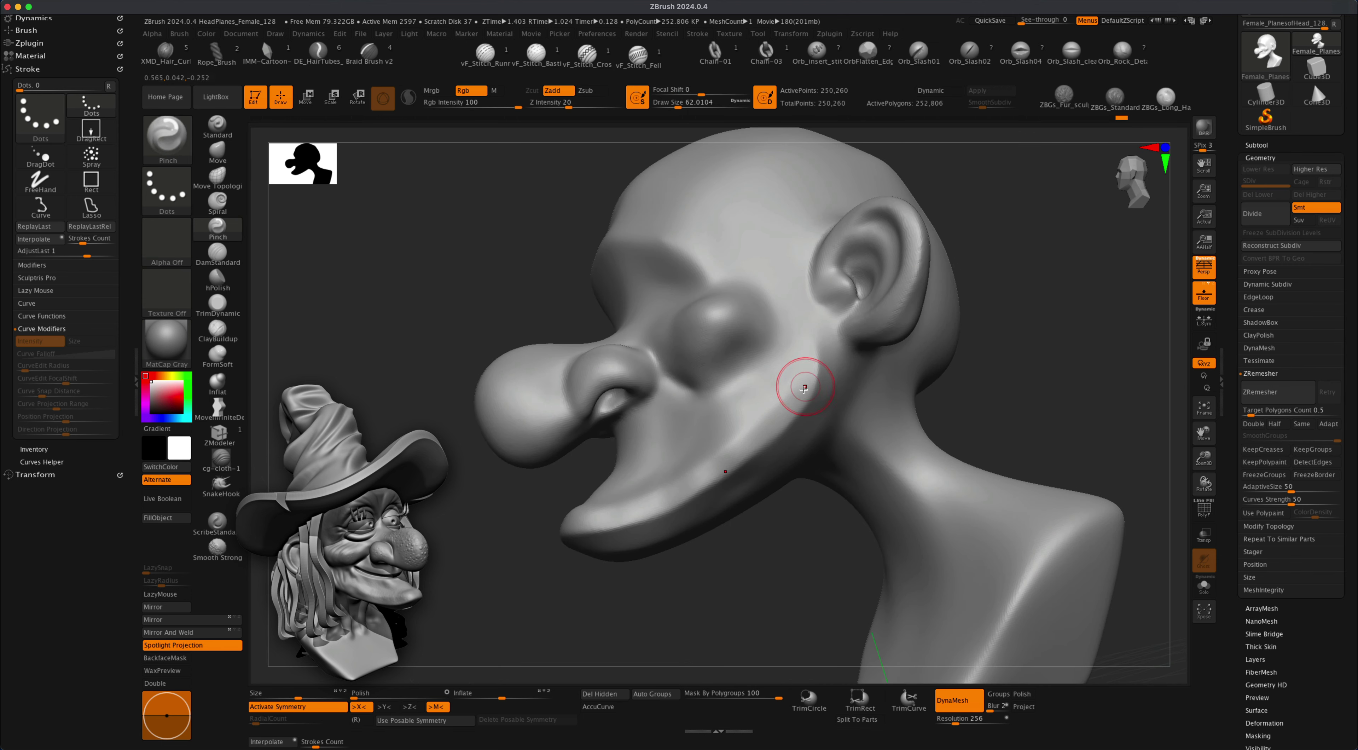
left_click_drag(518, 577, 508, 494)
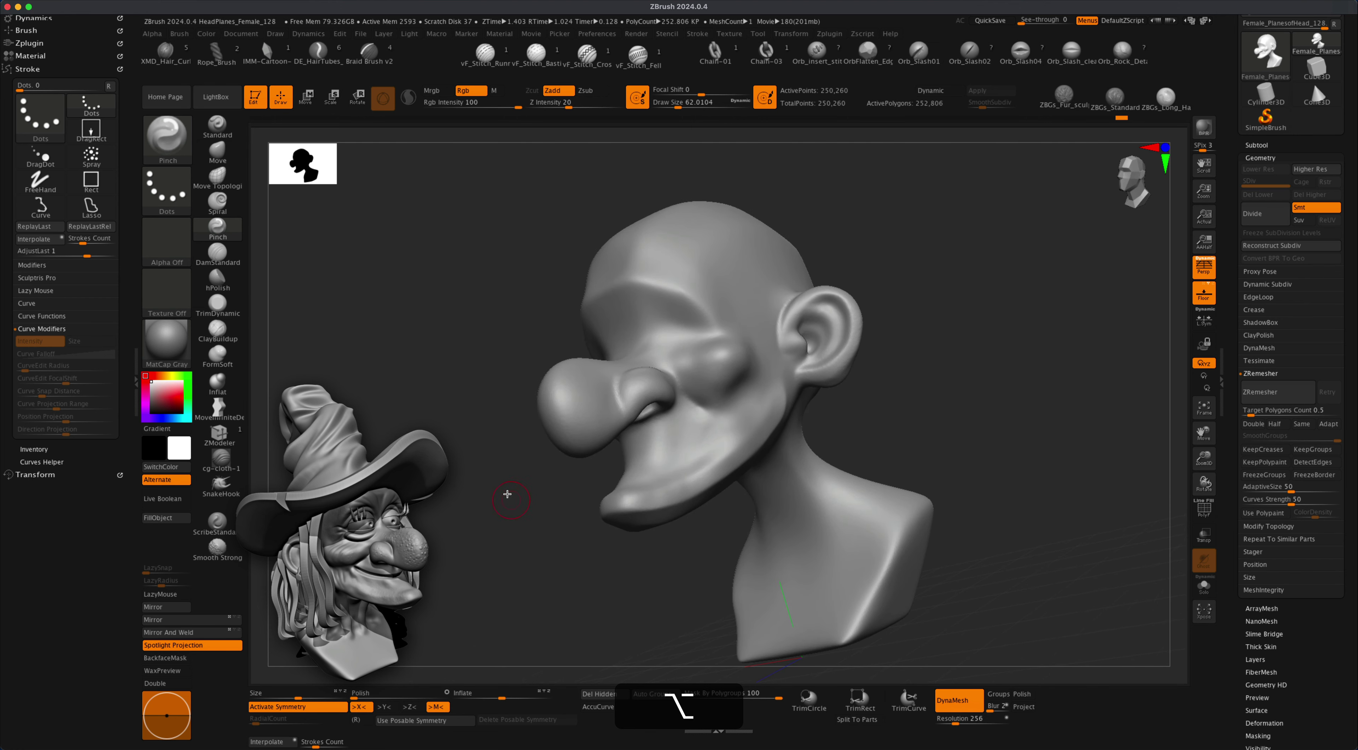
Deepen the smile crease from the nostril wing under the cheek with DamStandard at a draw size of about 101.
left_click(217, 253)
key("s")
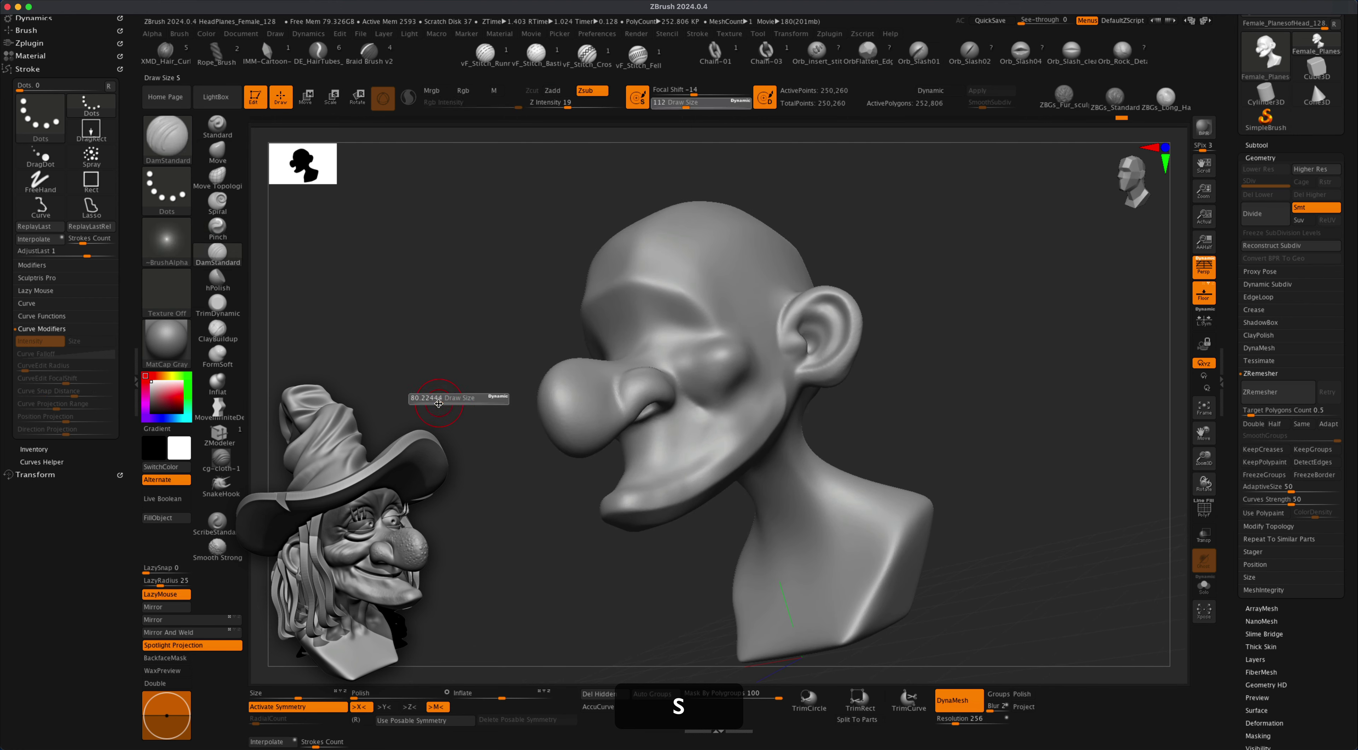
left_click(438, 404)
mouse_move(457, 468)
left_mouse_down("alt")
mouse_move(453, 519)
mouse_move(464, 504)
left_mouse_up("alt")
left_click_drag(873, 375, 842, 375)
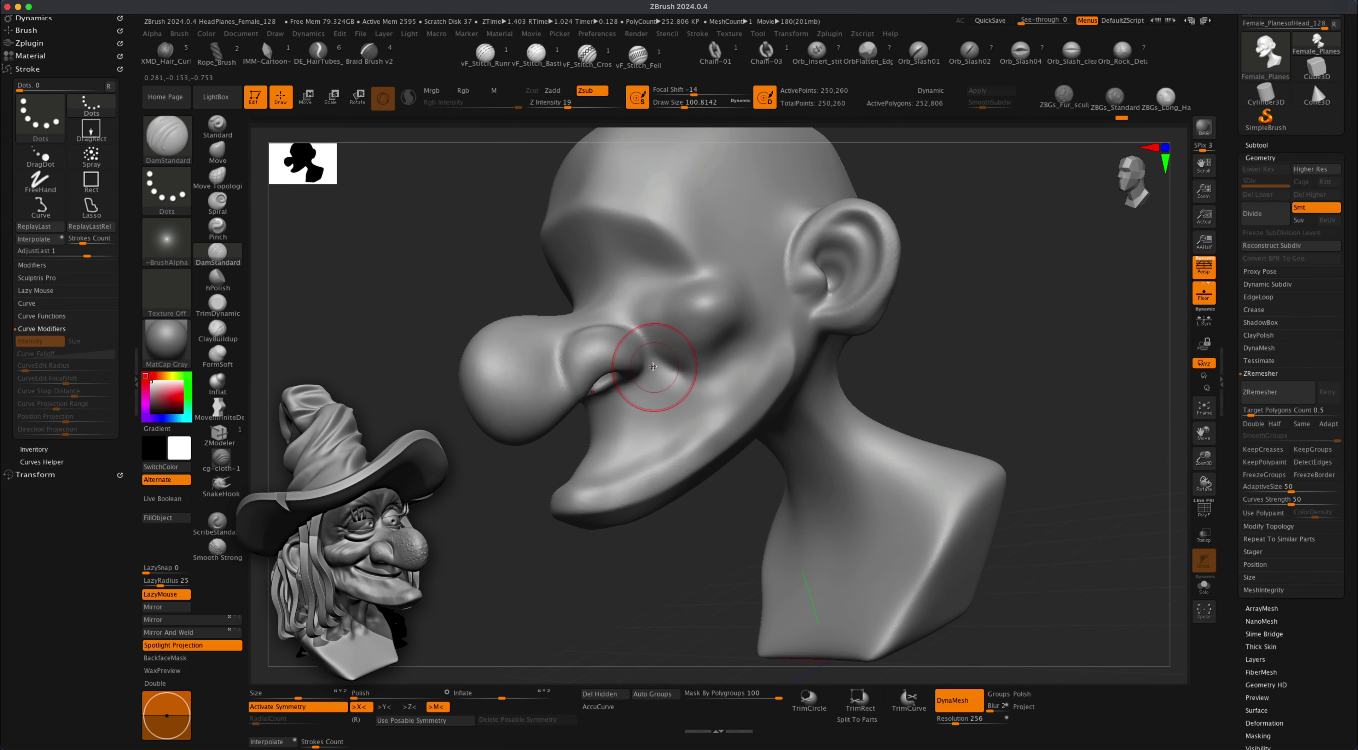
mouse_move(652, 366)
left_mouse_down()
mouse_move(636, 316)
mouse_move(656, 351)
left_mouse_up()
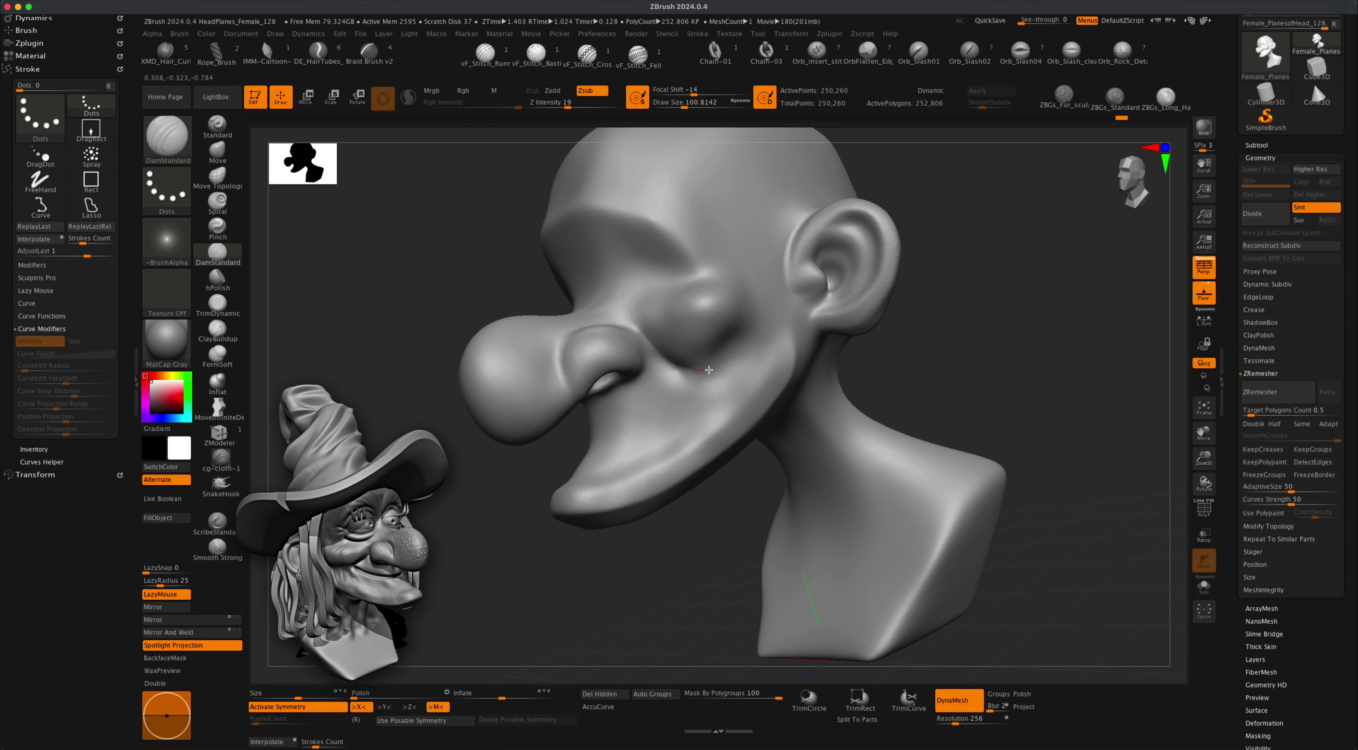
left_click_drag(708, 369, 690, 369)
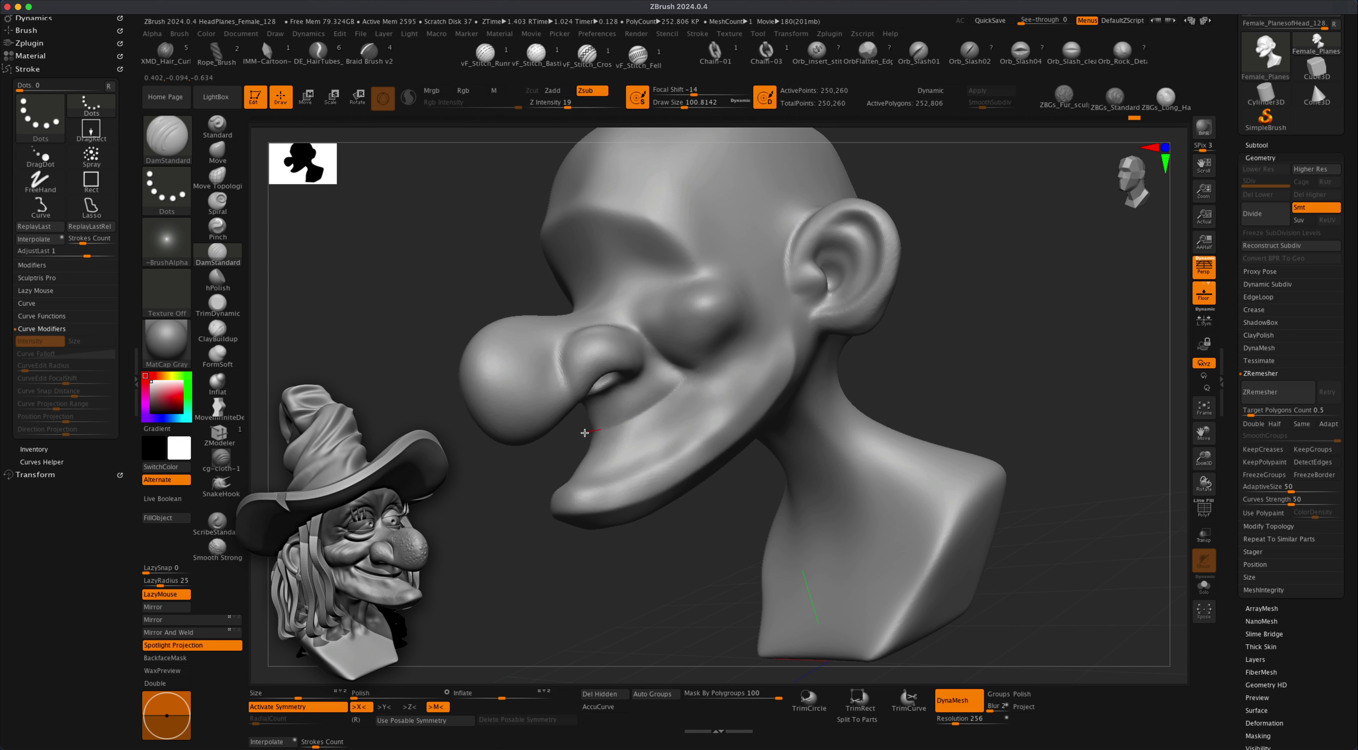
Try to carve the mouth line beneath the nose with DamStandard.
left_click_drag(583, 433, 578, 435)
left_click_drag(511, 488, 578, 478)
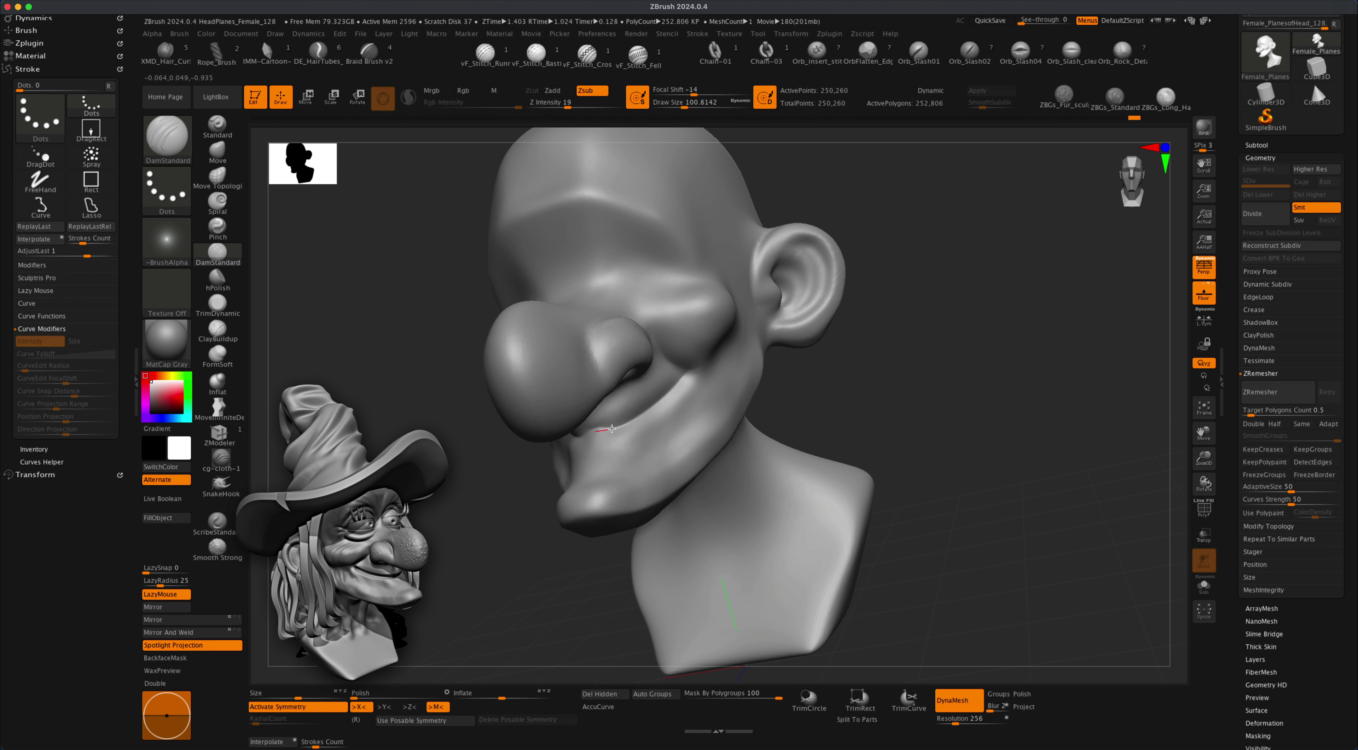
key("super+z")
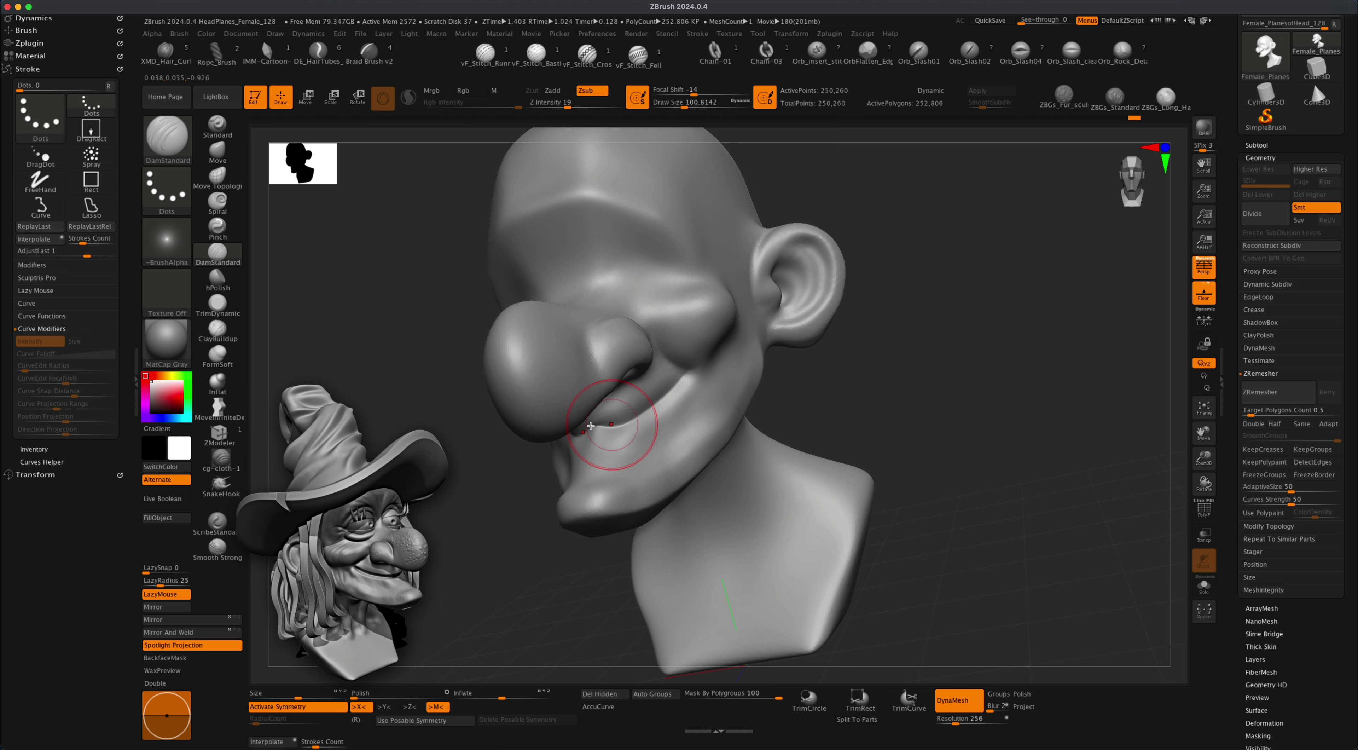
Reshape the upper lip area beneath the nose with the Move brush at a draw size of about 68 and refresh the DynaMesh.
left_click(218, 150)
key("s")
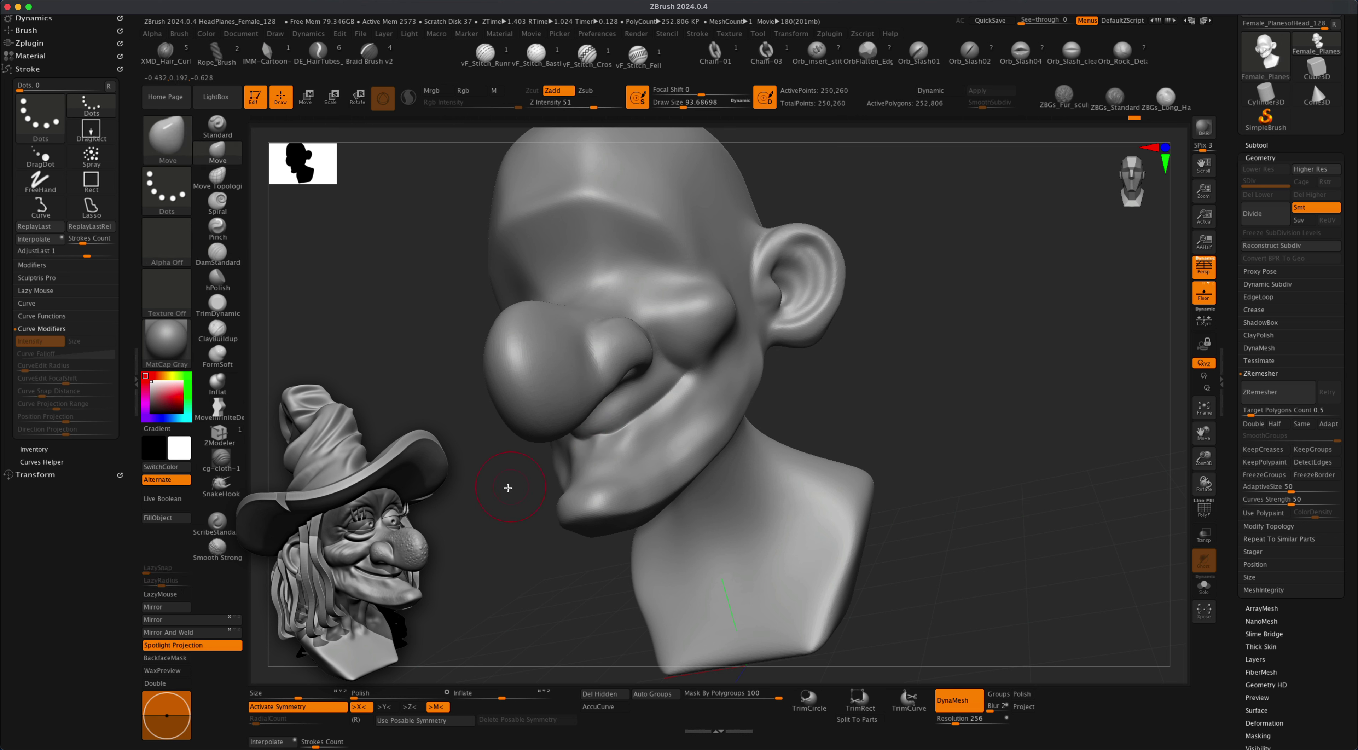
key("s")
left_click_drag(515, 491, 469, 493)
key("s")
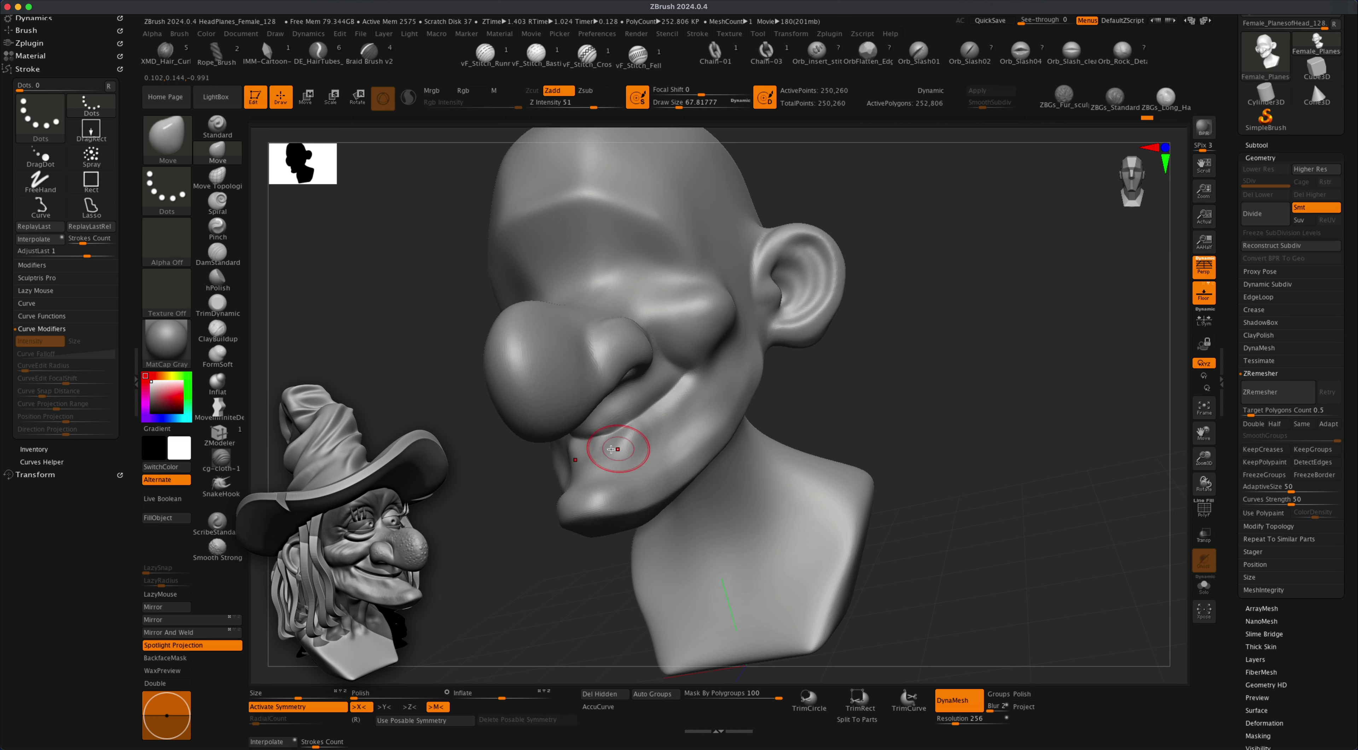
left_click_drag(416, 529, 499, 490, "super")
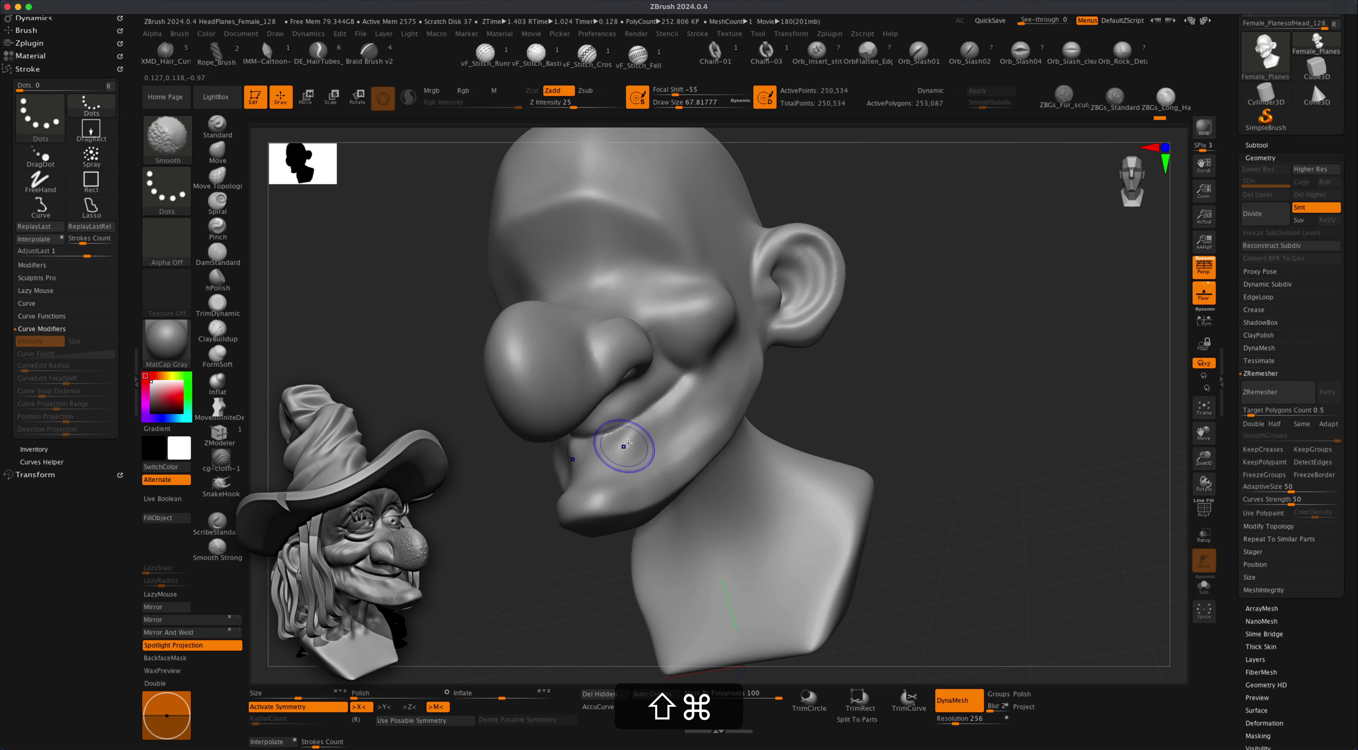
key("super+shift+z")
key("super+shift+z")
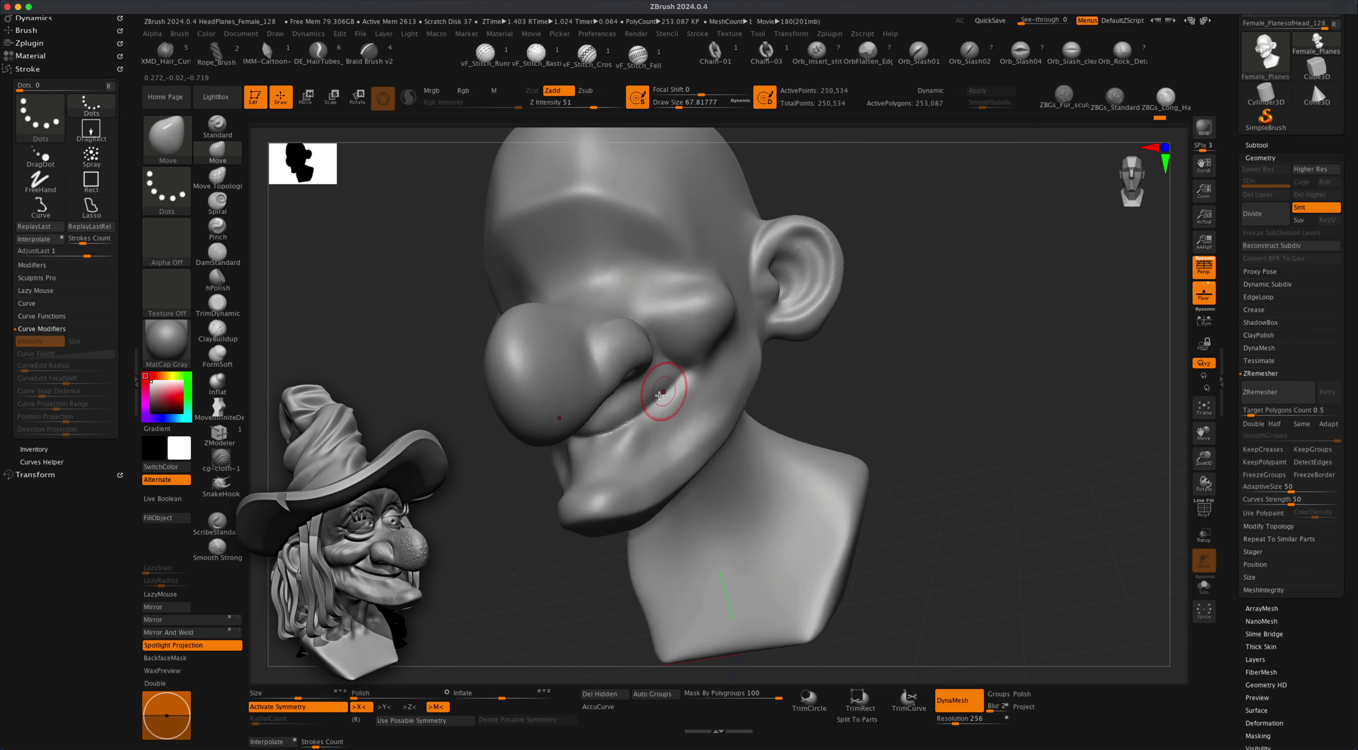
left_click_drag(660, 395, 600, 438)
Deepen the crease beneath the nostril wing towards the mouth corner with DamStandard at a draw size of about 101, repeating the stroke.
left_click(217, 259)
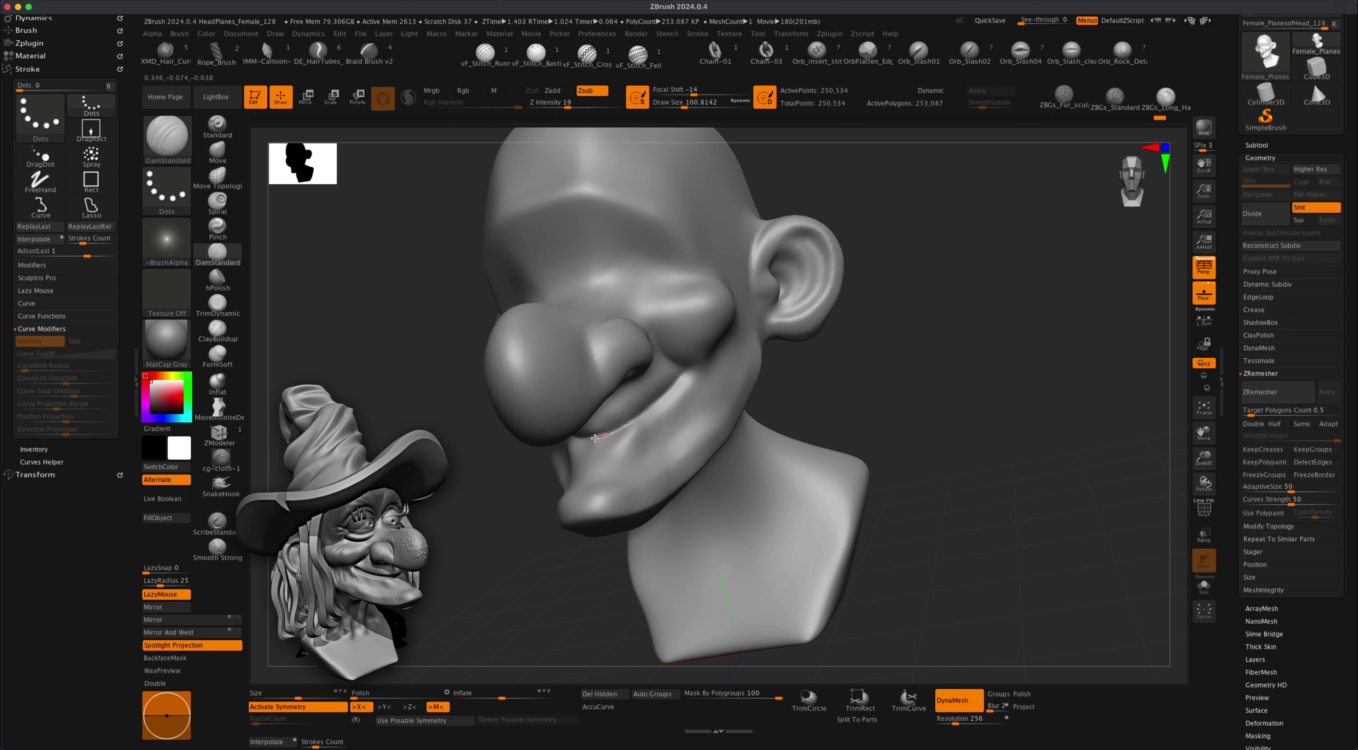
key("l")
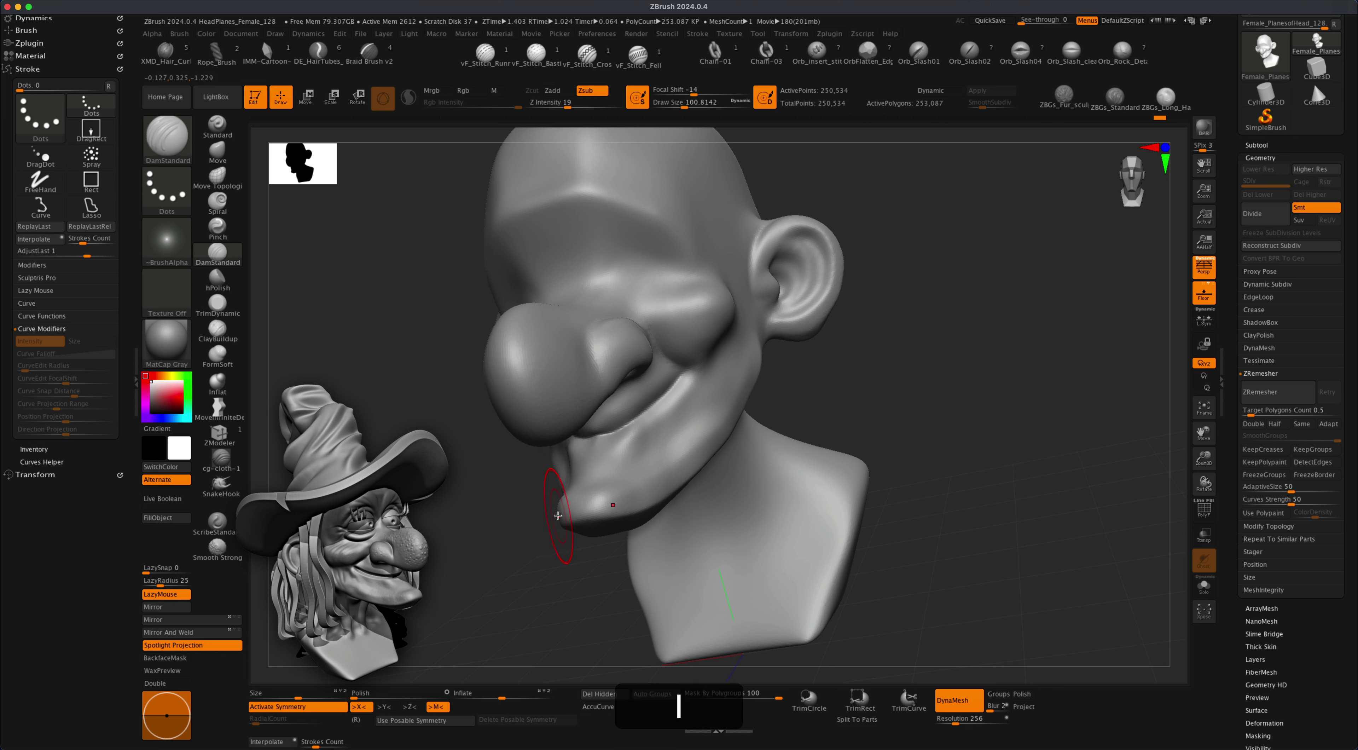
mouse_move(584, 437)
left_mouse_down()
mouse_move(621, 434)
mouse_move(594, 437)
left_mouse_up()
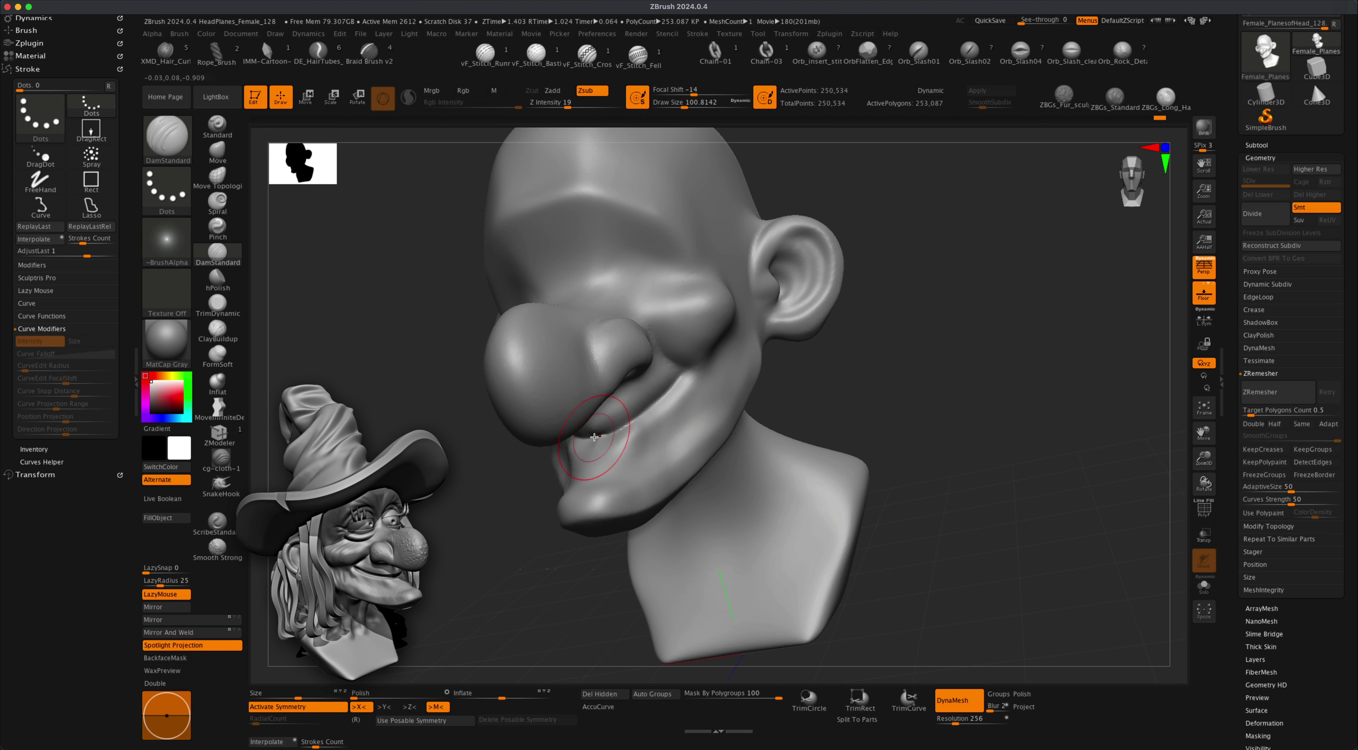
mouse_move(865, 384)
left_mouse_down()
mouse_move(904, 384)
mouse_move(891, 382)
left_mouse_up()
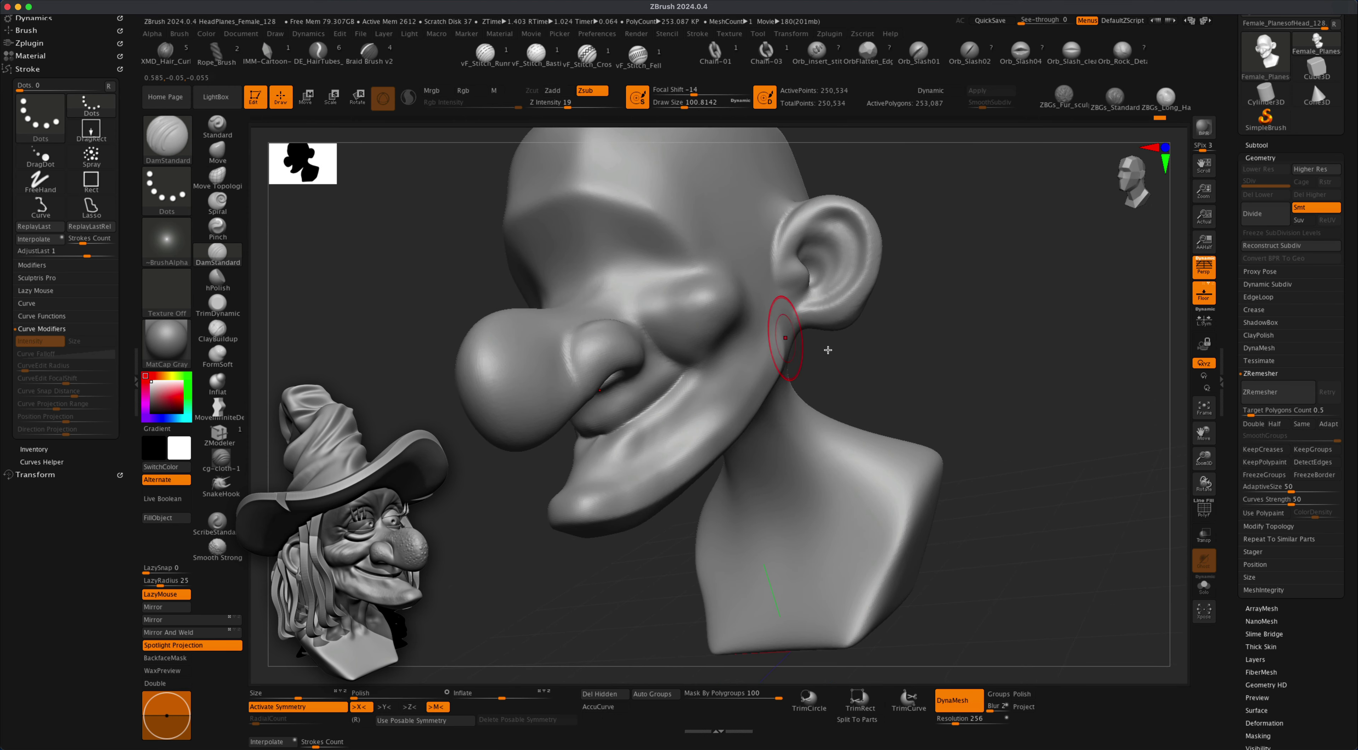
left_click_drag(828, 350, 894, 376)
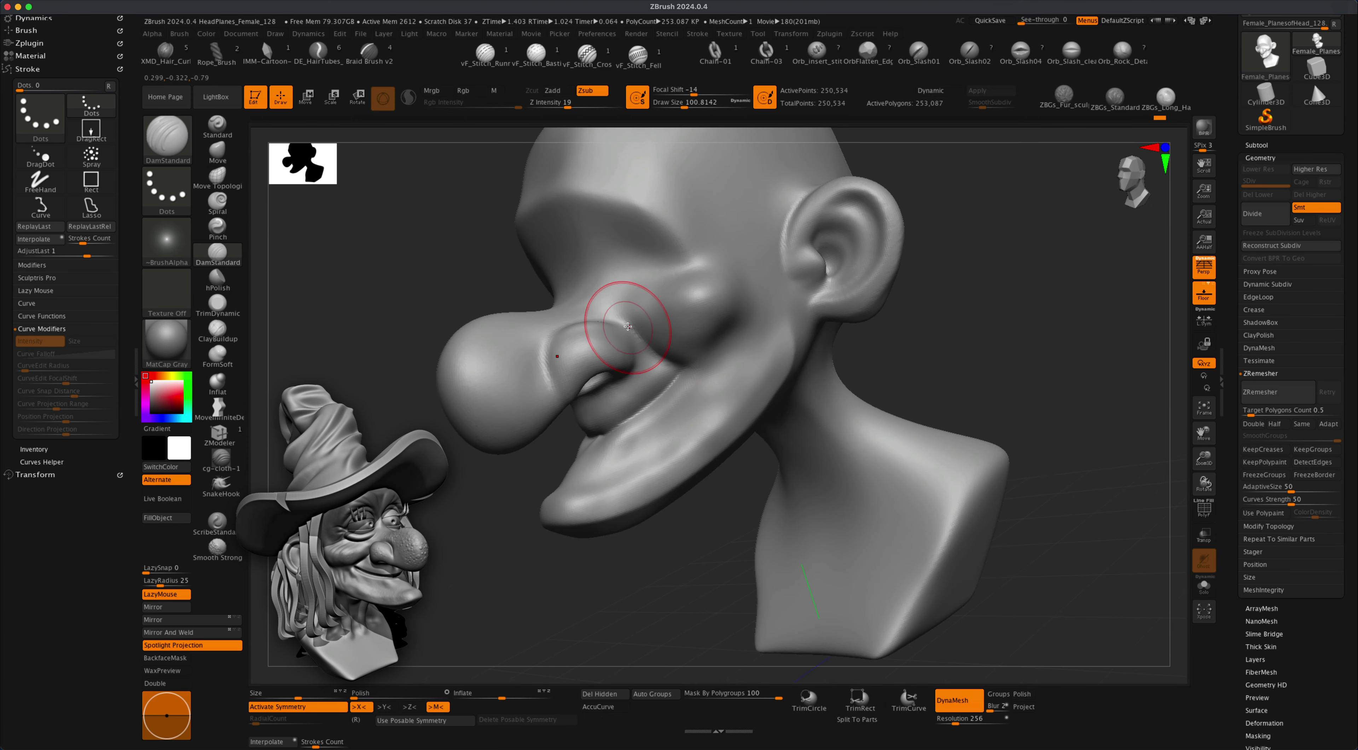
Carve the crease between the nostril wing and the underside of the cheek with DamStandard.
left_click_drag(624, 316, 628, 332)
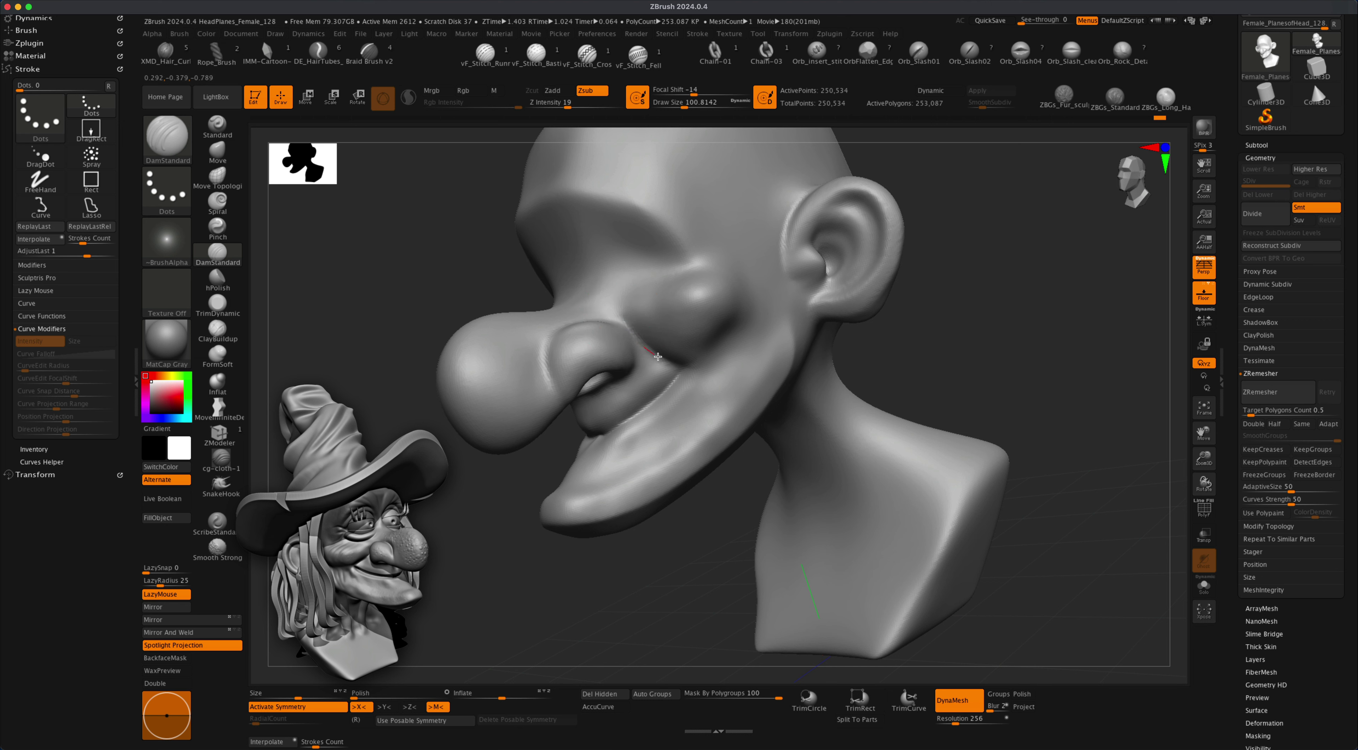
mouse_move(693, 364)
left_mouse_down()
mouse_move(622, 310)
mouse_move(650, 351)
mouse_move(622, 305)
mouse_move(660, 352)
mouse_move(628, 329)
left_mouse_up()
left_click_drag(697, 364, 622, 317)
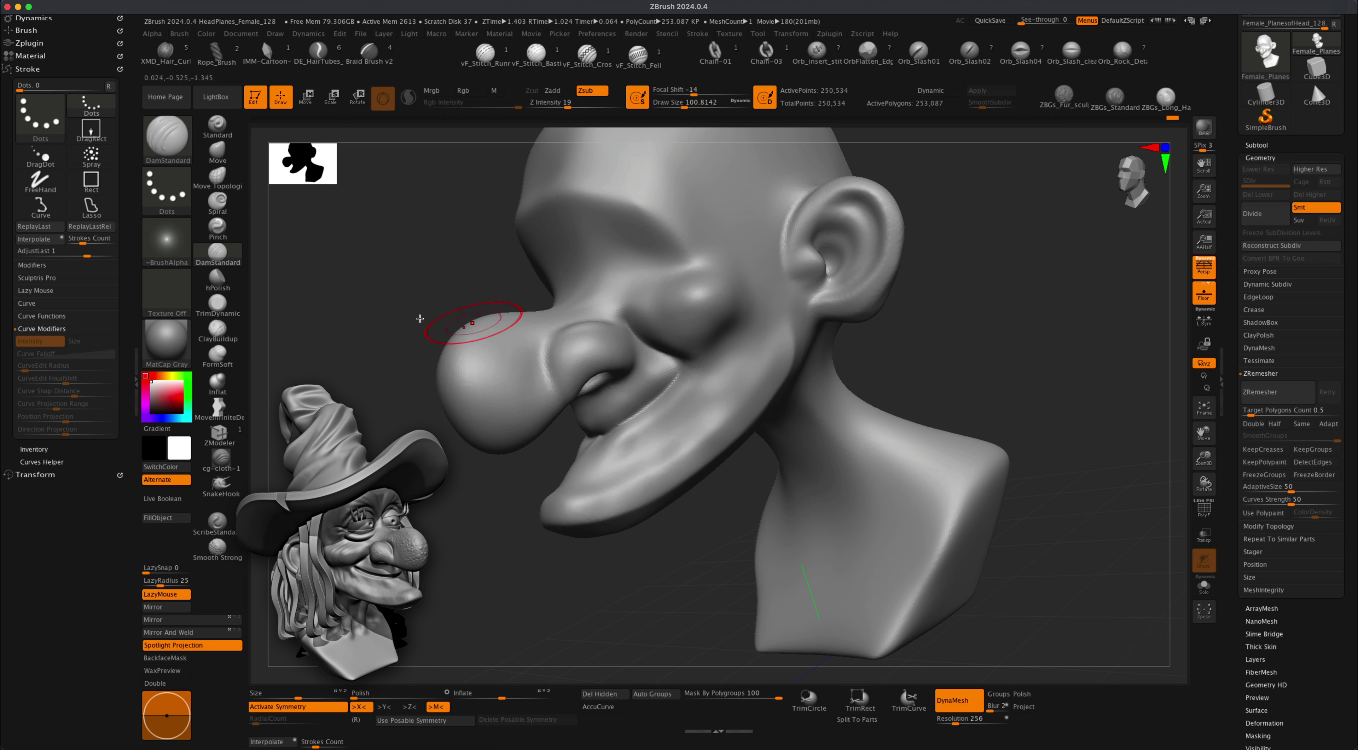
Reshape the lower cheek and smile fold beside the nose with an enlarged Move brush.
left_click(218, 152)
key("s")
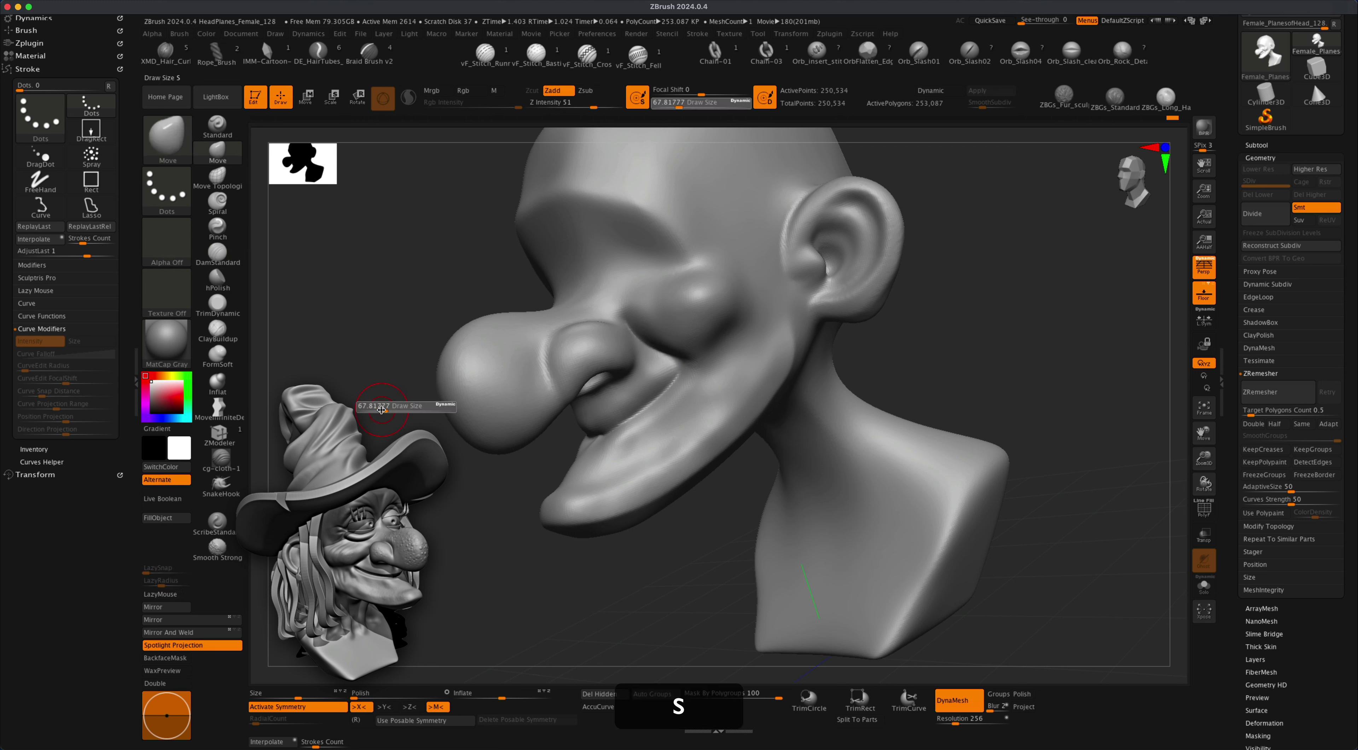
left_click_drag(391, 410, 394, 411)
left_click_drag(684, 370, 696, 353)
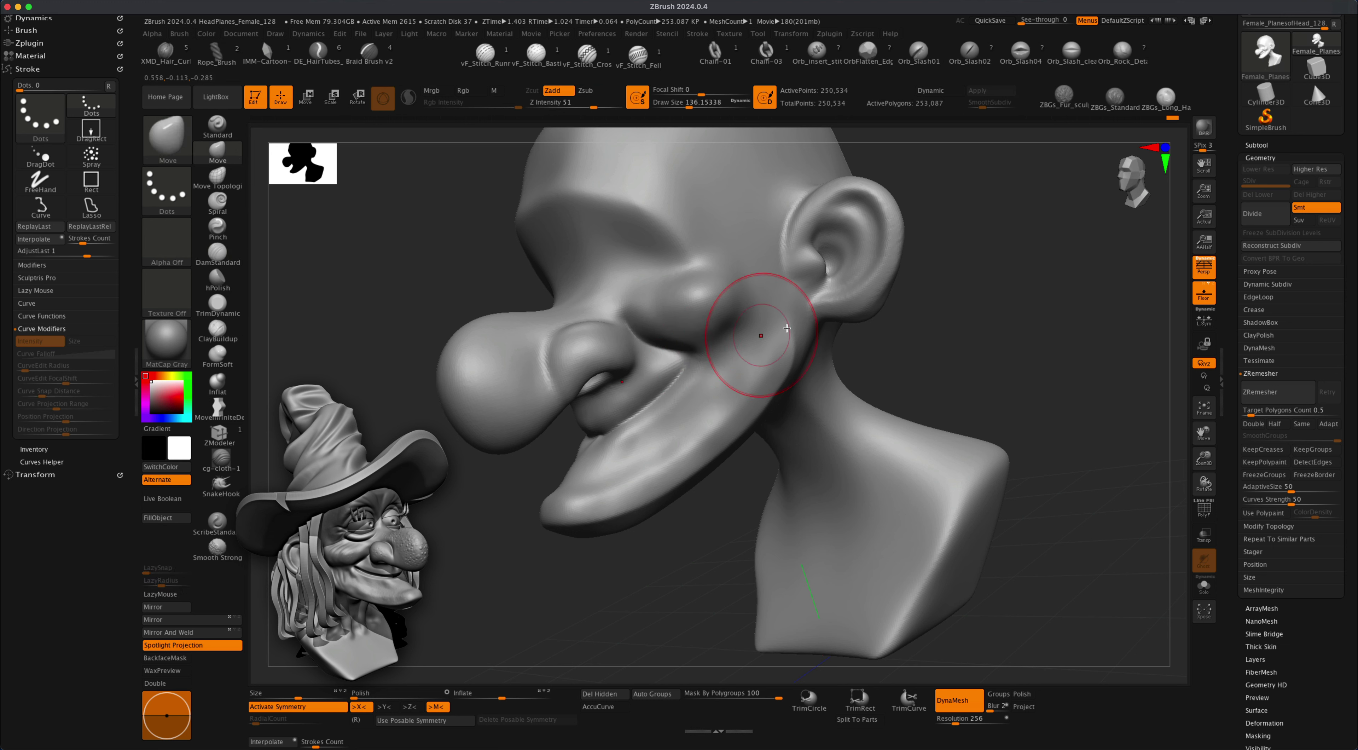
left_click_drag(945, 345, 710, 377)
left_click_drag(864, 368, 865, 377)
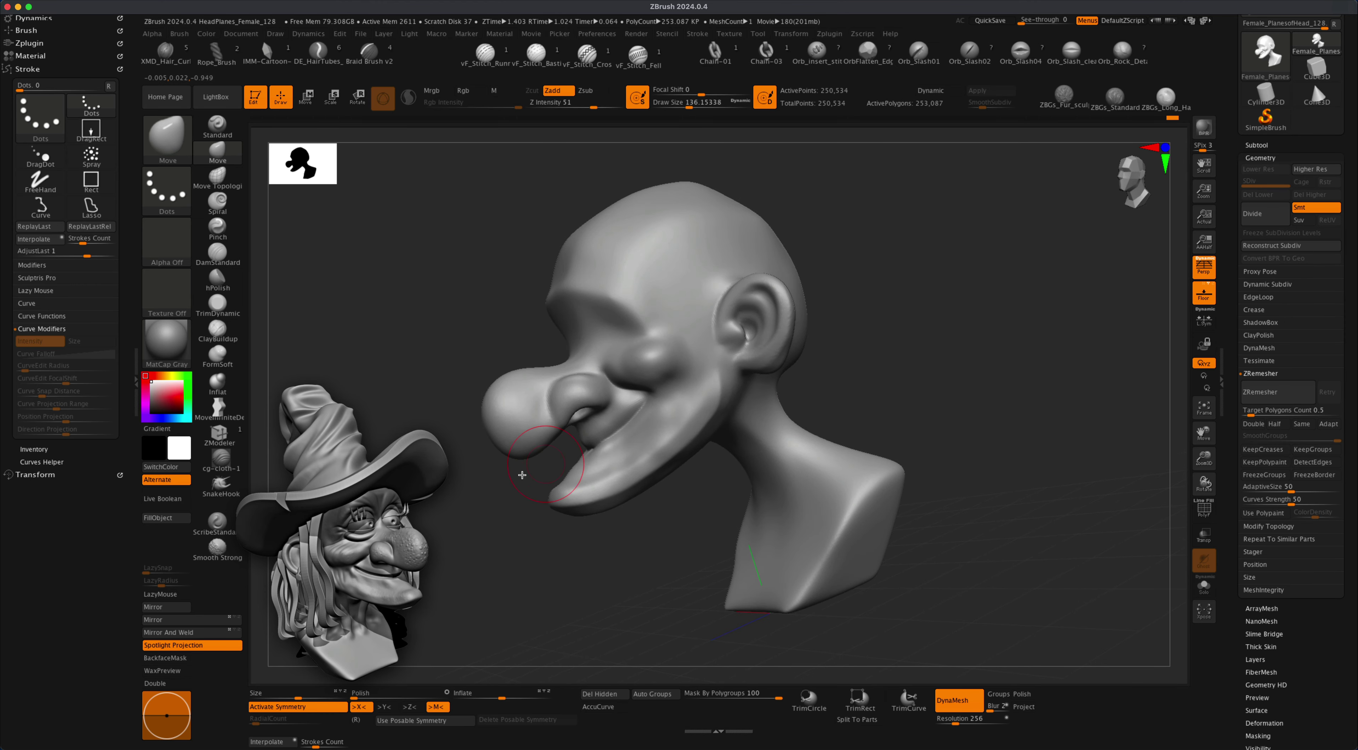
Carve the smile fold and mouth corner with DamStandard at a draw size of about 65, and undo the last stroke.
left_click_drag(459, 503, 454, 544, "alt")
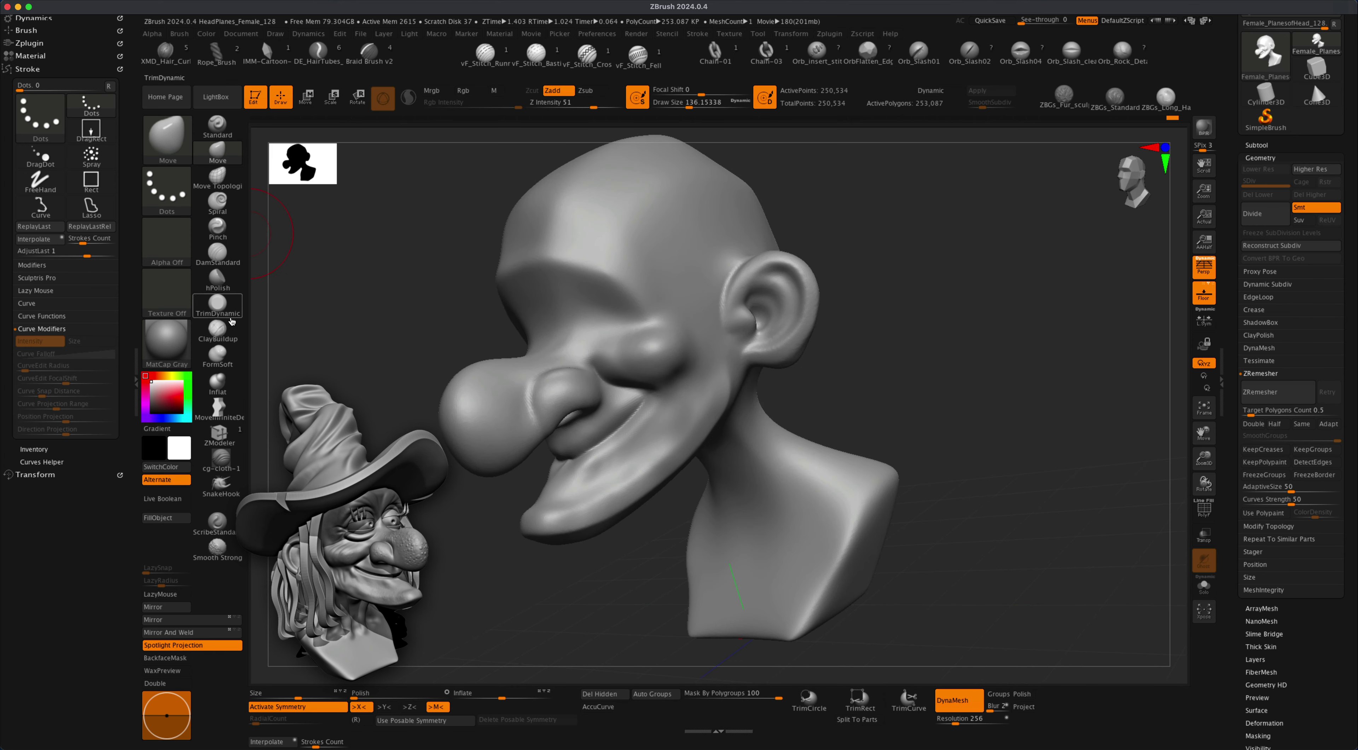
left_click(221, 256)
key("s")
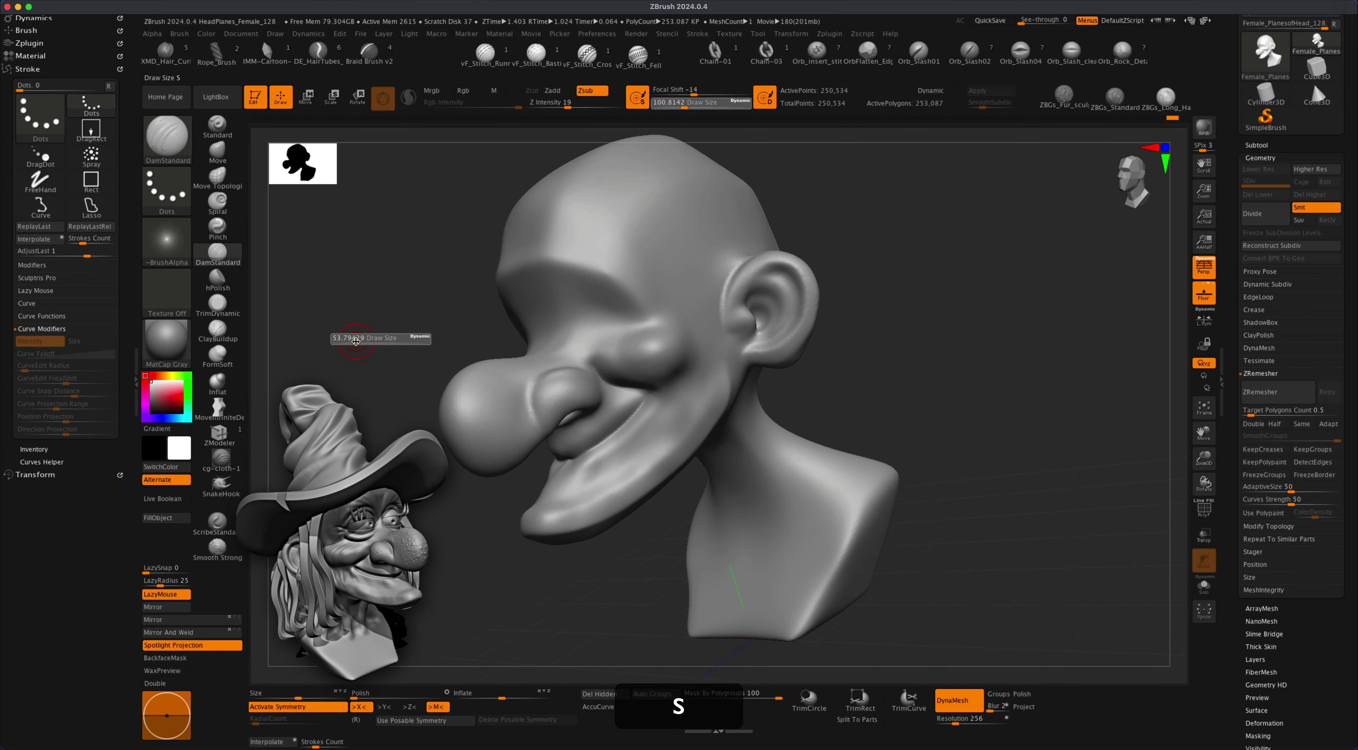
left_click_drag(361, 341, 349, 341)
left_click_drag(407, 490, 409, 480, "alt")
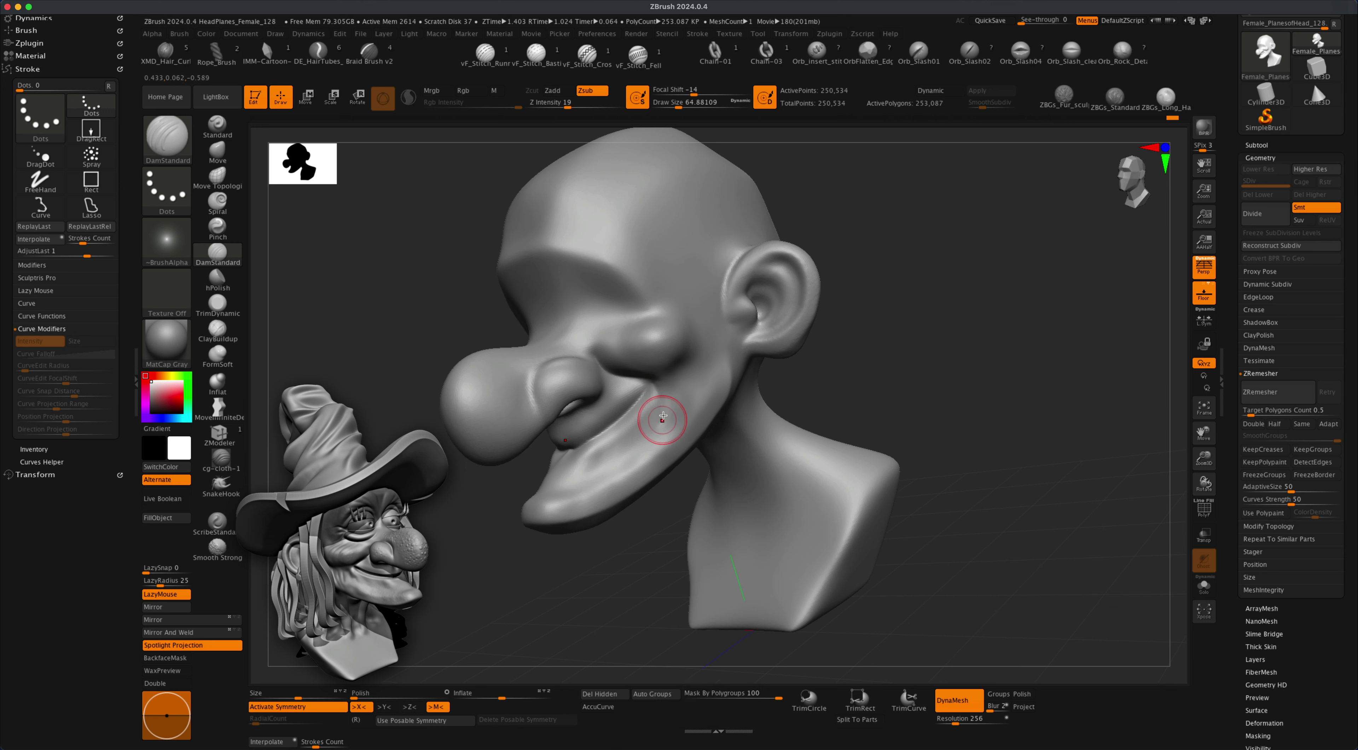
left_click_drag(663, 416, 672, 442)
left_click_drag(576, 562, 612, 527)
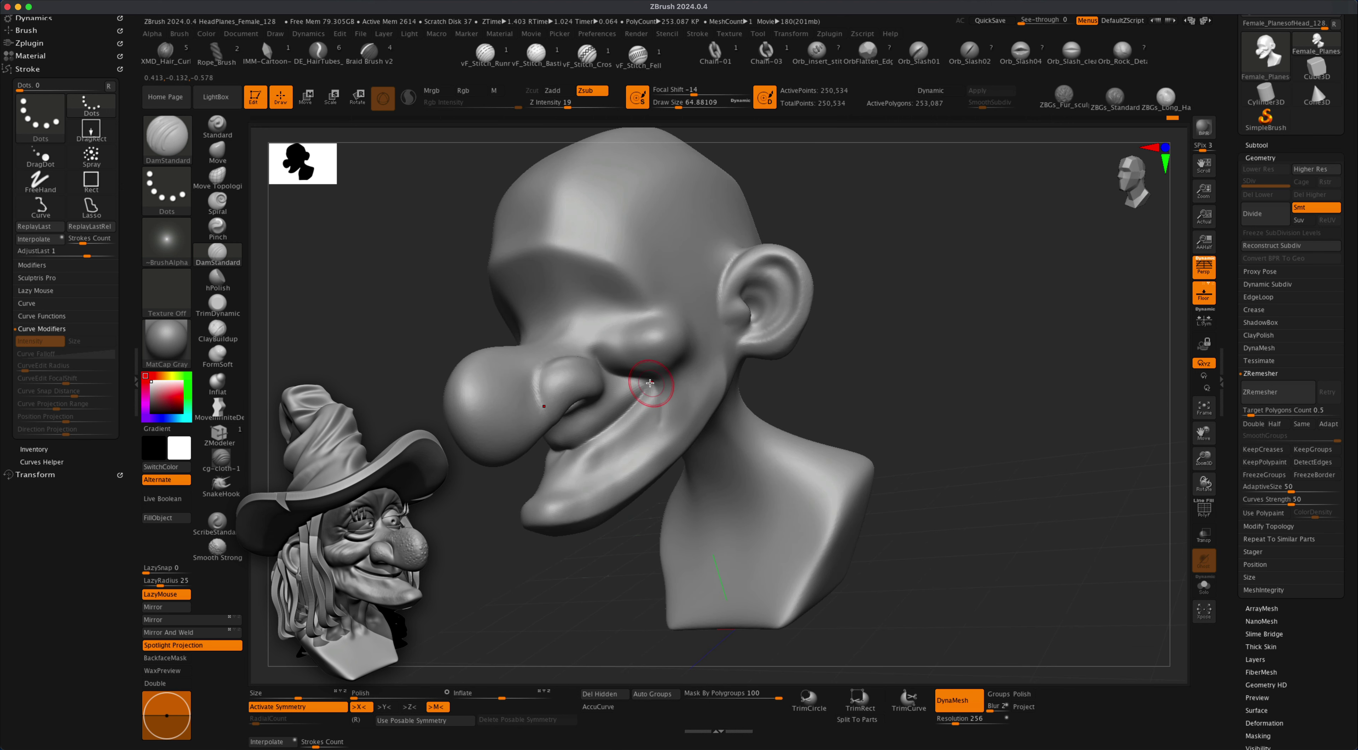
key("super+z")
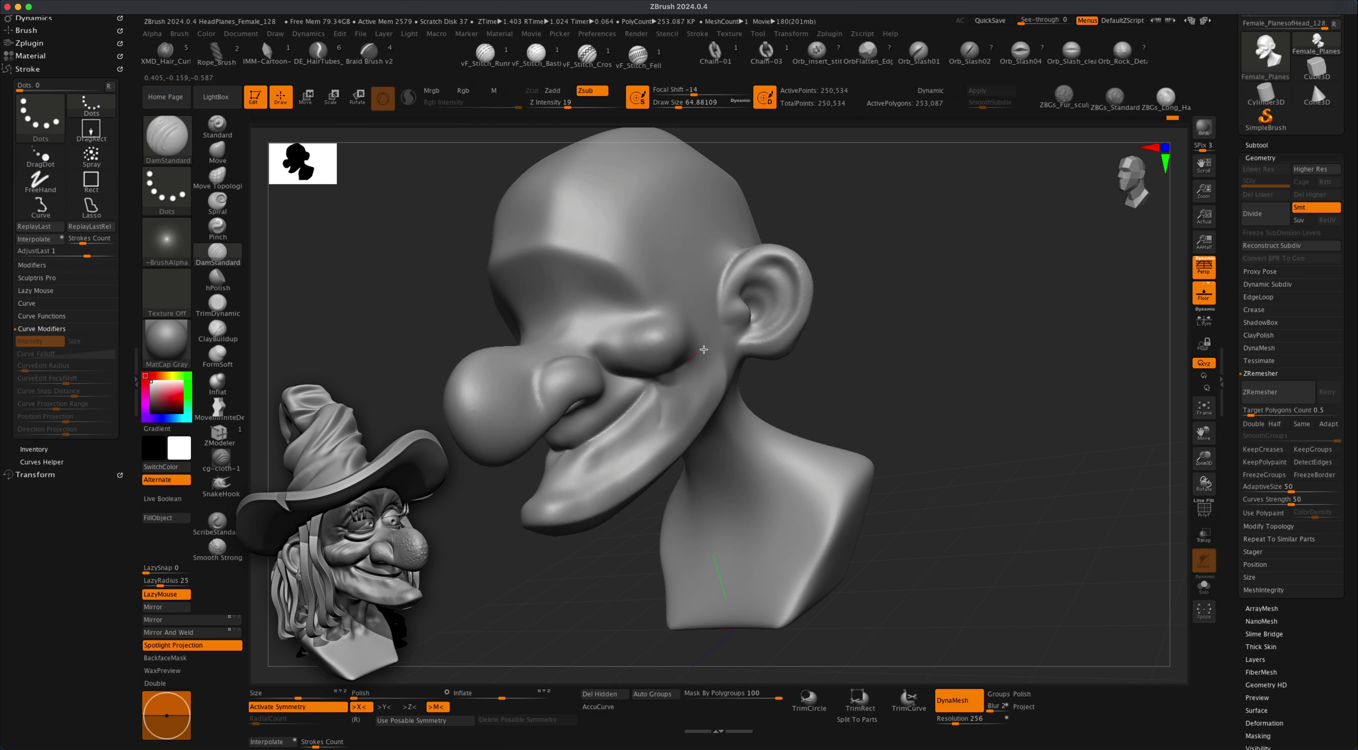
Sharpen the crease around the nostril wing with DamStandard, repeating the last stroke.
mouse_move(879, 250)
left_mouse_down("alt")
mouse_move(882, 284)
mouse_move(821, 316)
mouse_move(826, 349)
left_mouse_up("alt")
left_click_drag(542, 429, 525, 449)
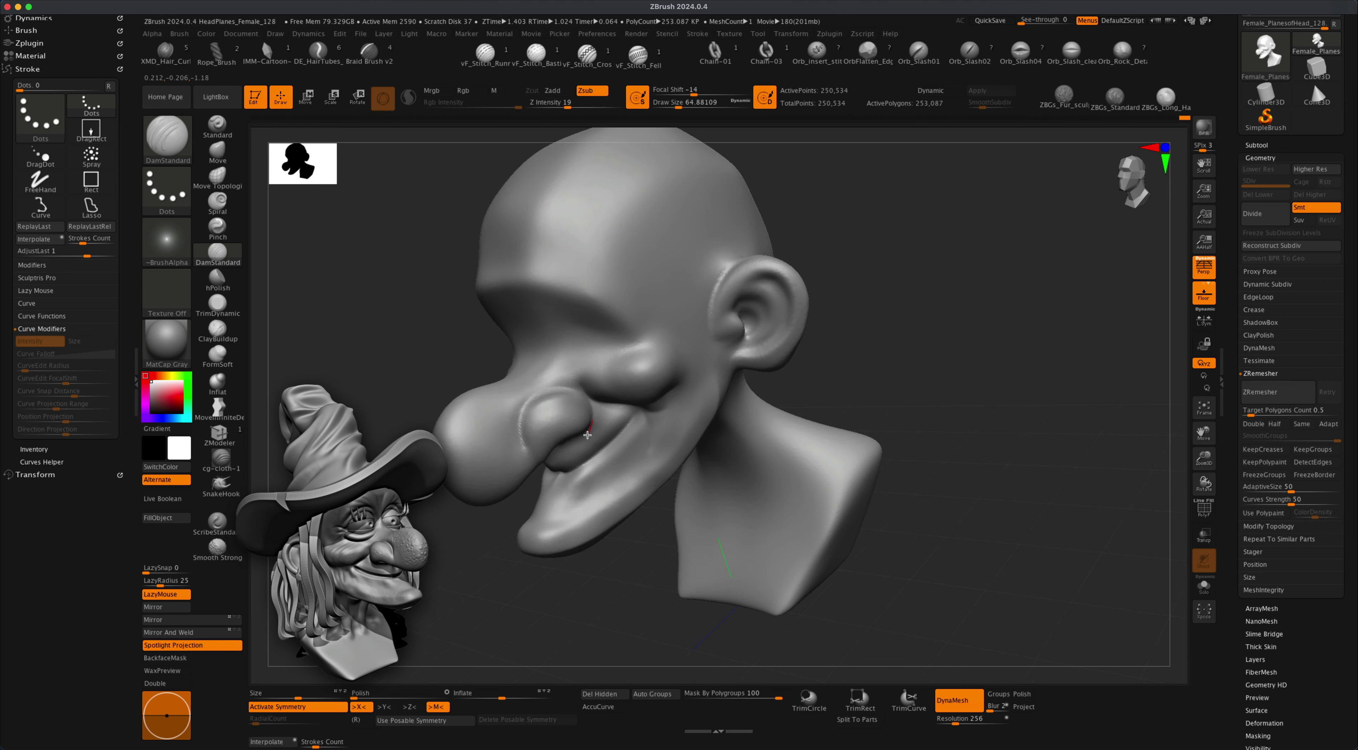
key("1")
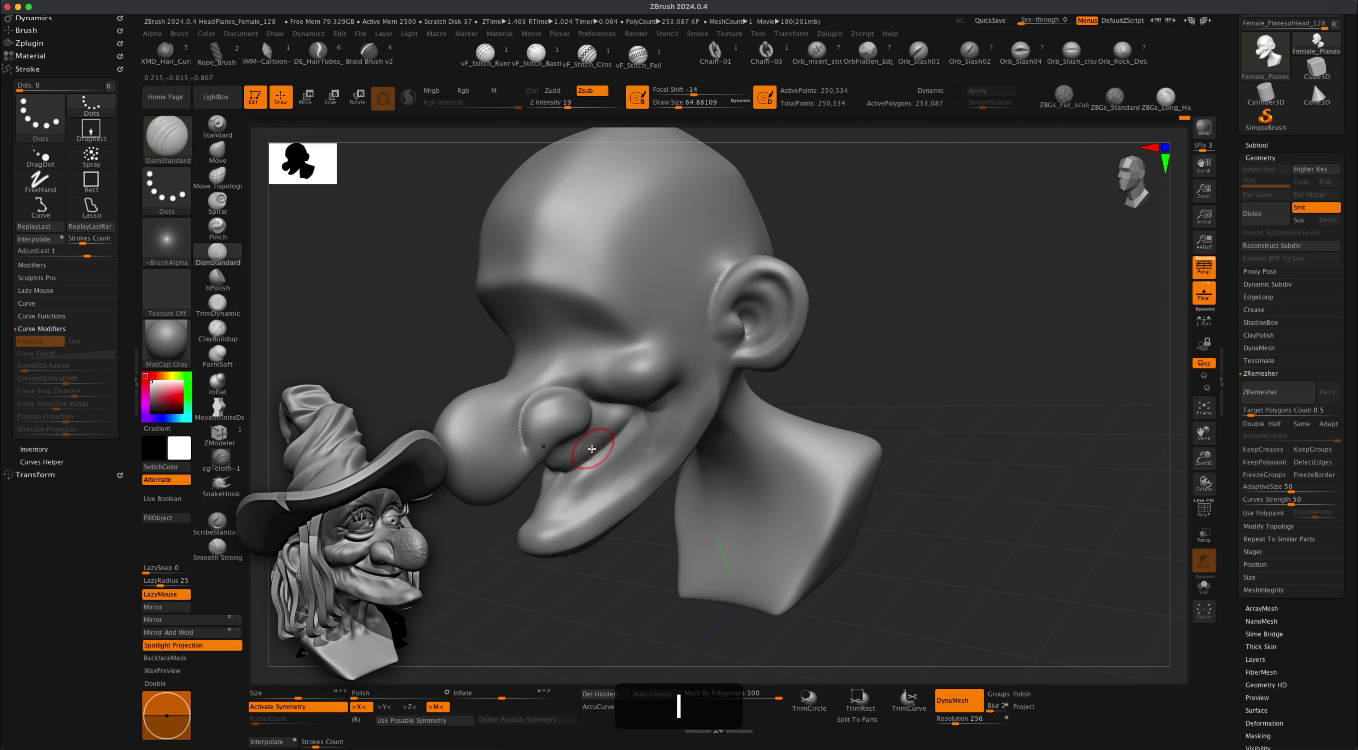
mouse_move(849, 310)
left_mouse_down()
mouse_move(900, 277)
mouse_move(872, 288)
left_mouse_up()
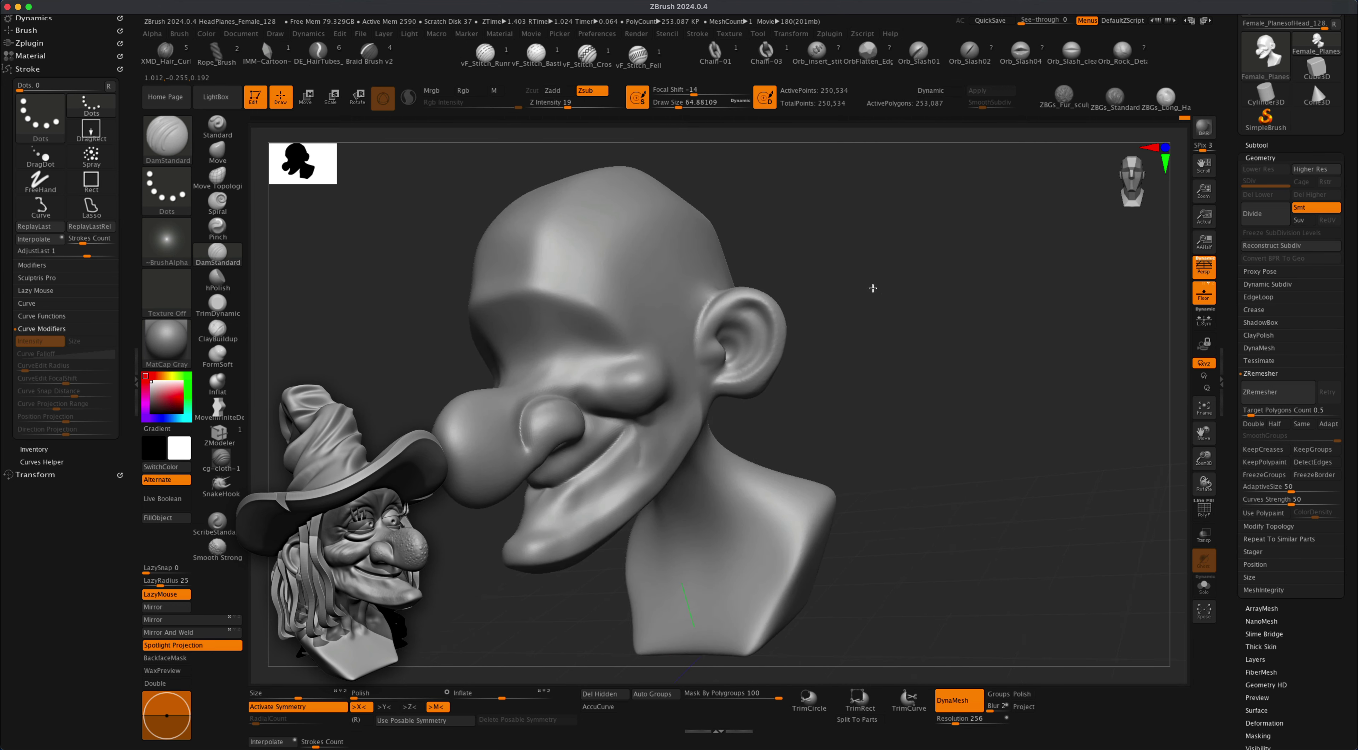
Undo the last strokes by the nose and rework the crease around the nostril wing and upper lip.
key("super+z")
key("super+z")
key("super+z")
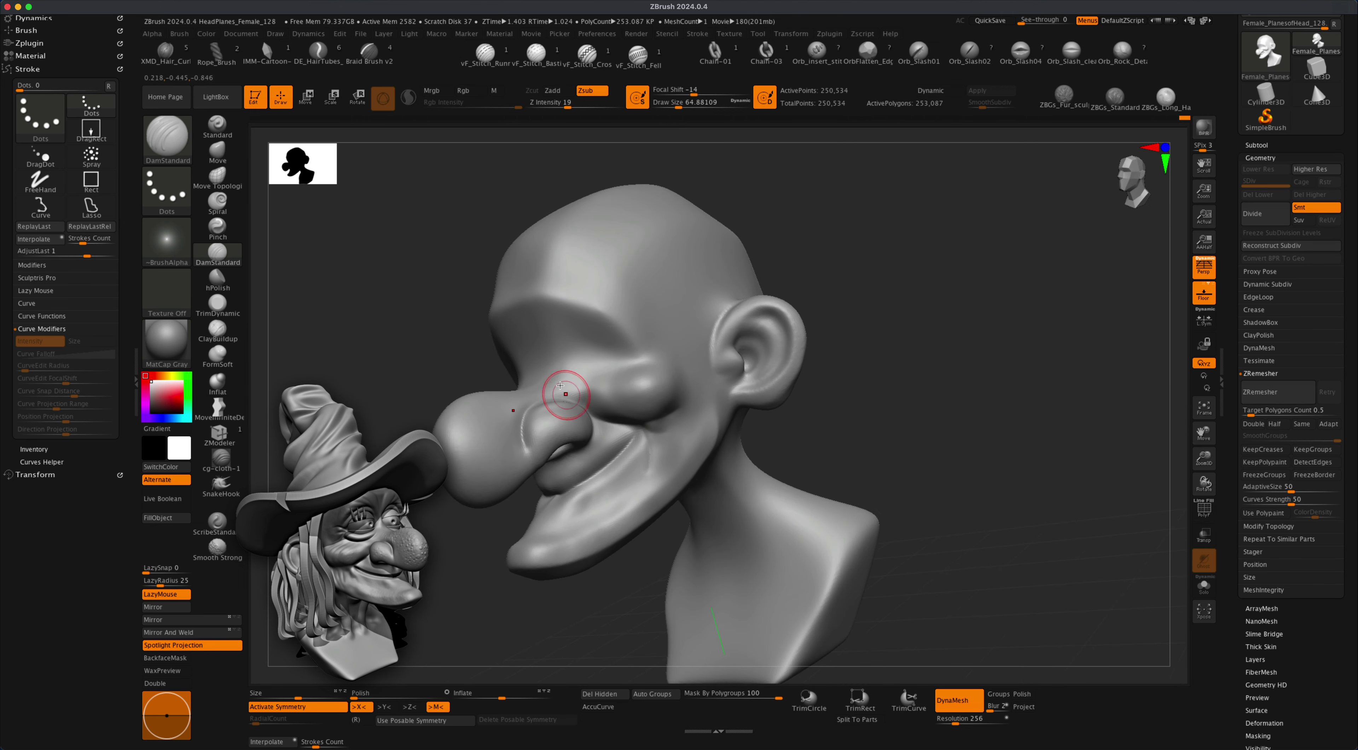
mouse_move(840, 380)
left_mouse_down("alt")
mouse_move(917, 343)
mouse_move(970, 354)
mouse_move(975, 333)
mouse_move(957, 366)
left_mouse_up("alt")
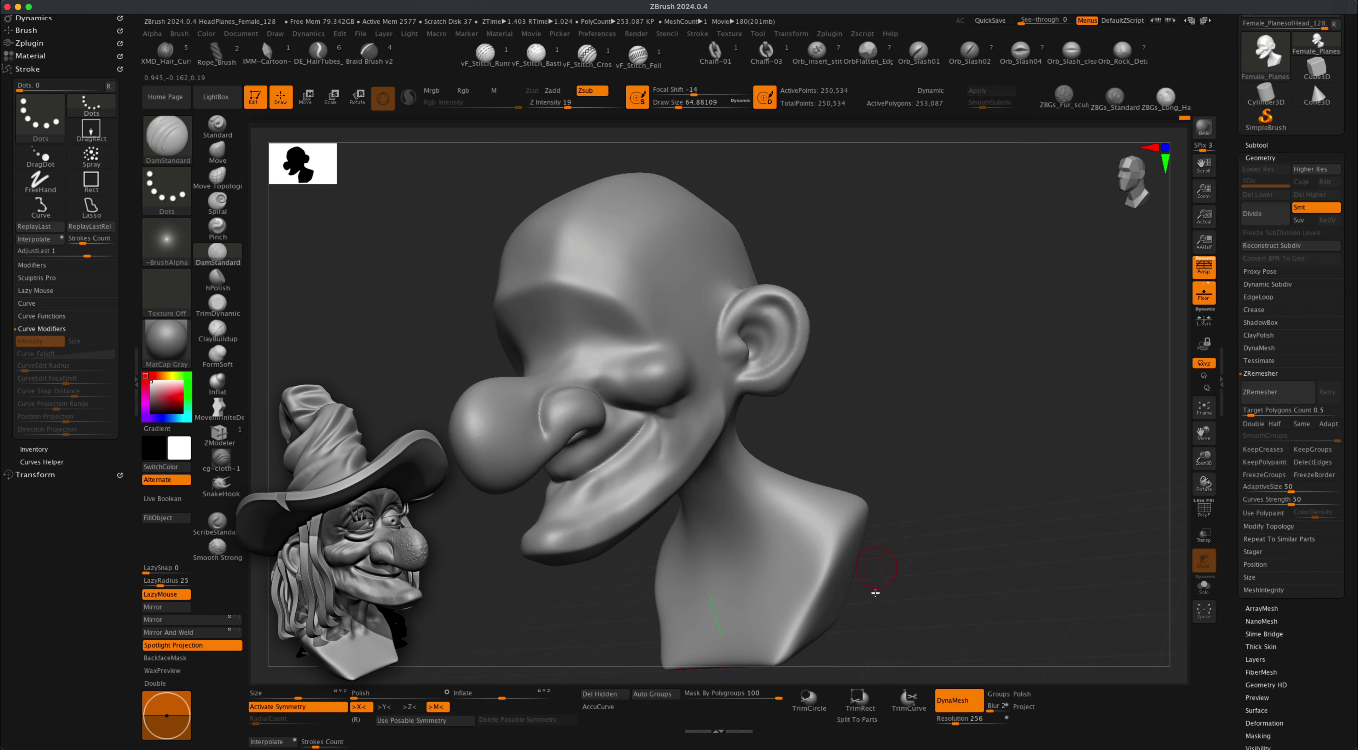
left_click_drag(912, 431, 887, 413, "alt")
left_click_drag(896, 309, 881, 310, "alt")
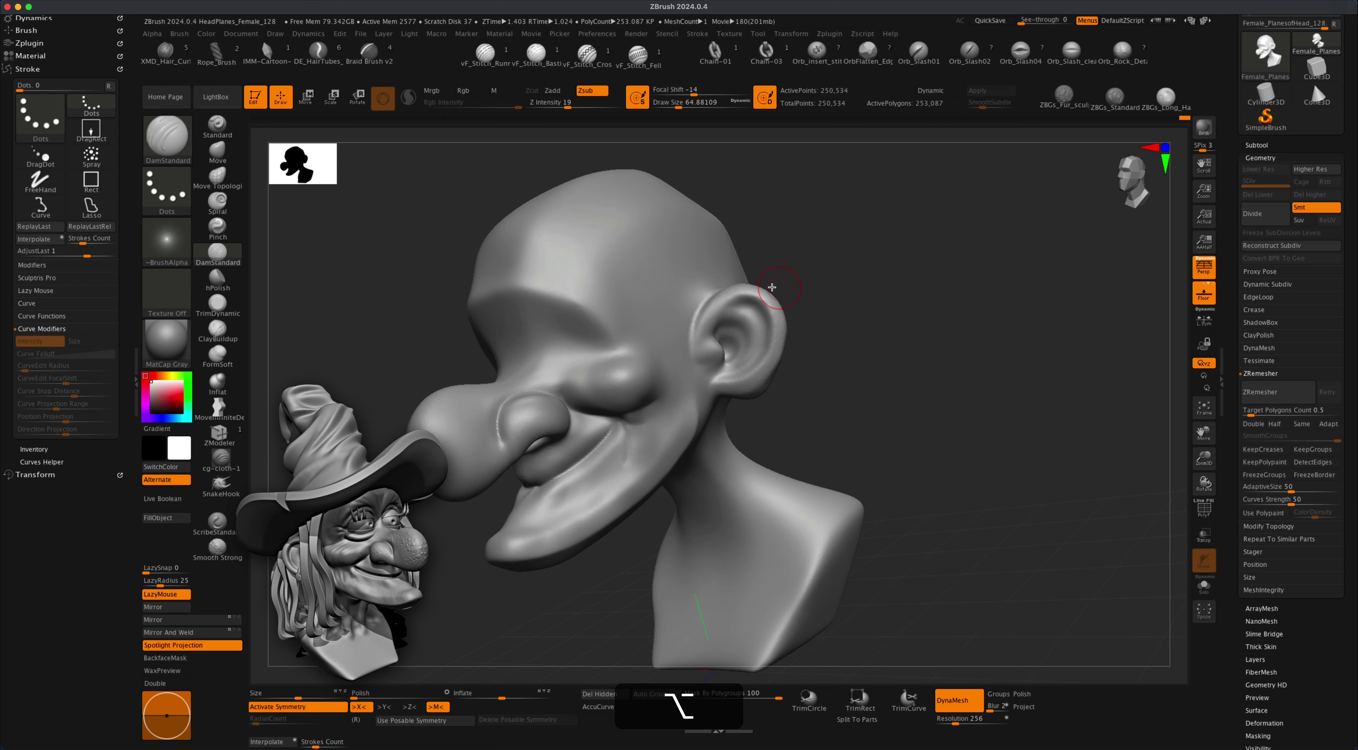
Carve the inner folds of the ear with DamStandard at a Z intensity of 40, undoing the initial stroke.
key("super+z")
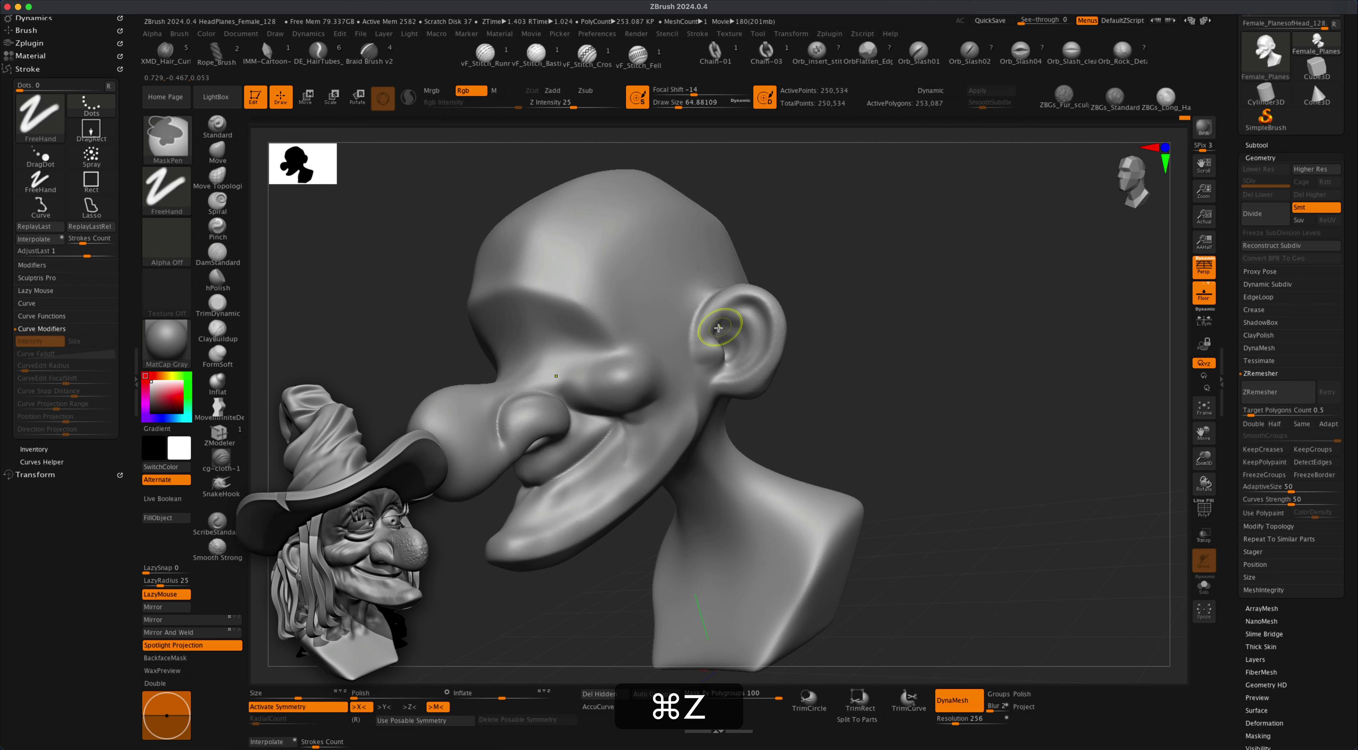
mouse_move(735, 303)
left_mouse_down()
mouse_move(761, 306)
mouse_move(768, 346)
left_mouse_up()
key("super+z")
left_click_drag(535, 103, 587, 108)
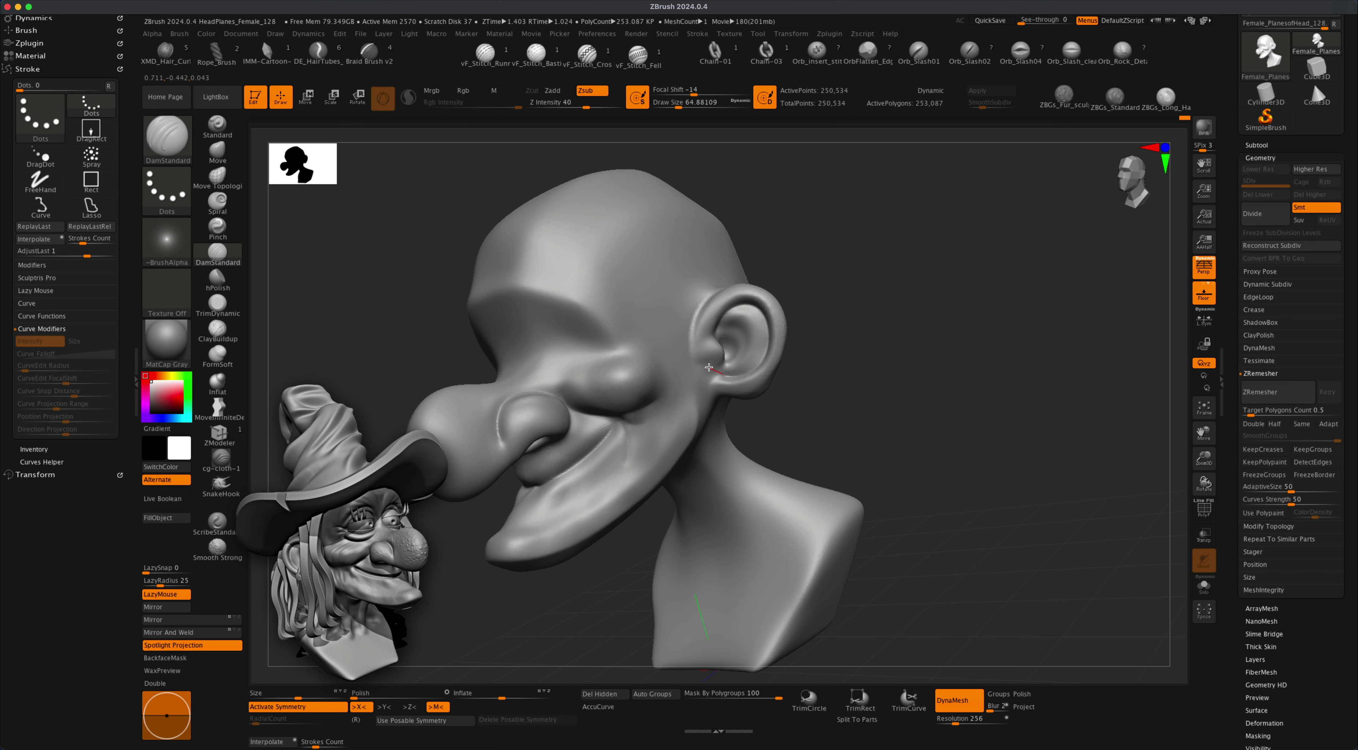
mouse_move(875, 354)
left_mouse_down()
mouse_move(861, 354)
mouse_move(891, 346)
mouse_move(867, 343)
mouse_move(863, 312)
mouse_move(748, 315)
left_mouse_up()
left_click_drag(848, 366, 739, 345)
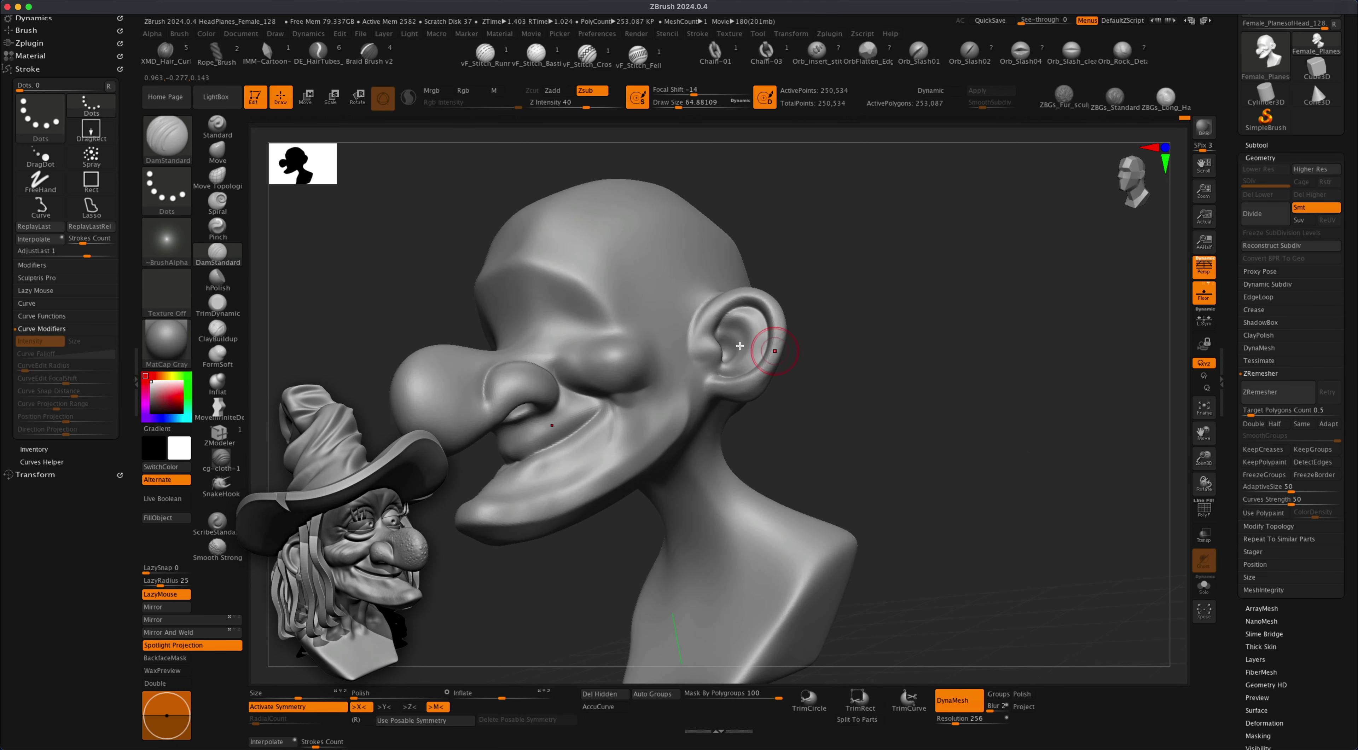
Hollow out both eye sockets with the Inflat brush in subtract mode at a draw size of about 145.
mouse_move(858, 356)
left_mouse_down()
mouse_move(900, 364)
mouse_move(862, 364)
mouse_move(864, 340)
mouse_move(876, 368)
mouse_move(846, 371)
mouse_move(858, 383)
mouse_move(888, 376)
mouse_move(882, 391)
mouse_move(887, 377)
left_mouse_up()
left_click_drag(464, 375, 385, 383, "alt")
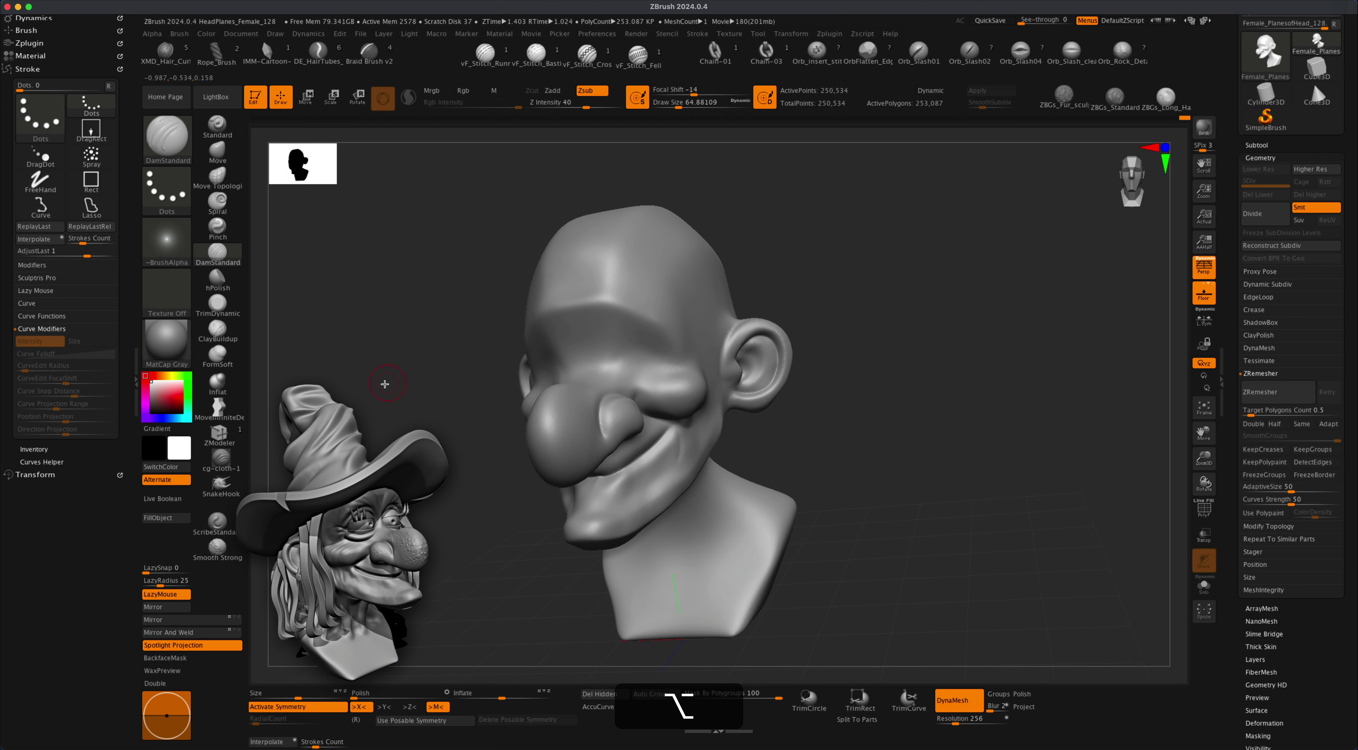
left_click(221, 386)
key("s")
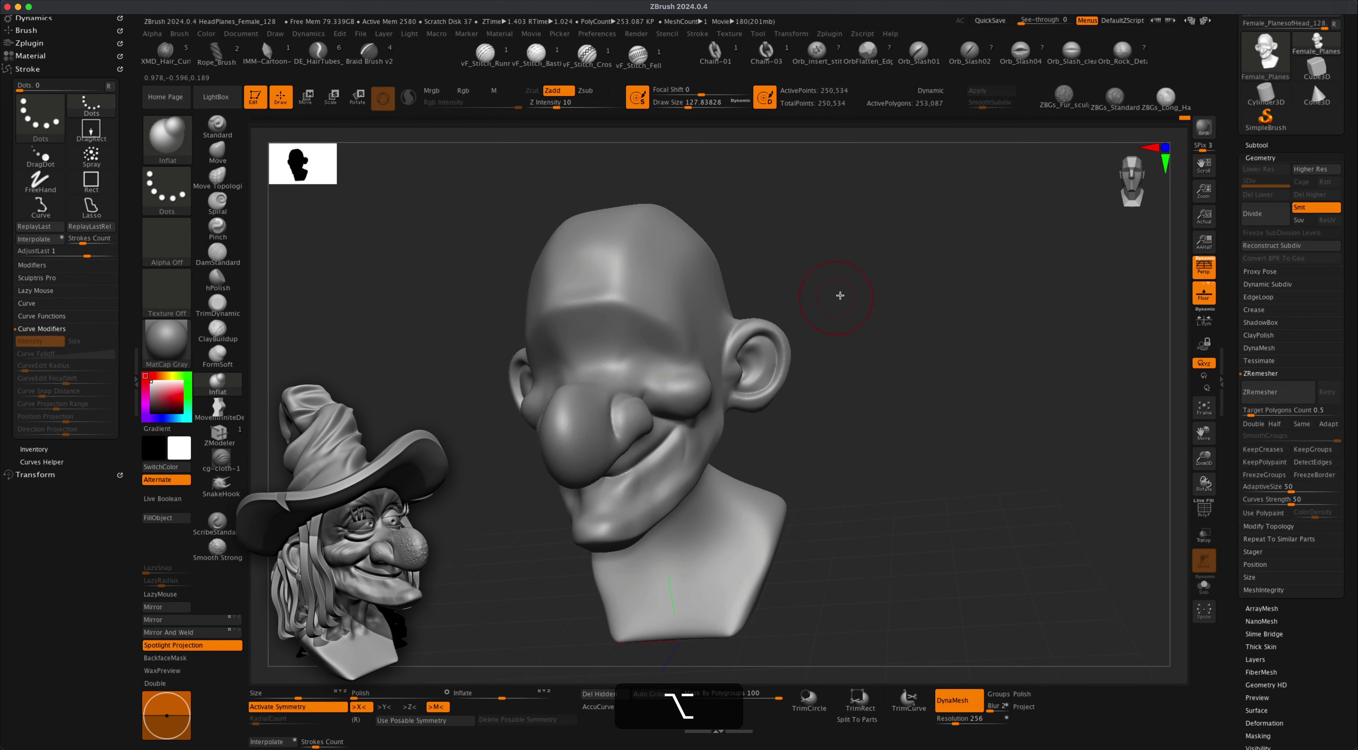
left_click_drag(840, 295, 813, 316, "alt")
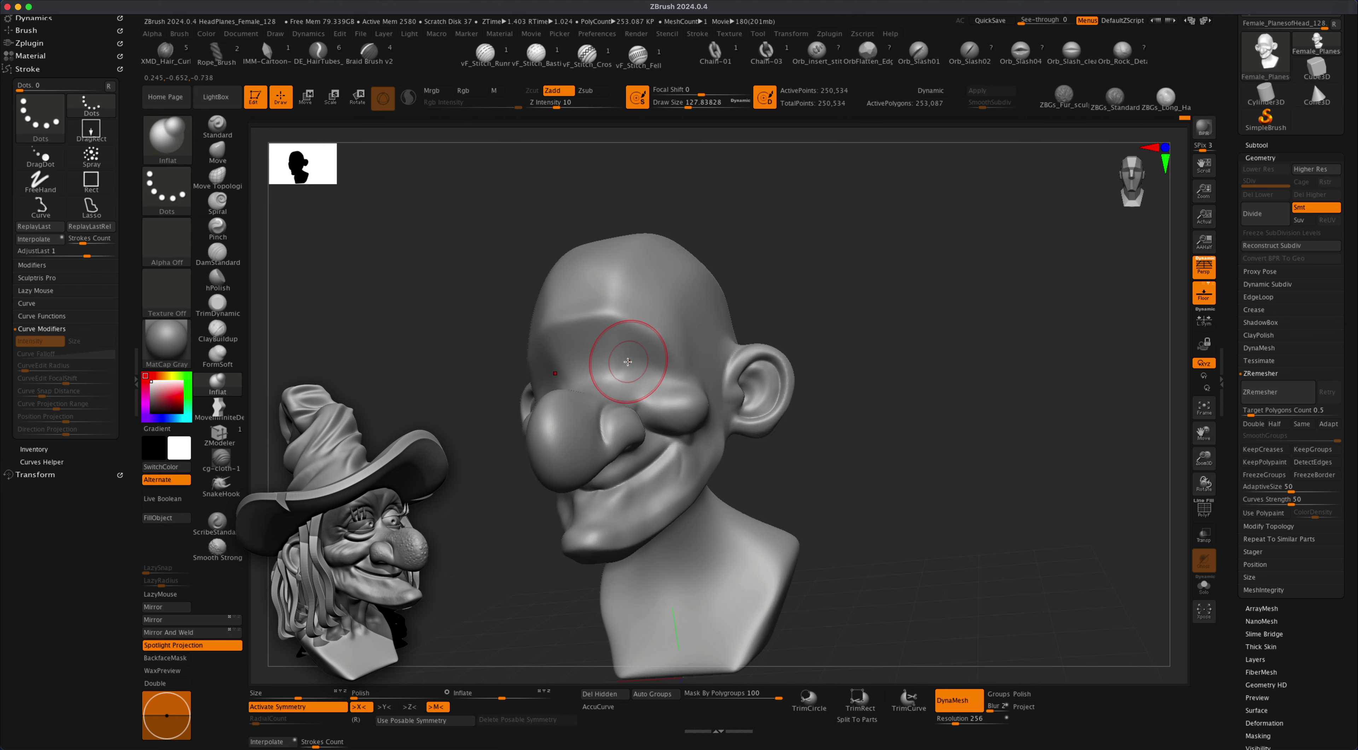
key("alt")
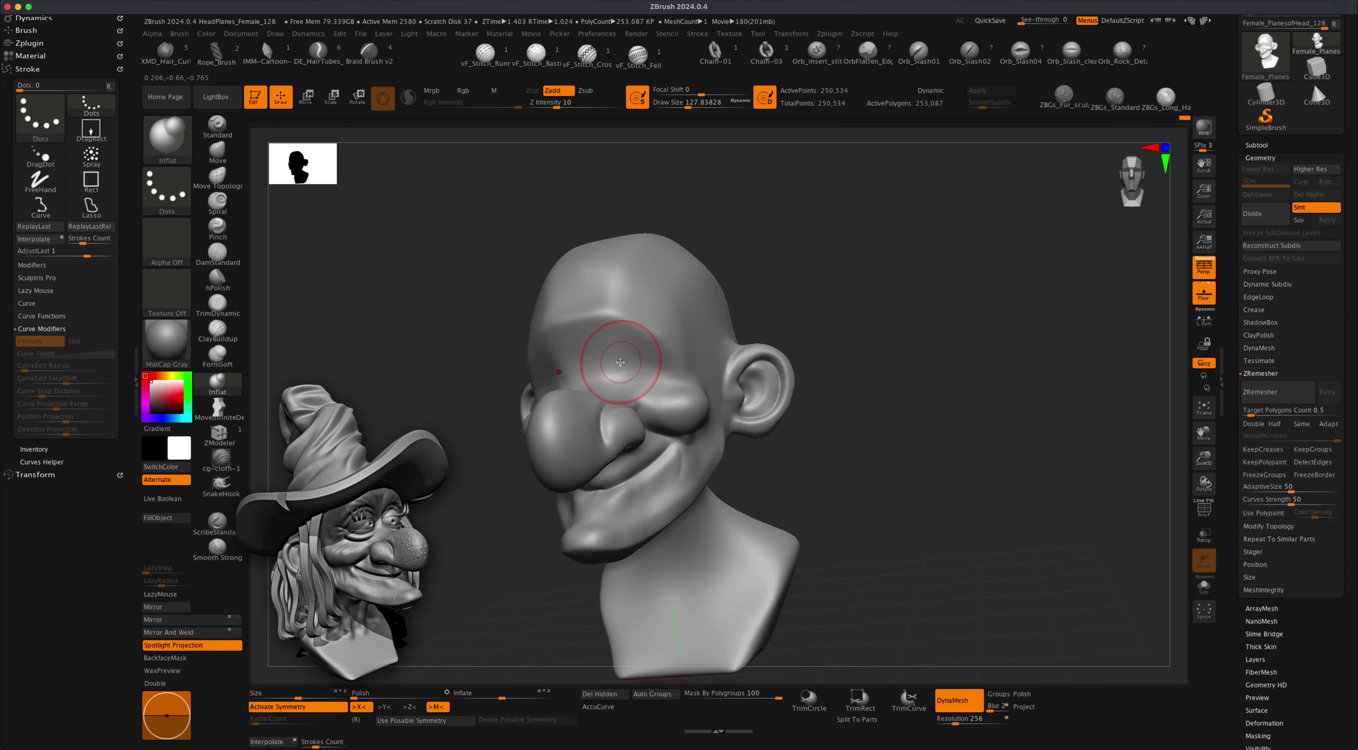
key("s")
left_click_drag(747, 293, 751, 296)
key("alt")
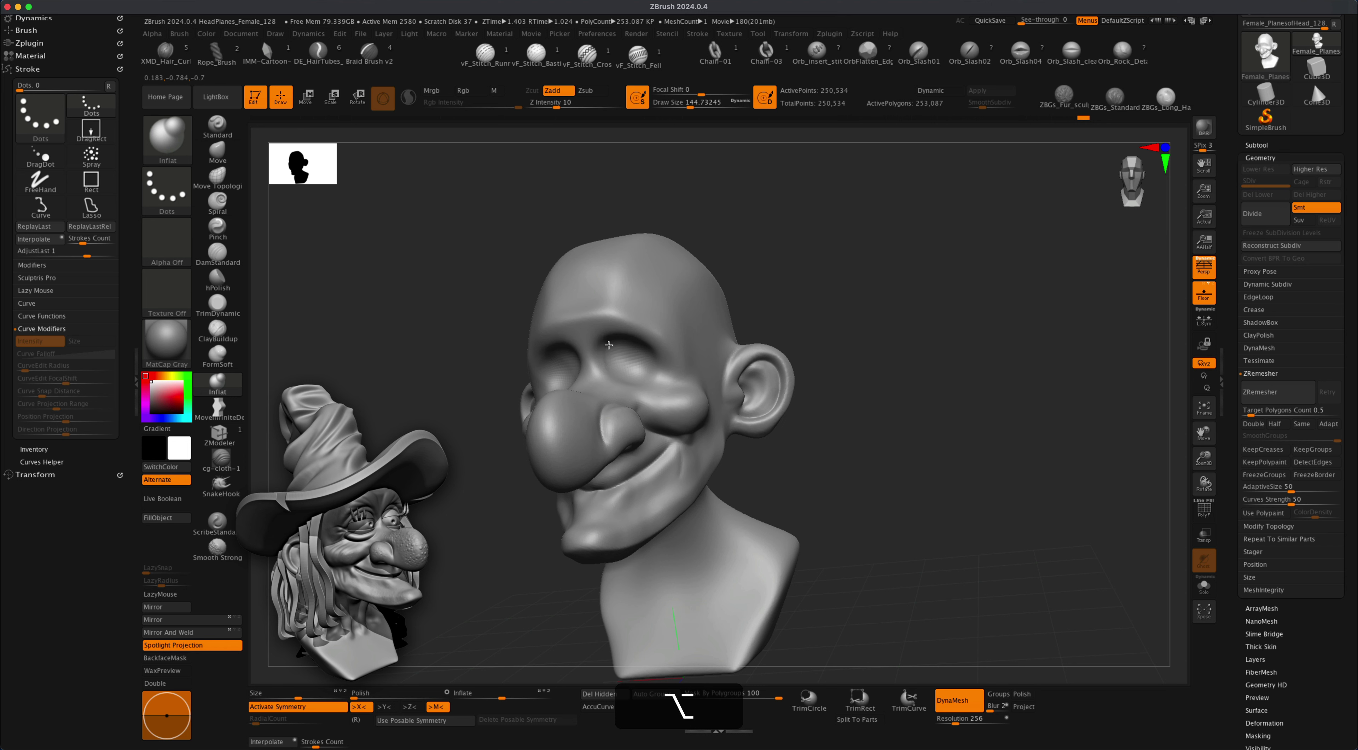
Deepen the eye sockets beside the nose bridge and refresh the DynaMesh.
left_click_drag(793, 262, 830, 254)
right_click_drag(830, 255, 812, 255)
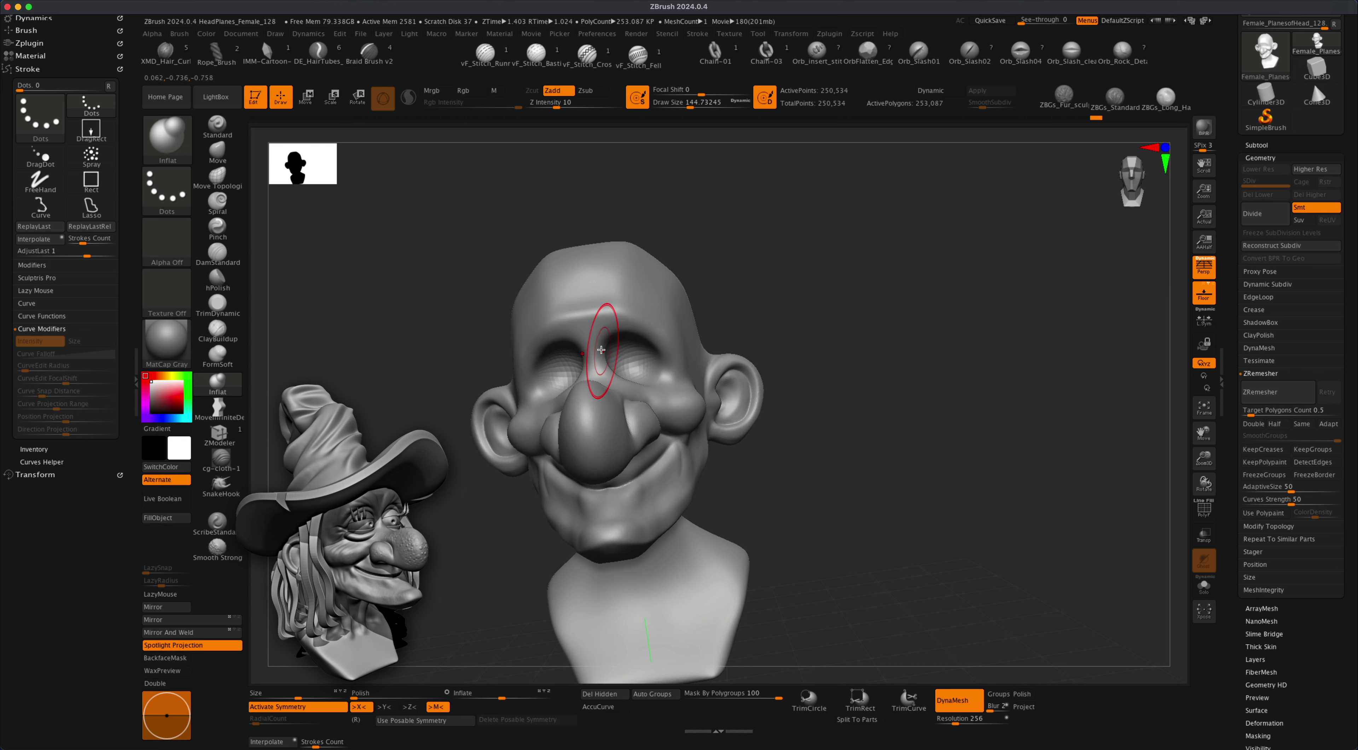
mouse_move(800, 275)
right_mouse_down()
mouse_move(785, 279)
mouse_move(818, 263)
right_mouse_up()
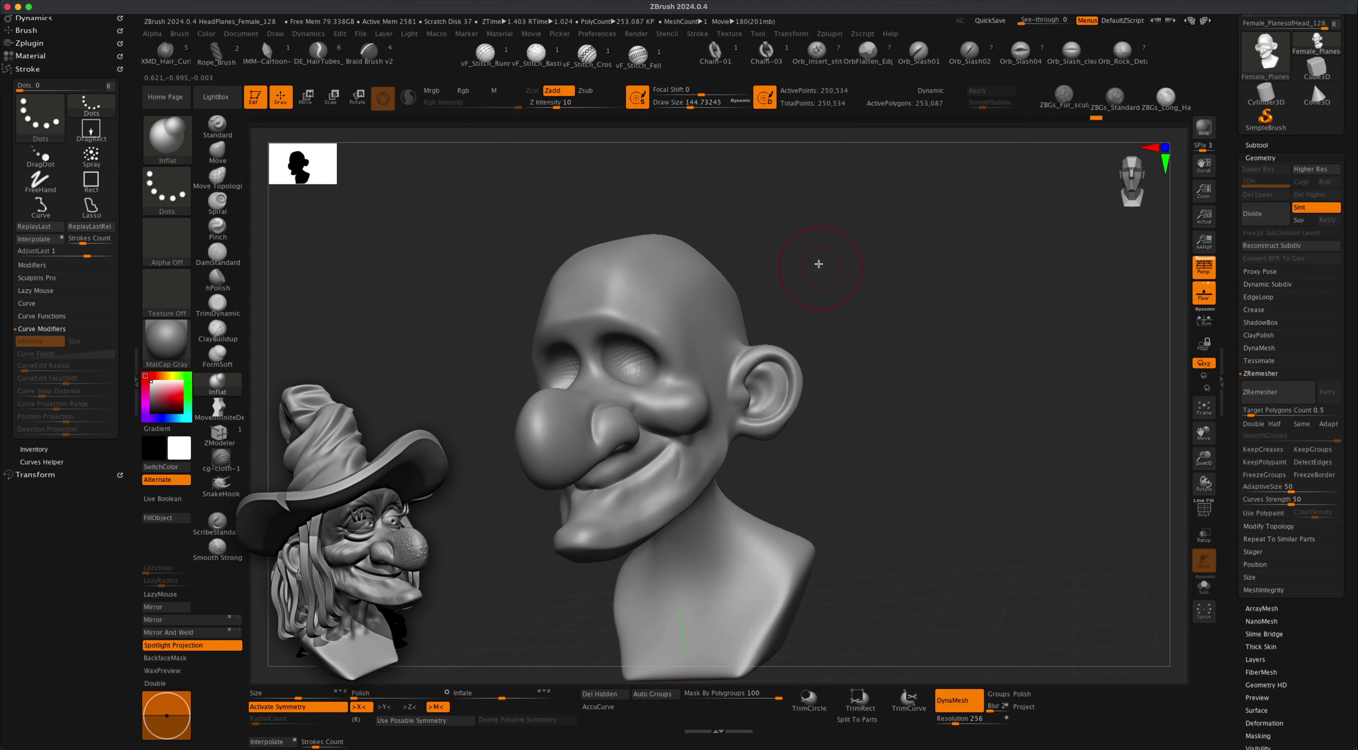
left_click_drag(826, 250, 832, 281, "super")
mouse_move(833, 281)
right_mouse_down()
mouse_move(860, 265)
mouse_move(840, 263)
right_mouse_up()
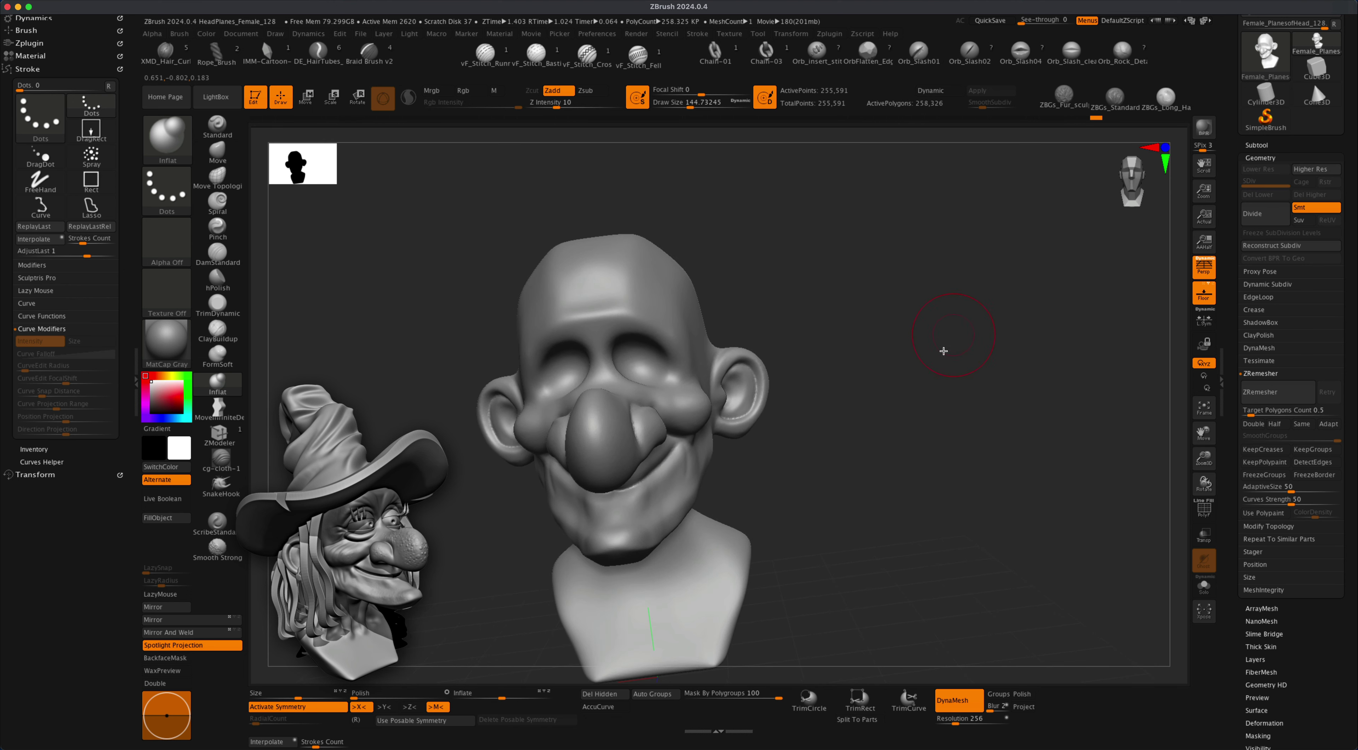
Append a Sphere3D to the head as a new subtool.
right_click_drag(943, 350, 989, 355, "alt")
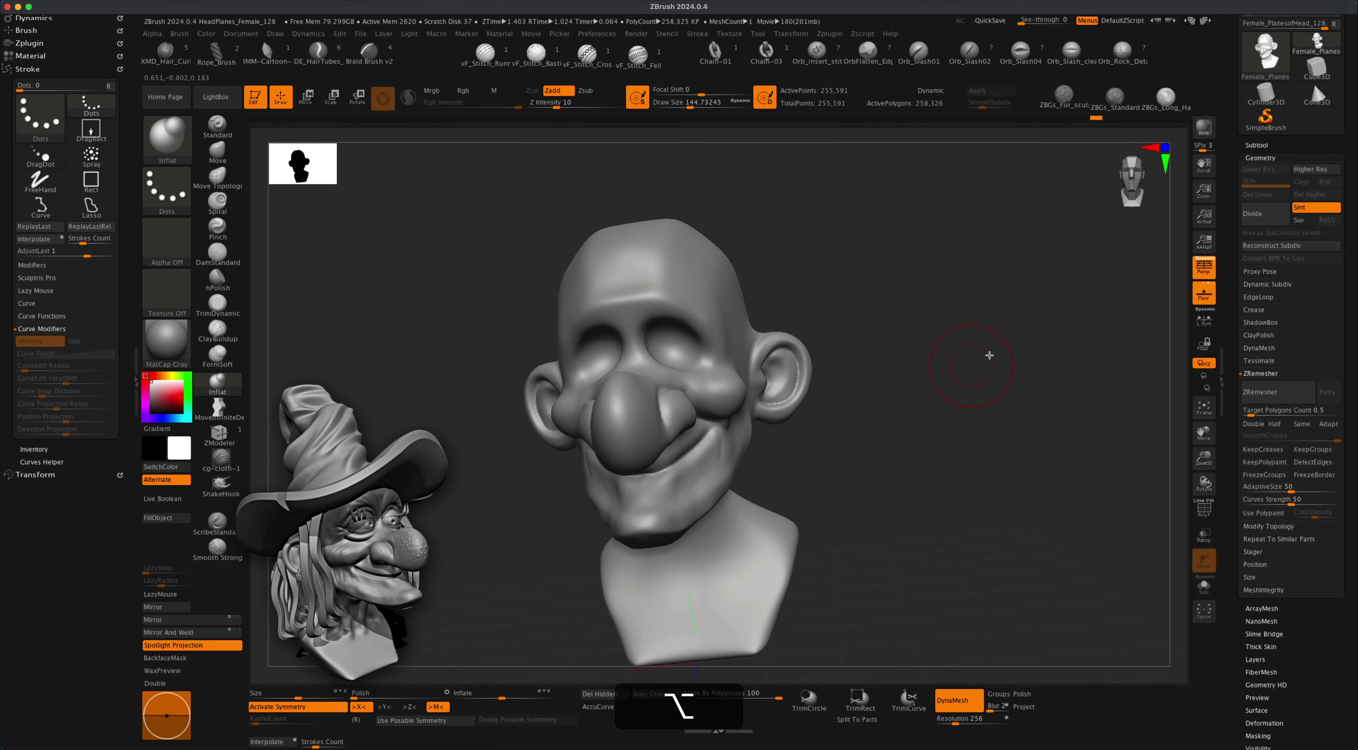
left_click(1265, 146)
left_click(1302, 411)
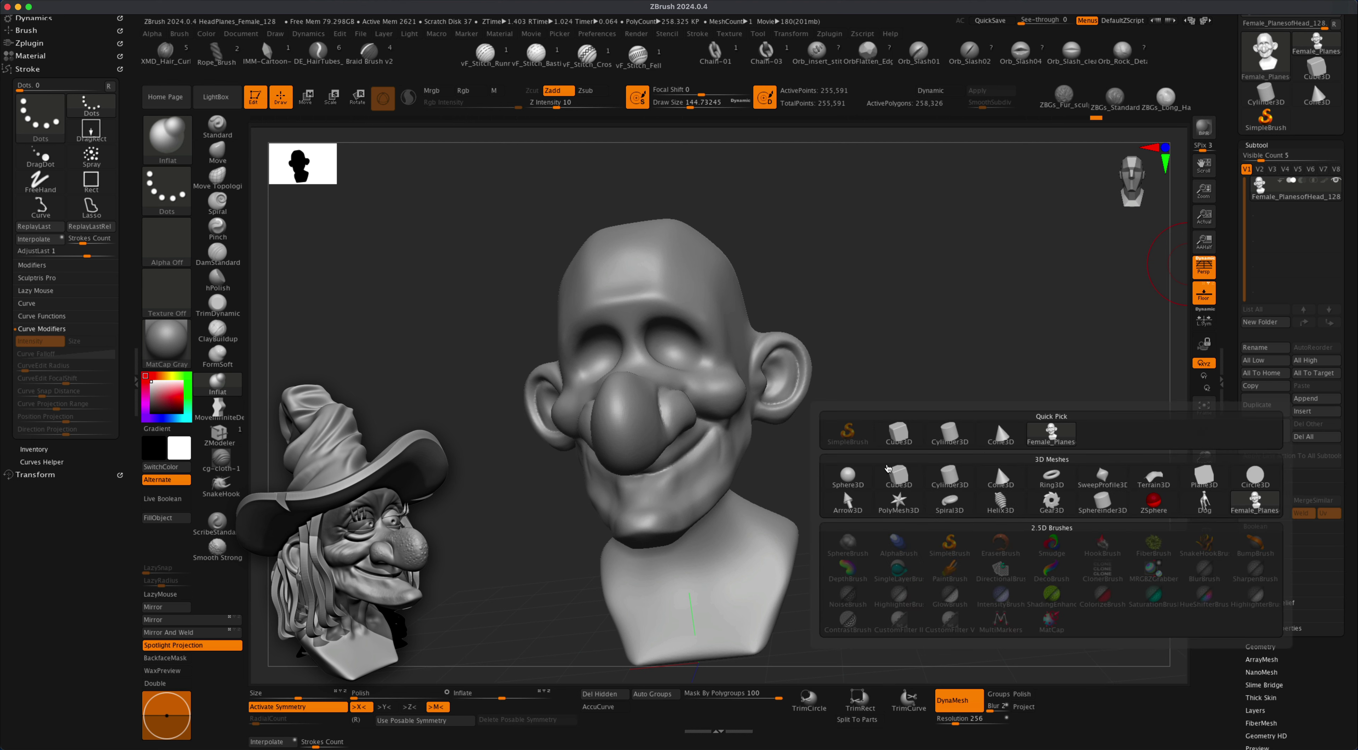
left_click(848, 475)
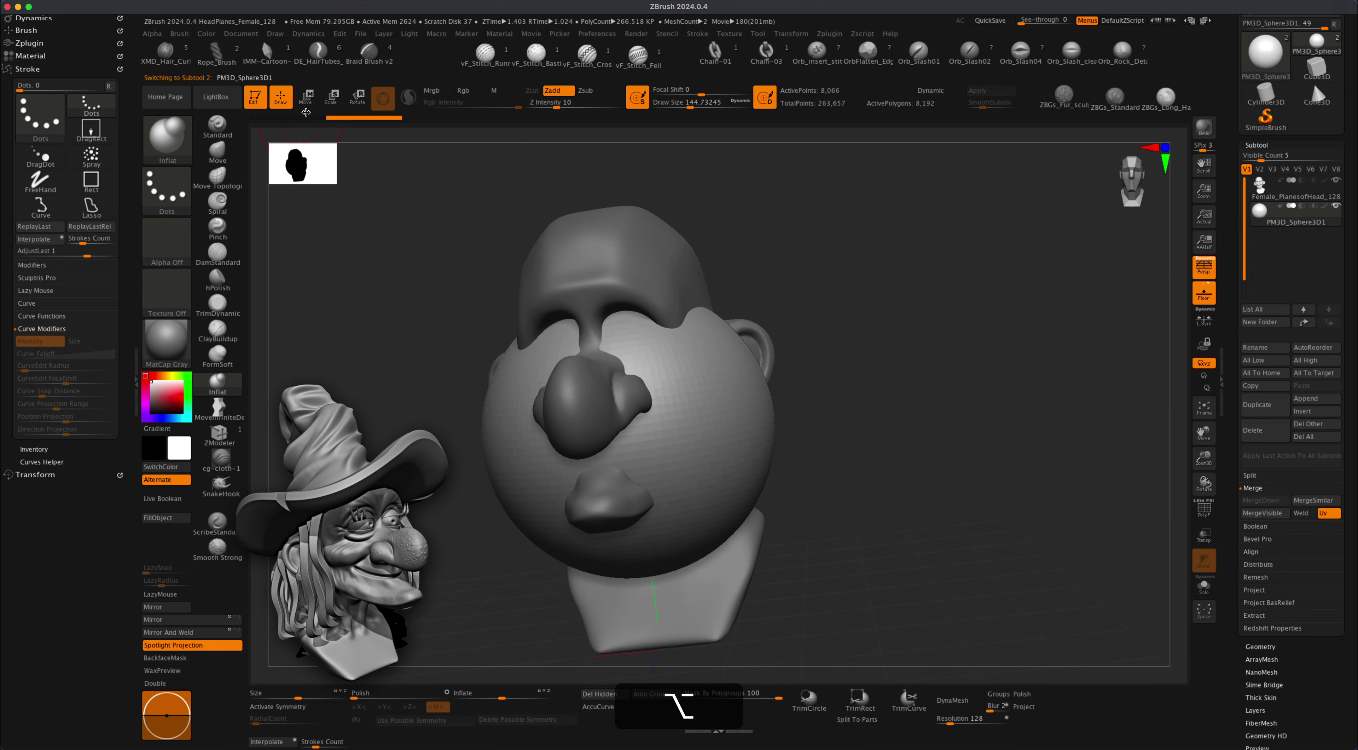
Scale the appended sphere down to eyeball size and move it to the eye socket in side view.
left_click(306, 106)
left_click_drag(634, 430, 442, 540)
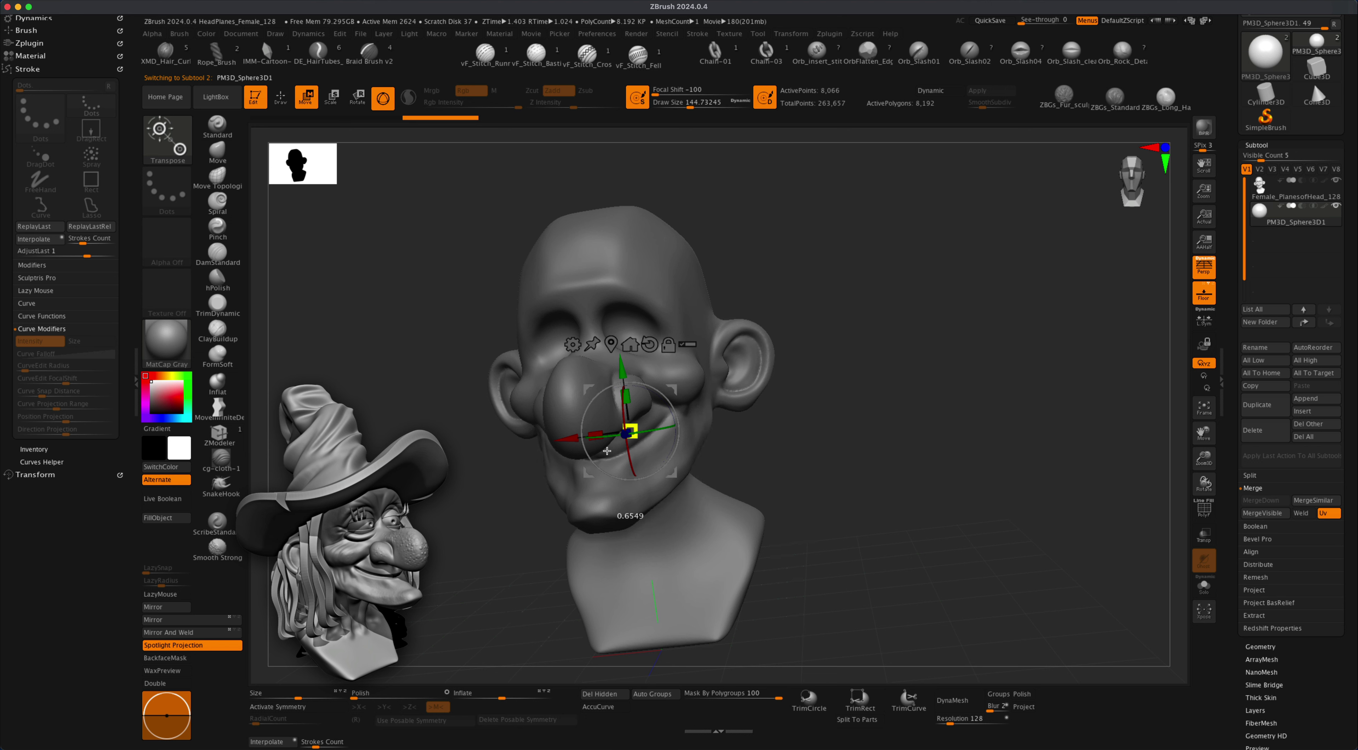
left_click_drag(805, 456, 582, 297, "shift")
left_click_drag(536, 337, 524, 344)
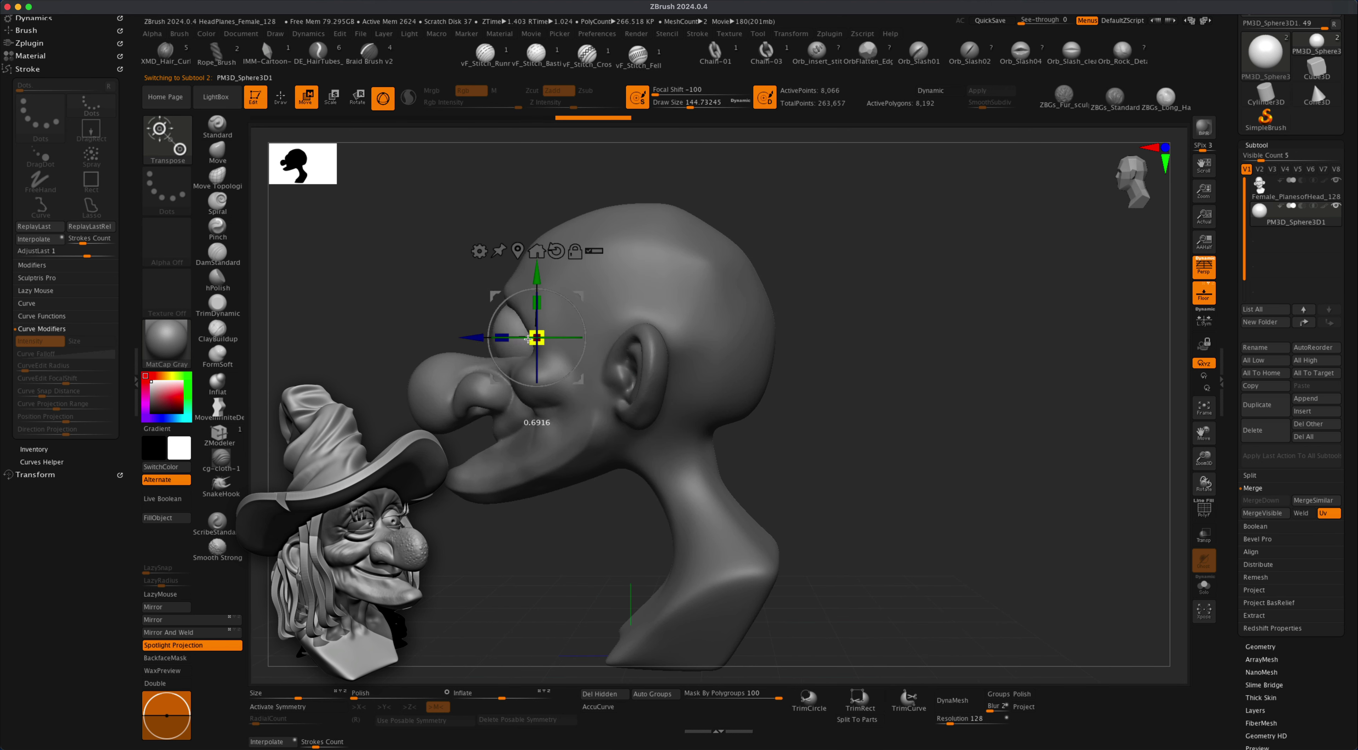
left_click_drag(861, 316, 943, 337, "alt")
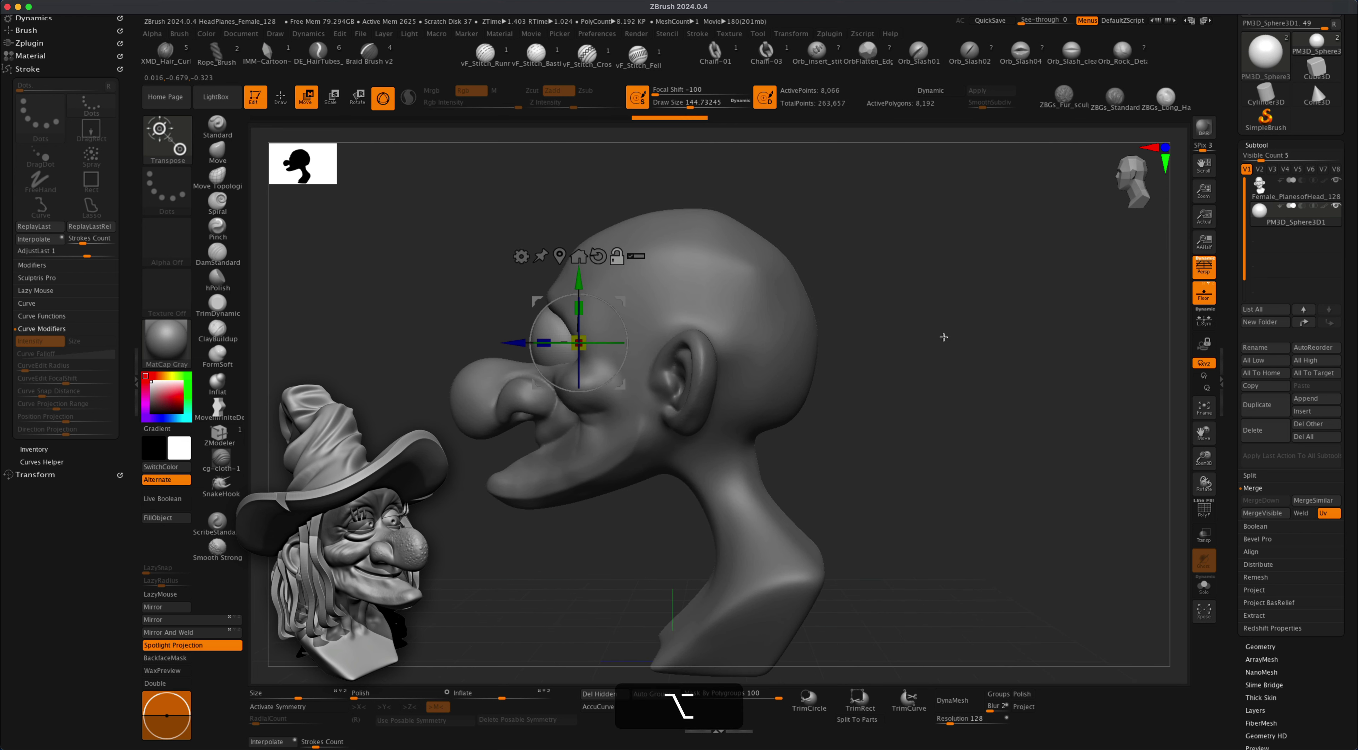
Adjust the eyeball's size and depth inside the head with transparency on, finishing with transparency off.
left_click(1202, 536)
mouse_move(621, 302)
left_mouse_down()
mouse_move(677, 286)
mouse_move(663, 265)
mouse_move(630, 304)
left_mouse_up()
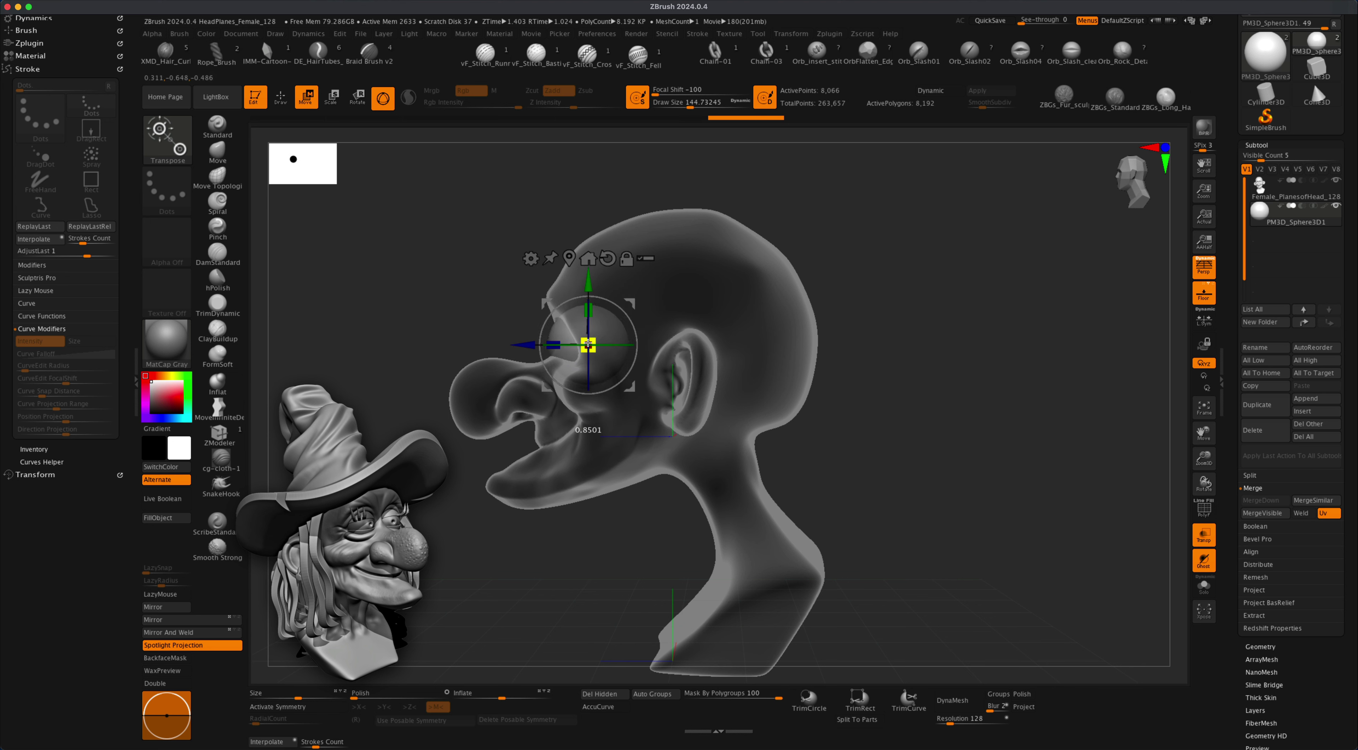
left_click_drag(588, 343, 577, 341)
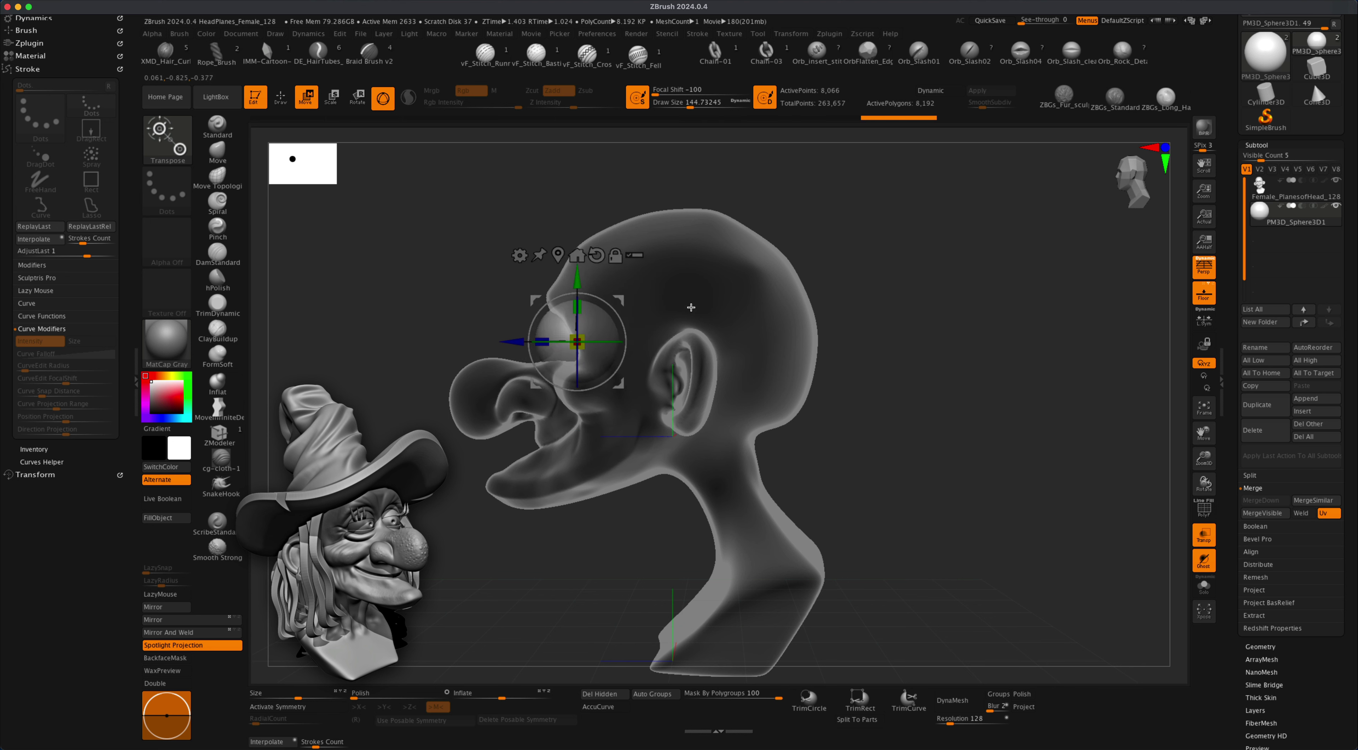
left_click(1203, 534)
Move the eyeball sideways into one eye socket and mirror and weld it to fill the other socket.
left_click_drag(906, 412, 942, 416, "shift")
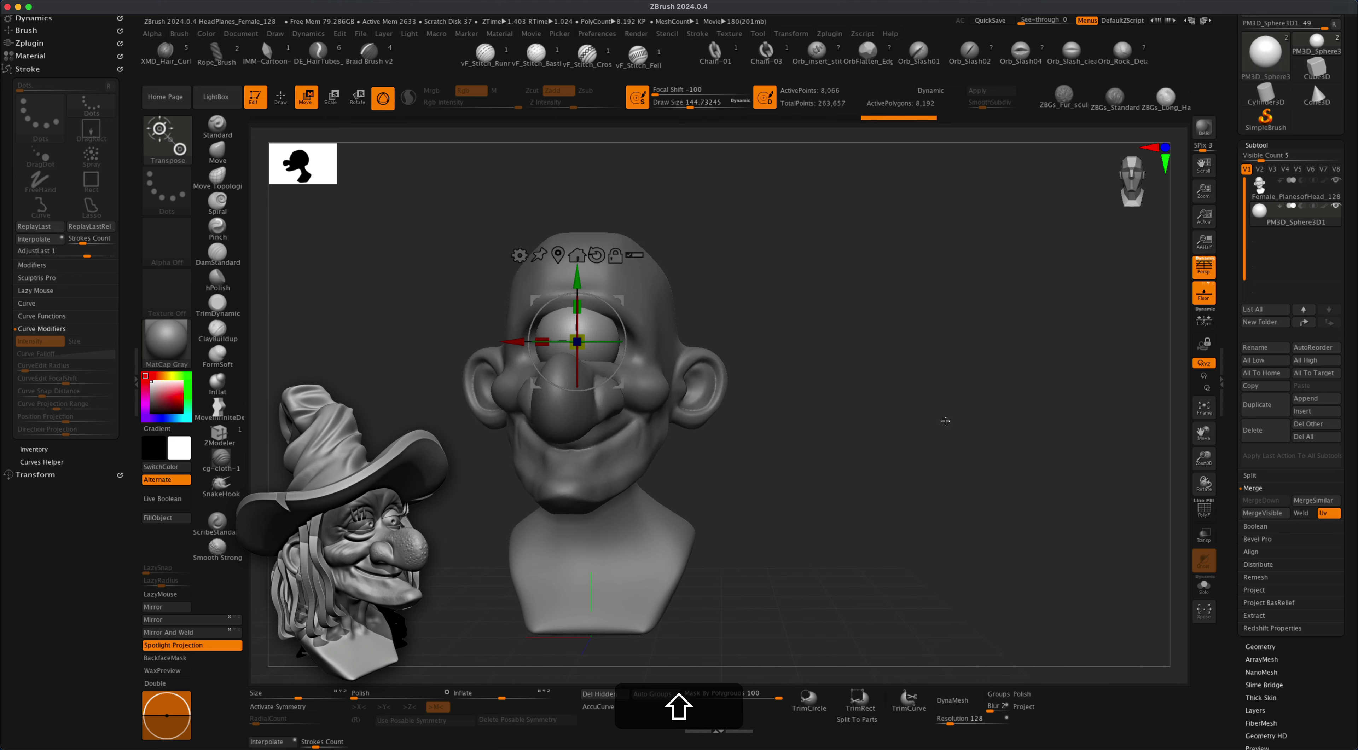
left_click_drag(575, 328, 601, 345)
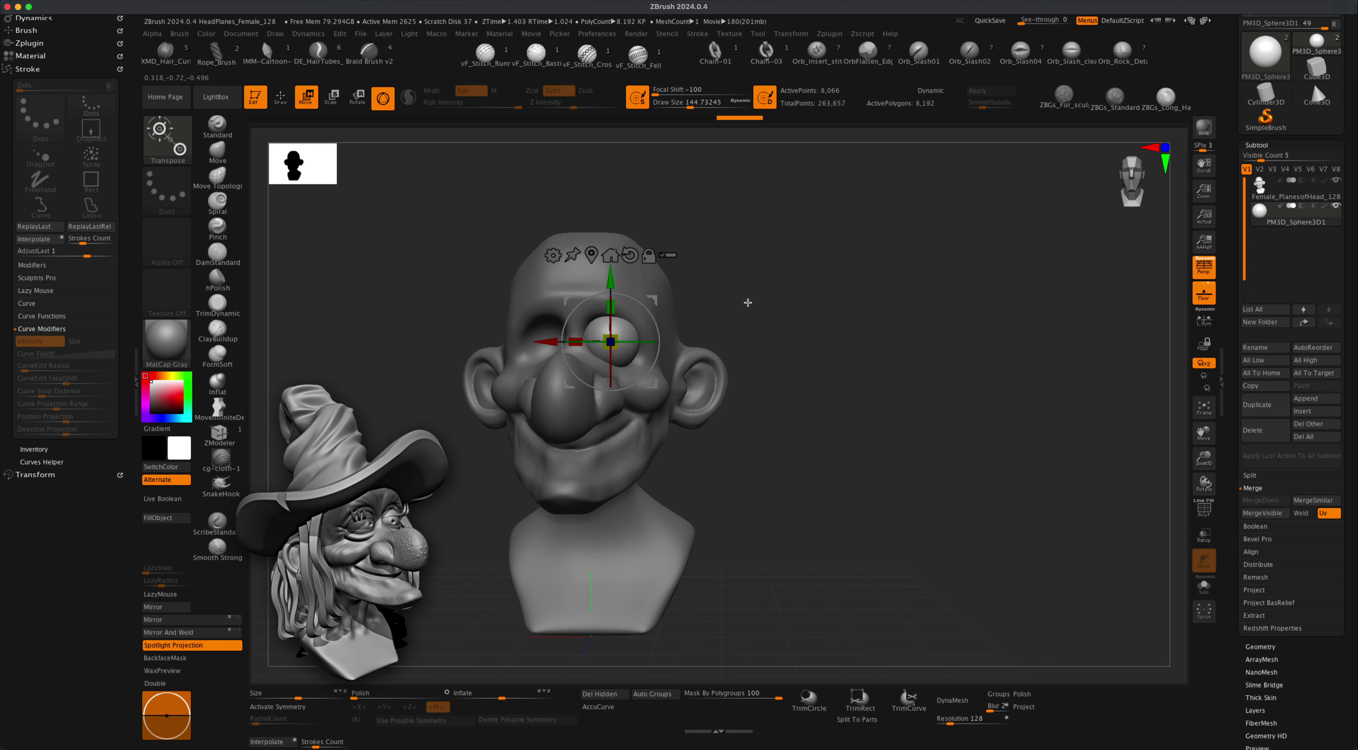
left_click_drag(746, 301, 661, 296)
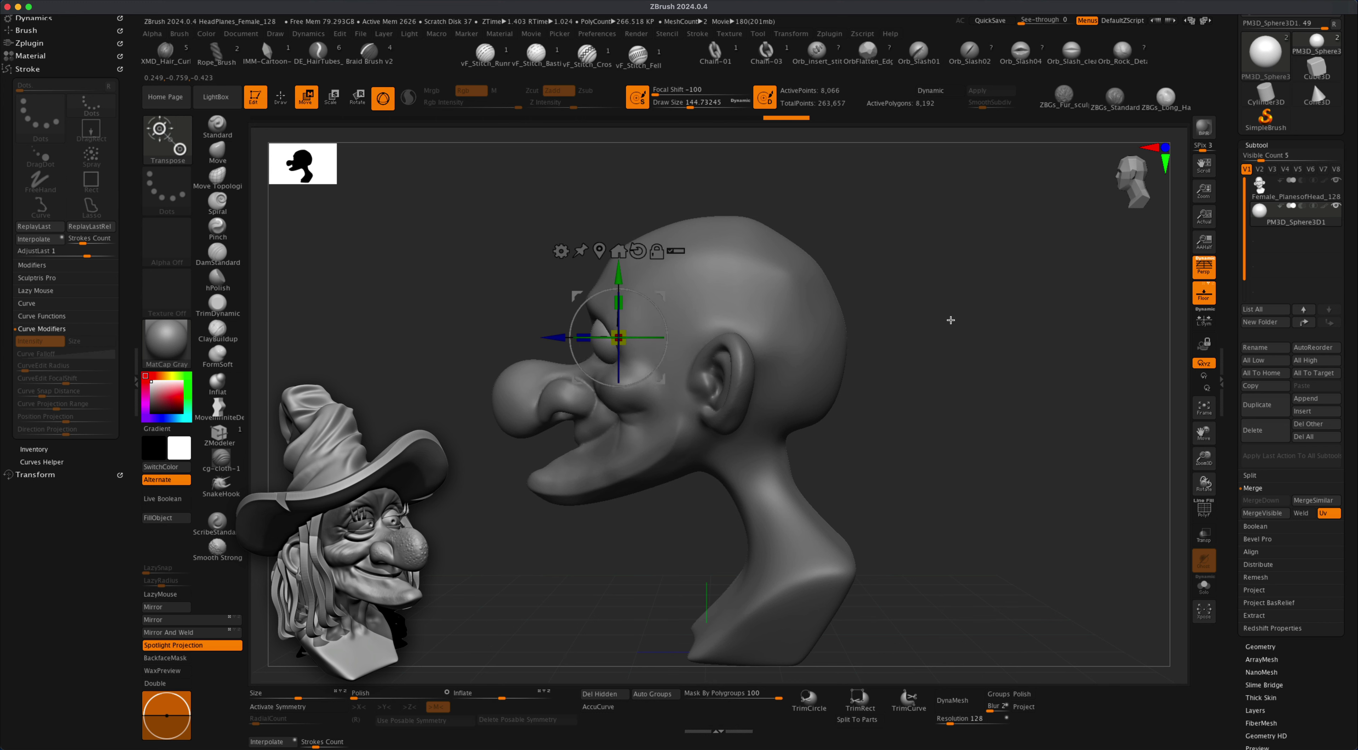
left_click_drag(950, 320, 926, 351)
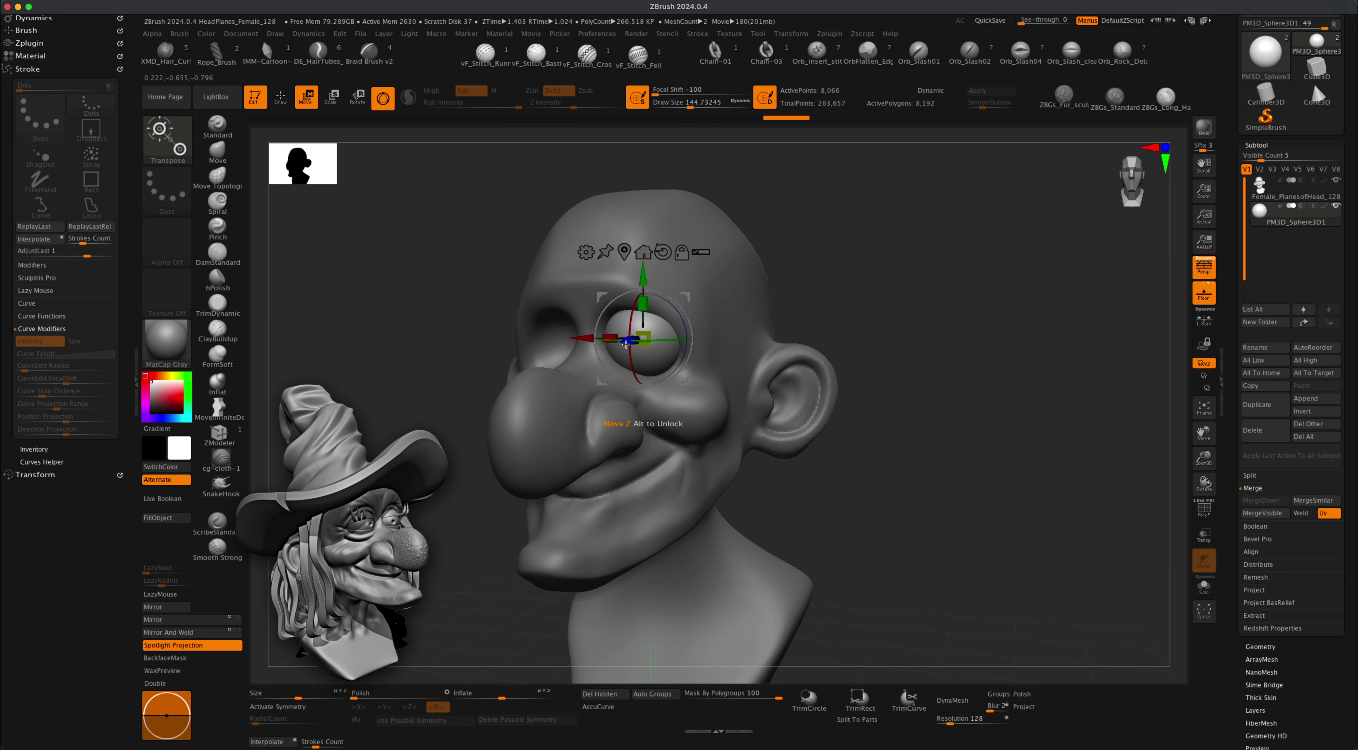
left_click(169, 631)
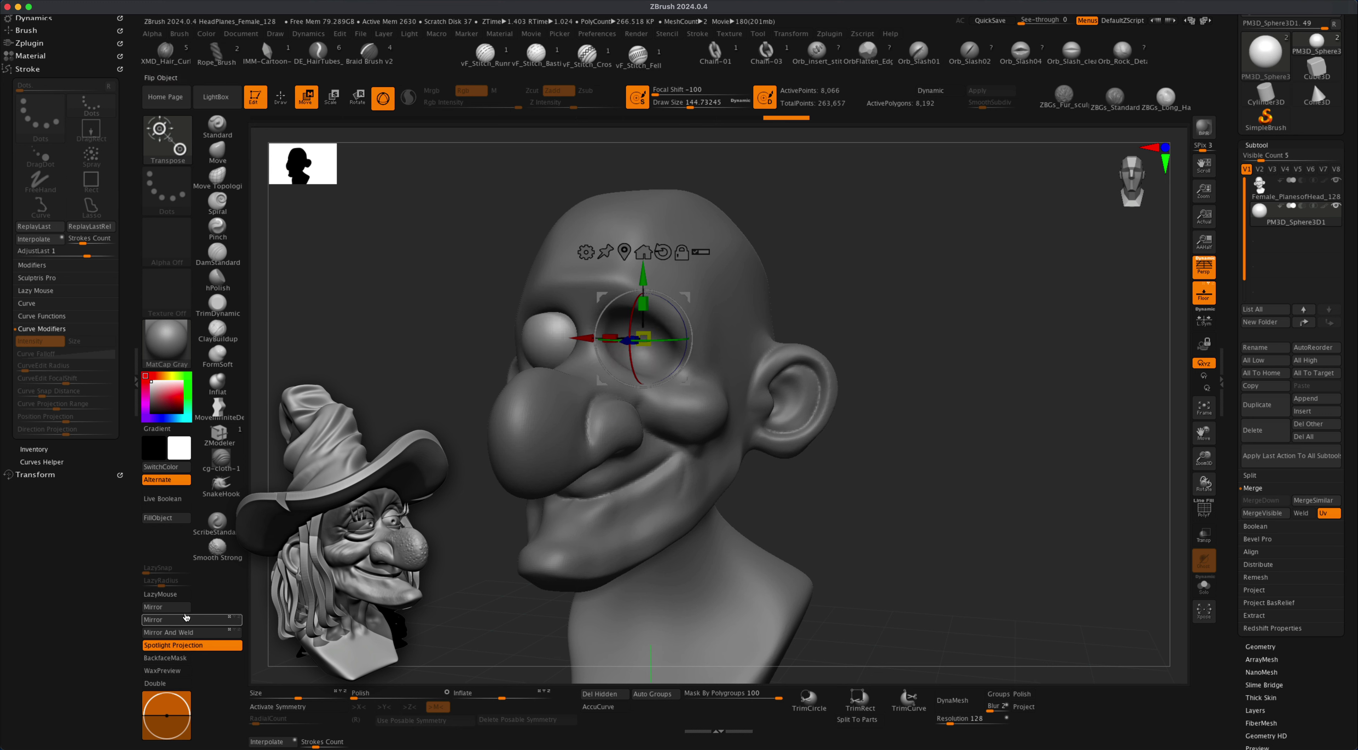
left_click_drag(338, 509, 486, 446)
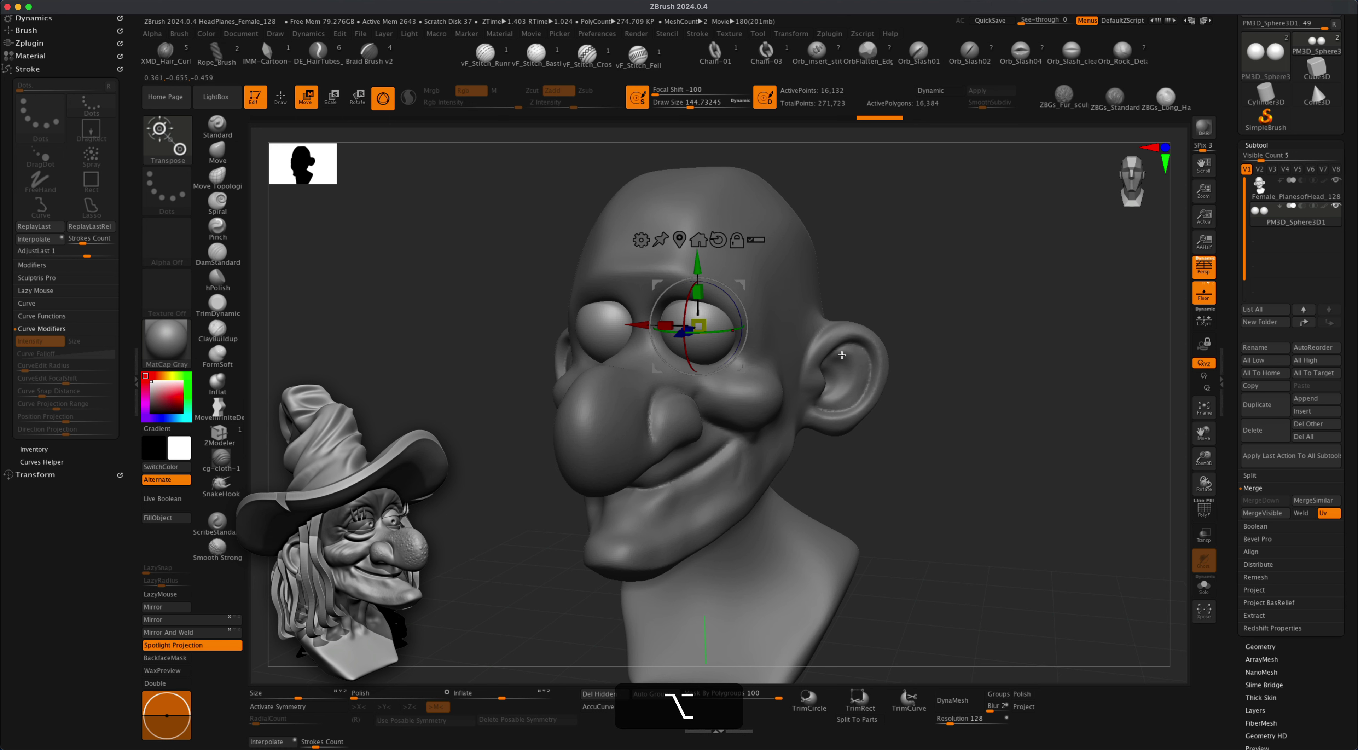
Build up the lower eyelids on the head subtool with ClayBuildup at a draw size of about 74.
left_click(1260, 192)
left_click_drag(990, 304, 952, 318, "alt")
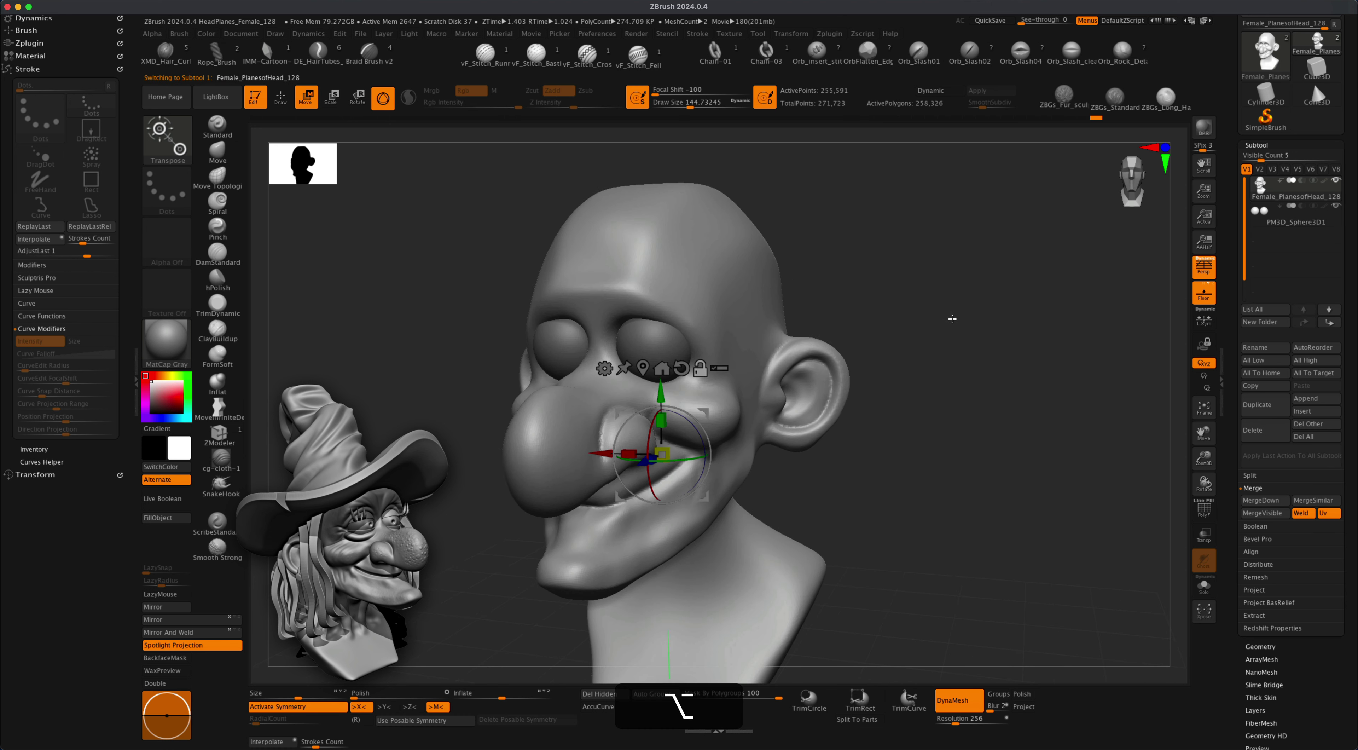
left_click(280, 98)
key("s")
left_click_drag(390, 372, 381, 374)
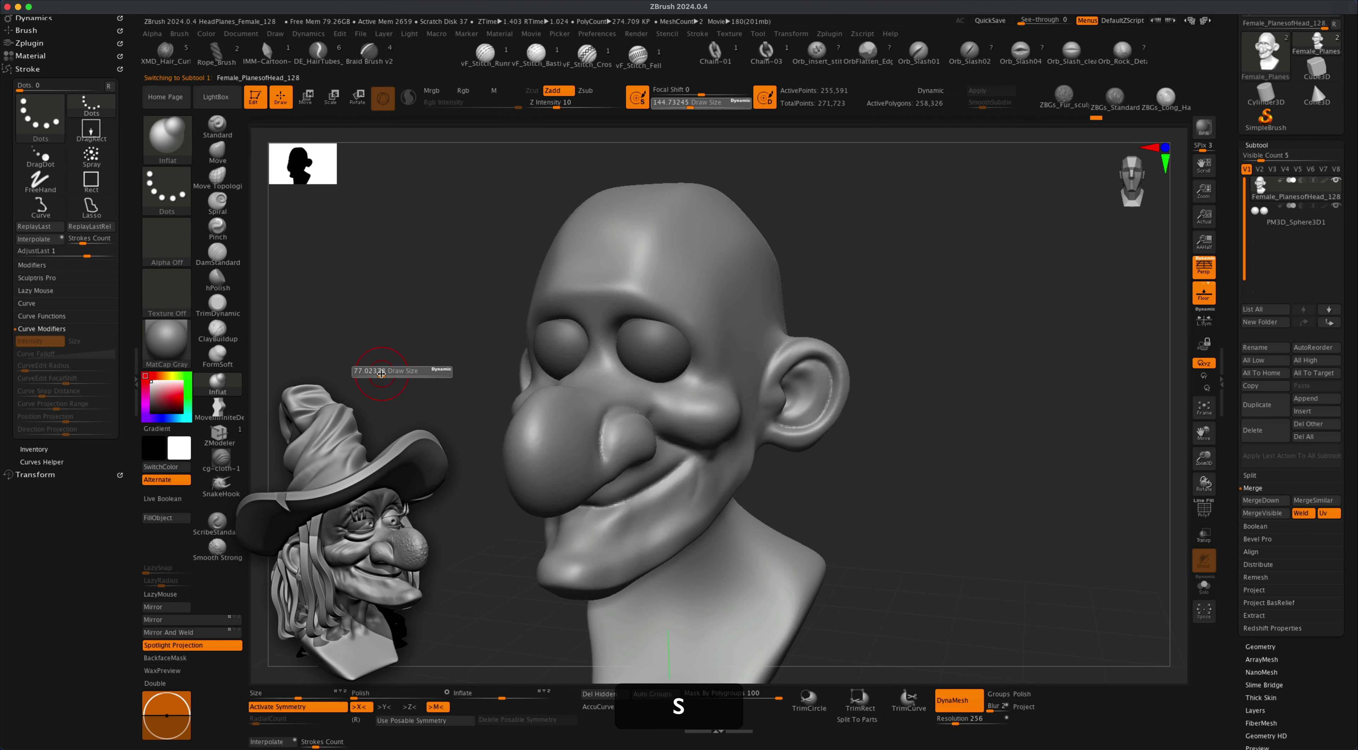
left_click(382, 373)
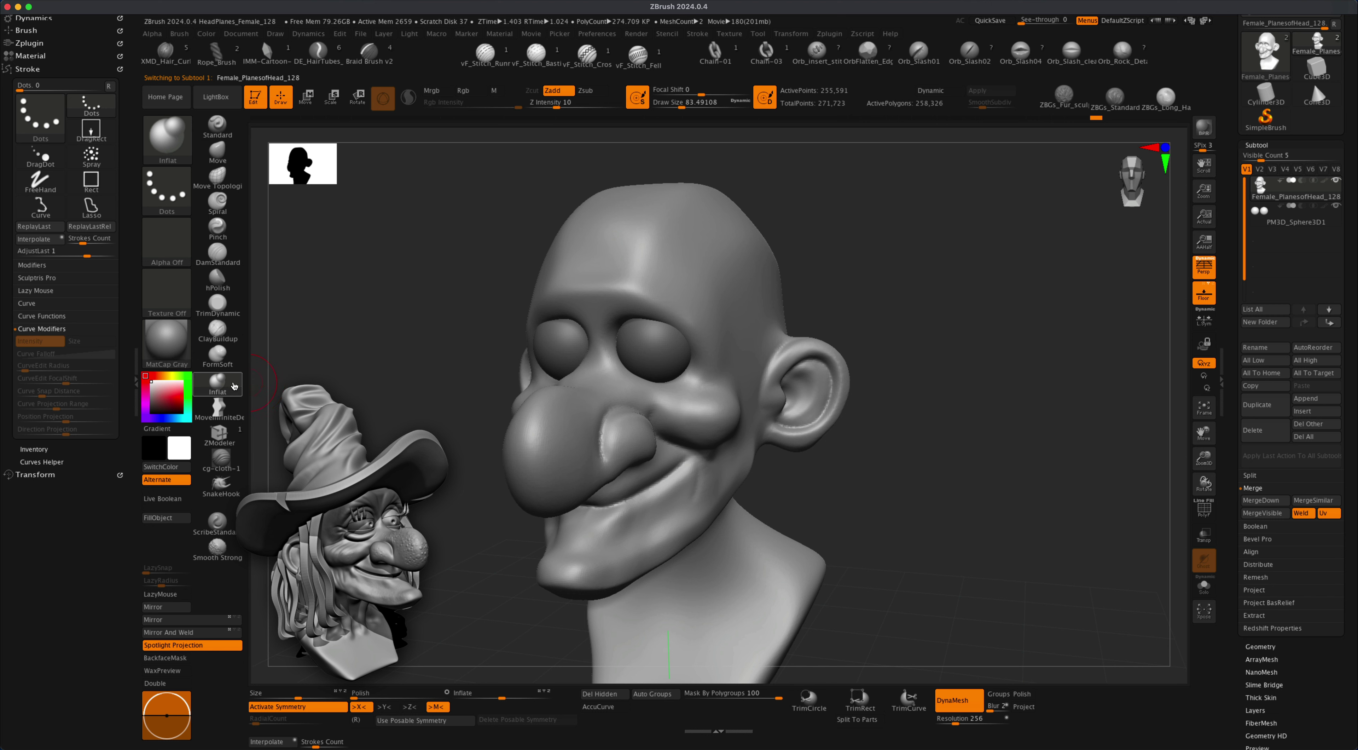
left_click(219, 334)
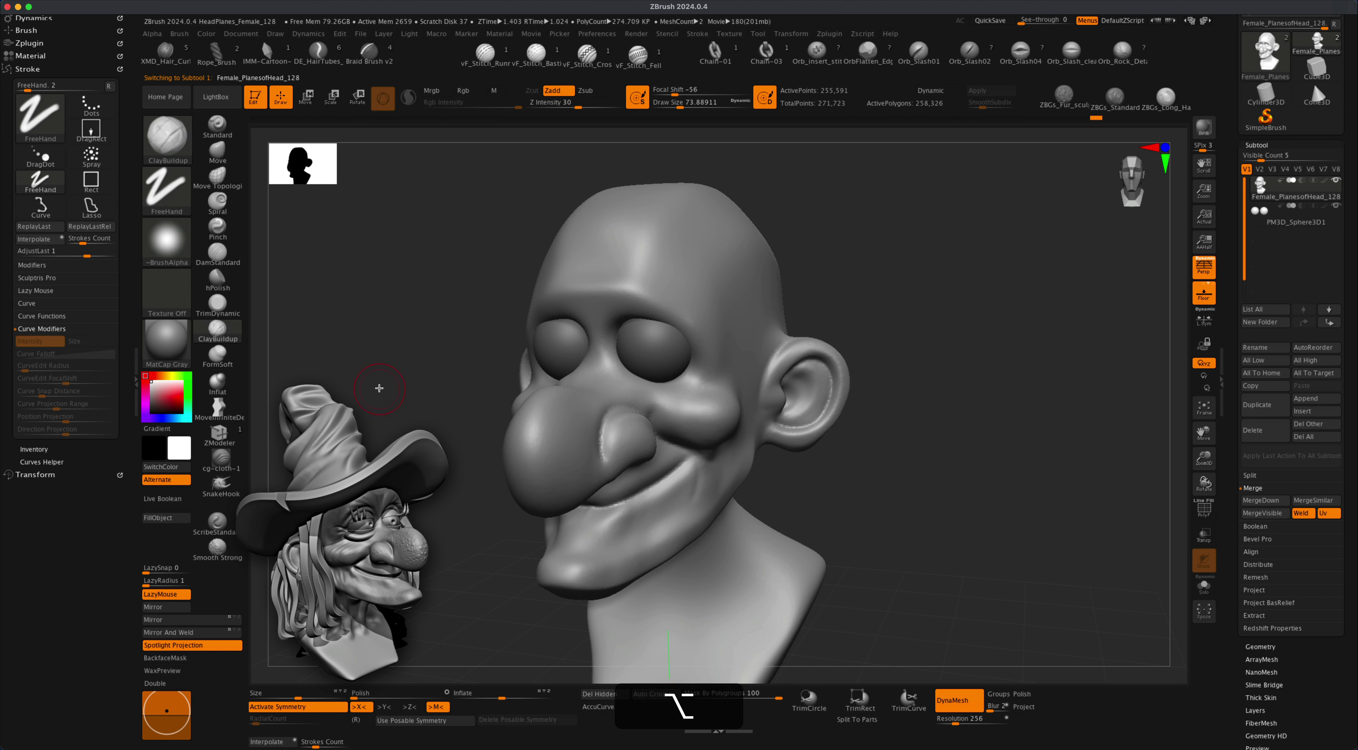
left_click_drag(379, 387, 396, 414, "alt")
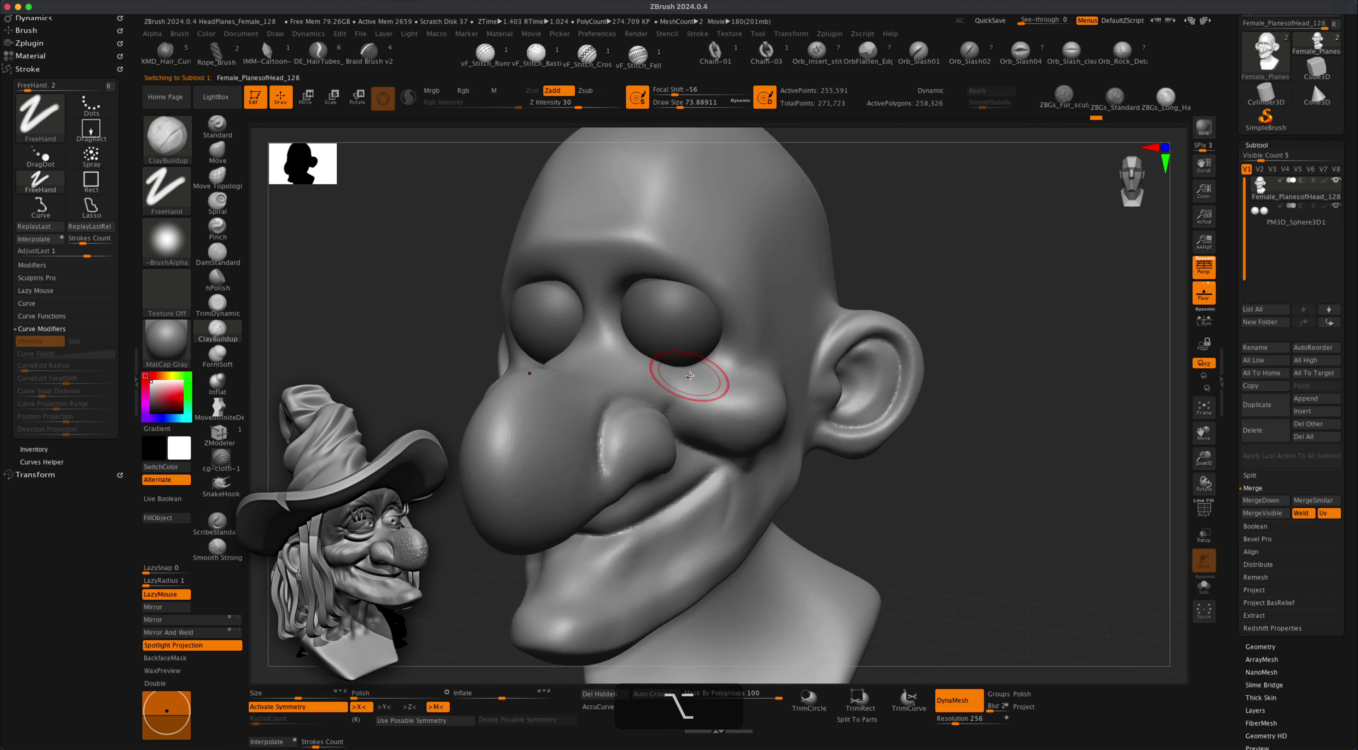
mouse_move(630, 367)
left_mouse_down()
mouse_move(706, 361)
mouse_move(691, 364)
left_mouse_up()
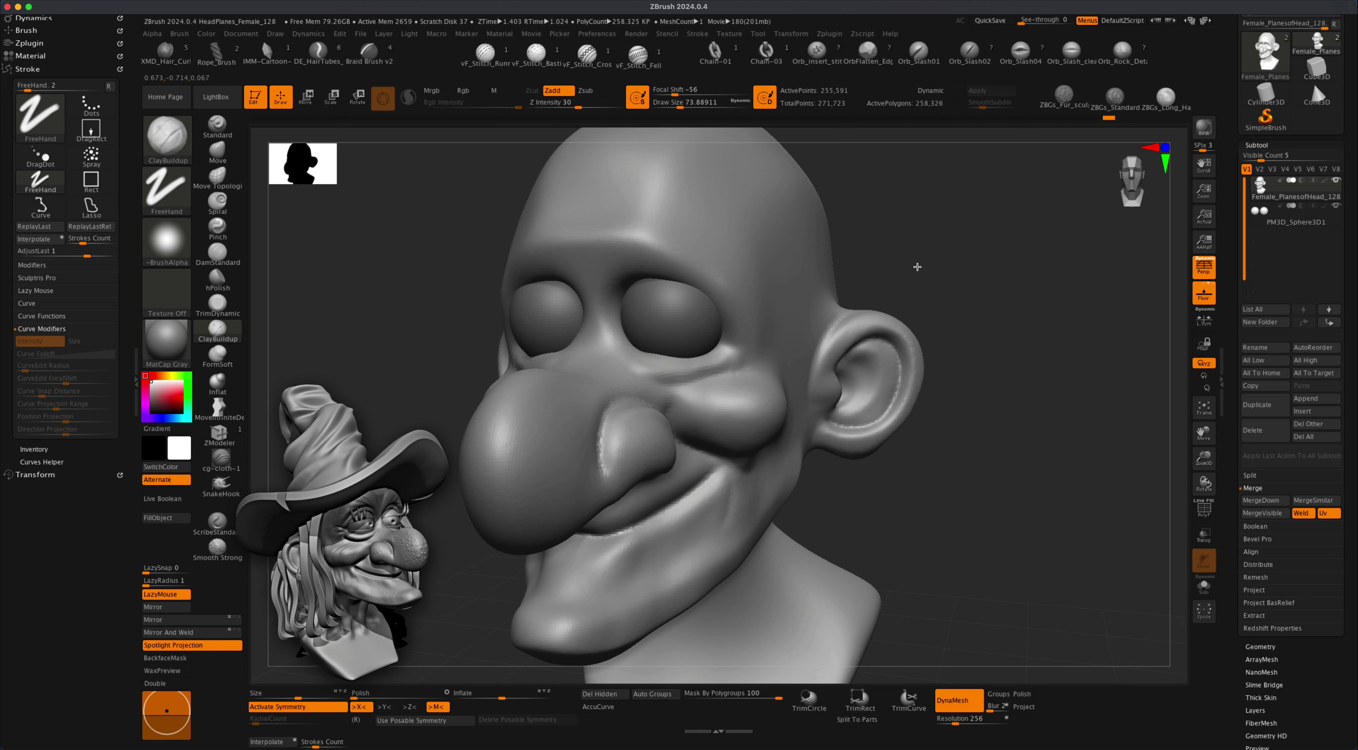
Extend the lower eyelids with ClayBuildup strokes towards the outer corners of the eyes.
left_click_drag(917, 267, 622, 358)
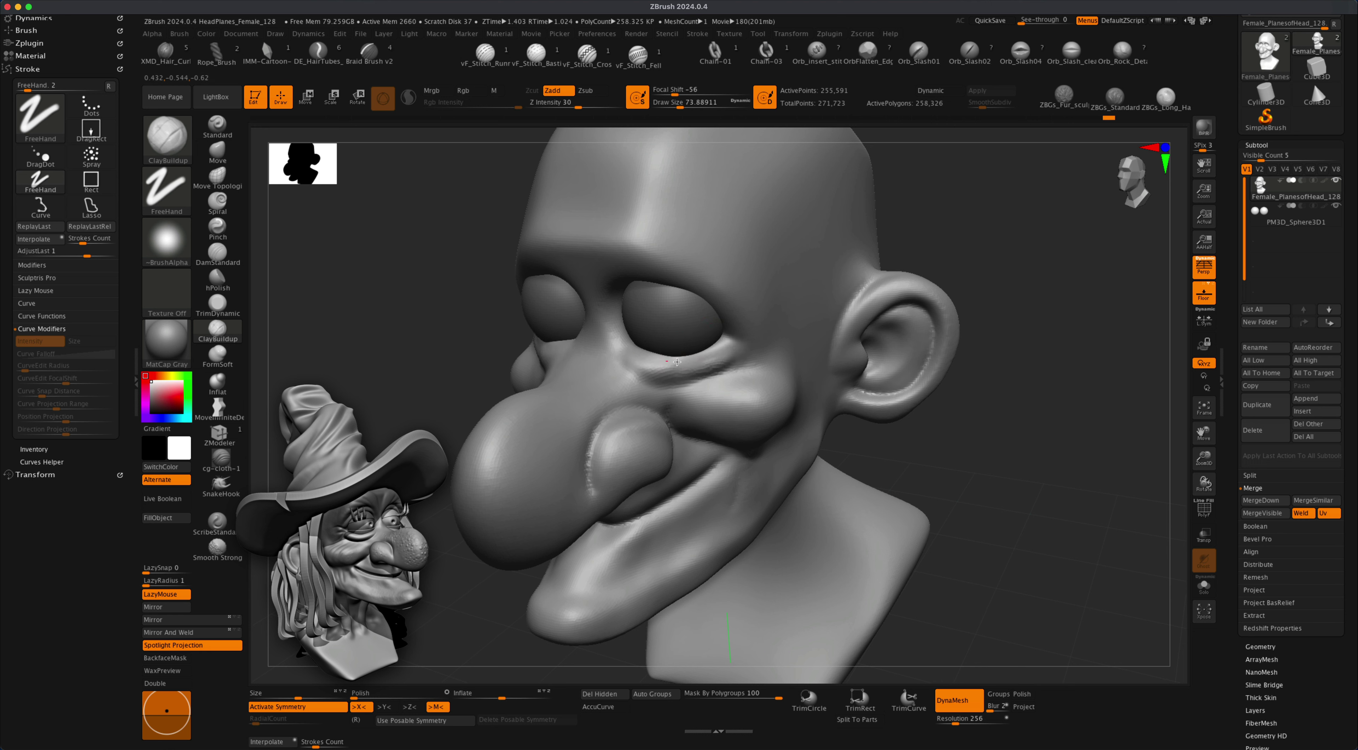
left_click_drag(661, 360, 722, 350)
mouse_move(933, 254)
left_mouse_down()
mouse_move(946, 235)
mouse_move(937, 267)
mouse_move(618, 376)
left_mouse_up()
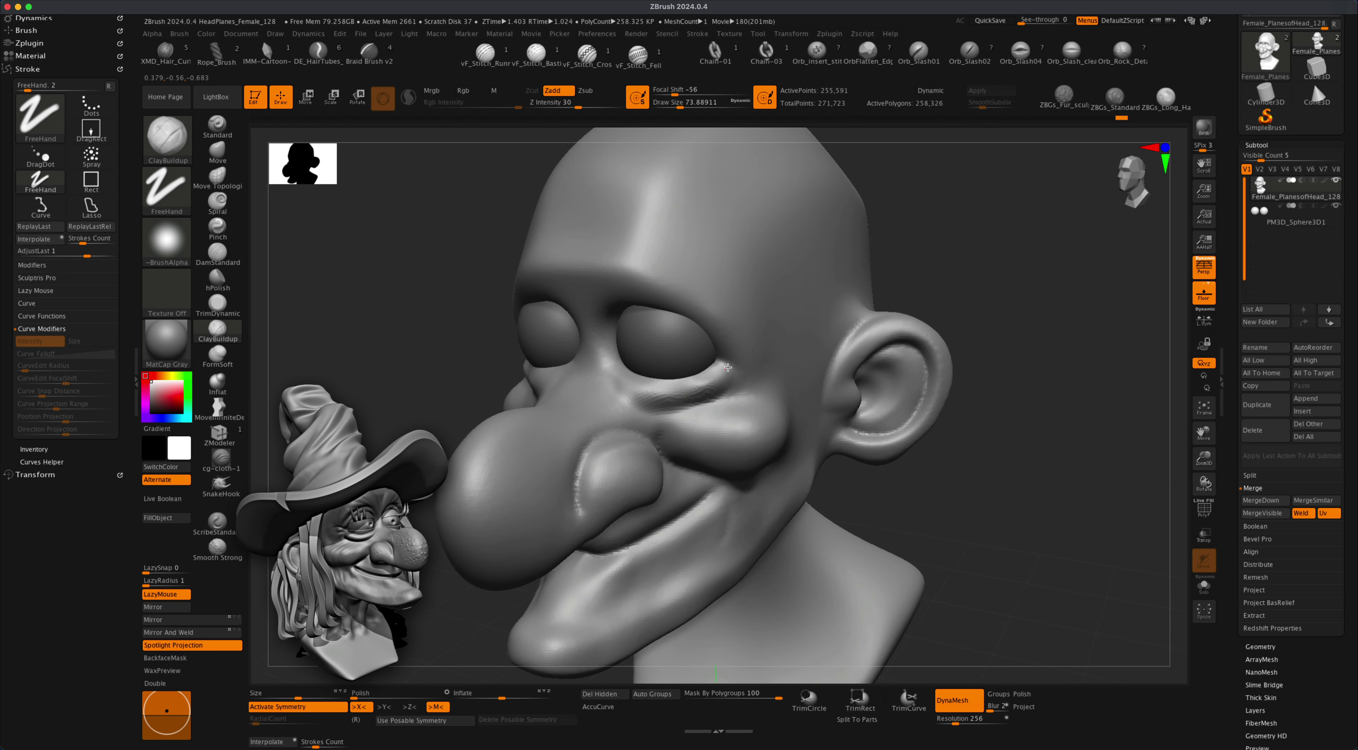
left_click_drag(733, 362, 745, 352)
Build up the upper eyelids over the eyeballs with ClayBuildup, undoing the first stroke.
mouse_move(946, 266)
left_mouse_down()
mouse_move(967, 267)
mouse_move(944, 227)
left_mouse_up()
left_click_drag(838, 247, 830, 227)
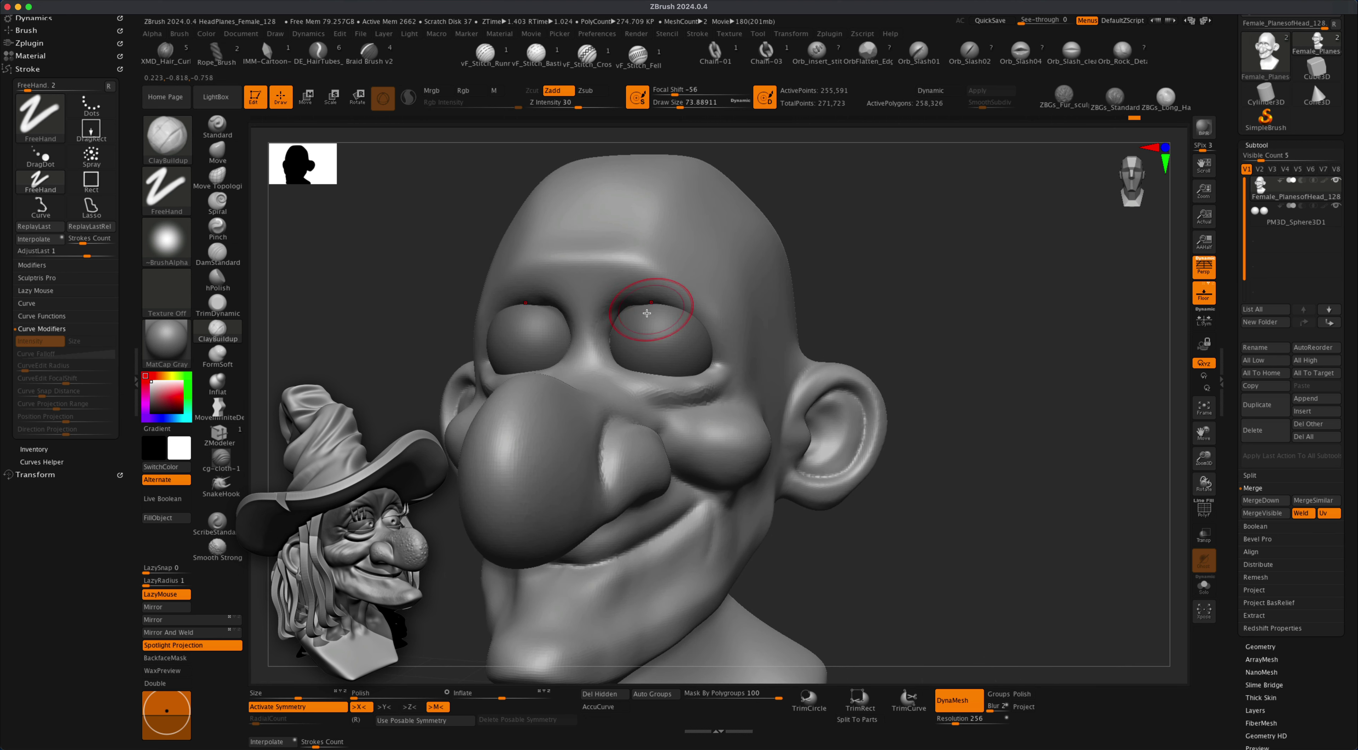
key("ctrl+z")
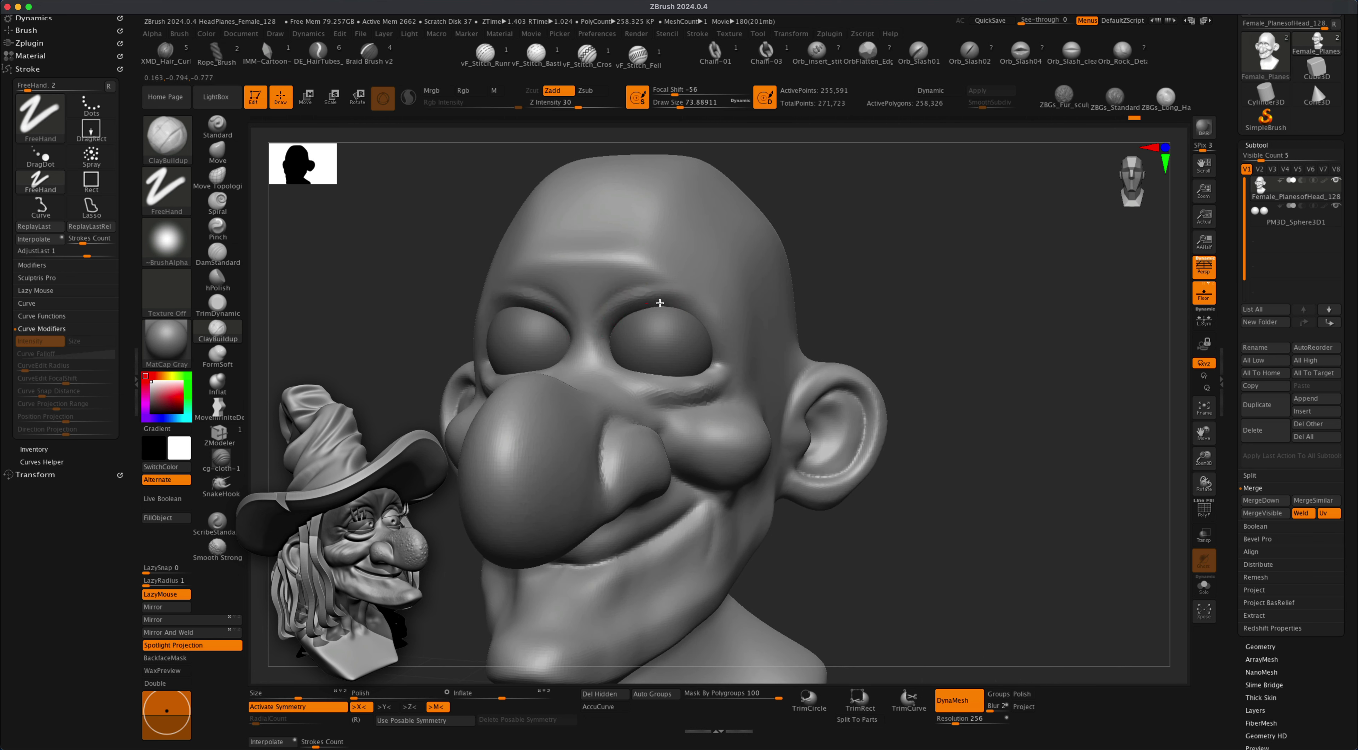
mouse_move(631, 310)
left_mouse_down()
mouse_move(649, 301)
mouse_move(624, 296)
mouse_move(712, 323)
left_mouse_up()
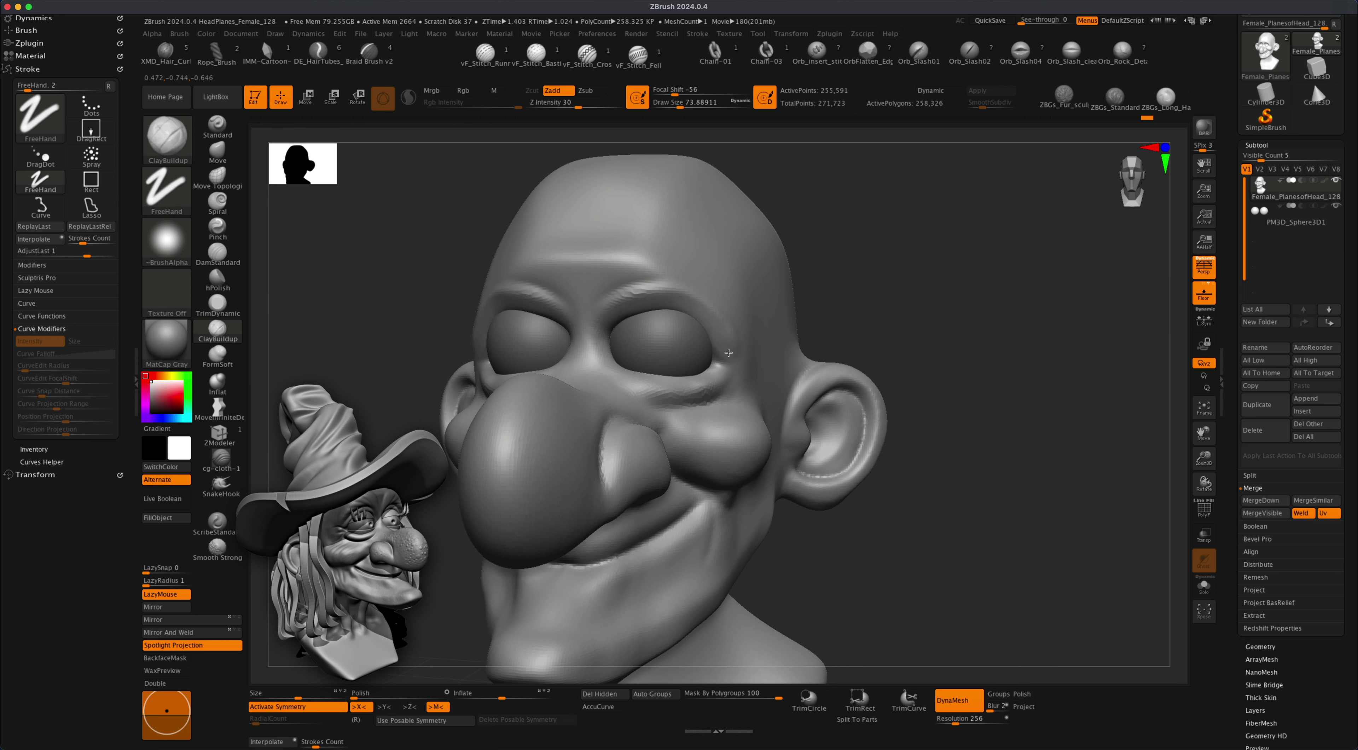
left_click_drag(624, 303, 687, 316)
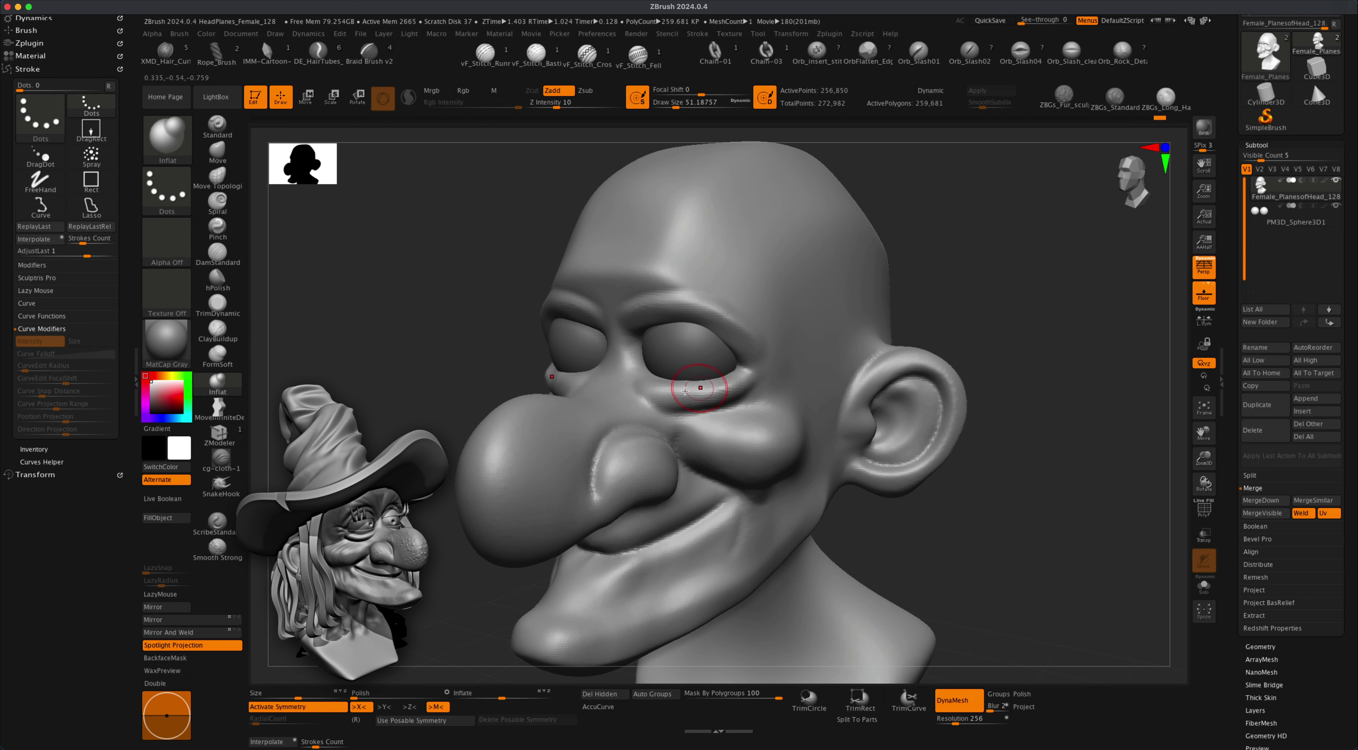
Thicken the upper eyelids with the Inflat brush at a draw size of about 51 and refresh the DynaMesh.
left_click_drag(979, 263, 994, 258)
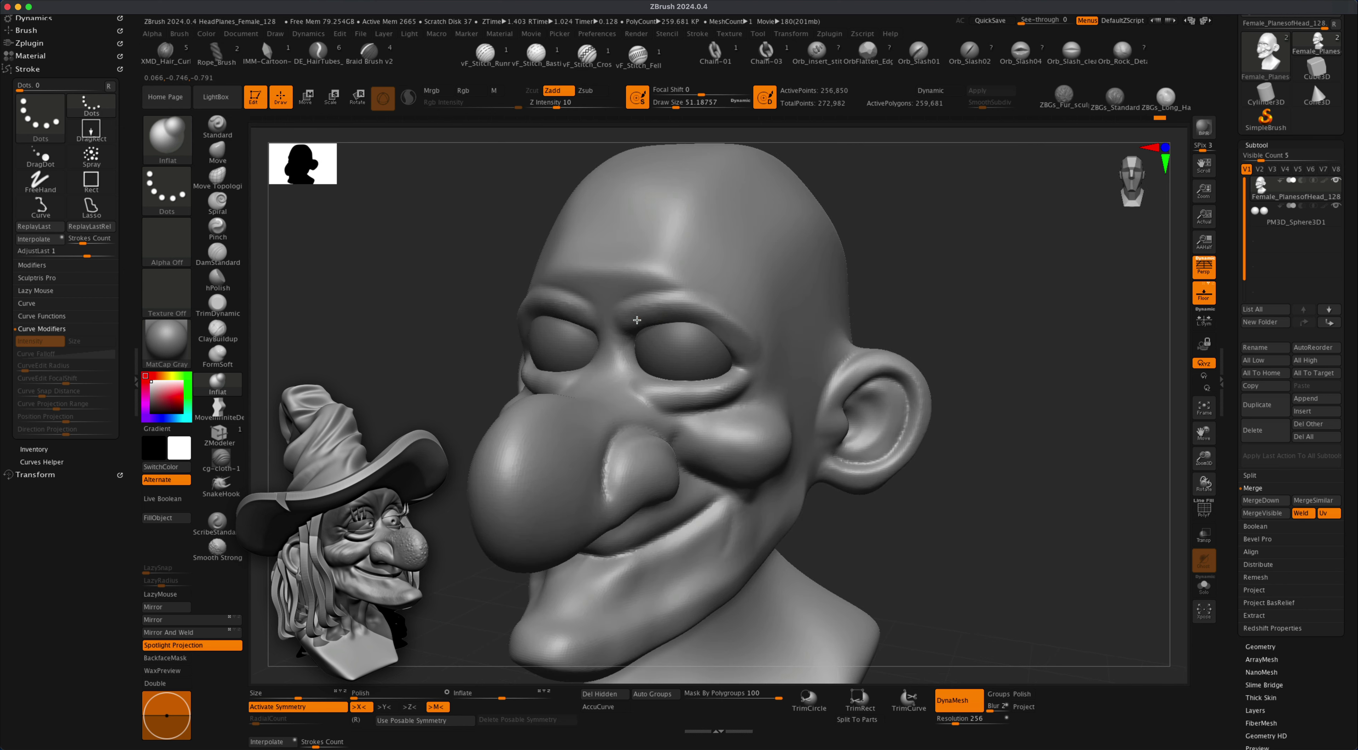
left_click_drag(680, 310, 738, 346)
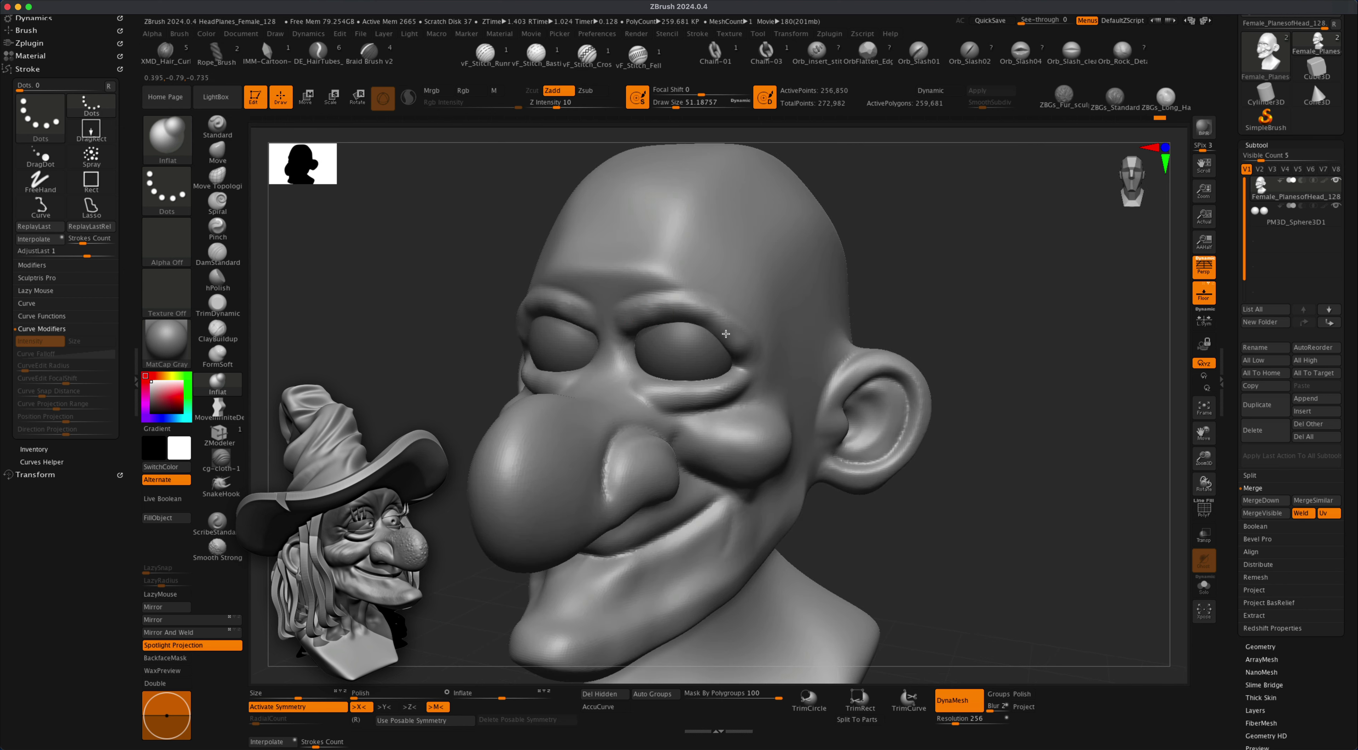
left_click_drag(963, 260, 1017, 324, "super")
mouse_move(839, 341)
right_mouse_down()
mouse_move(1002, 279)
mouse_move(966, 275)
right_mouse_up()
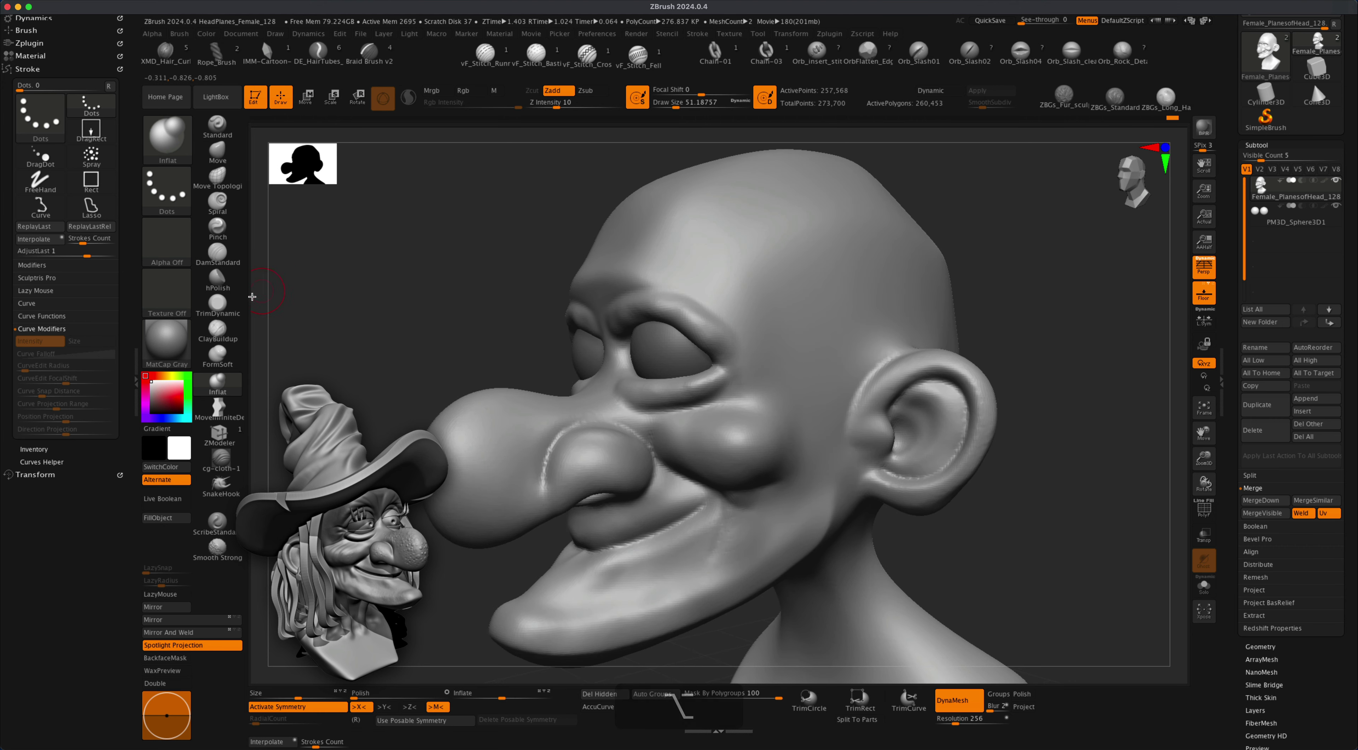
Carve crow's feet wrinkles at the outer eye corners with DamStandard at a Z intensity of 40 and refresh the DynaMesh.
left_click(217, 253)
key("s")
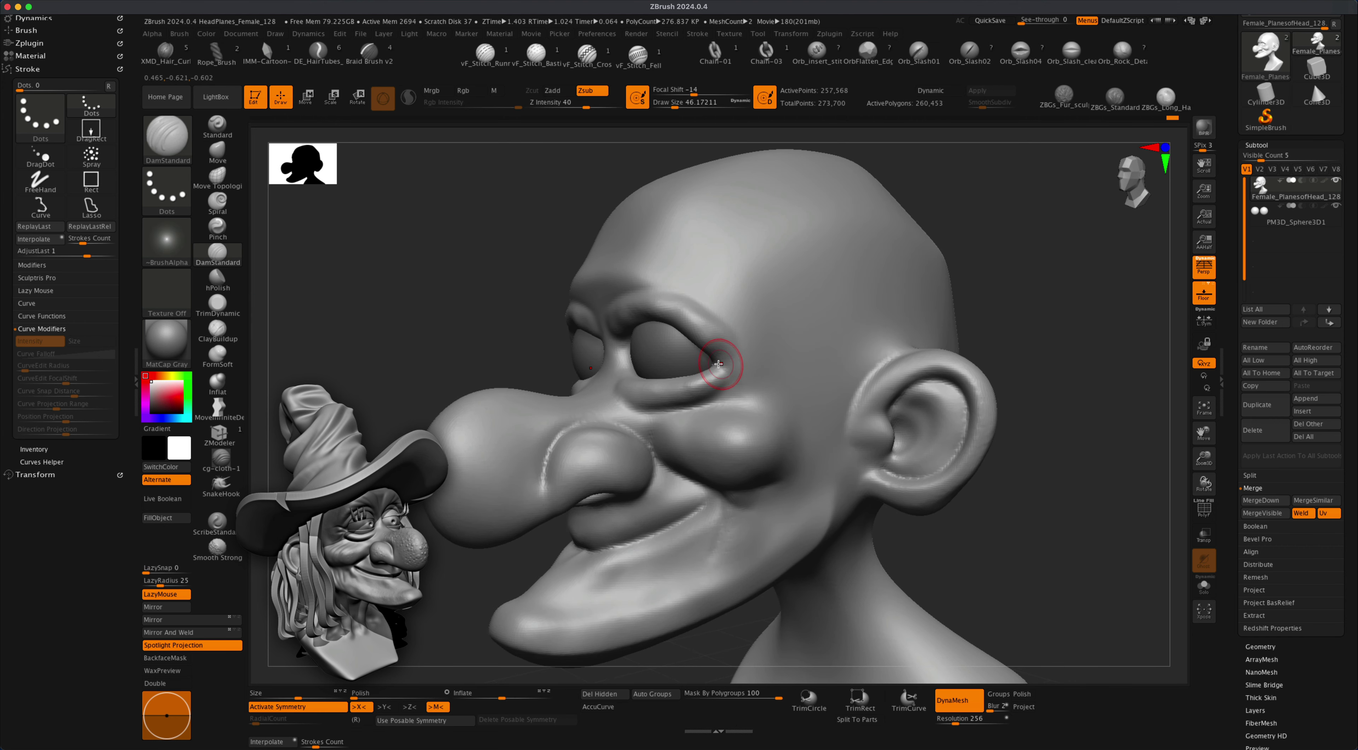
mouse_move(778, 362)
left_mouse_down()
mouse_move(720, 358)
mouse_move(838, 387)
mouse_move(817, 415)
mouse_move(809, 358)
left_mouse_up()
key("s")
left_click_drag(1035, 243, 1088, 316, "super")
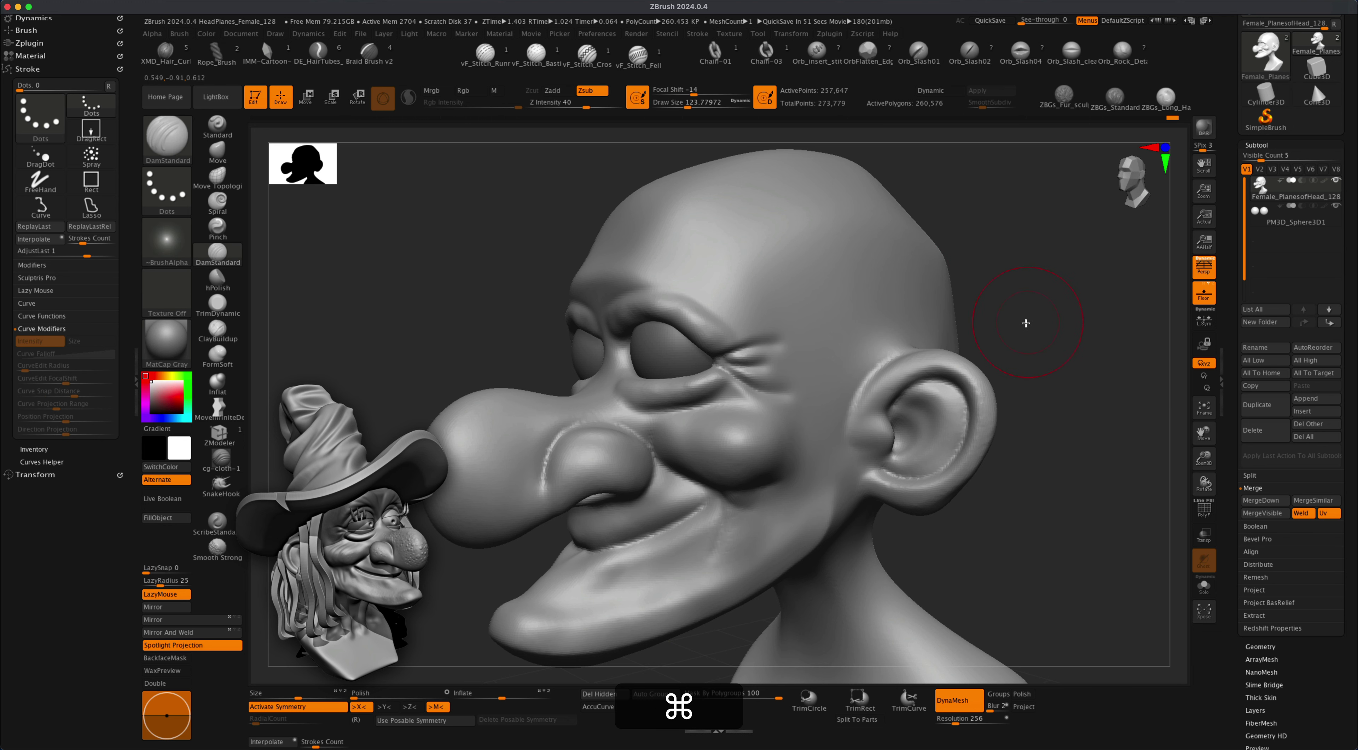
Smooth the folds beneath the eyes and beside the nose with the Smooth brush at a draw size of about 132.
right_click_drag(1026, 323, 1043, 303, "alt+super")
mouse_move(1043, 303)
left_mouse_down()
mouse_move(989, 297)
mouse_move(974, 309)
mouse_move(991, 319)
left_mouse_up()
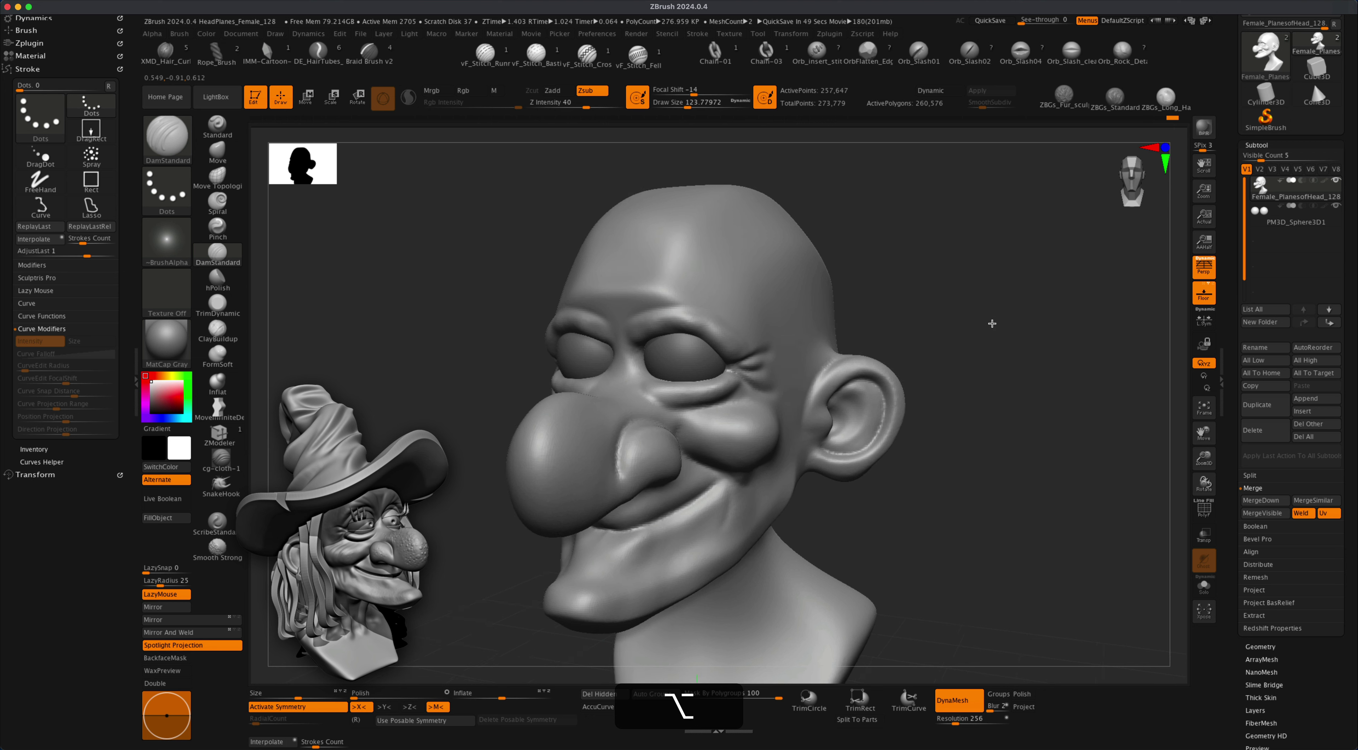
key("s")
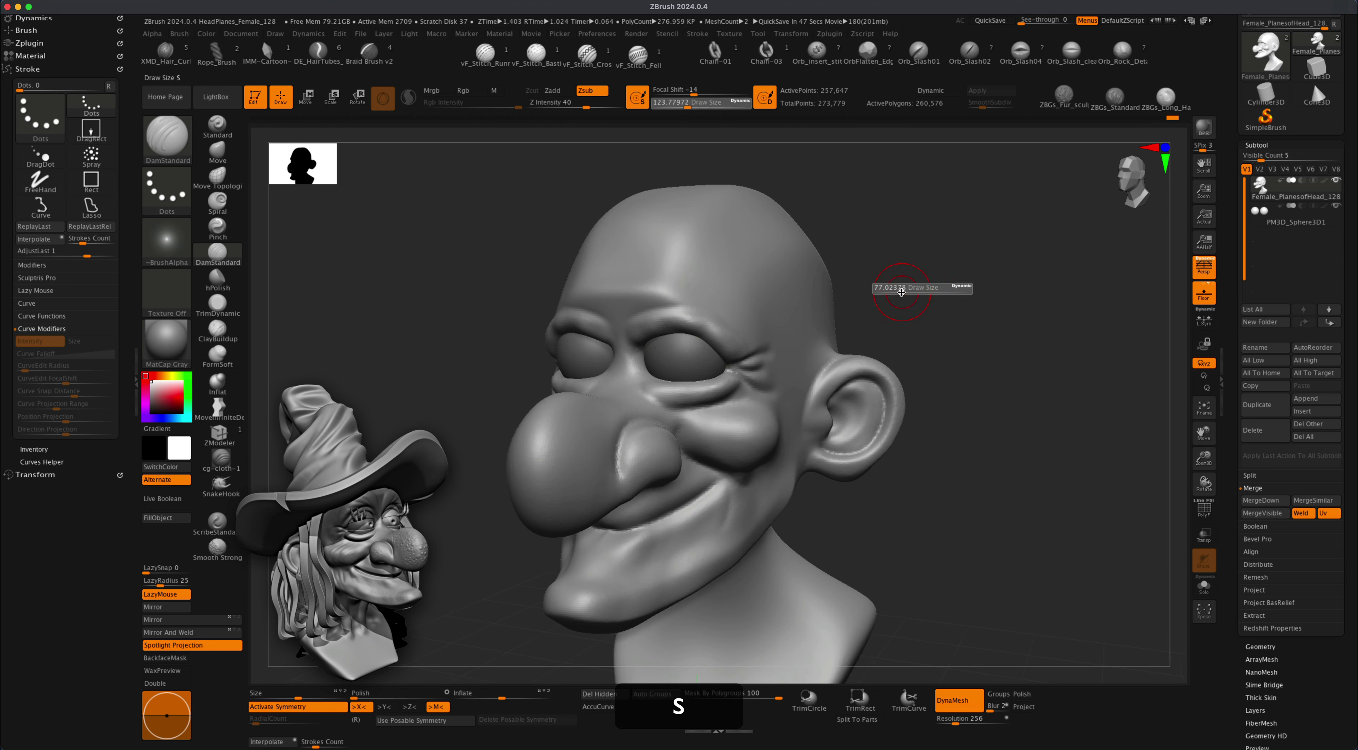
key("shift")
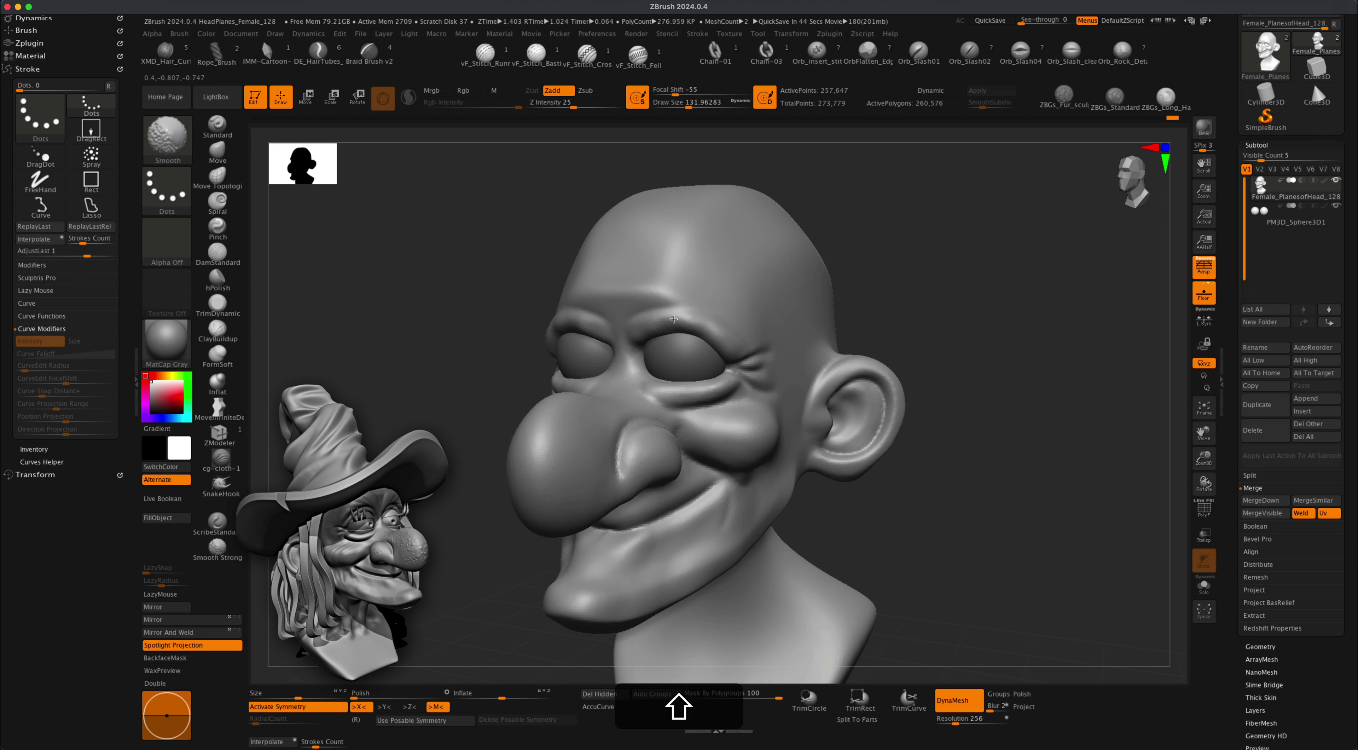
left_click_drag(690, 420, 687, 405, "shift")
mouse_move(880, 282)
left_mouse_down()
mouse_move(926, 287)
mouse_move(907, 287)
mouse_move(903, 270)
left_mouse_up()
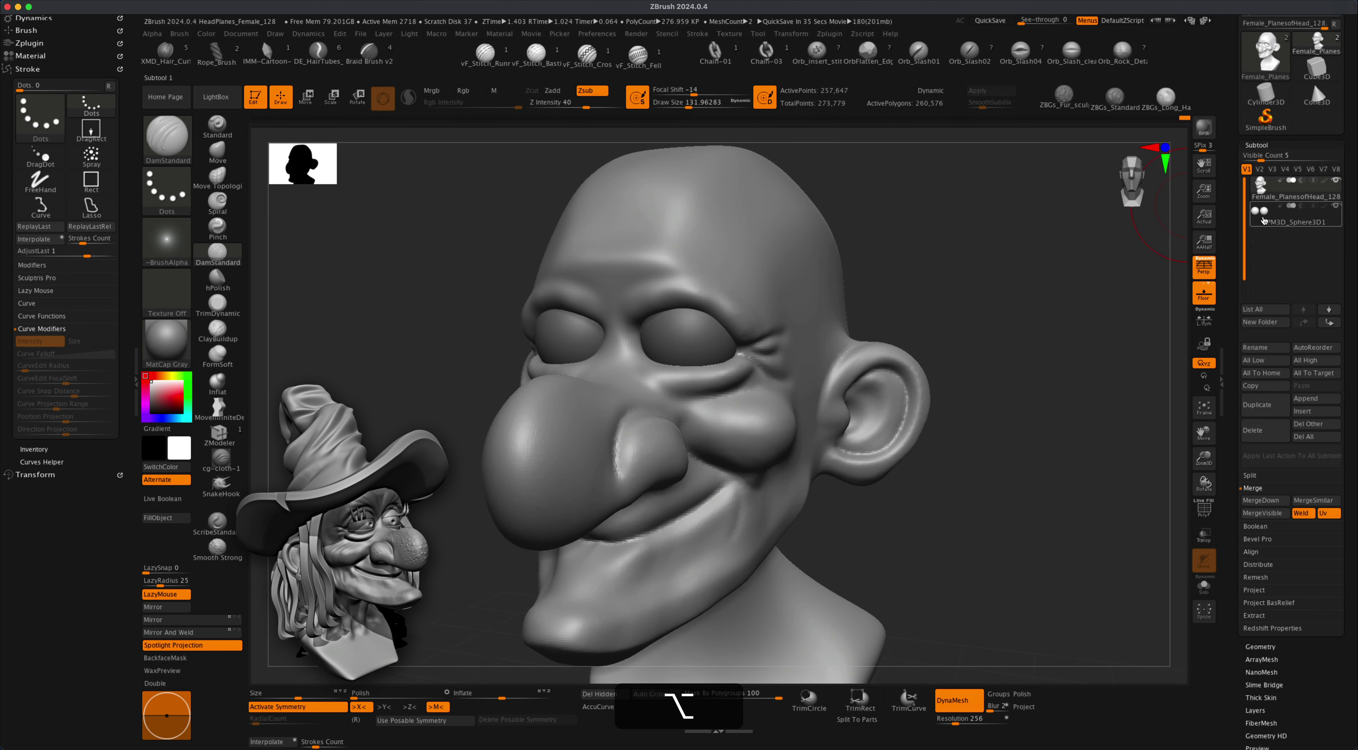
Duplicate the eyeballs subtool.
left_click(1263, 213)
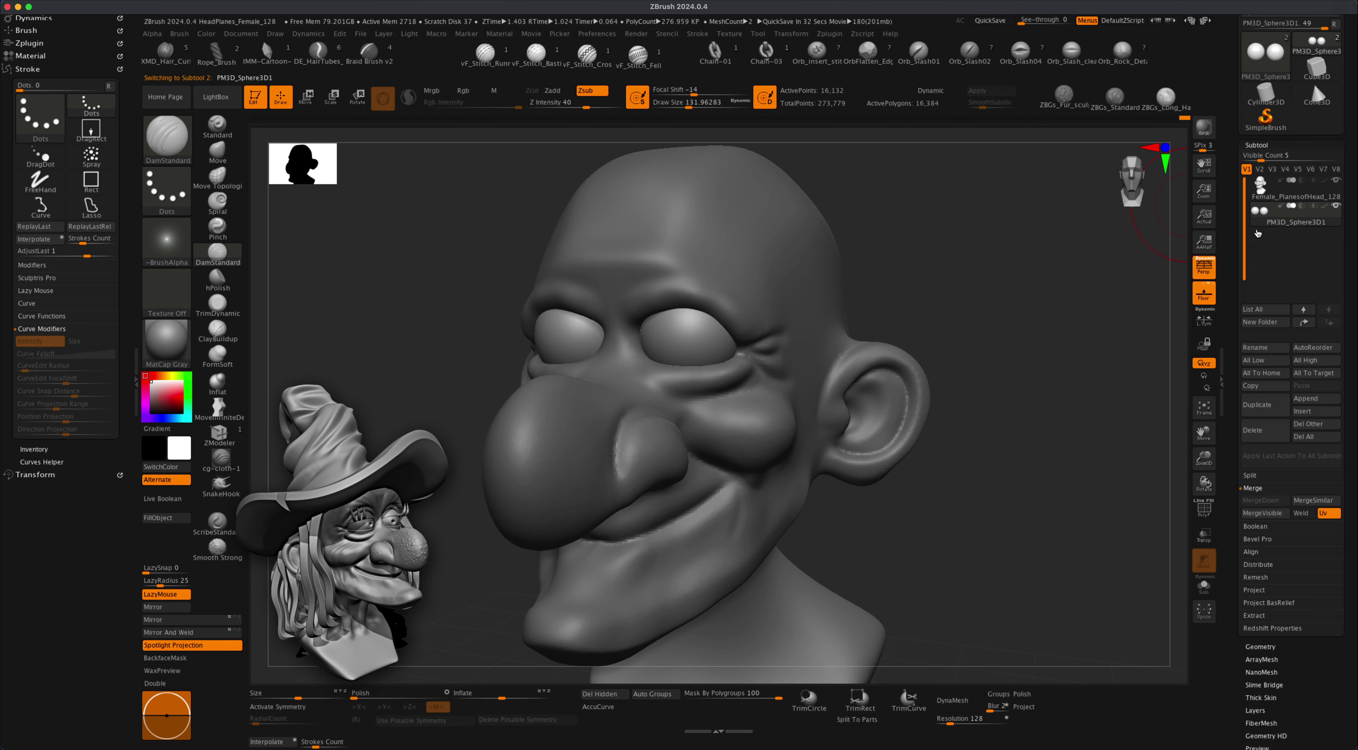
left_click(1257, 404)
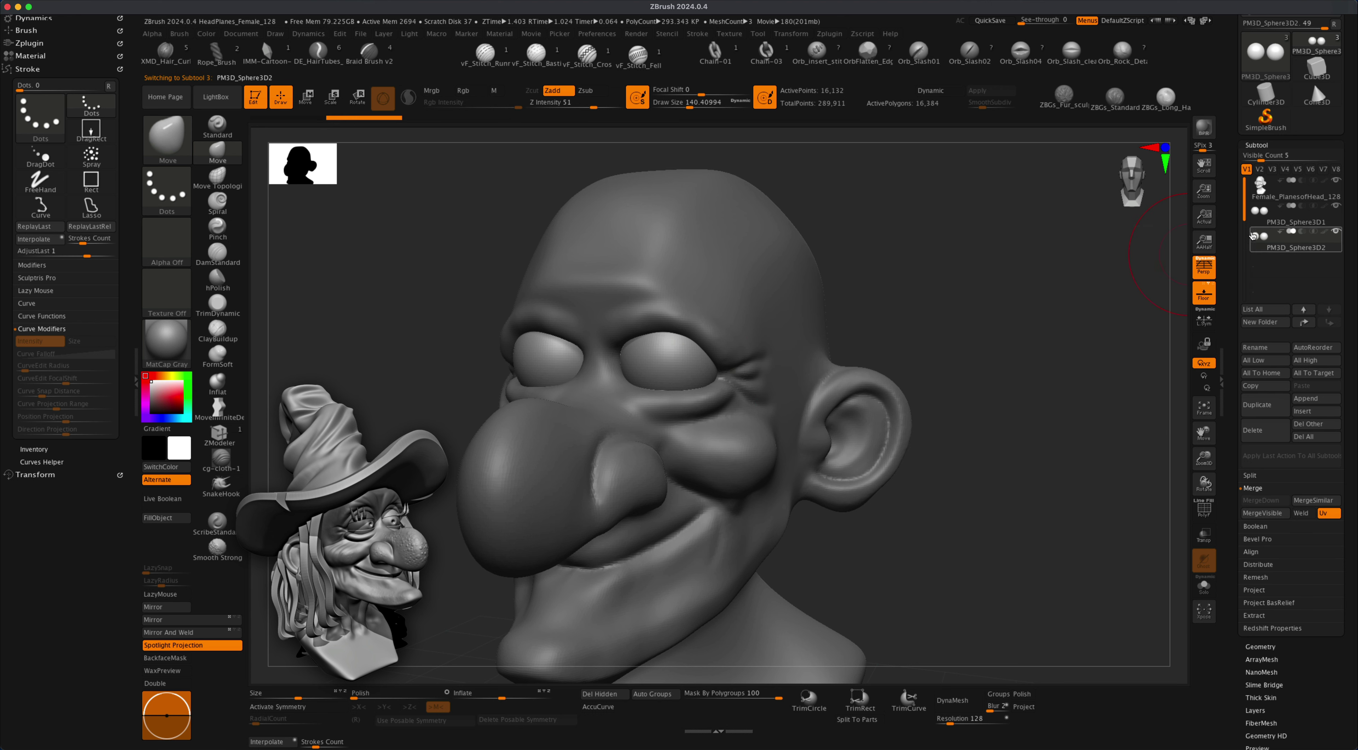
mouse_move(1271, 225)
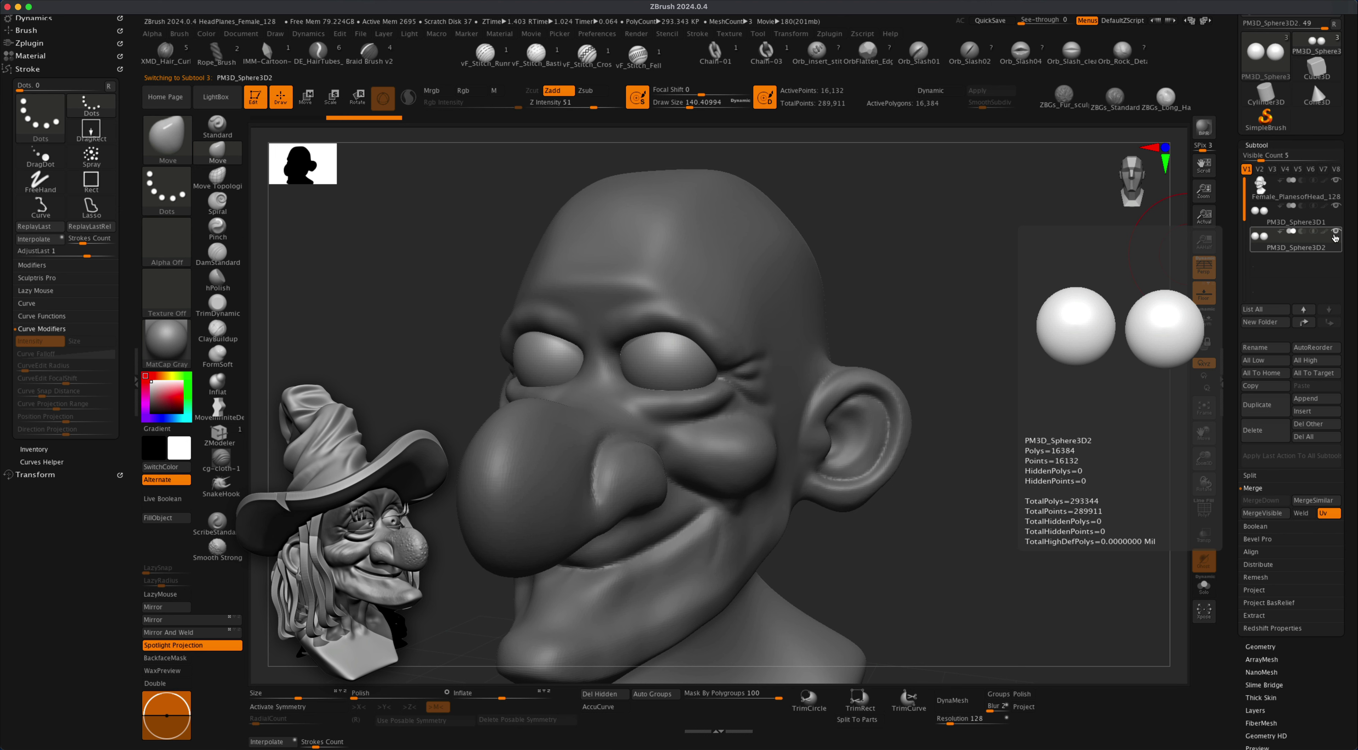
Show only the duplicated eyeballs subtool and turn on the polyframe display.
left_click(1335, 237, "shift")
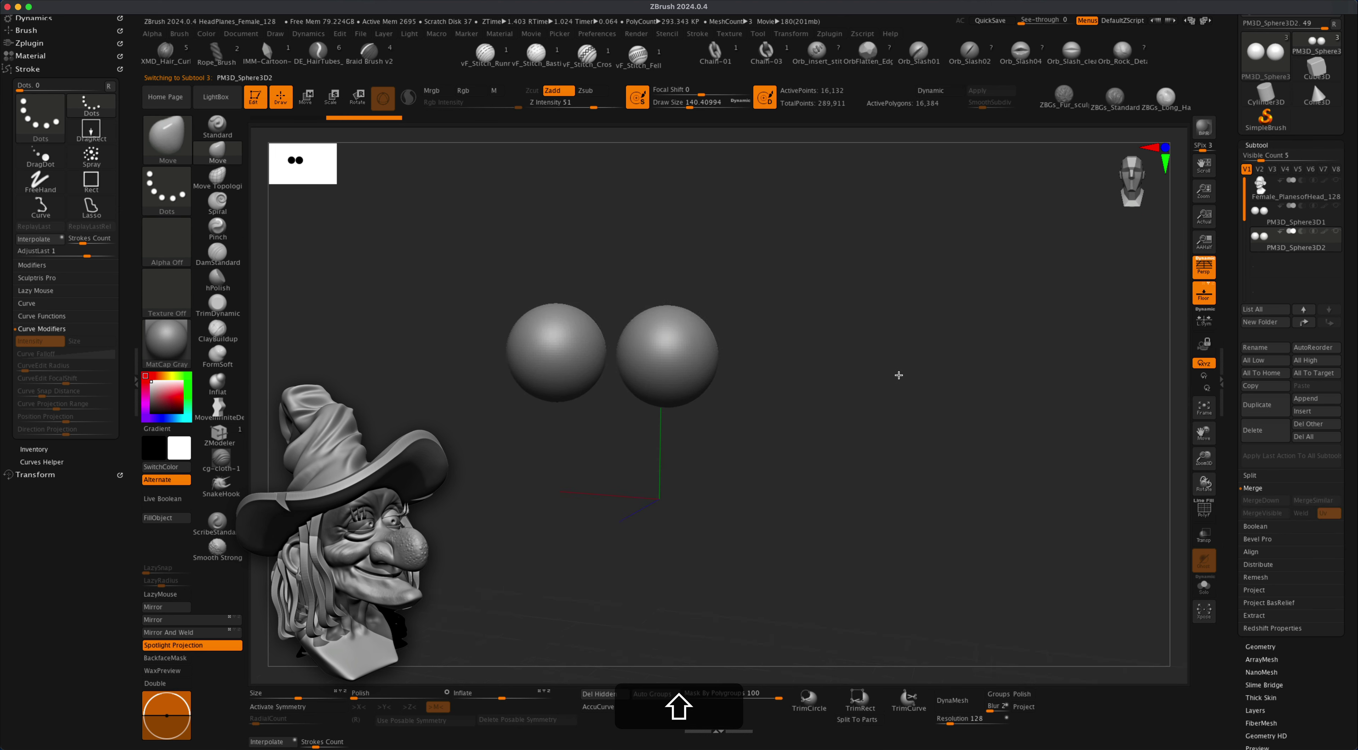
left_click_drag(899, 375, 936, 391, "alt")
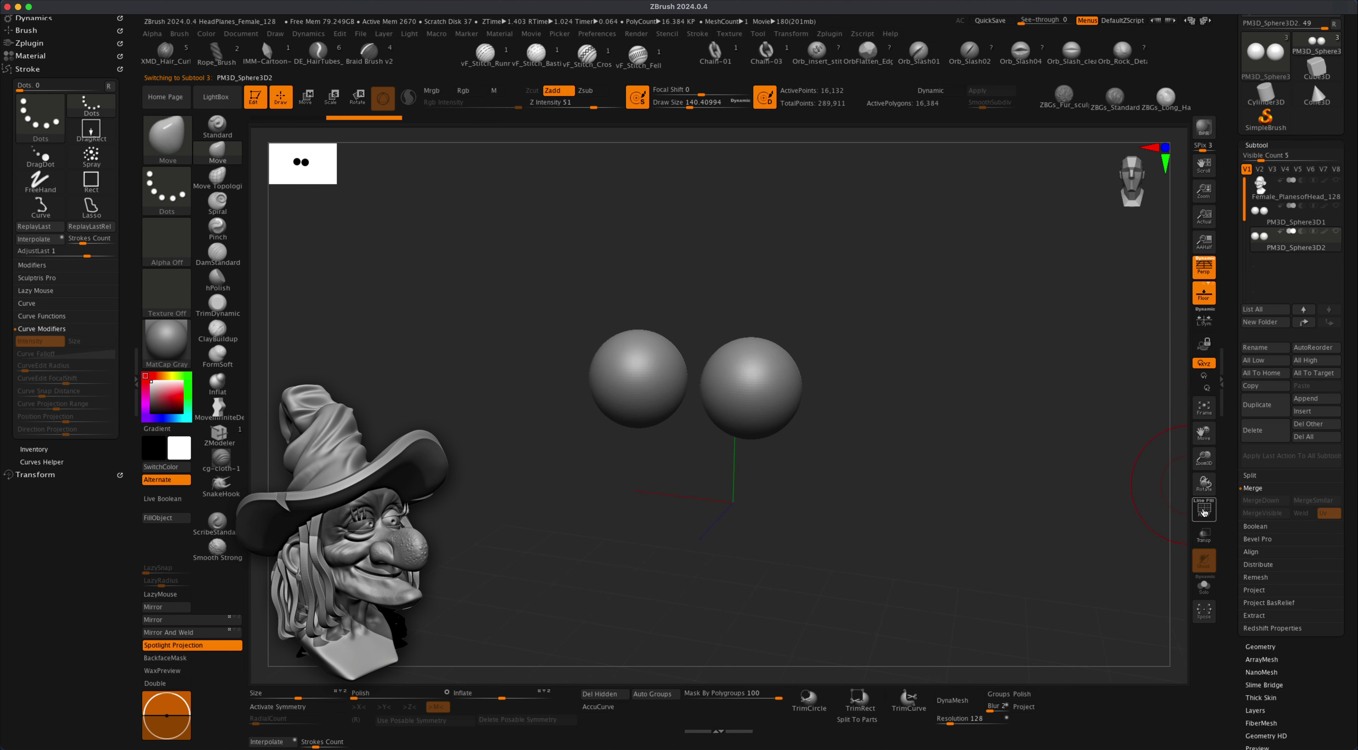
left_click(1204, 509)
mouse_move(1032, 481)
left_mouse_down("alt")
mouse_move(1036, 545)
mouse_move(1038, 501)
left_mouse_up("alt")
left_click_drag(1350, 507, 1355, 430)
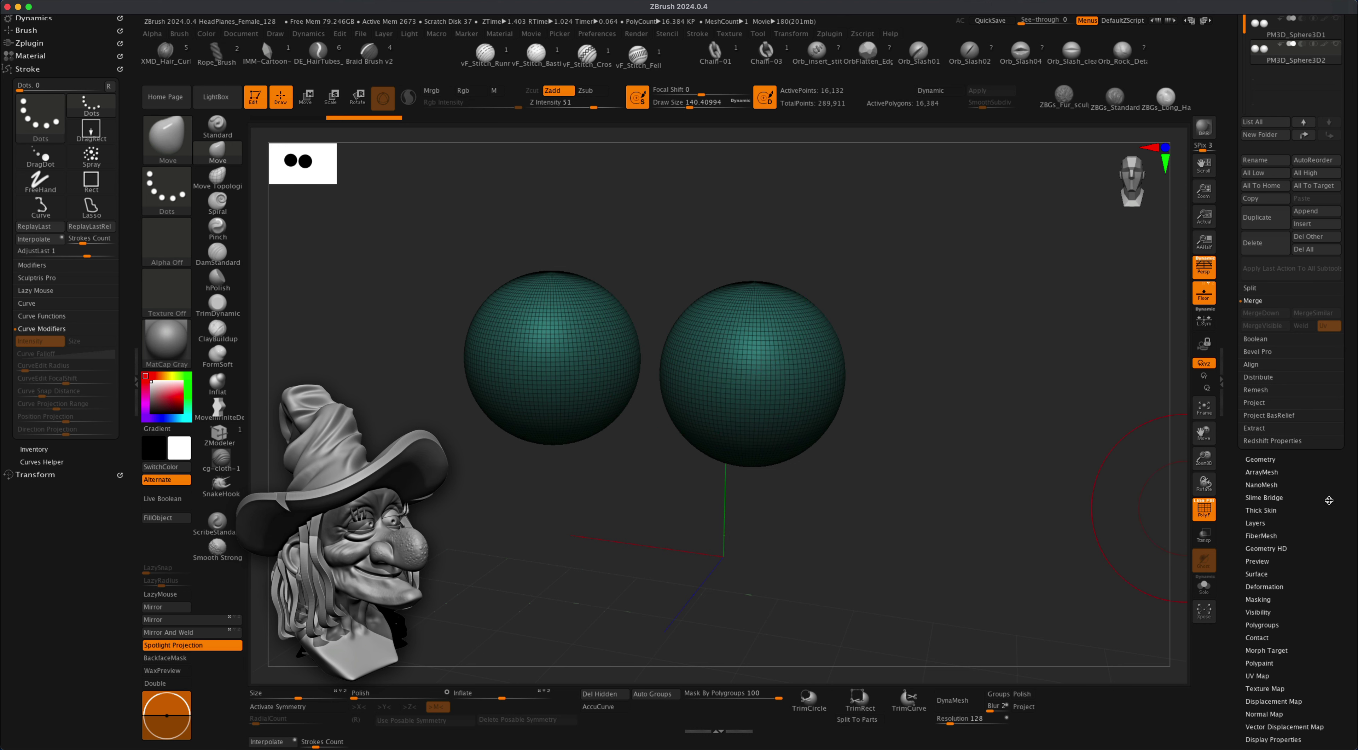
Set the ZRemesher target polygon count to 0.5, disable adaptive density, and activate X symmetry.
left_click(1273, 458)
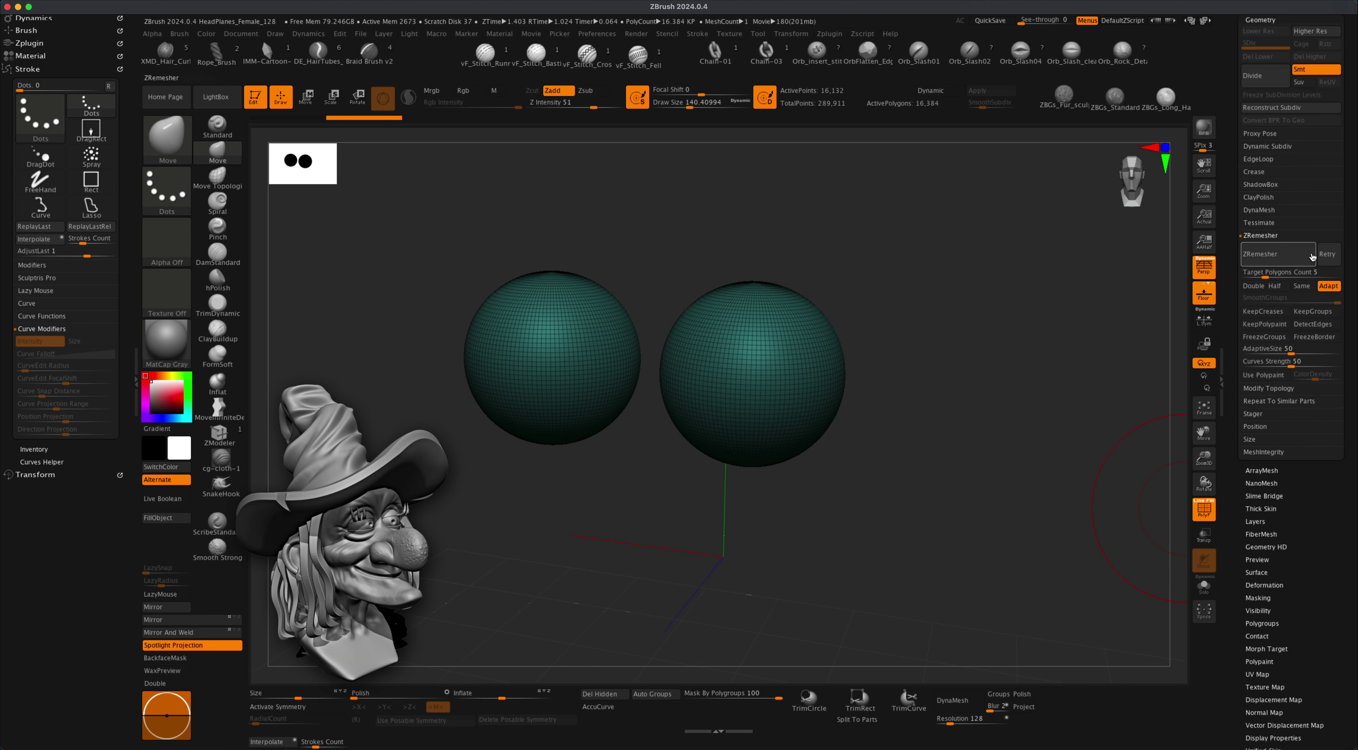
left_click(1303, 286)
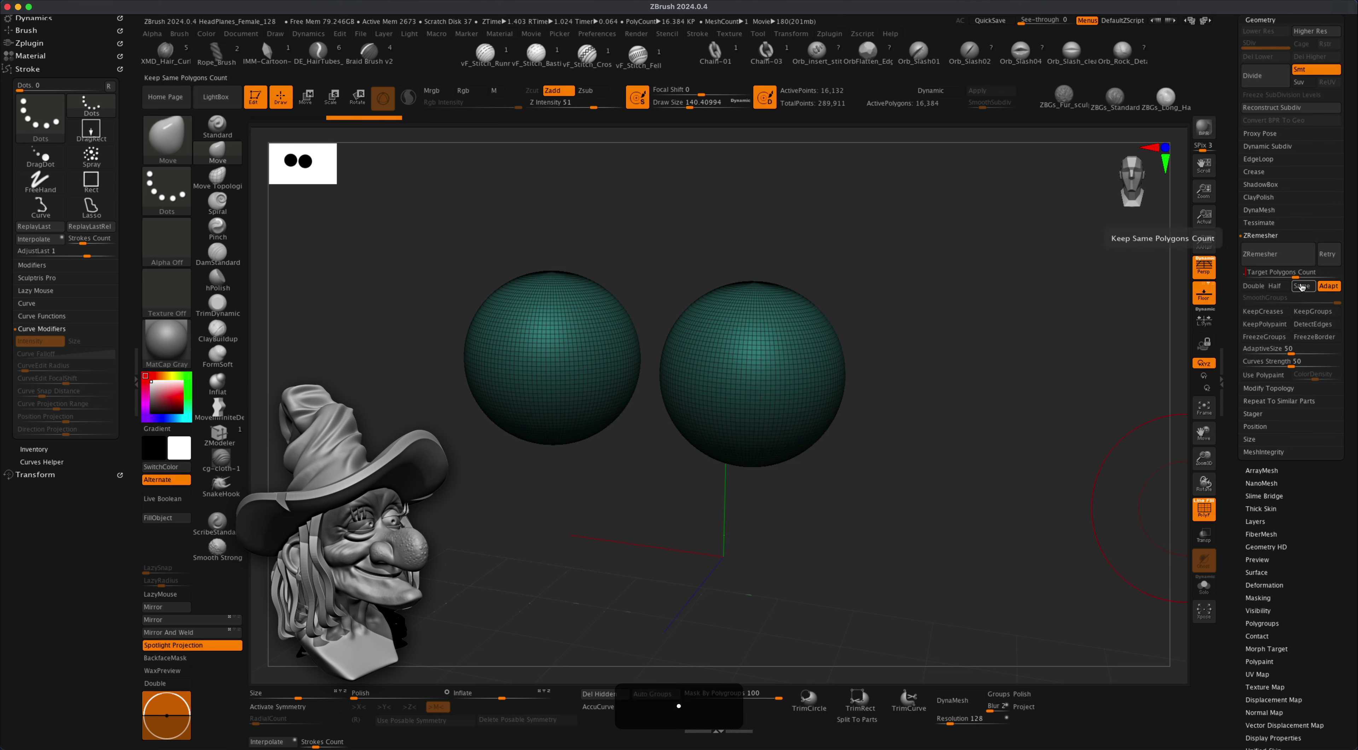
type(".5")
key("Return")
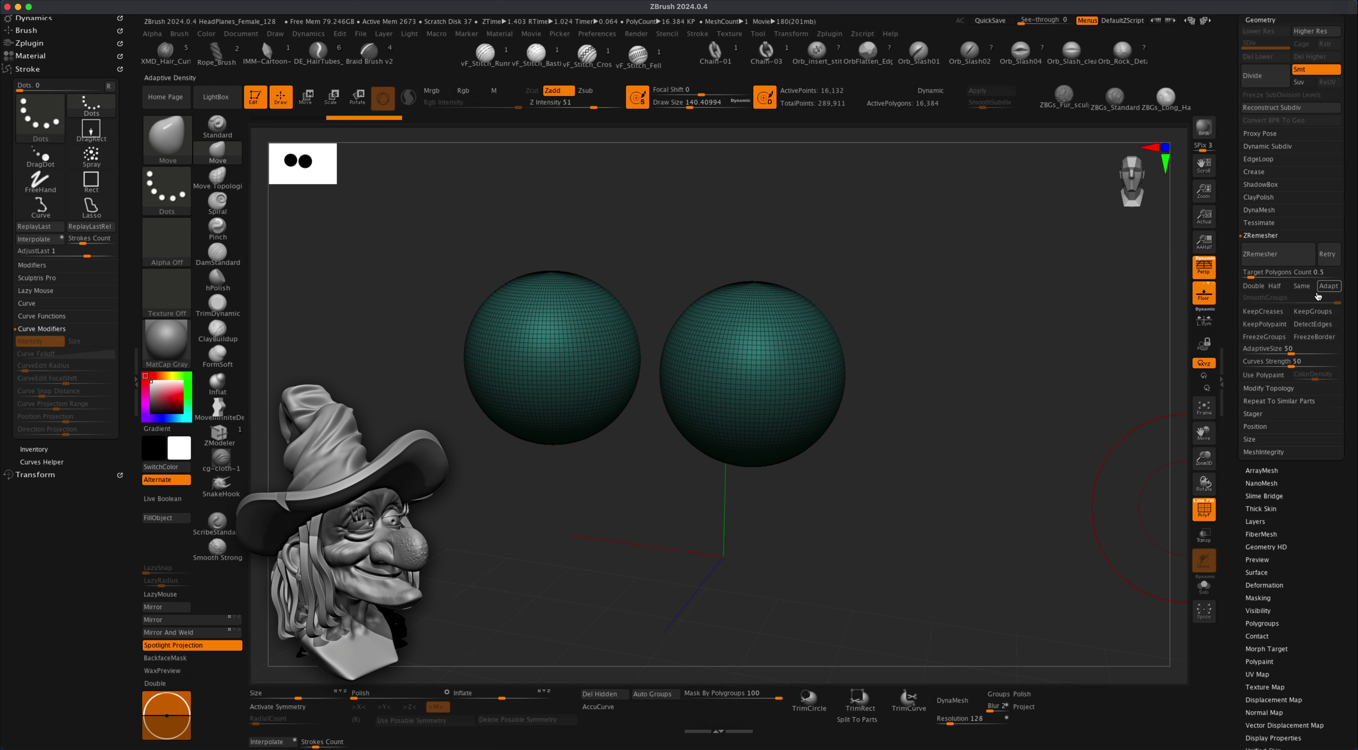
left_click(319, 708)
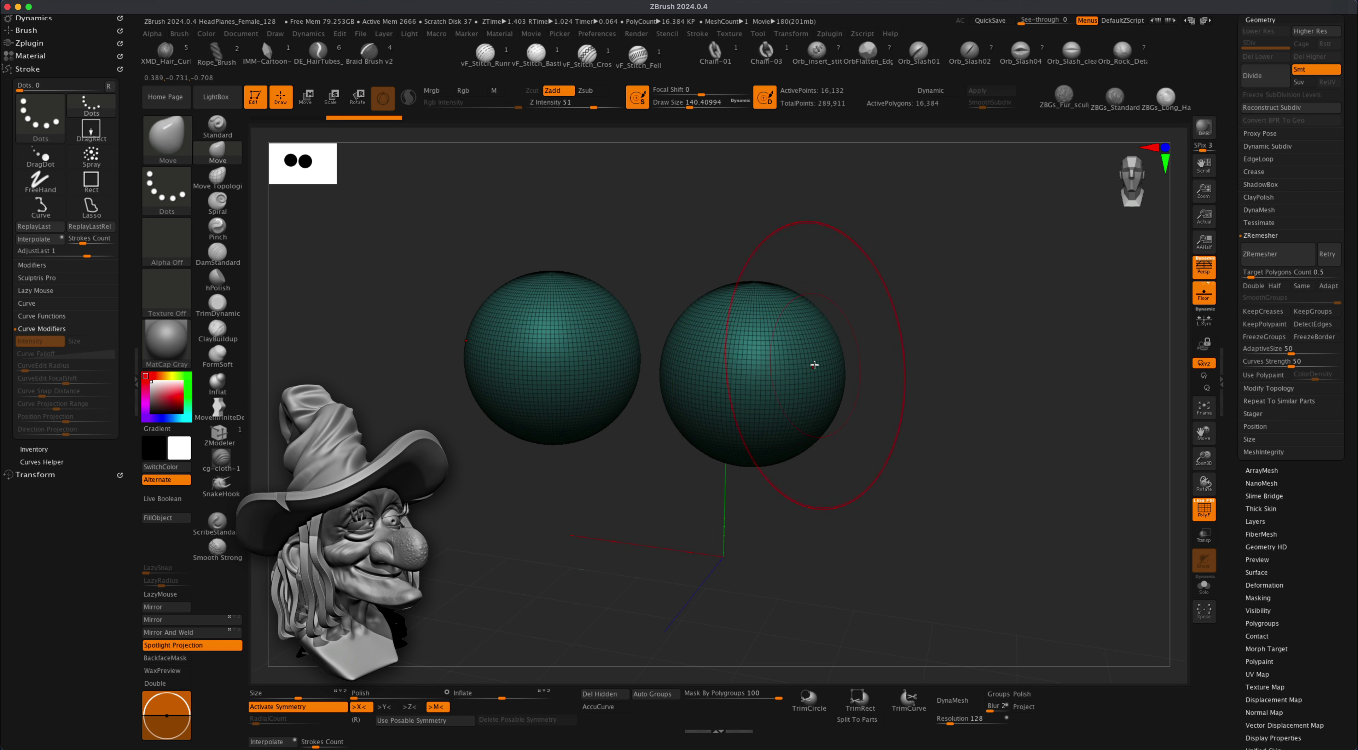
Try ZRemeshing the duplicated eyeballs with the current settings and undo the remesh.
left_click(1272, 253)
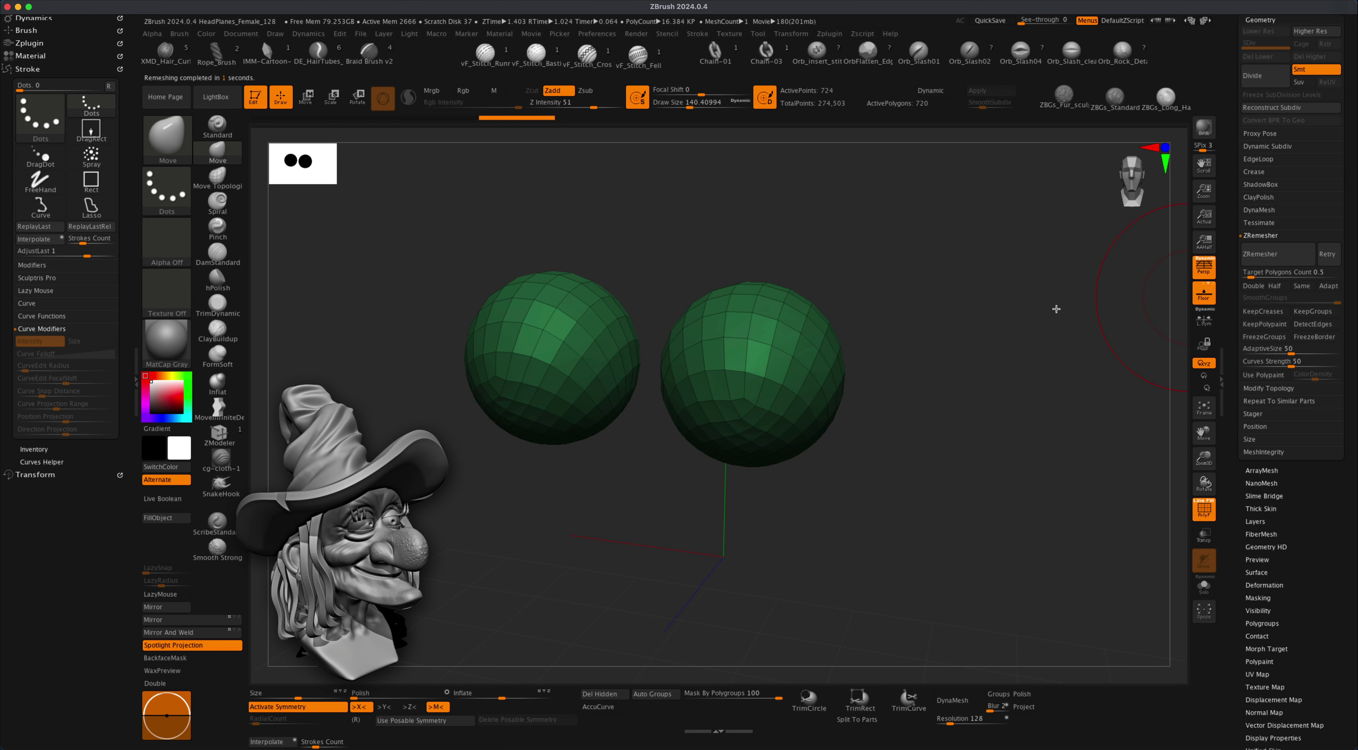
key("super+z")
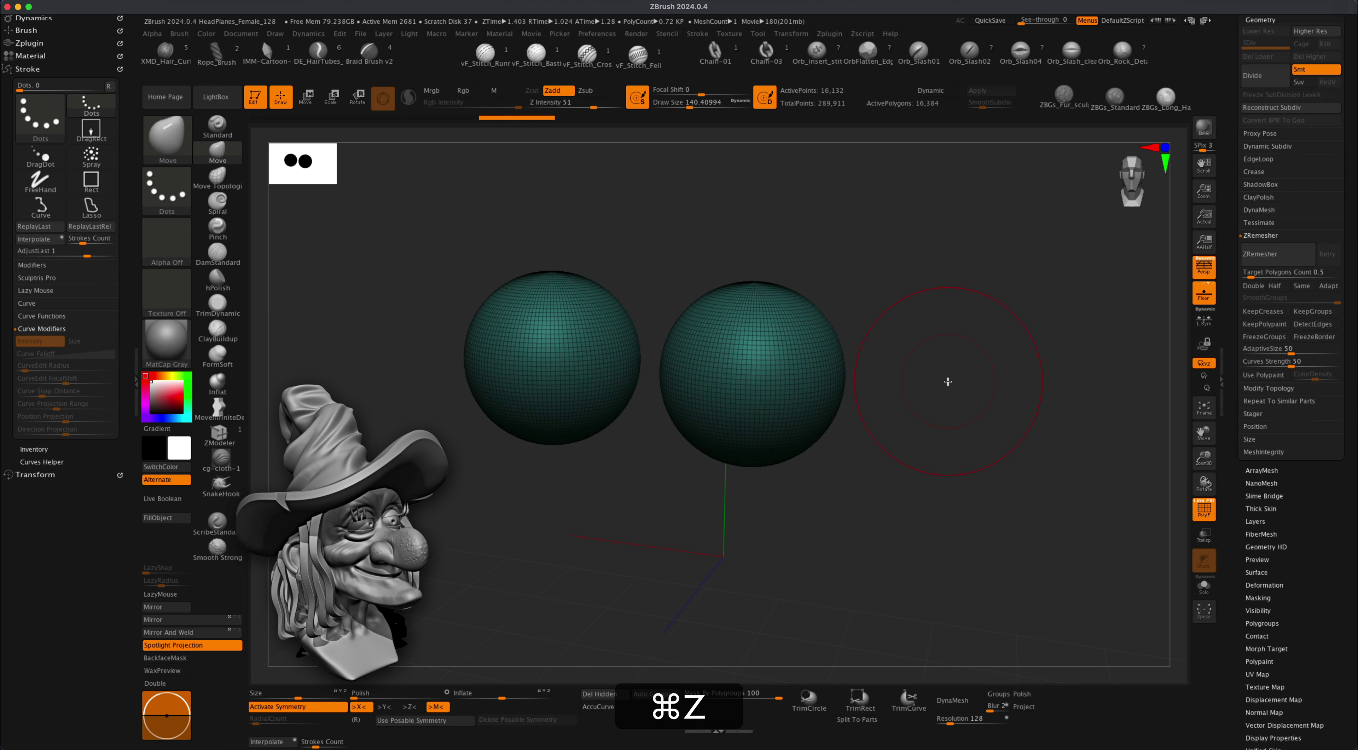
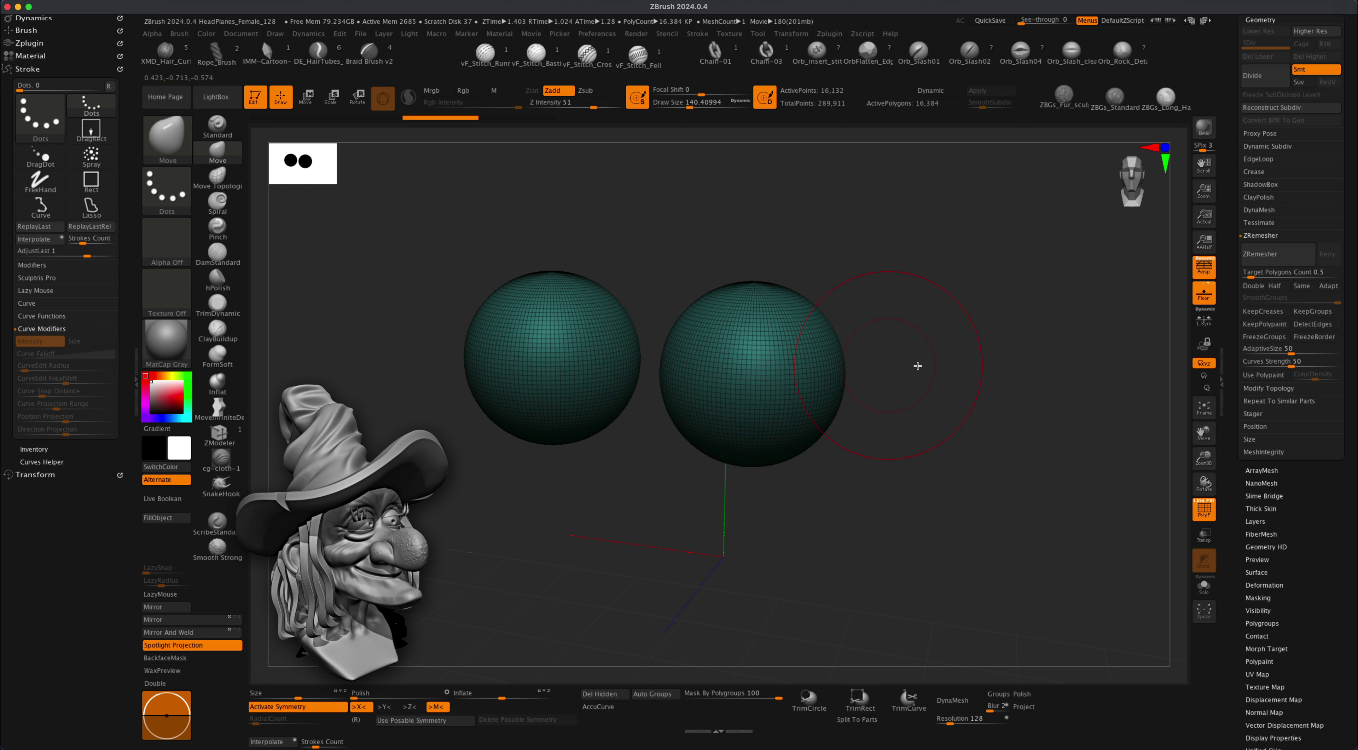
With perspective off, mask the lower half of both eyeballs and turn the masked area into its own polygroup.
left_click(1202, 273)
mouse_move(1030, 340)
left_mouse_down()
mouse_move(949, 373)
mouse_move(949, 404)
mouse_move(1015, 388)
mouse_move(987, 395)
left_mouse_up()
mouse_move(1026, 555)
left_mouse_down("super")
mouse_move(857, 534)
mouse_move(347, 393)
mouse_move(305, 359)
left_mouse_up("super")
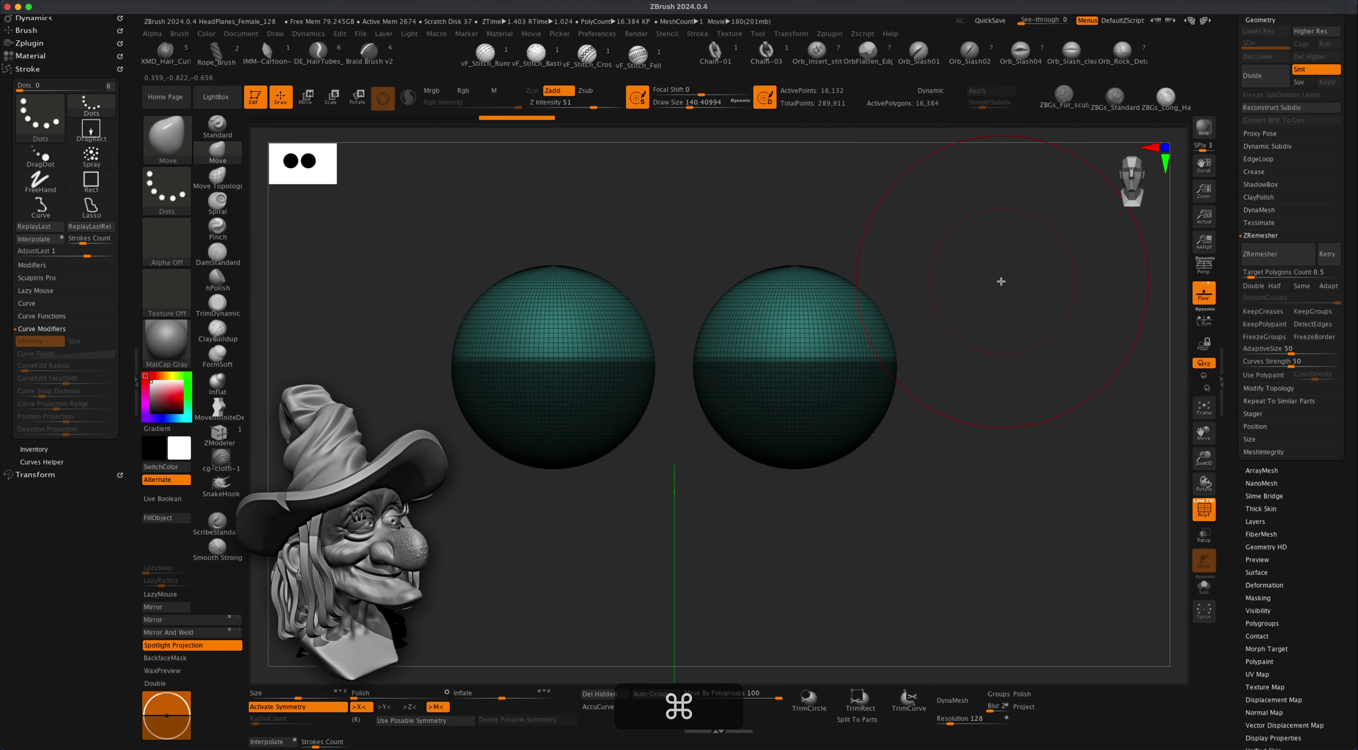
key("ctrl+w")
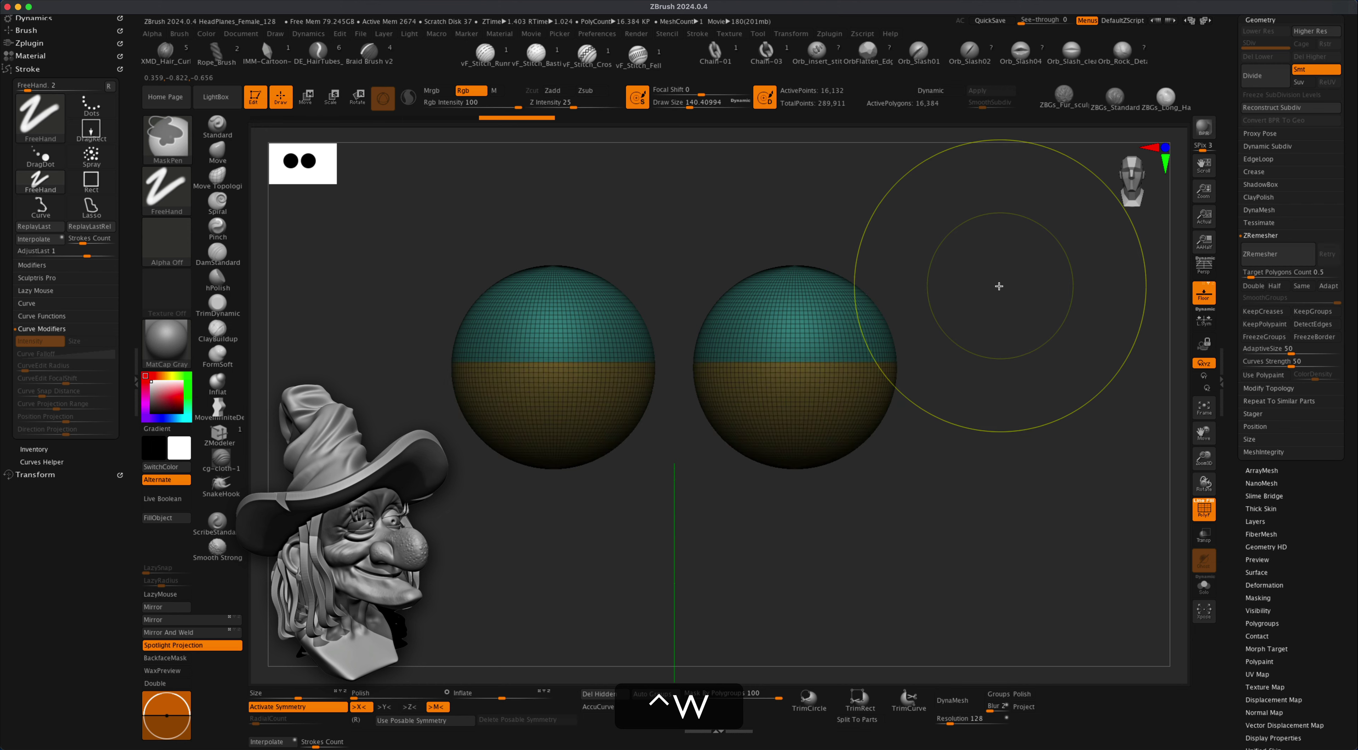
left_click_drag(976, 324, 966, 346)
left_click_drag(1018, 303, 995, 321, "alt")
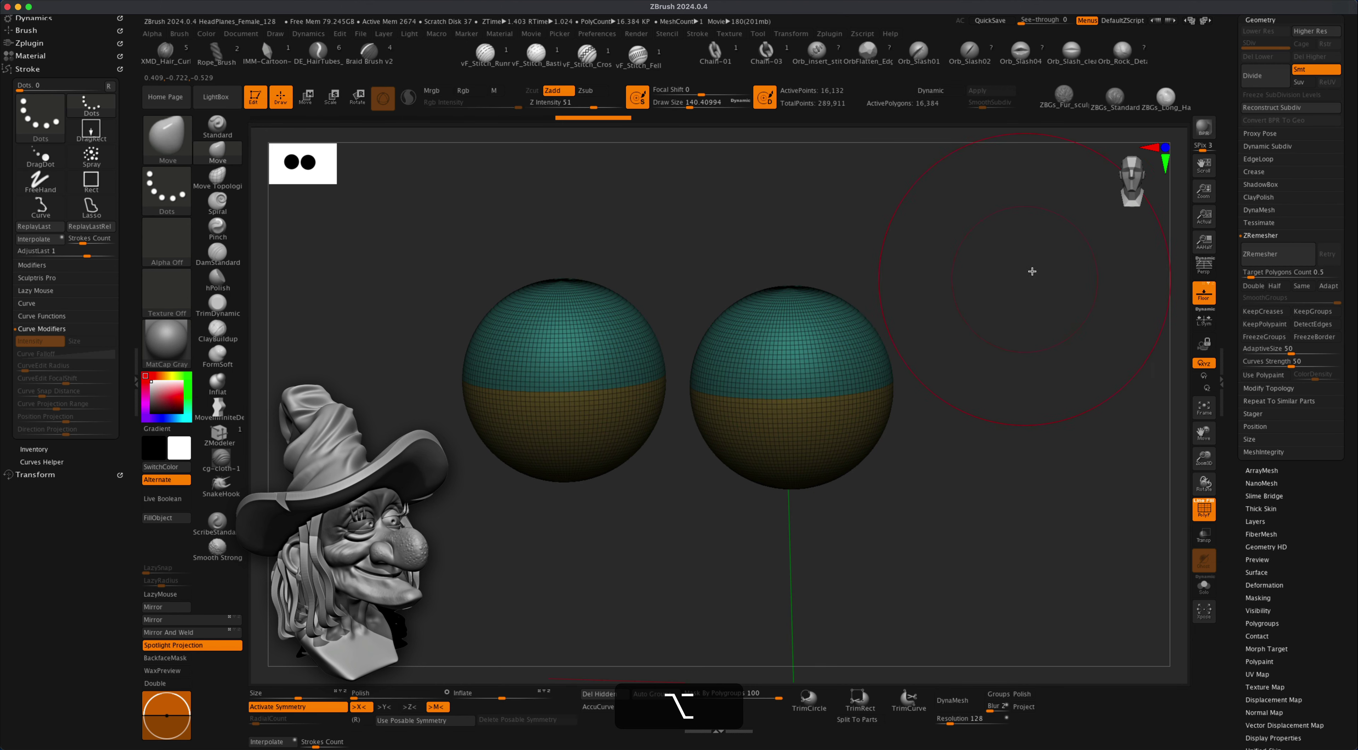
ZRemesh the duplicated eyeballs with KeepGroups enabled.
left_click(1307, 313)
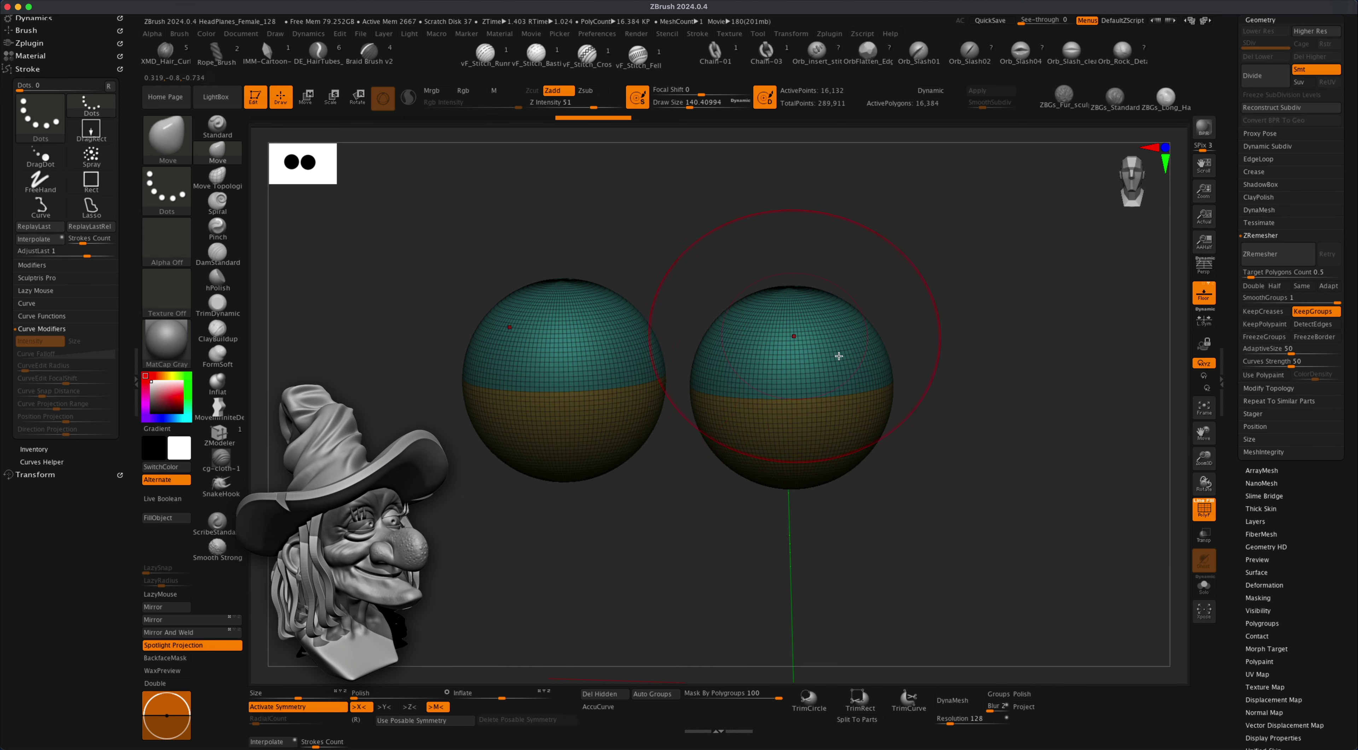
left_click(1277, 257)
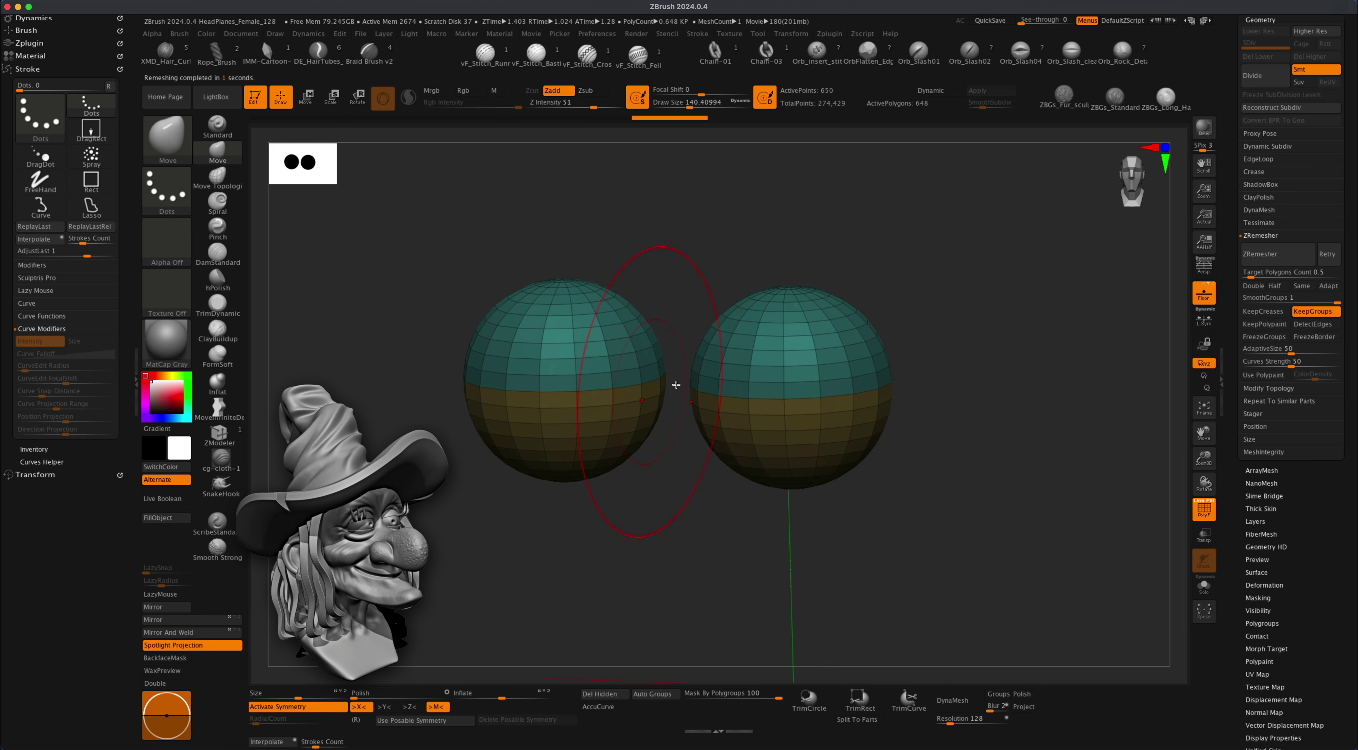
left_click_drag(937, 339, 917, 361)
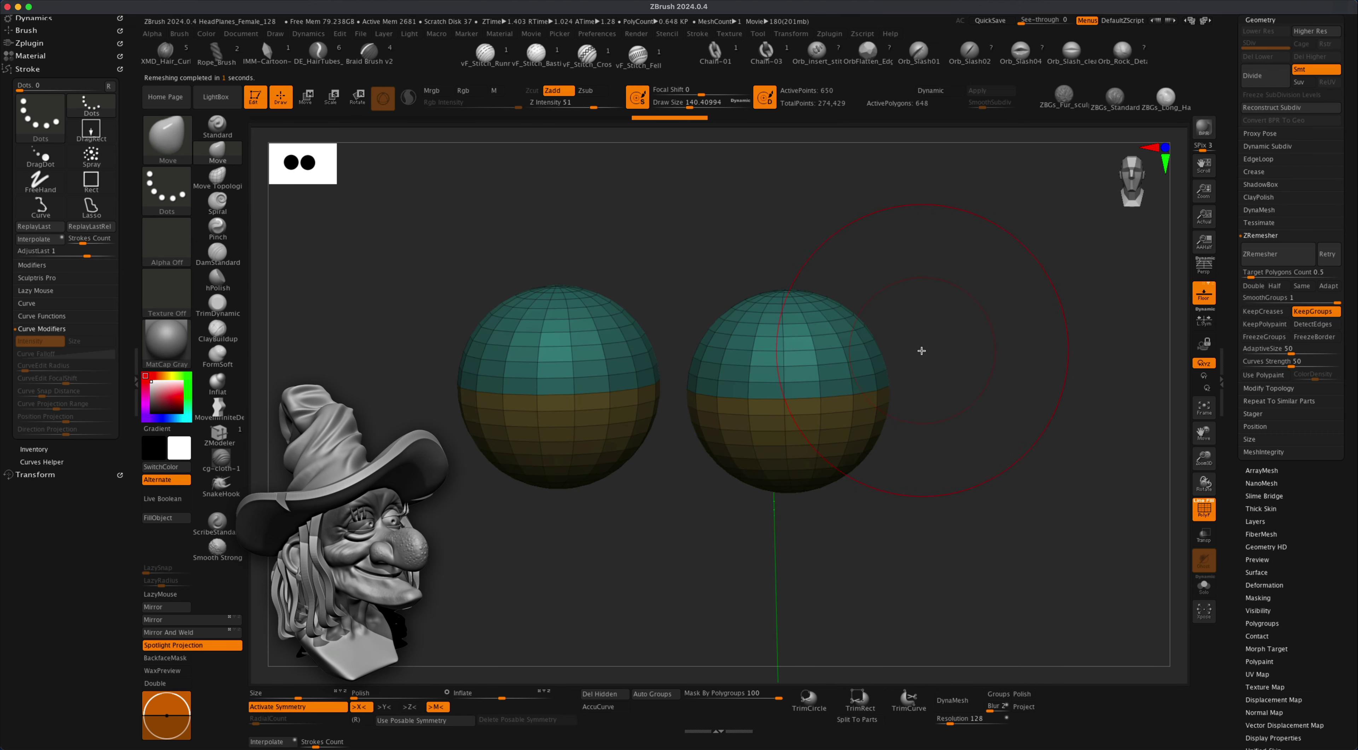
Merge the eyeballs' upper and lower halves into a single polygroup and turn perspective back on.
key("ctrl+w")
mouse_move(937, 336)
left_mouse_down()
mouse_move(938, 326)
mouse_move(939, 348)
left_mouse_up()
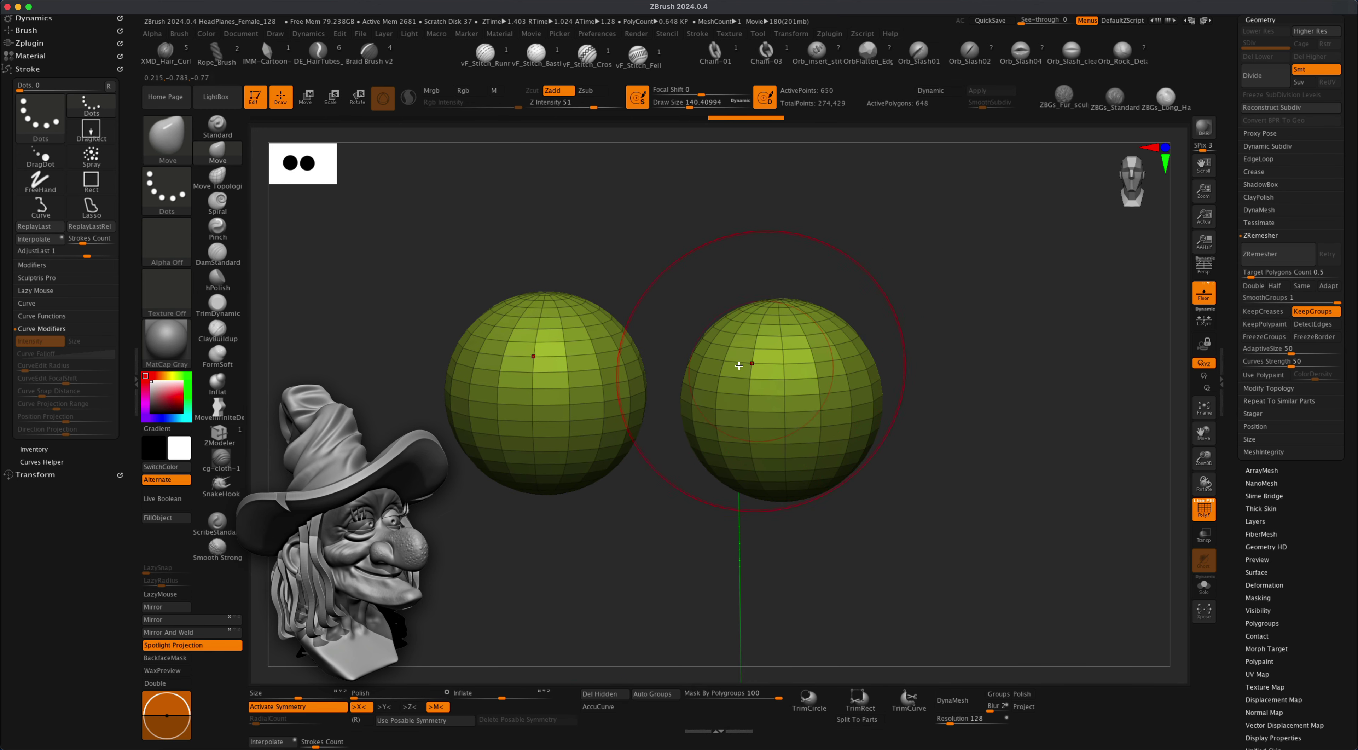
mouse_move(1026, 357)
left_mouse_down("alt")
mouse_move(1040, 366)
mouse_move(1034, 342)
left_mouse_up("alt")
left_click(1207, 266)
left_click_drag(1094, 408, 1099, 384, "alt")
mouse_move(1097, 511)
left_mouse_down("alt")
mouse_move(977, 434)
mouse_move(980, 454)
mouse_move(963, 448)
mouse_move(979, 460)
left_mouse_up("alt")
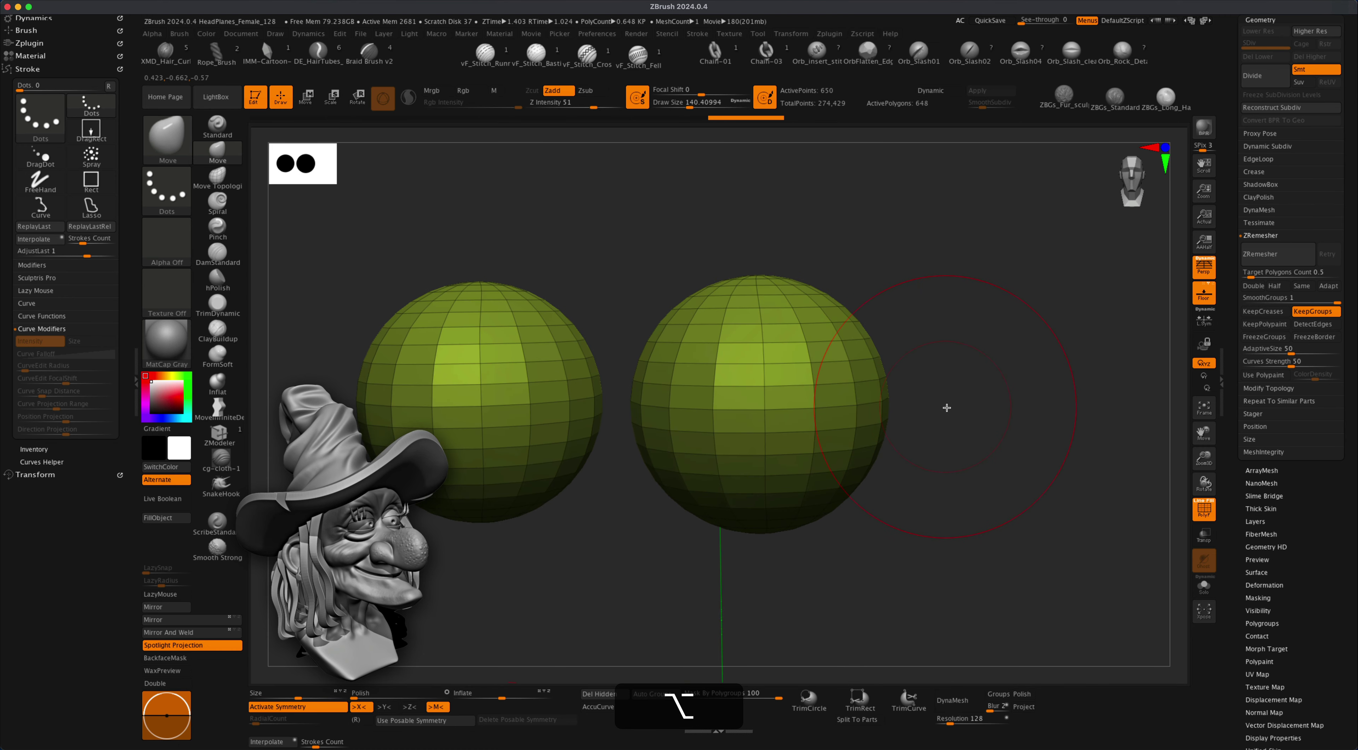
Delete the horizontal polyloops around the middle of both spheres with ZModeler, separating upper and lower eyelid shells.
key("s")
left_click_drag(946, 407, 933, 408)
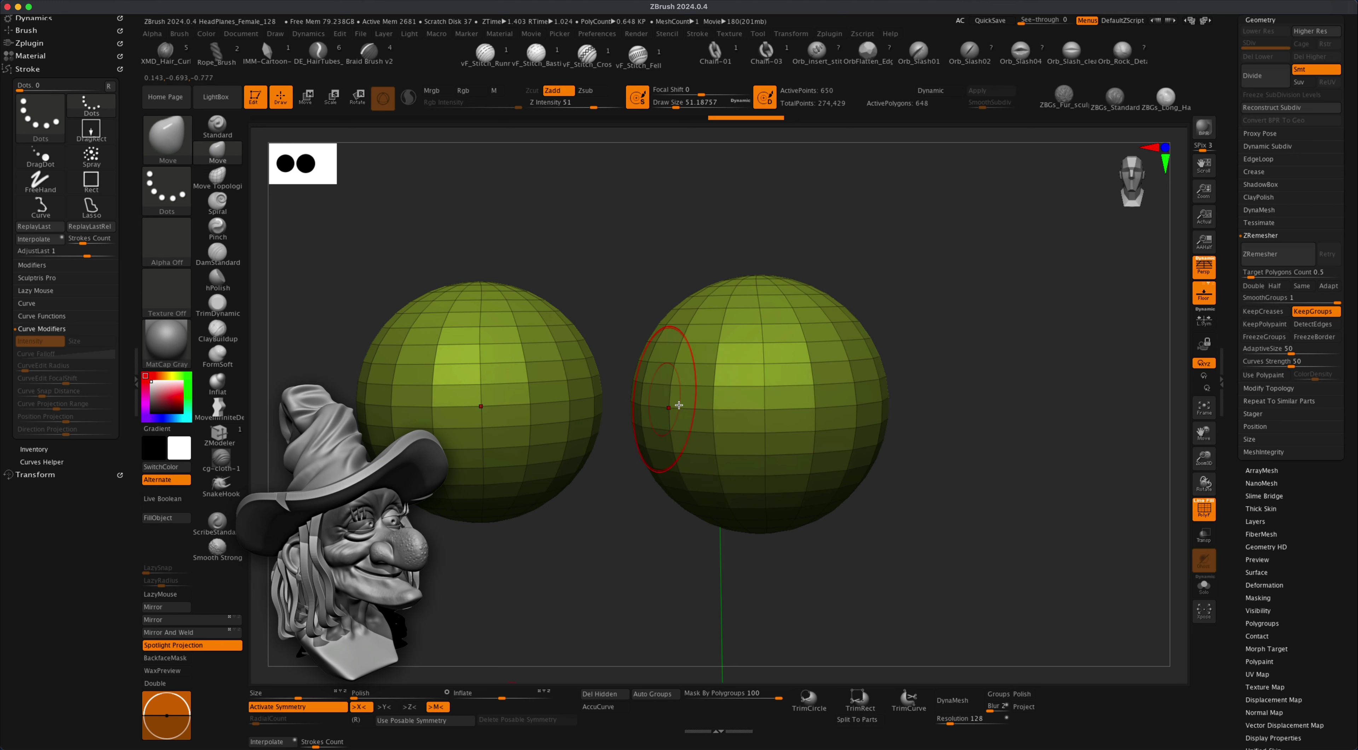
left_click(219, 433)
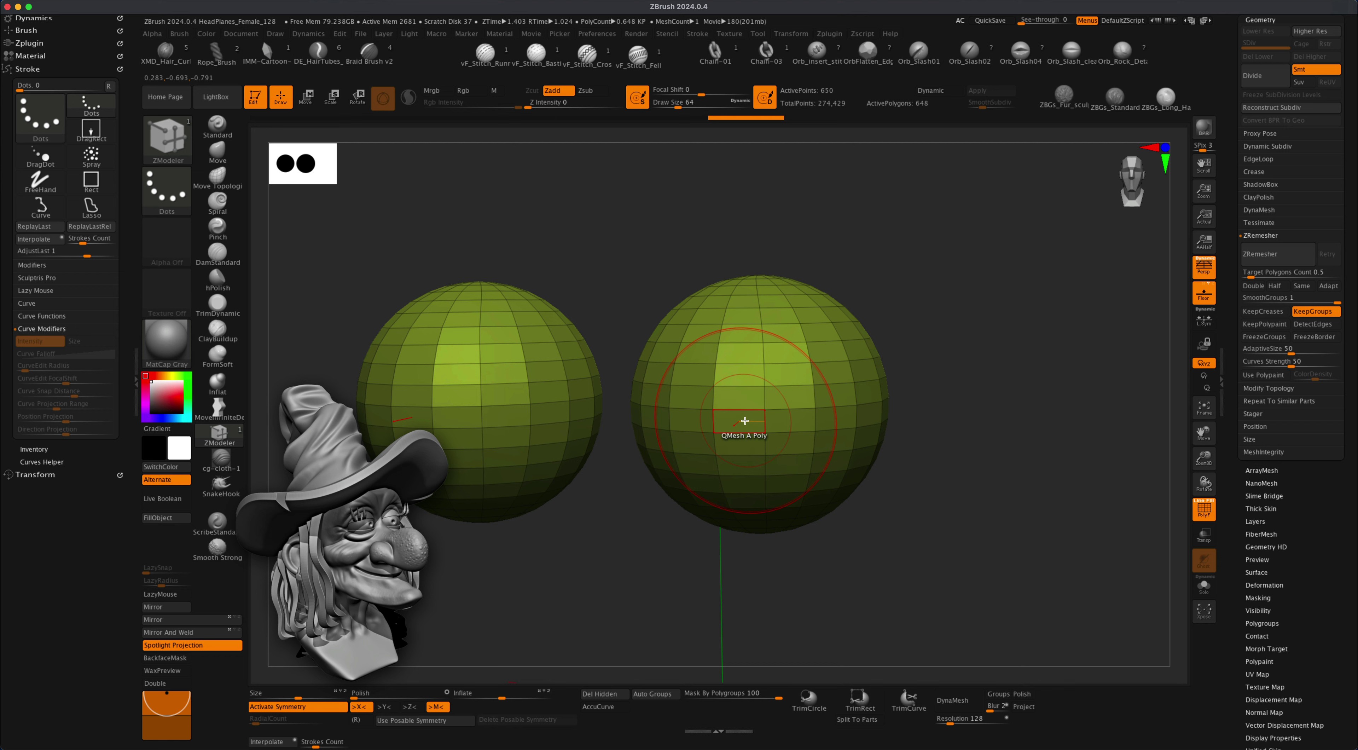
key("space")
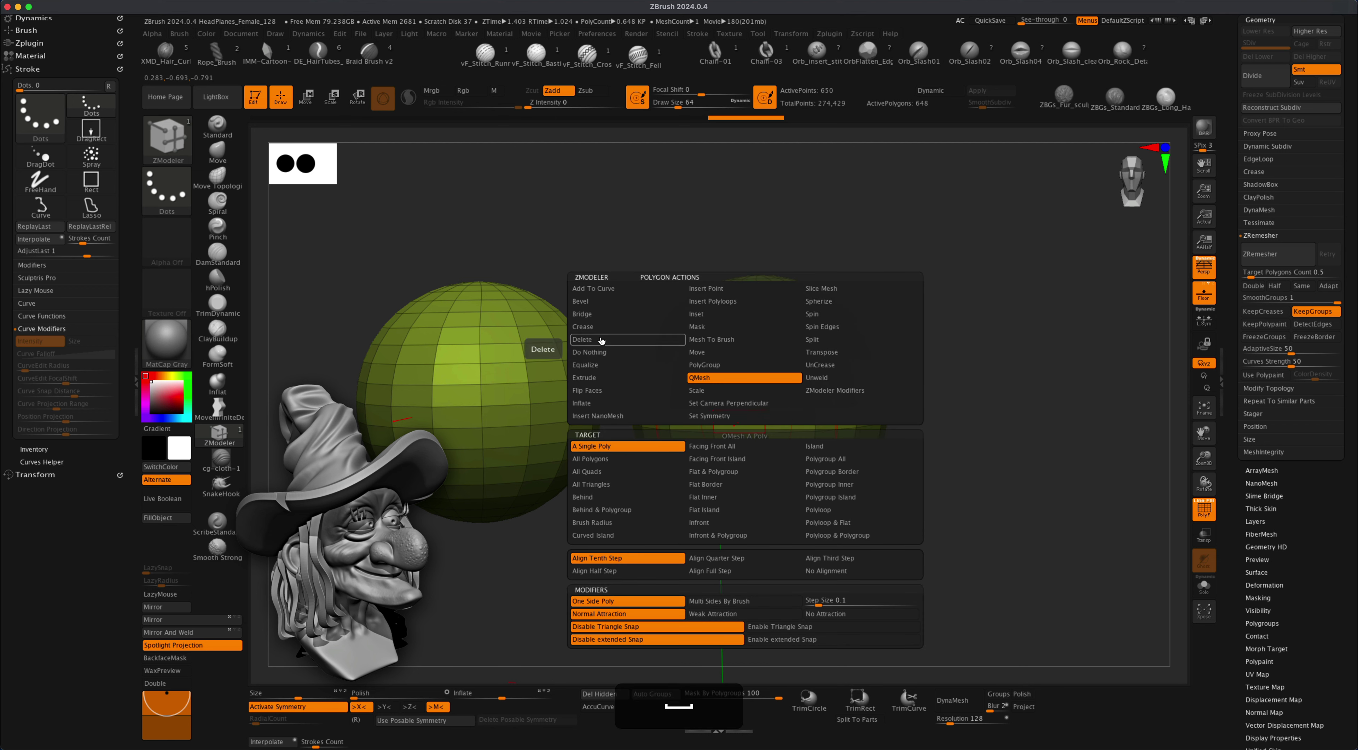
left_click(817, 509)
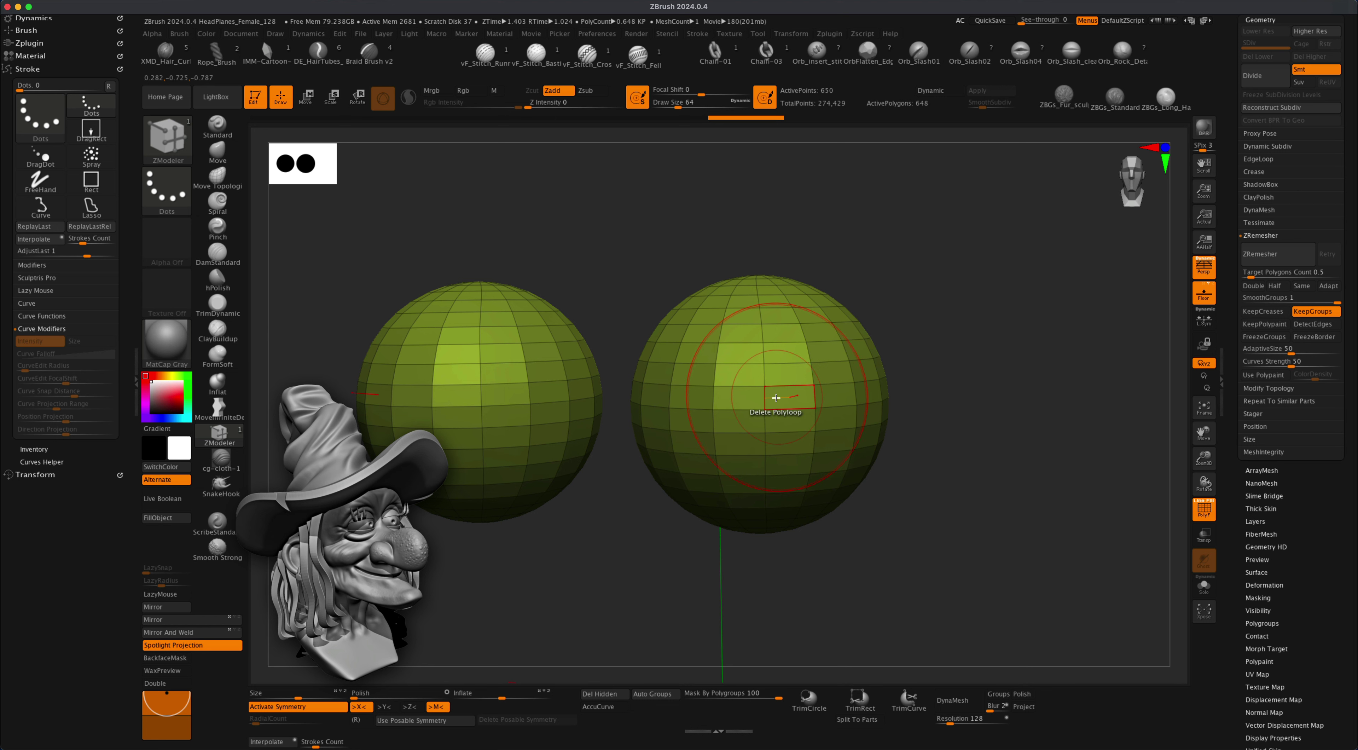
left_click(776, 397)
left_click(774, 416)
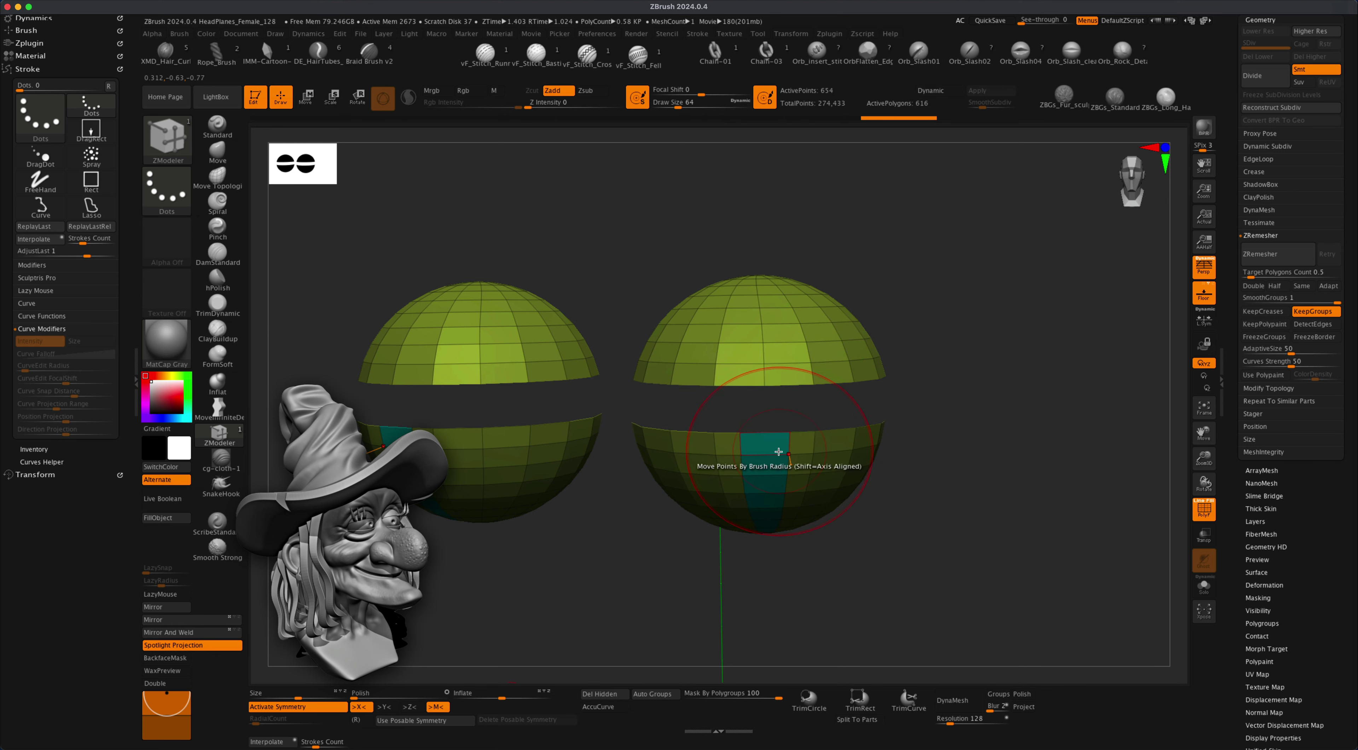
key("super+z")
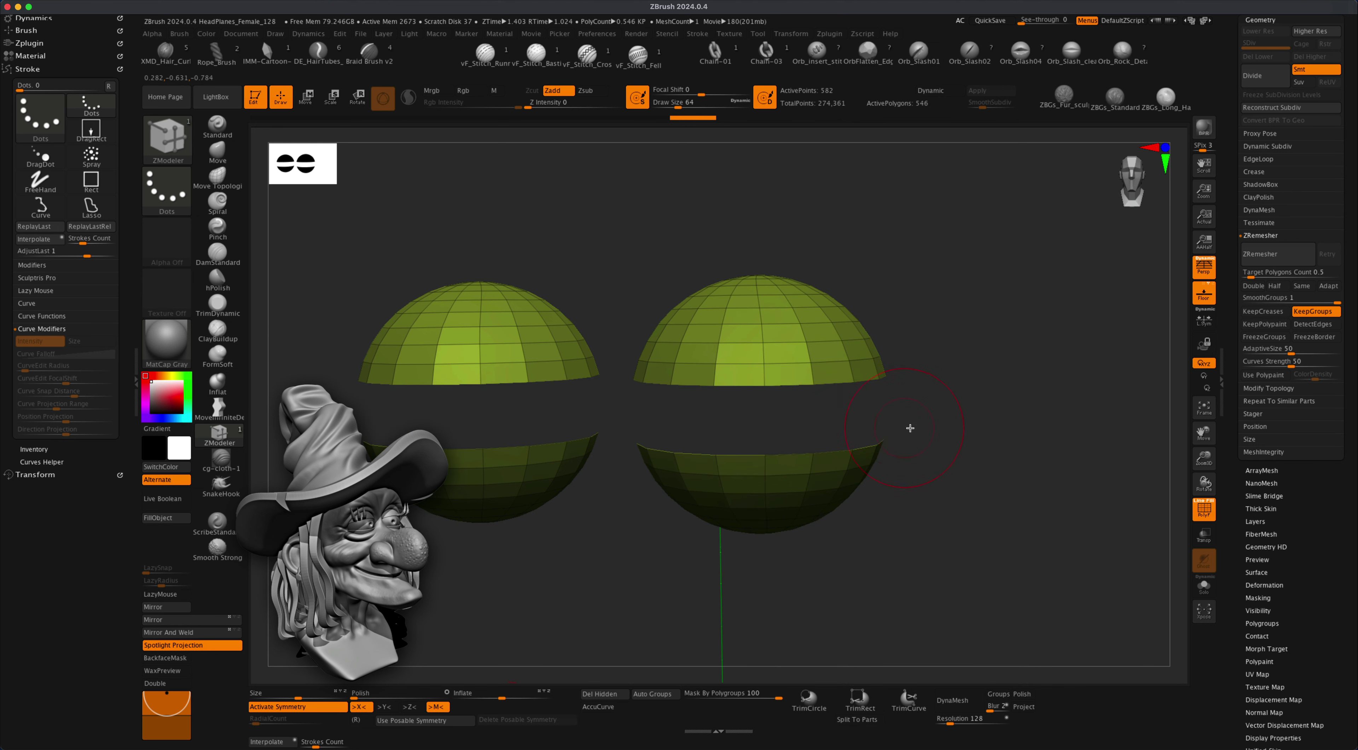
Extrude all polygons of the eyelid shells slightly outward with ZModeler to give them thickness.
left_click_drag(977, 344, 968, 362, "alt")
left_click_drag(983, 361, 949, 363)
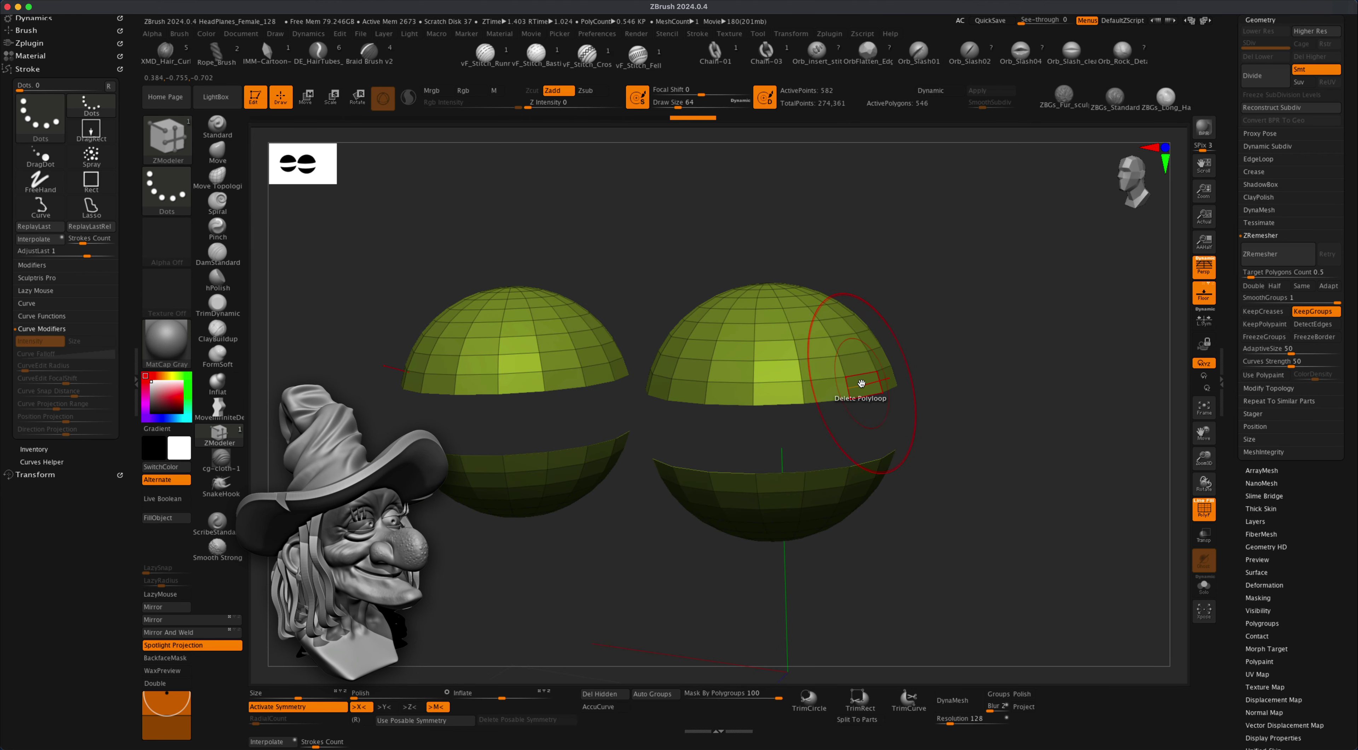
key("space")
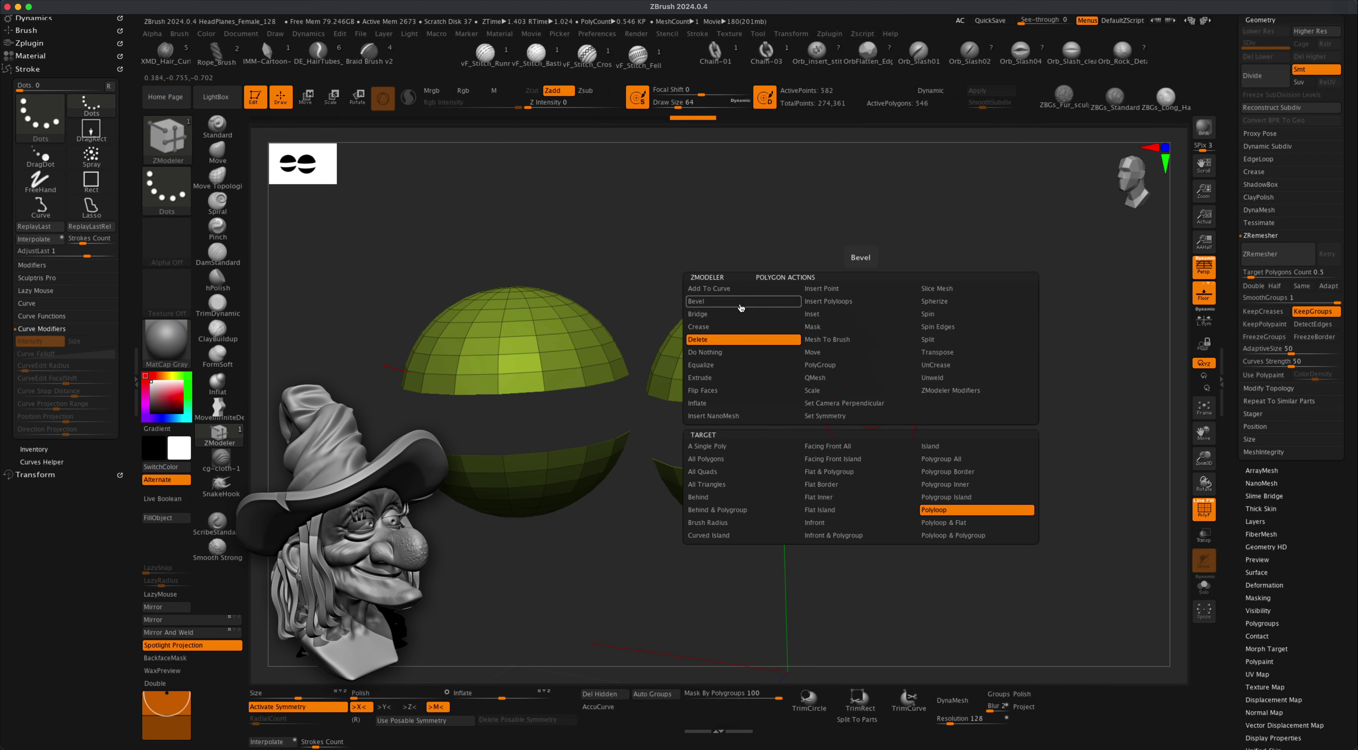
left_click(738, 377)
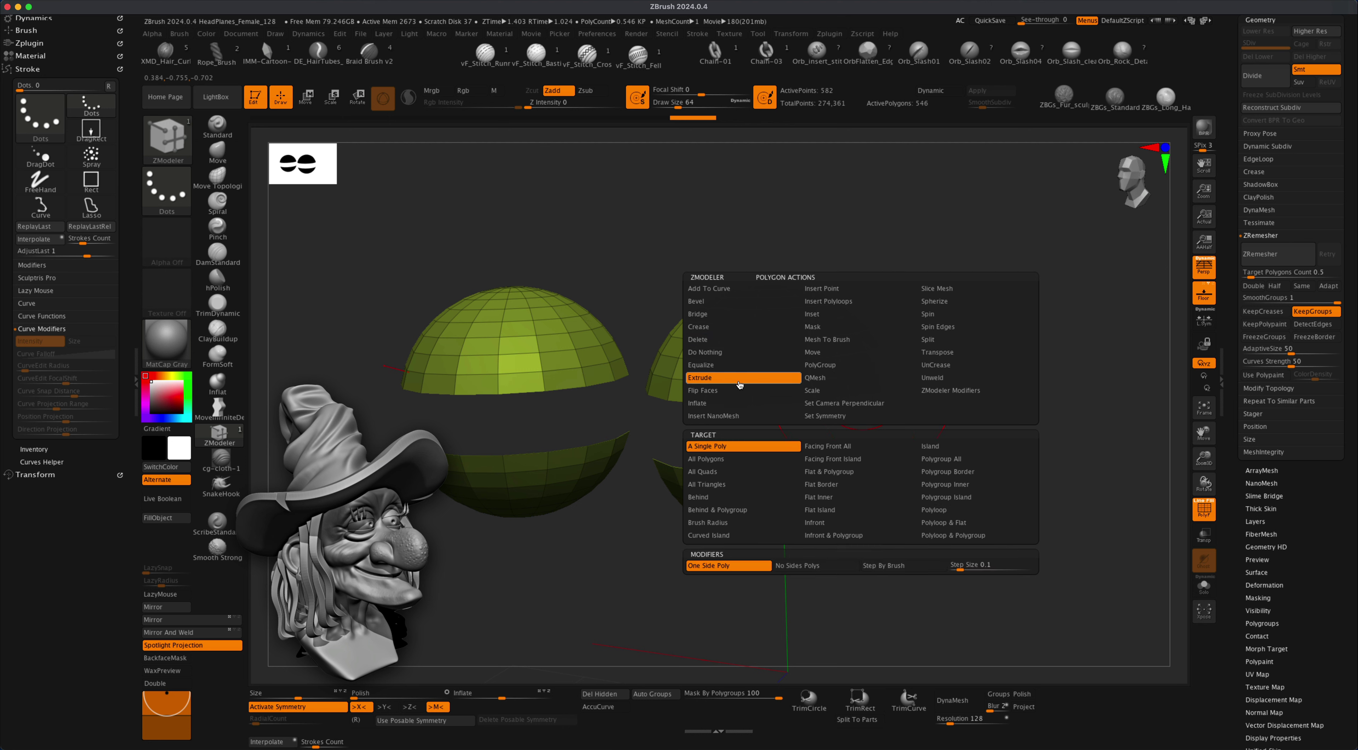
left_click(728, 460)
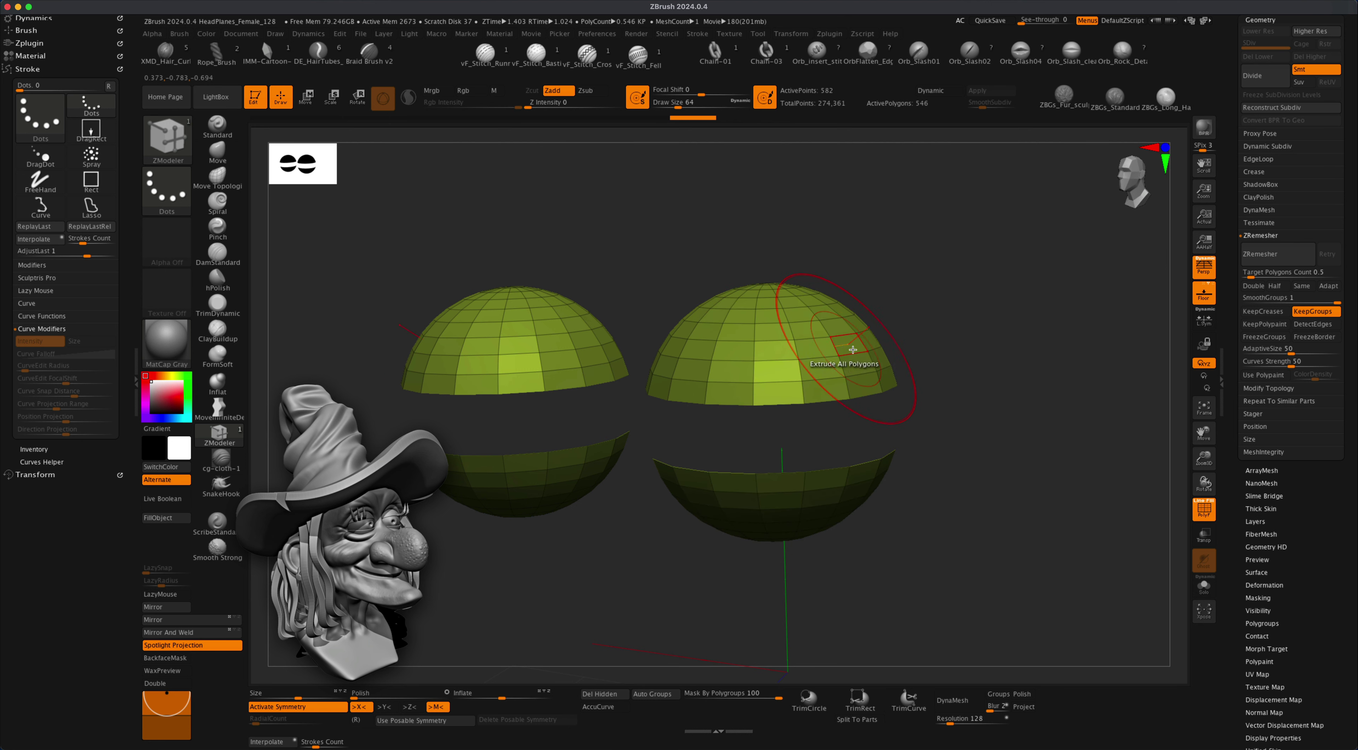
left_click_drag(856, 362, 865, 356)
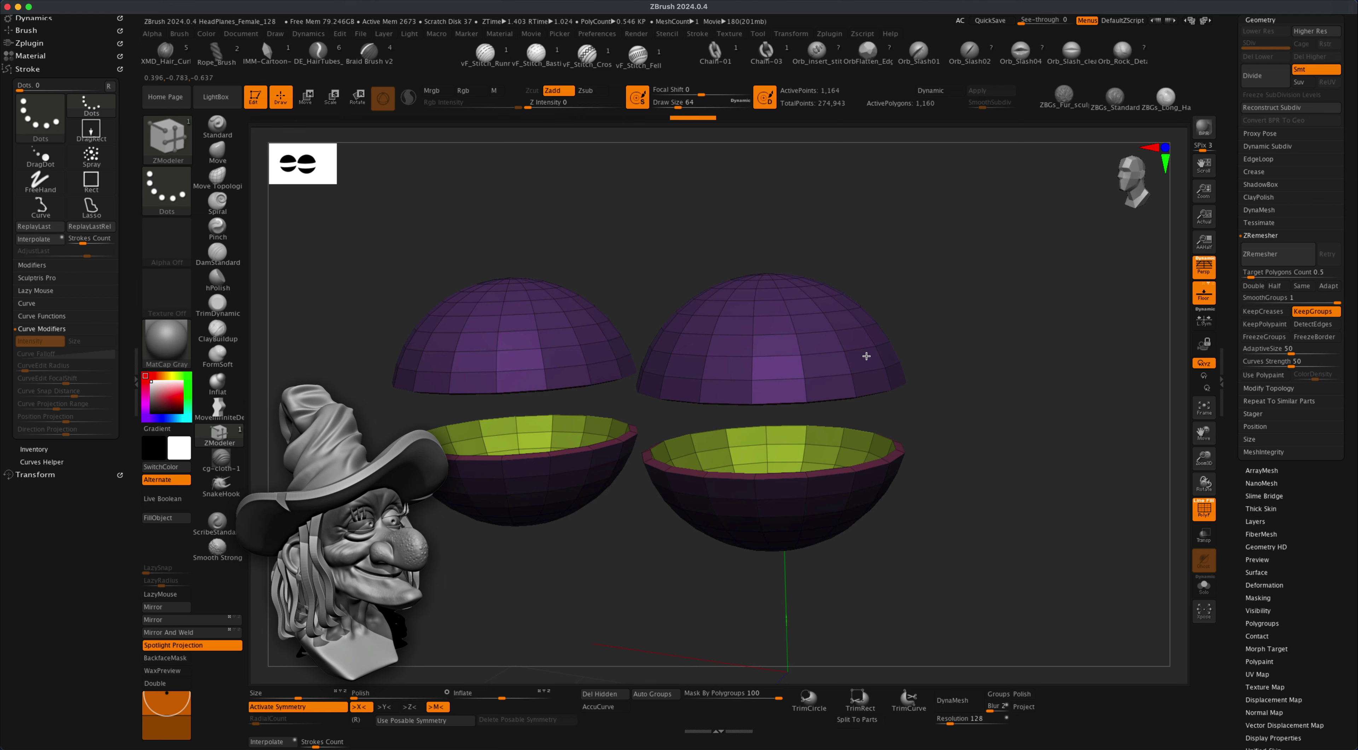
left_click_drag(866, 356, 866, 357)
Hide the inner polygroup of the eyelid shells and delete the hidden geometry, keeping the outer surface and rim.
left_click_drag(952, 355, 978, 327)
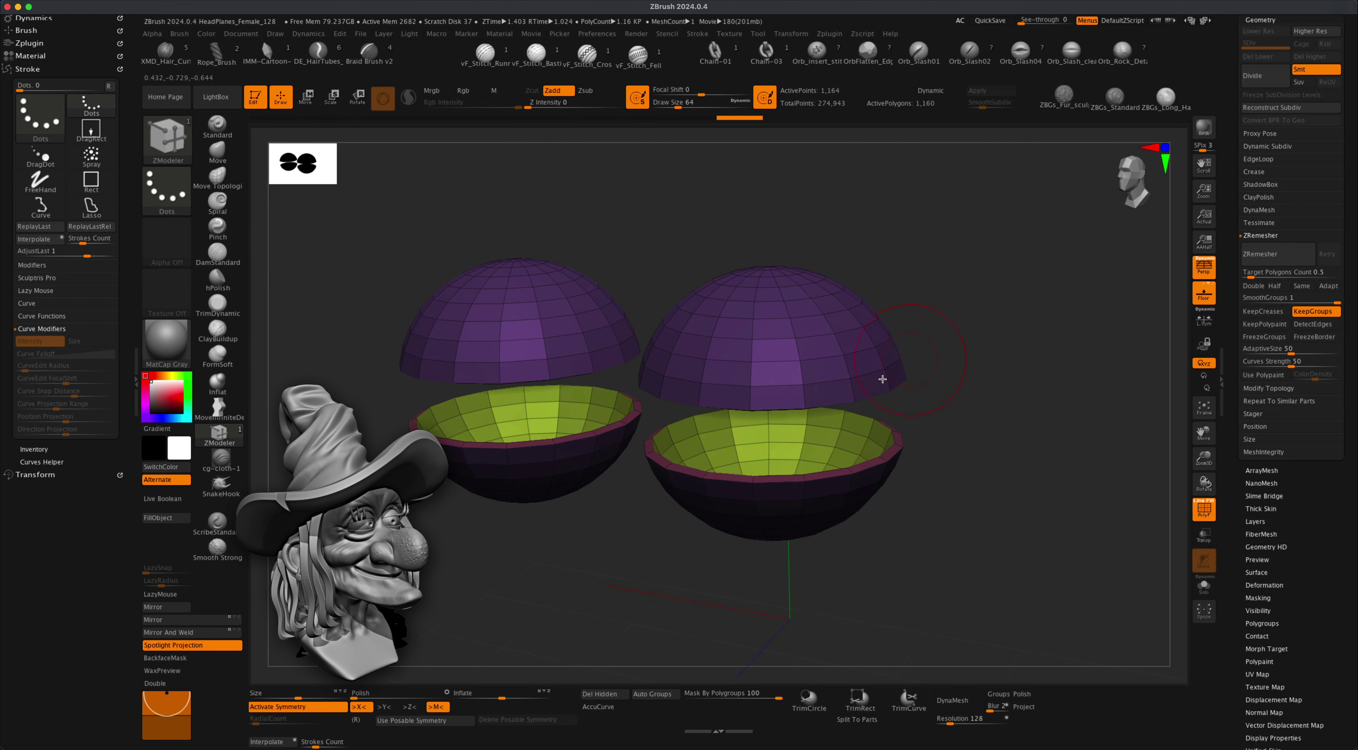
left_click(817, 434, "shift+super")
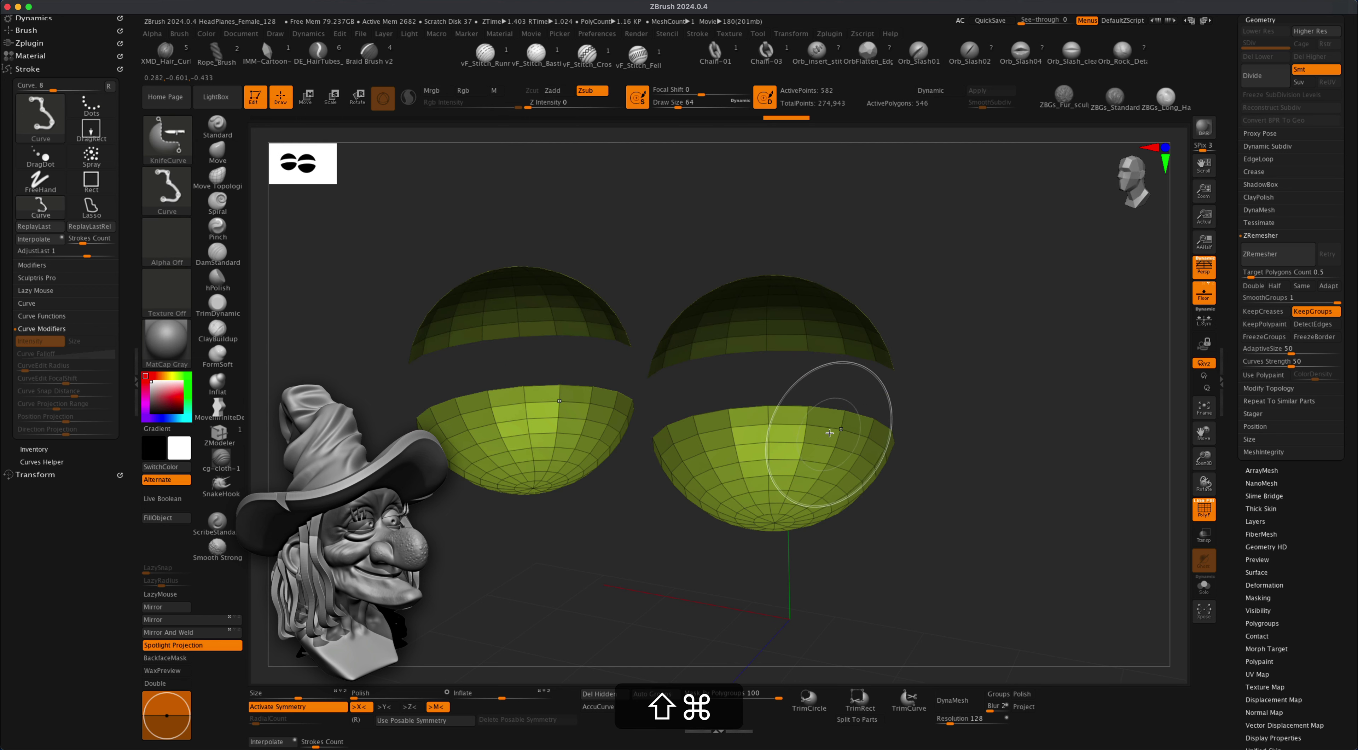
mouse_move(938, 379)
left_mouse_down()
mouse_move(963, 331)
mouse_move(948, 306)
mouse_move(976, 335)
mouse_move(978, 321)
mouse_move(974, 352)
left_mouse_up()
left_click(794, 432, "shift+super")
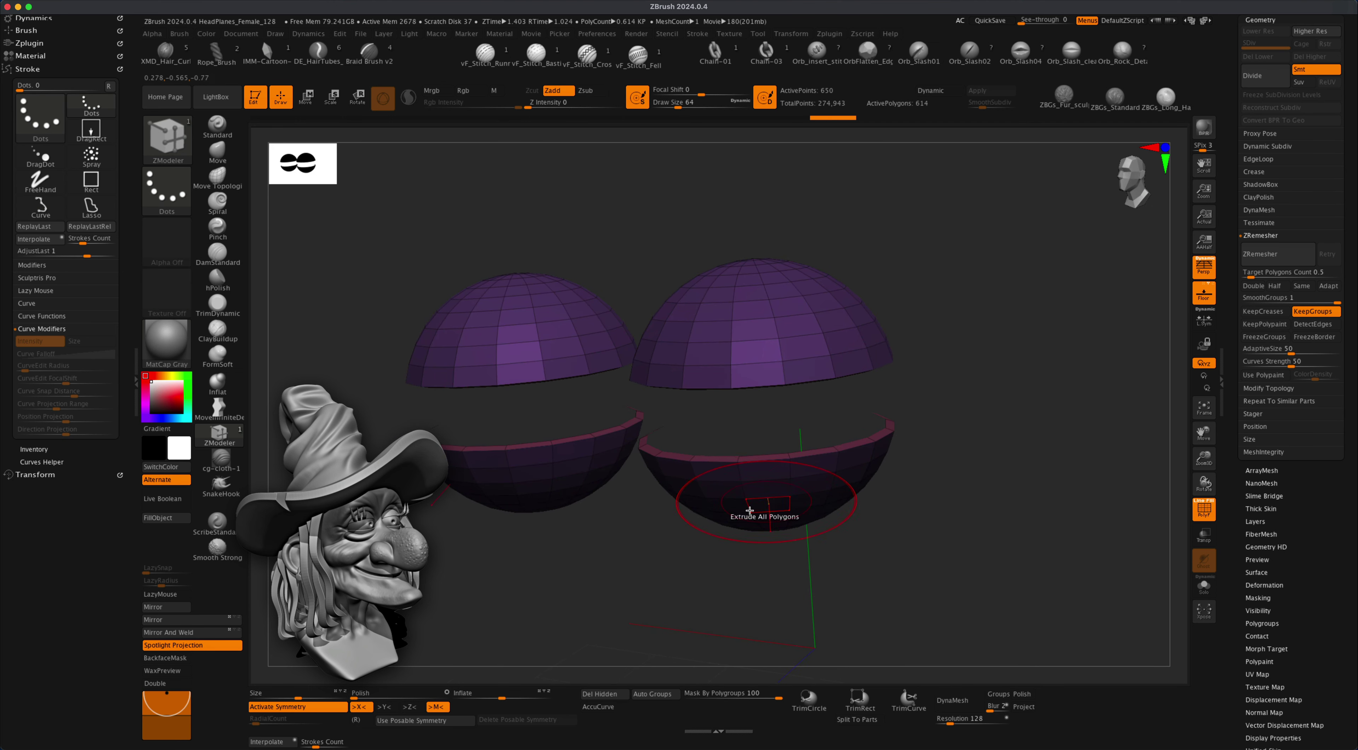
left_click(612, 692)
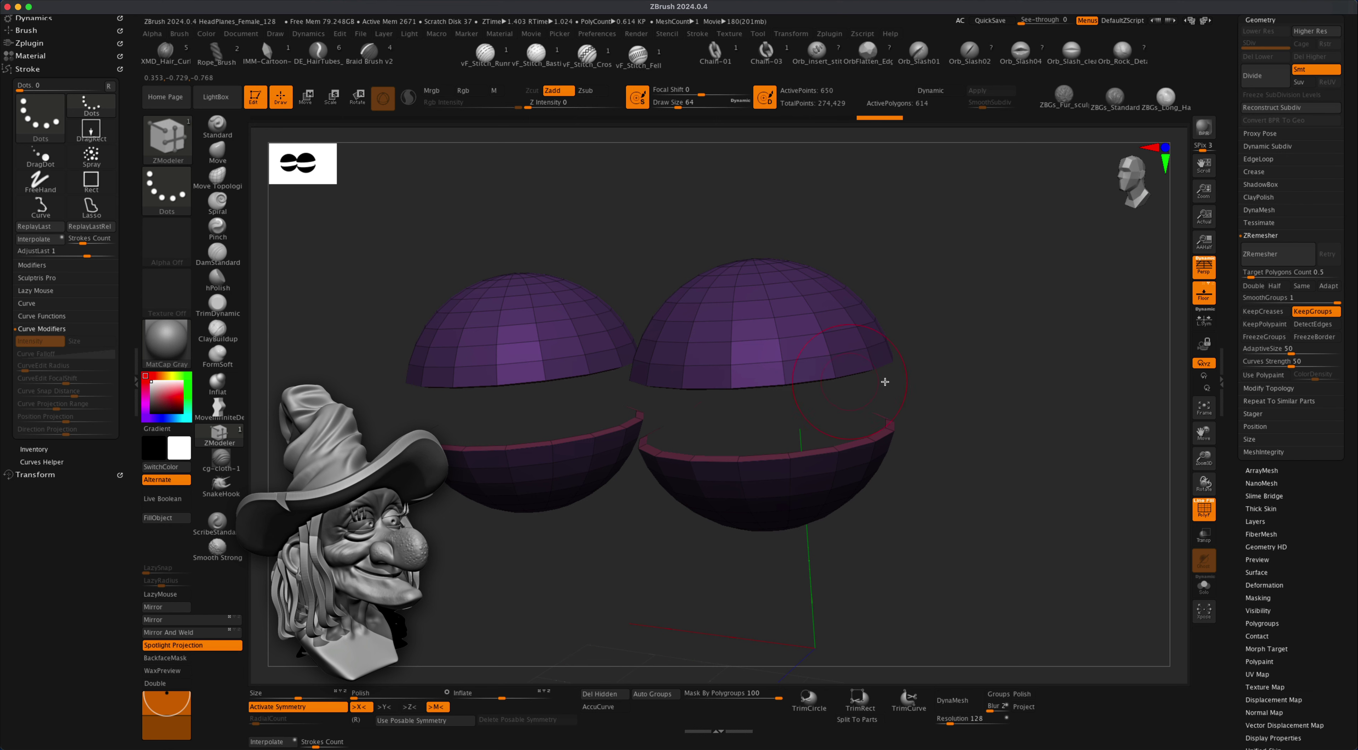
Turn on double-sided display for the eyelid shells.
mouse_move(972, 406)
left_mouse_down()
mouse_move(985, 407)
mouse_move(960, 412)
left_mouse_up()
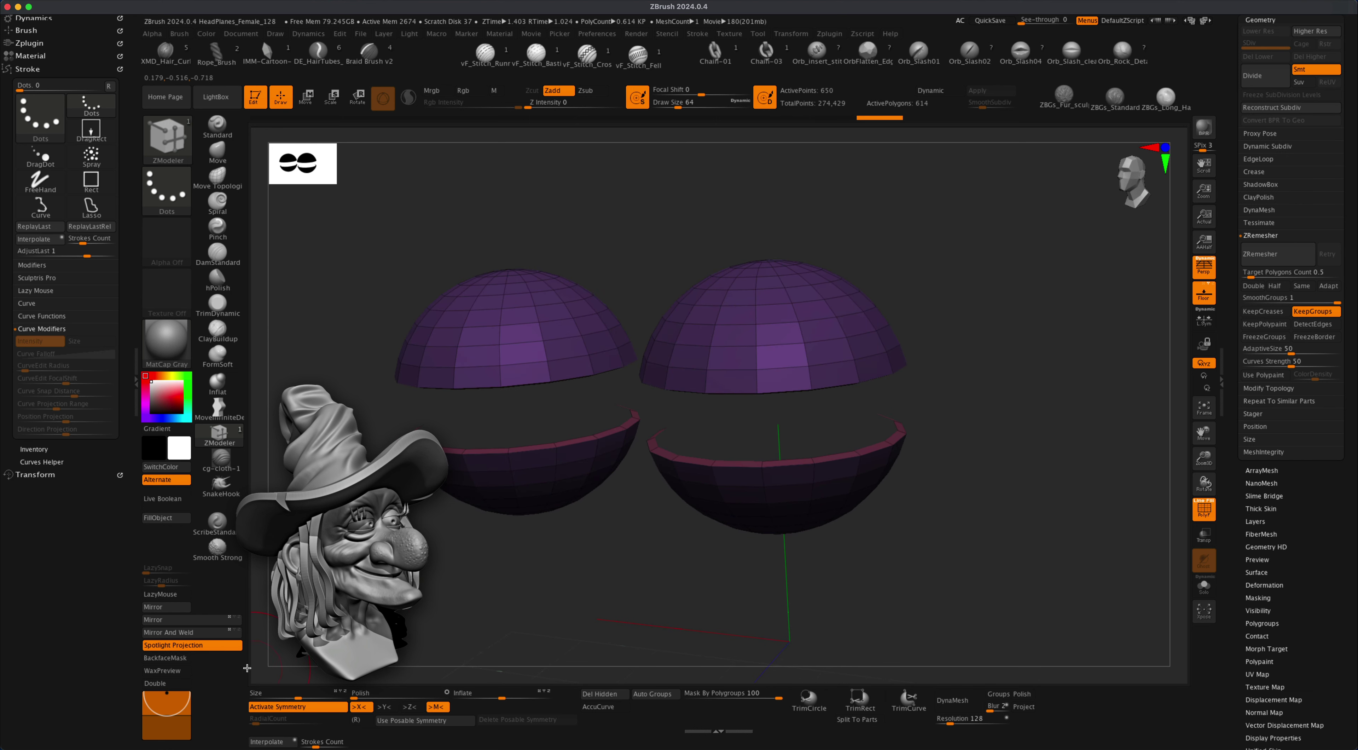
left_click(181, 684)
mouse_move(451, 582)
left_mouse_down()
mouse_move(440, 547)
mouse_move(454, 584)
left_mouse_up()
left_click_drag(1037, 452, 1054, 464, "alt")
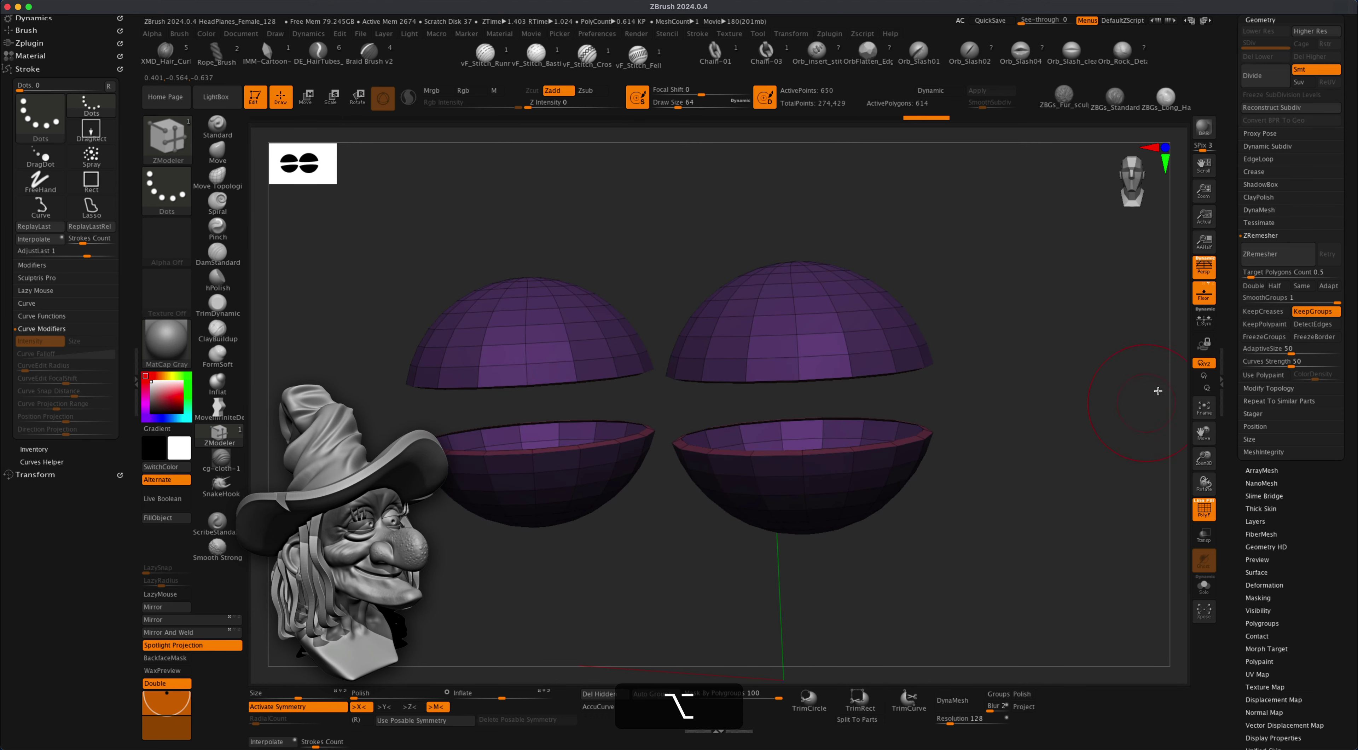
Show the head and eyeball subtools again together with the eyelid shells.
scroll(1352, 239, "up", 3)
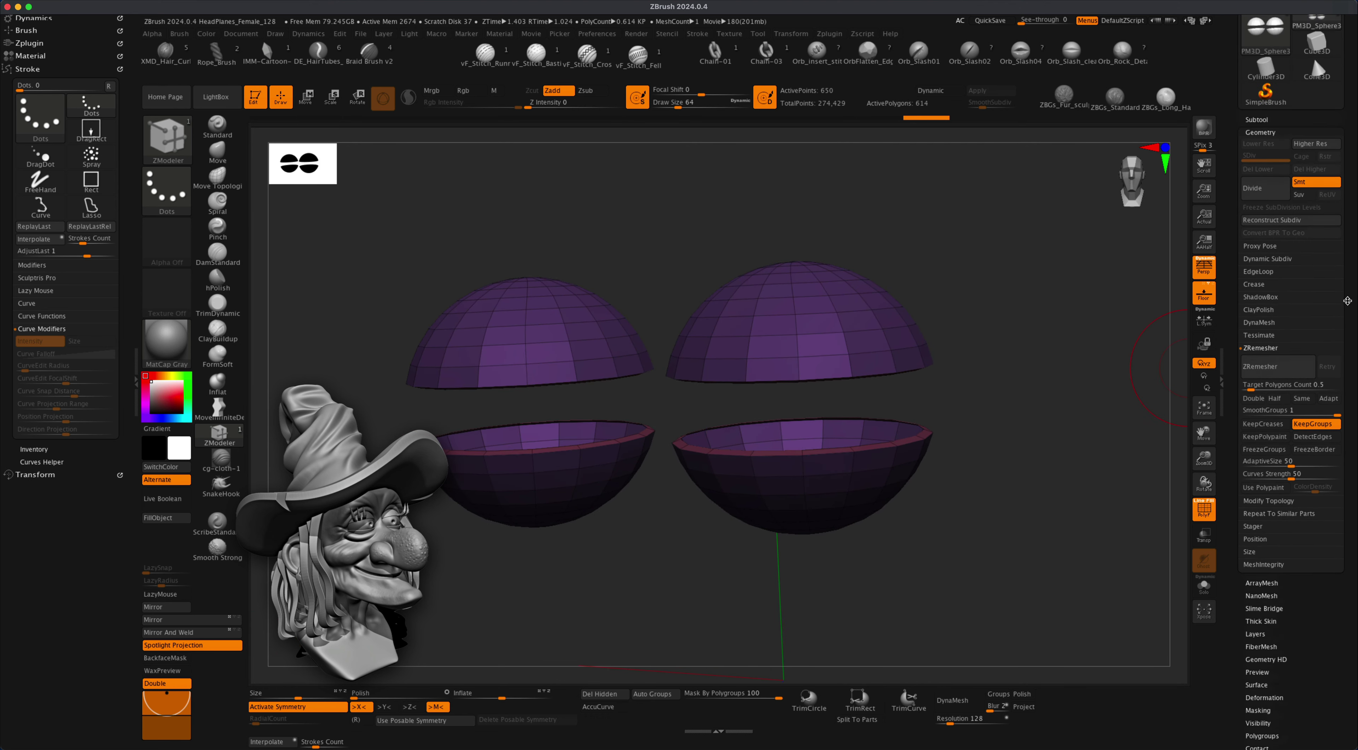
left_click(1266, 116)
mouse_move(1336, 204)
key("shift")
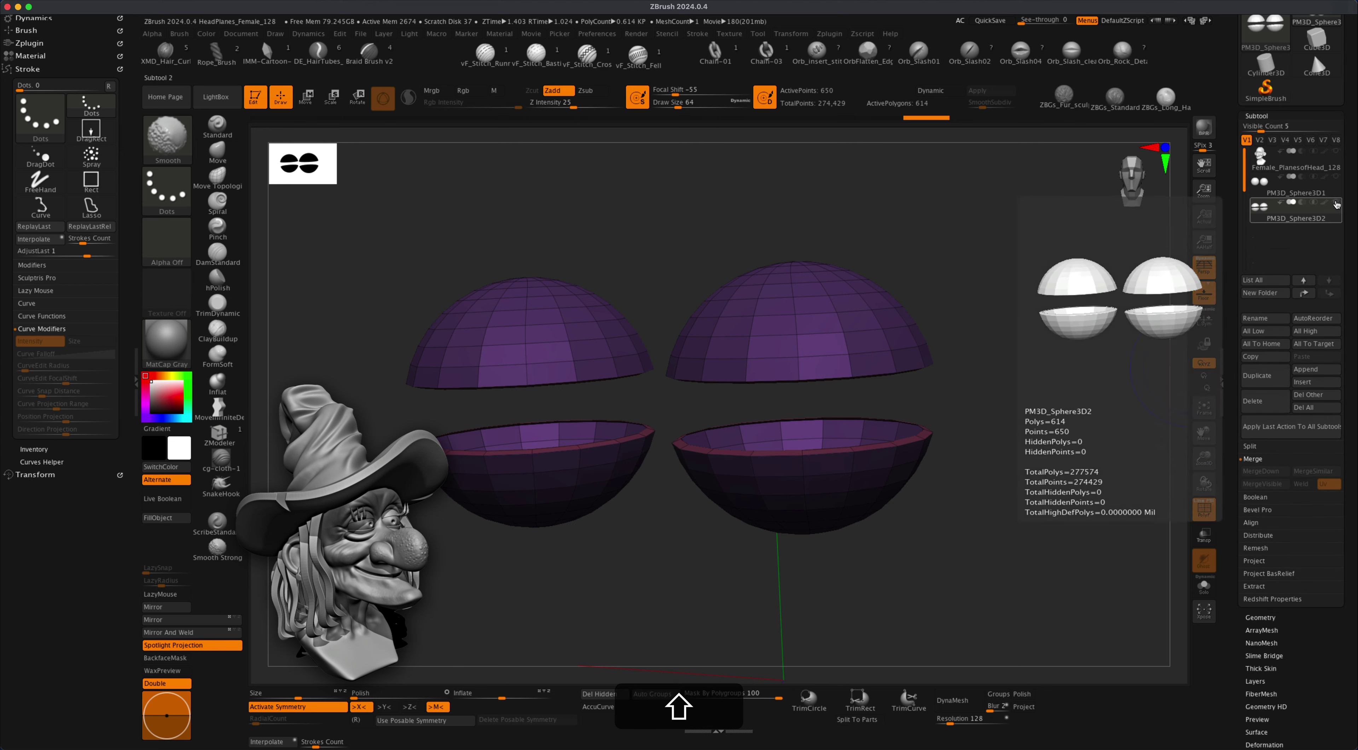
left_click(1337, 204, "shift")
mouse_move(1143, 293)
left_mouse_down("alt")
mouse_move(1115, 240)
mouse_move(1020, 296)
mouse_move(1009, 322)
mouse_move(1039, 321)
mouse_move(985, 340)
left_mouse_up("alt")
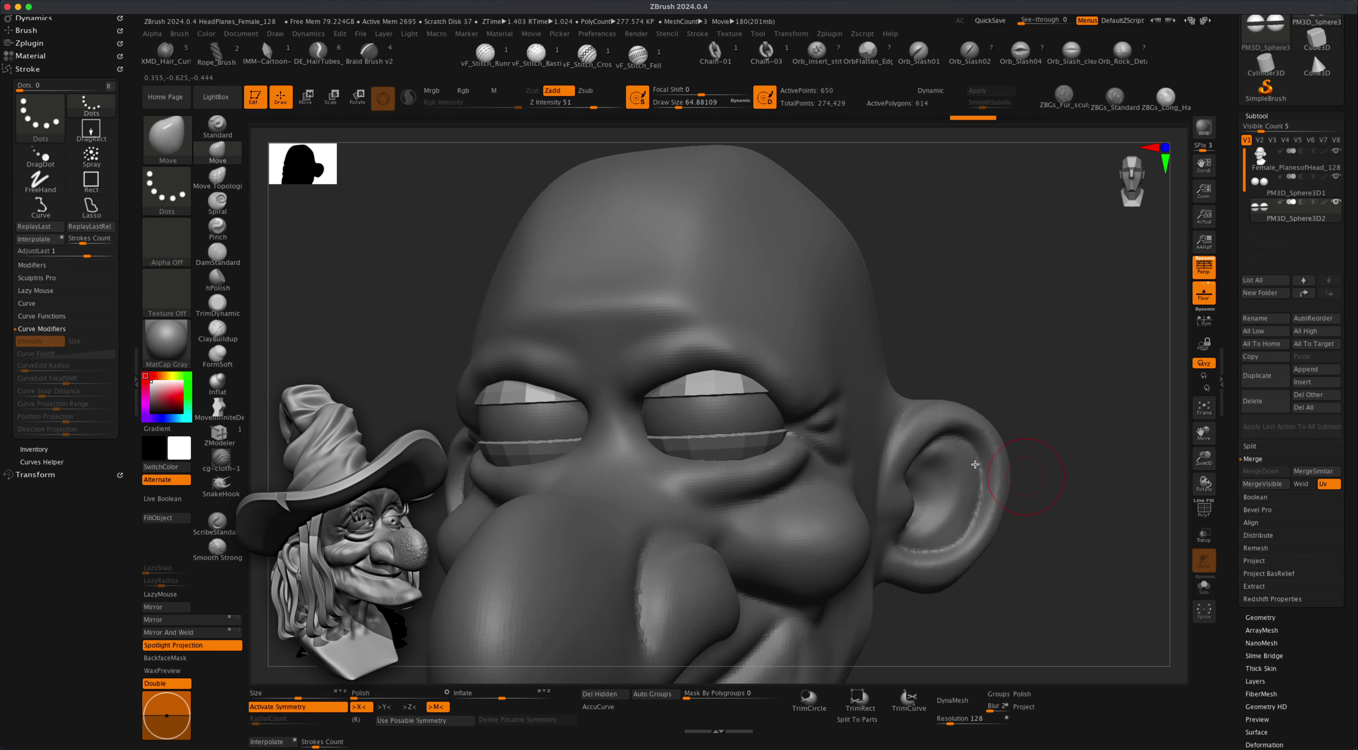
Mask the upper eyelid shells, pull the lower lids downward with the Move brush at draw size about 158, and clear the mask.
key("s")
left_click_drag(973, 329, 964, 328)
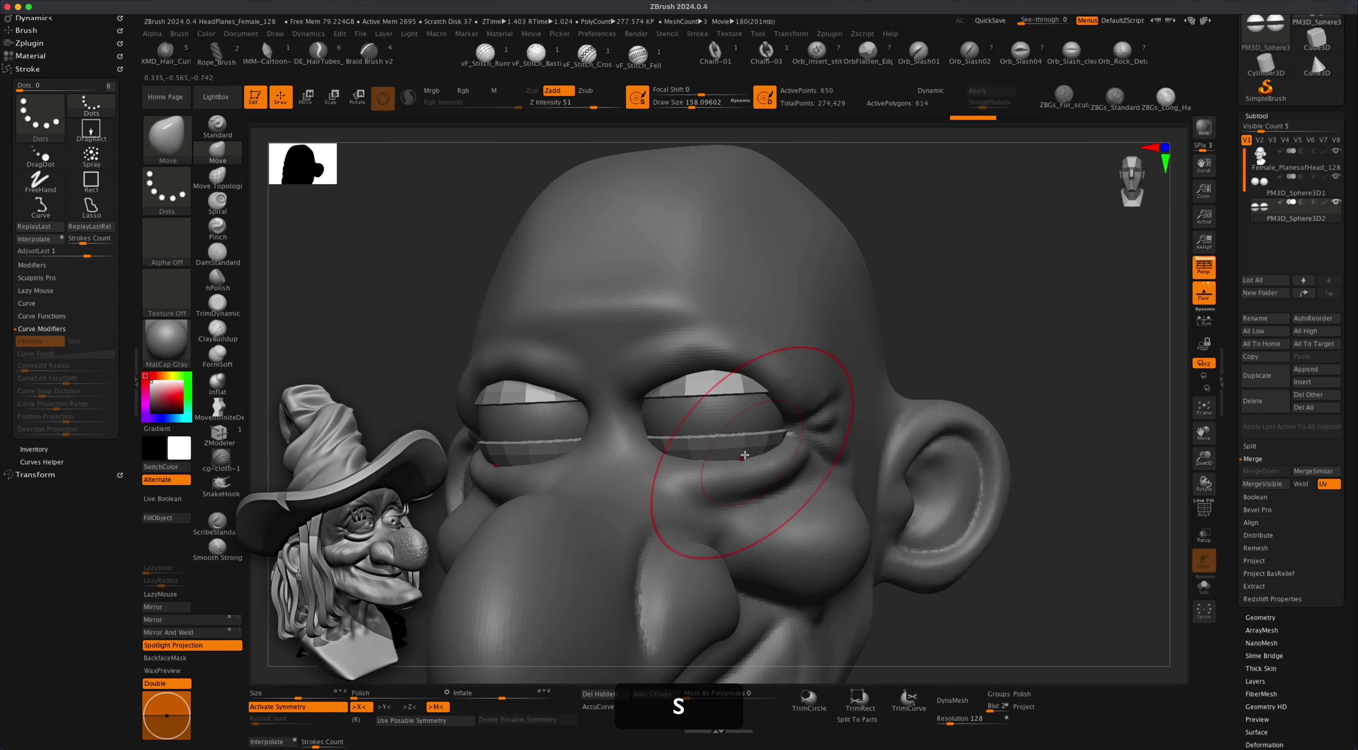
left_click_drag(732, 455, 713, 467)
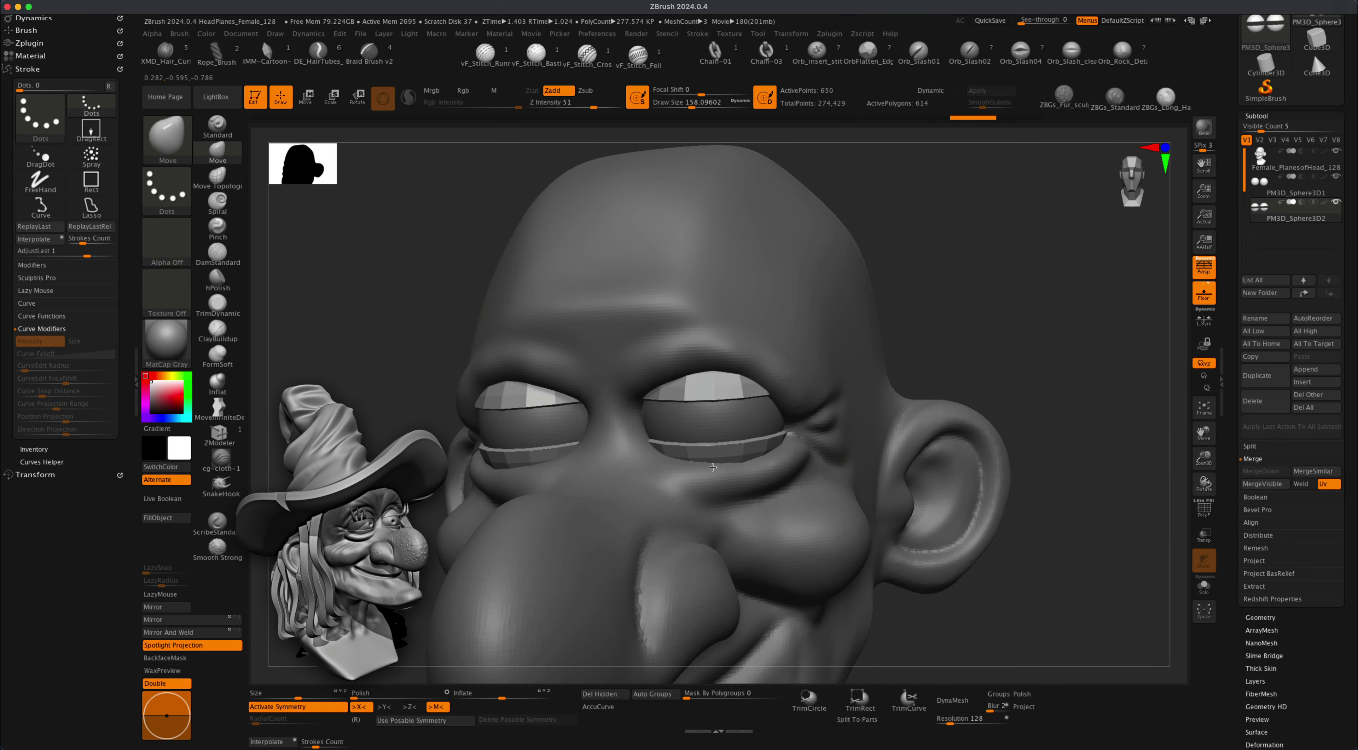
key("super+z")
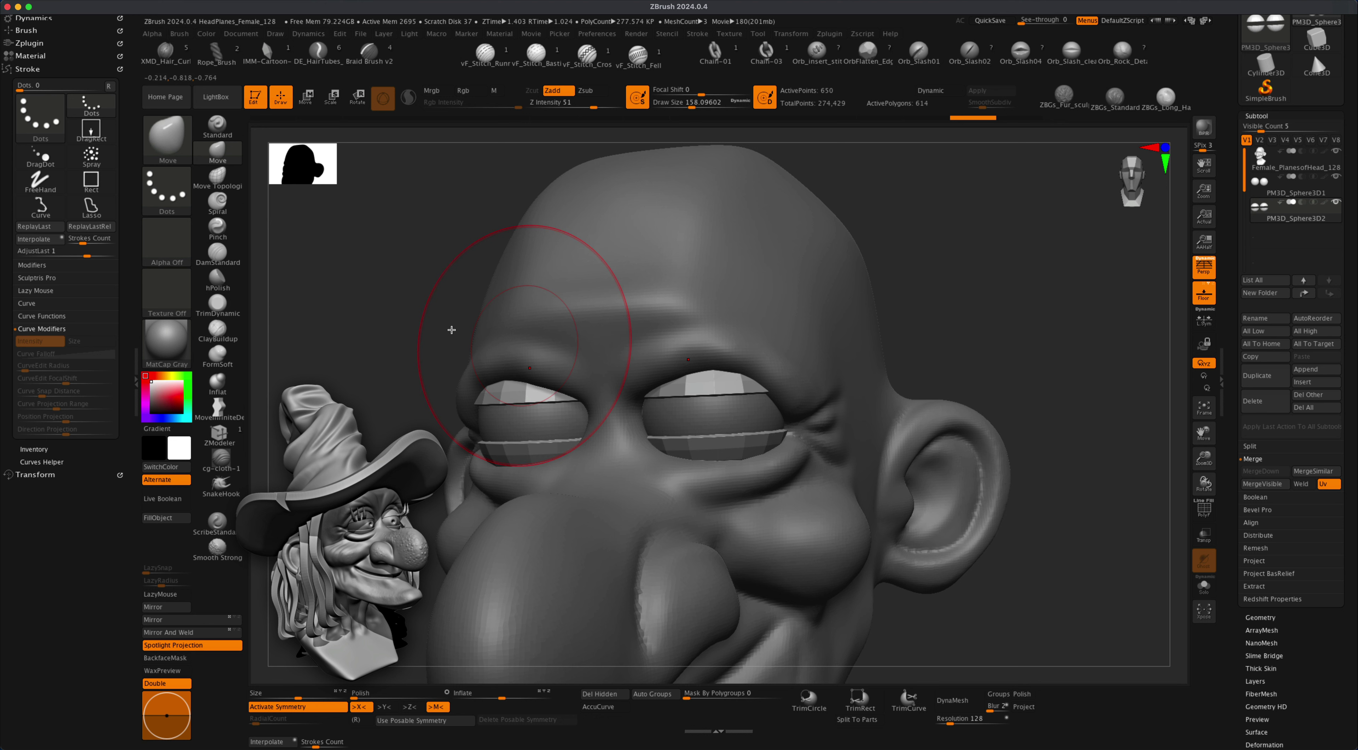
left_click_drag(346, 248, 886, 422, "super")
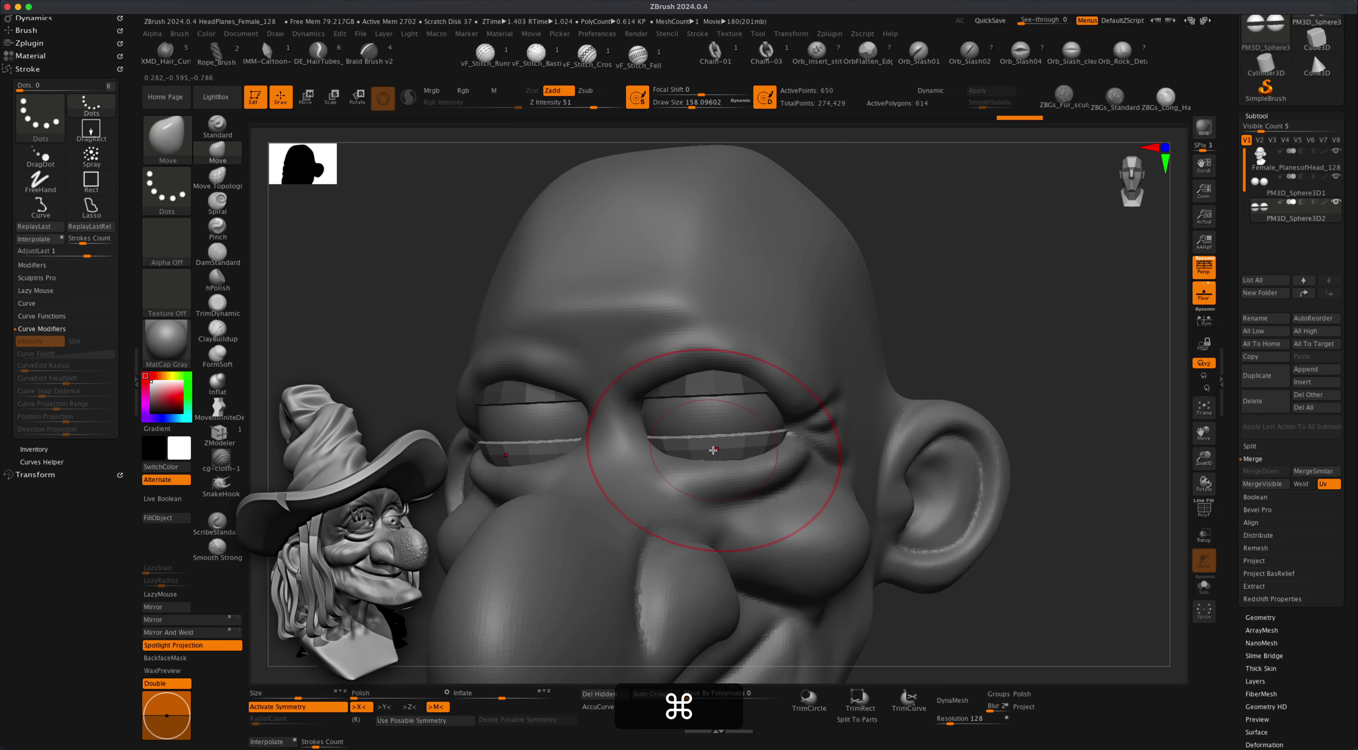
mouse_move(713, 450)
left_mouse_down()
mouse_move(716, 473)
mouse_move(727, 464)
left_mouse_up()
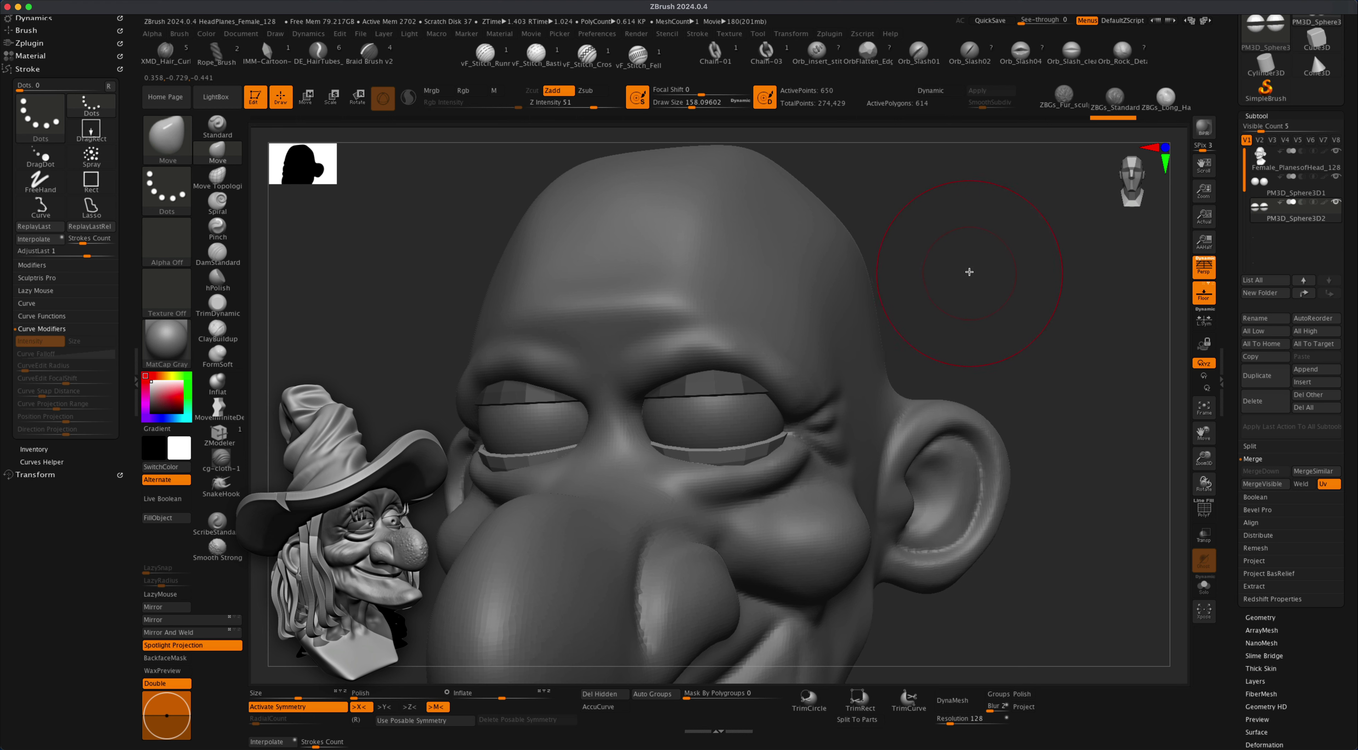
key("super+z")
key("super+z")
key("super+z")
key("super+z")
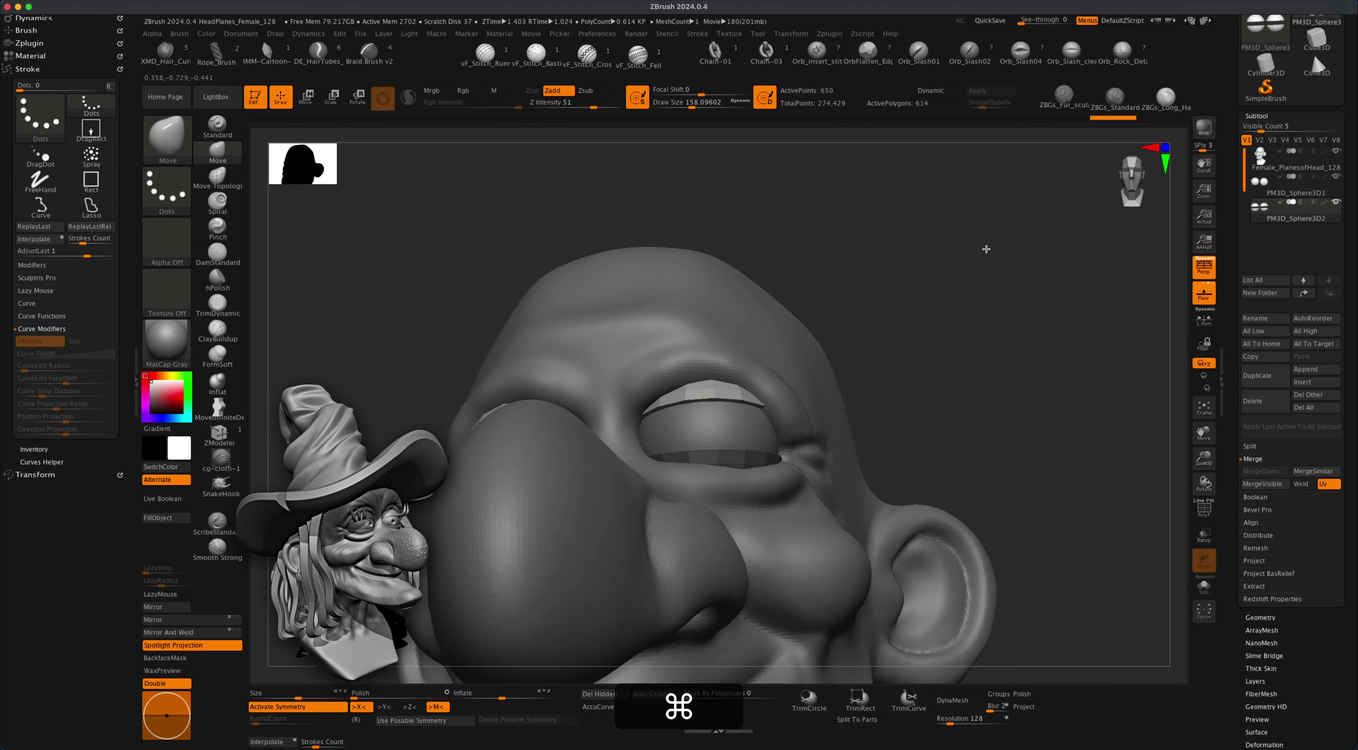
Shape the edges and outer corners of the upper eyelids around the eyeballs using the Move brush at draw size about 104.
left_click_drag(942, 269, 949, 265)
left_click_drag(718, 416, 720, 406)
key("s")
left_click_drag(885, 316, 886, 338)
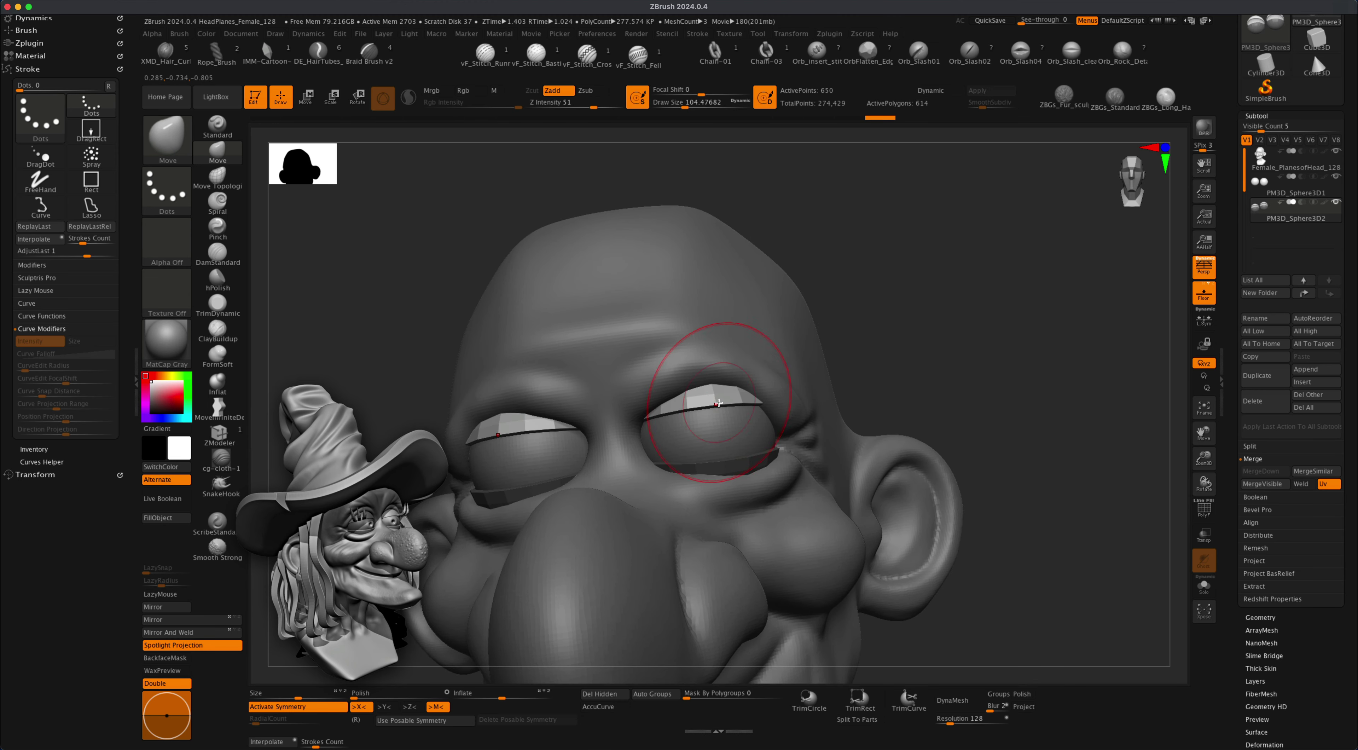
left_click_drag(725, 400, 724, 394)
left_click_drag(651, 425, 692, 397)
left_click_drag(708, 395, 708, 390)
left_click_drag(767, 412, 769, 411)
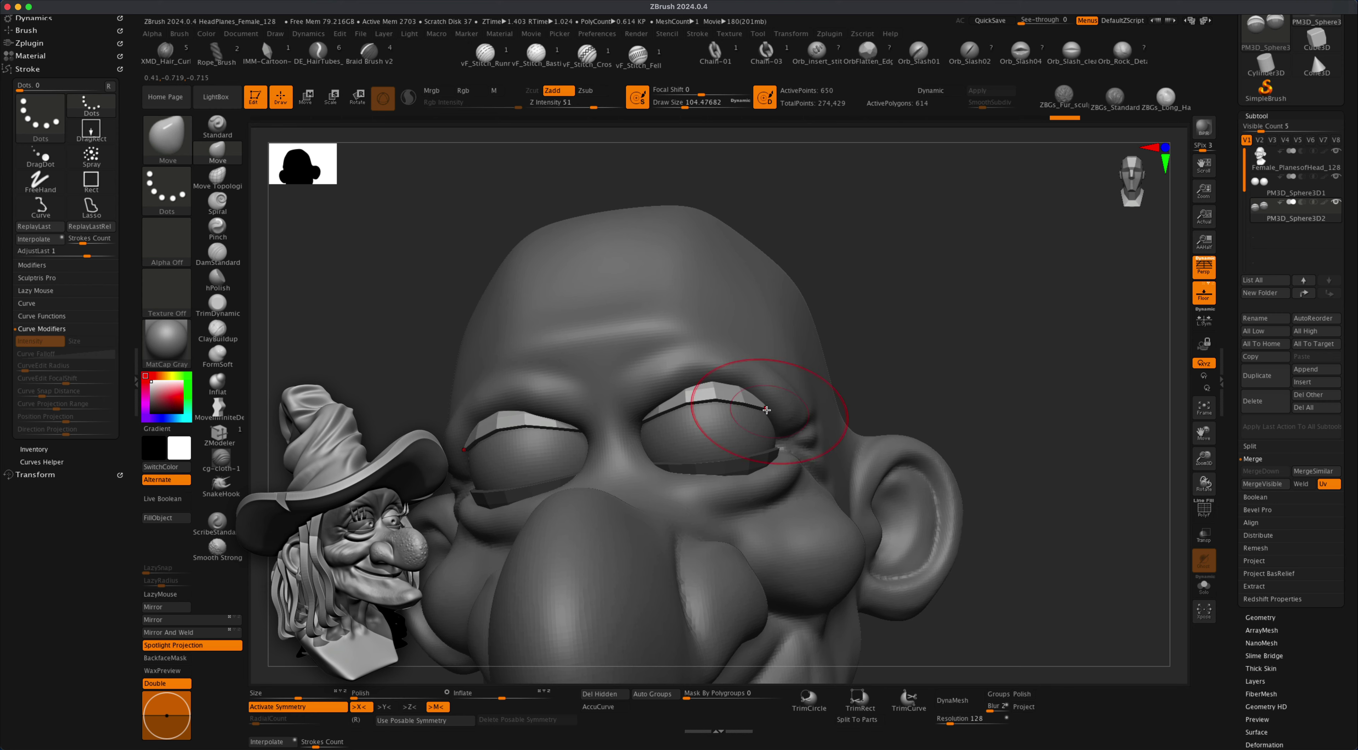
left_click_drag(948, 334, 906, 333)
left_click_drag(777, 417, 796, 429)
left_click_drag(528, 371, 566, 361)
Try subdividing the eyelid shells, then undo the subdivision.
left_click_drag(965, 276, 986, 310, "super")
key("super+d")
key("super+d")
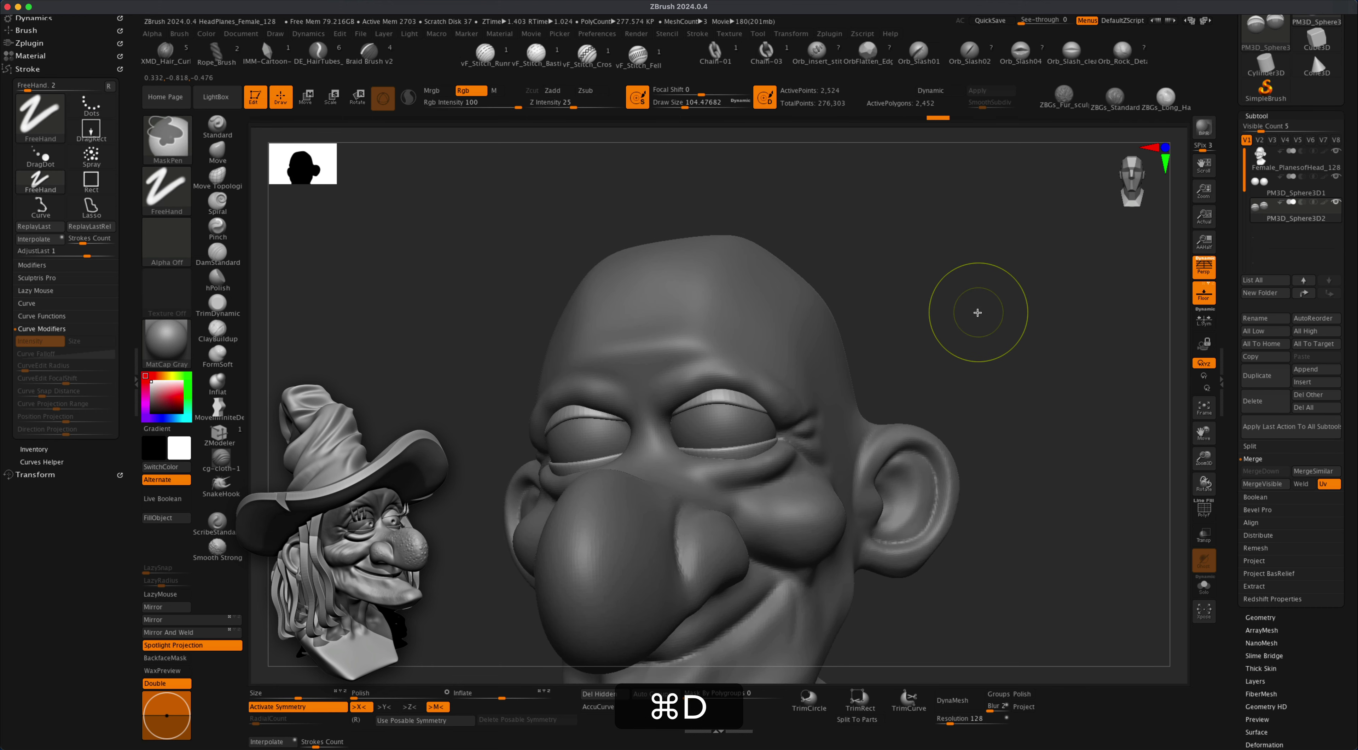
key("super+z")
key("super+z")
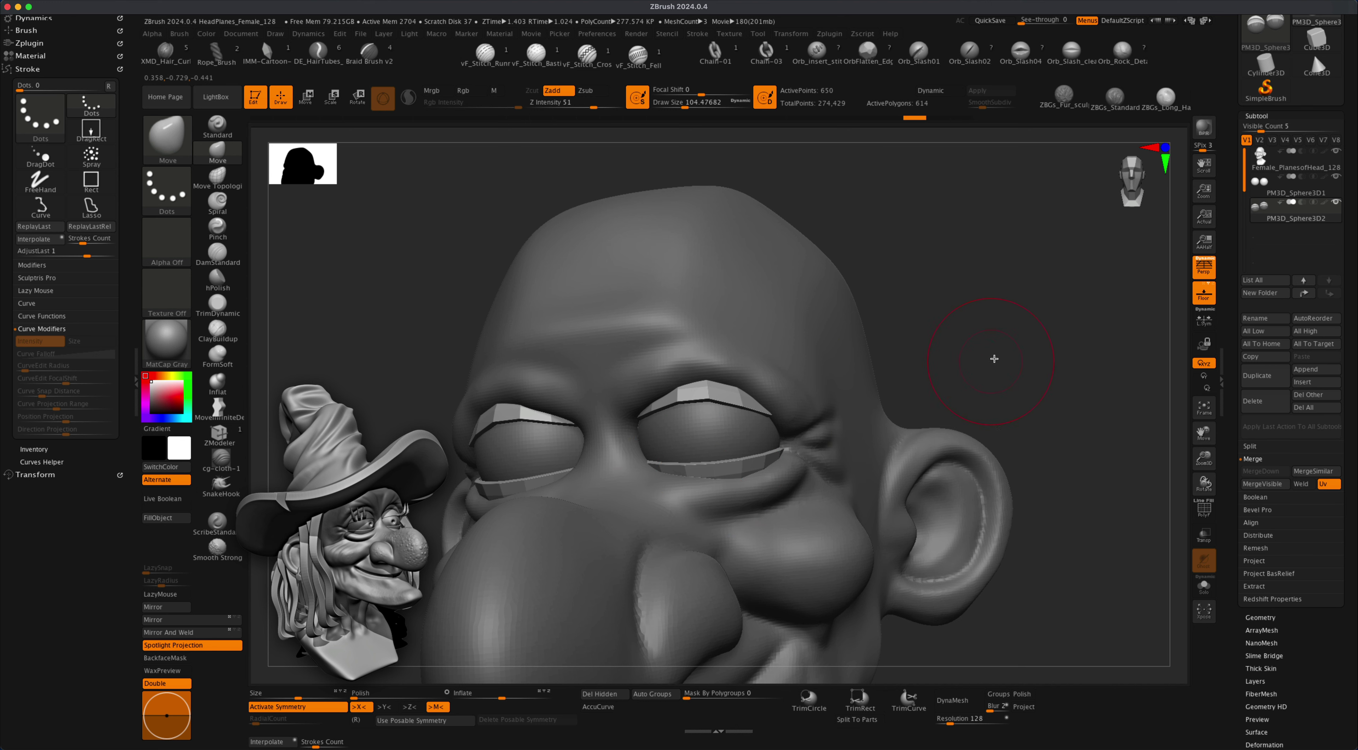
Crease the sharp edges of the eyelid shells with a tolerance of 45 and subdivide them up to level 5.
left_click(1260, 617)
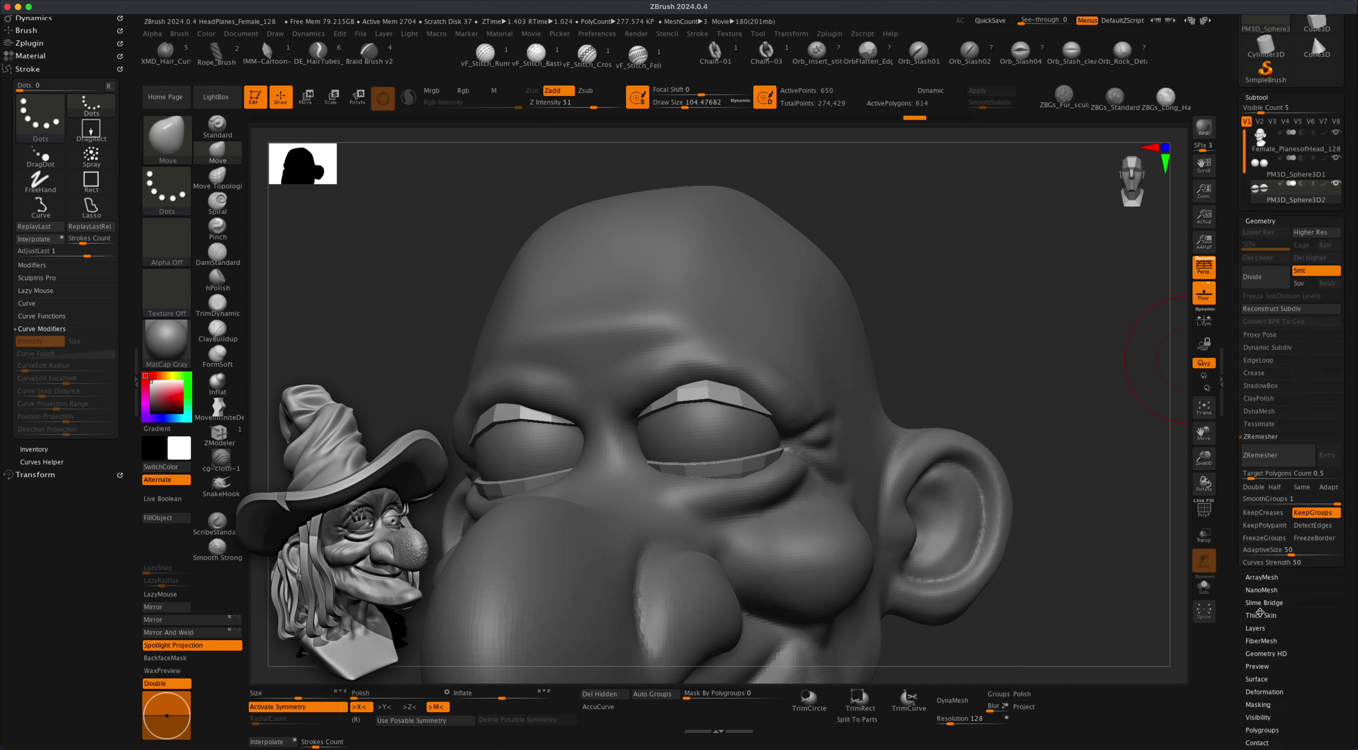
left_click(1273, 263)
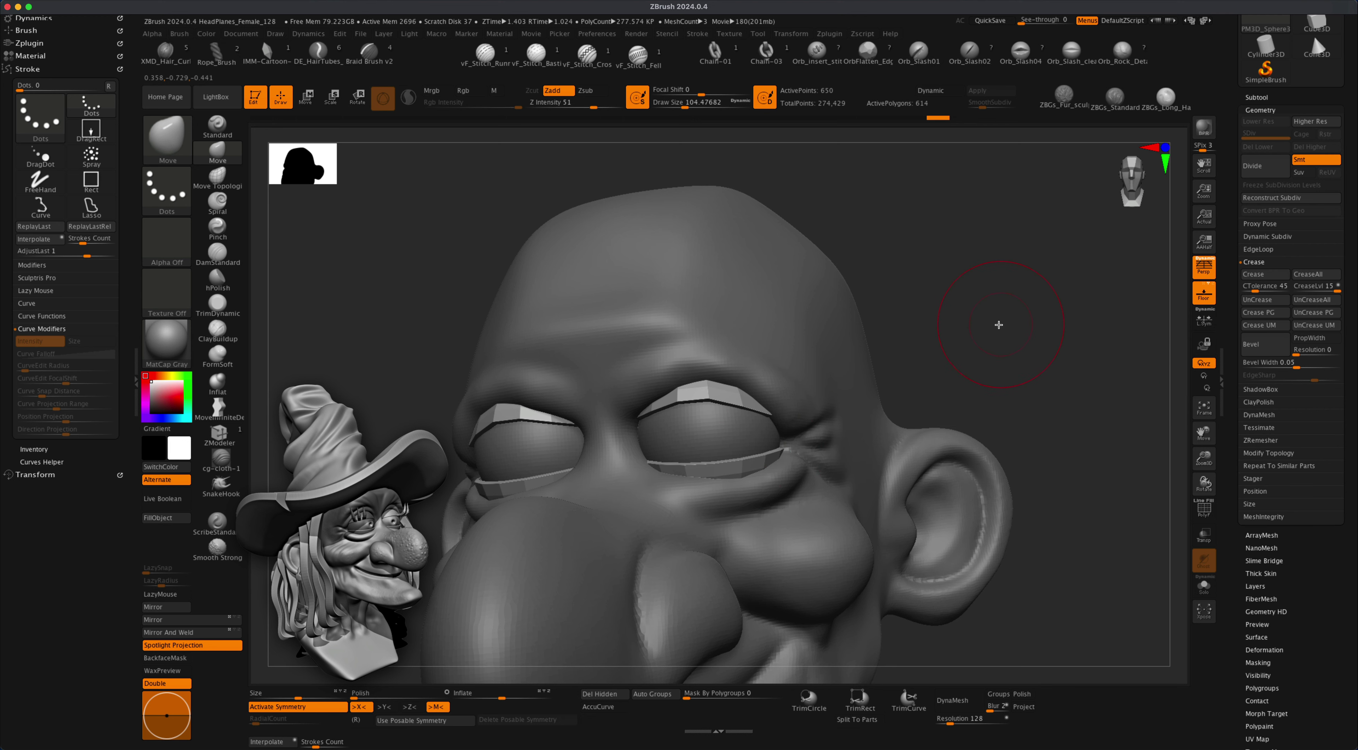
key("super+d")
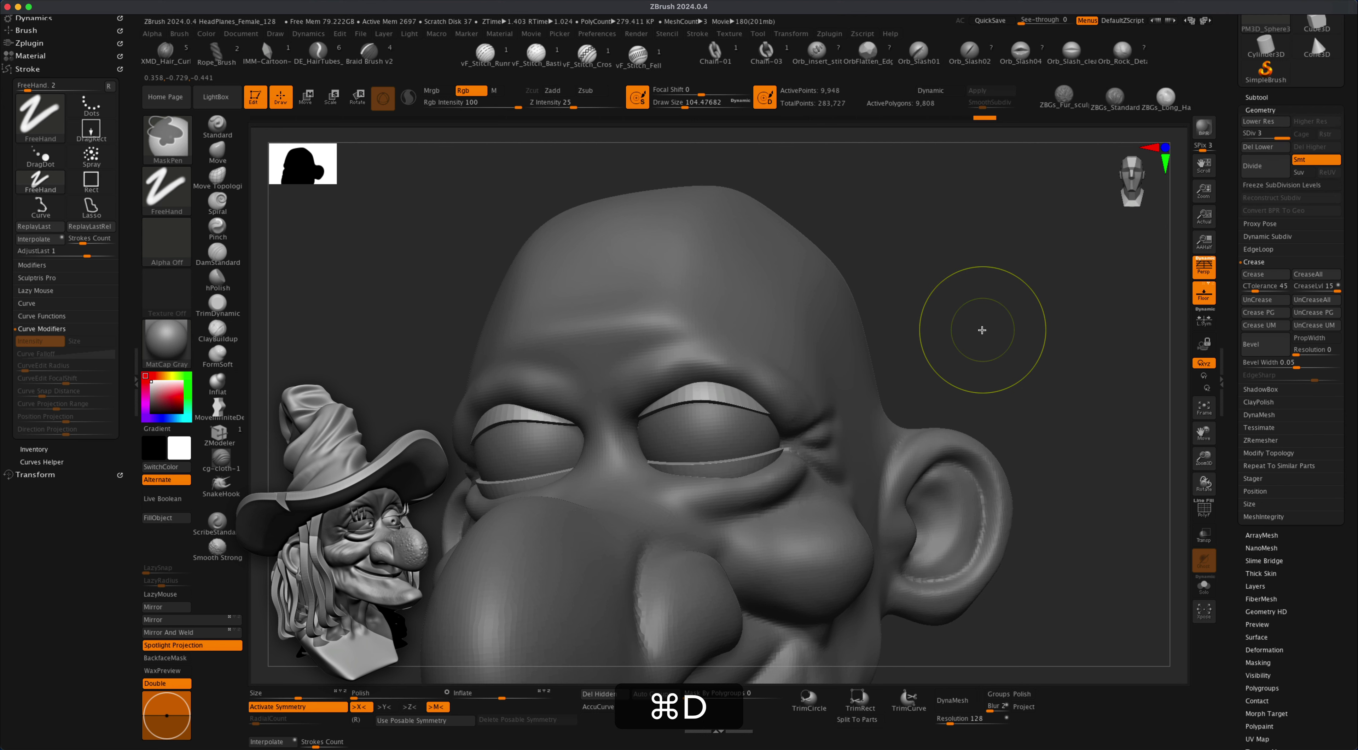
key("super+d")
key("alt")
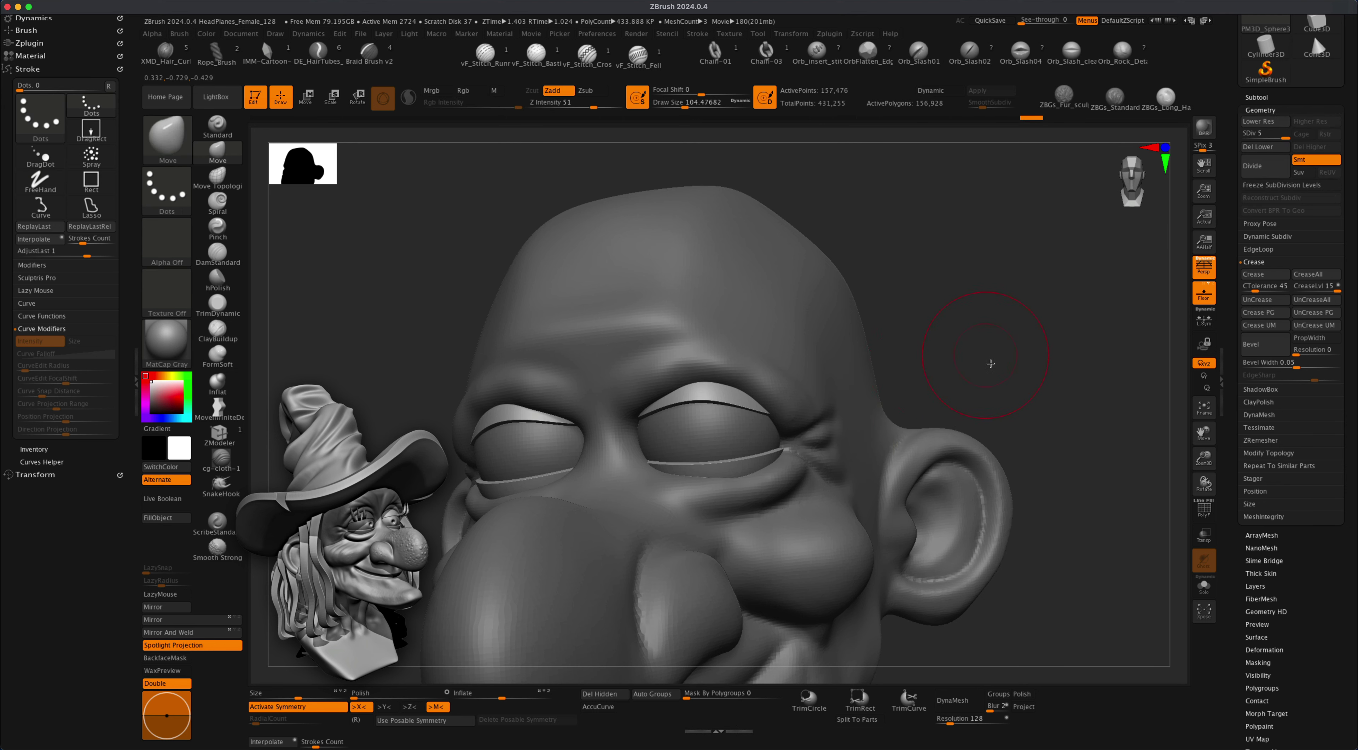
Drop the eyelid shells to subdivision level 4 and delete their higher and lower subdivision levels.
left_click_drag(1017, 368, 1015, 409, "alt")
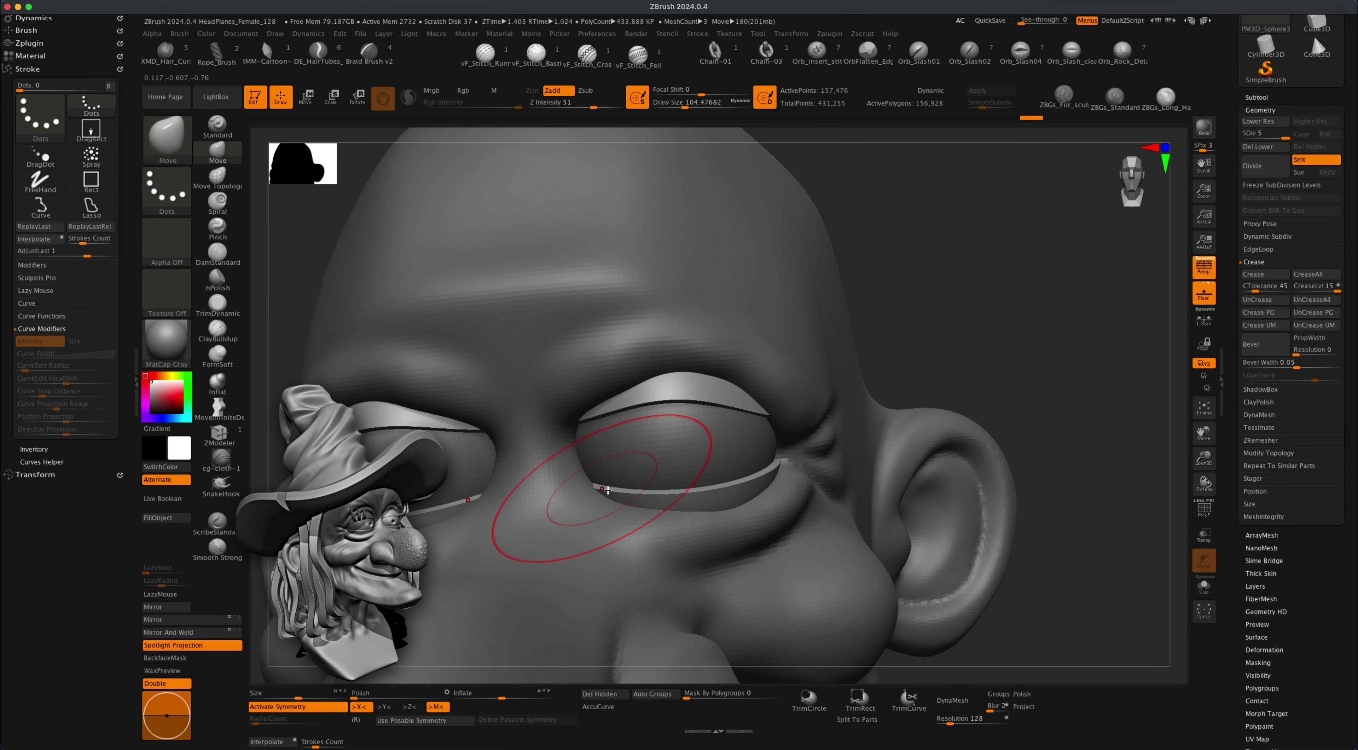
left_click_drag(970, 339, 970, 263, "alt")
left_click_drag(970, 311, 1032, 298)
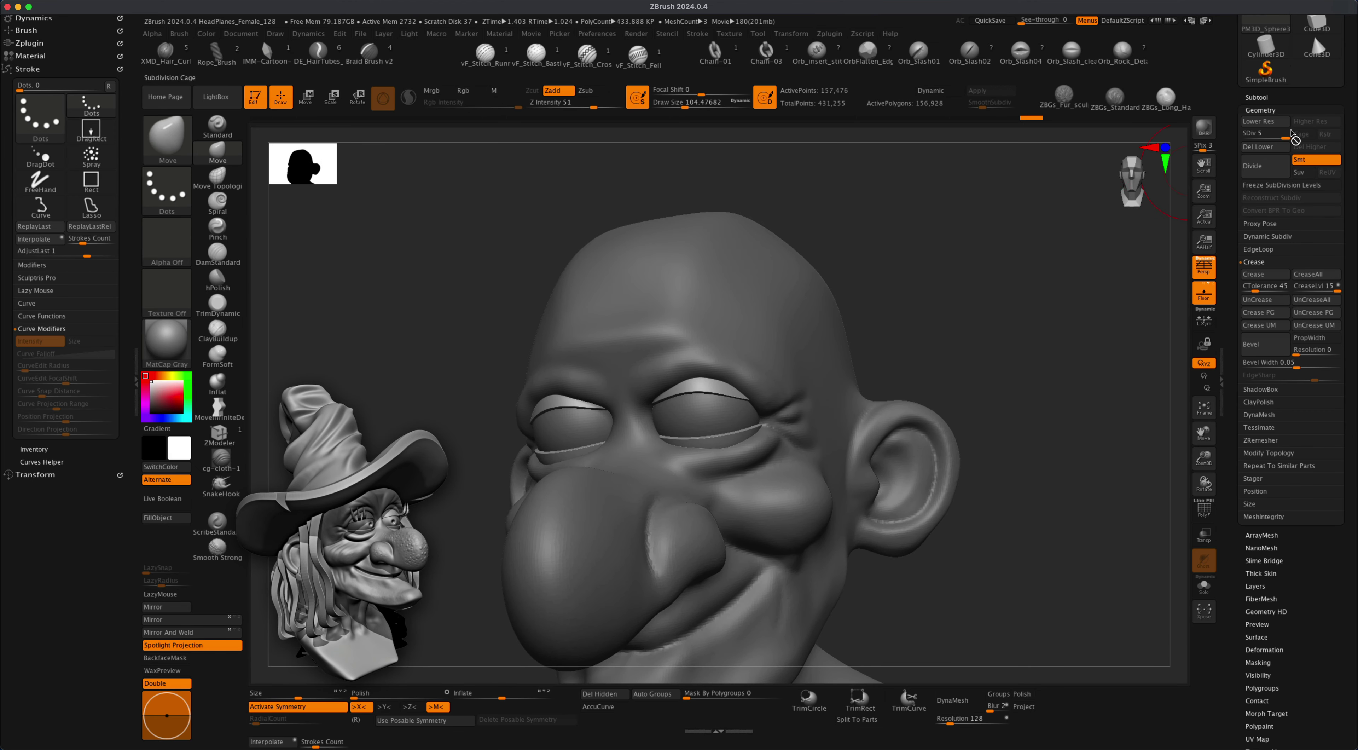
left_click(1277, 138)
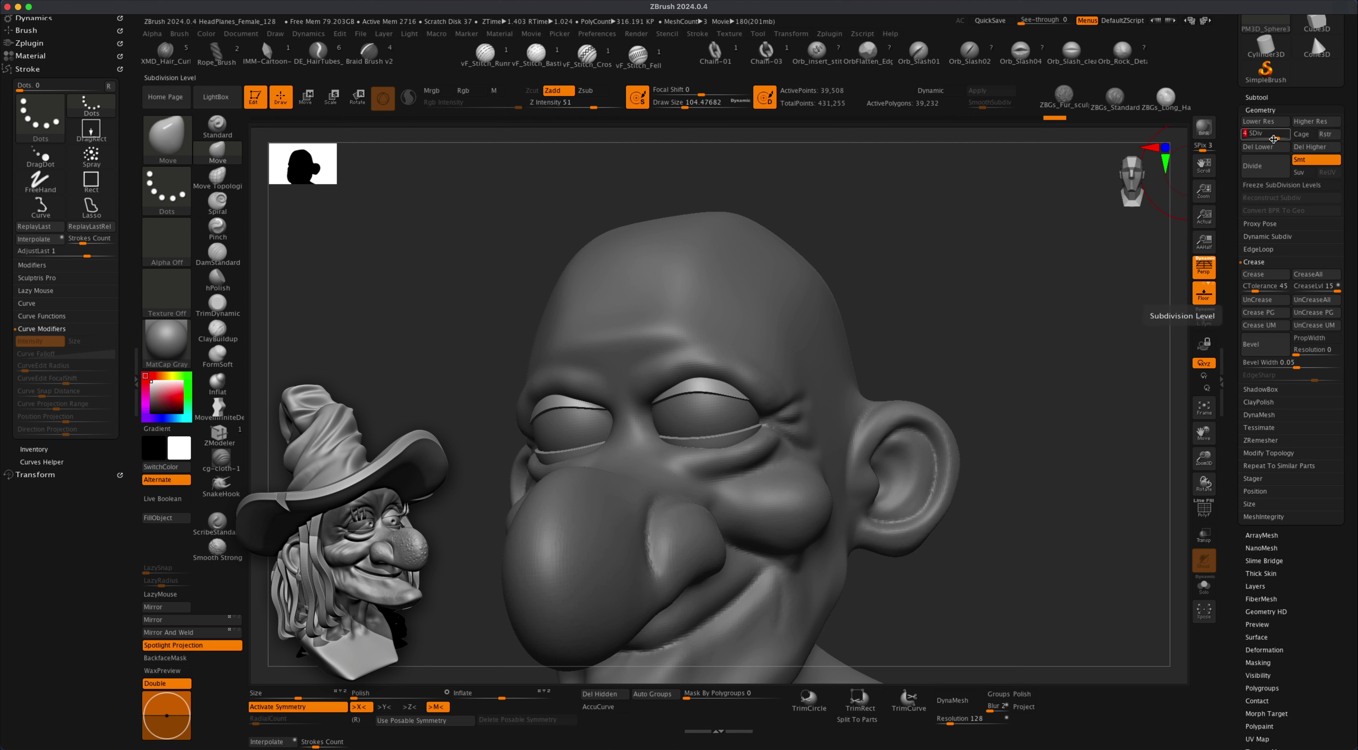
left_click(1310, 147)
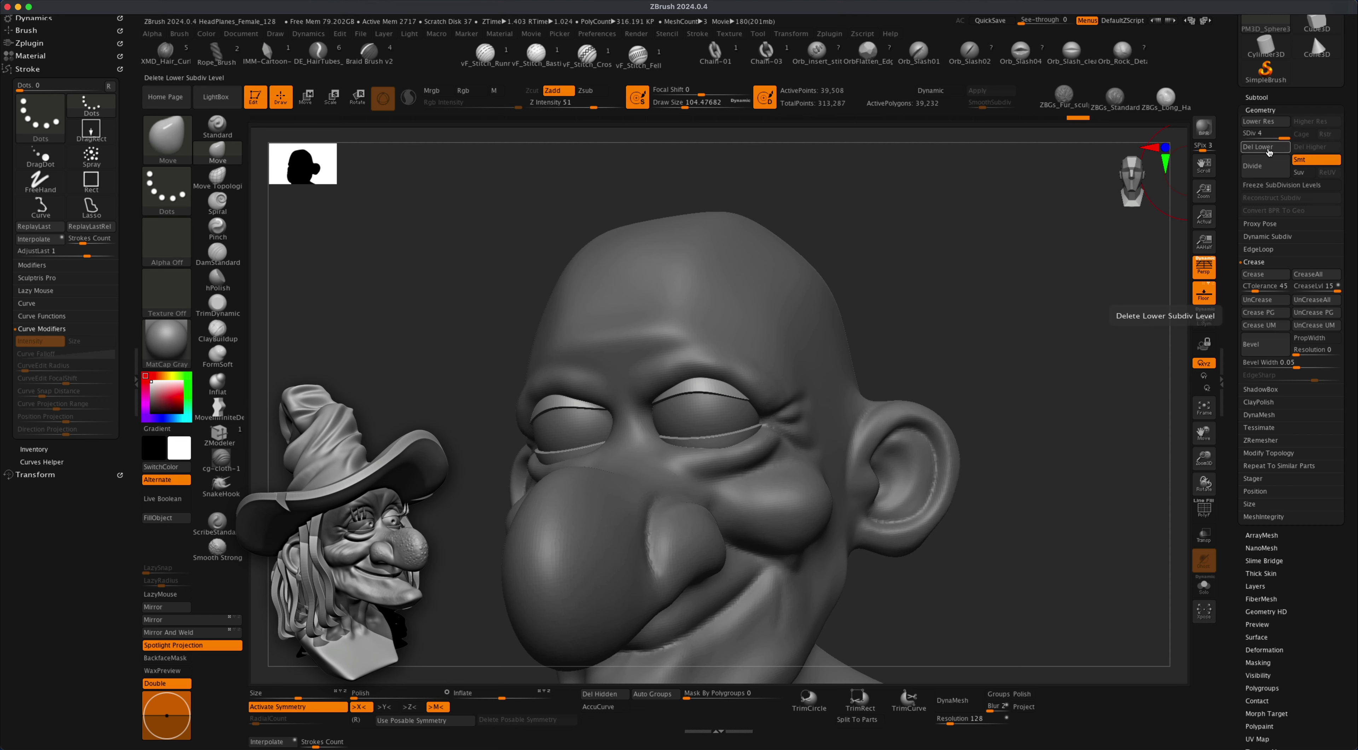
left_click(1276, 148)
Select the eyeballs subtool and subdivide it twice.
mouse_move(995, 328)
left_mouse_down()
mouse_move(1031, 298)
mouse_move(977, 276)
mouse_move(976, 315)
mouse_move(961, 324)
mouse_move(1015, 315)
mouse_move(976, 323)
left_mouse_up()
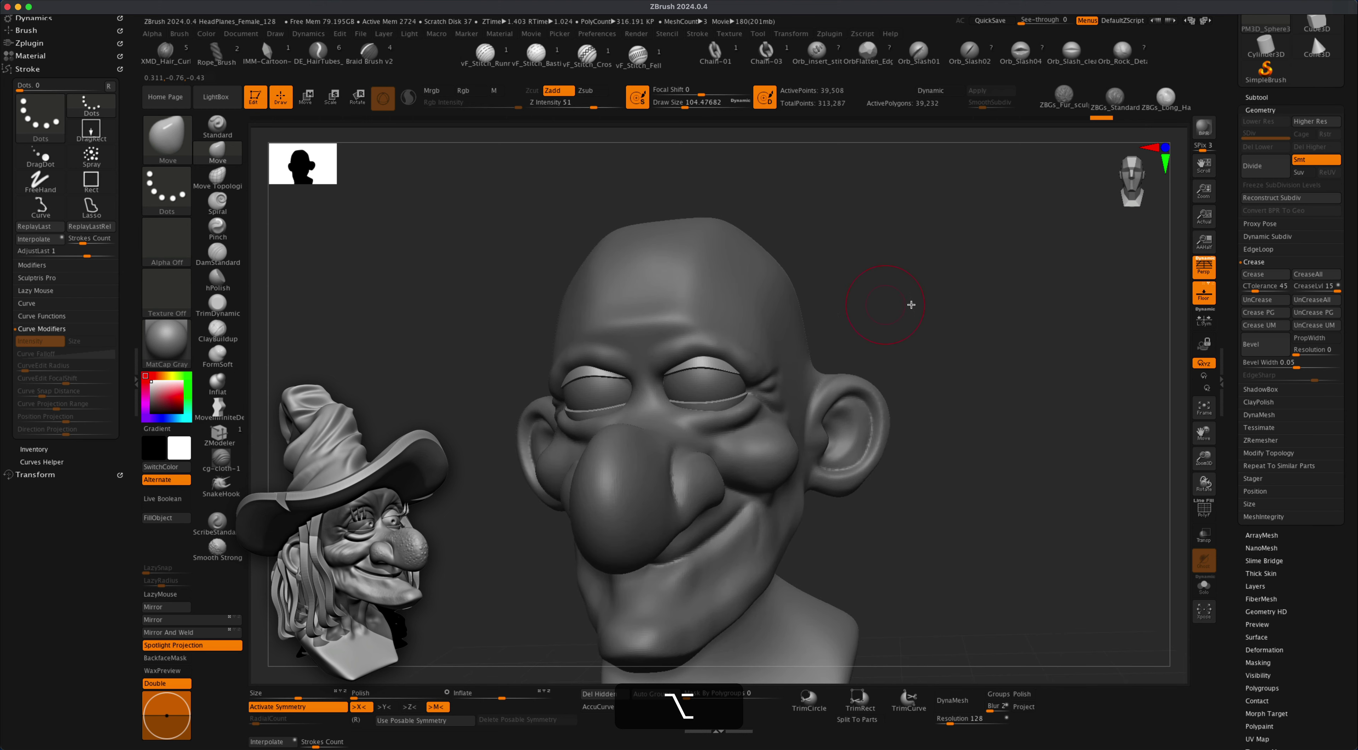
left_click(1274, 94)
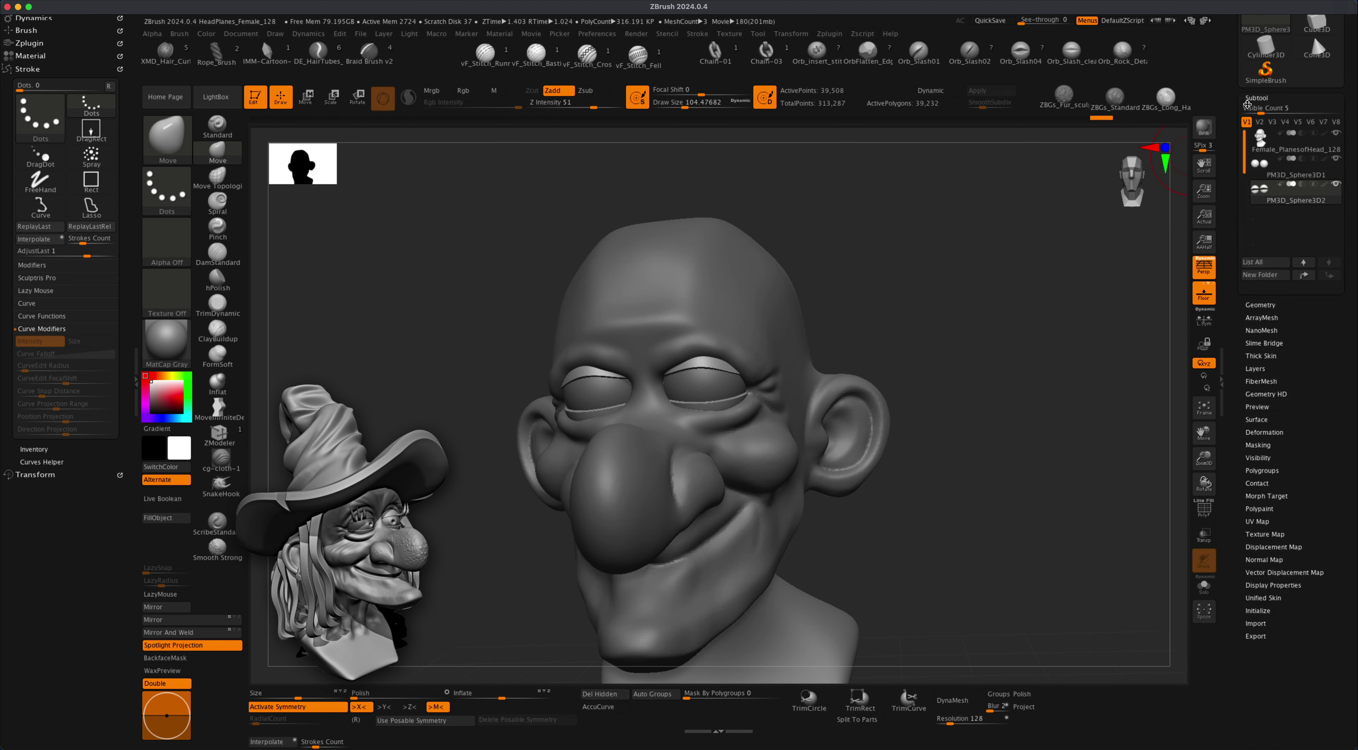
left_click(697, 388, "alt")
mouse_move(931, 276)
left_mouse_down()
mouse_move(942, 276)
mouse_move(931, 291)
left_mouse_up()
key("super")
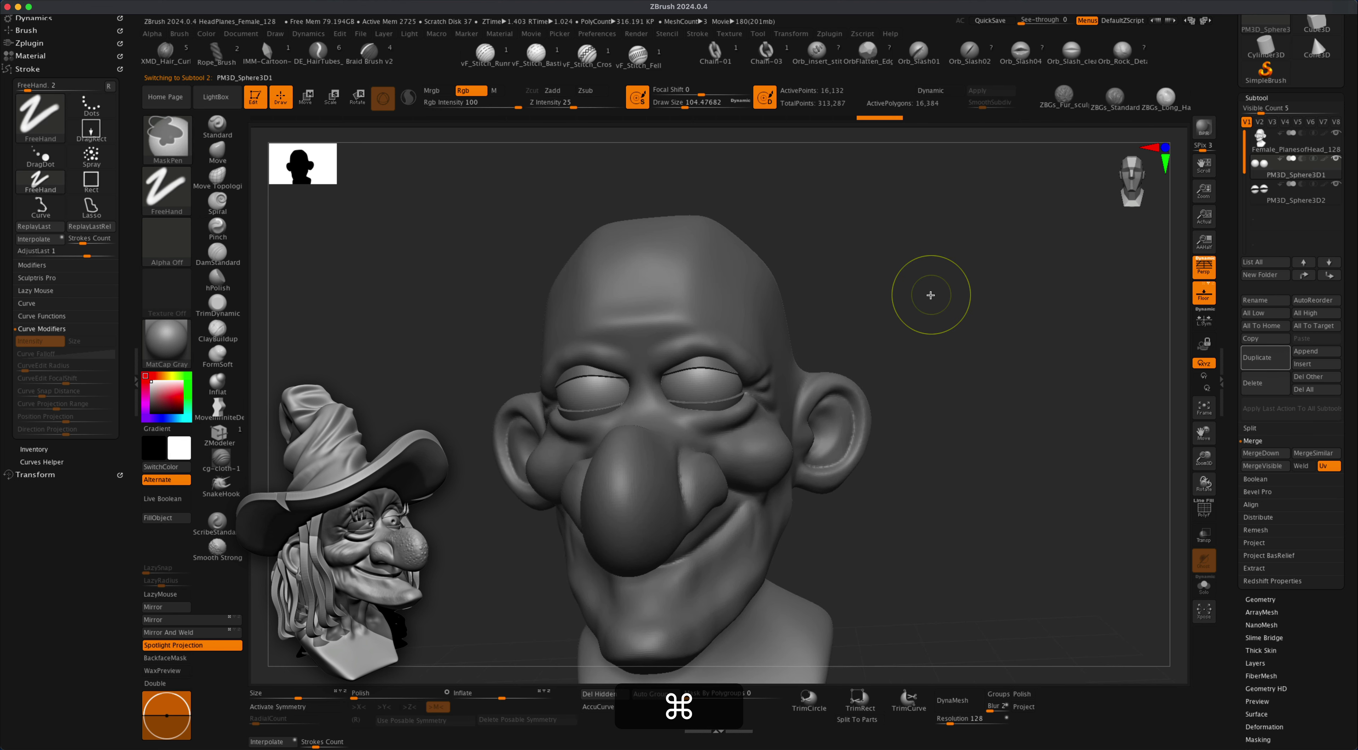
key("super+d")
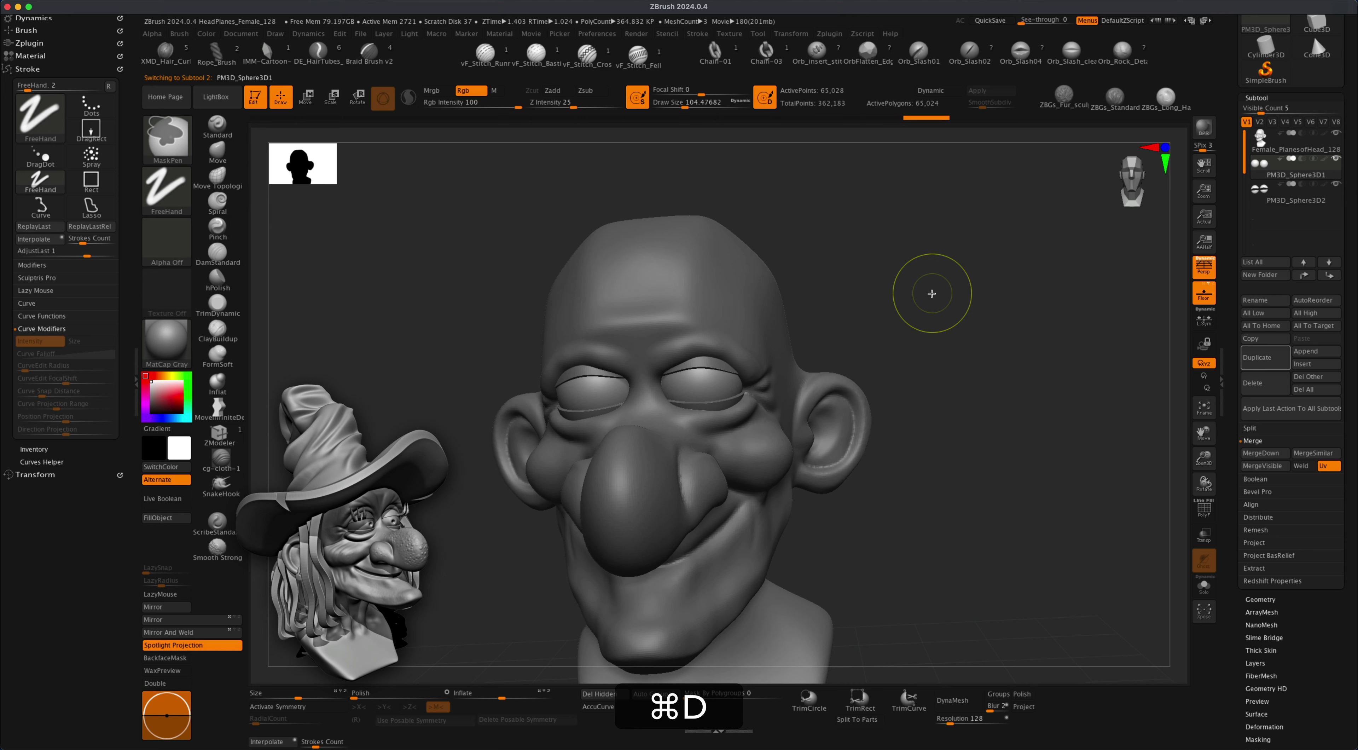
key("super+d")
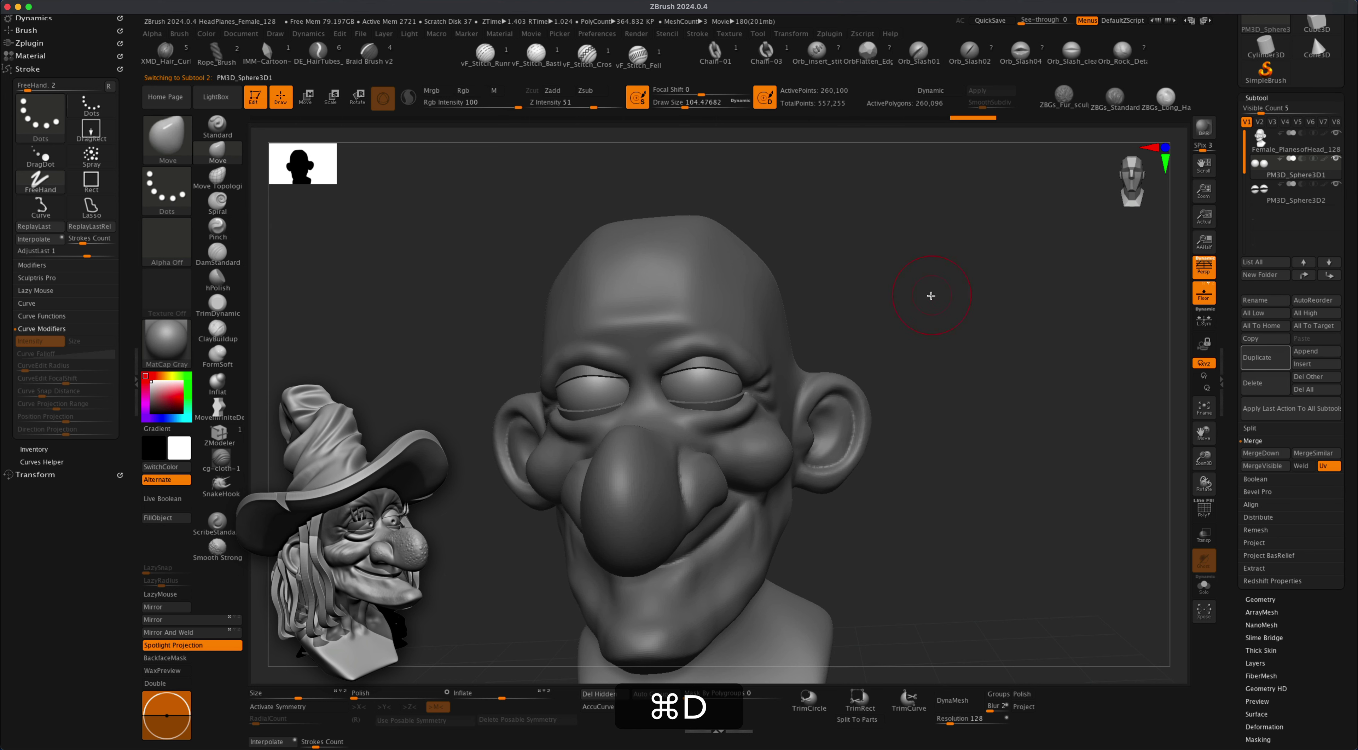
Set up the Standard brush with a DragRect stroke and Alpha 26 for detailing the eyeballs, with X symmetry active.
key("alt")
left_click_drag(906, 331, 941, 324, "alt")
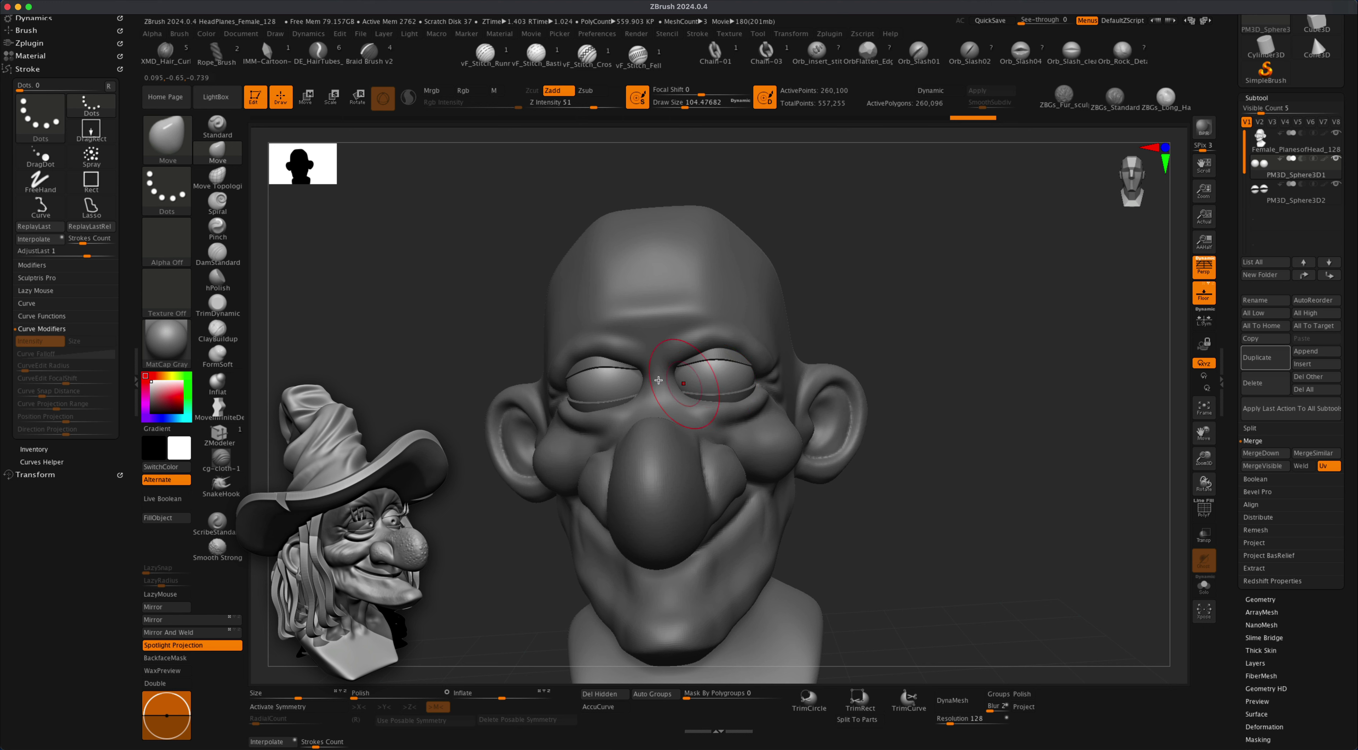
left_click(217, 127)
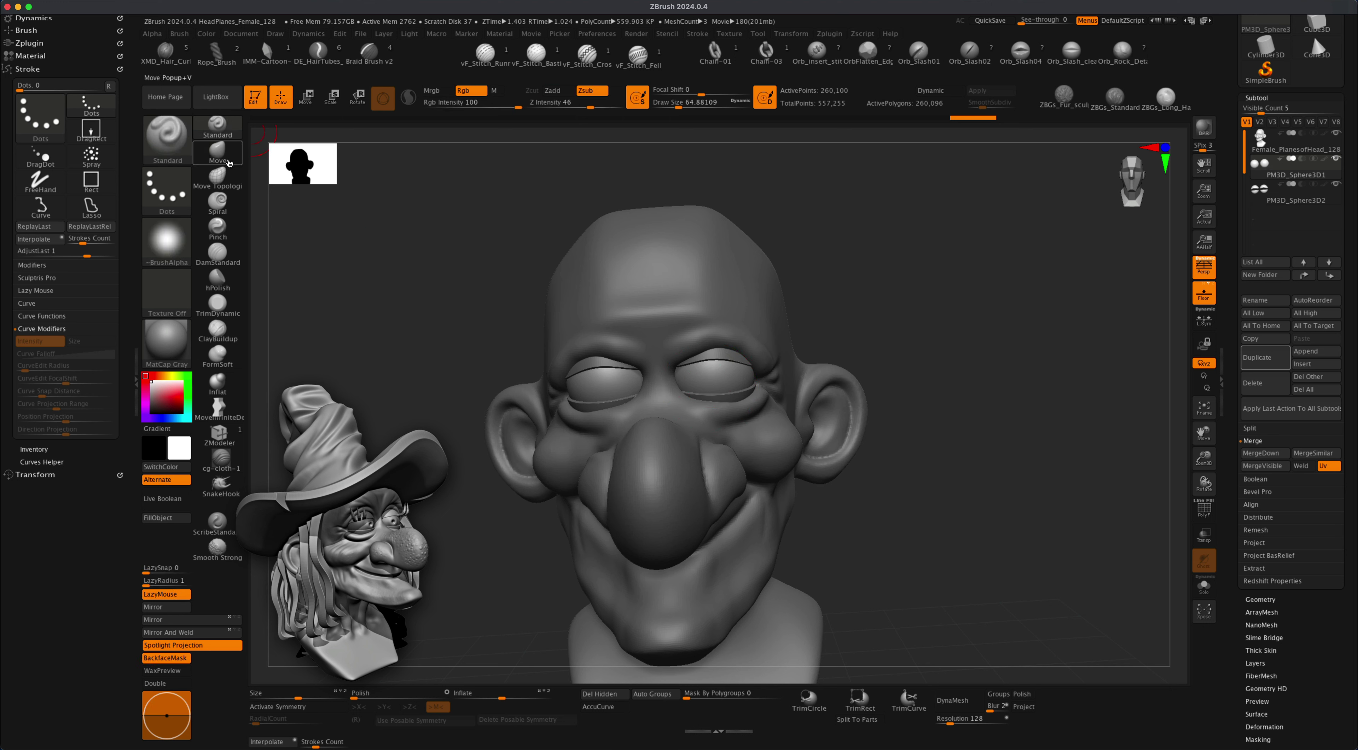
left_click(158, 190)
left_click(289, 193)
left_click(167, 240)
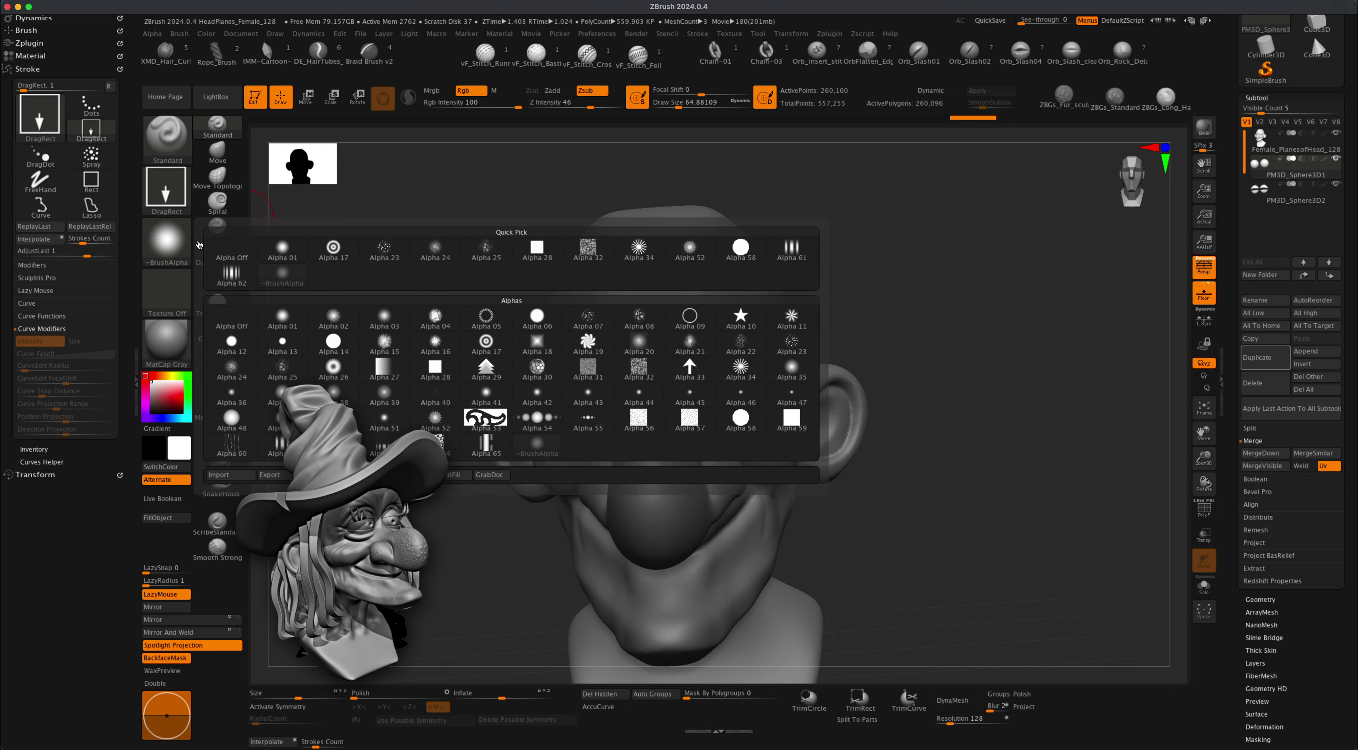
left_click(333, 369)
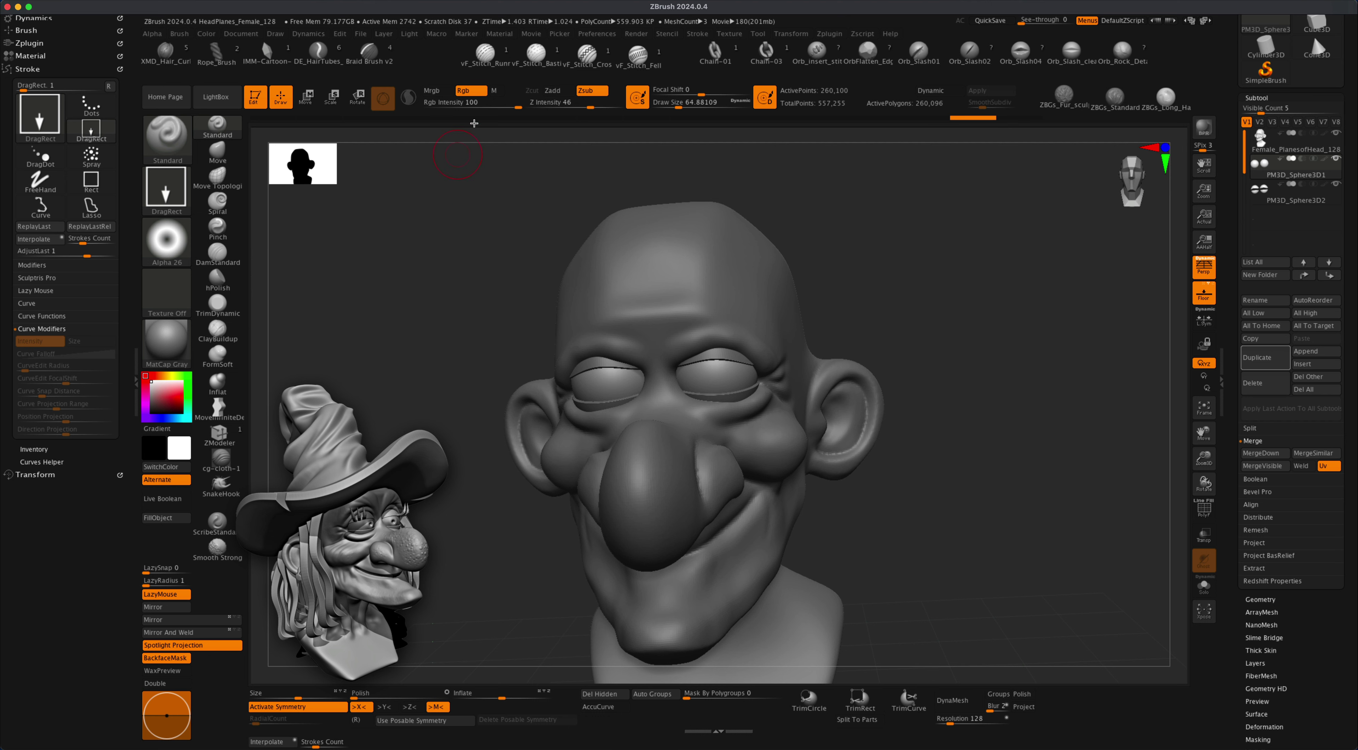
Stamp a raised iris ring onto the front of both eyeballs in Zadd mode.
left_click(558, 92)
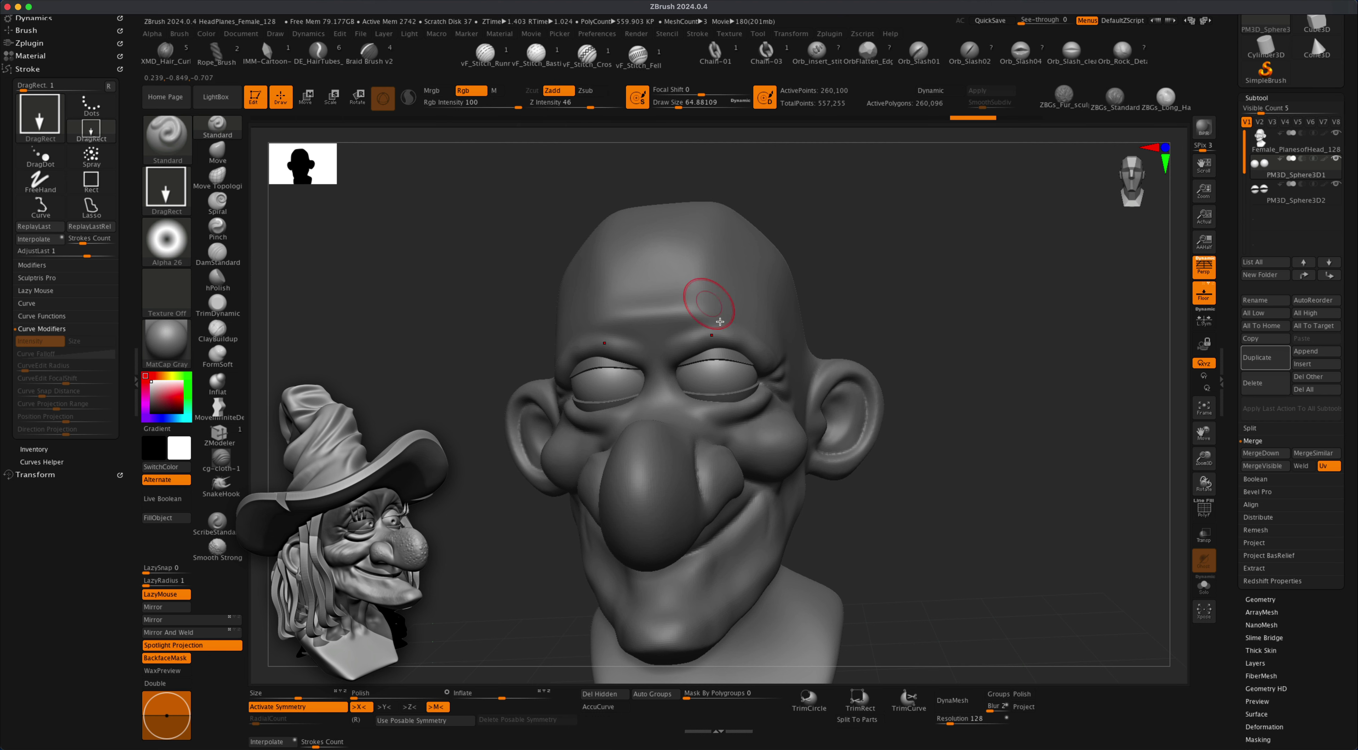
left_click_drag(708, 393, 713, 403)
key("super+z")
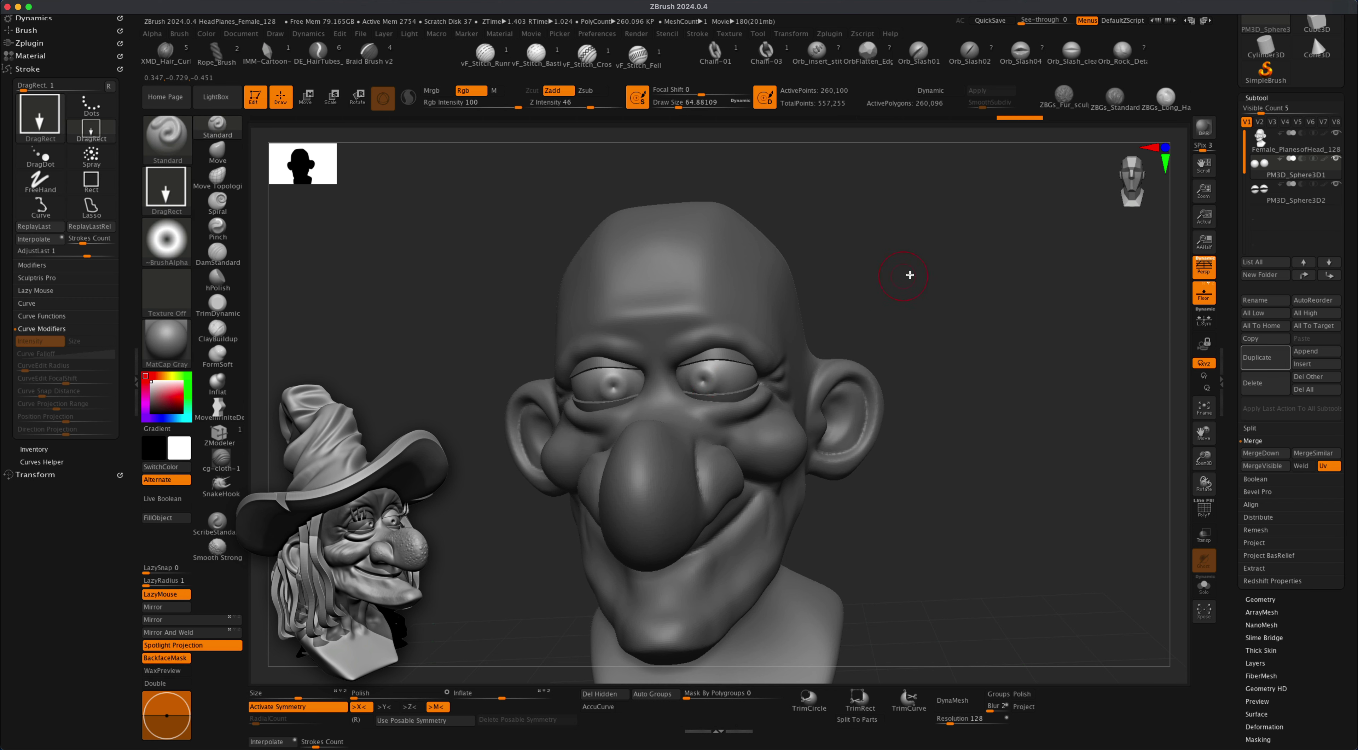
Stamp a recessed pupil into the centre of both irises using Alpha 06 in Zsub mode at a draw size of about 33.
mouse_move(909, 274)
left_mouse_down()
mouse_move(894, 276)
mouse_move(939, 273)
mouse_move(911, 275)
mouse_move(937, 288)
mouse_move(956, 261)
left_mouse_up()
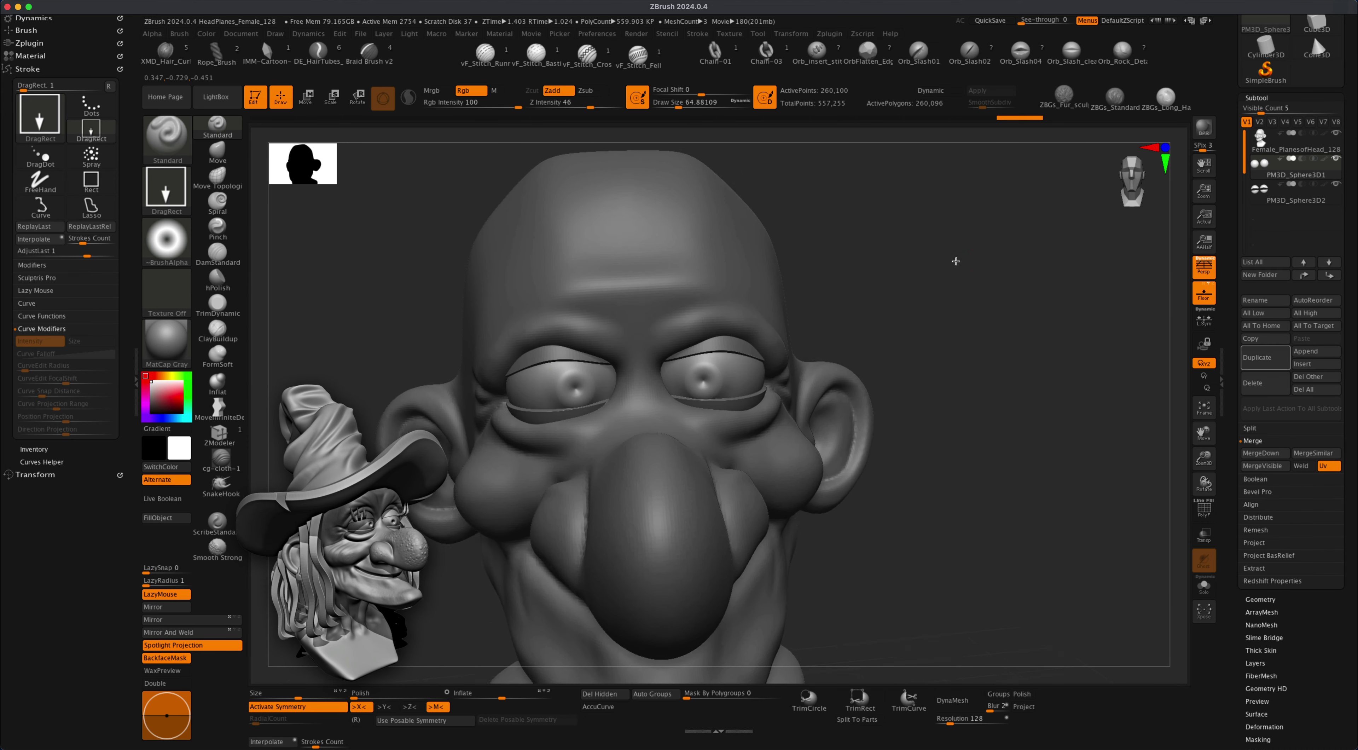
left_click(175, 252)
left_click(537, 317)
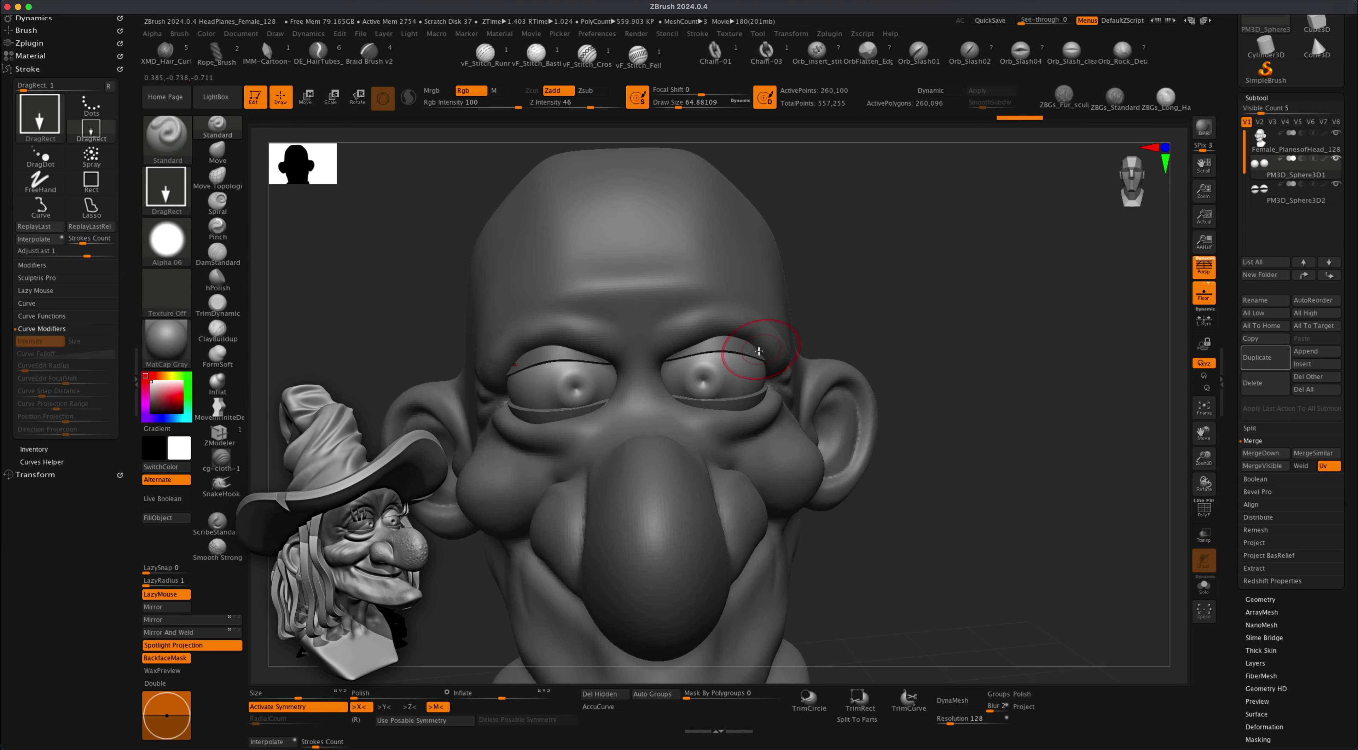
key("s")
left_click_drag(743, 375, 742, 375)
key("alt")
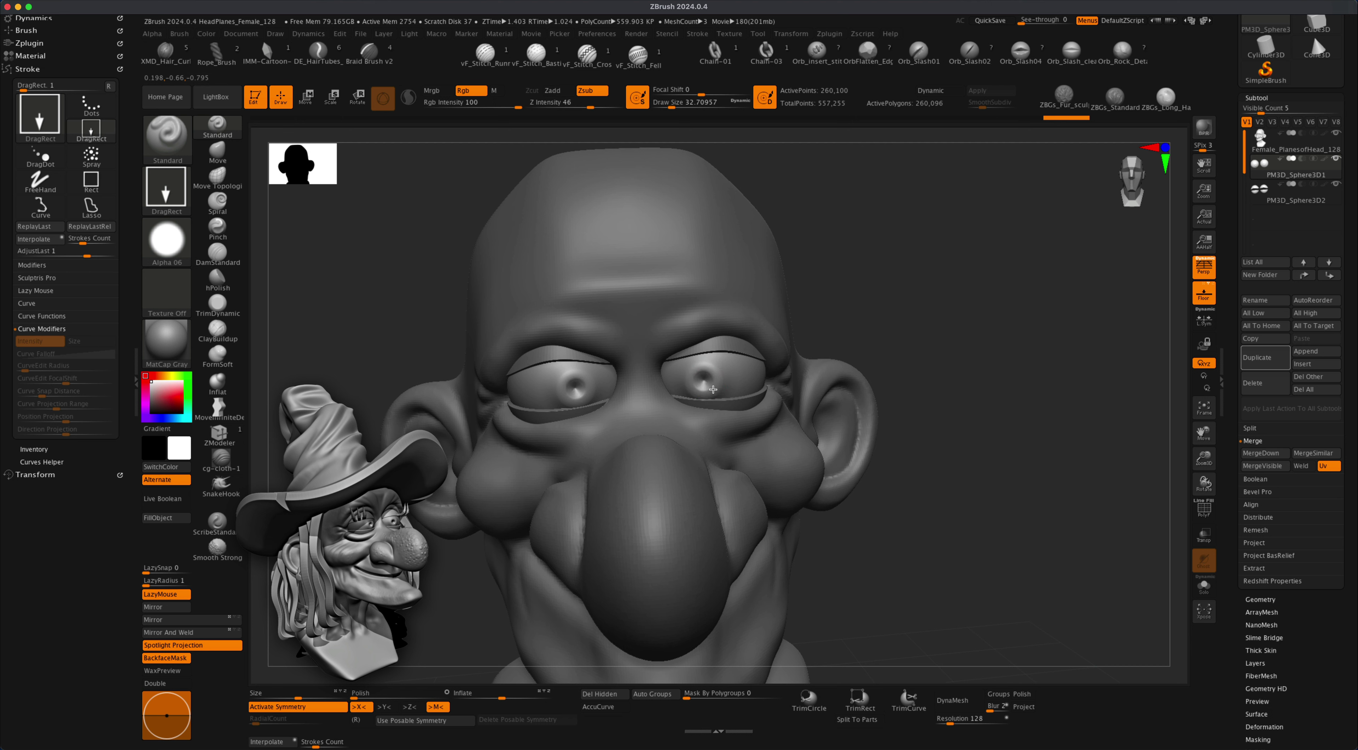
key("i")
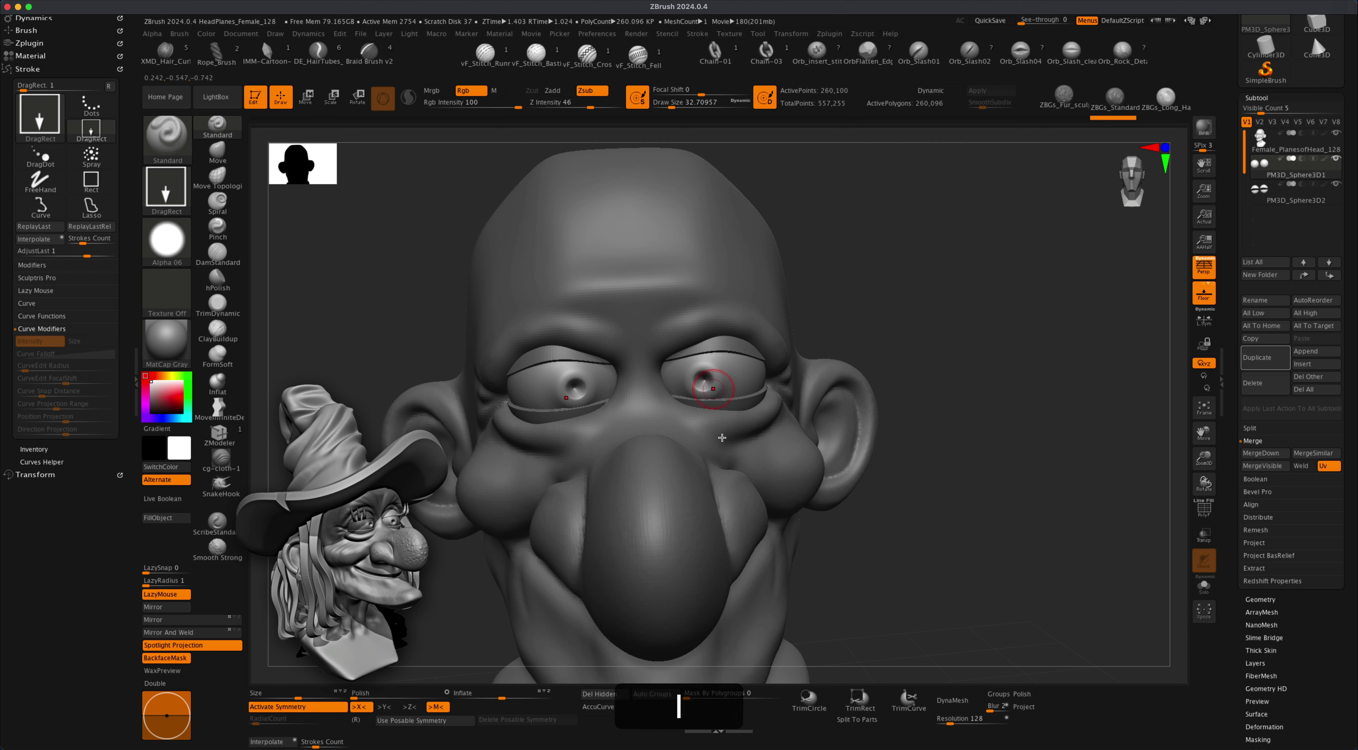
left_click_drag(949, 317, 939, 350, "alt")
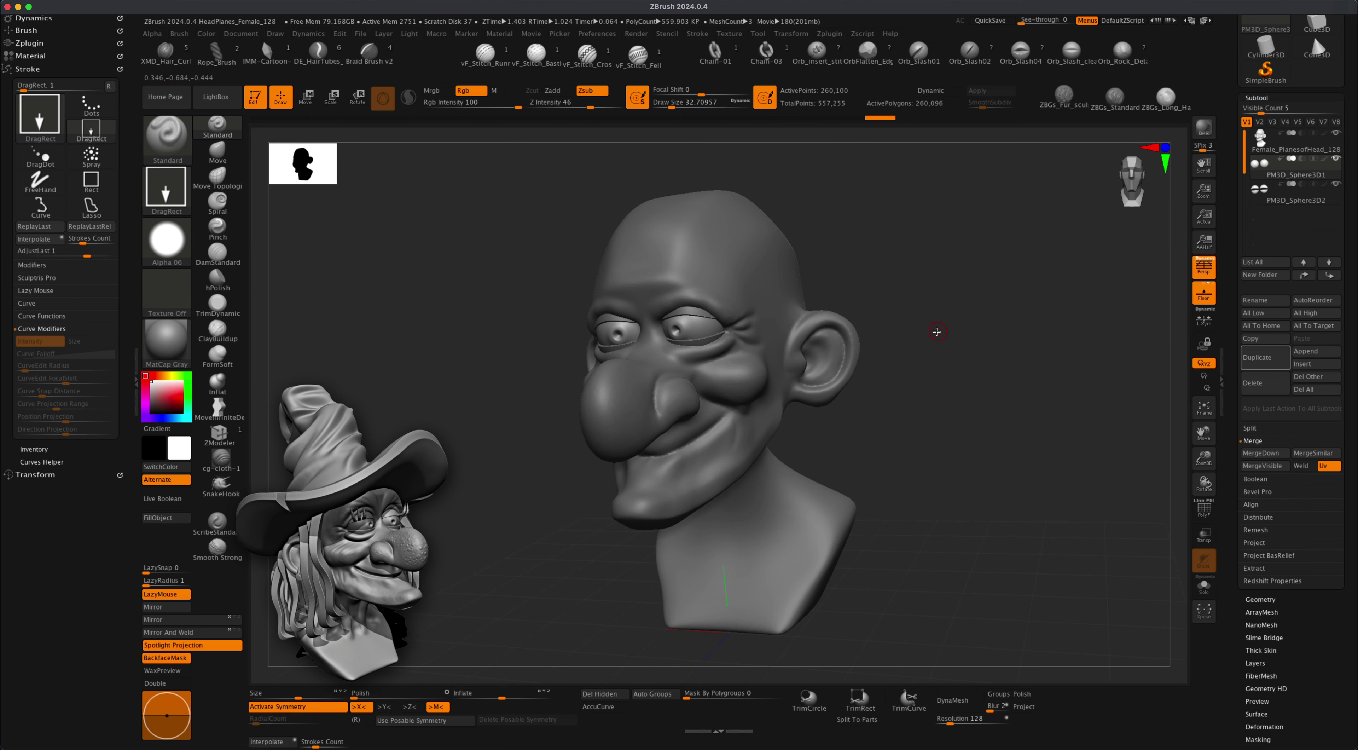
Select the head subtool, remesh it with DynaMesh at resolution 512 and polish its surface.
left_click_drag(966, 312, 923, 337)
left_click(1275, 141)
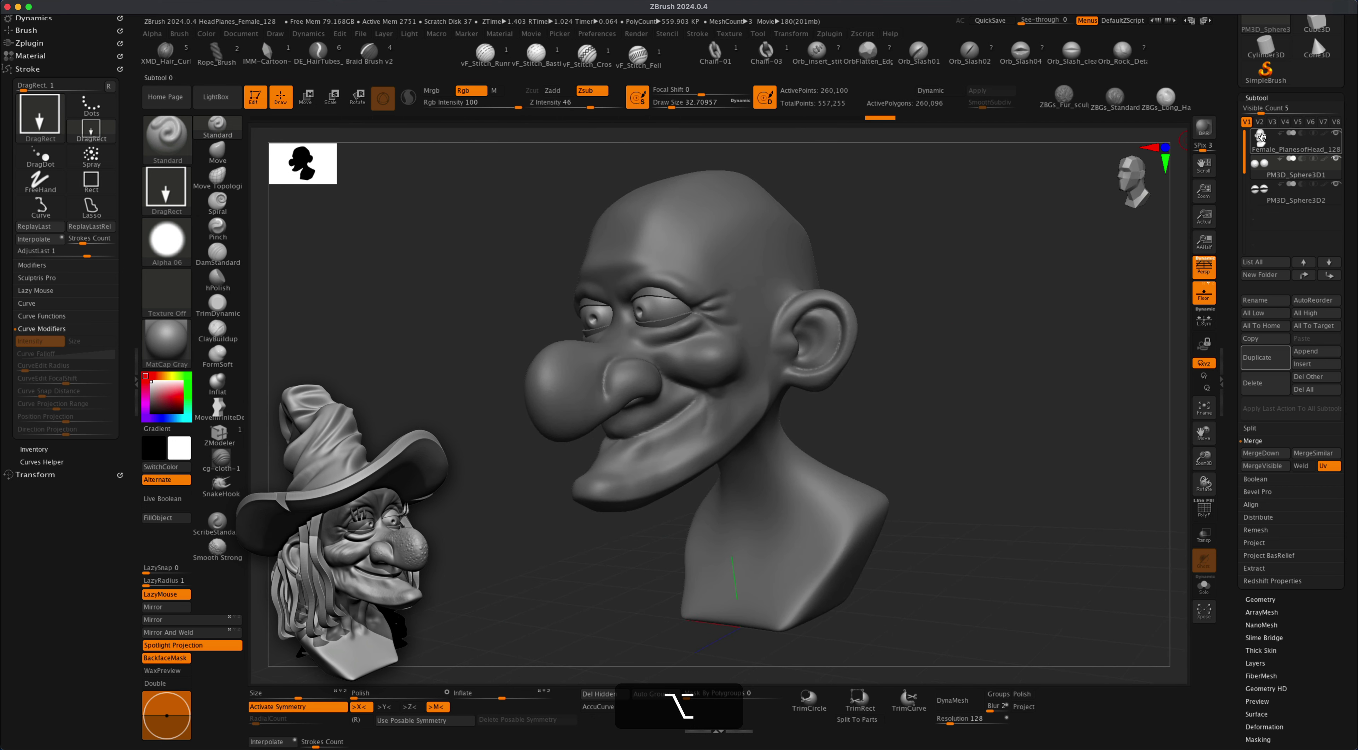
left_click_drag(993, 281, 995, 426, "alt")
left_click(970, 718)
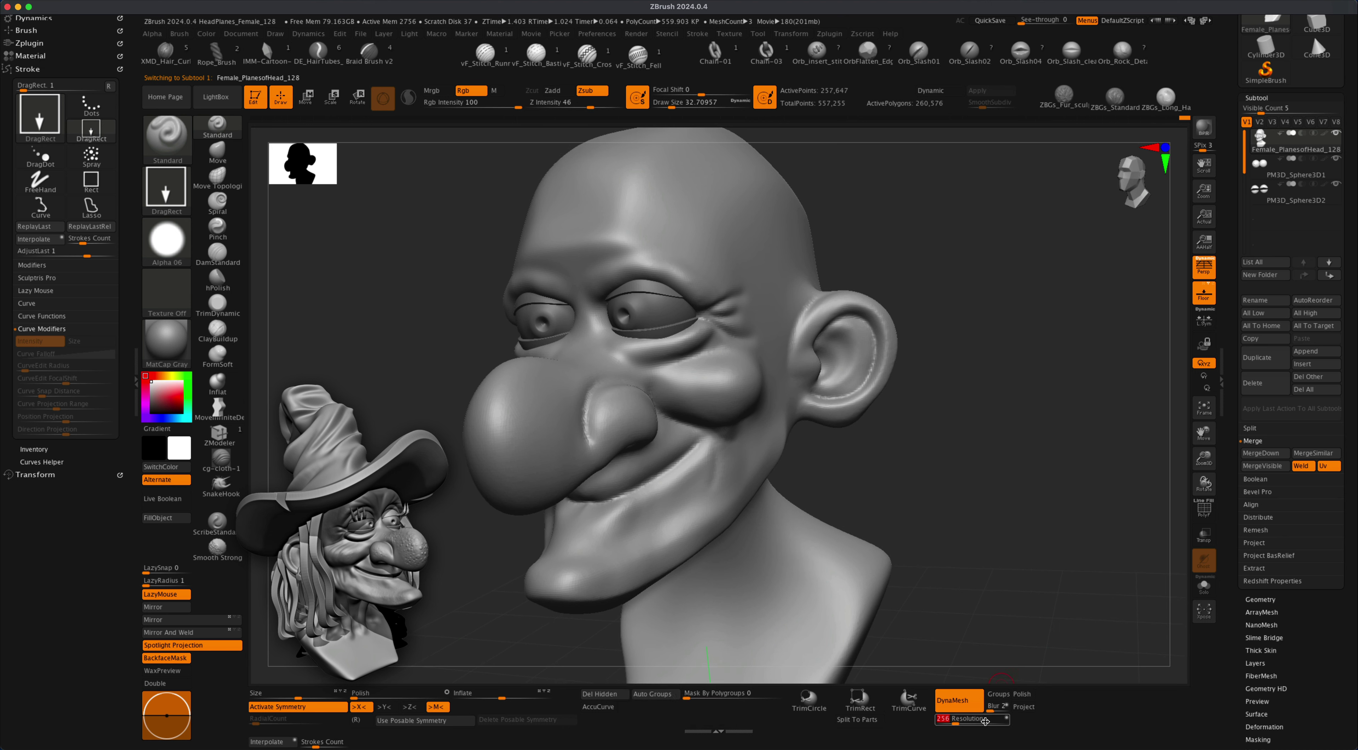
type("512")
key("Return")
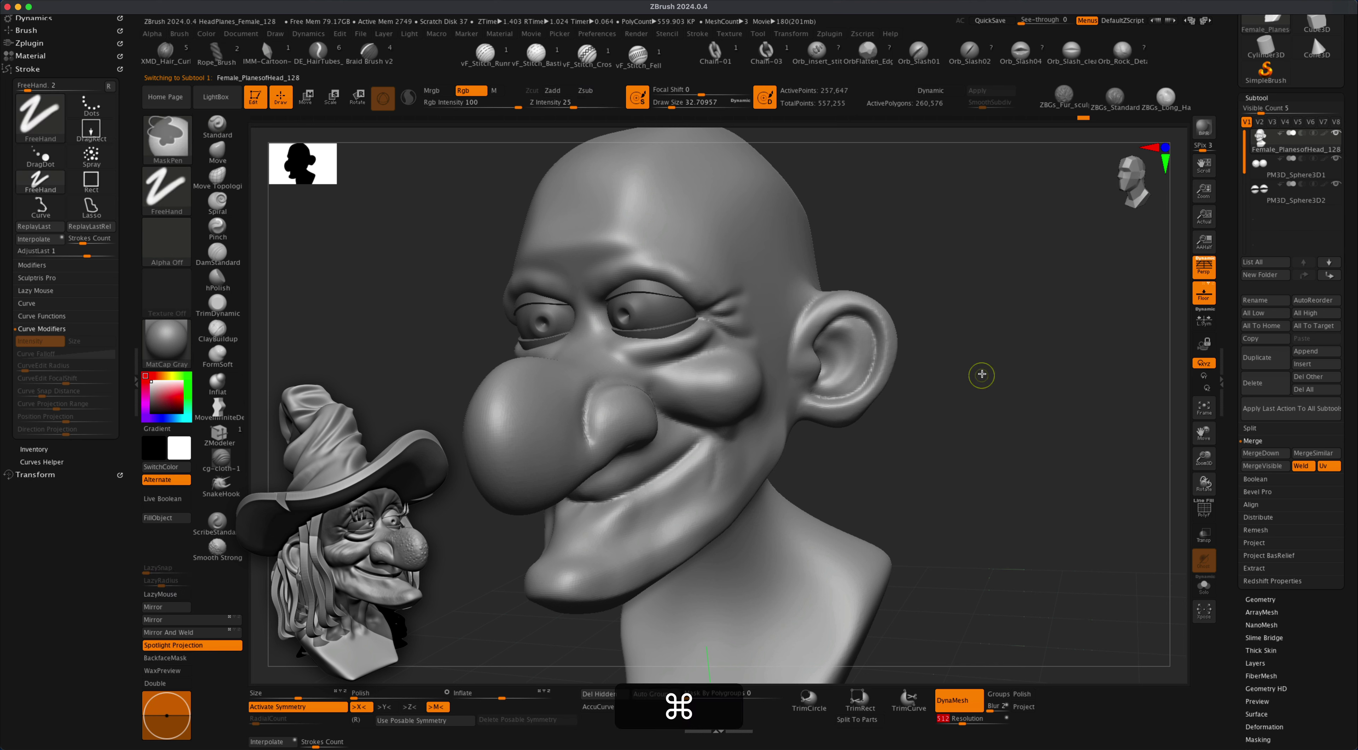
mouse_move(989, 375)
left_mouse_down("super")
mouse_move(1096, 505)
mouse_move(1052, 503)
left_mouse_up("super")
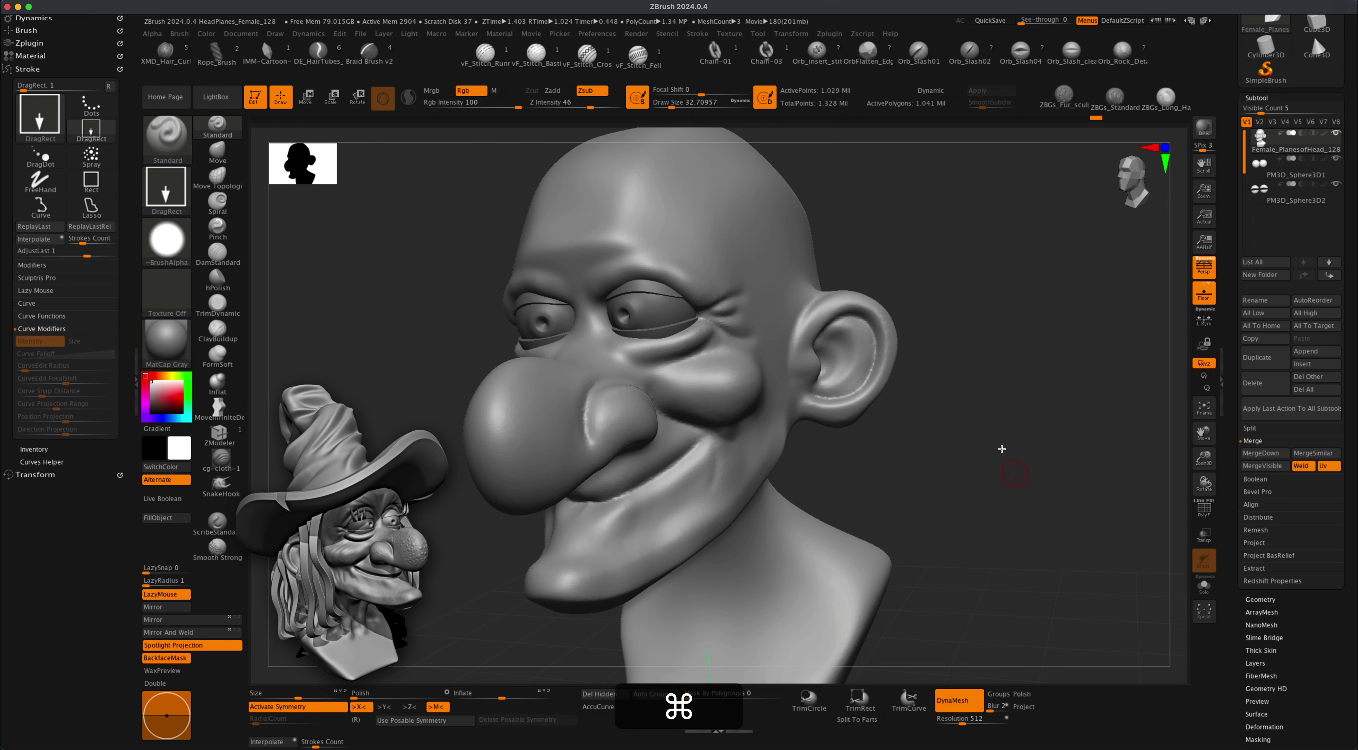
left_click_drag(978, 464, 955, 471)
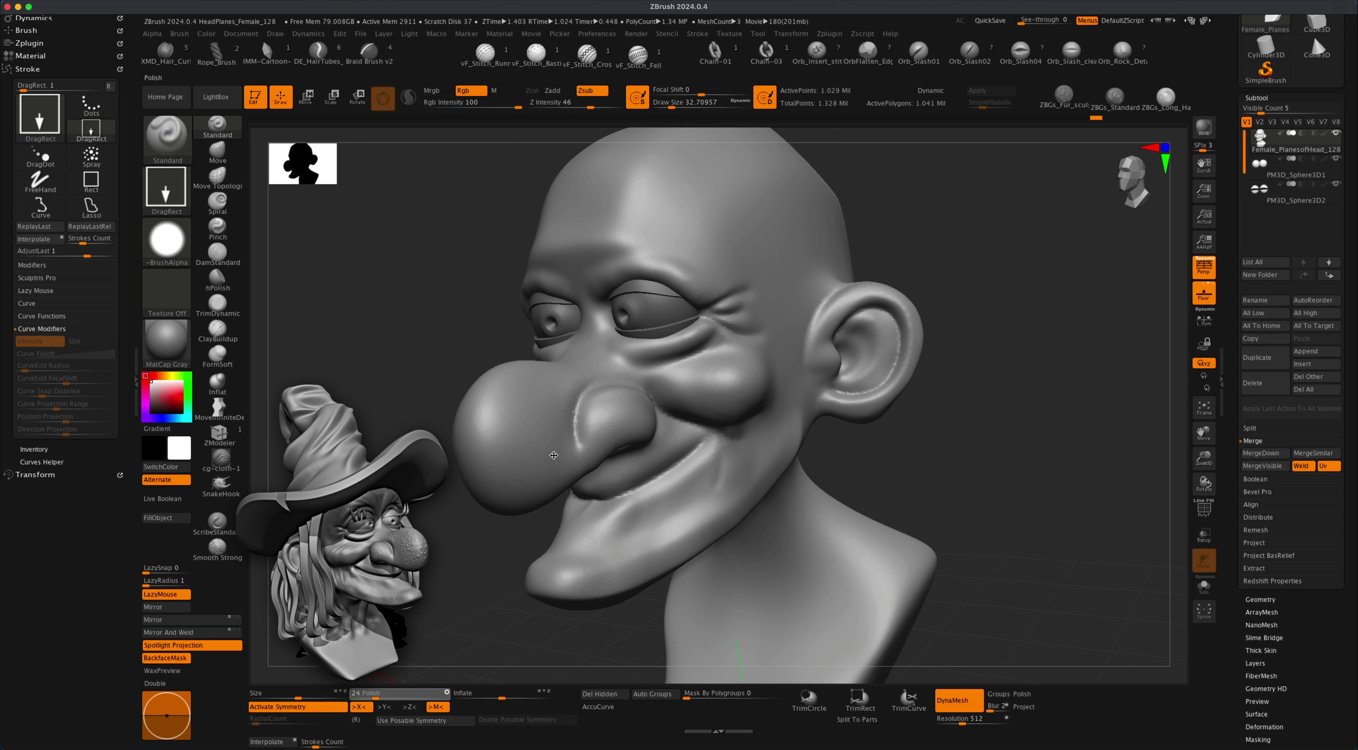
mouse_move(467, 572)
left_mouse_down("alt")
mouse_move(442, 493)
mouse_move(412, 509)
mouse_move(422, 518)
left_mouse_up("alt")
mouse_move(879, 221)
left_mouse_down("alt")
mouse_move(861, 237)
mouse_move(886, 224)
left_mouse_up("alt")
left_click_drag(496, 377, 486, 367, "alt")
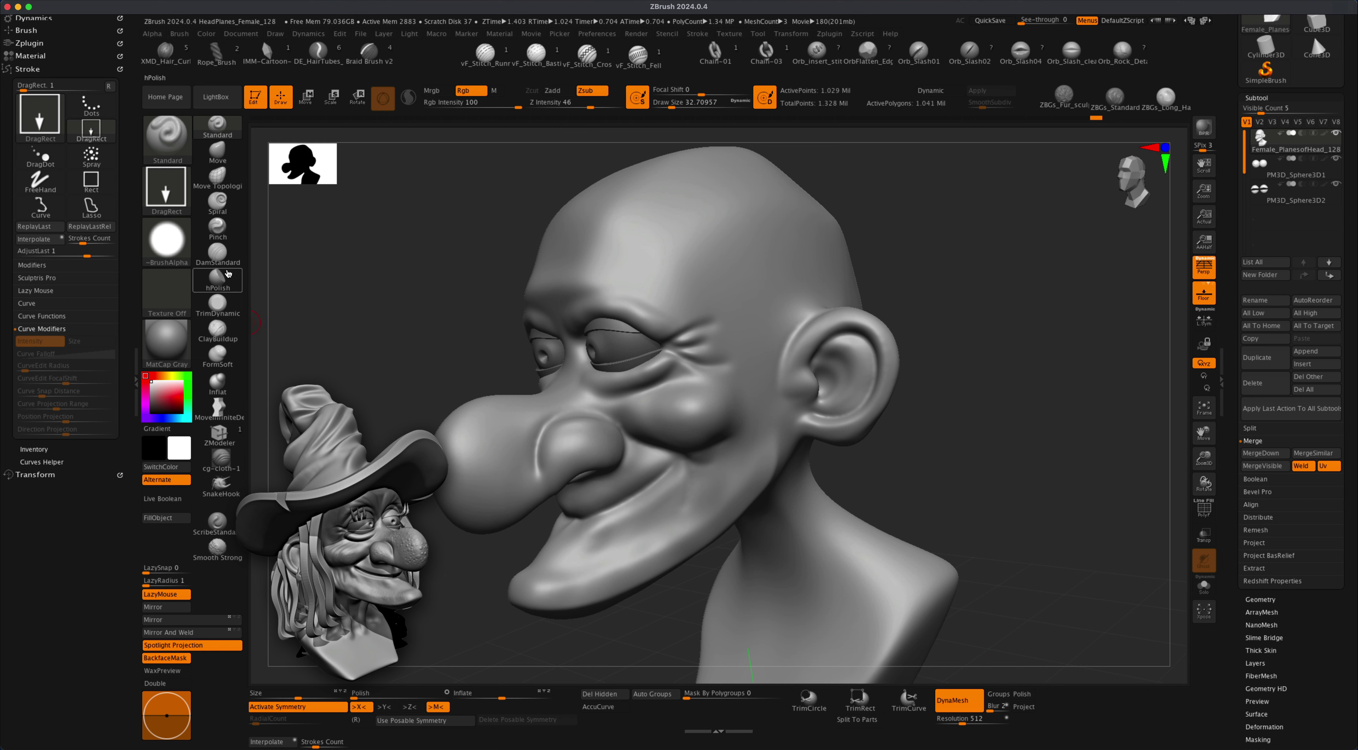
Build up the brow ridges above both eyes with the ClayBuildup brush at a draw size of about 104.
left_click(222, 330)
mouse_move(354, 304)
left_mouse_down()
mouse_move(379, 304)
mouse_move(355, 327)
mouse_move(546, 228)
mouse_move(680, 286)
left_mouse_up()
key("super+z")
key("s")
left_click_drag(842, 249, 852, 251)
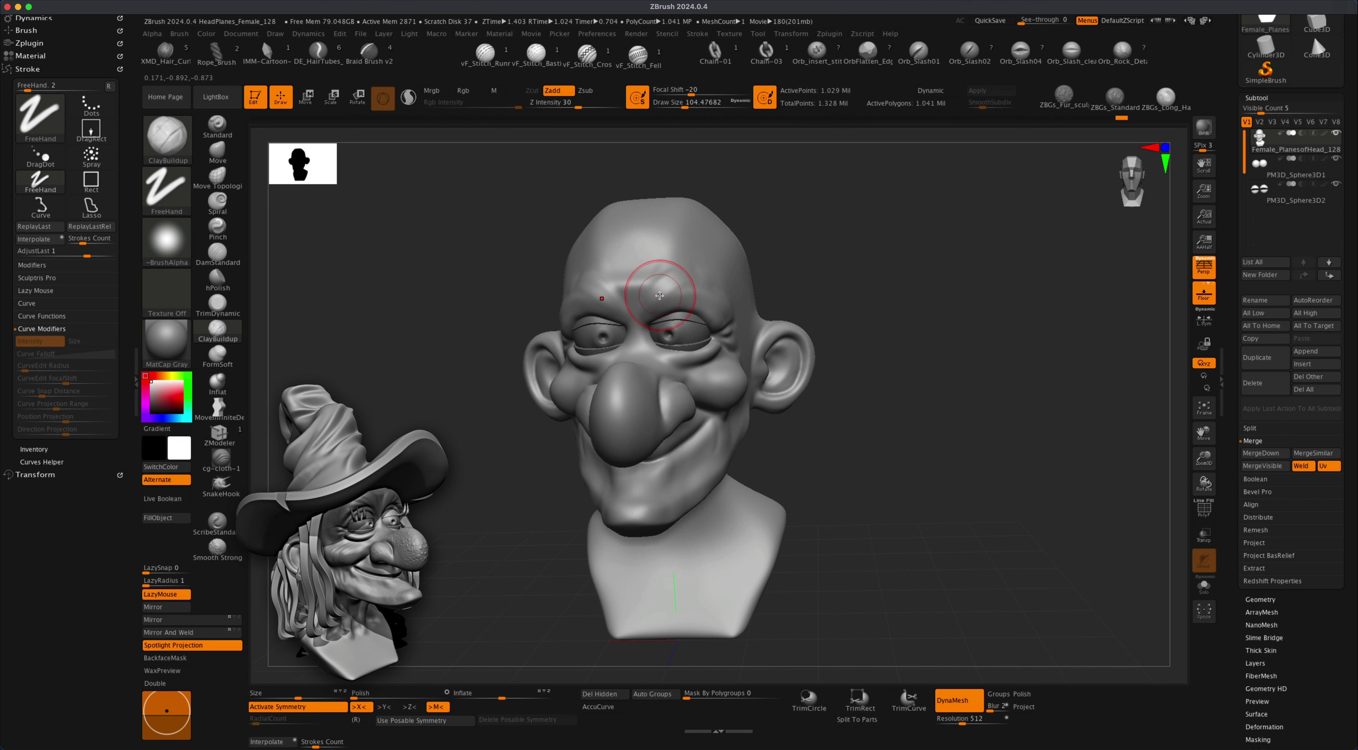
left_click_drag(802, 251, 780, 255)
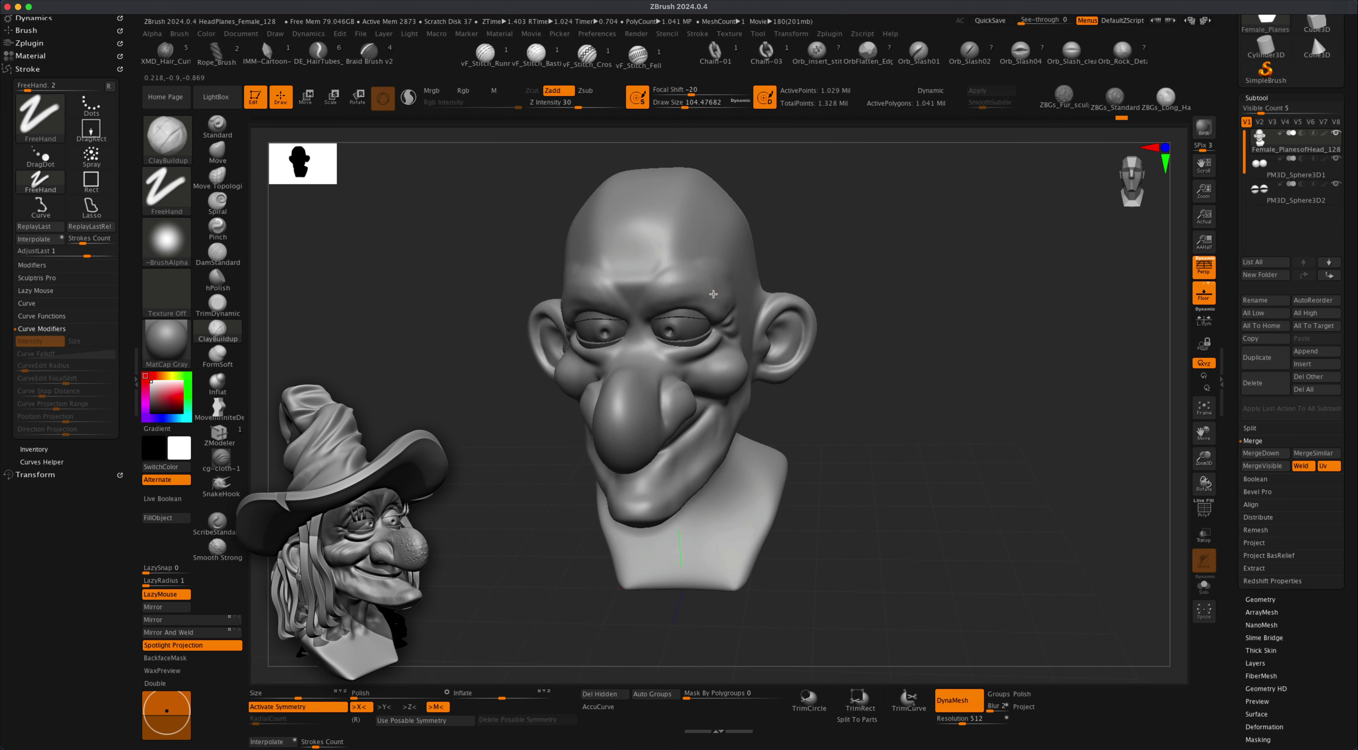
left_click_drag(809, 218, 800, 193)
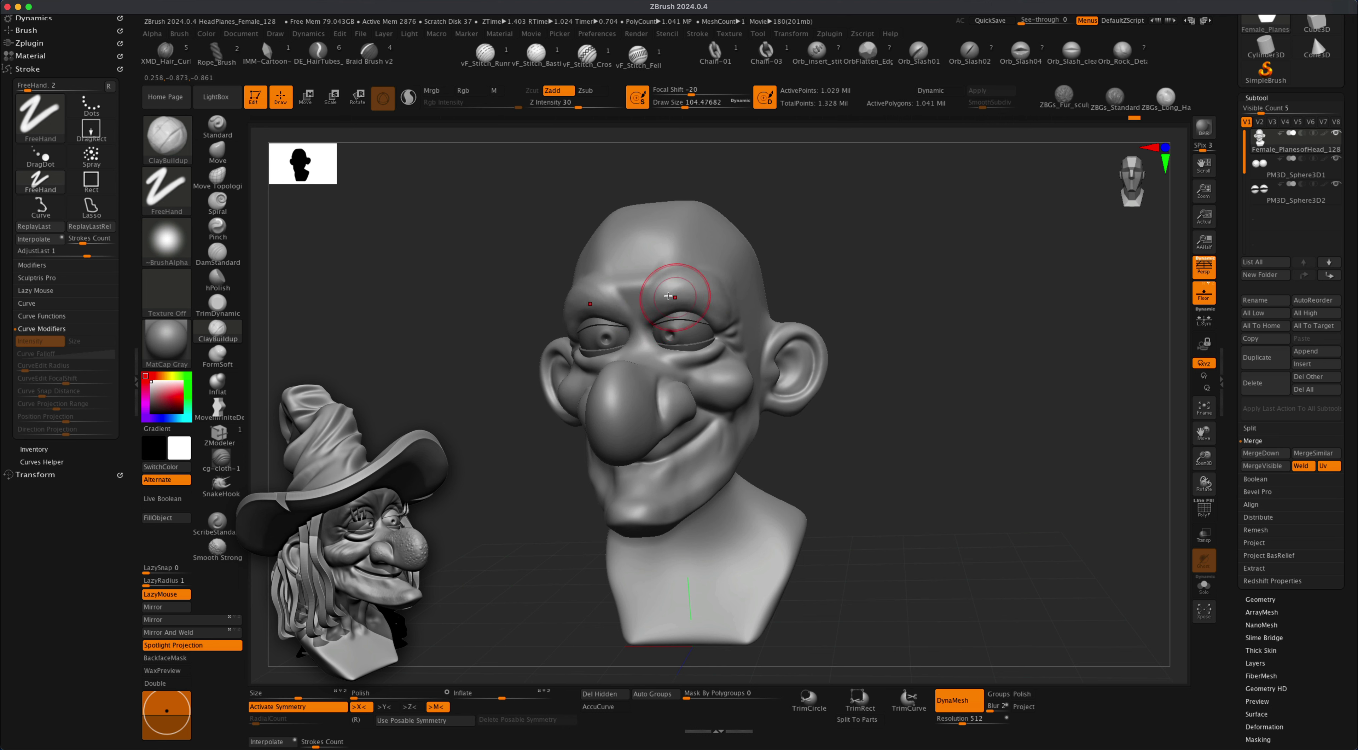
Switch to the Move brush and face the head from the front for reshaping.
right_click_drag(691, 302, 801, 255)
left_click(217, 152)
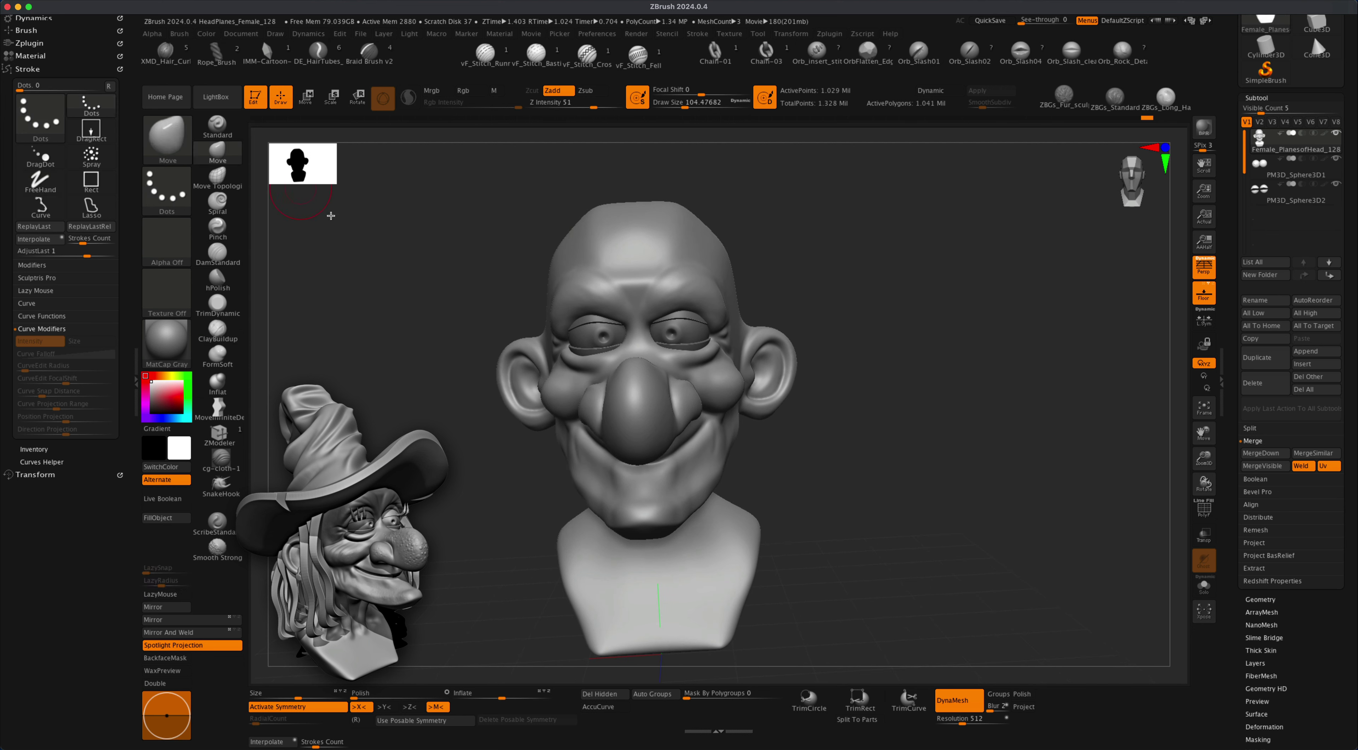
key("s")
left_click_drag(386, 316, 395, 309)
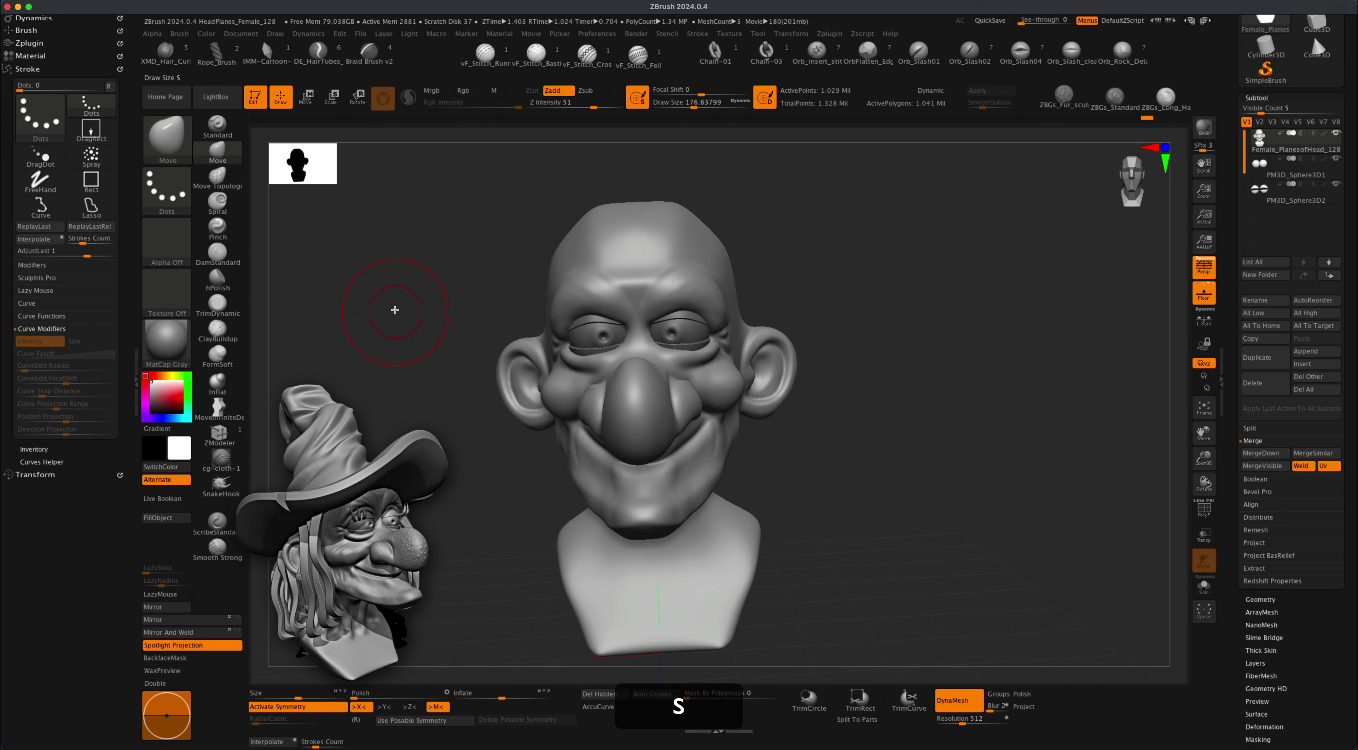
key("s")
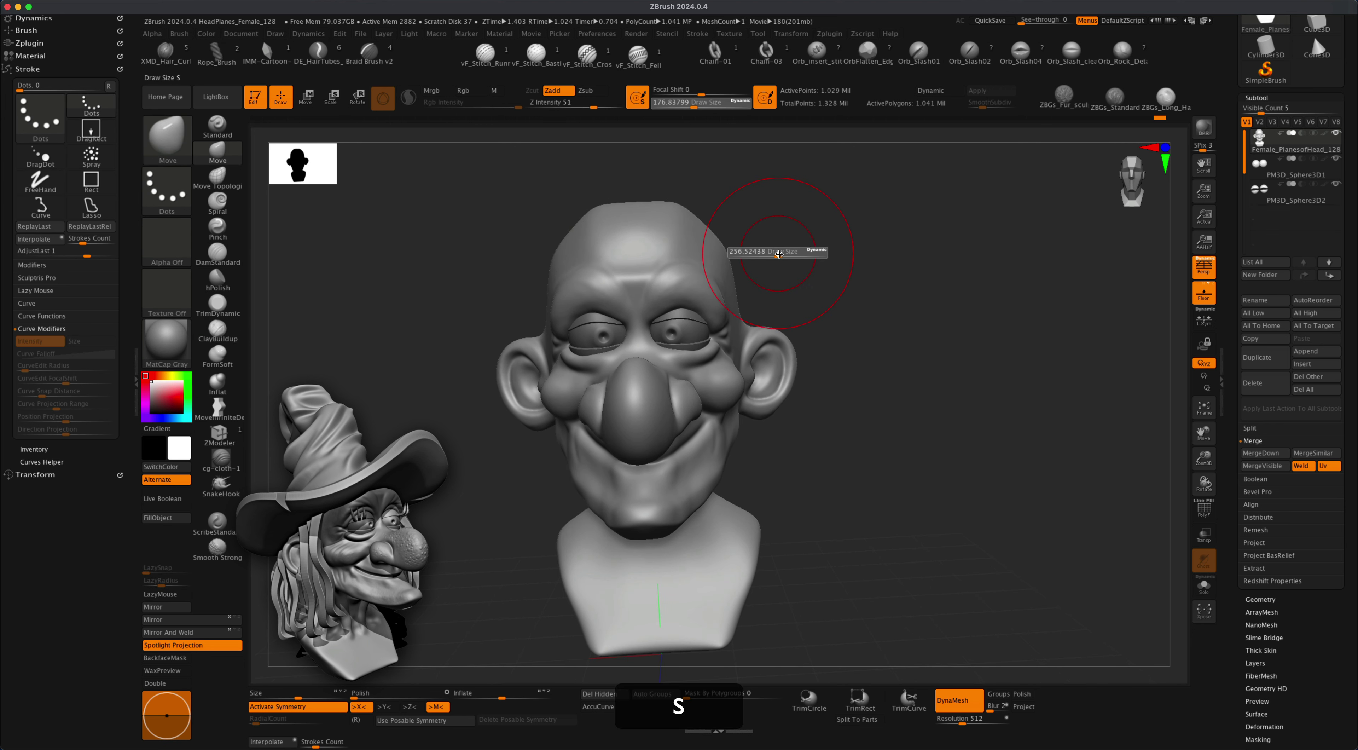
left_click_drag(682, 279, 659, 286)
key("super+z")
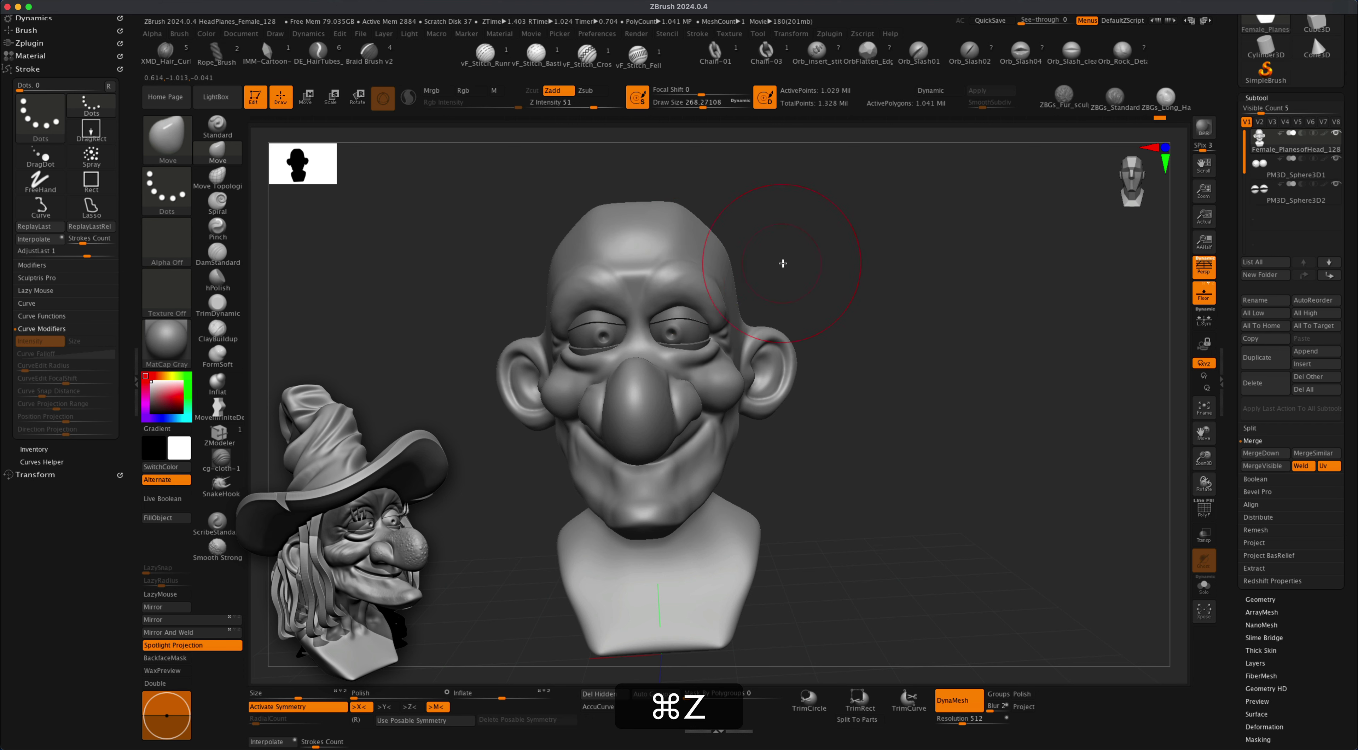
Reshape the brow ridges above the eyes with the Move brush at a draw size of about 192 and smooth the forehead.
key("s")
left_click_drag(783, 262, 763, 227)
key("s")
left_click_drag(694, 285, 700, 263)
mouse_move(780, 251)
left_mouse_down()
mouse_move(802, 244)
mouse_move(790, 263)
left_mouse_up()
mouse_move(789, 263)
right_mouse_down()
mouse_move(794, 242)
mouse_move(834, 263)
mouse_move(819, 248)
right_mouse_up()
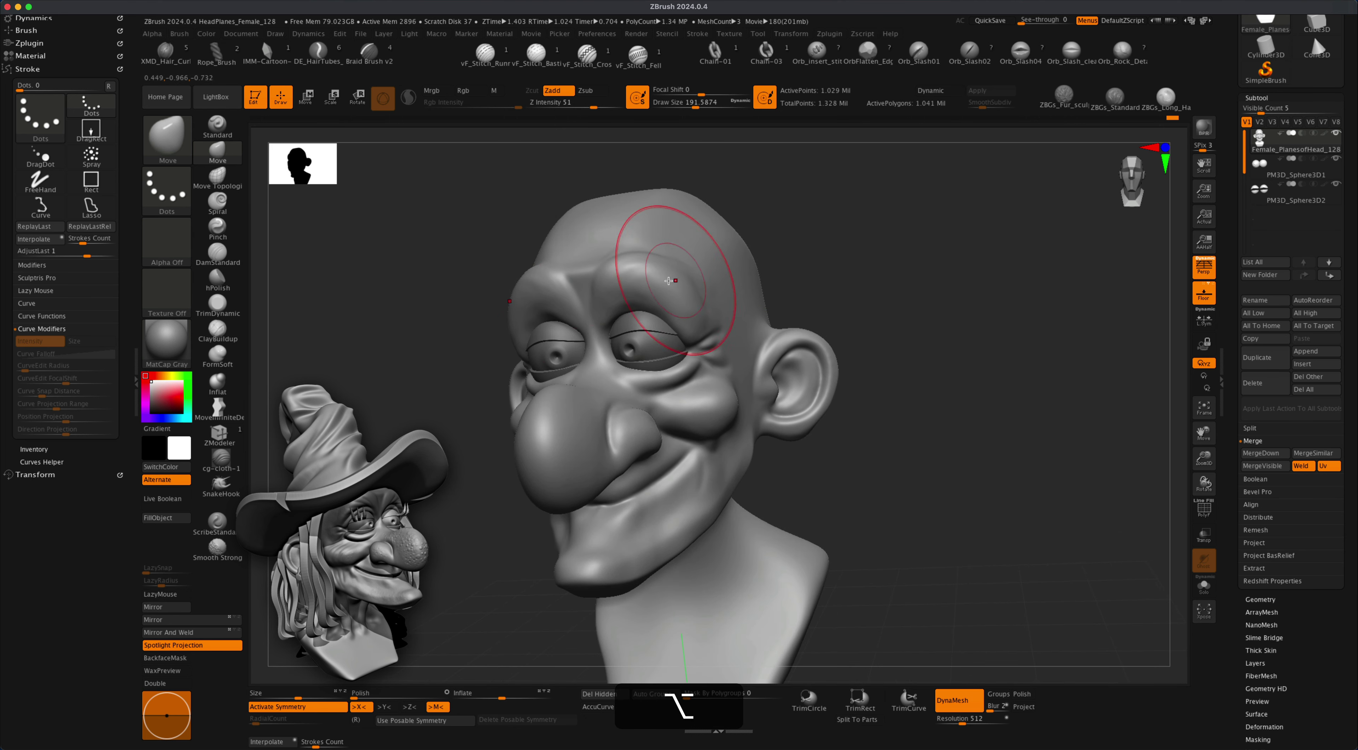
left_click_drag(658, 269, 603, 250, "shift")
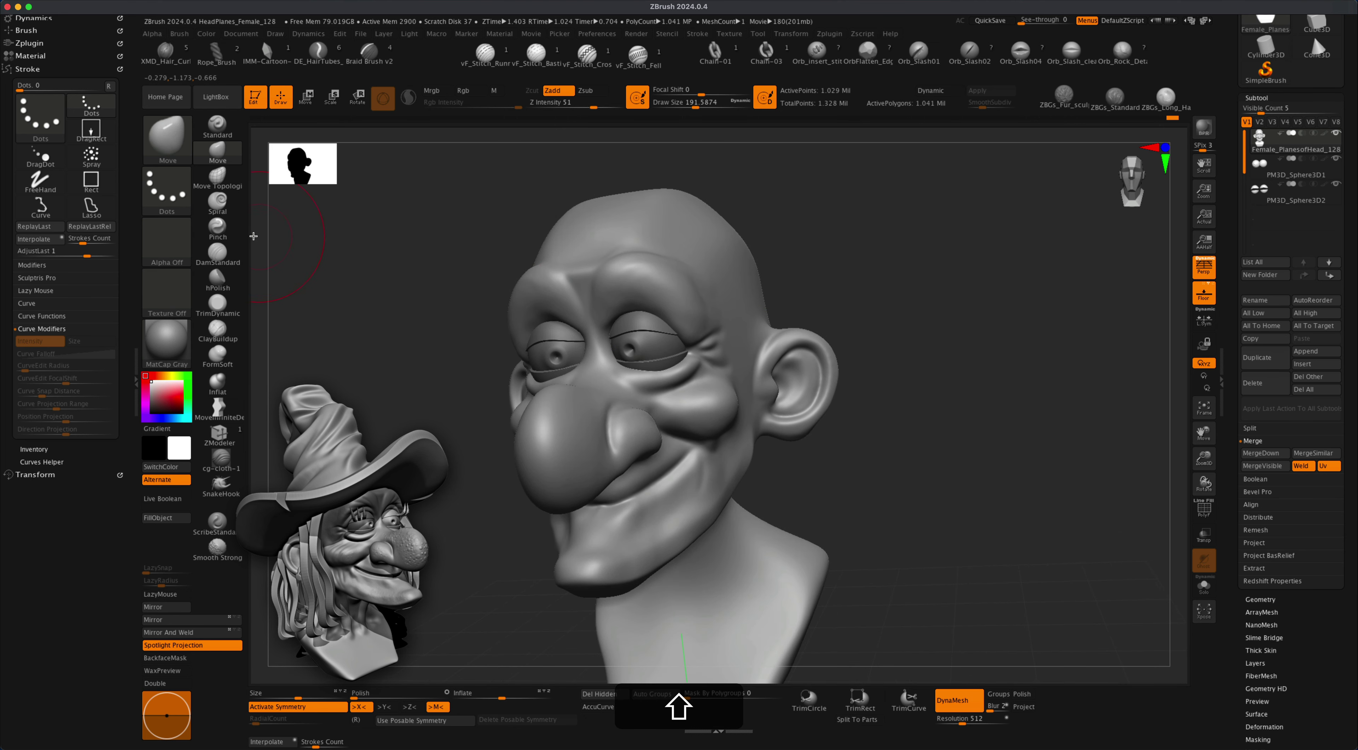
Carve the upper eyelid creases with the DamStandard brush at a draw size of about 80 and smooth the outer eye corners.
left_click(217, 254)
key("s")
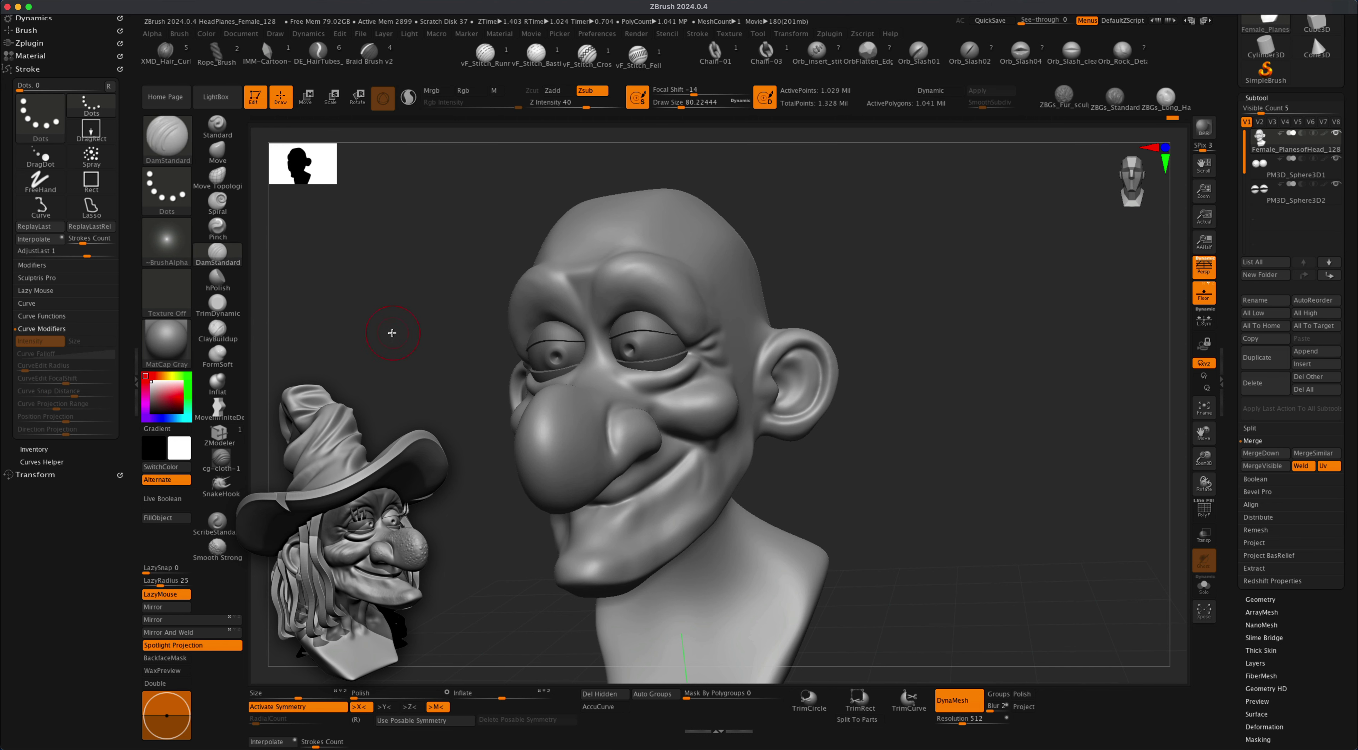
left_click_drag(391, 331, 395, 328)
key("super+z")
left_click_drag(599, 351, 652, 294)
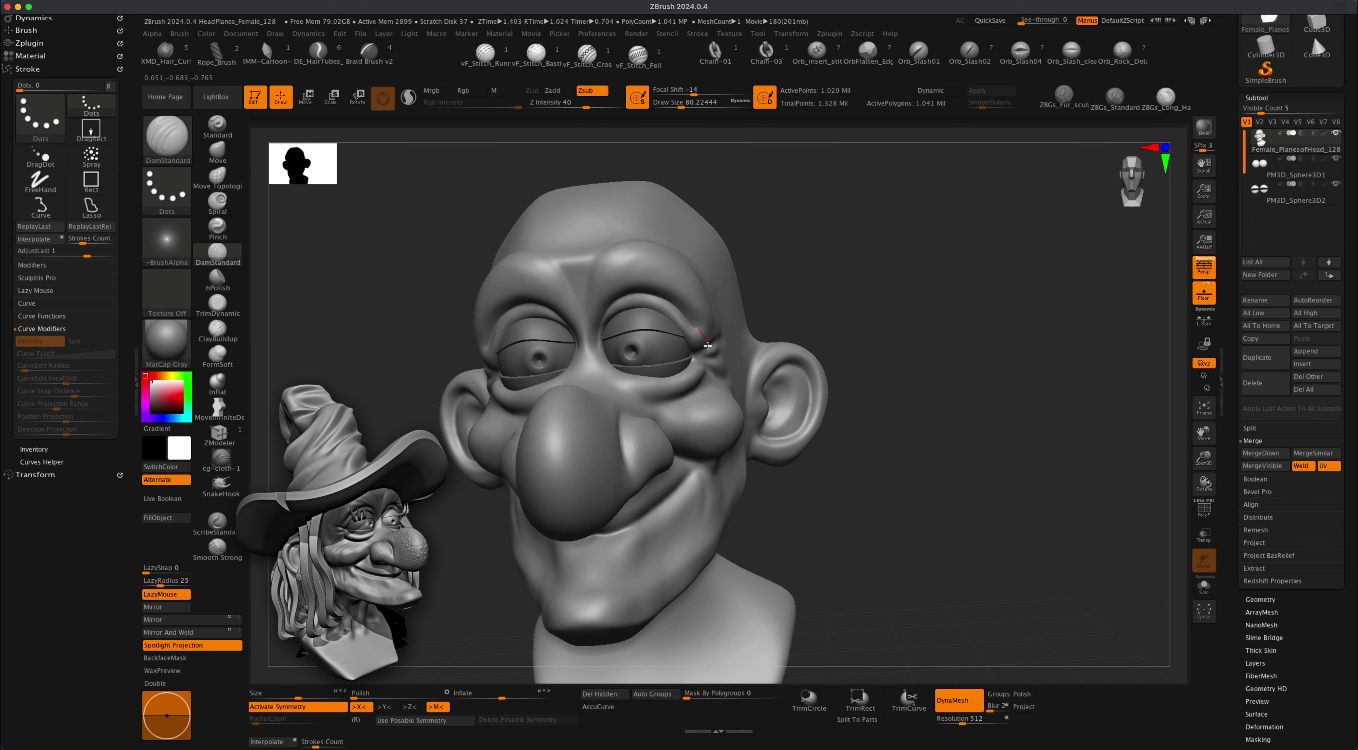
left_click_drag(872, 258, 808, 277)
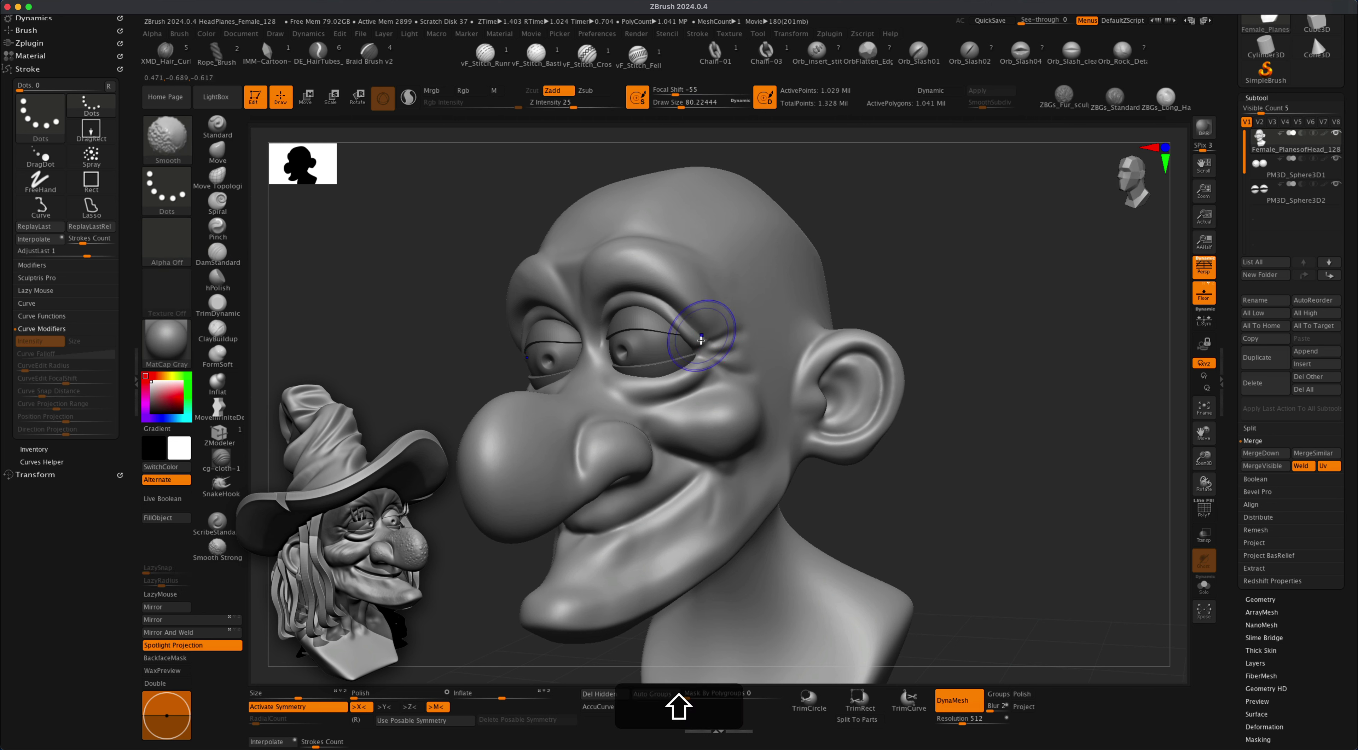
left_click_drag(701, 327, 691, 345, "shift")
Carve crow's-feet wrinkles at the outer eye corners with the DamStandard brush at a draw size of about 74.
left_click_drag(833, 239, 853, 230)
mouse_move(894, 222)
left_mouse_down()
mouse_move(716, 352)
mouse_move(774, 300)
mouse_move(744, 330)
mouse_move(752, 345)
mouse_move(815, 328)
mouse_move(759, 363)
mouse_move(935, 224)
mouse_move(968, 221)
mouse_move(934, 215)
left_mouse_up()
key("super+z")
key("s")
key("super+z")
key("s")
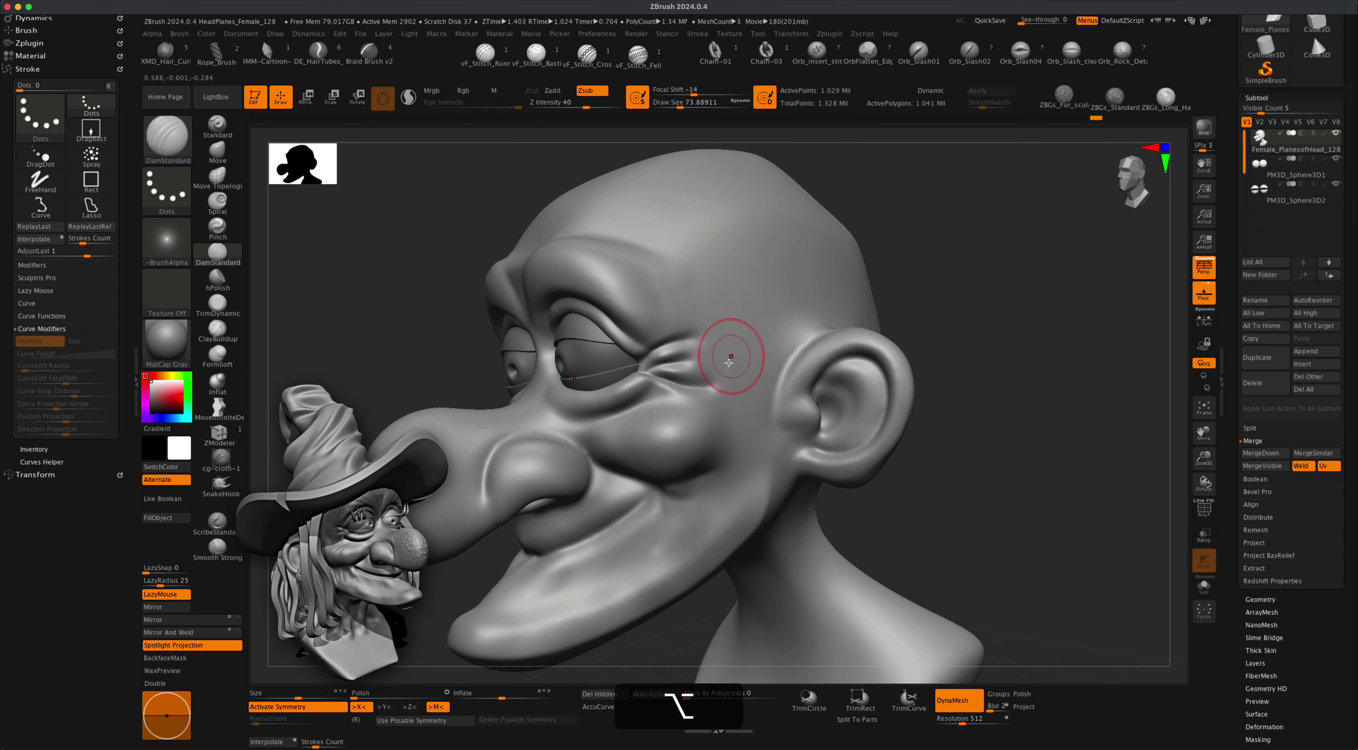
Sharpen the crow's-feet wrinkles with the Pinch brush at a draw size of about 49.
left_click(217, 228)
key("s")
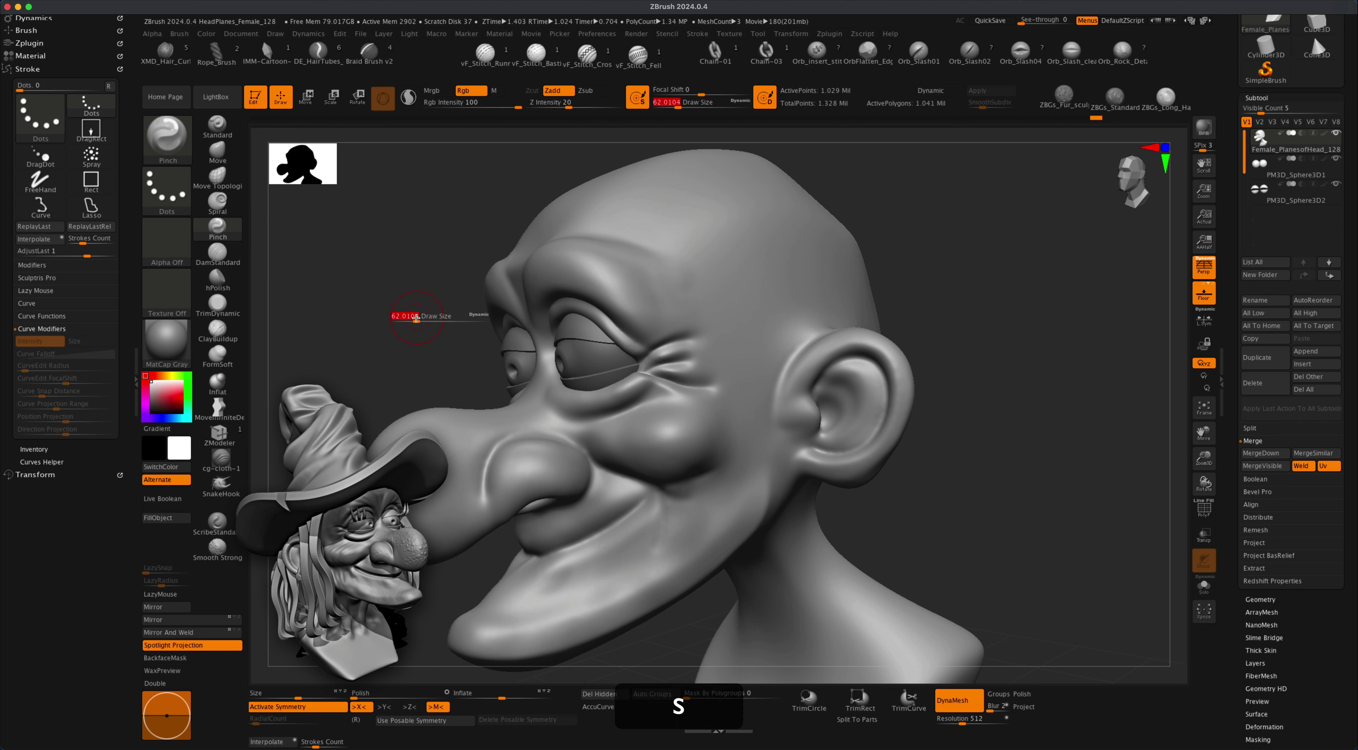
left_click_drag(415, 319, 428, 329)
key("s")
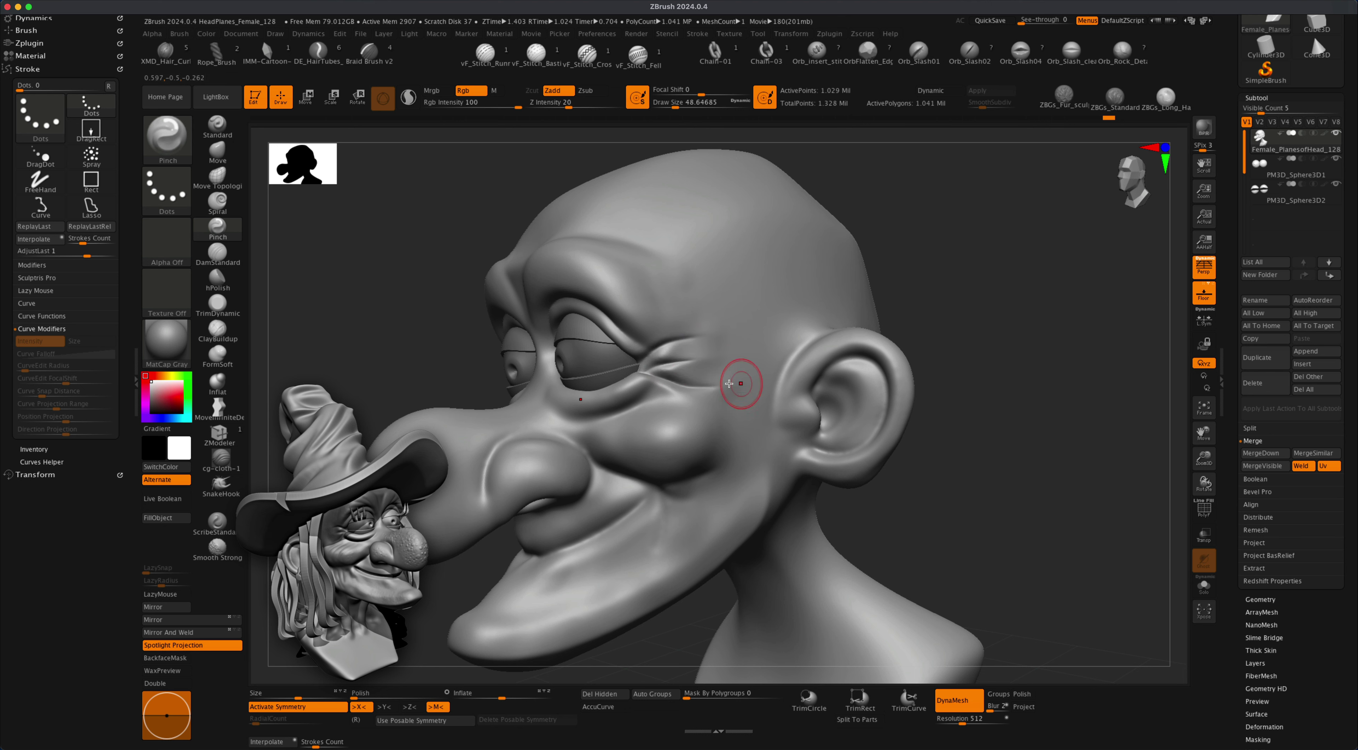
left_click_drag(962, 248, 975, 279)
left_click_drag(878, 311, 943, 295)
left_click_drag(943, 295, 928, 295, "alt")
Carve horizontal wrinkles across the forehead with the DamStandard brush at a draw size of about 90 and a Z intensity of 21.
left_click(217, 253)
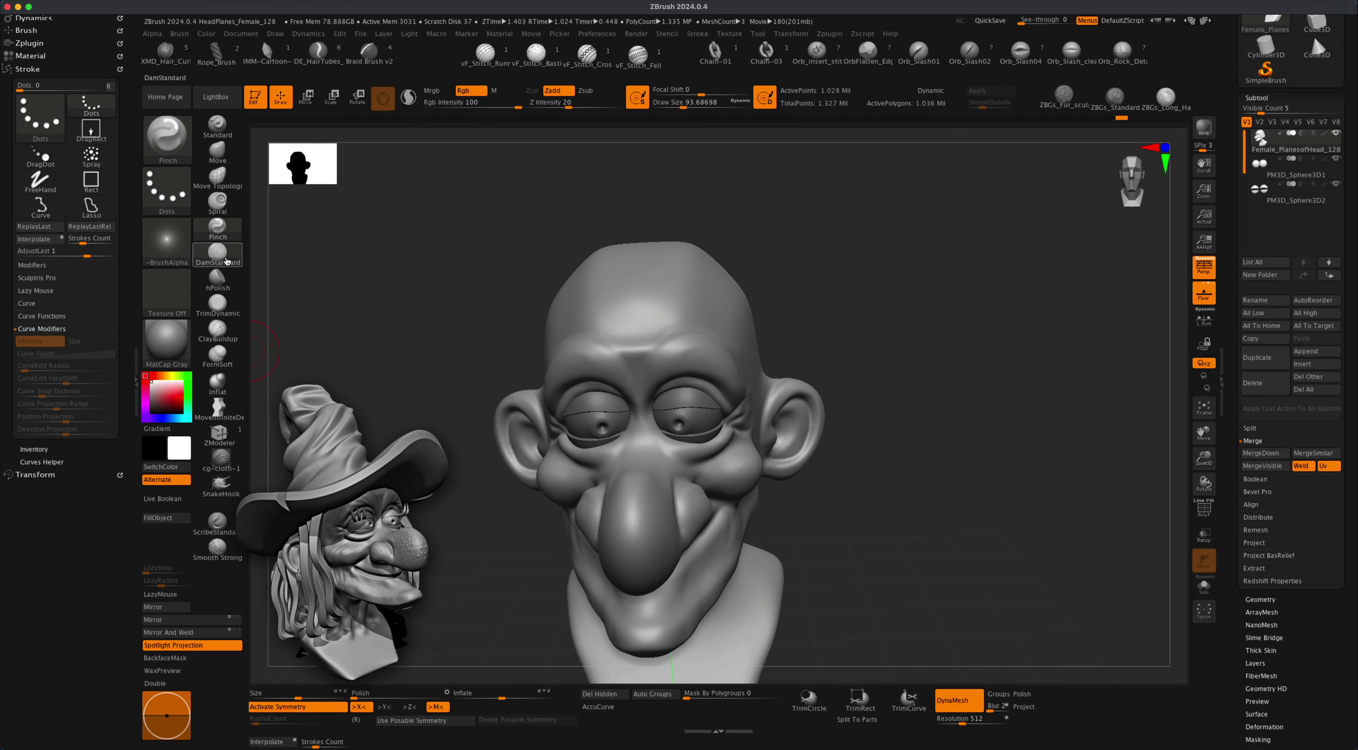
key("s")
left_click_drag(481, 340, 516, 349, "alt")
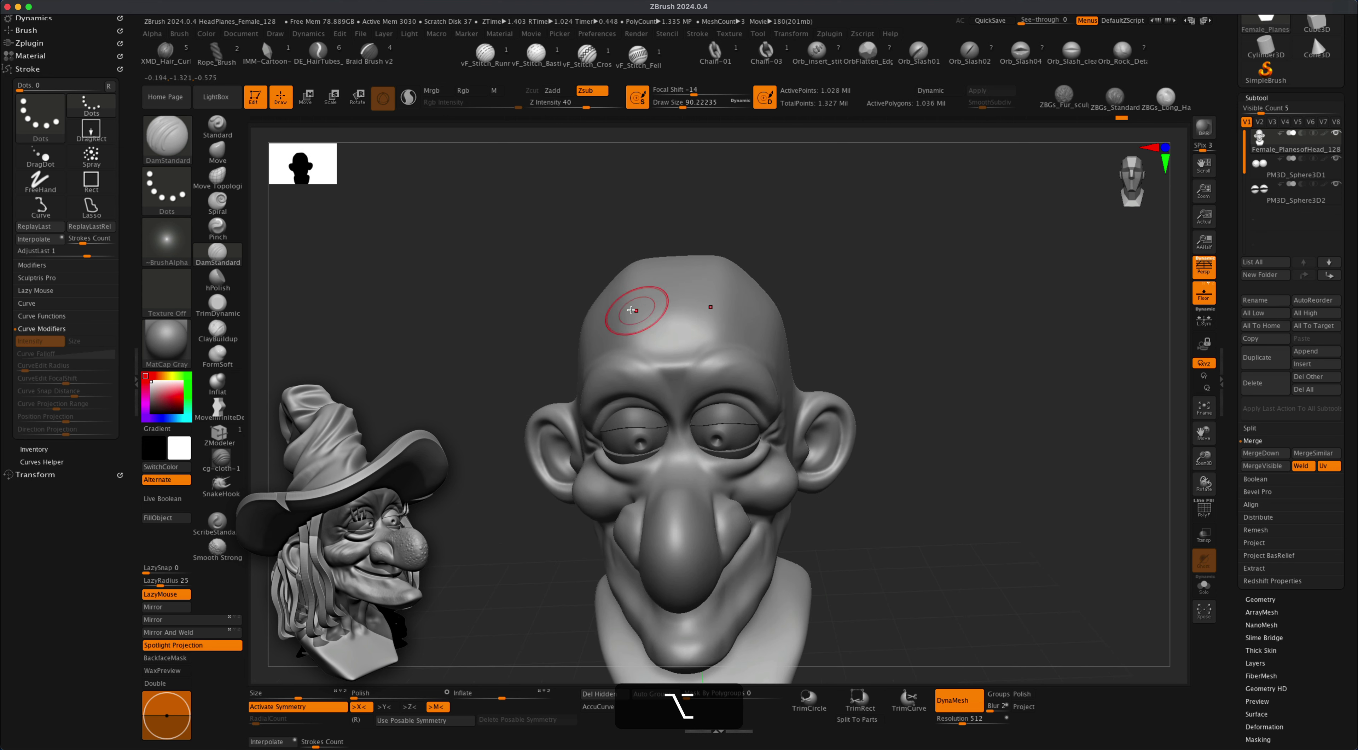
left_click_drag(847, 230, 844, 240)
left_click_drag(613, 339, 675, 337)
key("super+z")
left_click_drag(587, 107, 570, 102)
mouse_move(623, 336)
left_mouse_down()
mouse_move(682, 337)
mouse_move(687, 312)
left_mouse_up()
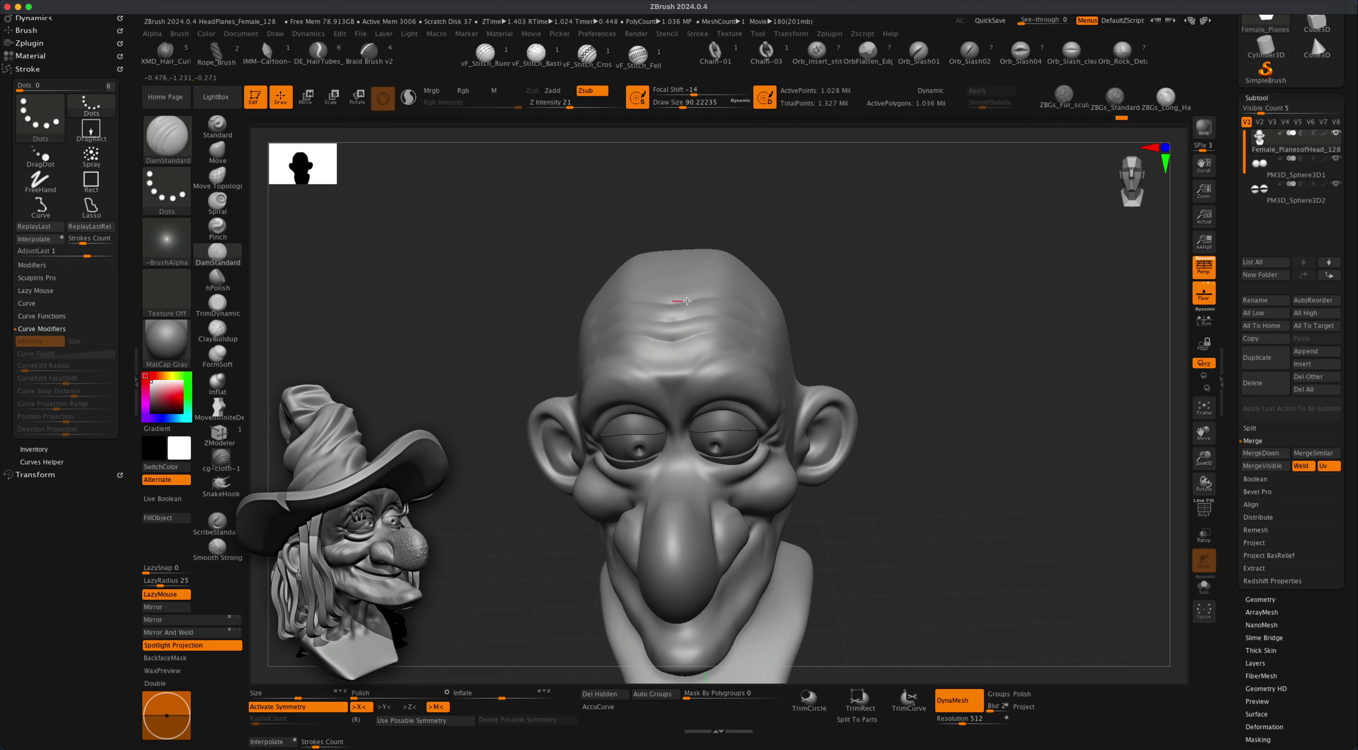
Remesh the head with DynaMesh and smooth the forehead wrinkles.
left_click_drag(878, 232, 974, 303, "super")
left_click_drag(874, 295, 901, 361)
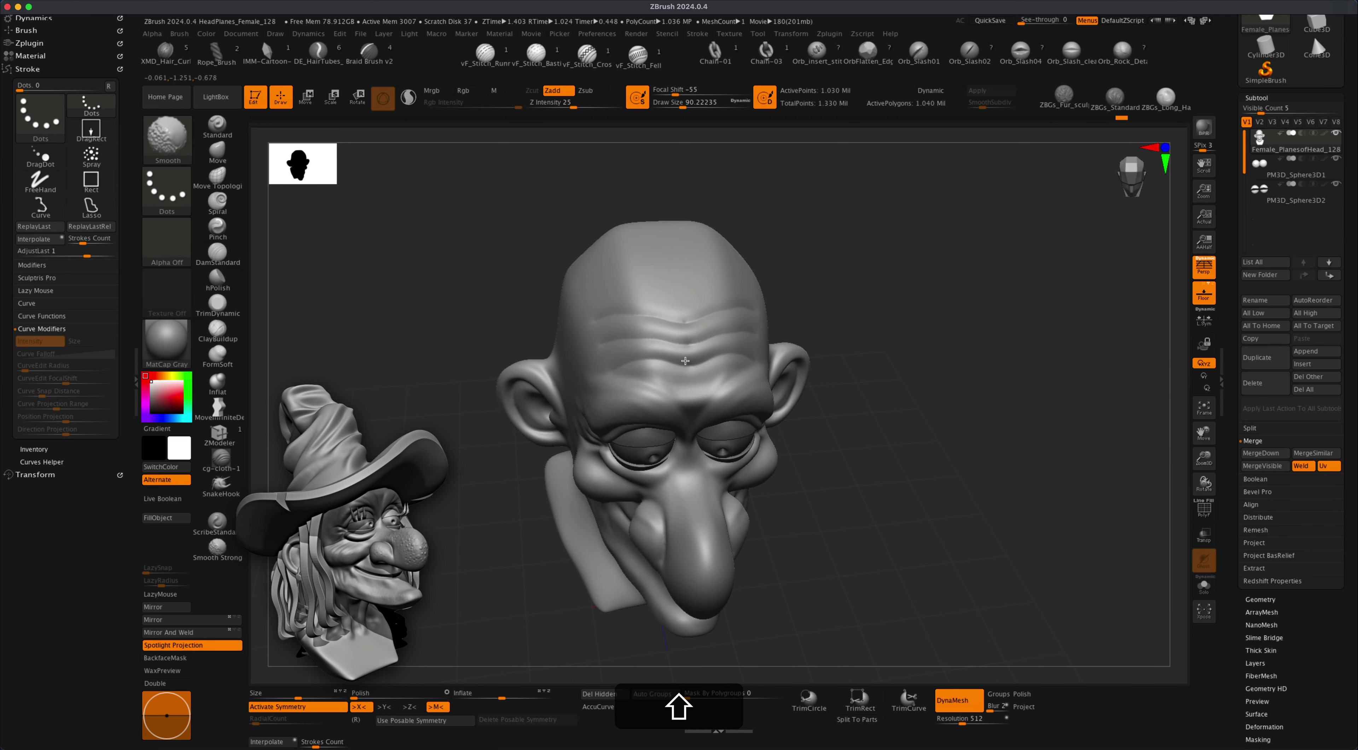
mouse_move(616, 346)
left_mouse_down("shift")
mouse_move(603, 325)
mouse_move(605, 376)
left_mouse_up("shift")
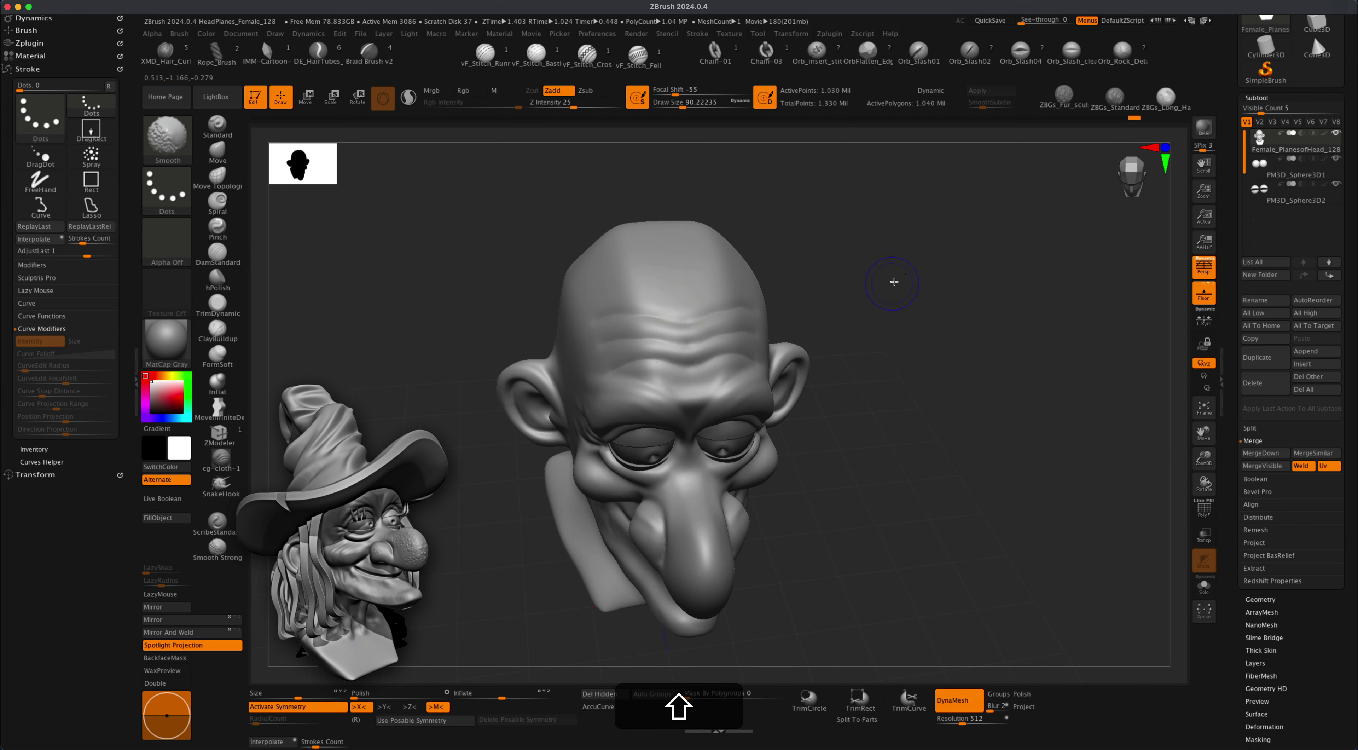
left_click_drag(894, 282, 803, 294)
key("alt")
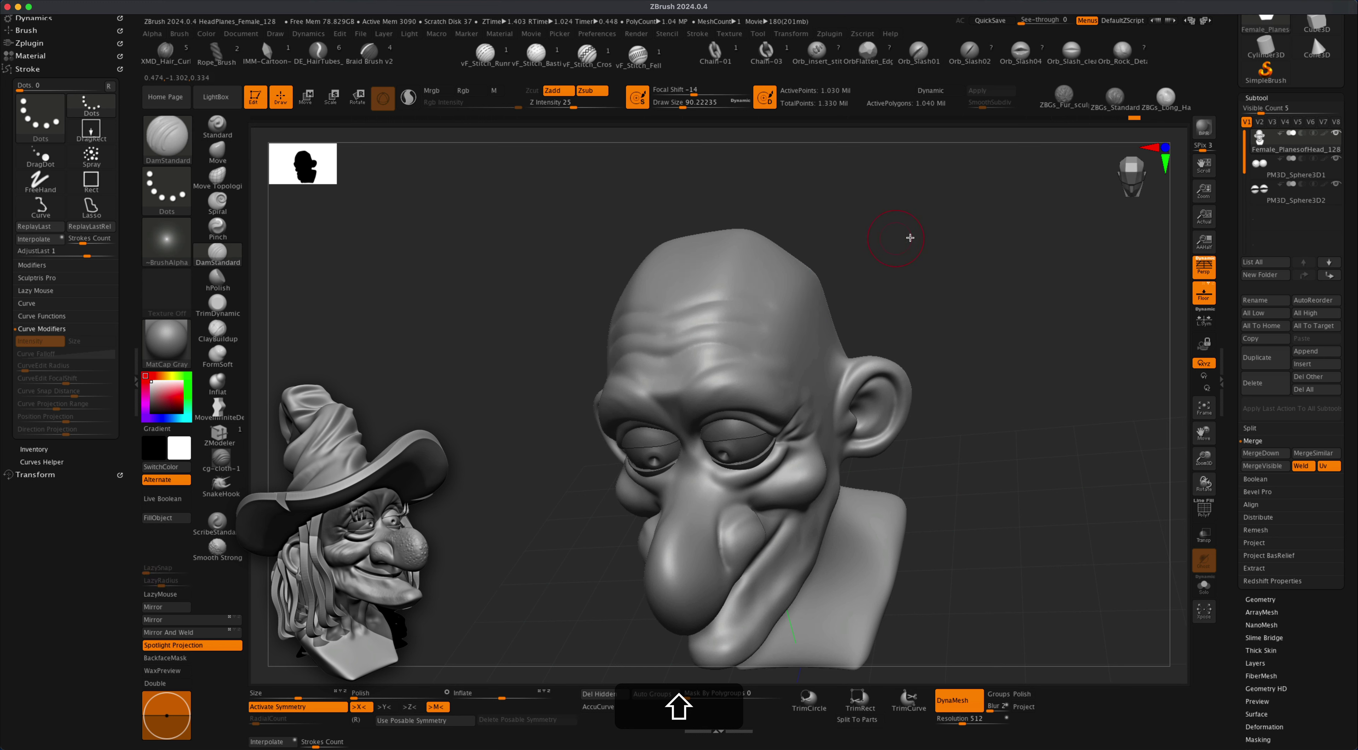
left_click_drag(910, 237, 909, 276, "shift")
Deepen the lip line and mouth corners with the DamStandard brush at a draw size of about 54, repeating the lip stroke.
left_click_drag(933, 453, 942, 410, "alt")
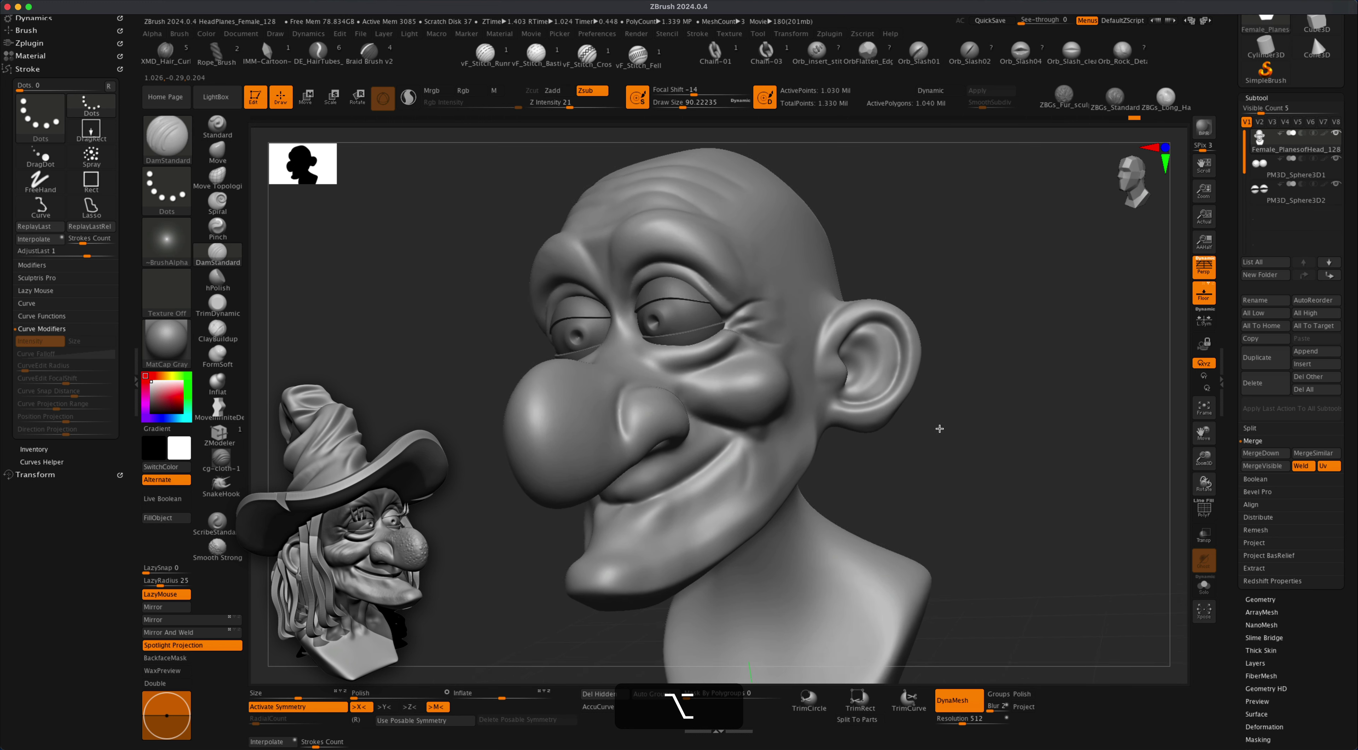
key("s")
left_click_drag(748, 447, 741, 444)
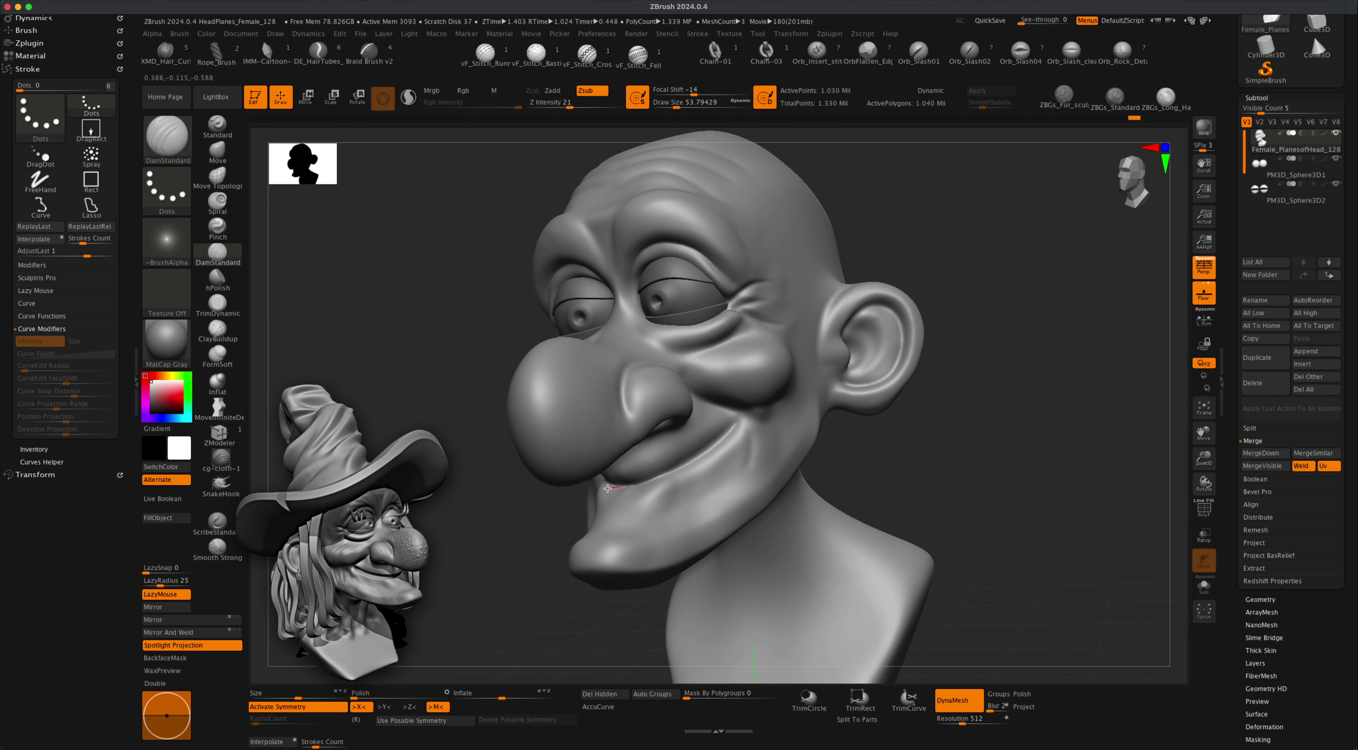
key("1")
key("1")
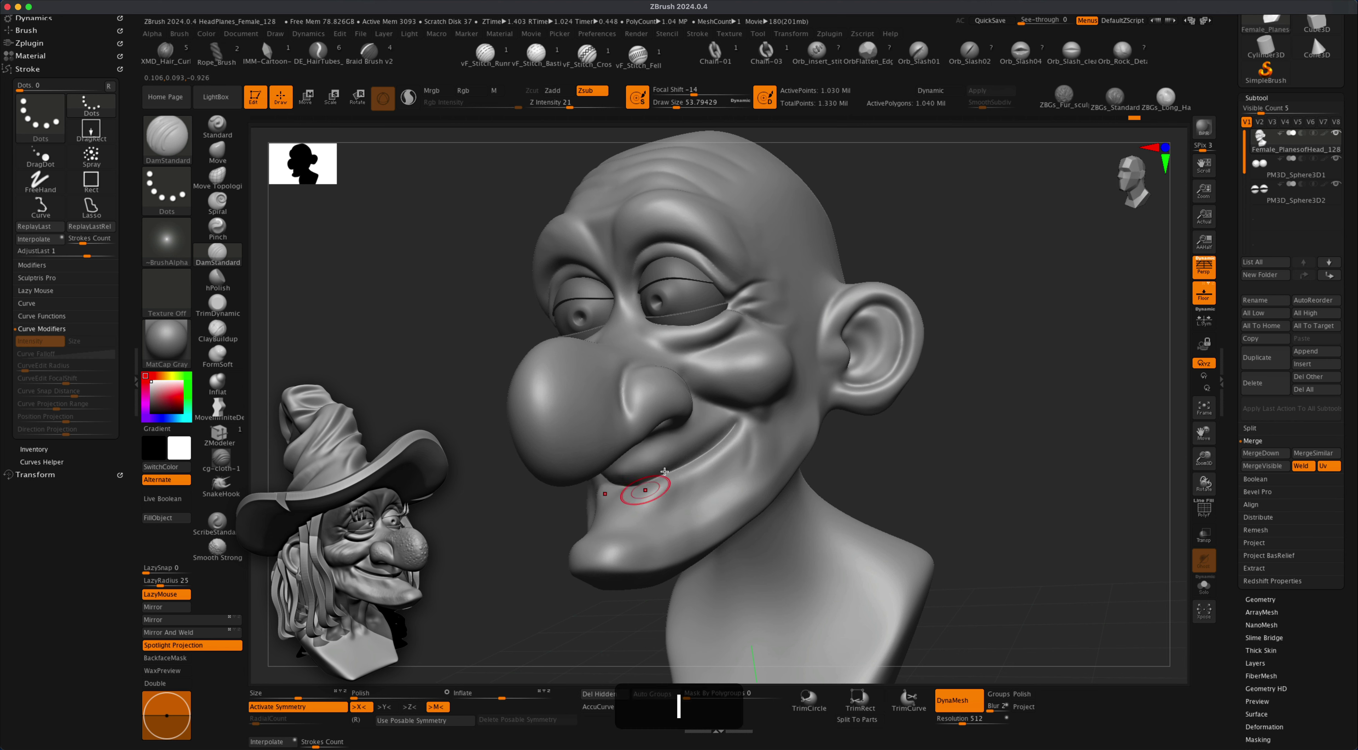
left_click_drag(978, 435, 955, 428, "alt")
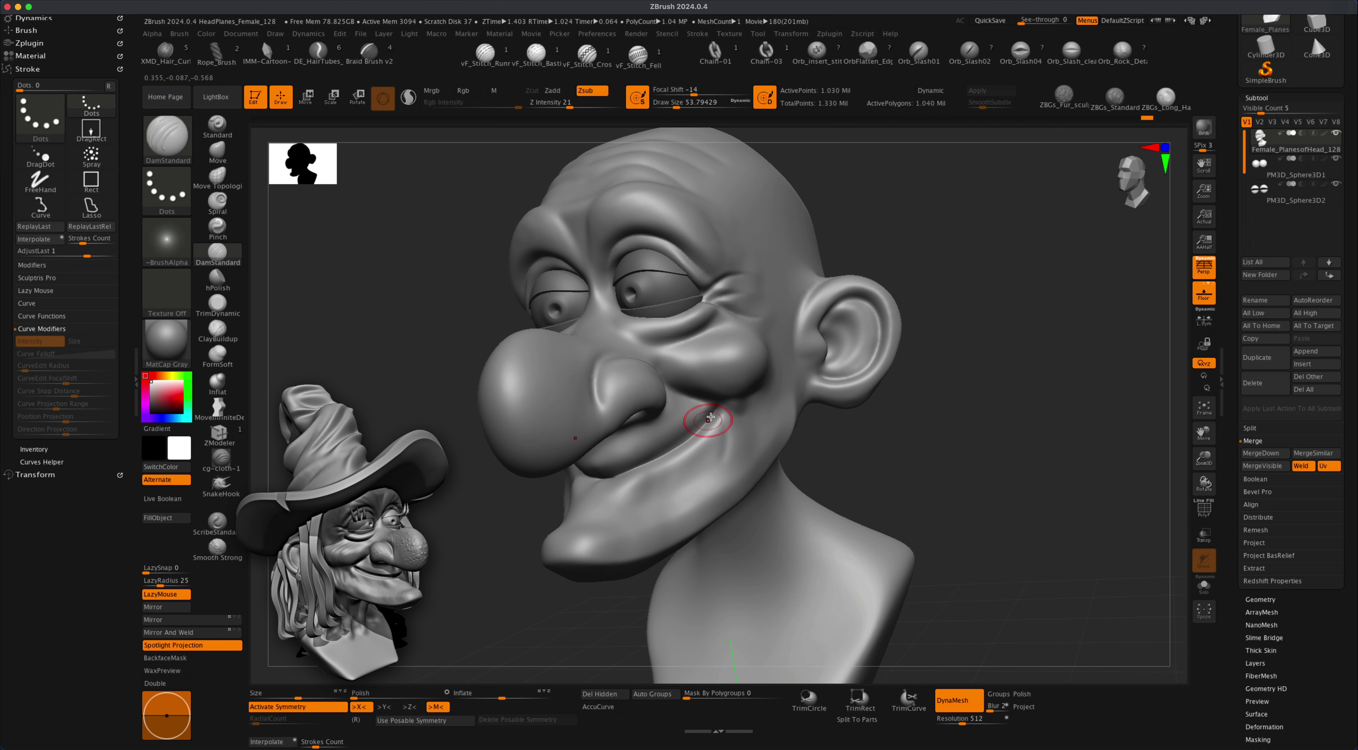
mouse_move(890, 415)
left_mouse_down("alt")
mouse_move(900, 434)
mouse_move(861, 443)
left_mouse_up("alt")
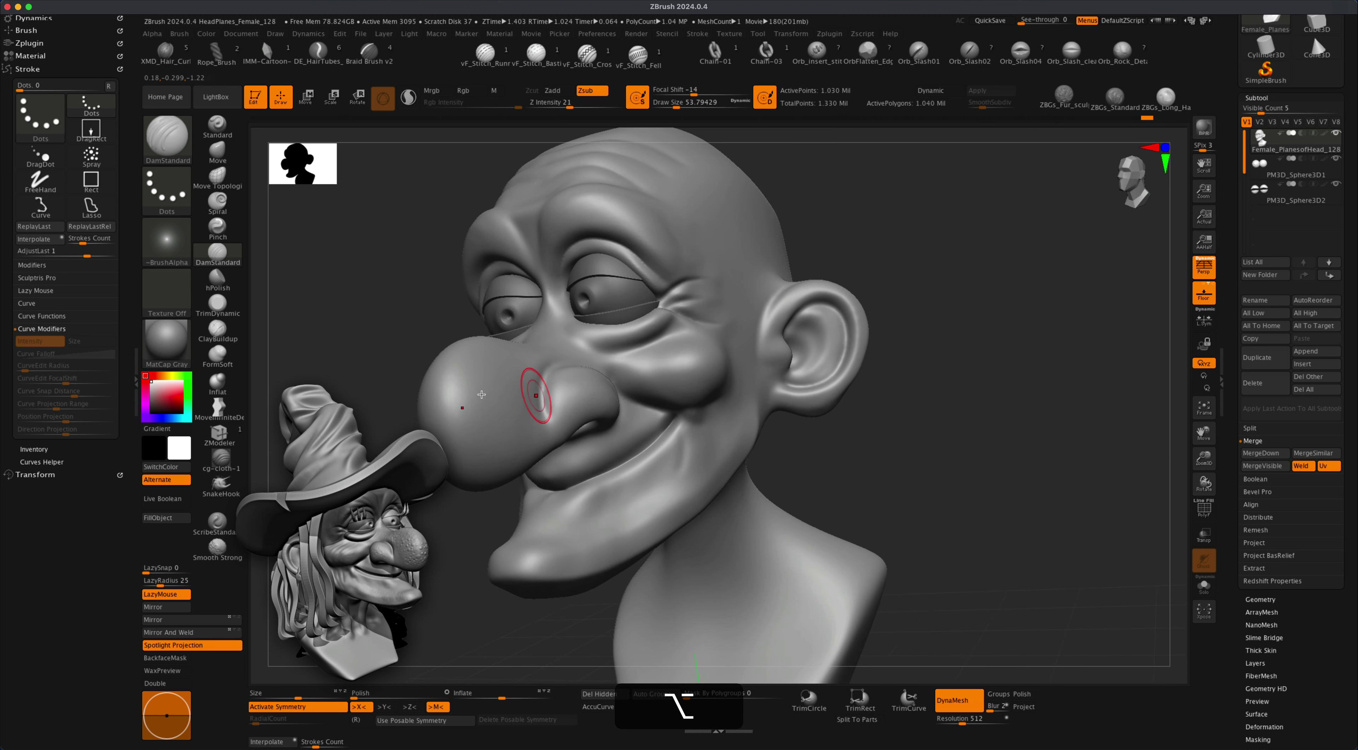
Puff up the cheek fold and the flesh at the mouth corners with the Inflat brush at draw sizes of about 59 and 46.
left_click(218, 383)
key("s")
left_click_drag(341, 458, 336, 458)
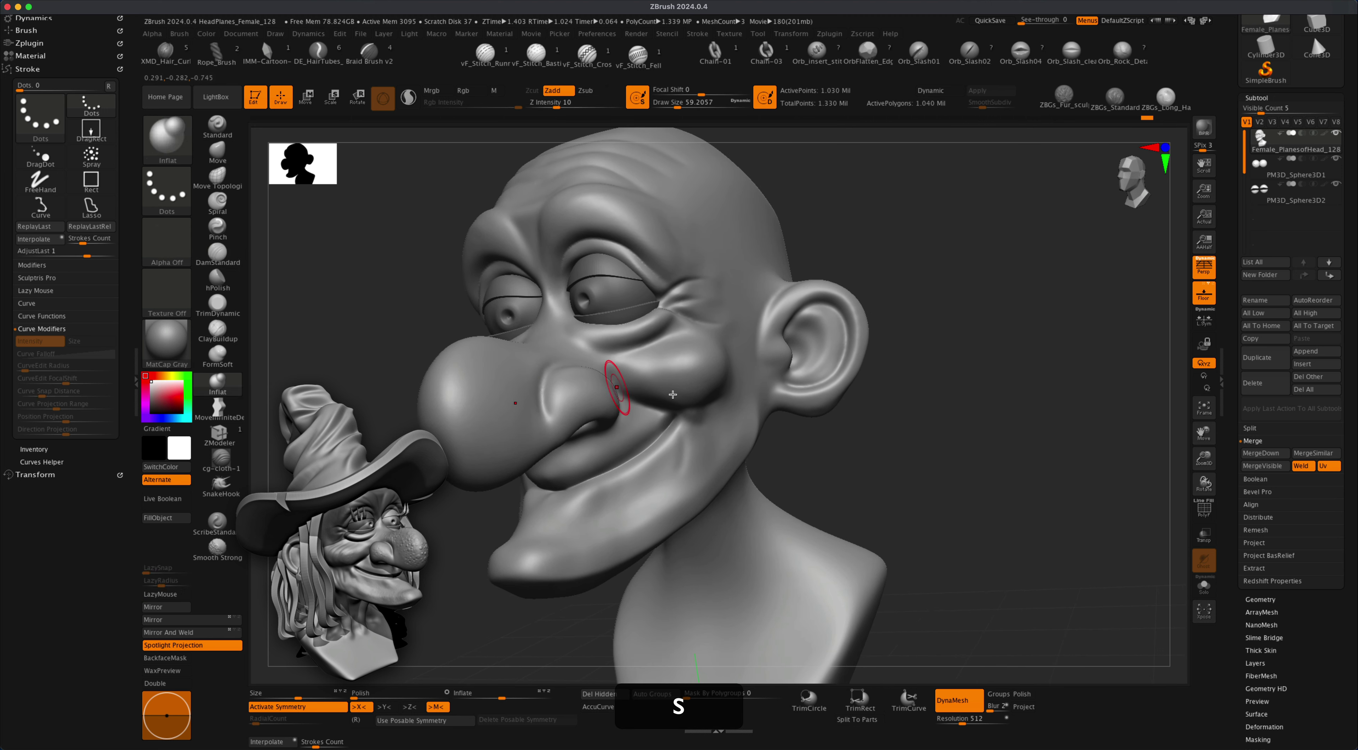
left_click_drag(885, 407, 828, 437, "alt")
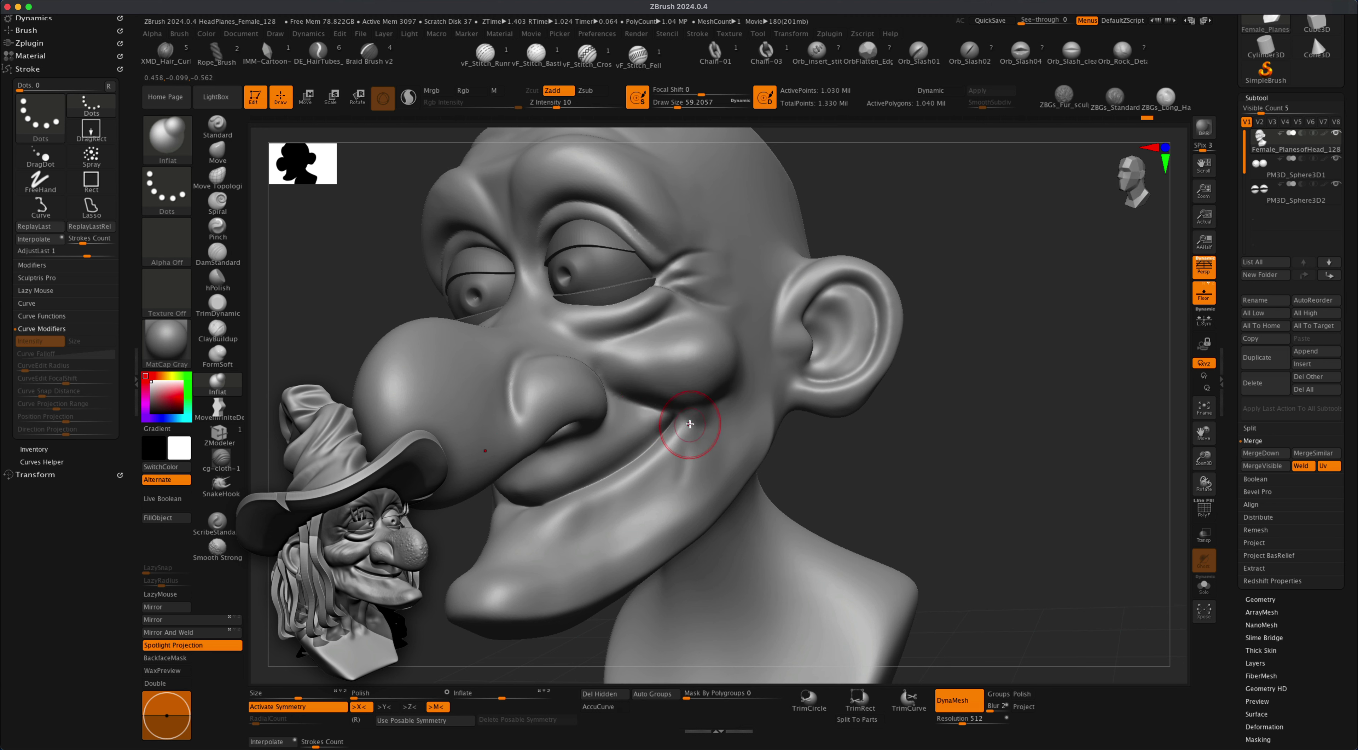
key("s")
left_click_drag(701, 429, 687, 424)
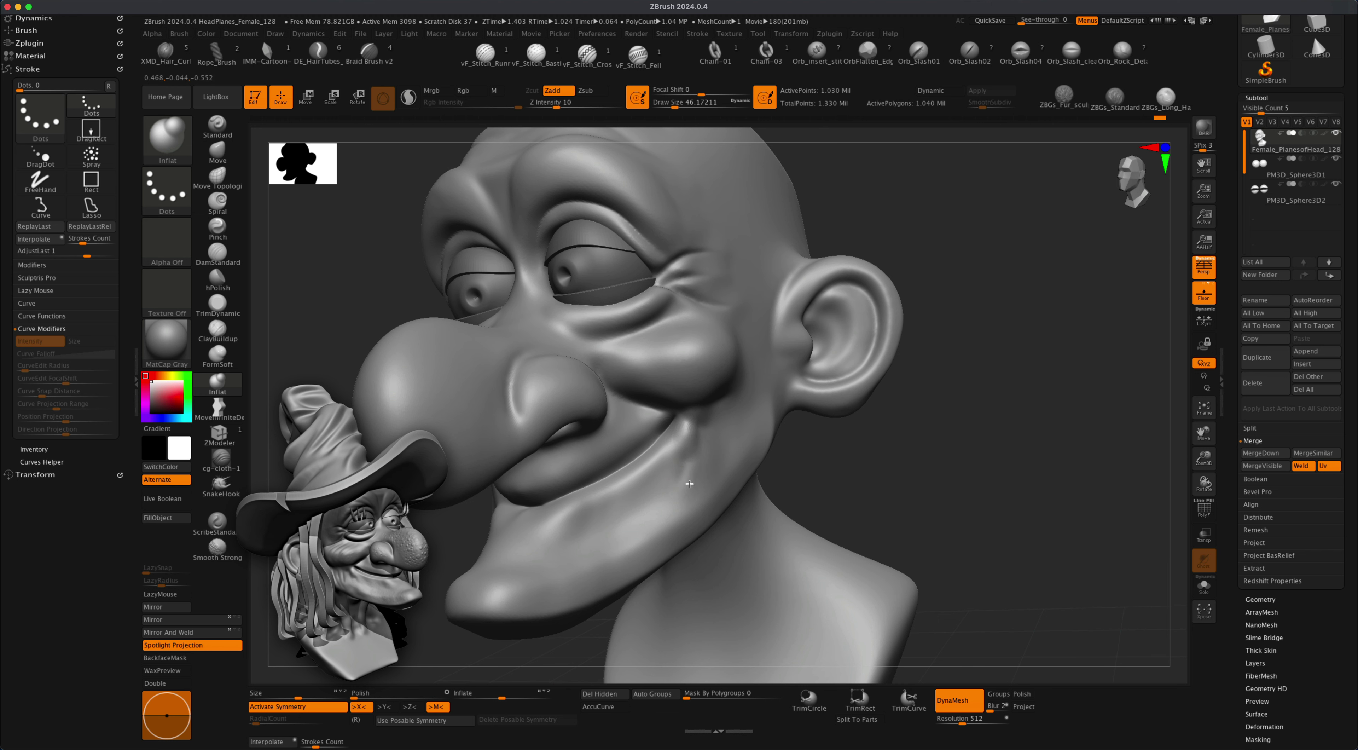
Inflate the lower cheek beside the mouth corner with a draw size of about 87 and smooth the area towards the jaw.
key("s")
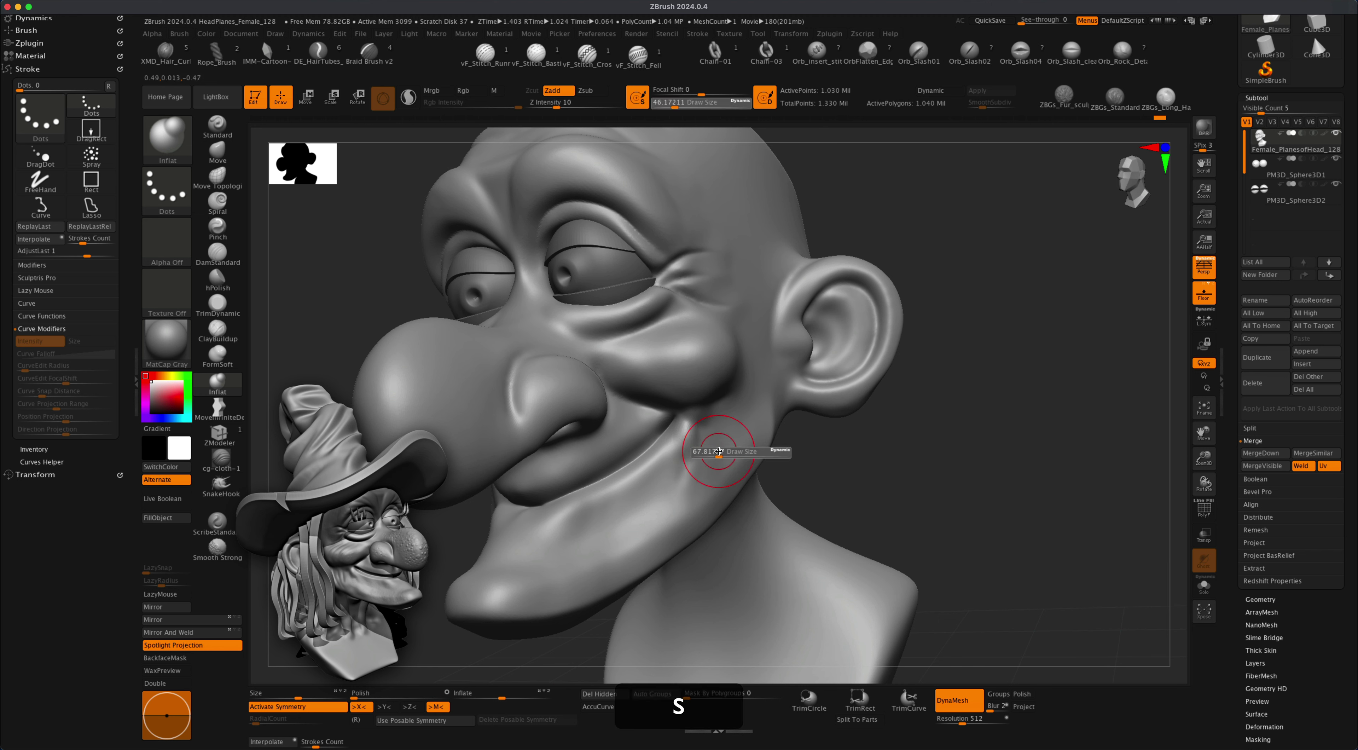
left_click_drag(717, 439, 735, 439)
key("super+z")
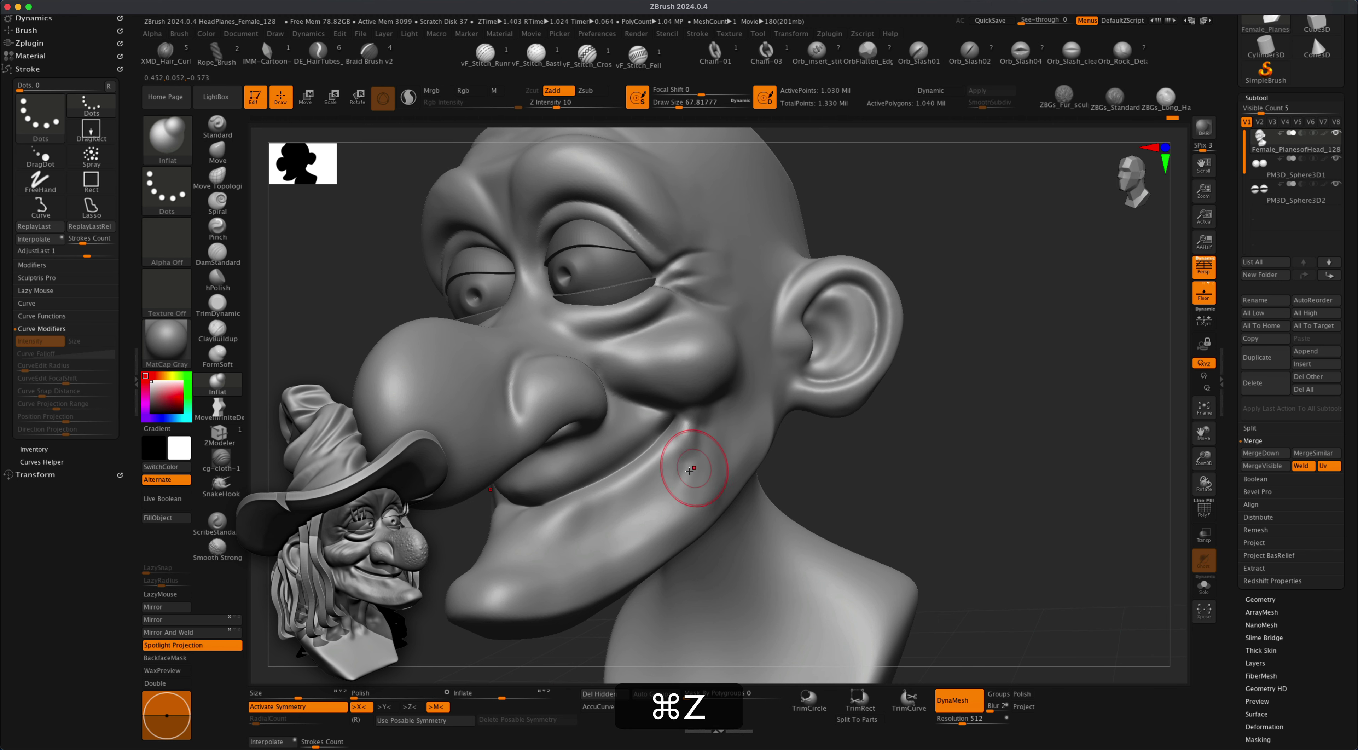
key("super+s")
key("s")
key("s")
left_click_drag(681, 483, 690, 483)
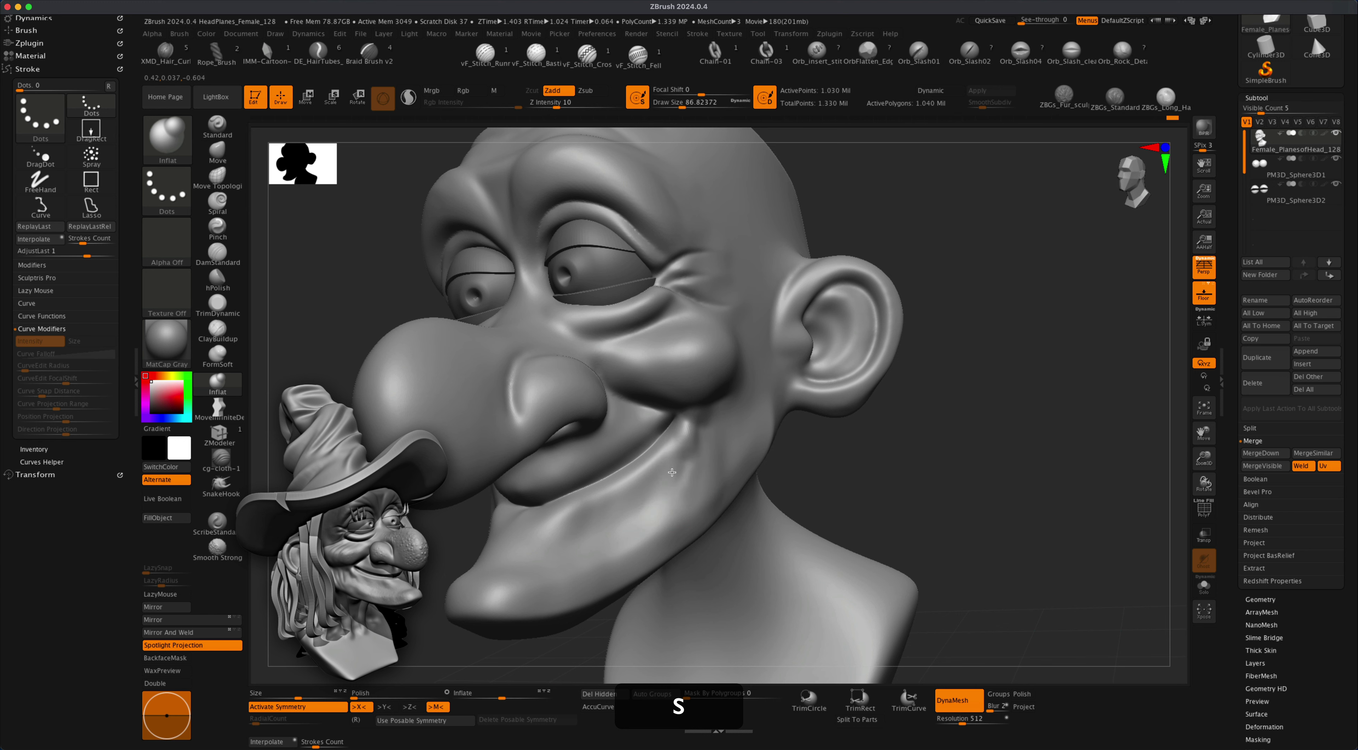
left_click_drag(741, 427, 743, 461, "shift")
right_click_drag(822, 464, 766, 479)
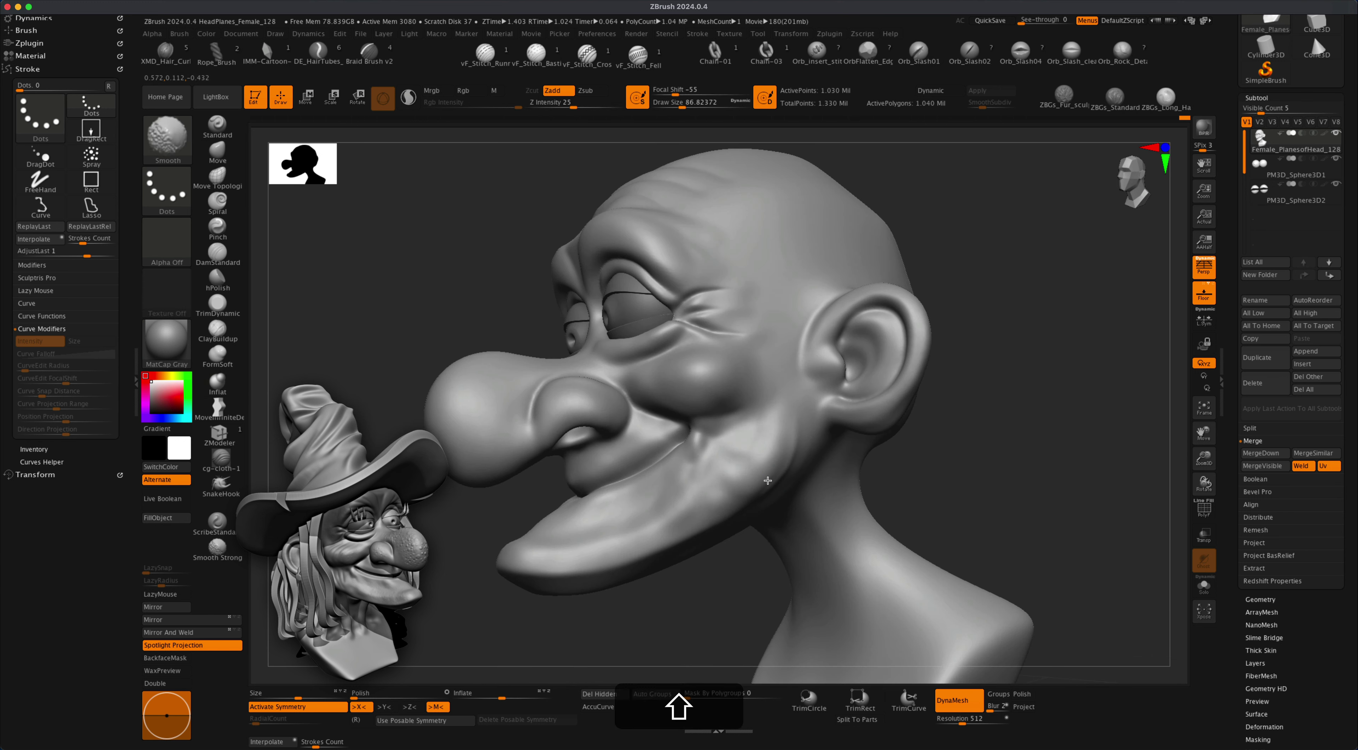
Hollow the temples with the Inflat brush in subtractive mode at a draw size of about 197.
key("s")
left_click_drag(757, 391, 767, 392)
right_click_drag(727, 406, 782, 312)
right_click_drag(901, 311, 966, 291)
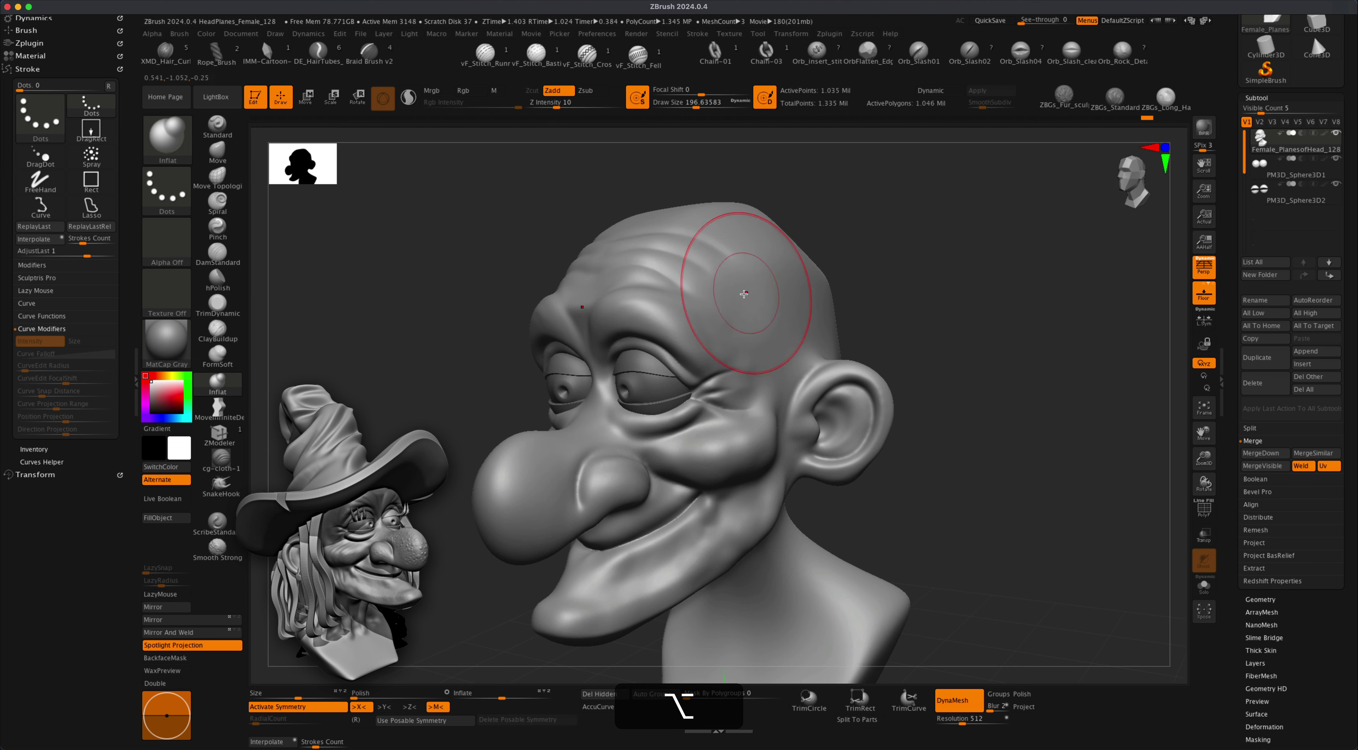
left_click_drag(706, 289, 781, 321, "alt")
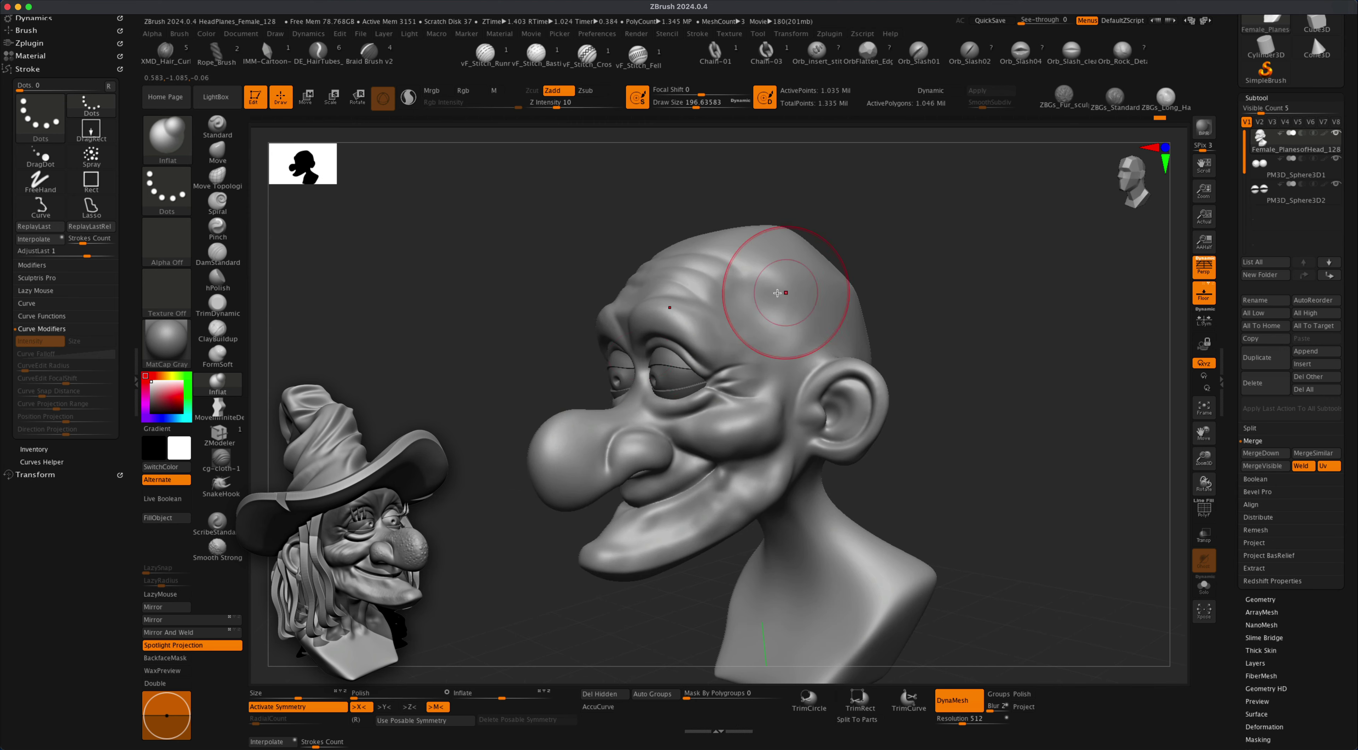
Carve folds into the cheeks beside the nose with the DamStandard brush at a draw size of about 54 and smooth them.
key("super+z")
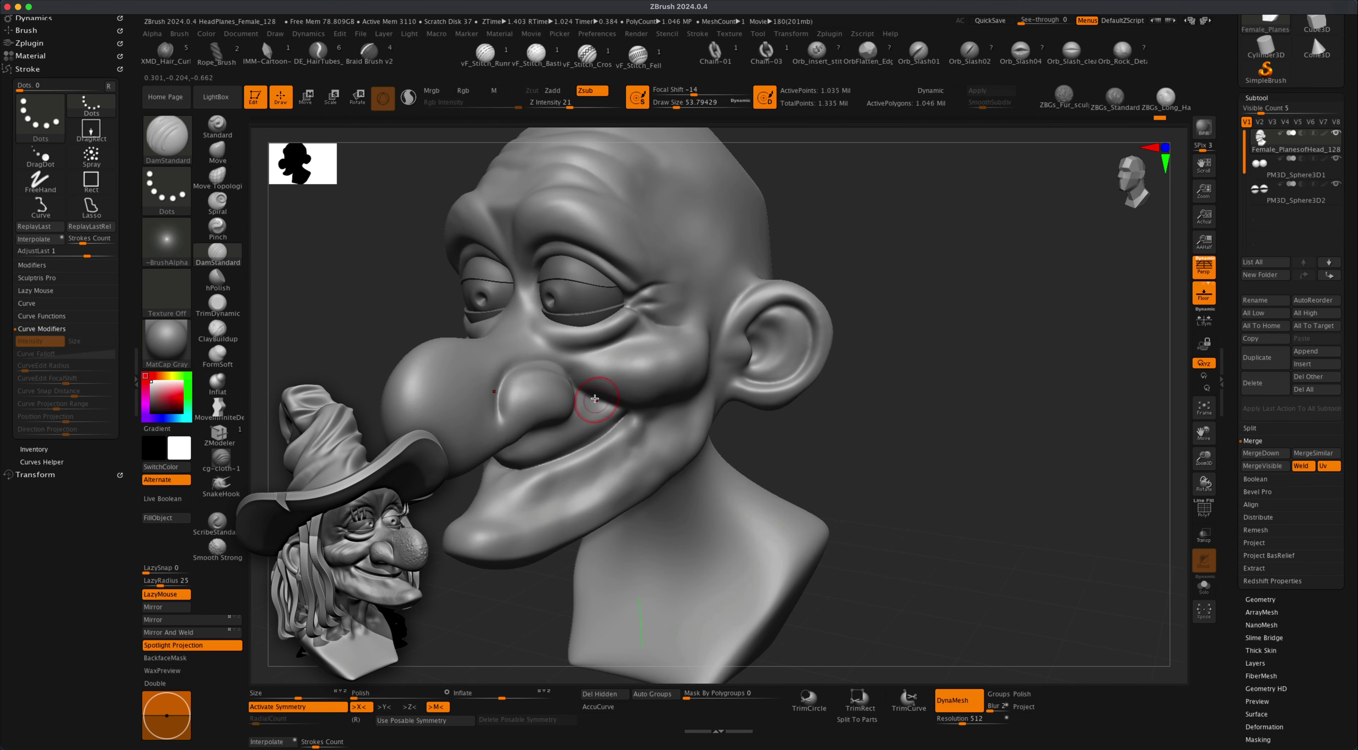
key("super+z")
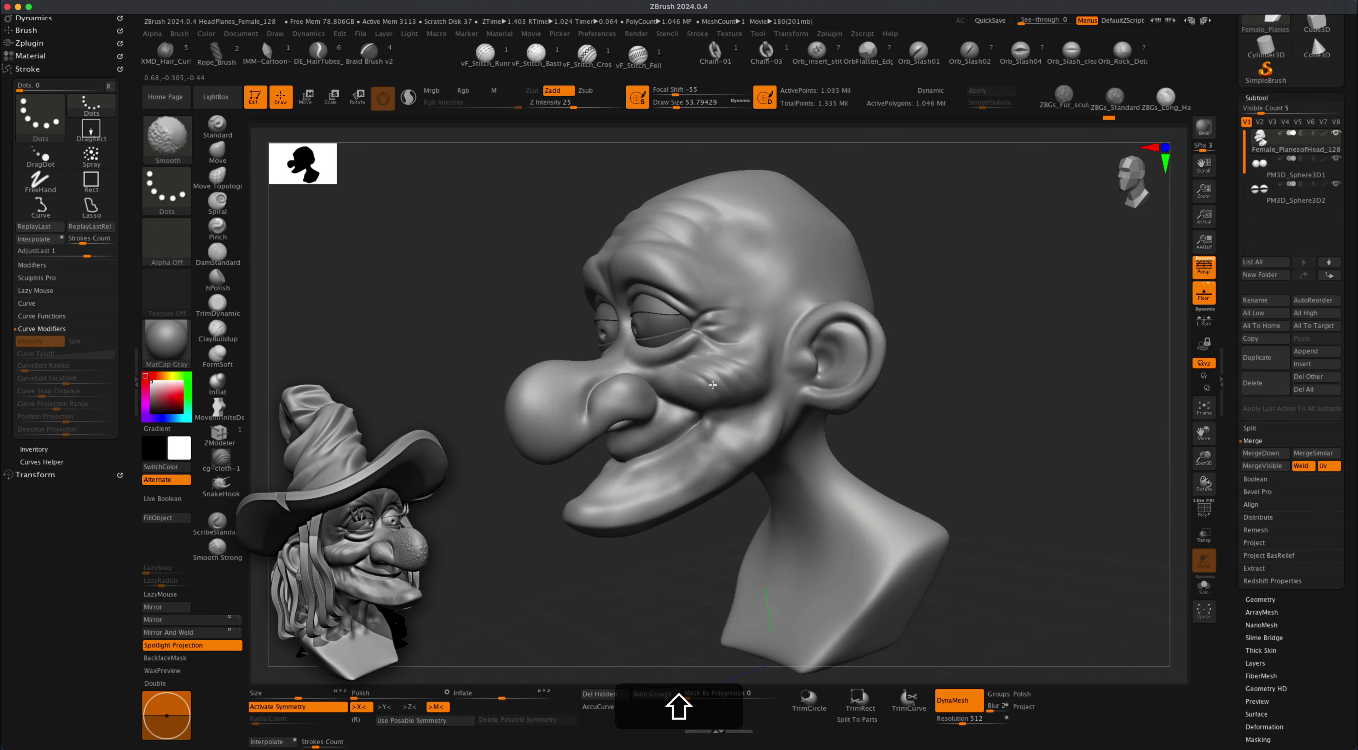
mouse_move(988, 355)
left_mouse_down("alt")
mouse_move(976, 412)
mouse_move(996, 405)
left_mouse_up("alt")
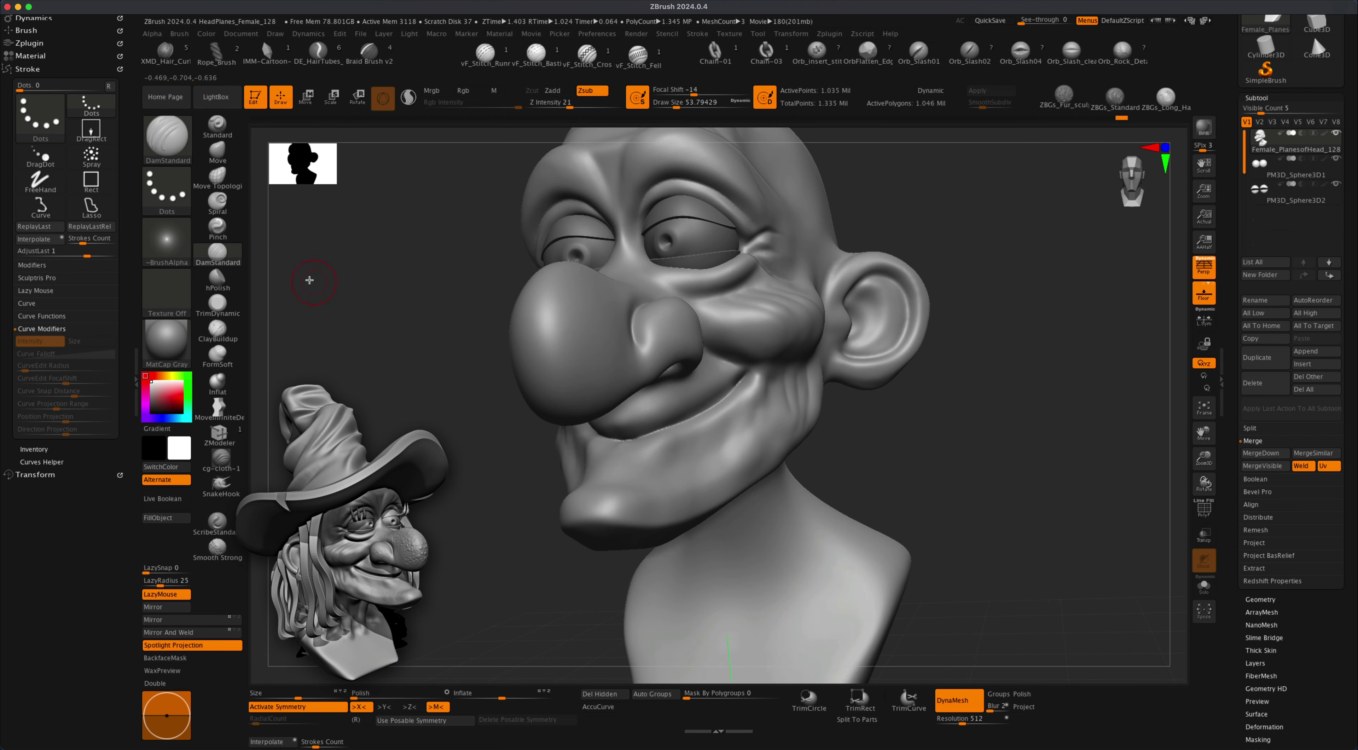
left_click_drag(897, 446, 883, 436)
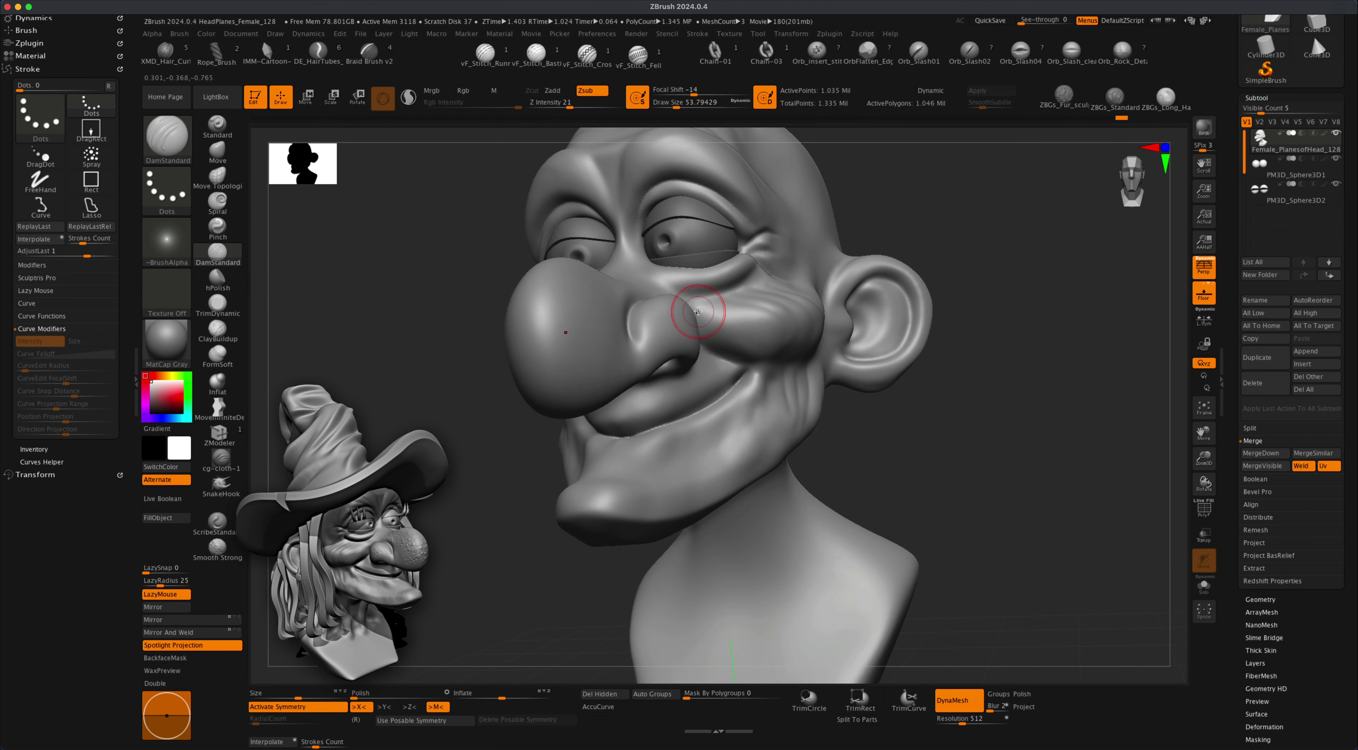
Raise the edge of the lips and mouth corner with the DamStandard brush in additive mode at a draw size of about 54.
left_click(560, 92)
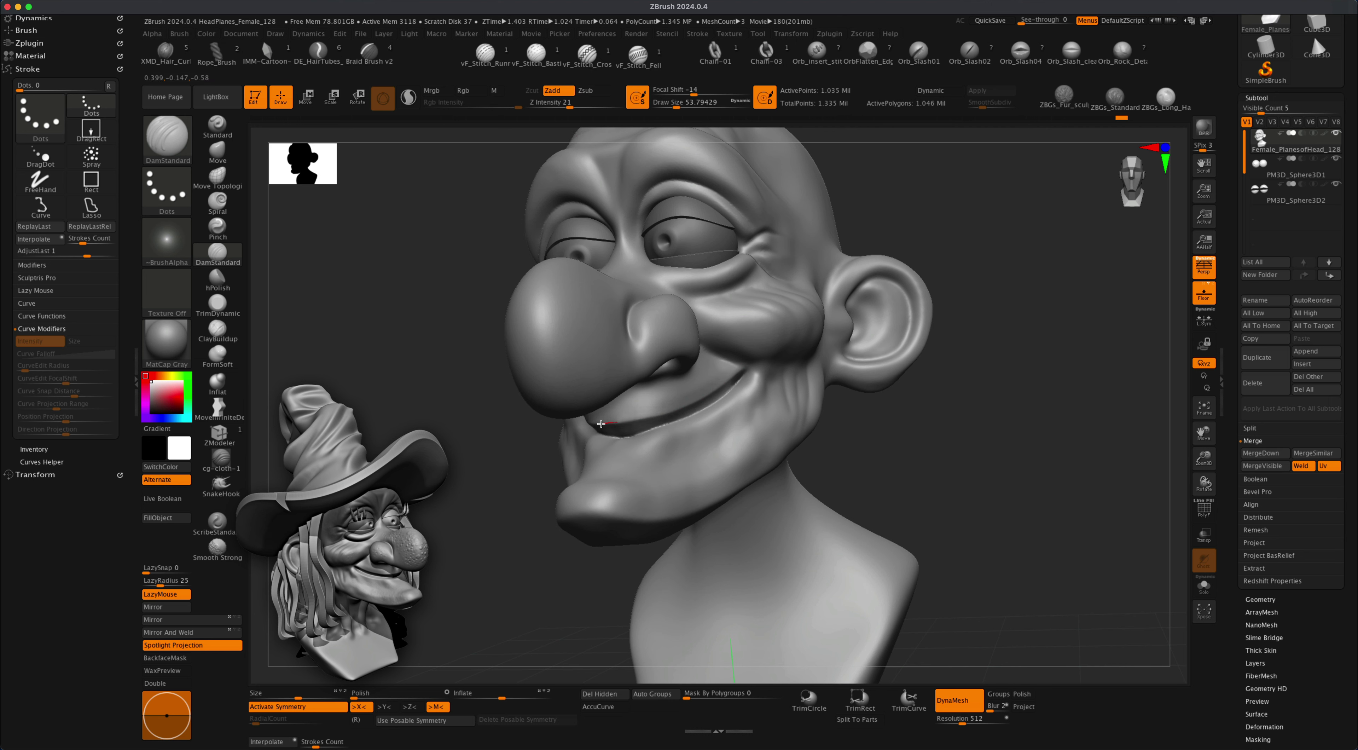
left_click_drag(845, 423, 839, 444)
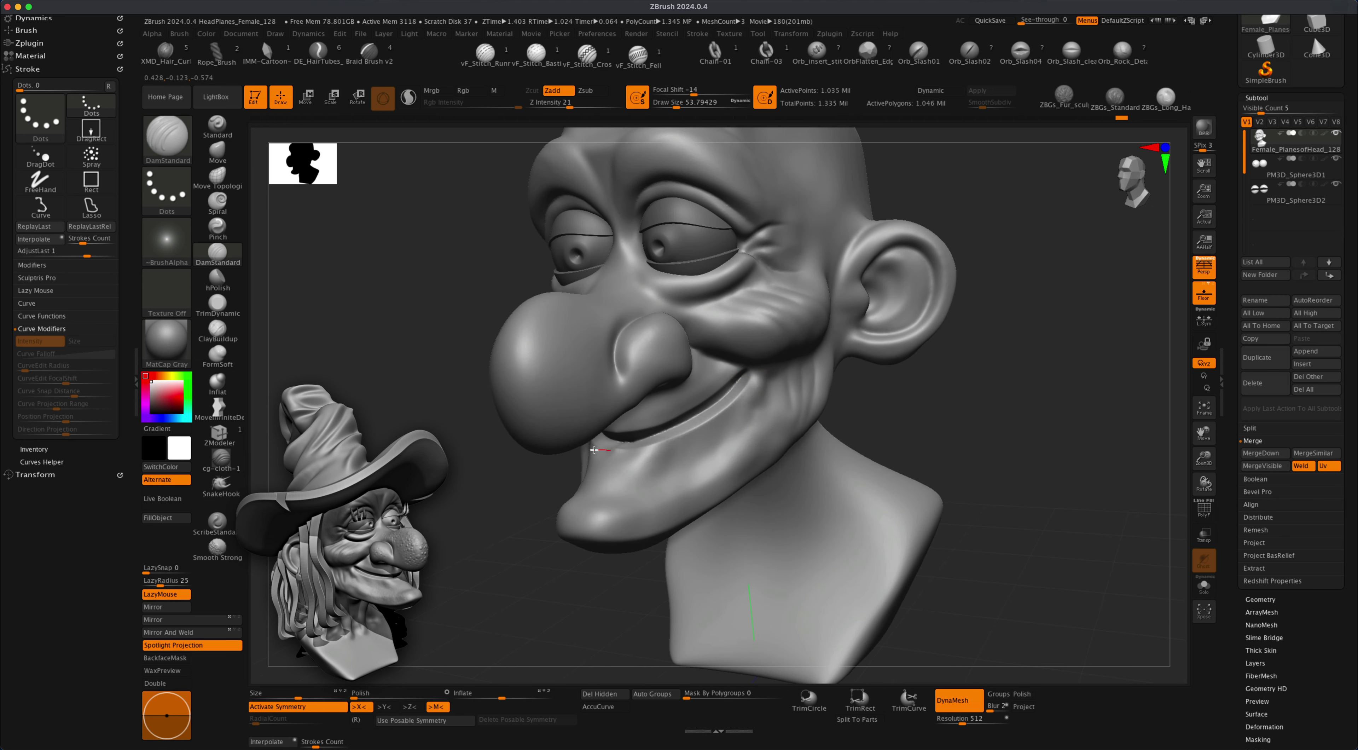
mouse_move(895, 385)
right_mouse_down()
mouse_move(909, 349)
mouse_move(931, 343)
mouse_move(883, 382)
right_mouse_up()
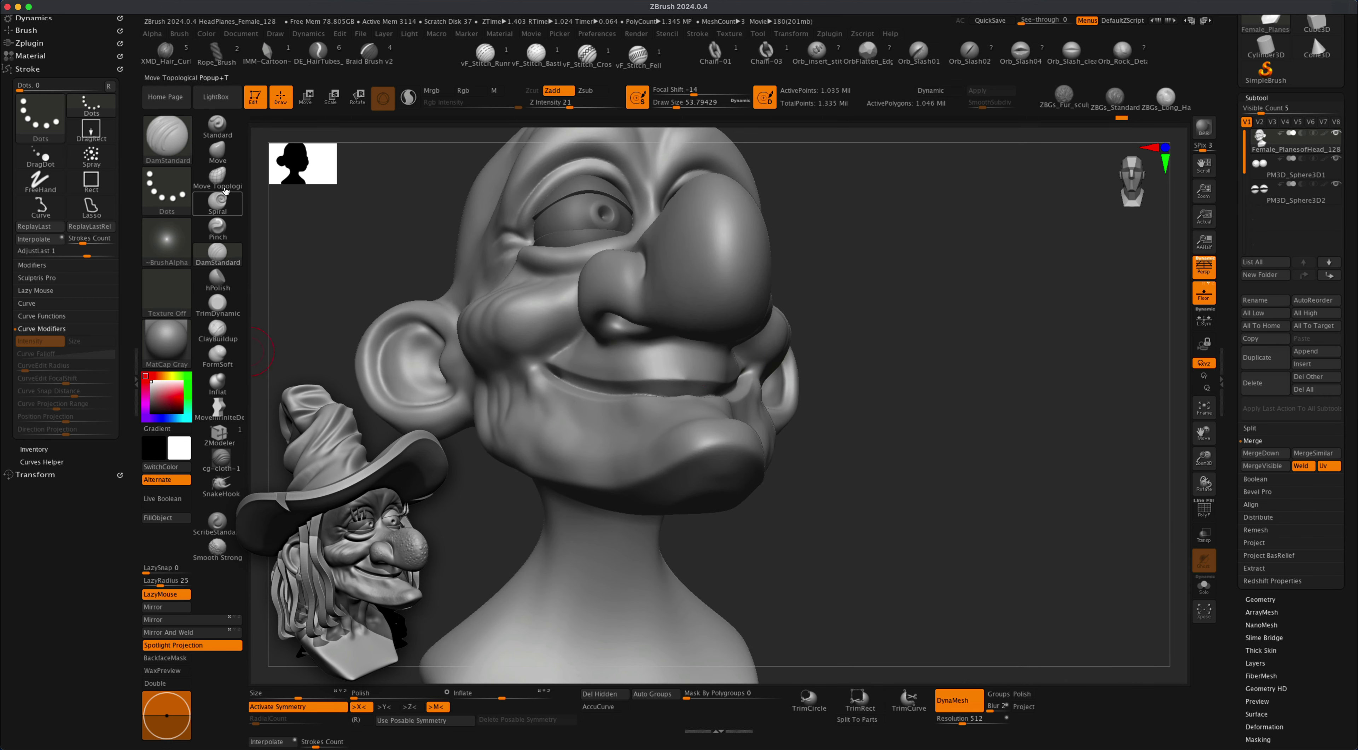
Hollow the area between the nose and upper lip with the Inflat brush in subtractive mode at a draw size of about 56.
left_click(217, 382)
key("s")
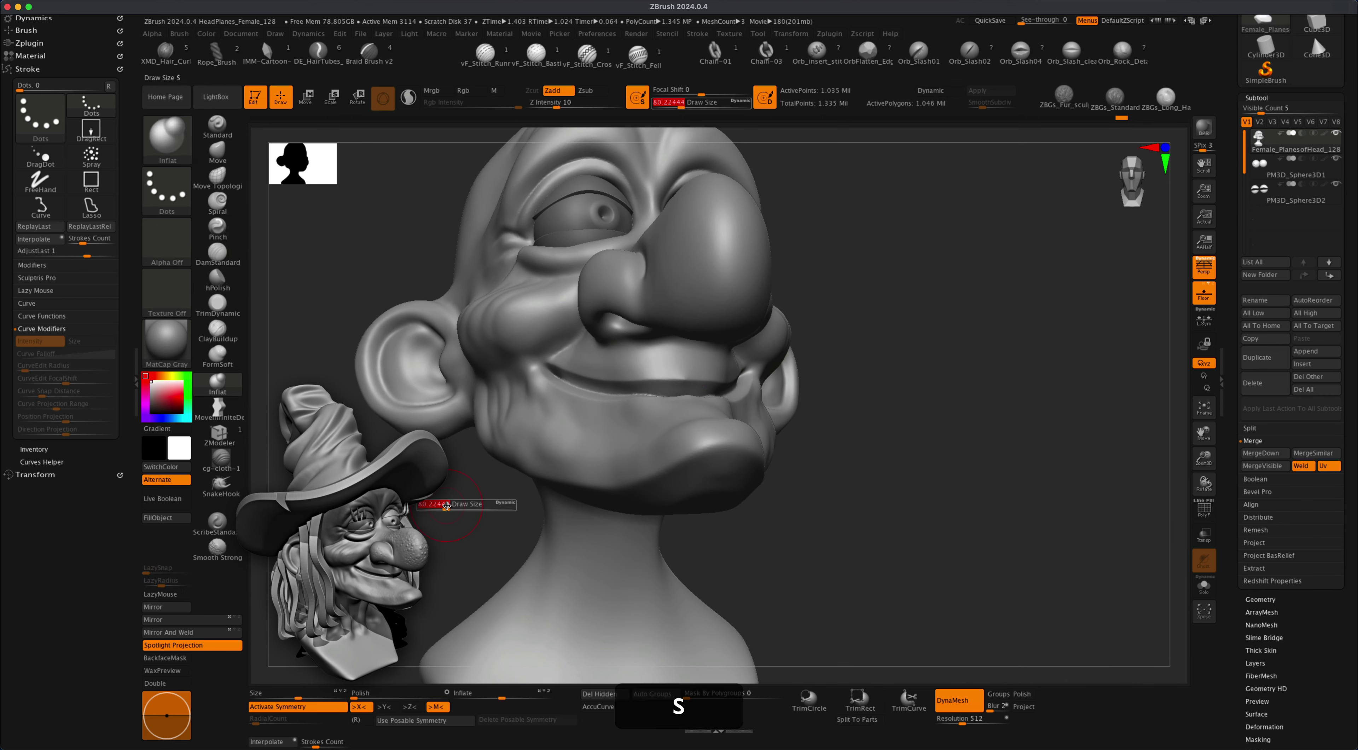
left_click(586, 92)
key("s")
left_click_drag(917, 303, 920, 304)
left_click_drag(894, 348, 771, 342)
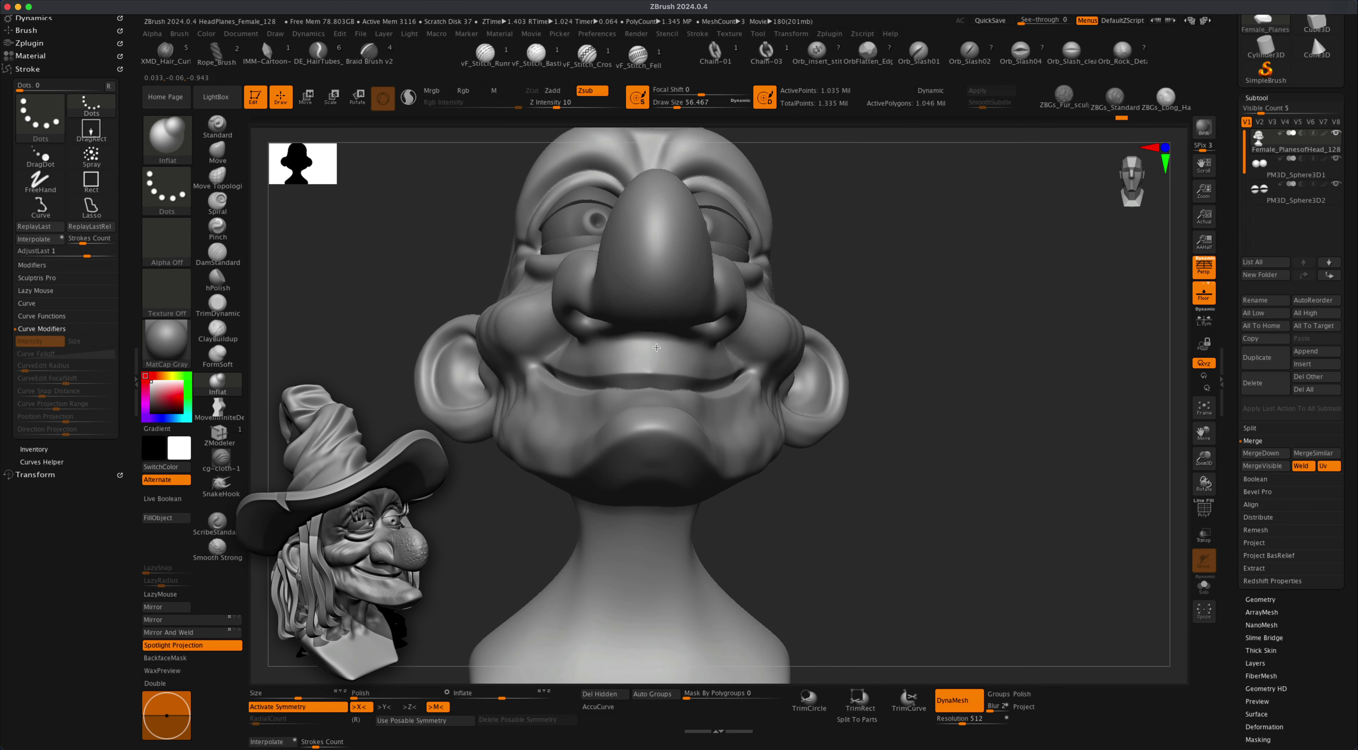
mouse_move(859, 291)
left_mouse_down()
mouse_move(961, 273)
mouse_move(930, 297)
mouse_move(932, 344)
mouse_move(976, 337)
mouse_move(933, 345)
mouse_move(964, 352)
left_mouse_up()
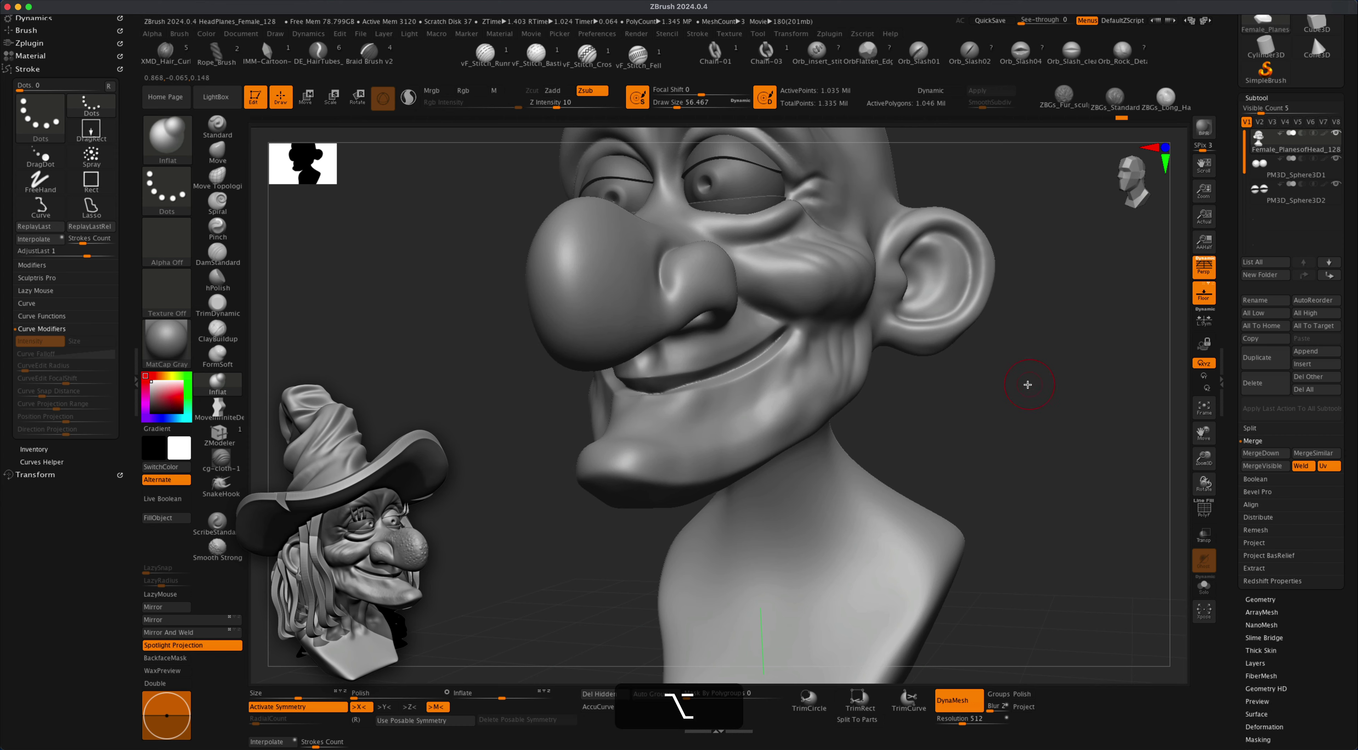
mouse_move(1027, 385)
left_mouse_down("alt")
mouse_move(994, 327)
mouse_move(977, 389)
mouse_move(976, 365)
mouse_move(968, 388)
mouse_move(965, 370)
mouse_move(980, 423)
left_mouse_up("alt")
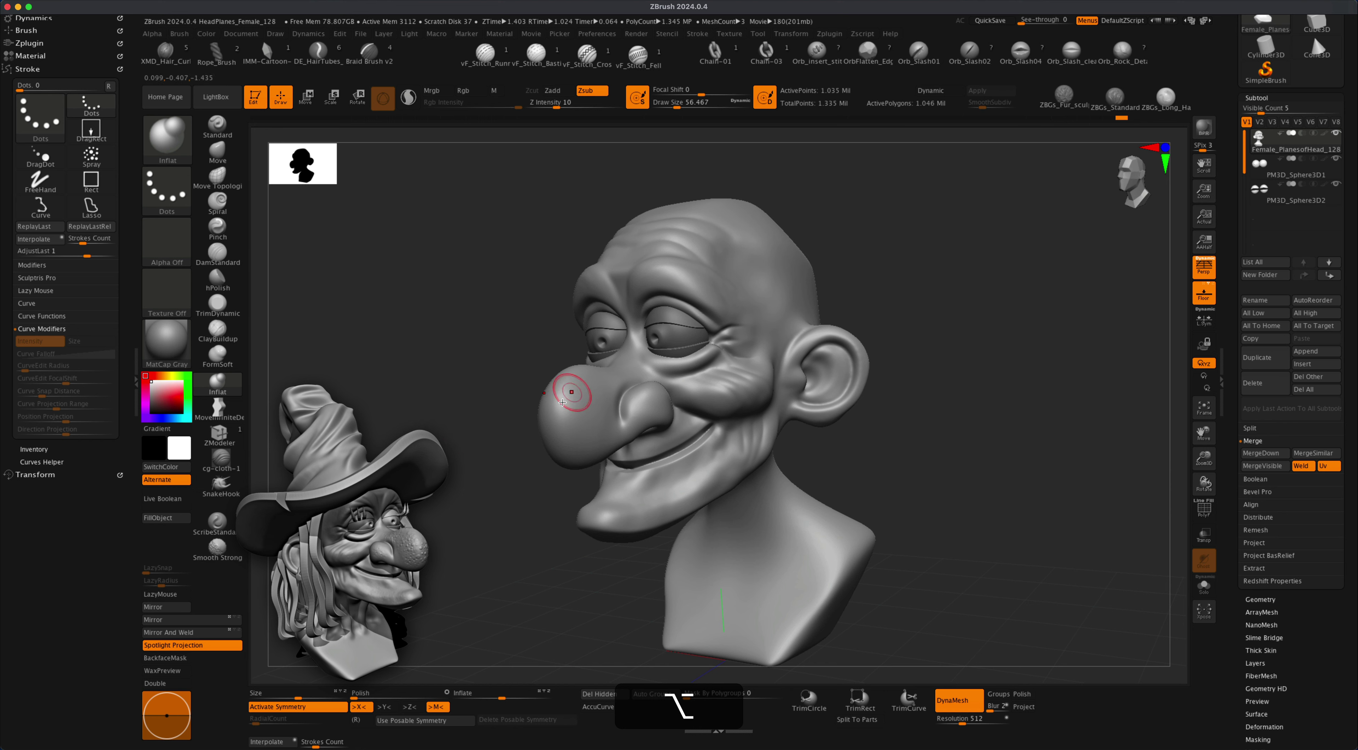
mouse_move(523, 431)
left_mouse_down("alt")
mouse_move(521, 419)
mouse_move(478, 428)
mouse_move(463, 402)
left_mouse_up("alt")
Set up the Standard brush with the DragRect stroke, Alpha 23 and a draw size of about 104.
left_click(217, 126)
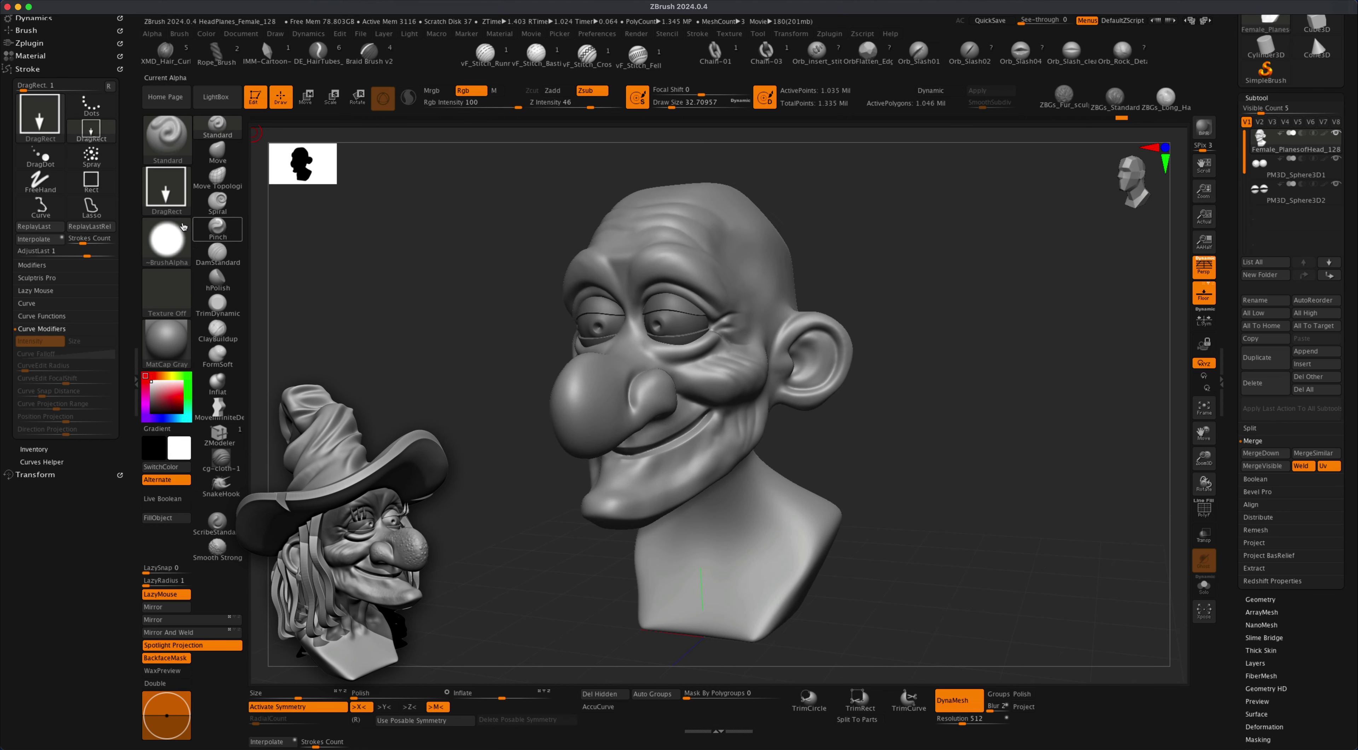
left_click(171, 199)
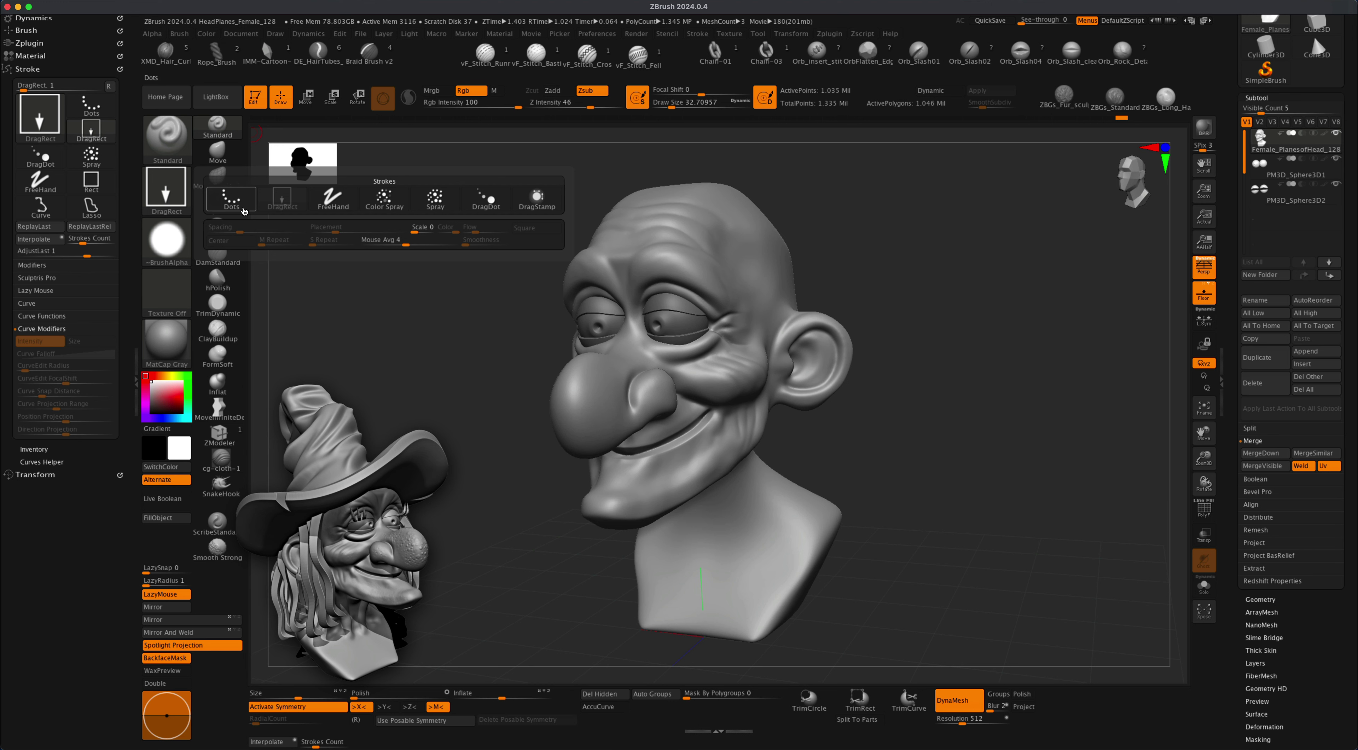
left_click(167, 240)
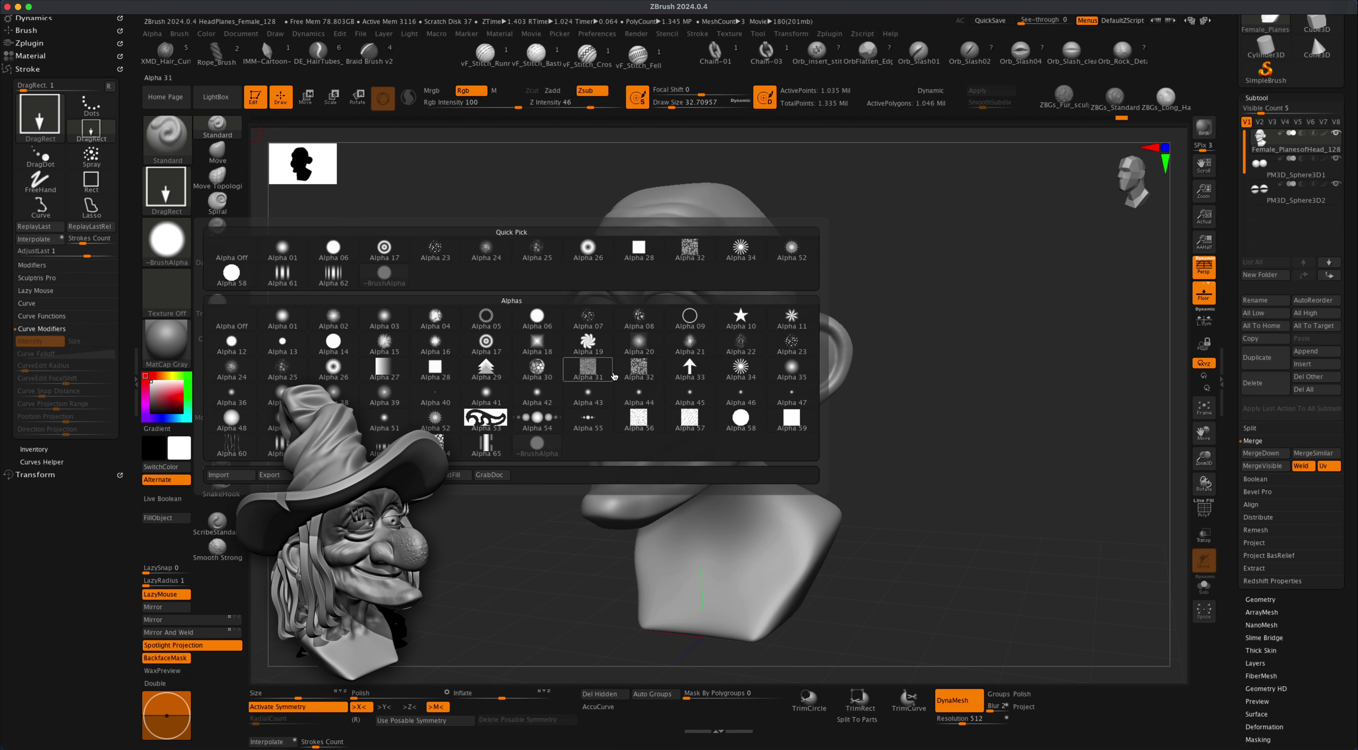
mouse_move(789, 352)
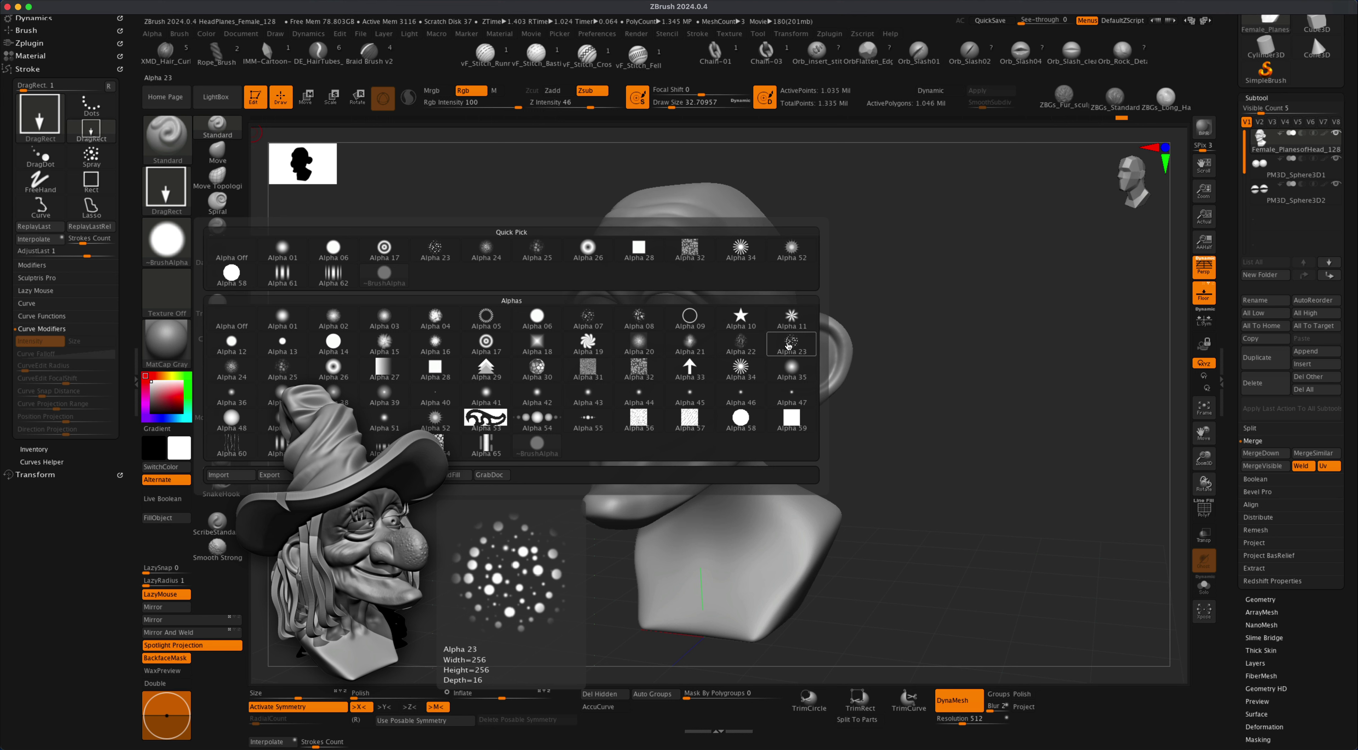
left_click(788, 345)
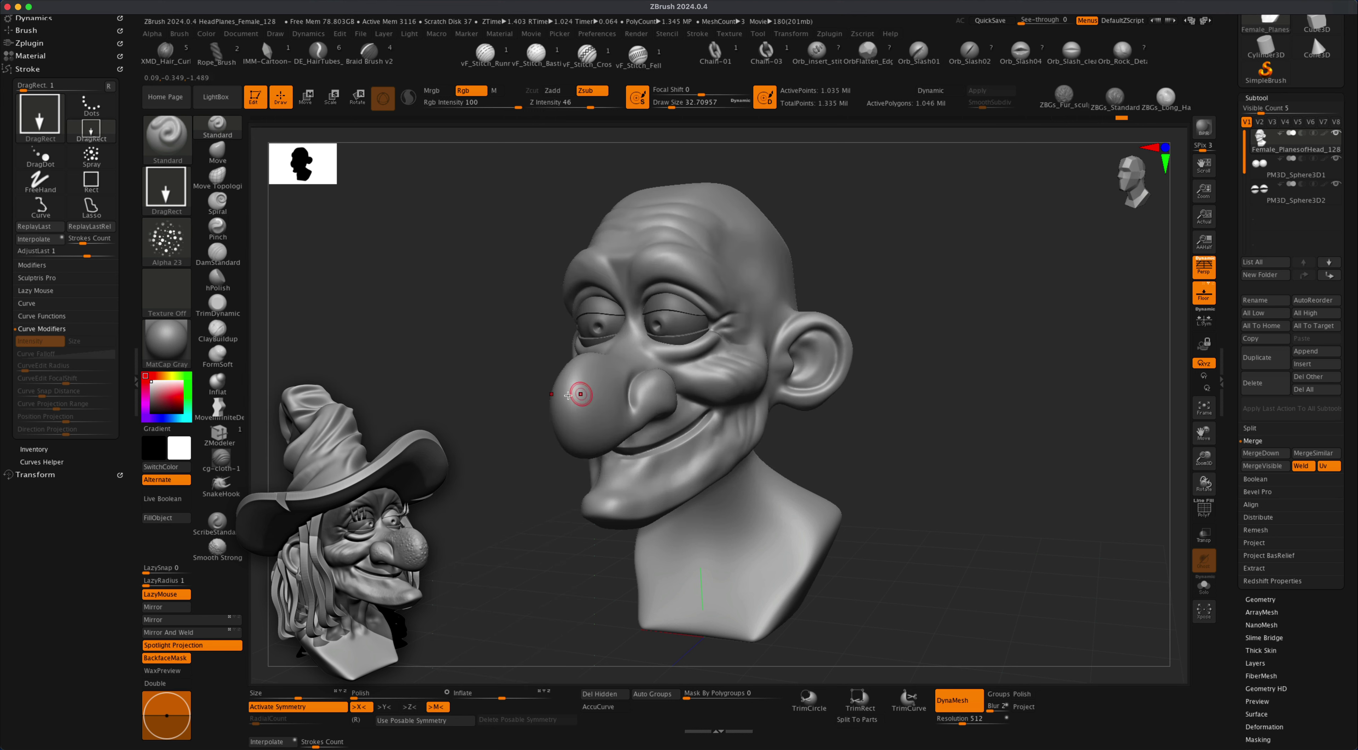
key("s")
left_click_drag(500, 377, 494, 363)
key("s")
Try stamping skin texture on the nose at Z Intensity 4 and 9, undoing the trial stamps.
left_click_drag(584, 394, 609, 404)
key("super+z")
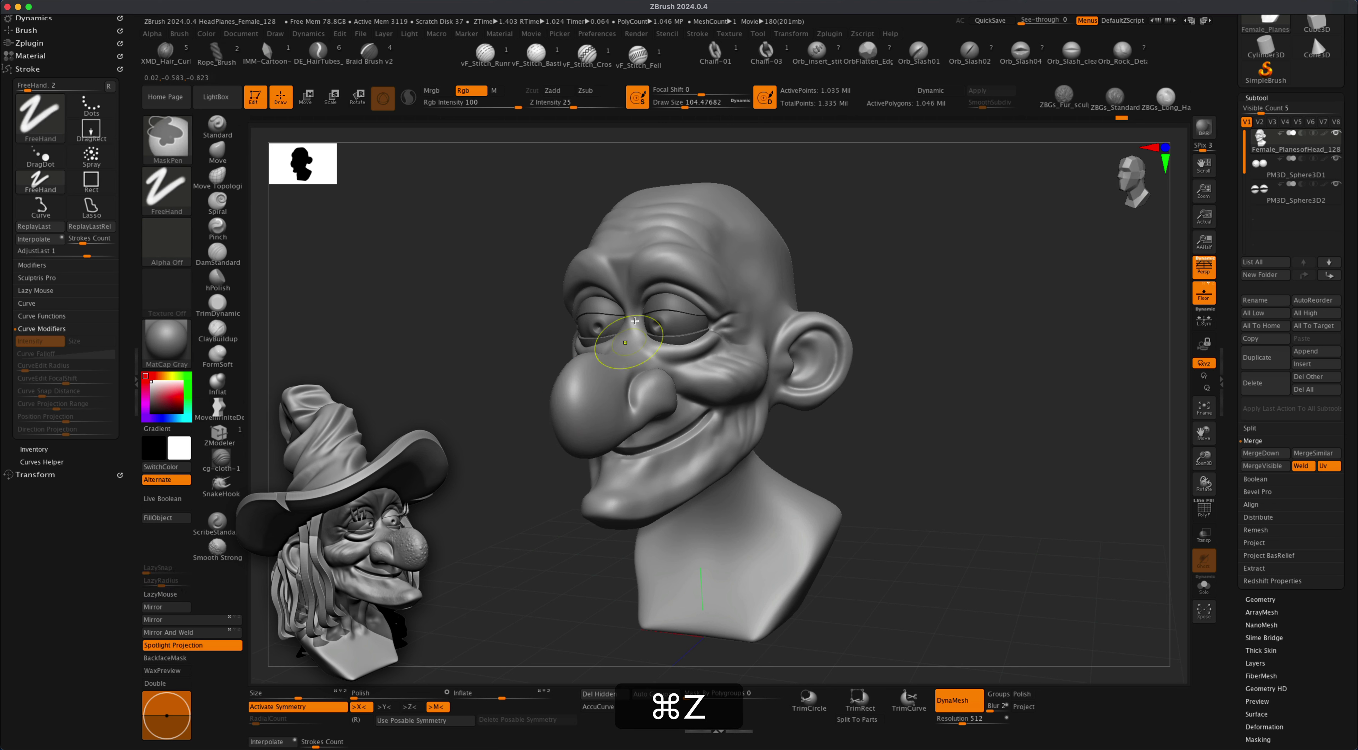
left_click_drag(595, 103, 578, 110)
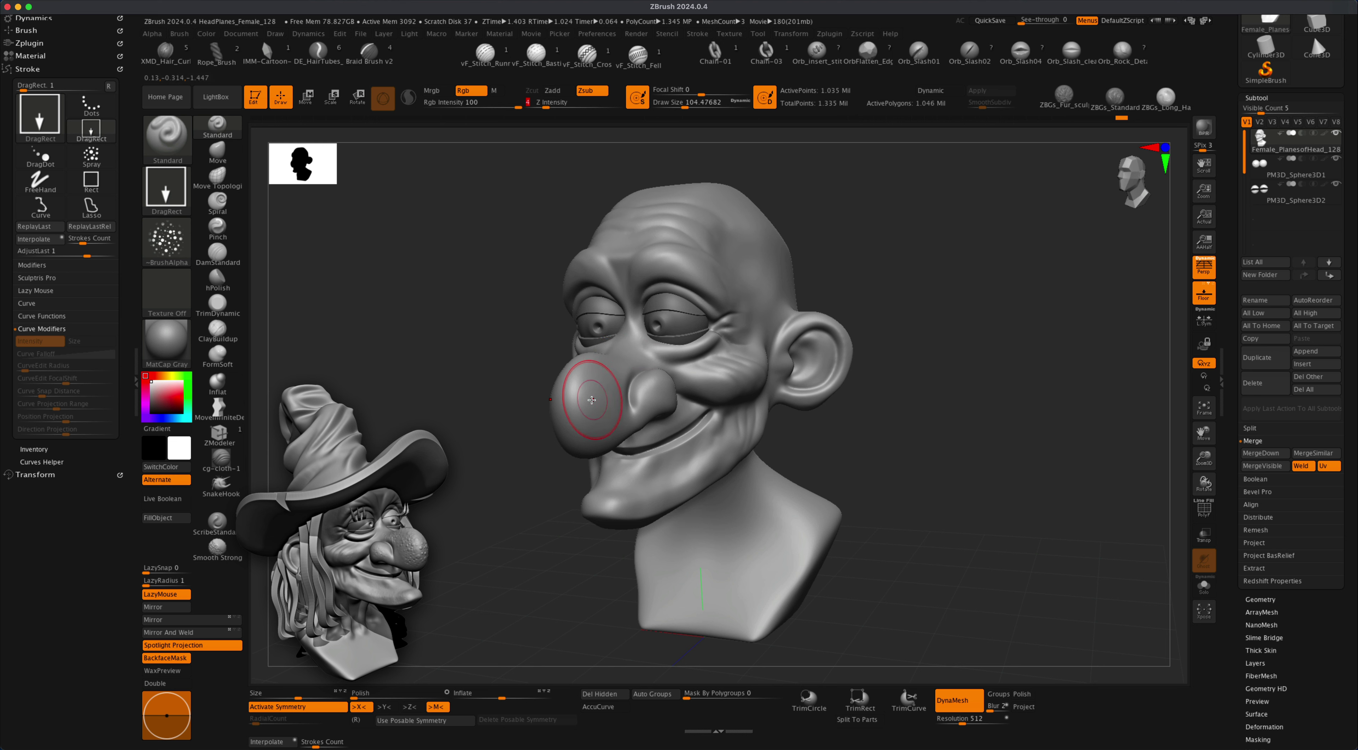
key("super+z")
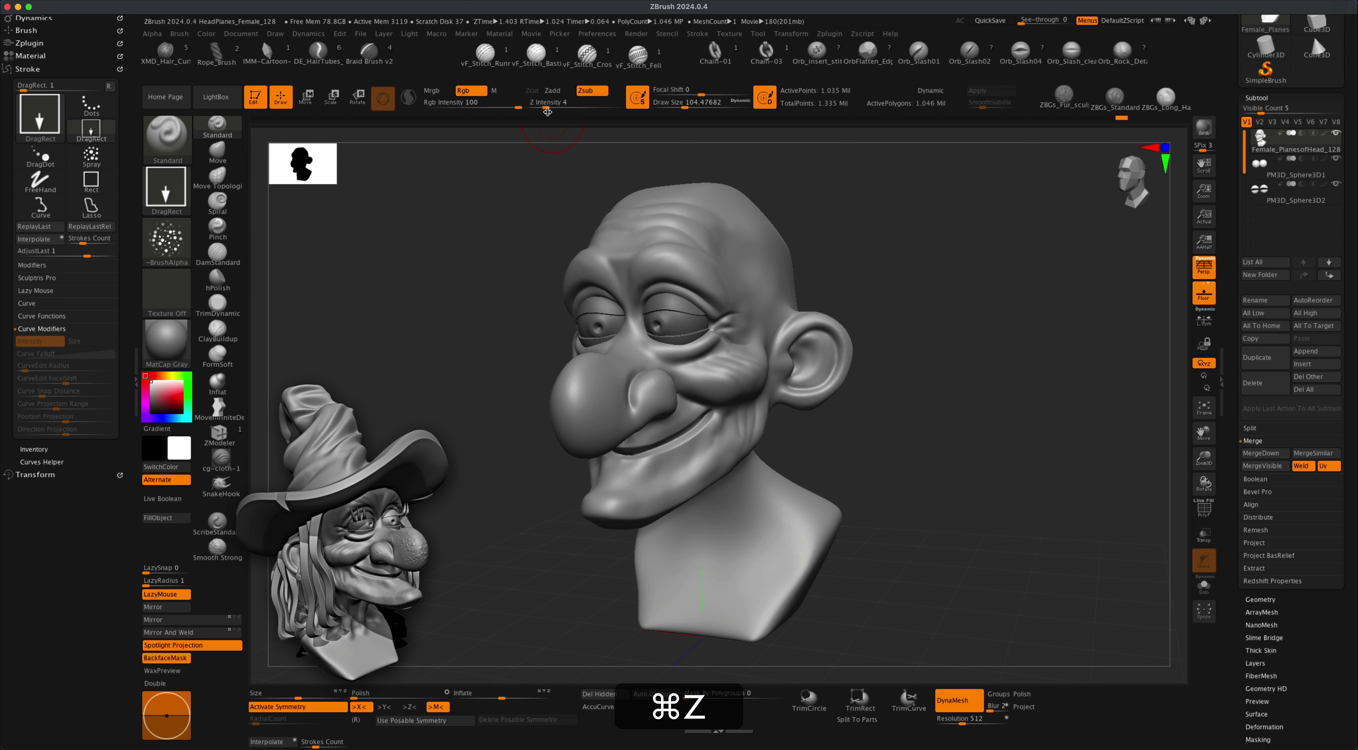
left_click_drag(547, 109, 556, 109)
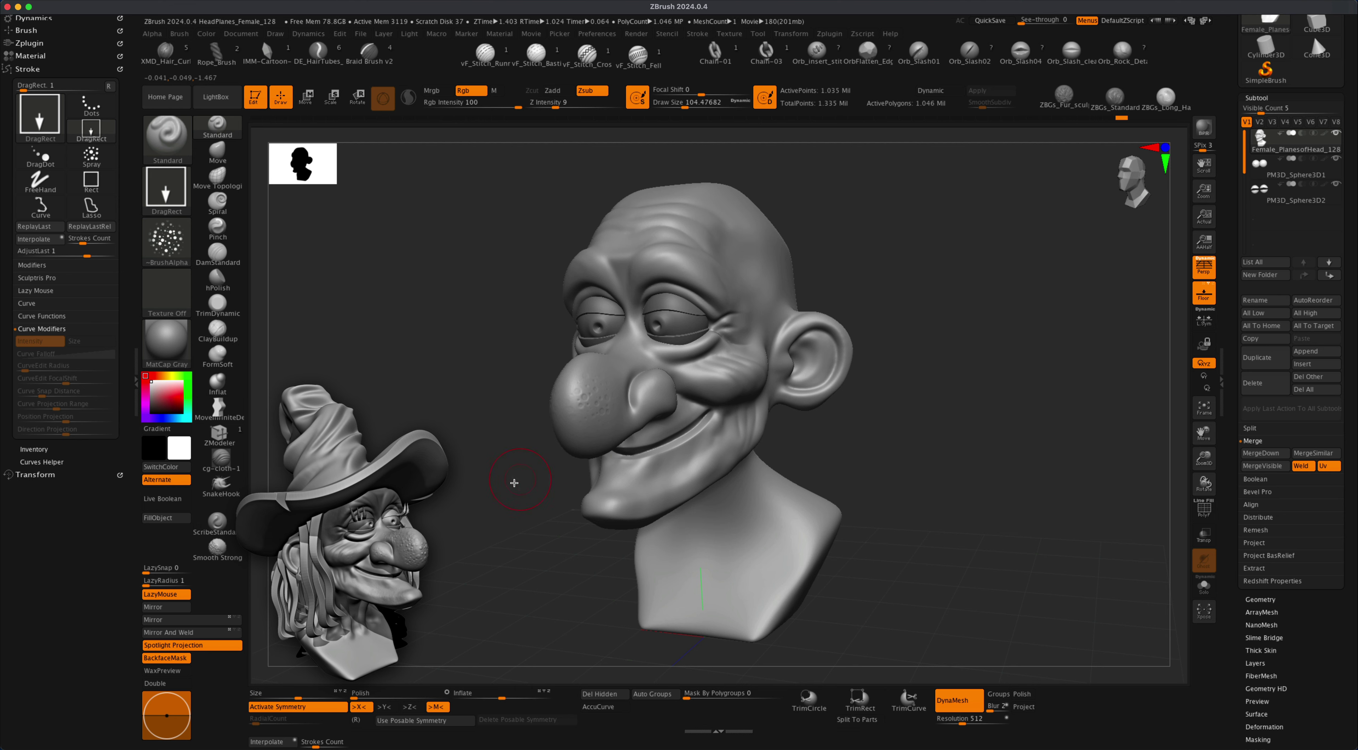
left_click_drag(513, 483, 580, 496)
key("super+z")
left_click_drag(578, 355, 602, 393)
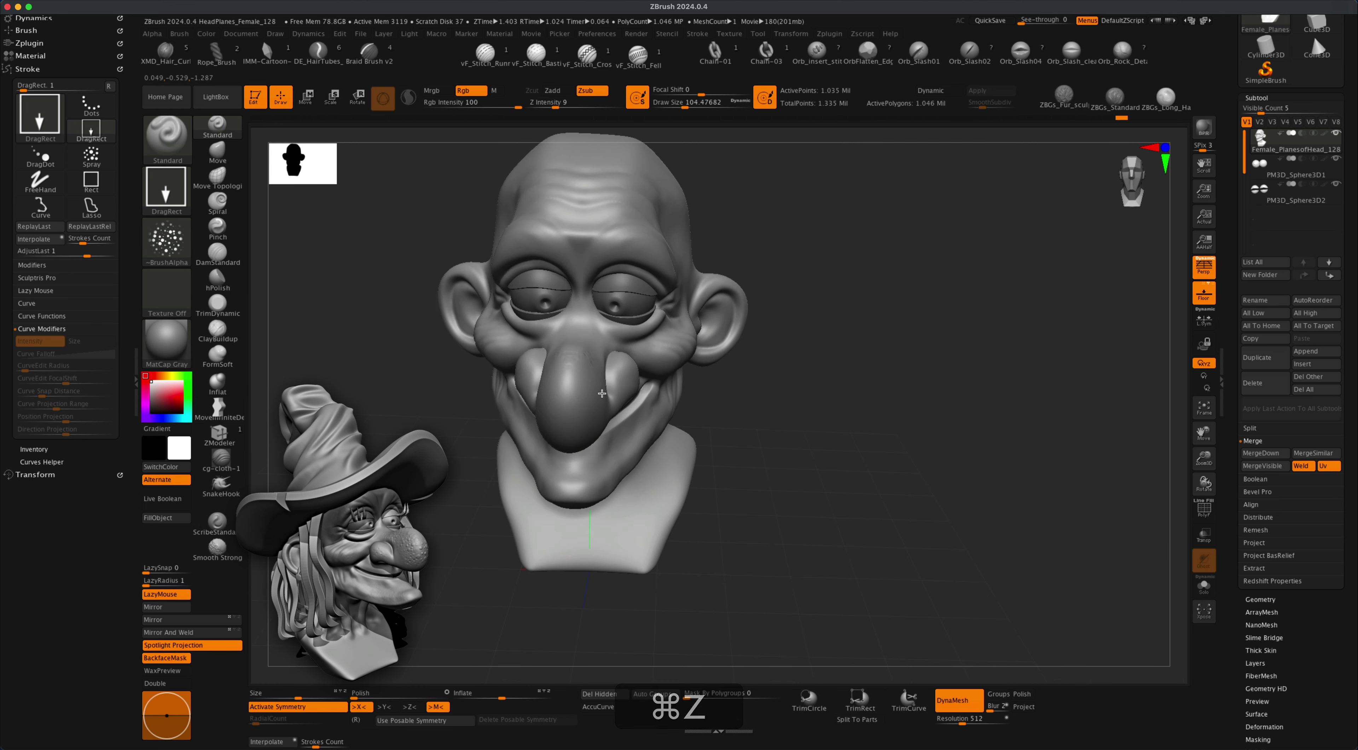
key("super+z")
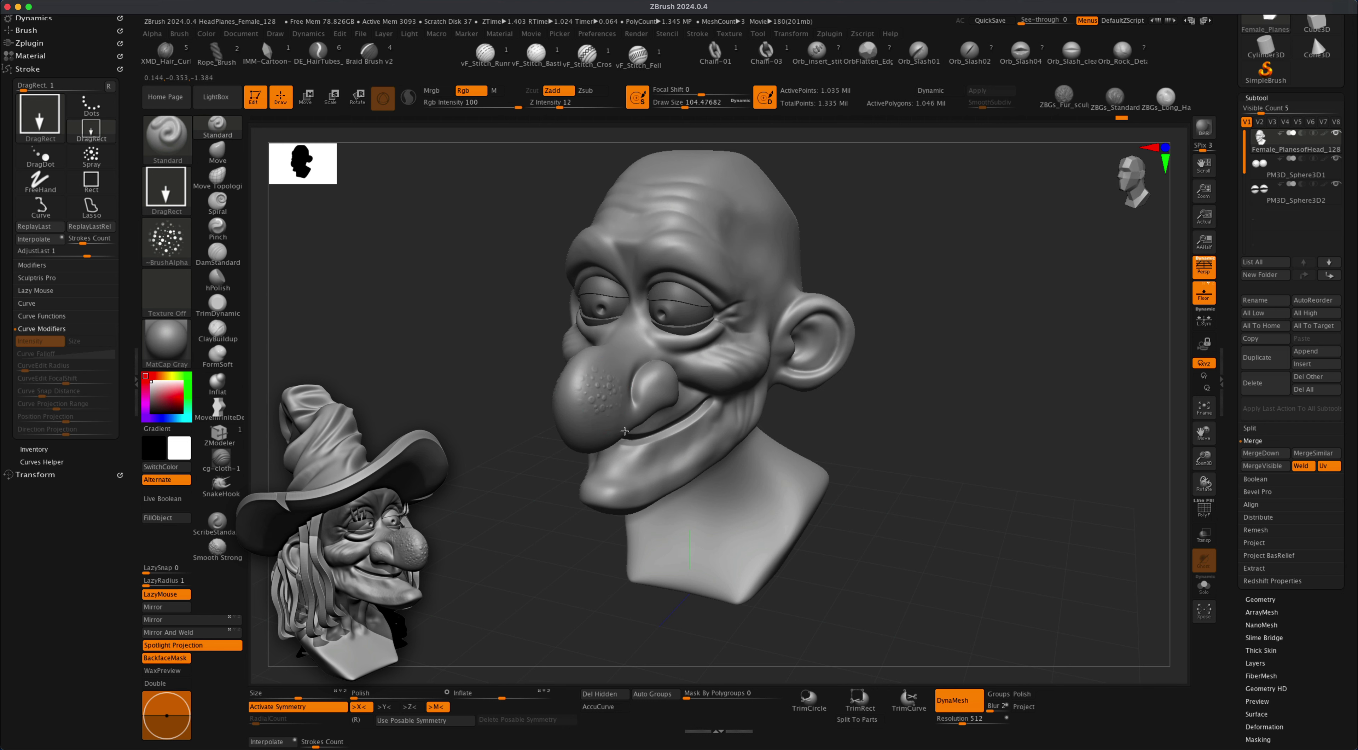
Stamp raised bumps on the side of the nose with Alpha 23 in additive mode at Z Intensity 12.
left_click_drag(624, 432, 625, 433)
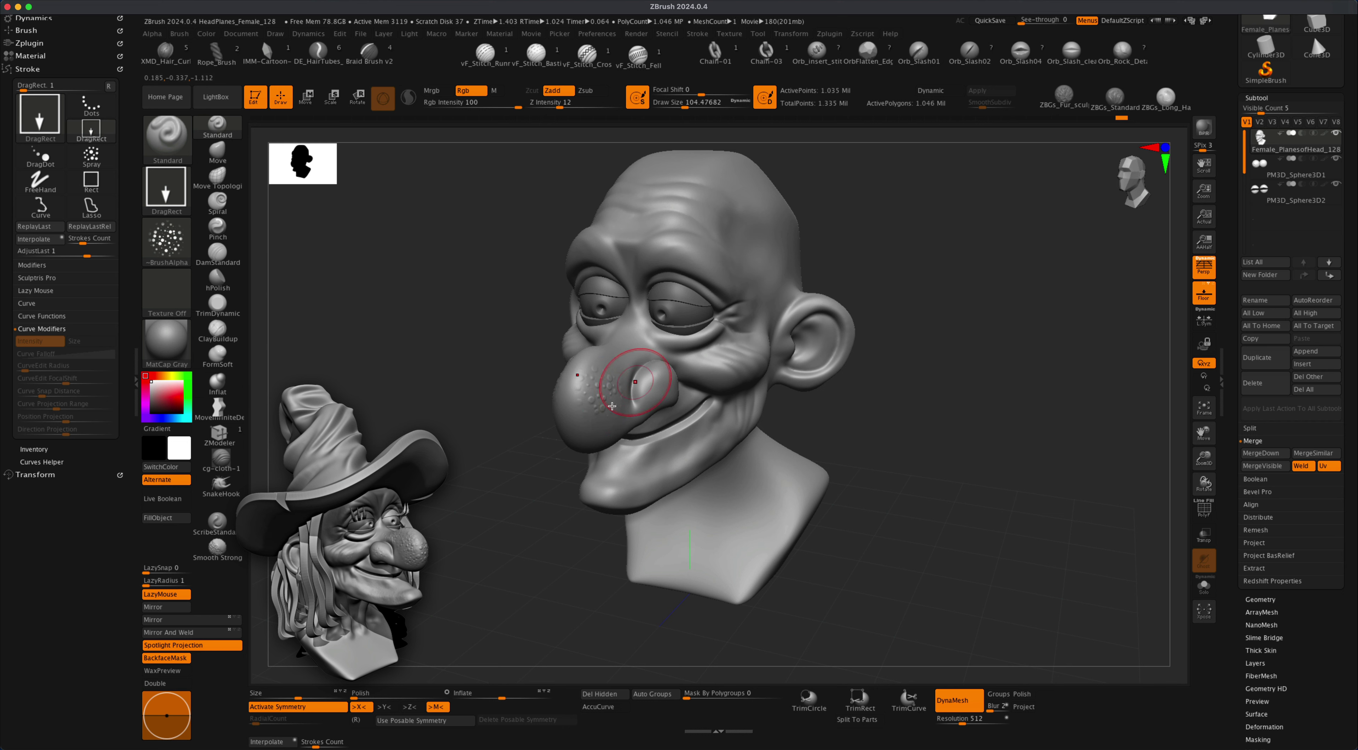
right_click_drag(635, 380, 612, 384)
left_click_drag(632, 357, 651, 383)
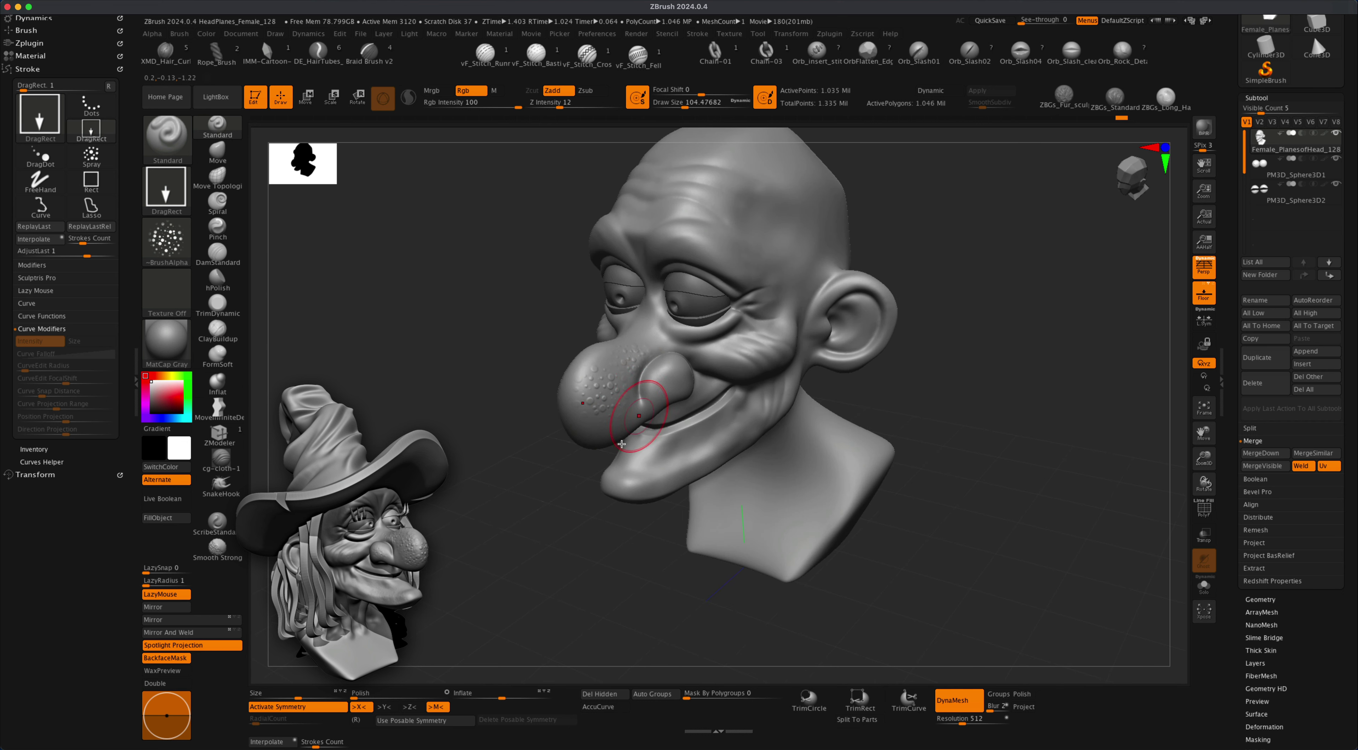
mouse_move(561, 488)
left_mouse_down()
mouse_move(536, 500)
mouse_move(615, 466)
left_mouse_up()
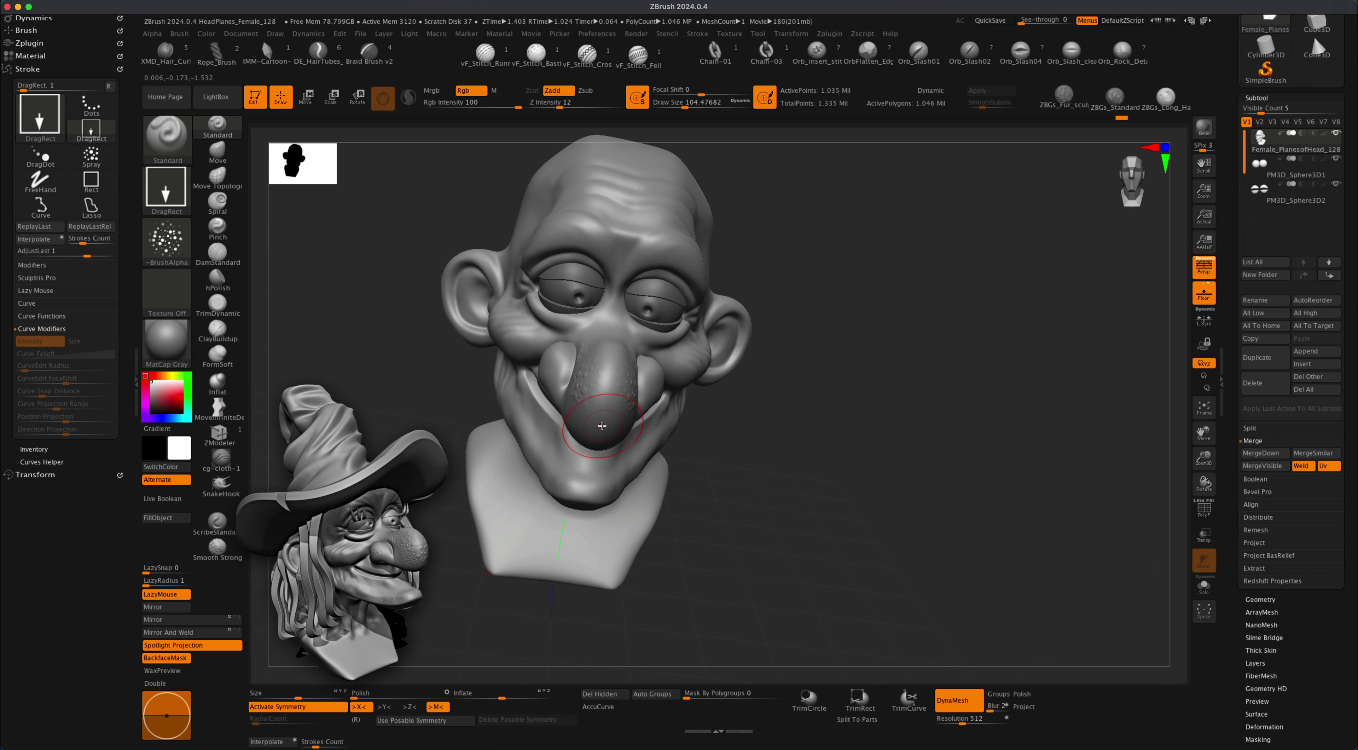
Turn off symmetry and stamp raised bumps over the front and tip of the nose, undoing the unwanted stamps.
key("x")
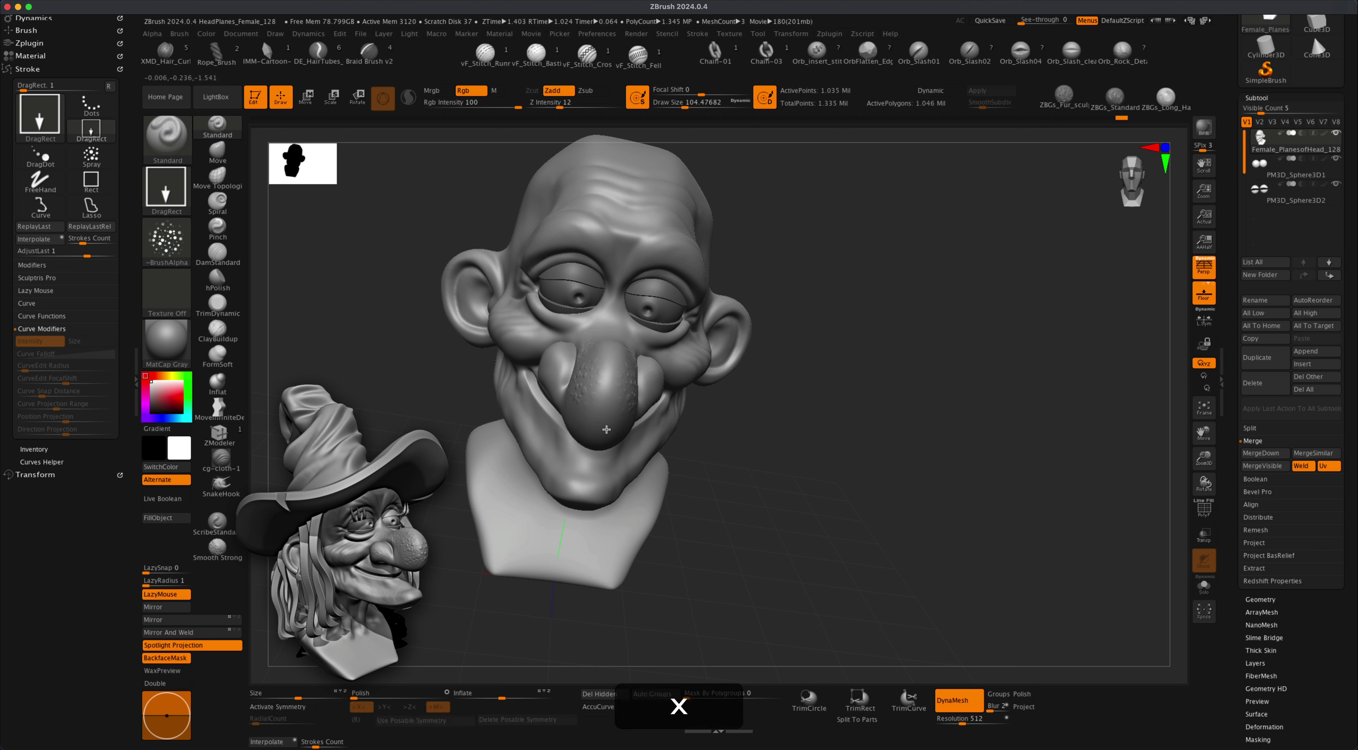
key("super+z")
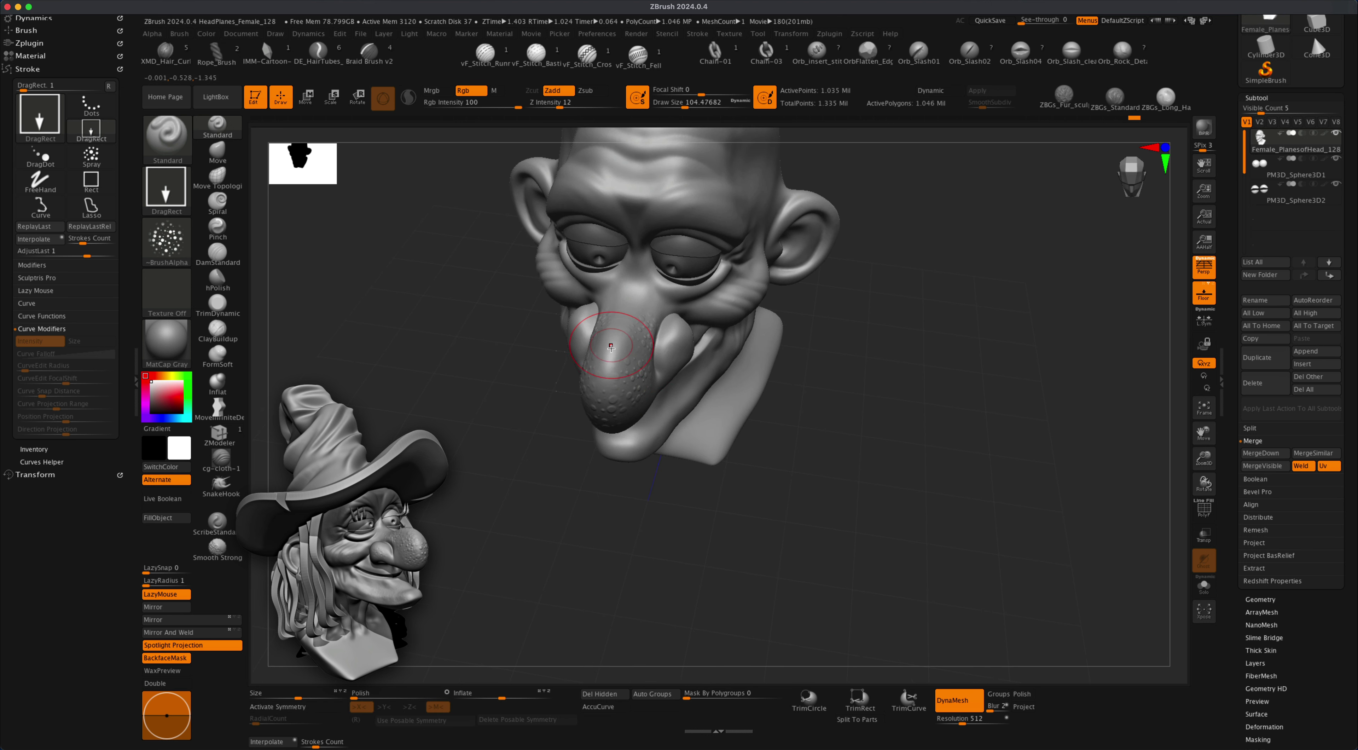
mouse_move(556, 465)
left_mouse_down()
mouse_move(503, 425)
mouse_move(554, 415)
mouse_move(512, 418)
left_mouse_up()
key("super+z")
key("super+z")
key("super+z")
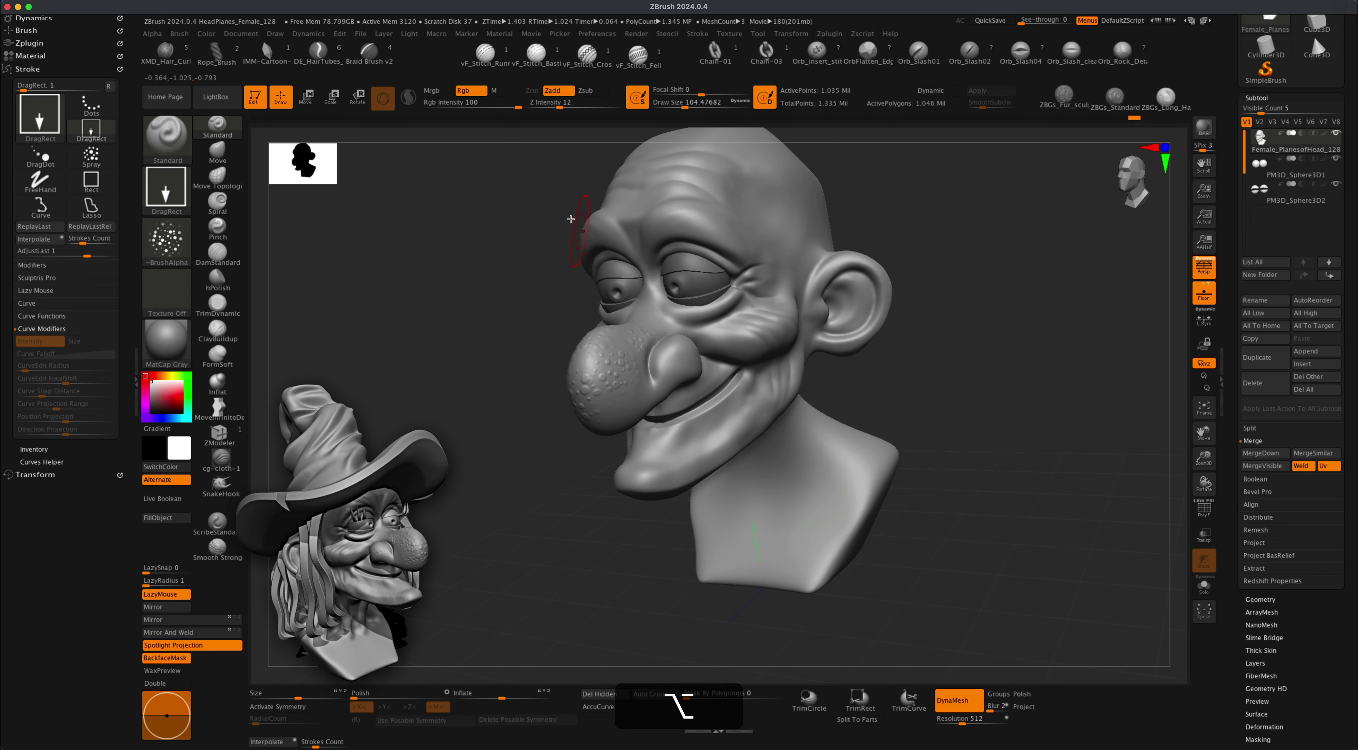
Stamp pits into the nose in subtractive mode at Z Intensity 12, undoing the unwanted stamps on its underside.
left_click(589, 97)
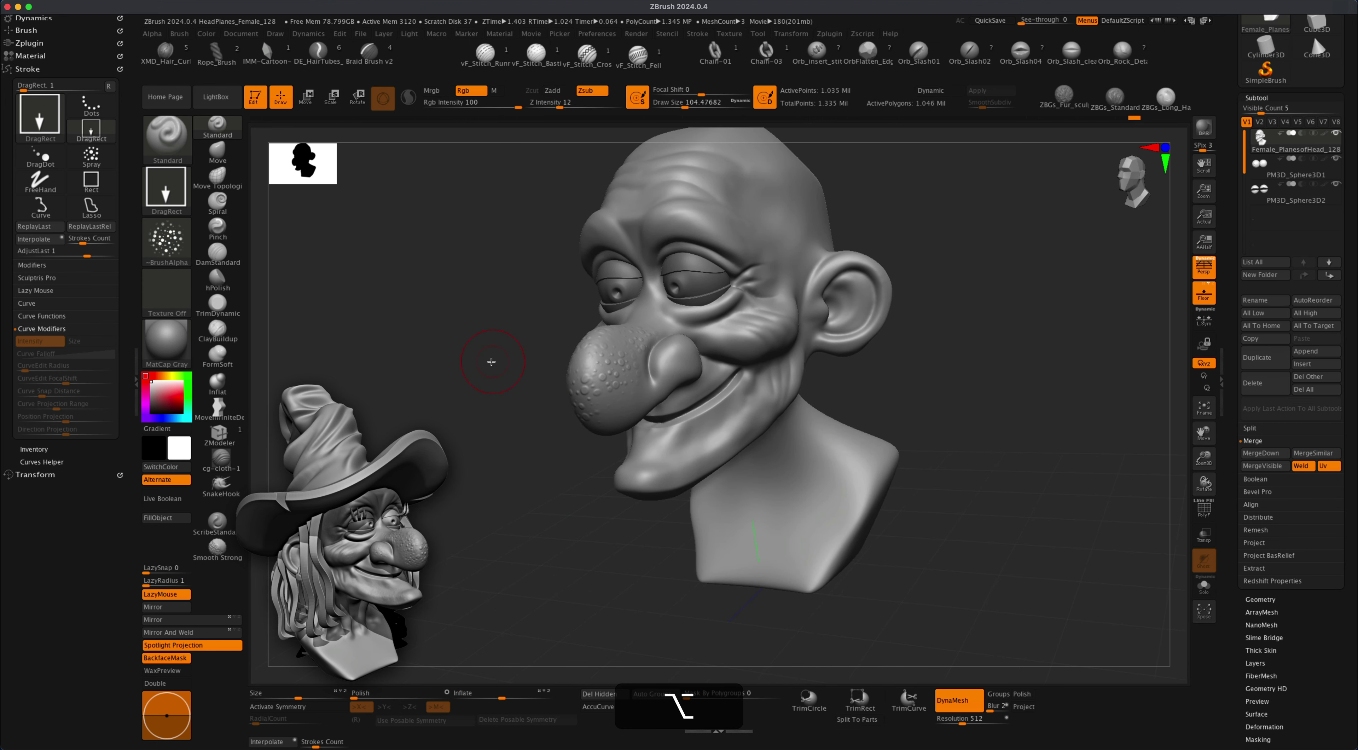
left_click_drag(491, 361, 495, 396, "alt")
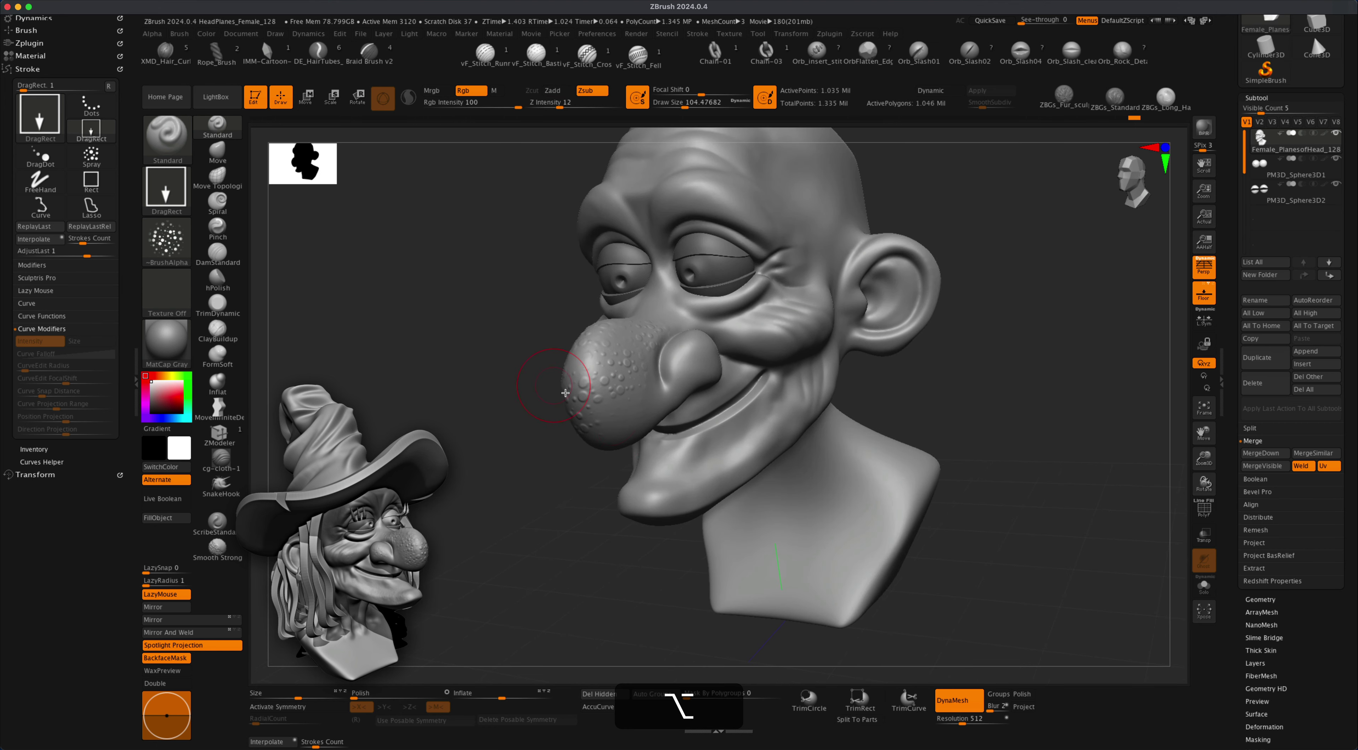
left_click_drag(538, 489, 568, 440, "alt")
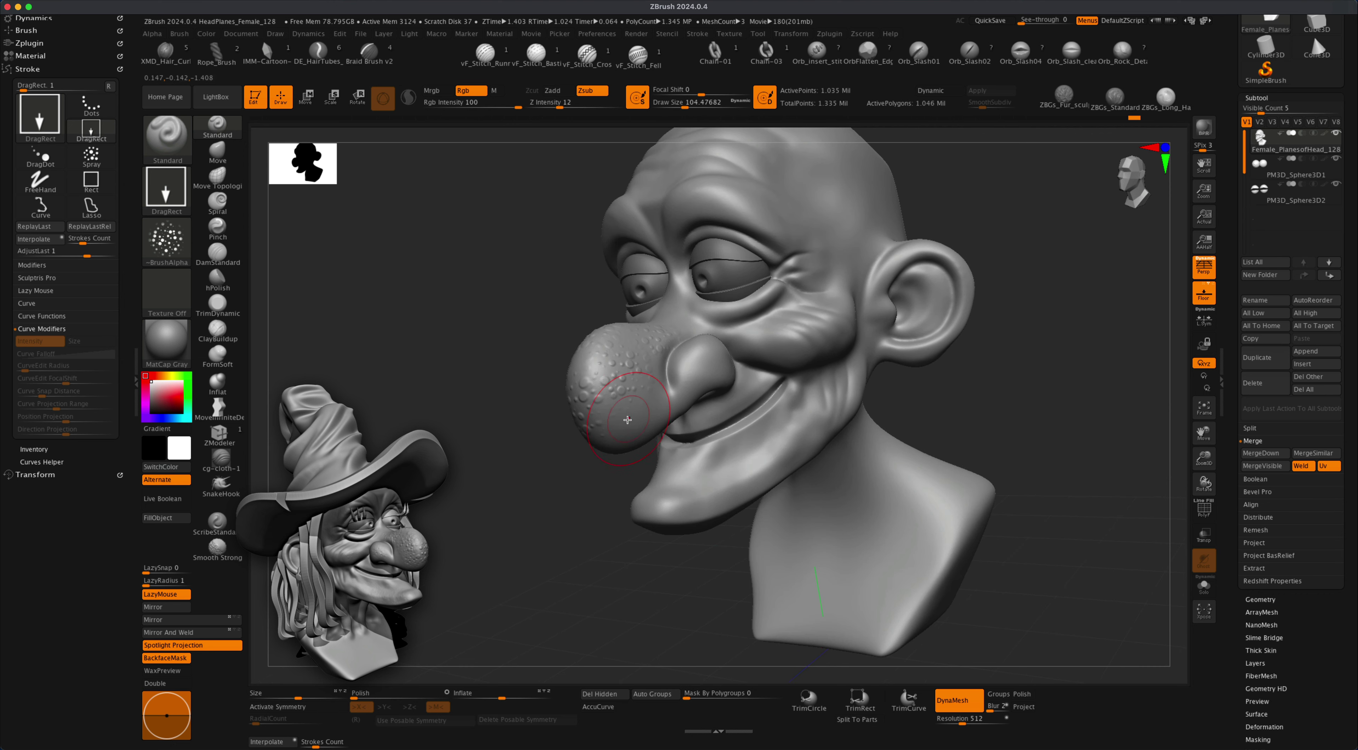
key("super+z")
key("super+z")
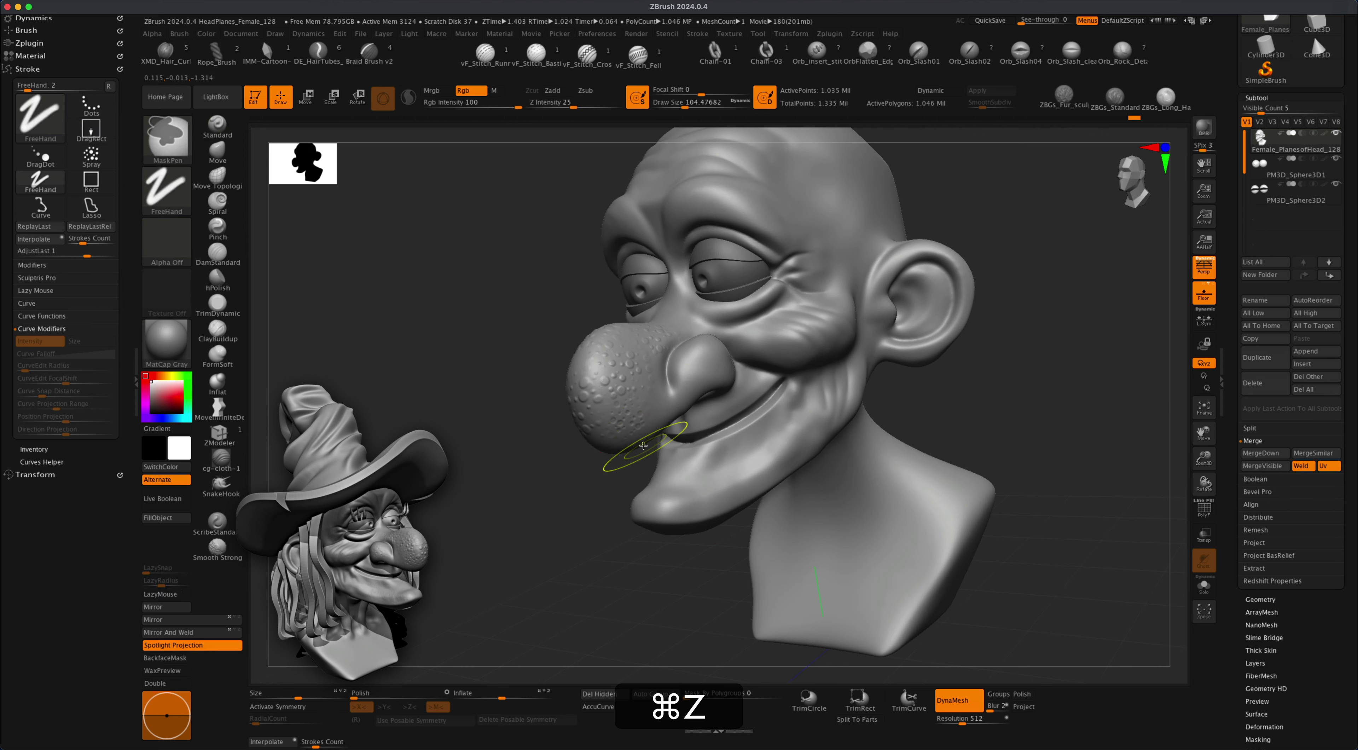
Turn symmetry back on and stamp more pits over the tip and bridge of the nose, undoing the unwanted stamp.
key("x")
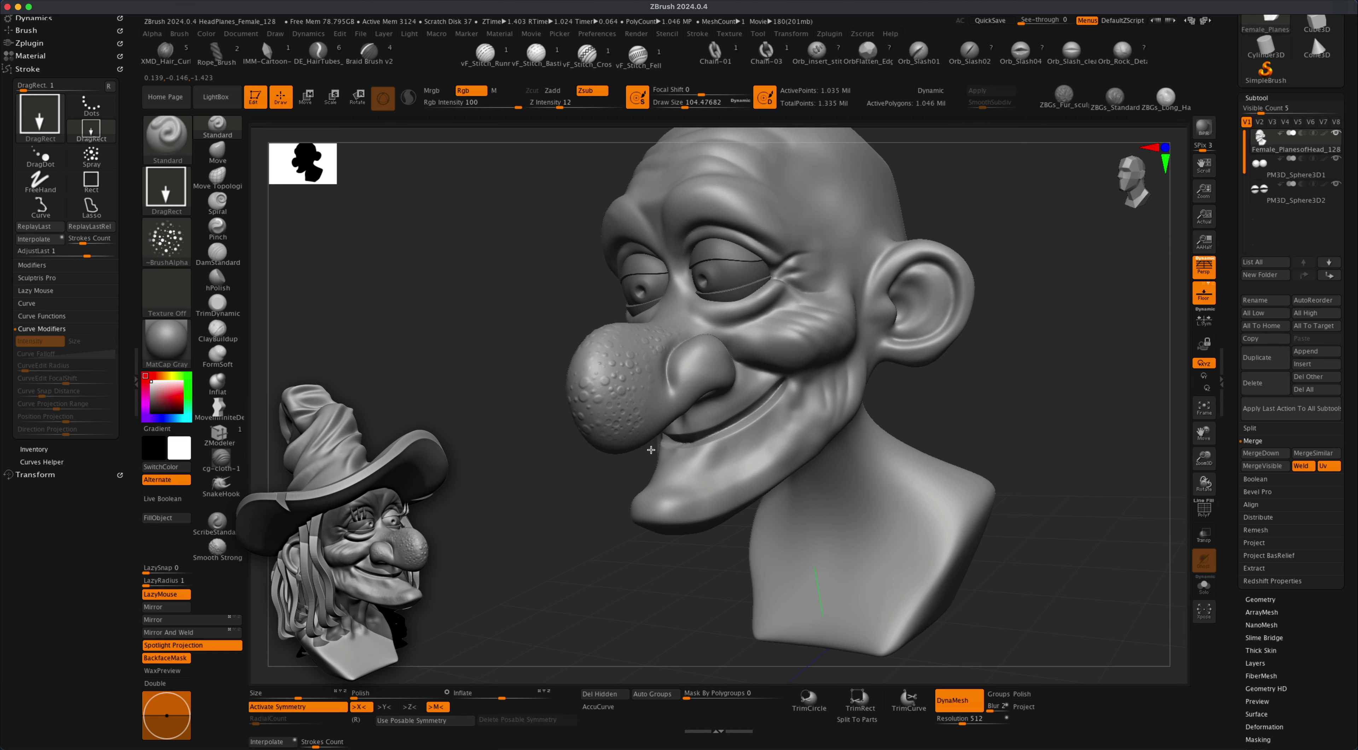
left_click_drag(577, 509, 653, 412)
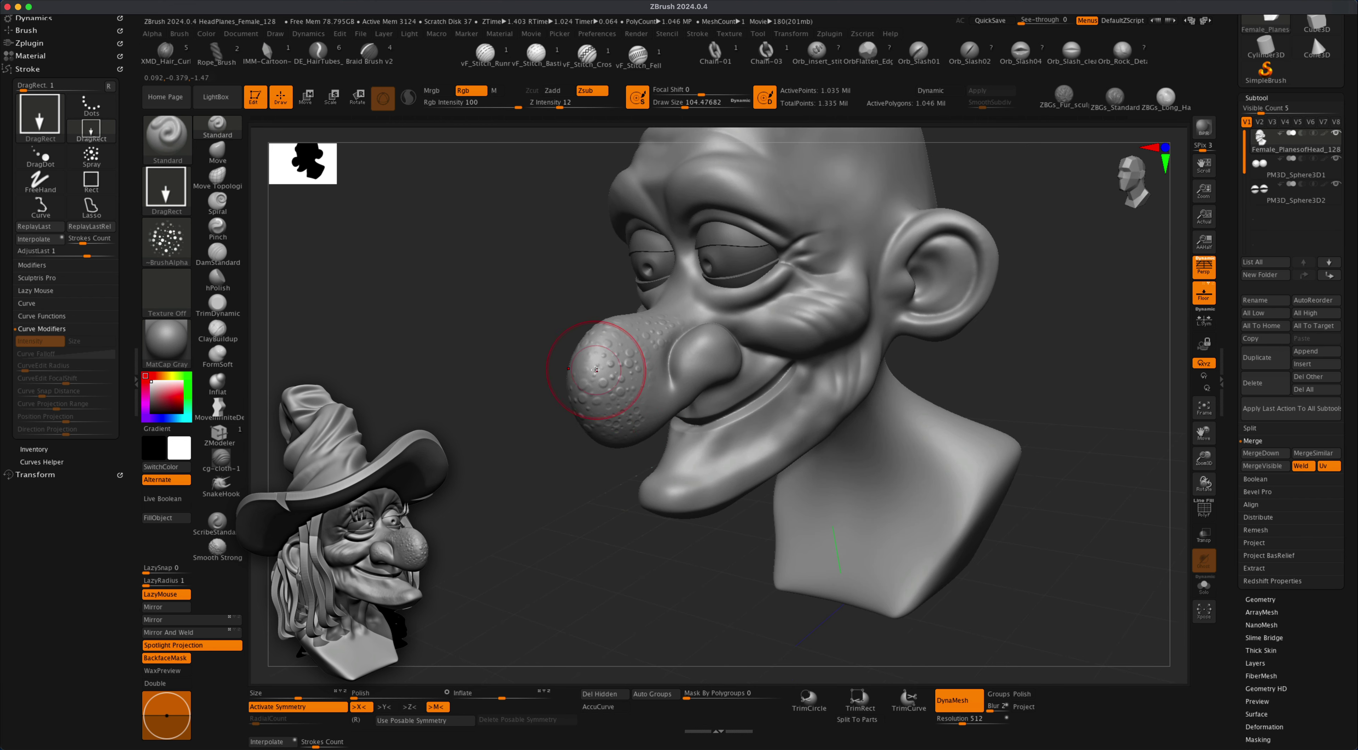
mouse_move(595, 369)
left_mouse_down()
mouse_move(530, 464)
mouse_move(611, 366)
left_mouse_up()
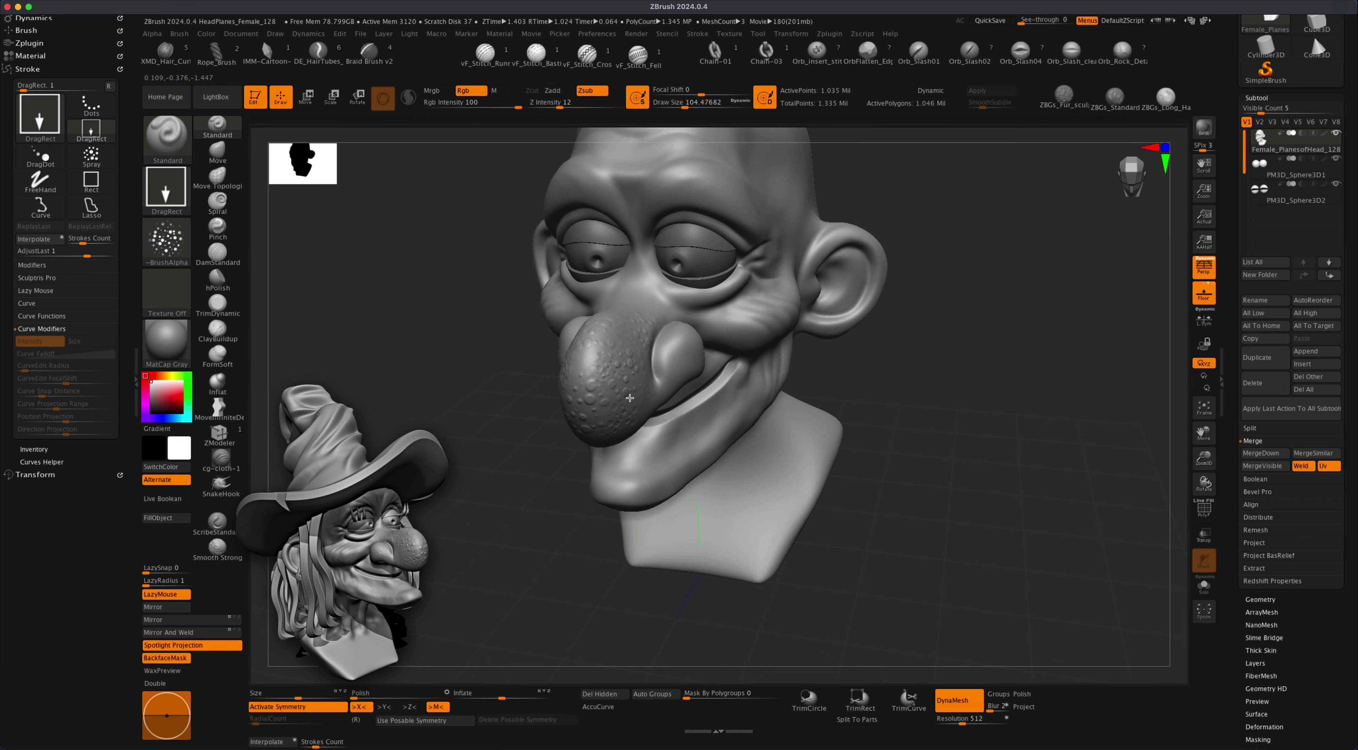
left_click_drag(589, 430, 634, 348)
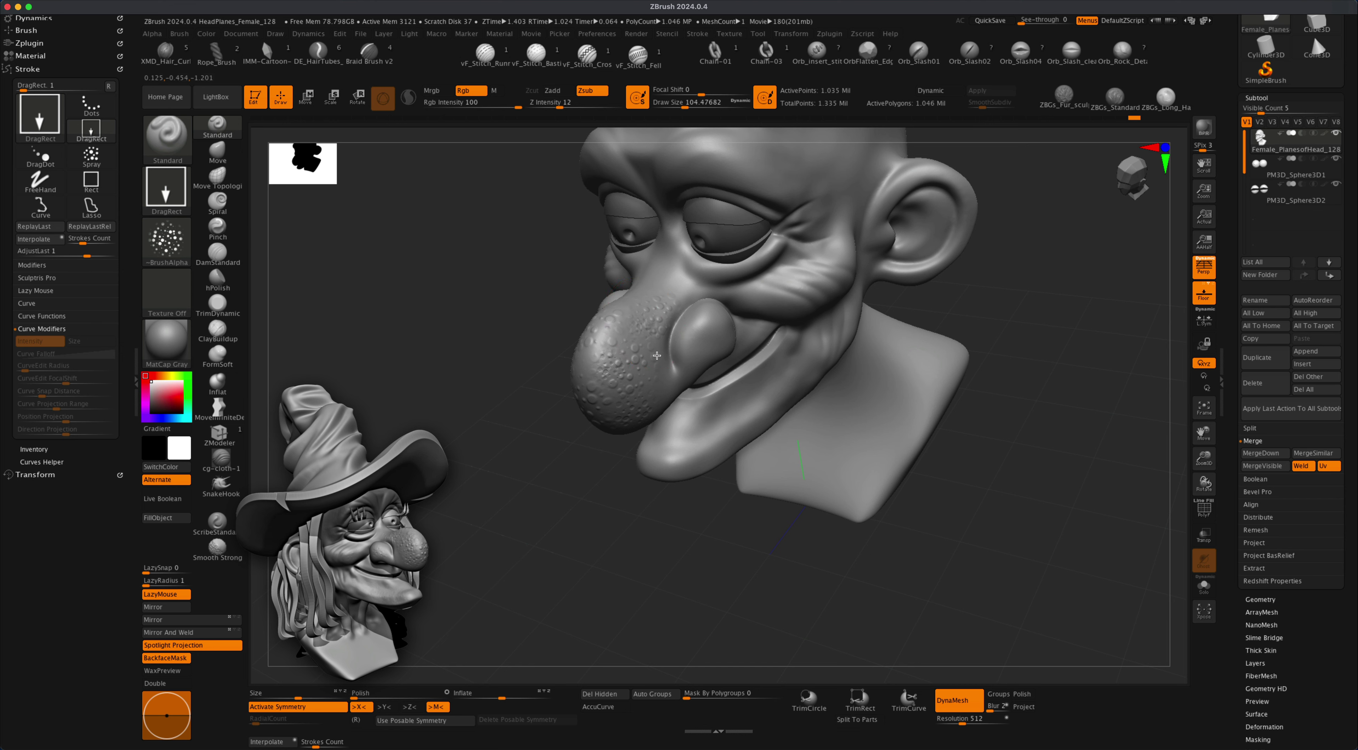
key("super+z")
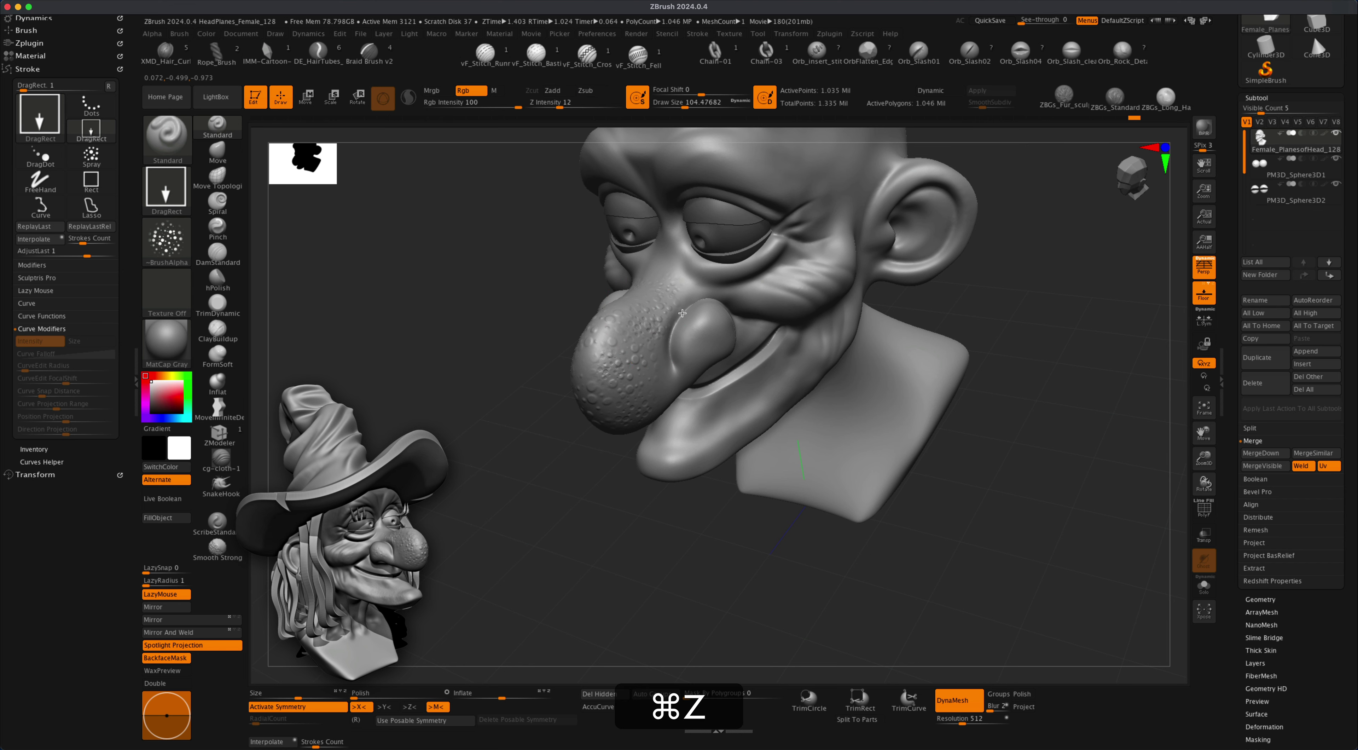
mouse_move(554, 448)
left_mouse_down()
mouse_move(680, 427)
mouse_move(549, 458)
mouse_move(539, 534)
left_mouse_up()
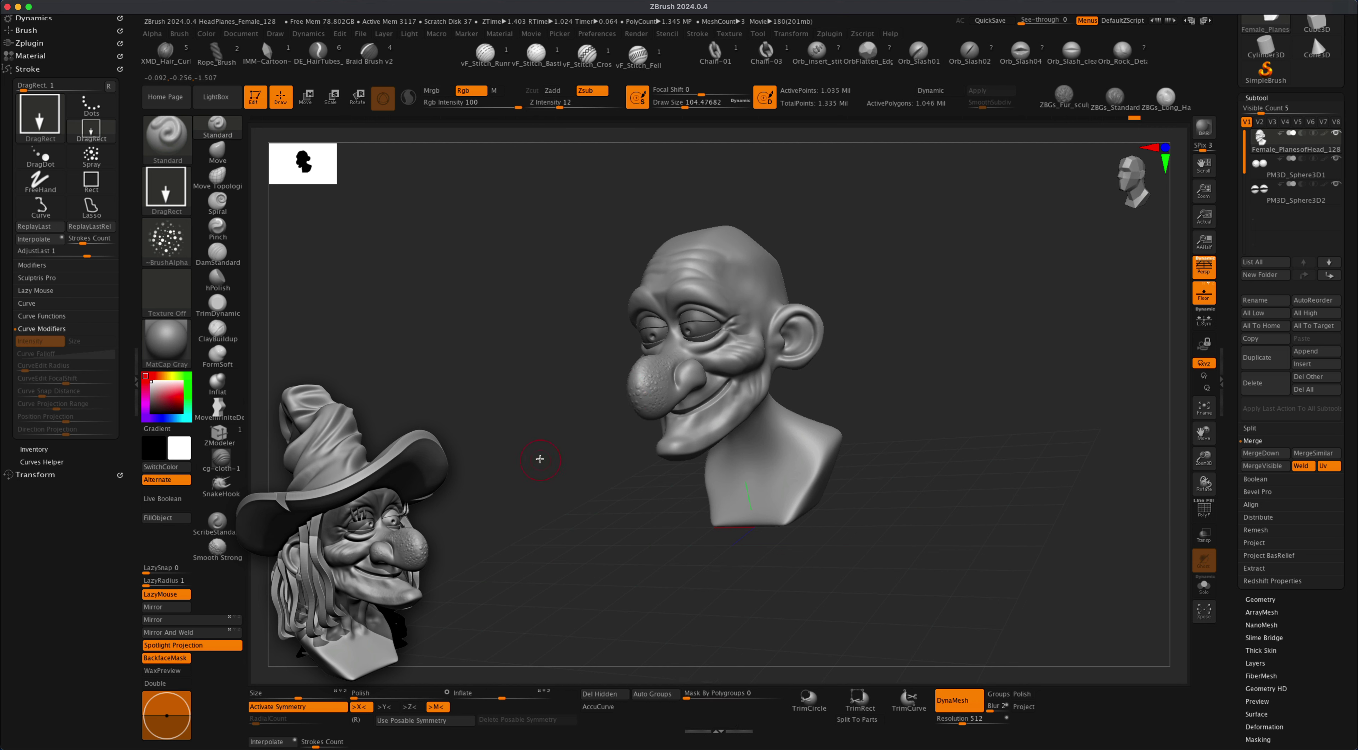
left_click_drag(818, 341, 872, 375)
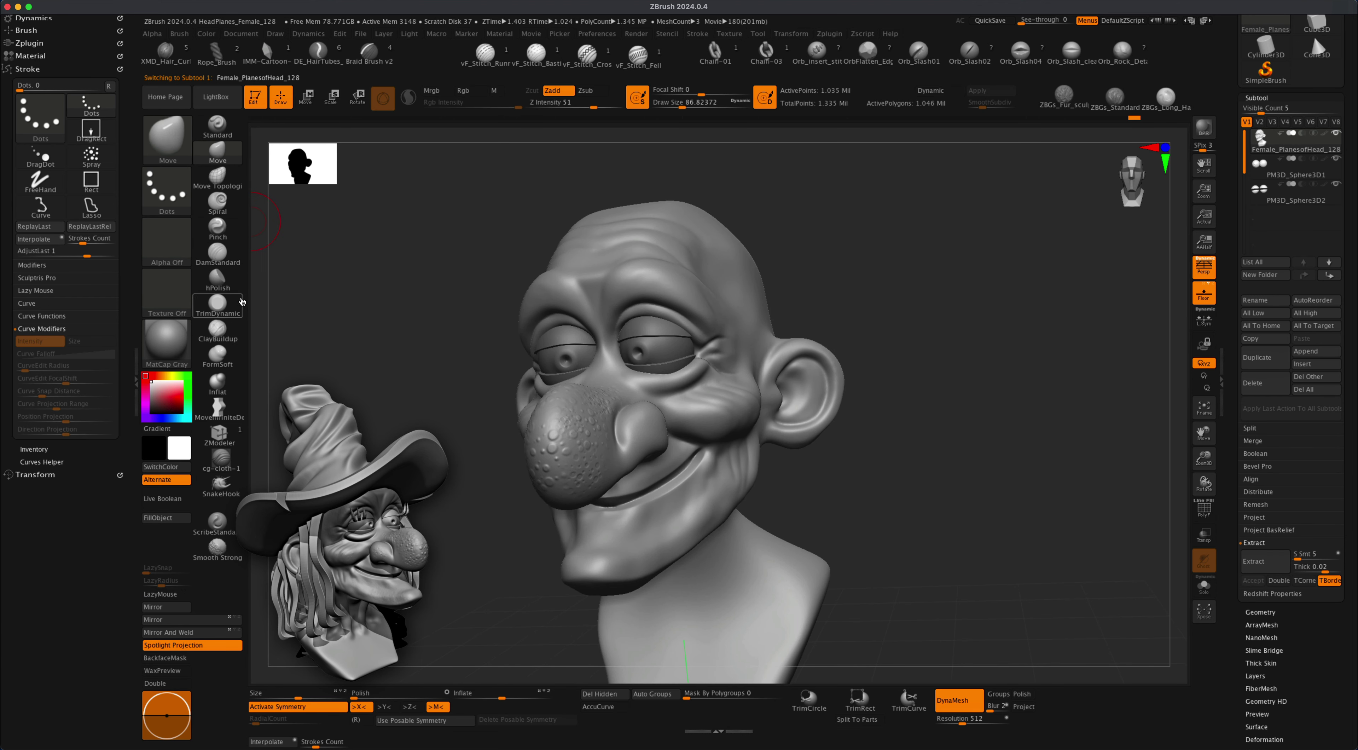
Carve creases into the brow and upper eyelids with DamStandard in subtractive mode at Z Intensity 21, undoing the first additive stroke.
left_click(223, 252)
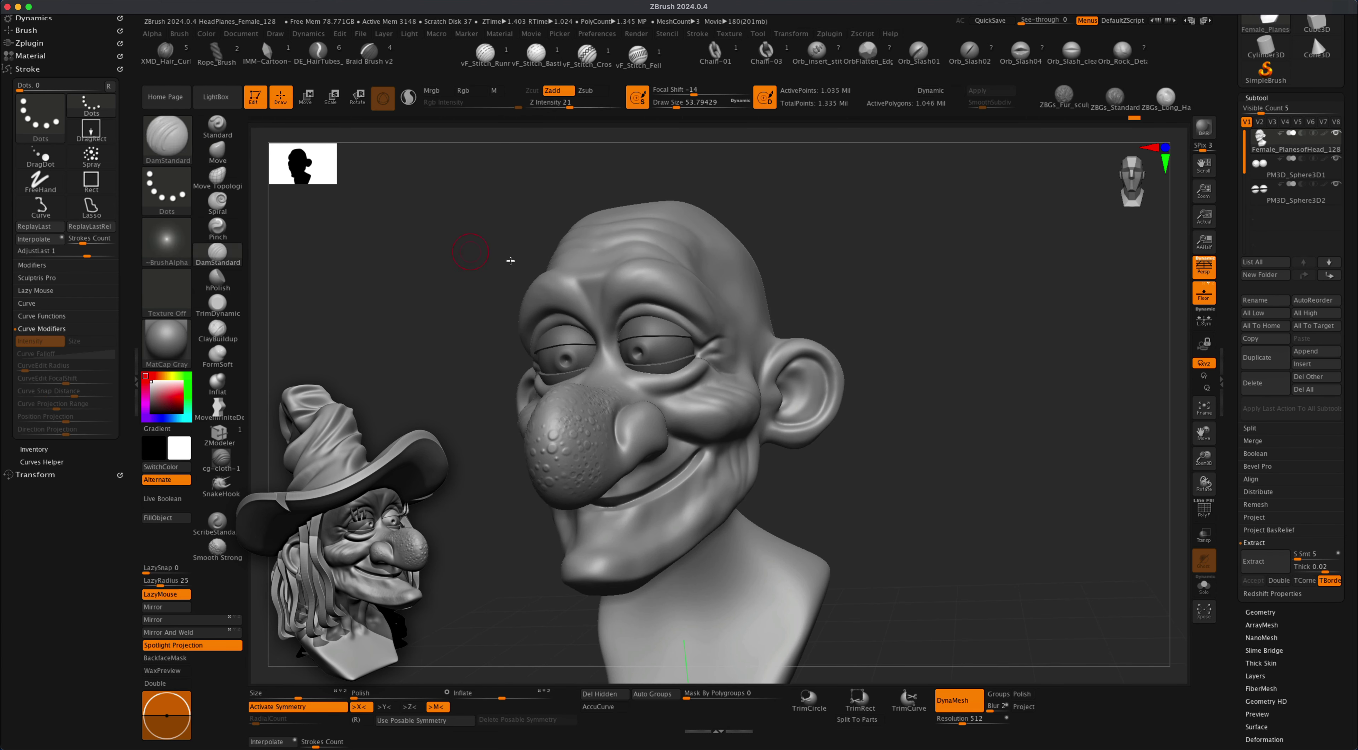
left_click_drag(776, 228, 797, 222, "alt")
left_click_drag(609, 321, 639, 289)
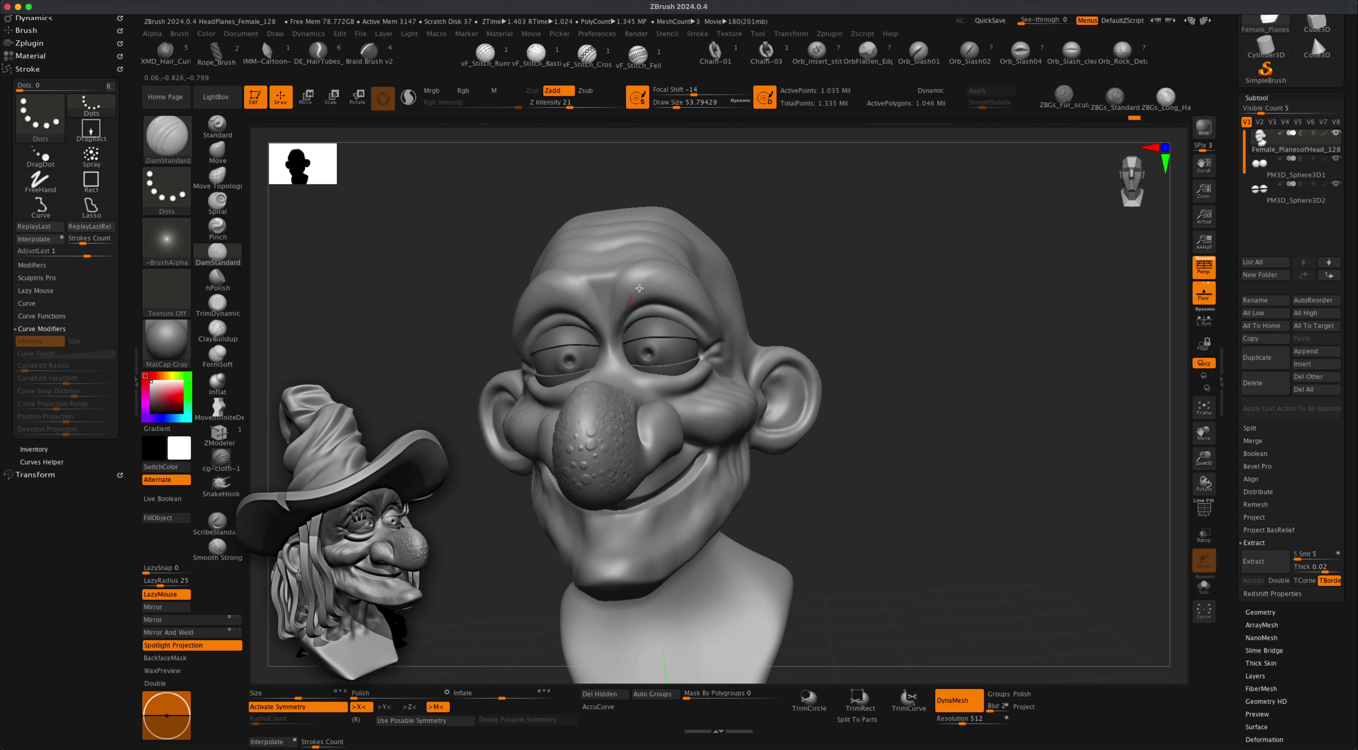
key("super+z")
left_click(591, 95)
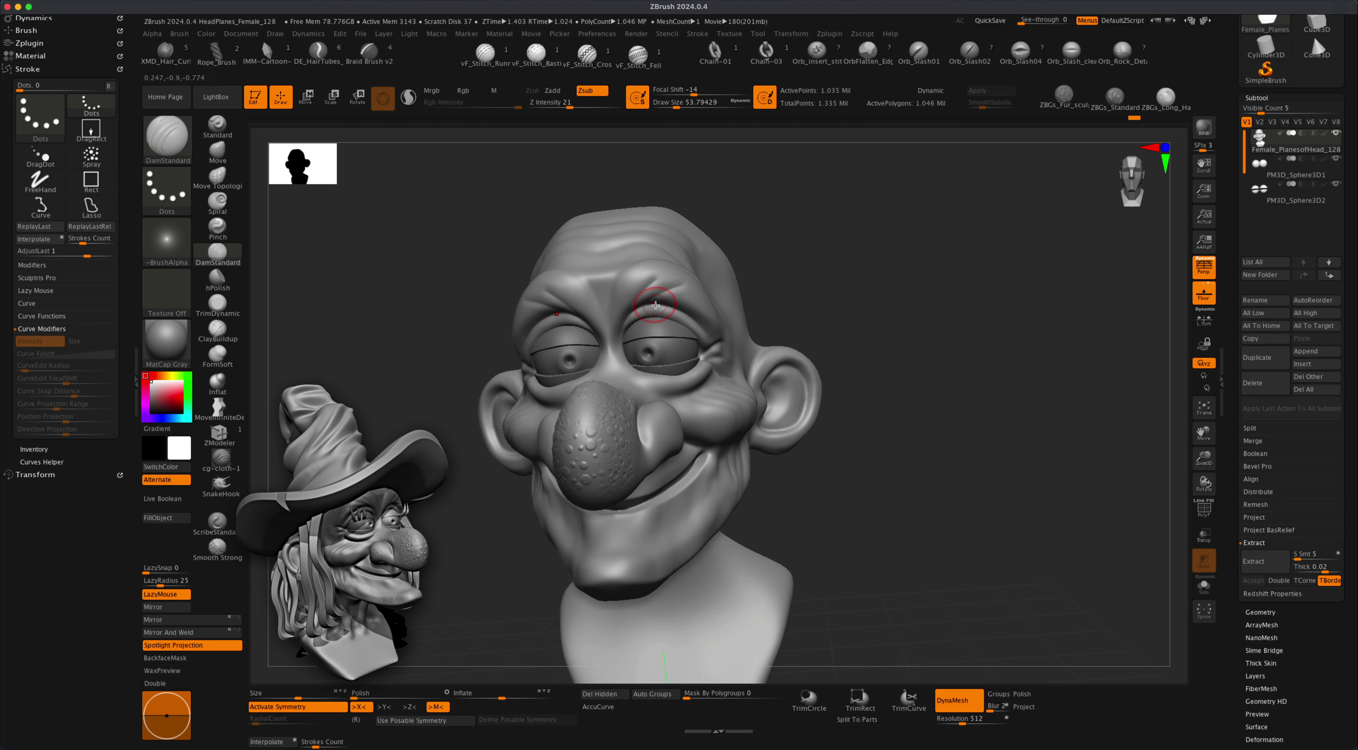
left_click_drag(819, 275, 708, 318)
key("shift")
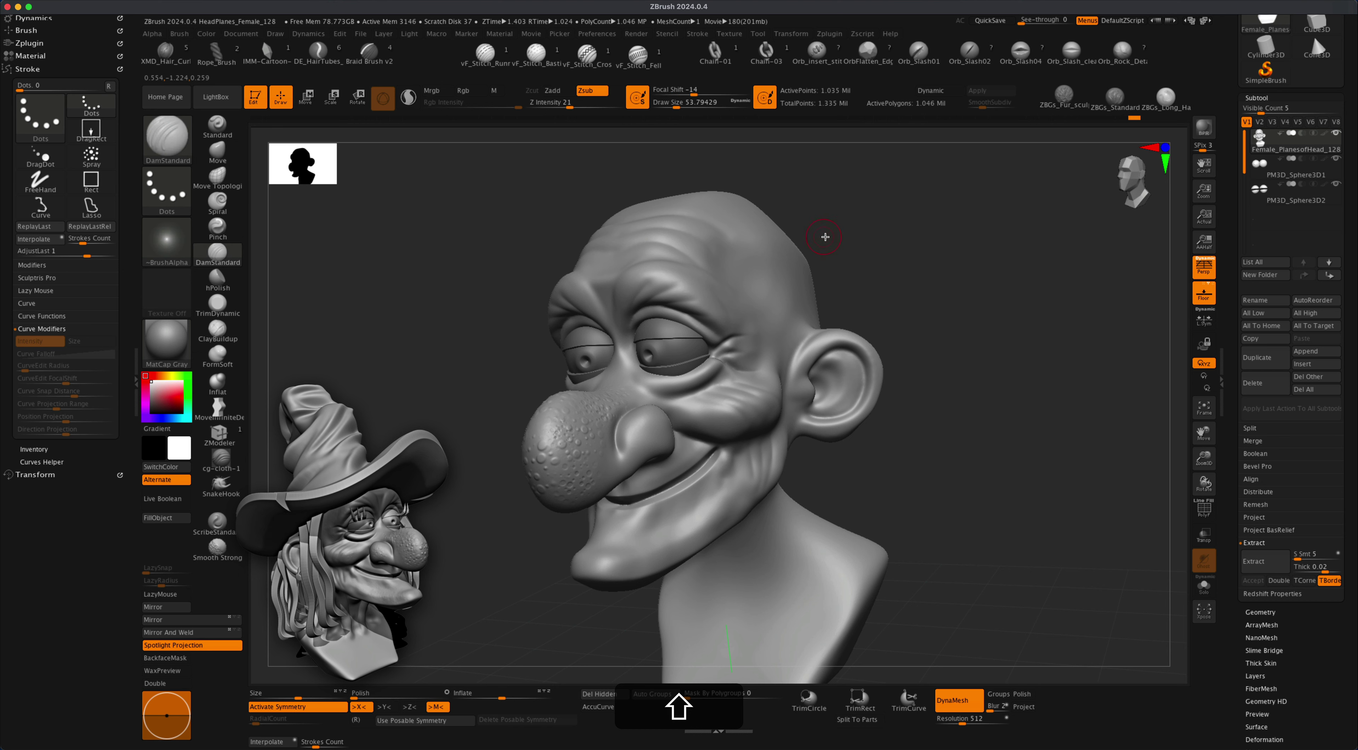
mouse_move(825, 235)
left_mouse_down()
mouse_move(843, 234)
mouse_move(821, 235)
left_mouse_up()
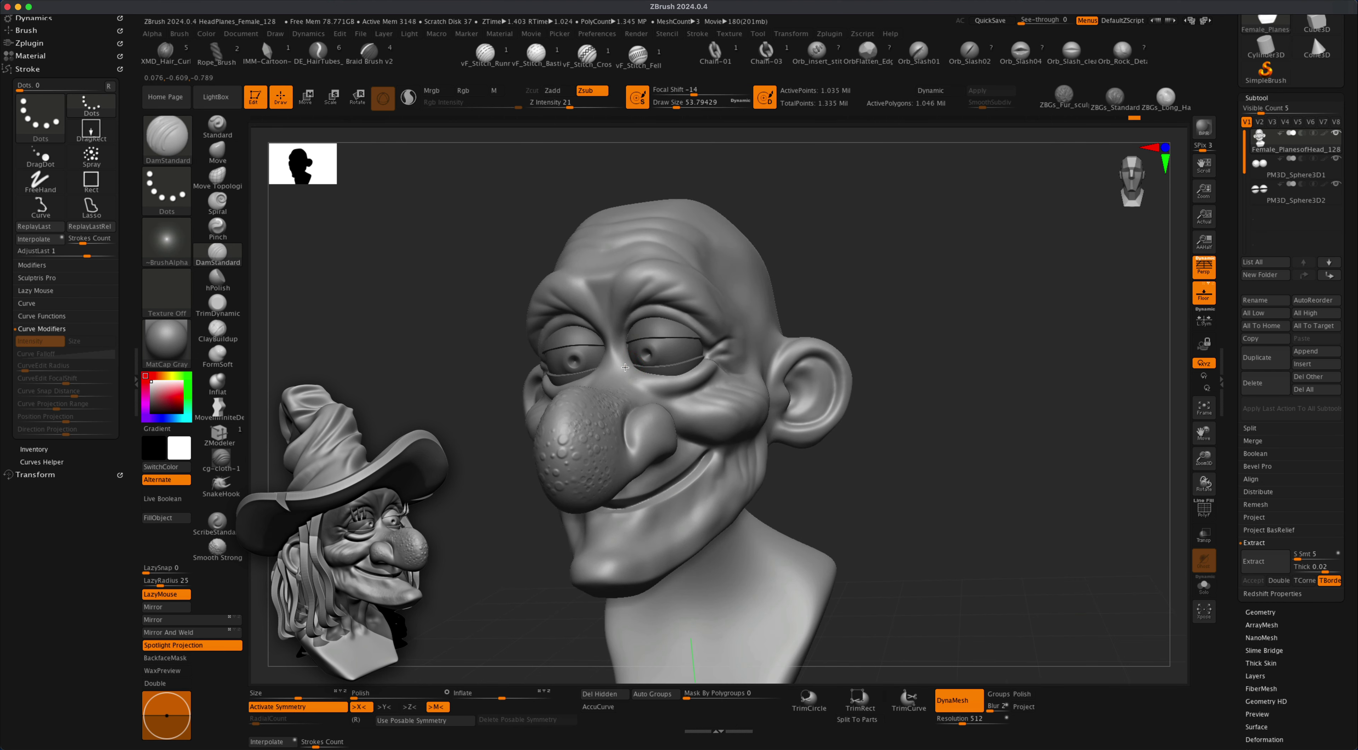
Undo the unwanted creases between the eyes, refine the wrinkles at the outer eye corners and smooth the area beside the nose bridge.
key("super+z")
key("super+z")
key("super+z")
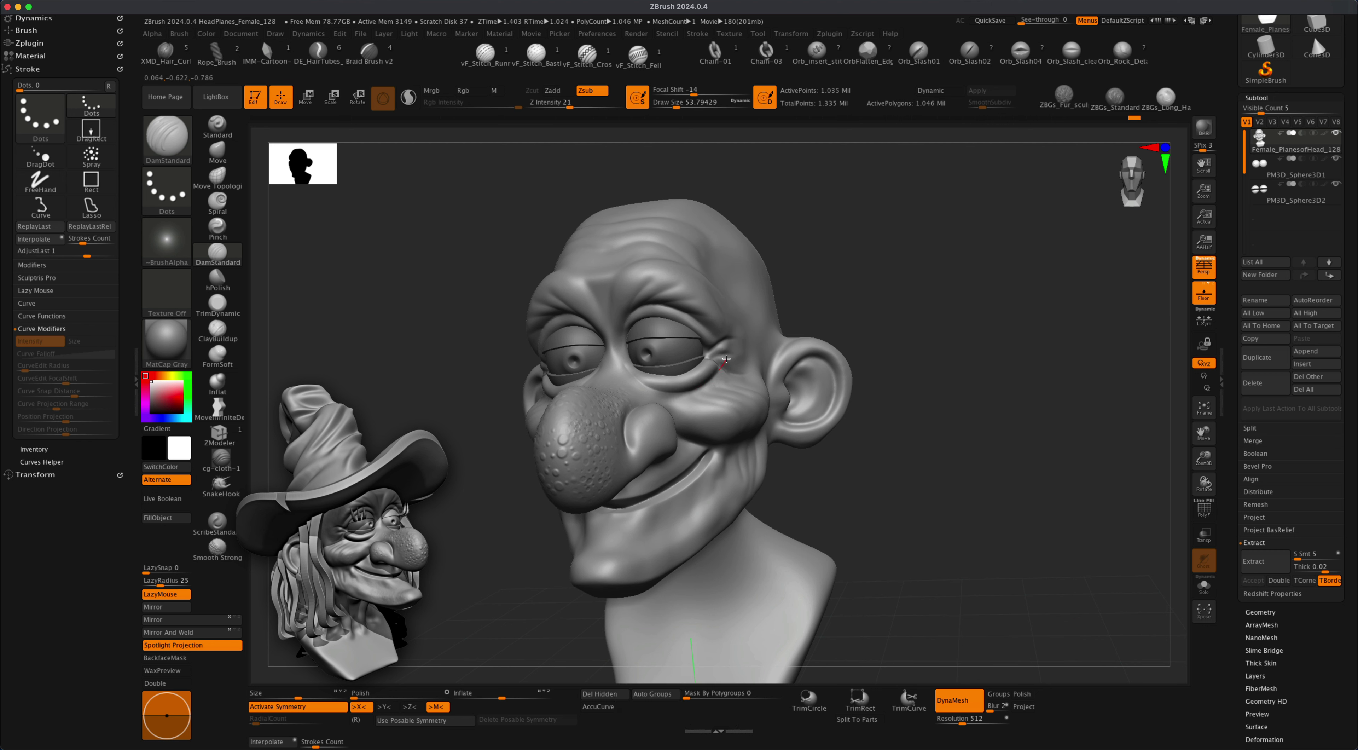
key("shift")
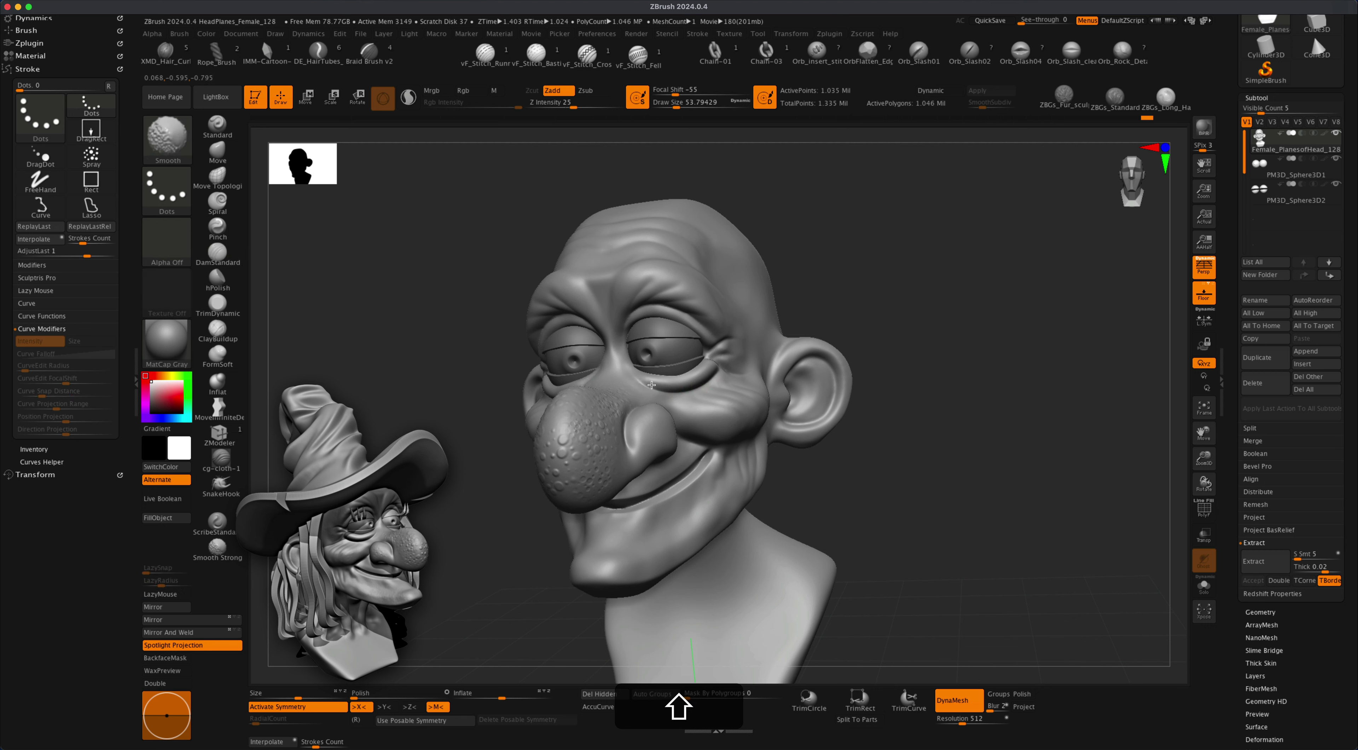
left_click_drag(652, 384, 903, 227, "shift")
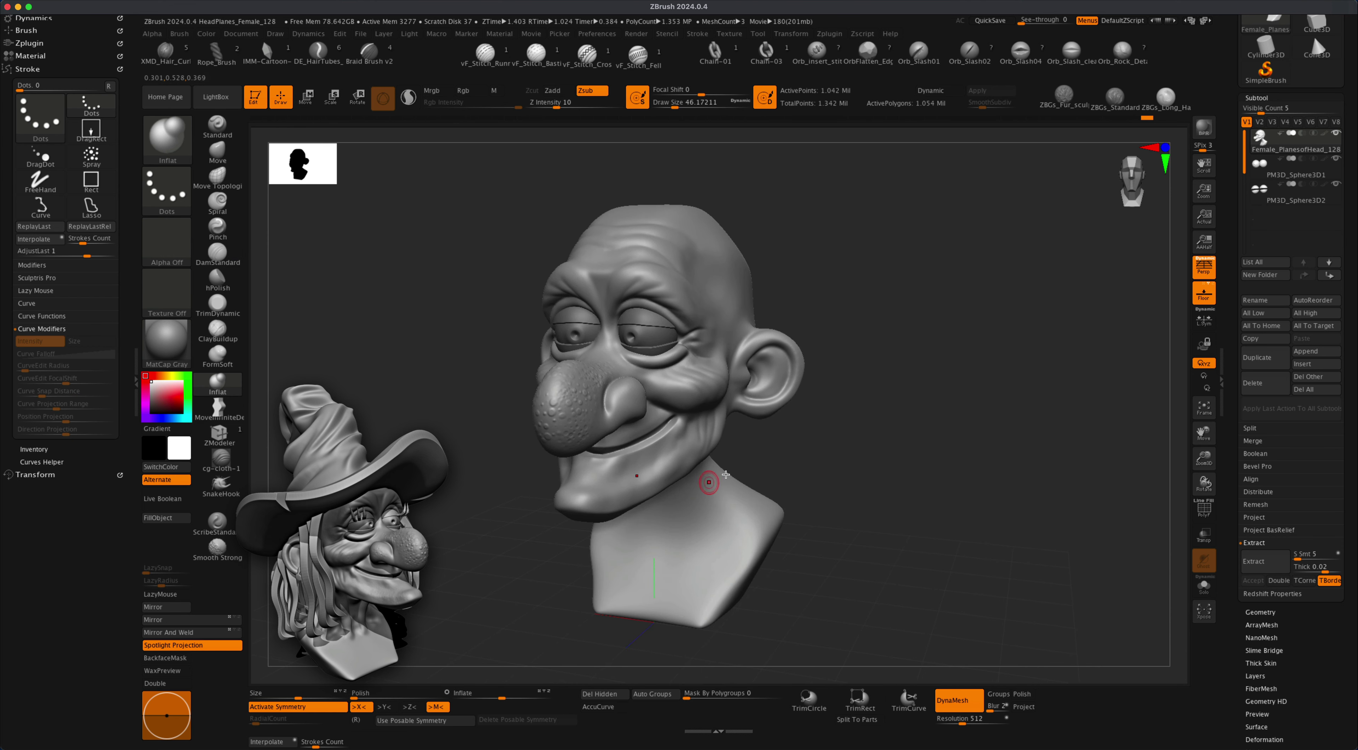
Raise an Adam's apple on the front of the neck with the Inflat brush in additive mode at Draw Size about 104, undoing the trial strokes.
left_click_drag(811, 448, 828, 390, "alt")
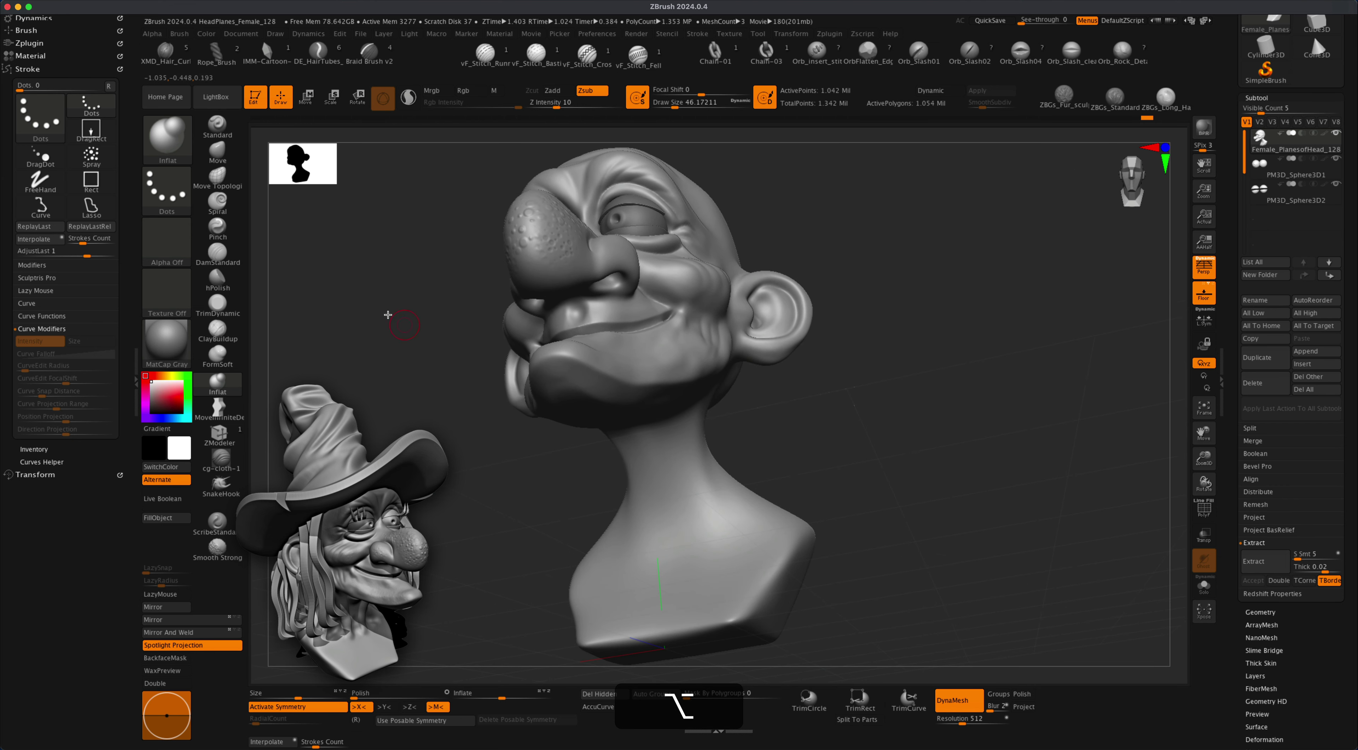
key("s")
left_click_drag(391, 433, 397, 434)
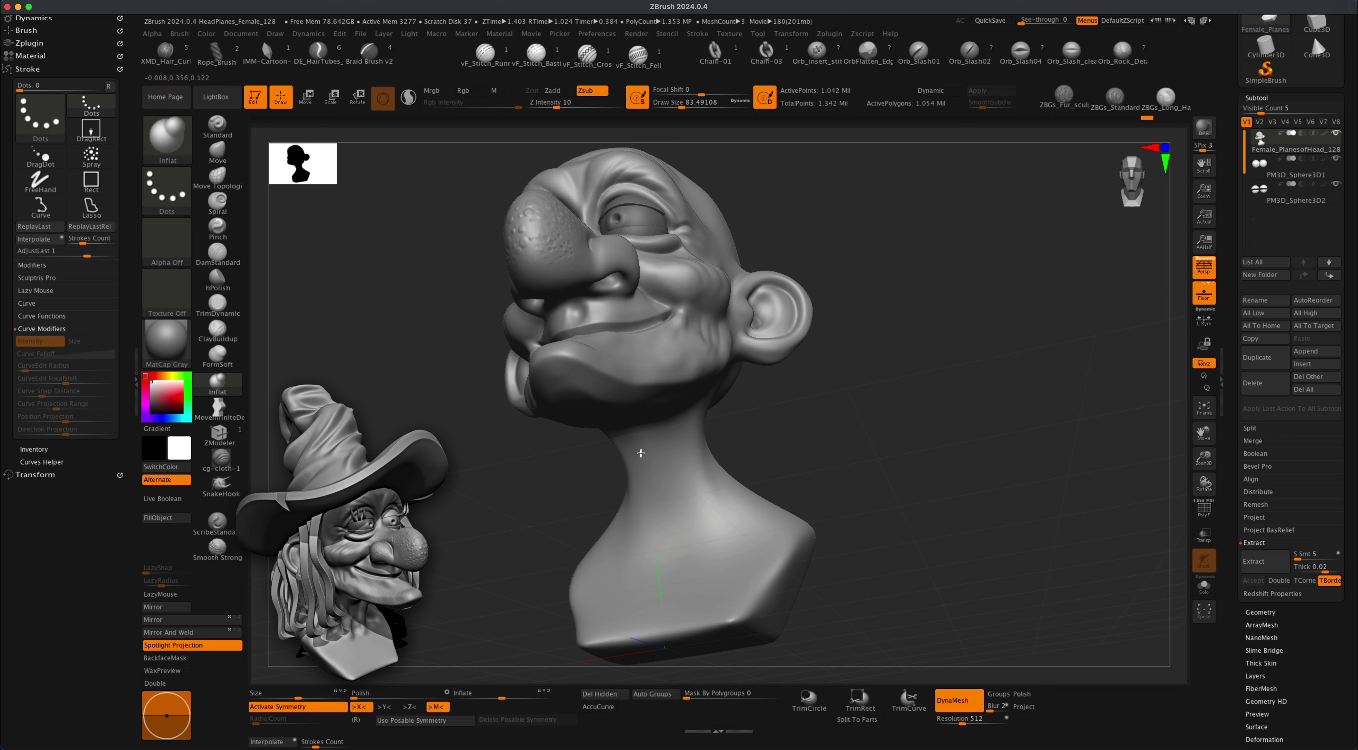
key("super+z")
key("super+z")
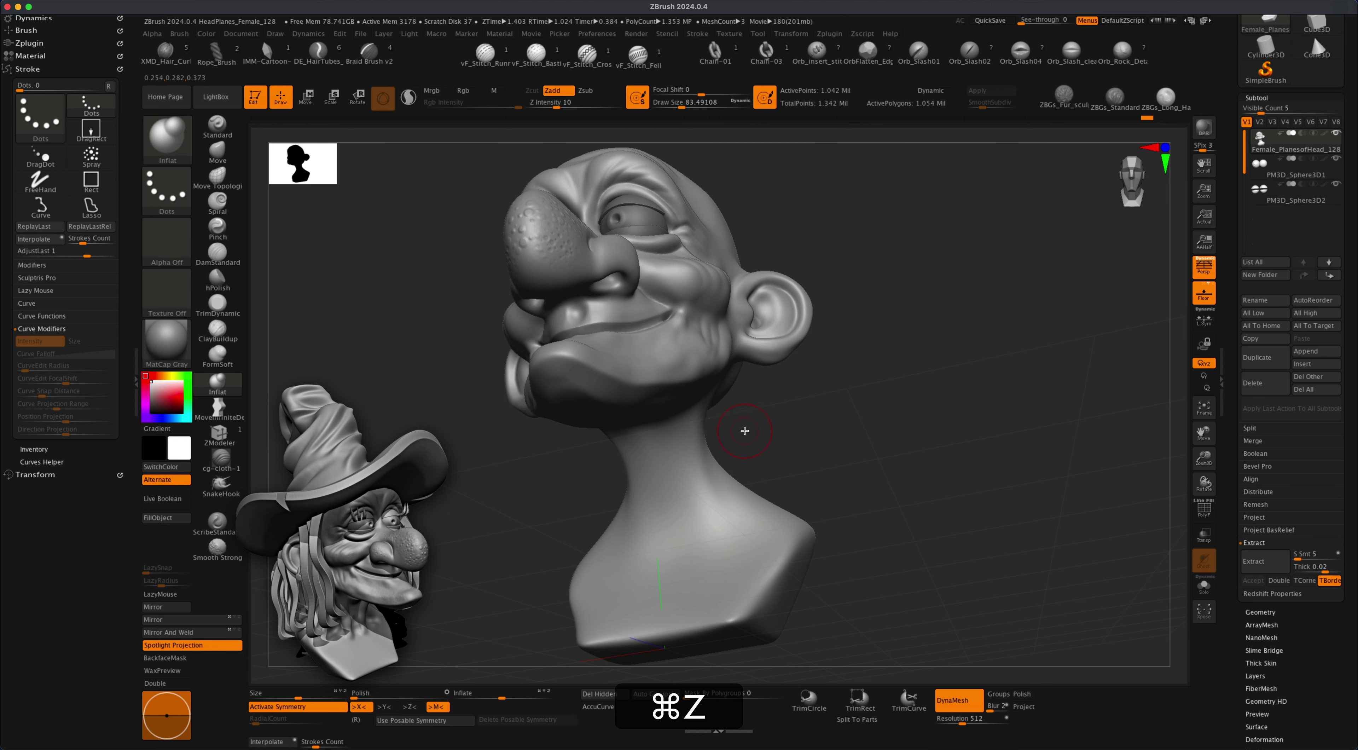
key("s")
left_click_drag(743, 429, 759, 406)
left_click_drag(653, 446, 663, 454)
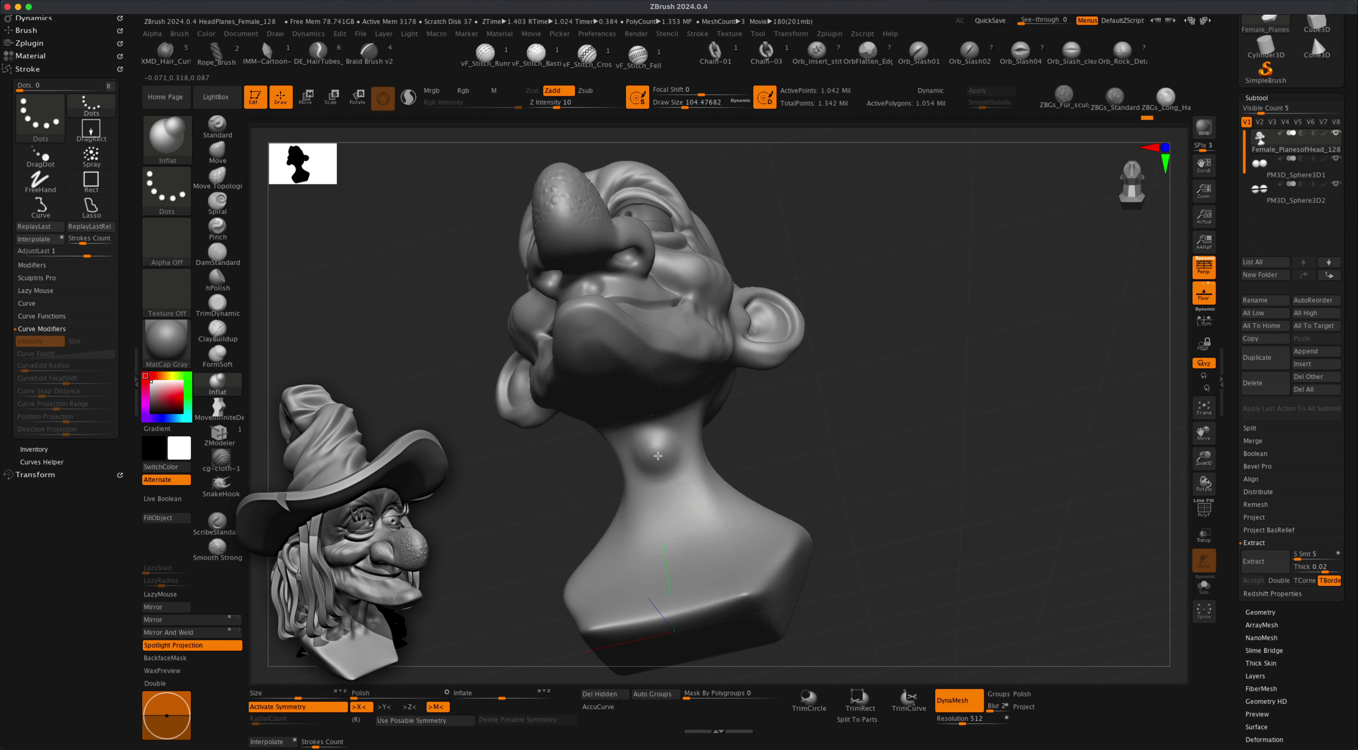
right_click_drag(657, 455, 662, 441)
right_click_drag(585, 460, 470, 408)
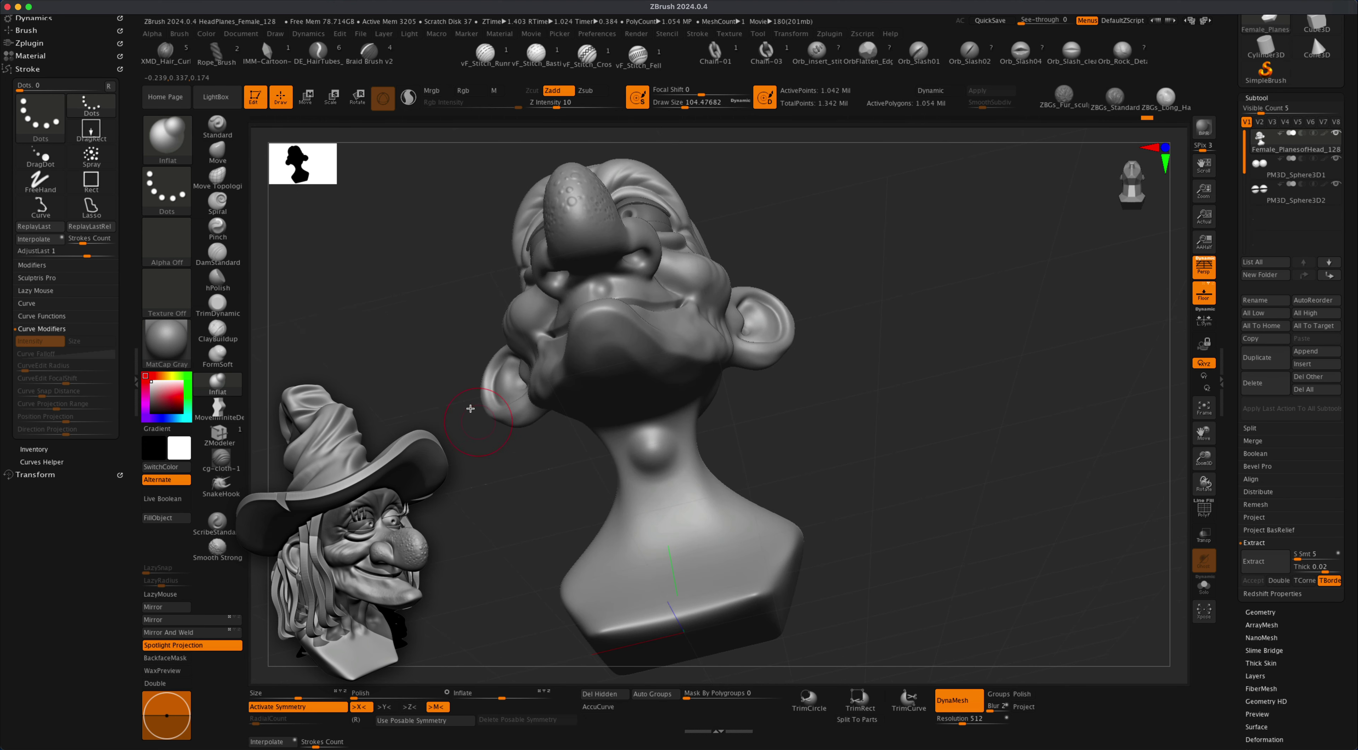
Tighten the edges of the Adam's apple with the Pinch brush at Draw Size about 94 and Z Intensity 20.
left_click(217, 229)
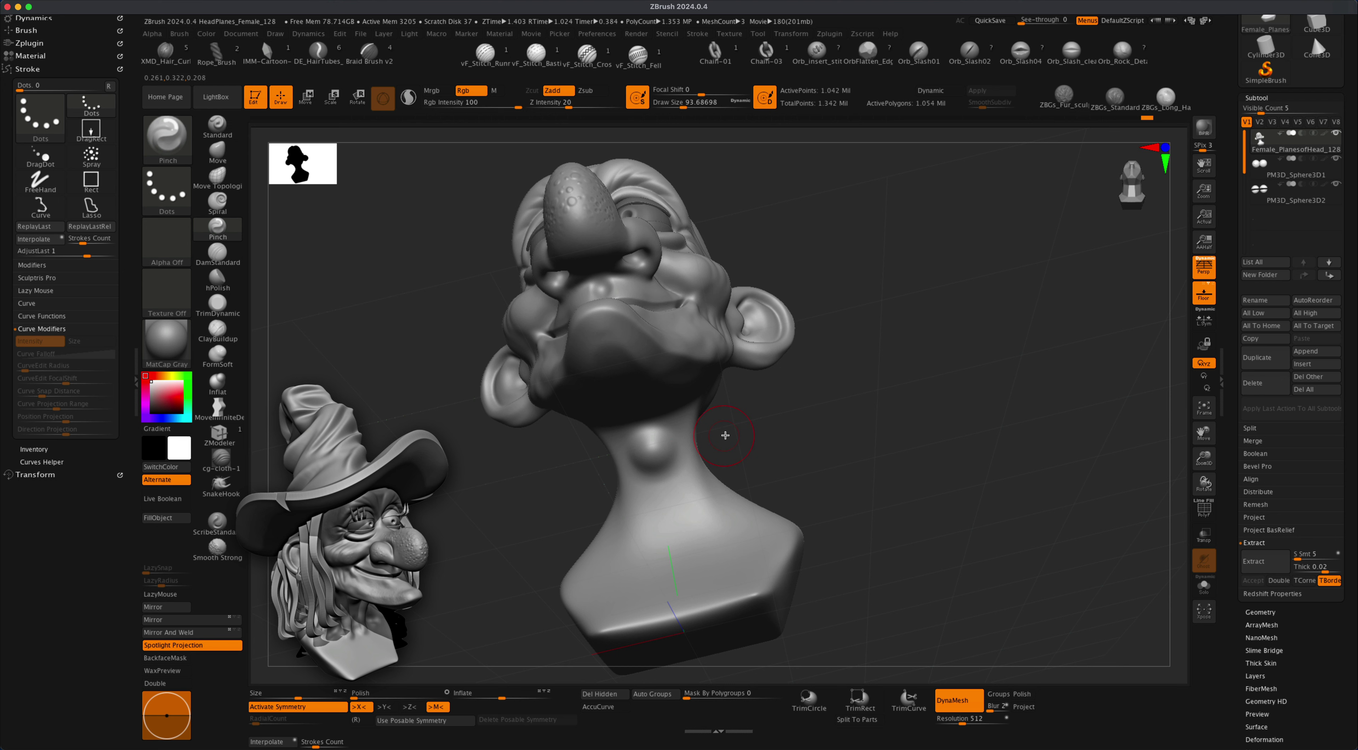
key("s")
right_click_drag(725, 434, 721, 433)
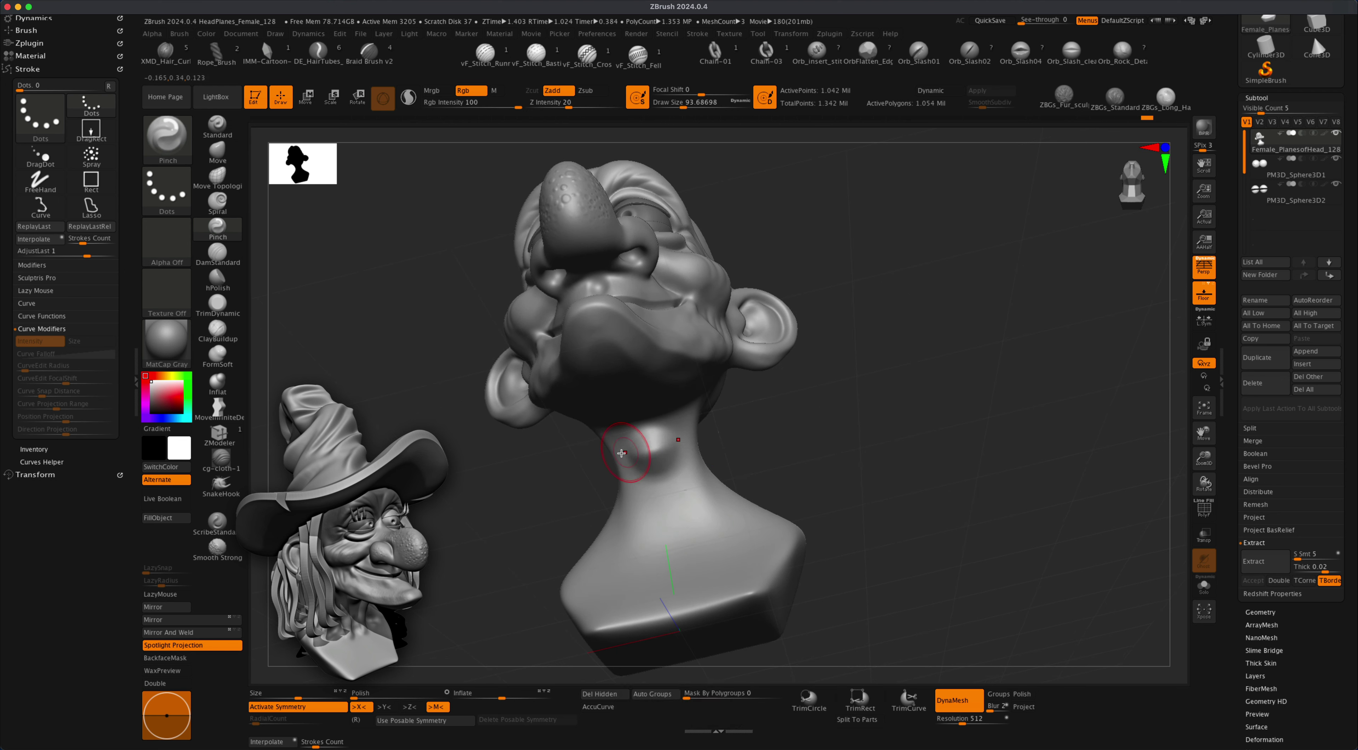
mouse_move(763, 418)
left_mouse_down()
mouse_move(740, 443)
mouse_move(755, 455)
mouse_move(776, 404)
left_mouse_up()
right_click_drag(775, 404, 695, 377)
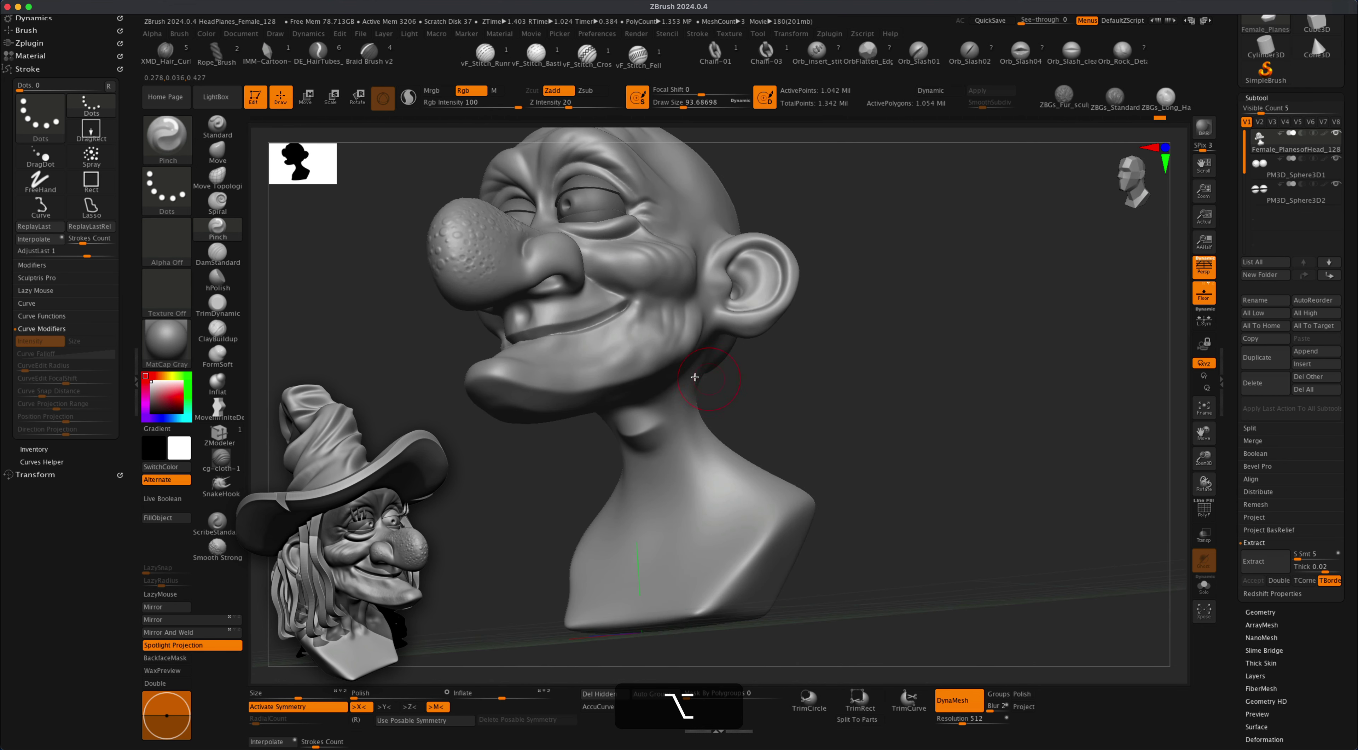
right_click_drag(563, 480, 500, 449)
Build up the side neck muscles from behind the jaw to the neck base with Inflat at Draw Size about 80, undoing the trial strokes.
left_click(218, 383)
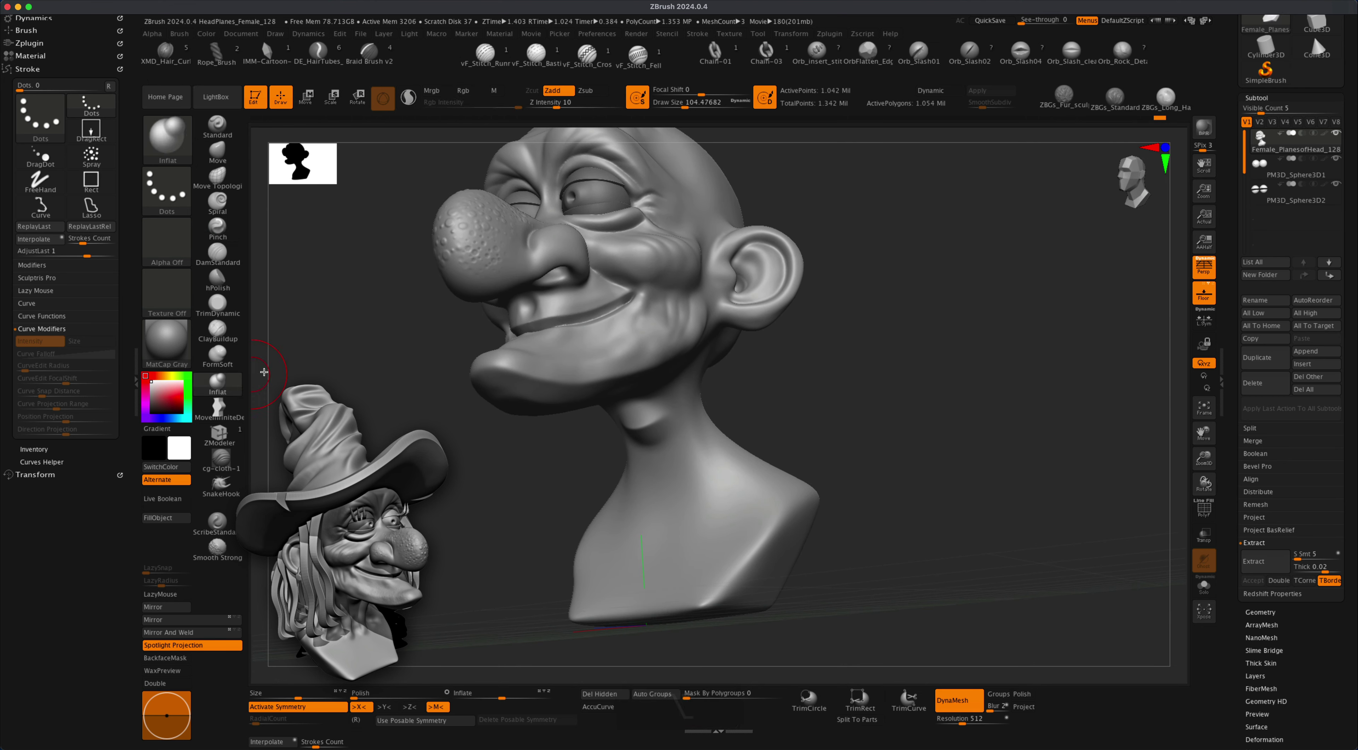
key("s")
left_click(377, 453)
left_click_drag(732, 397, 727, 404)
key("super+z")
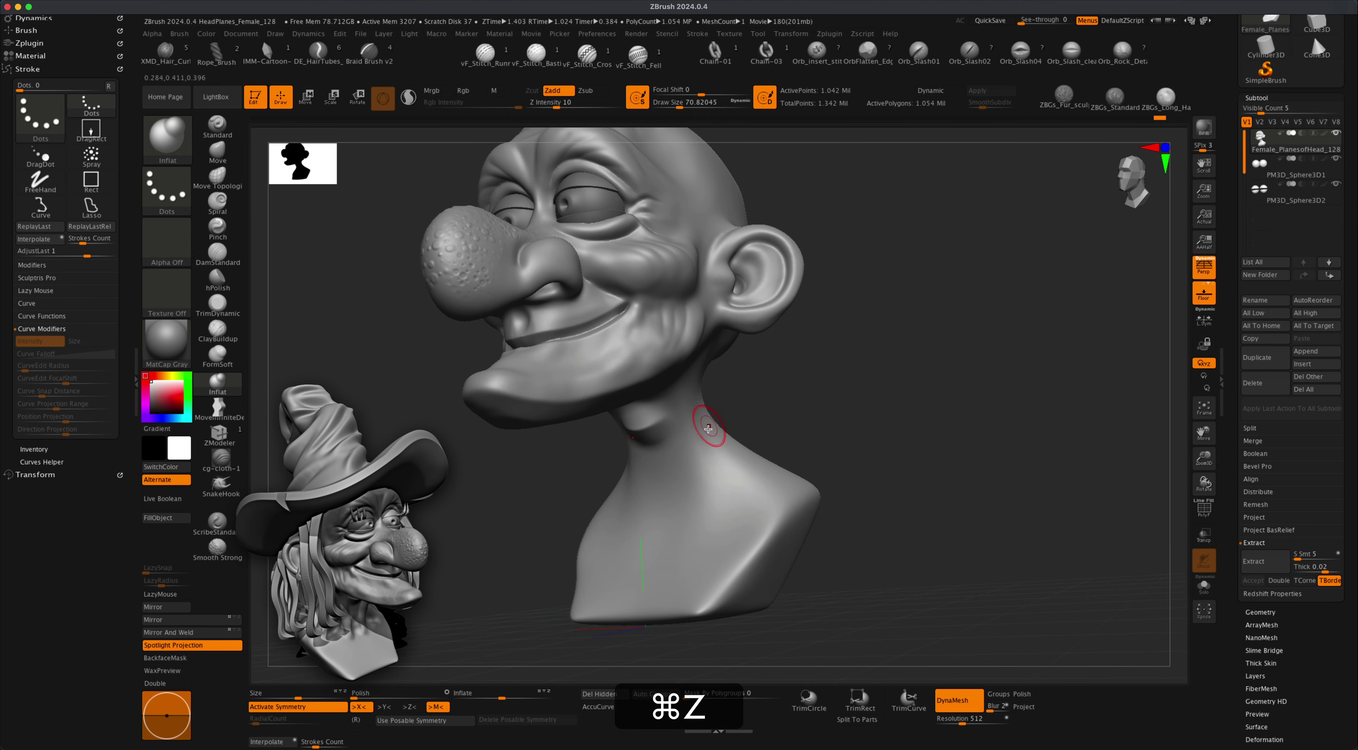
key("super+z")
key("super+s")
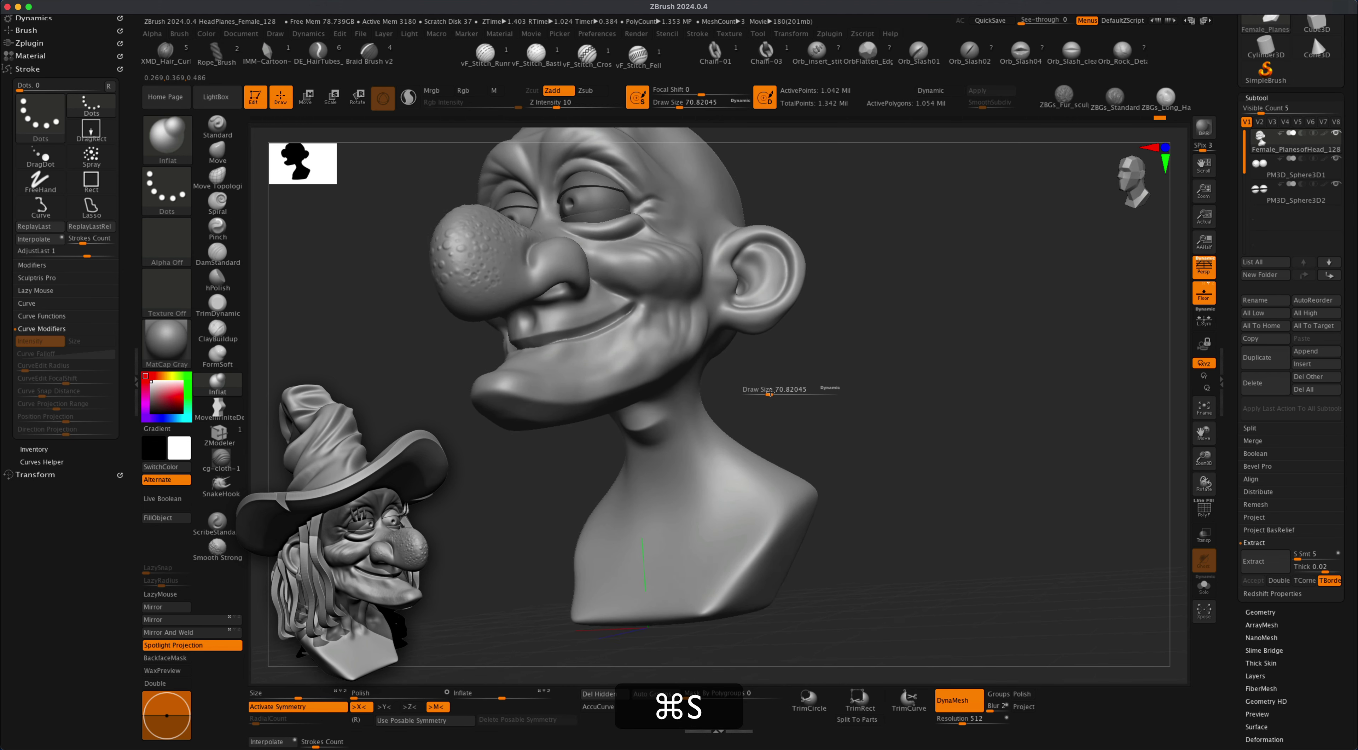
key("s")
left_click(769, 391)
left_click_drag(745, 393, 753, 388)
right_click_drag(754, 388, 679, 389)
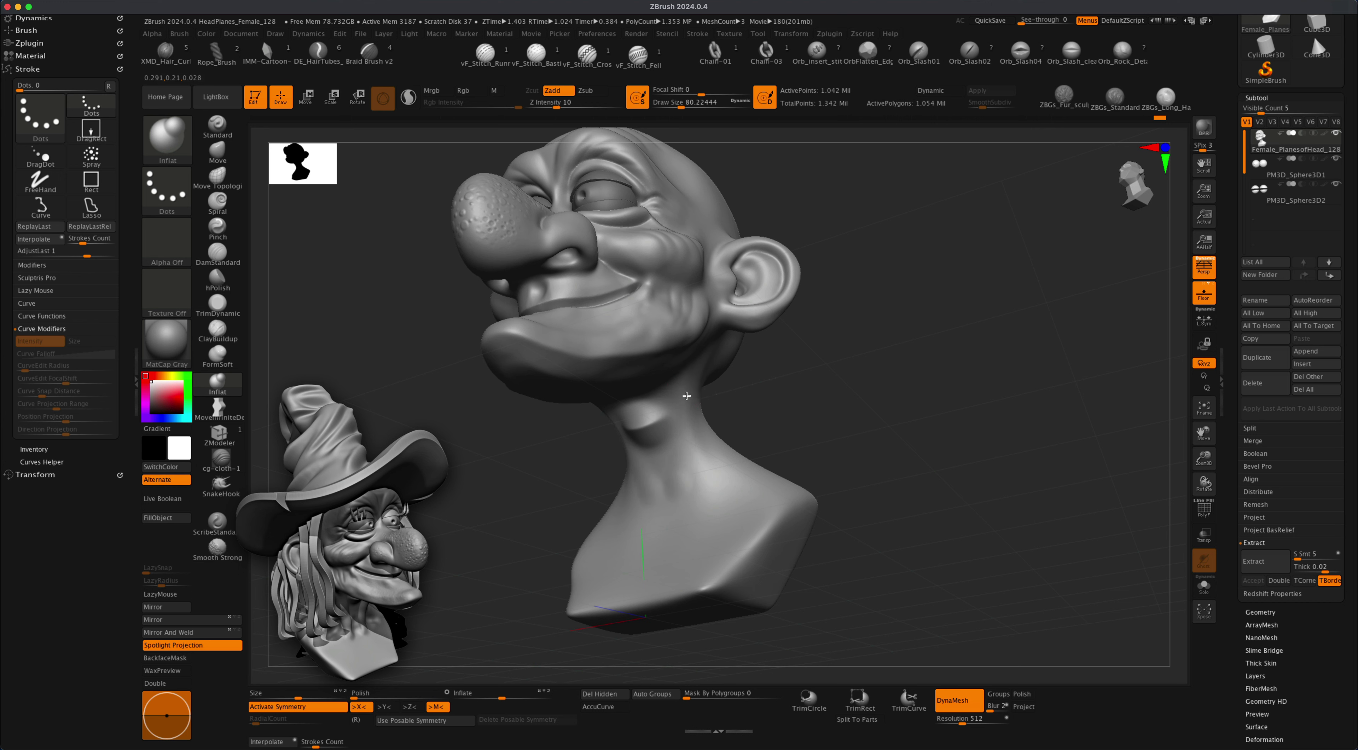
key("super+z")
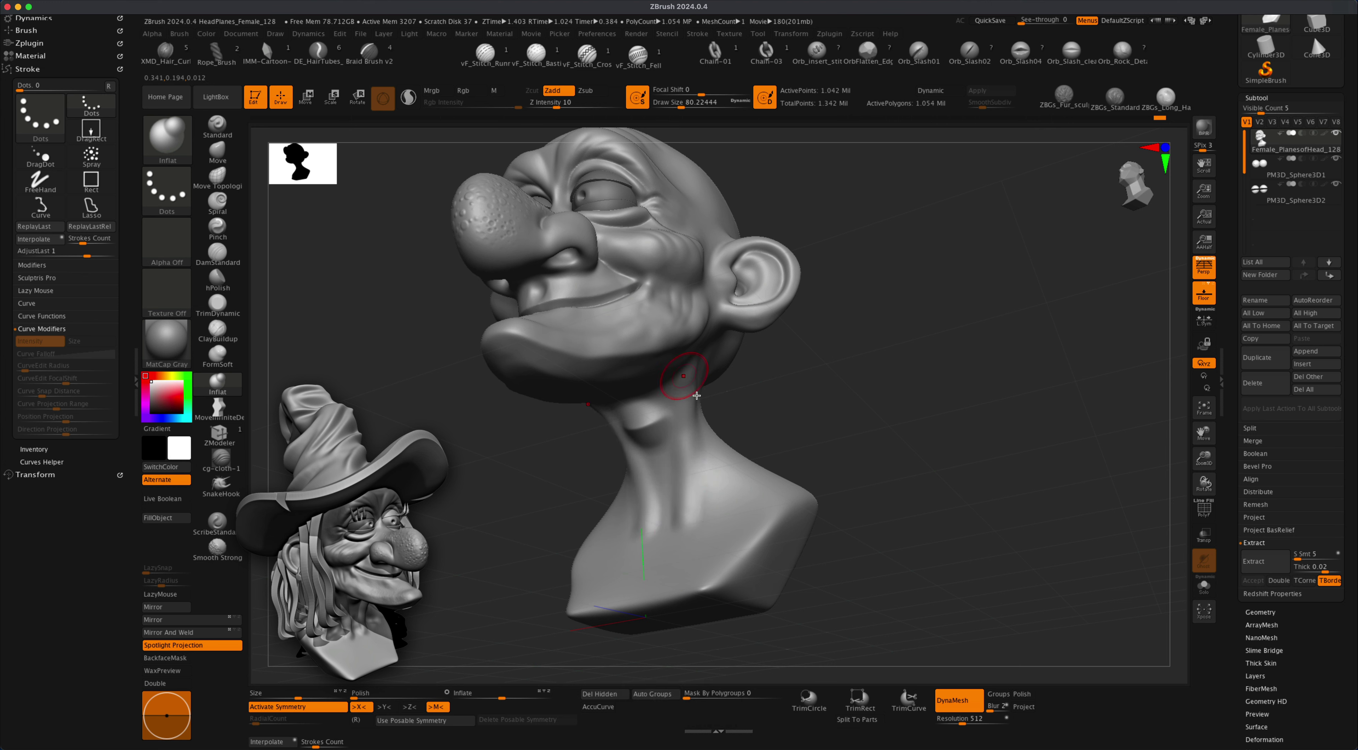
Sink hollows beside the neck muscles above the collarbones with inverted Inflat strokes, undoing the unwanted one, and smooth the neck.
right_click_drag(771, 401, 713, 473)
key("alt")
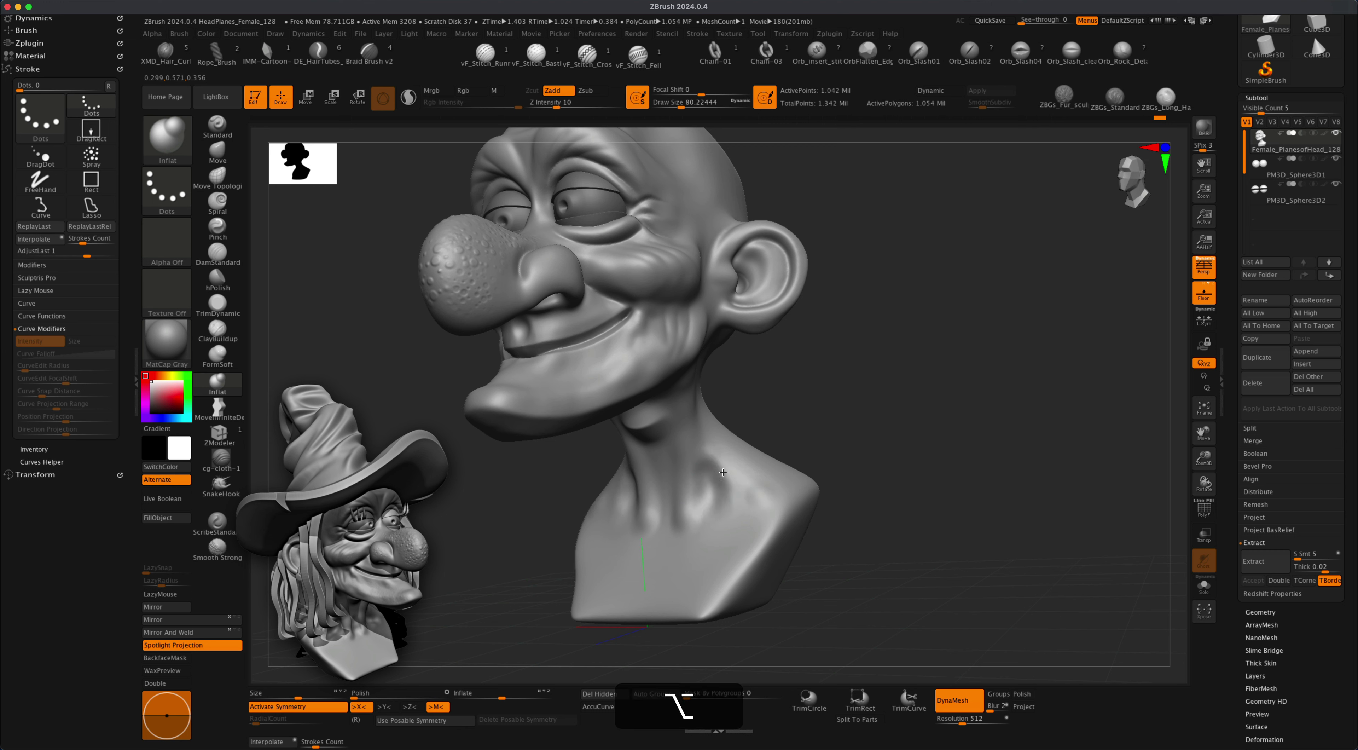
key("super+z")
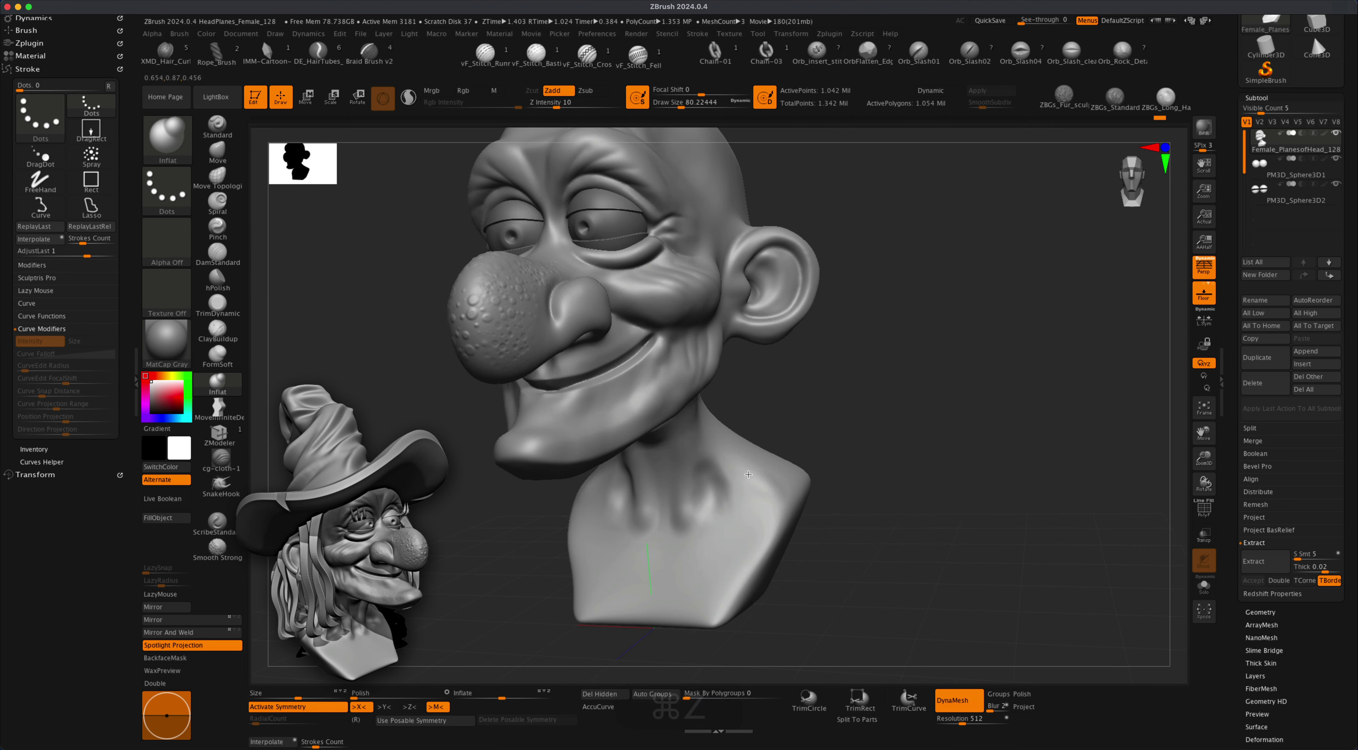
key("alt")
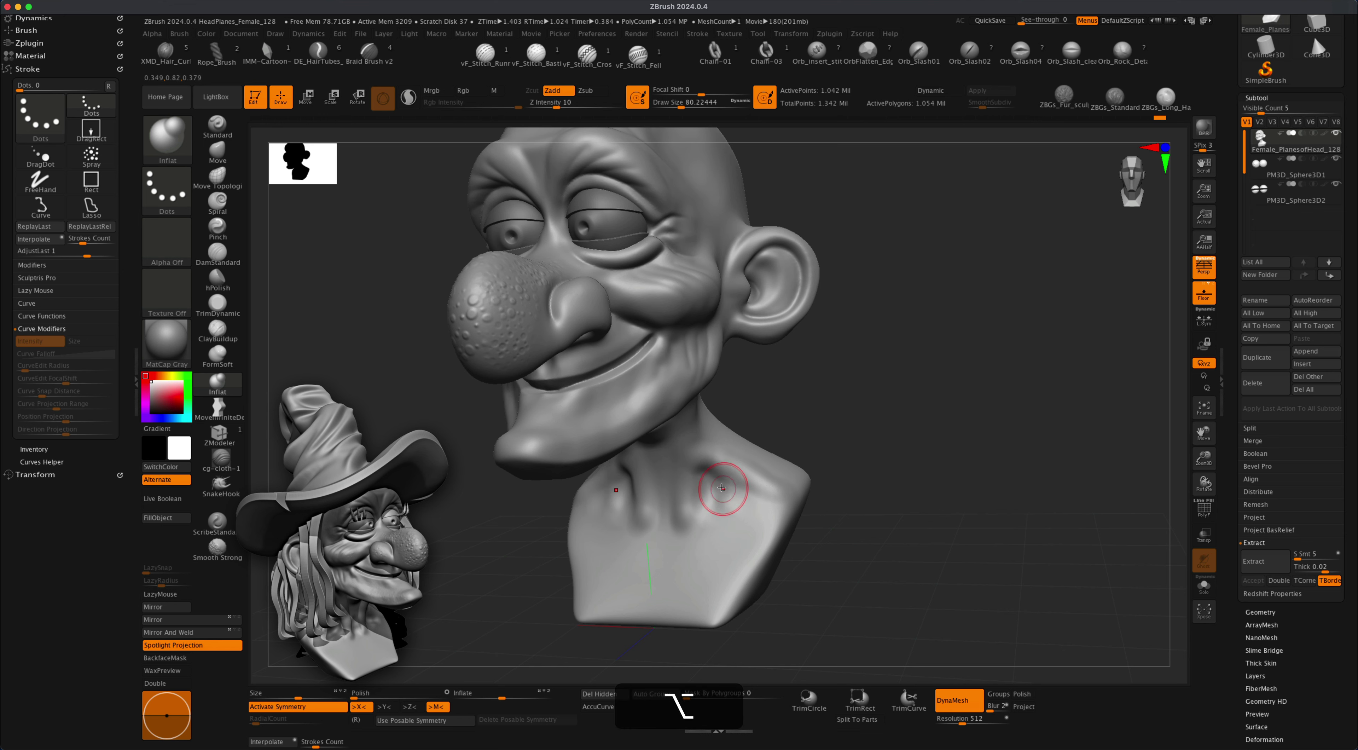
left_click_drag(791, 477, 812, 429)
left_click_drag(680, 406, 688, 464, "shift")
mouse_move(822, 390)
left_mouse_down("shift")
mouse_move(867, 418)
mouse_move(822, 417)
left_mouse_up("shift")
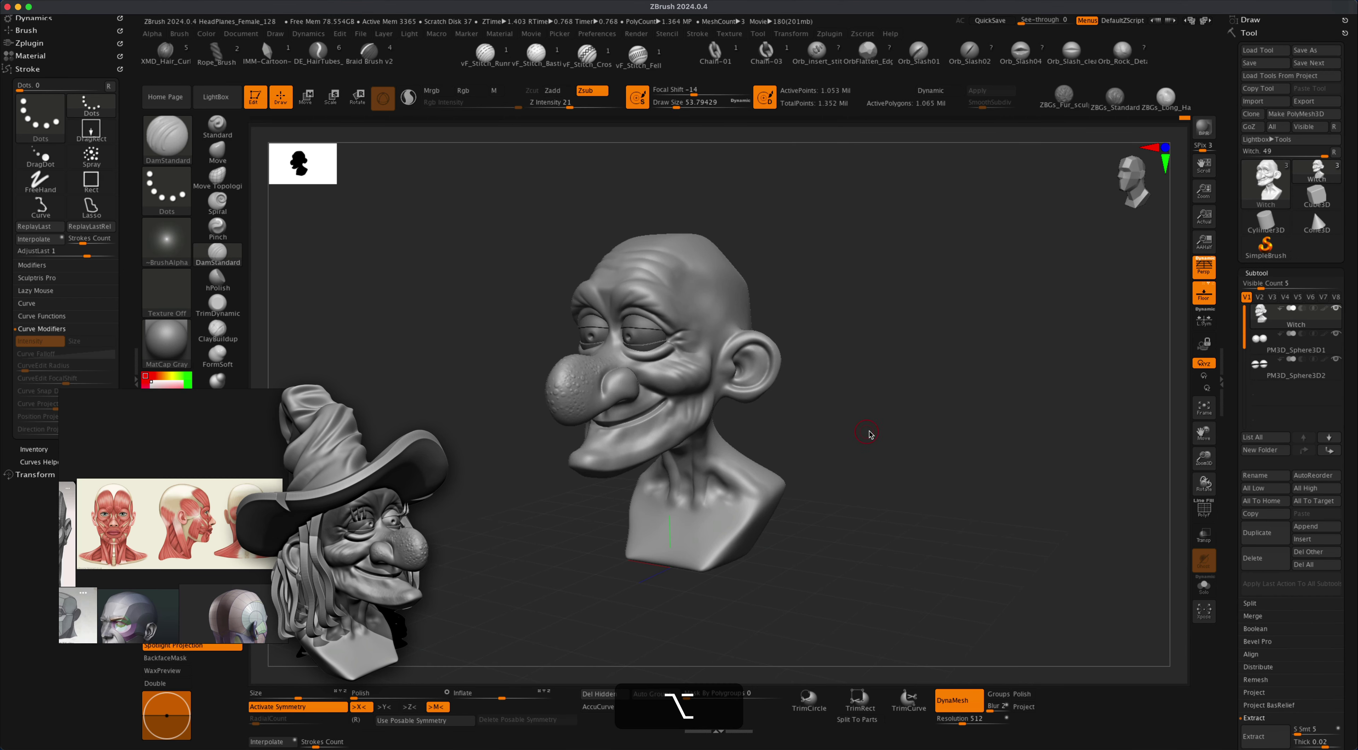
Check the bust from the side and move the head-muscle anatomy reference off the brush palette to the opposite side of the canvas.
left_click_drag(870, 431, 780, 428)
key("alt")
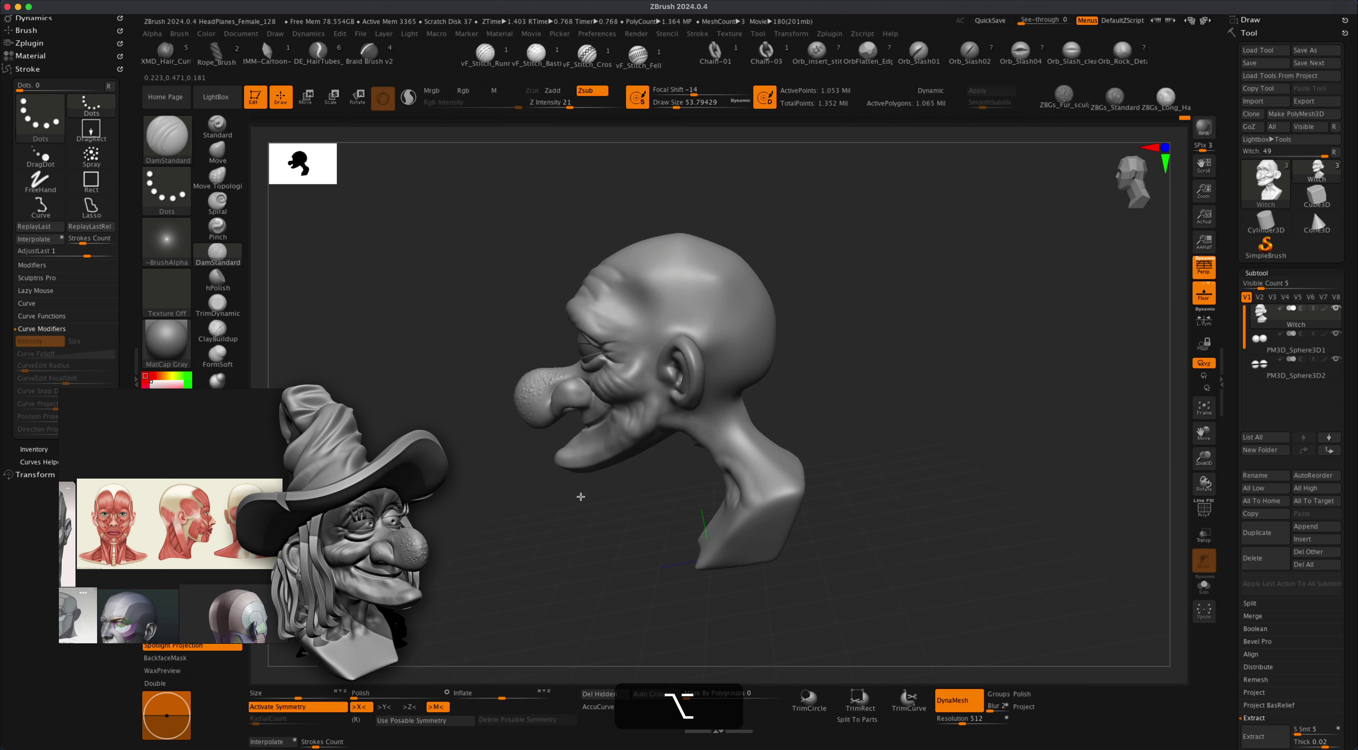
left_click_drag(579, 494, 684, 474)
left_click_drag(599, 502, 581, 493, "alt")
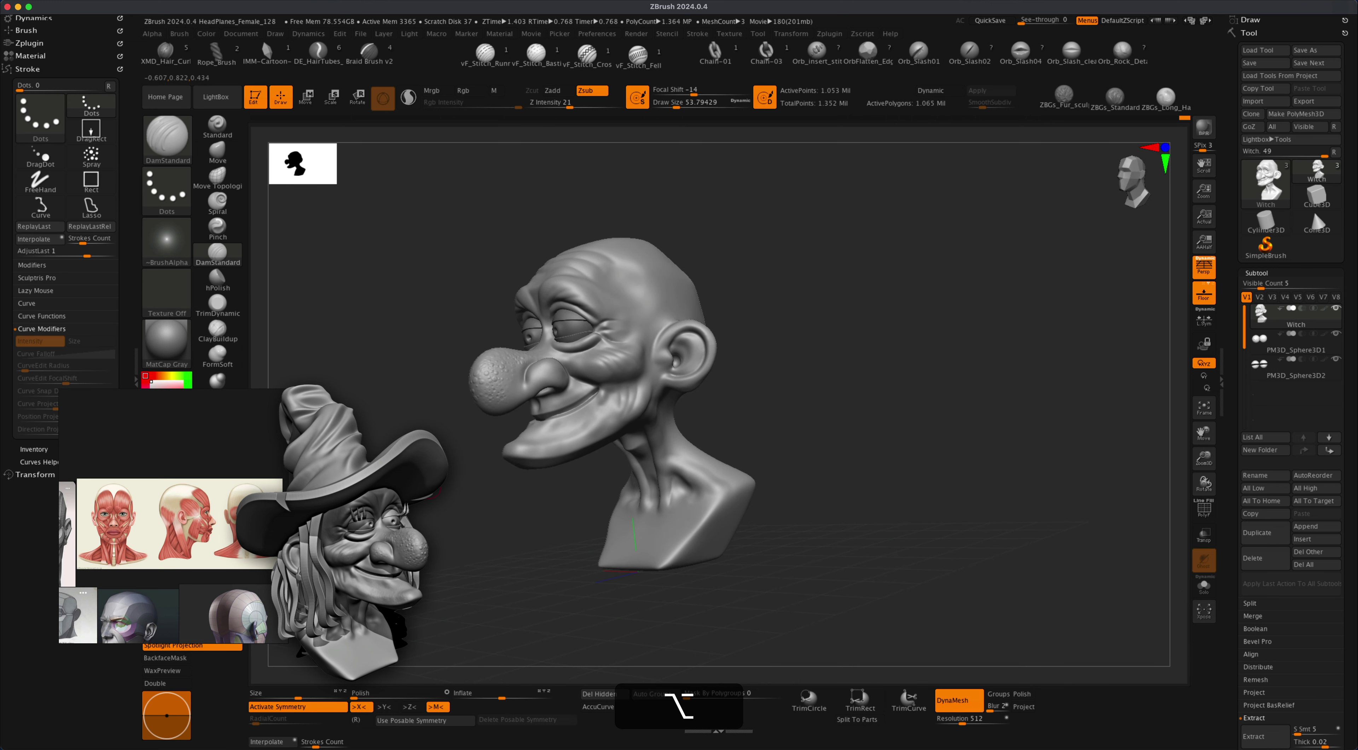
mouse_move(484, 528)
left_mouse_down()
mouse_move(478, 547)
mouse_move(490, 532)
left_mouse_up()
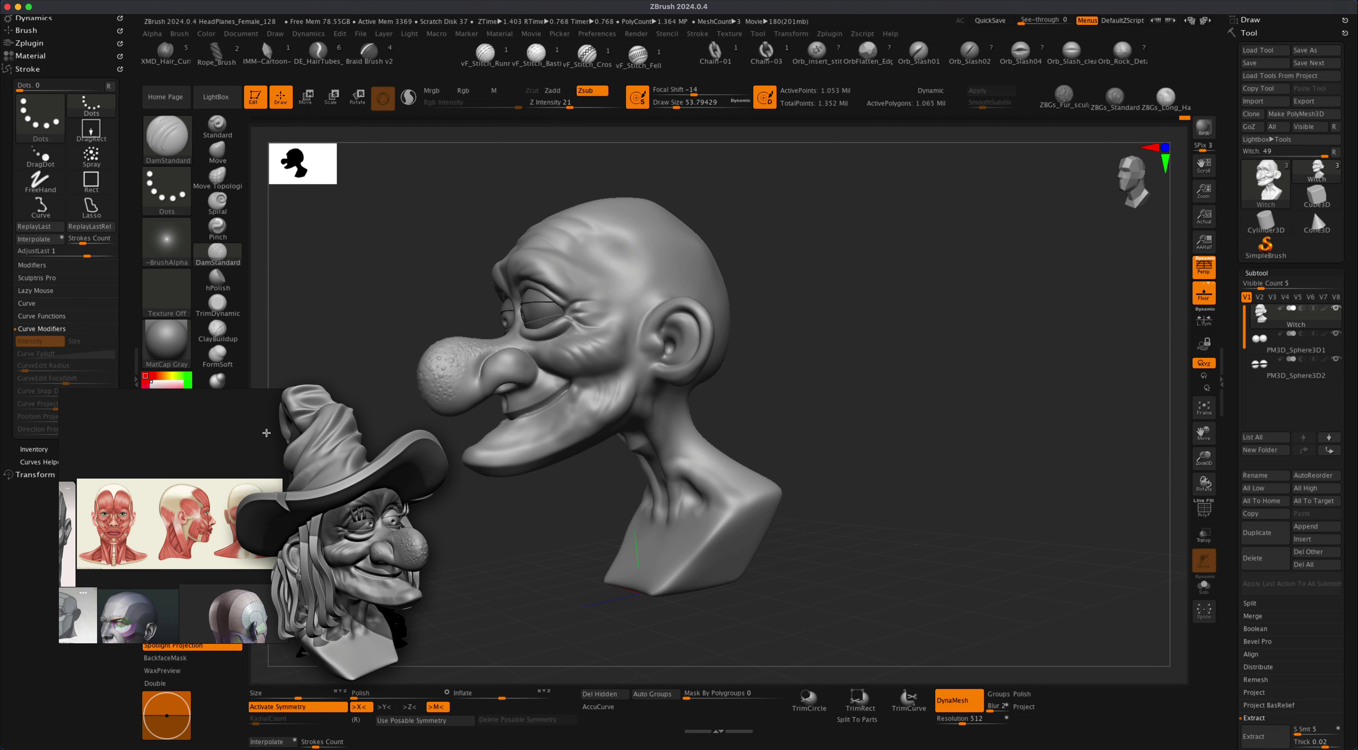
right_click_drag(266, 432, 1163, 463)
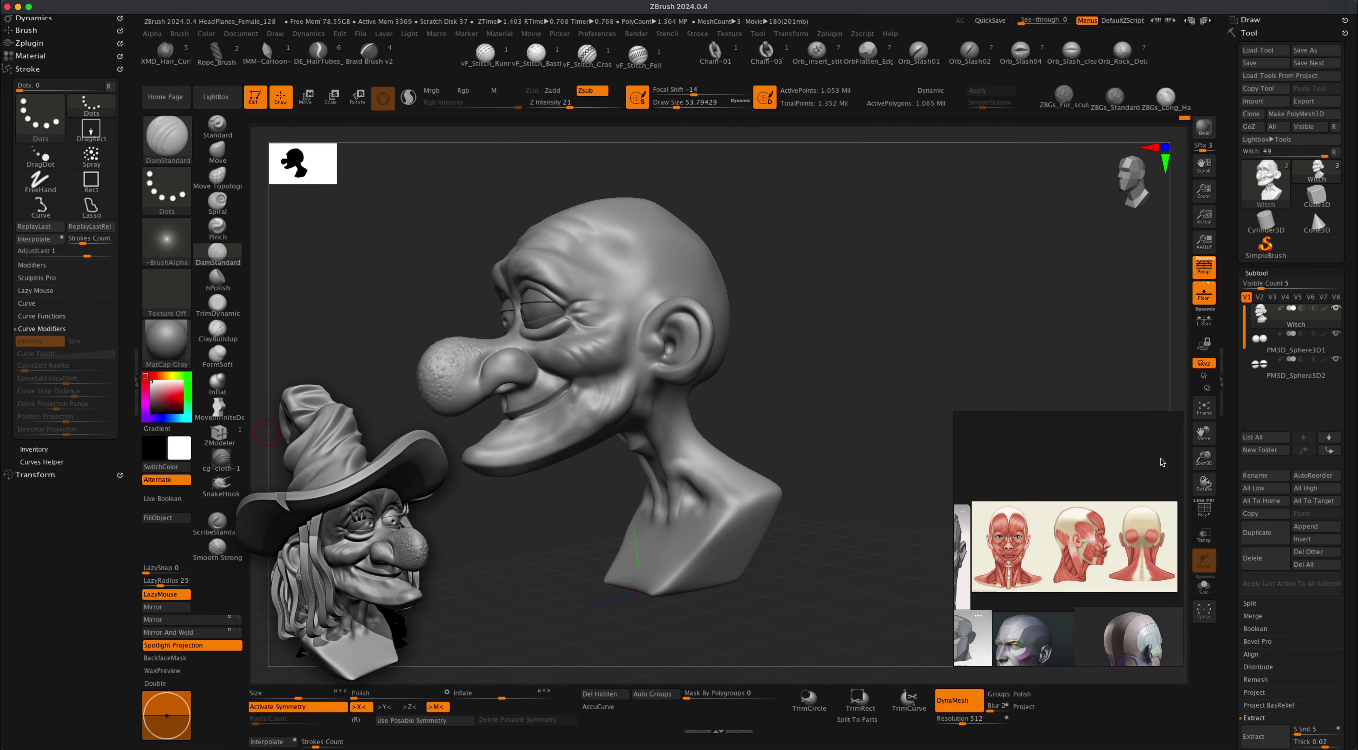
left_click_drag(1162, 462, 1164, 468)
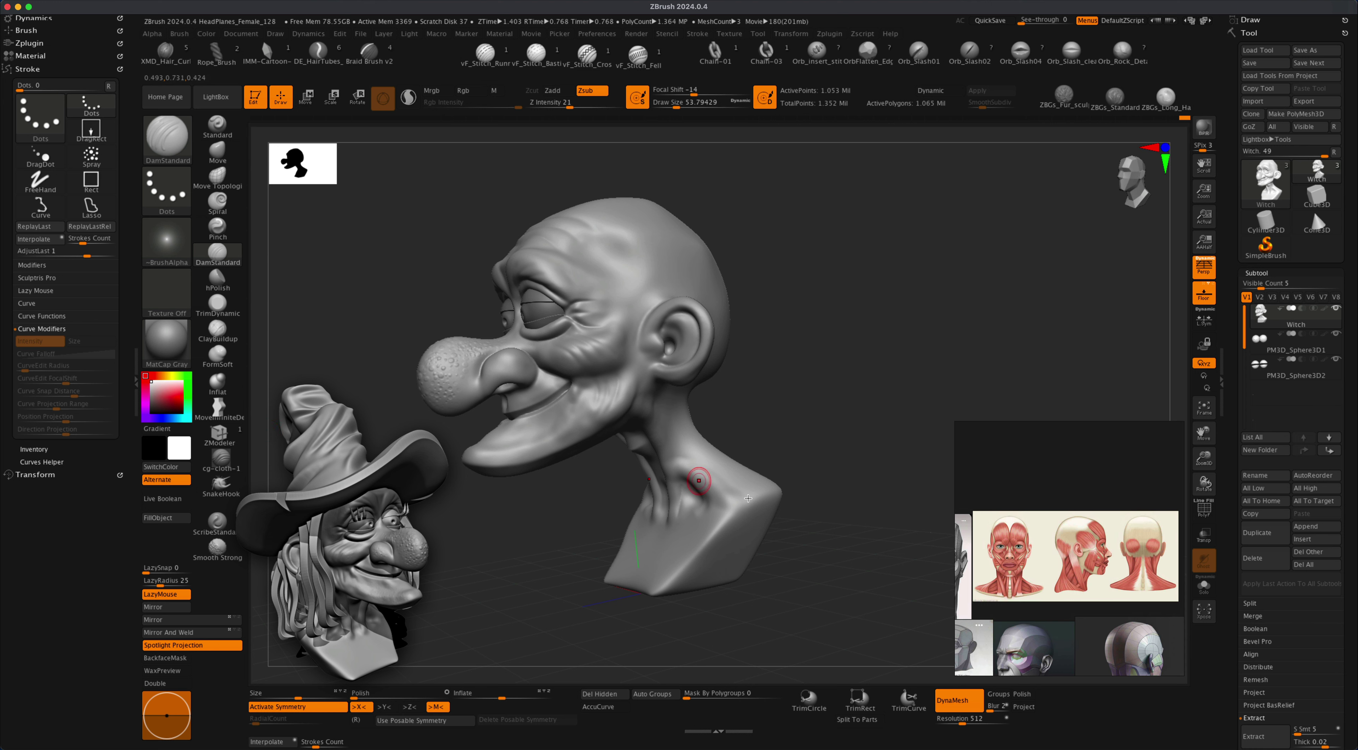
Build up the muscles on the back of the neck with Inflat at Draw Size about 128, sinking the grooves between them.
left_click(228, 383)
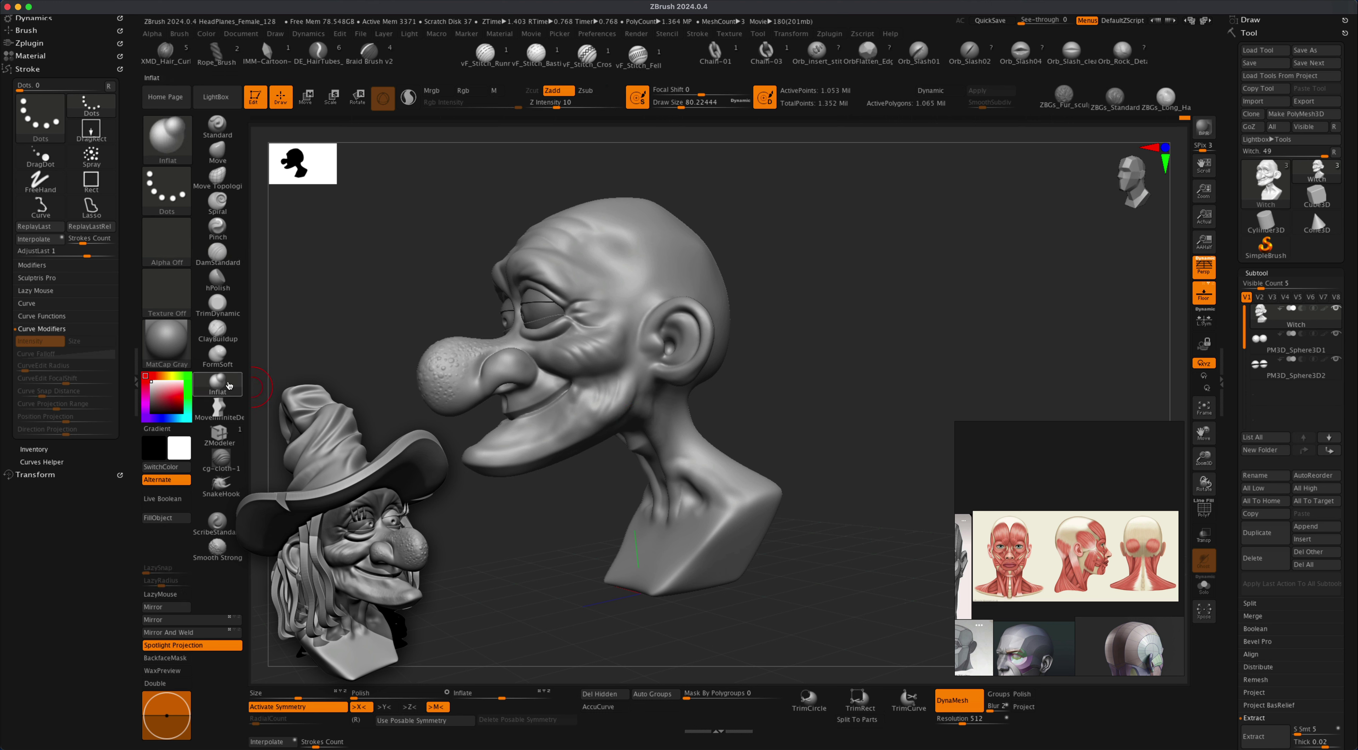
mouse_move(511, 558)
left_mouse_down()
mouse_move(539, 518)
mouse_move(727, 448)
mouse_move(751, 419)
mouse_move(775, 419)
mouse_move(779, 392)
left_mouse_up()
key("s")
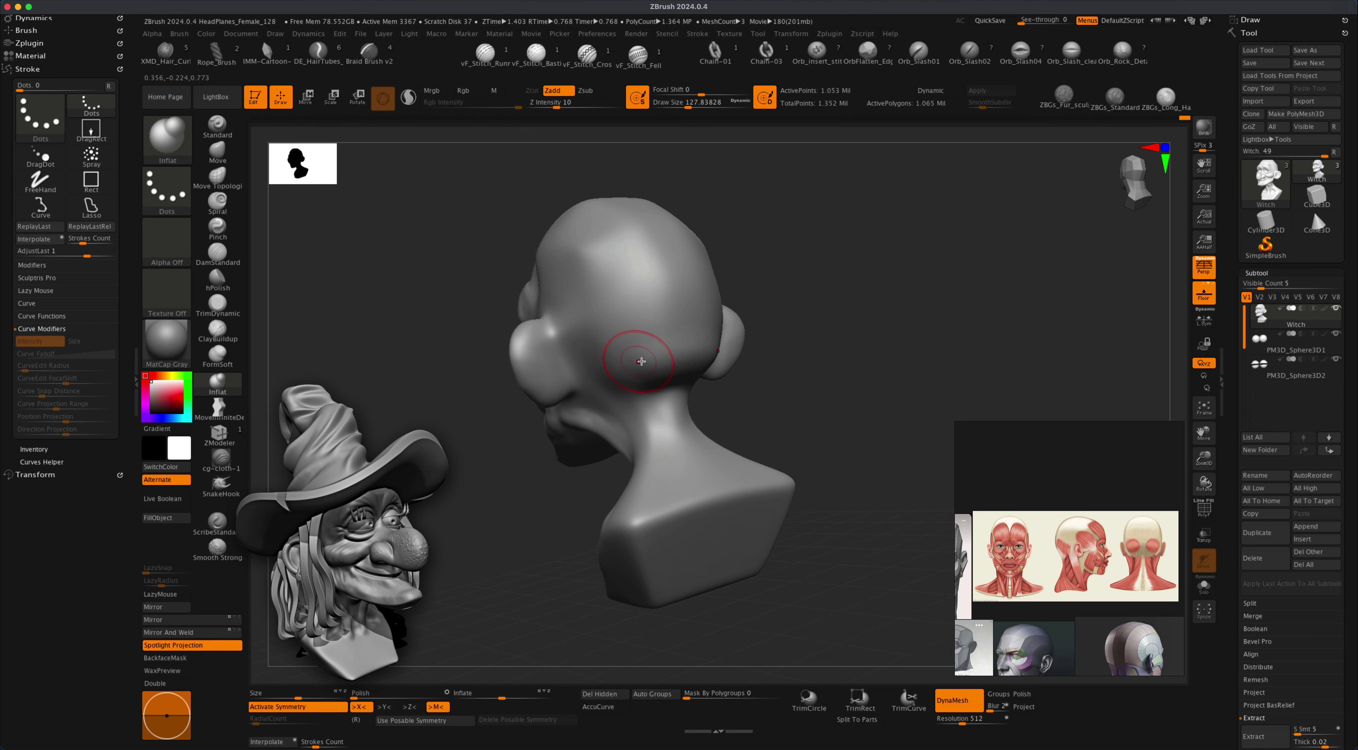
mouse_move(817, 326)
left_mouse_down()
mouse_move(707, 306)
mouse_move(764, 266)
mouse_move(694, 282)
left_mouse_up()
left_click_drag(771, 355, 709, 391, "alt")
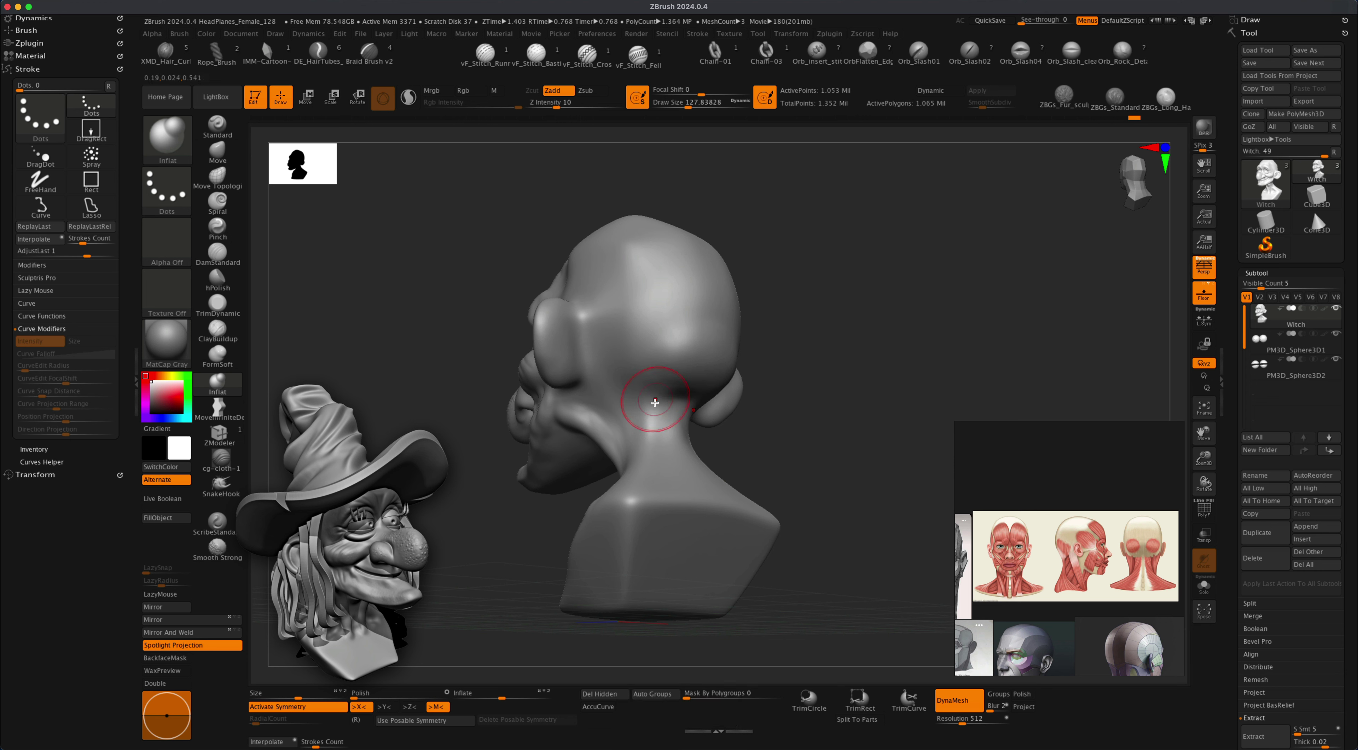
left_click_drag(751, 413, 657, 426)
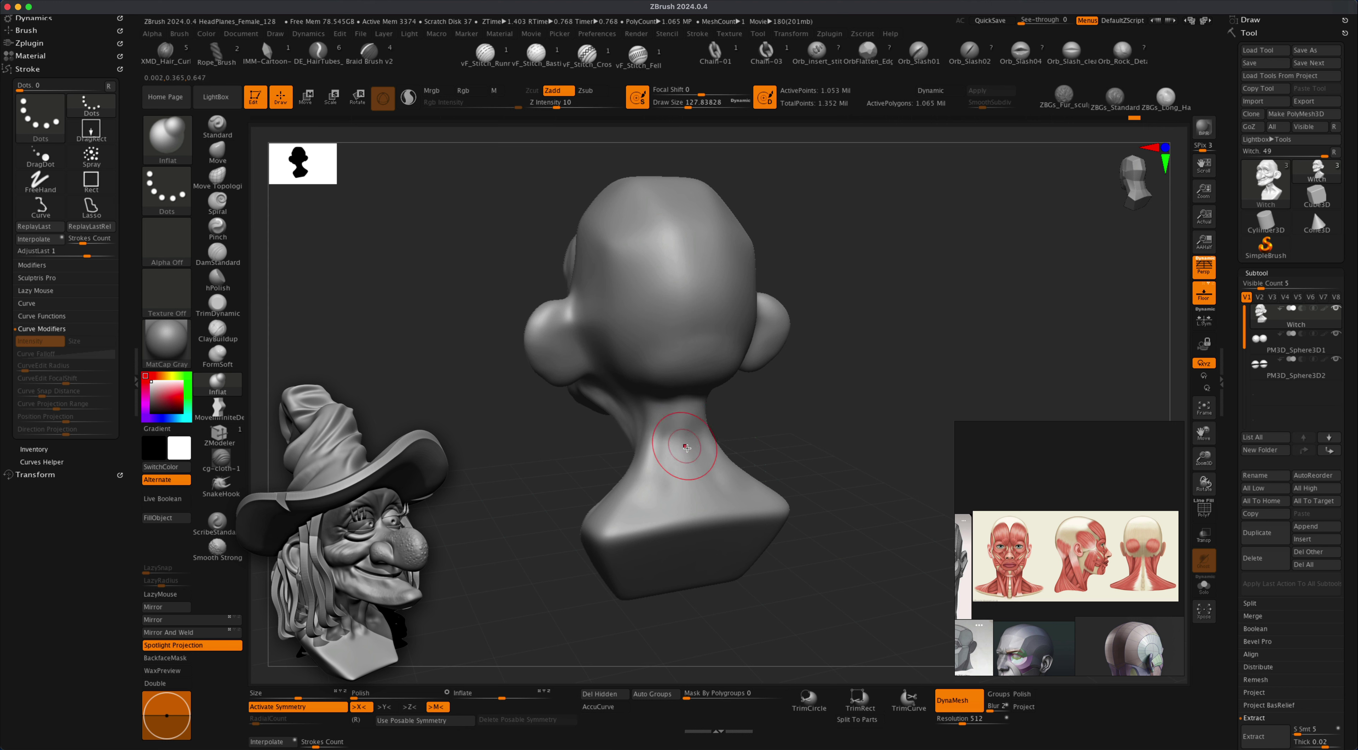
left_click_drag(692, 433, 692, 469, "alt")
left_click_drag(791, 446, 638, 391)
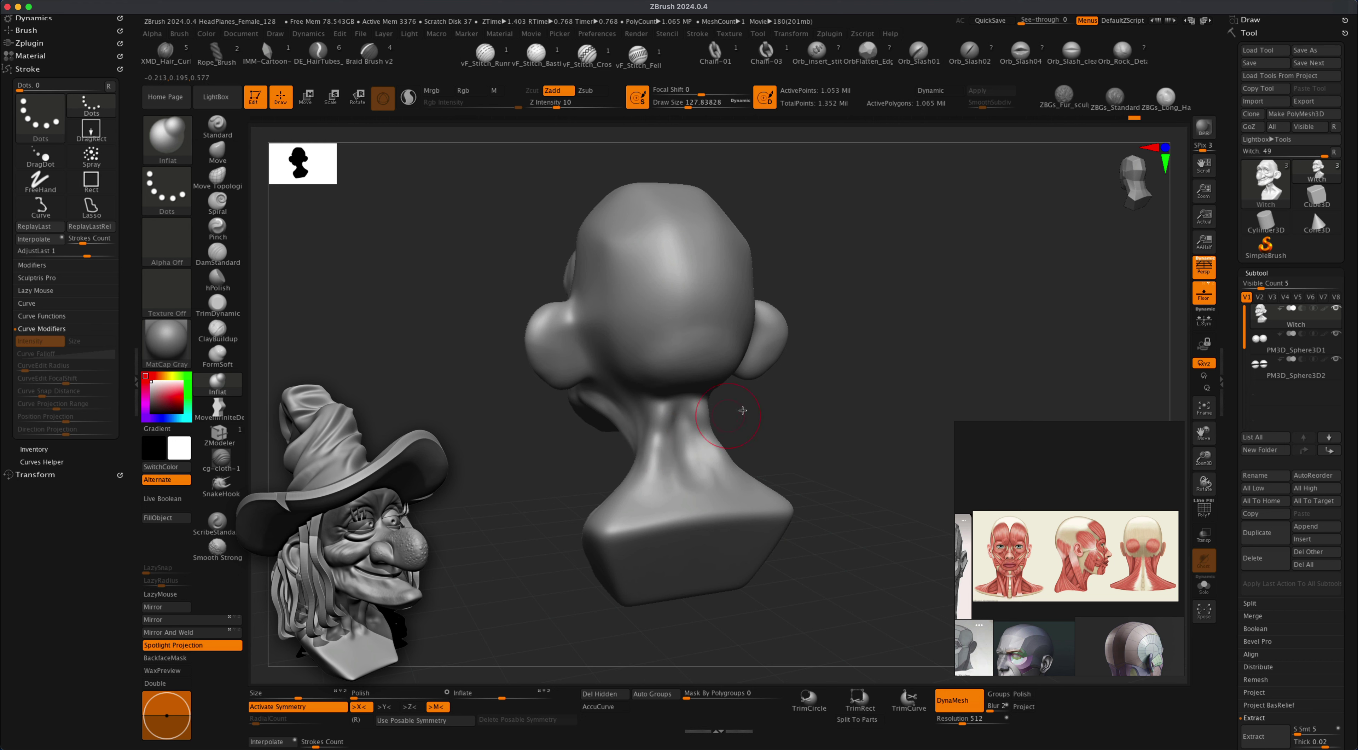
Inspect the sculpted neck and face from the back, side and front.
left_click_drag(742, 410, 753, 422)
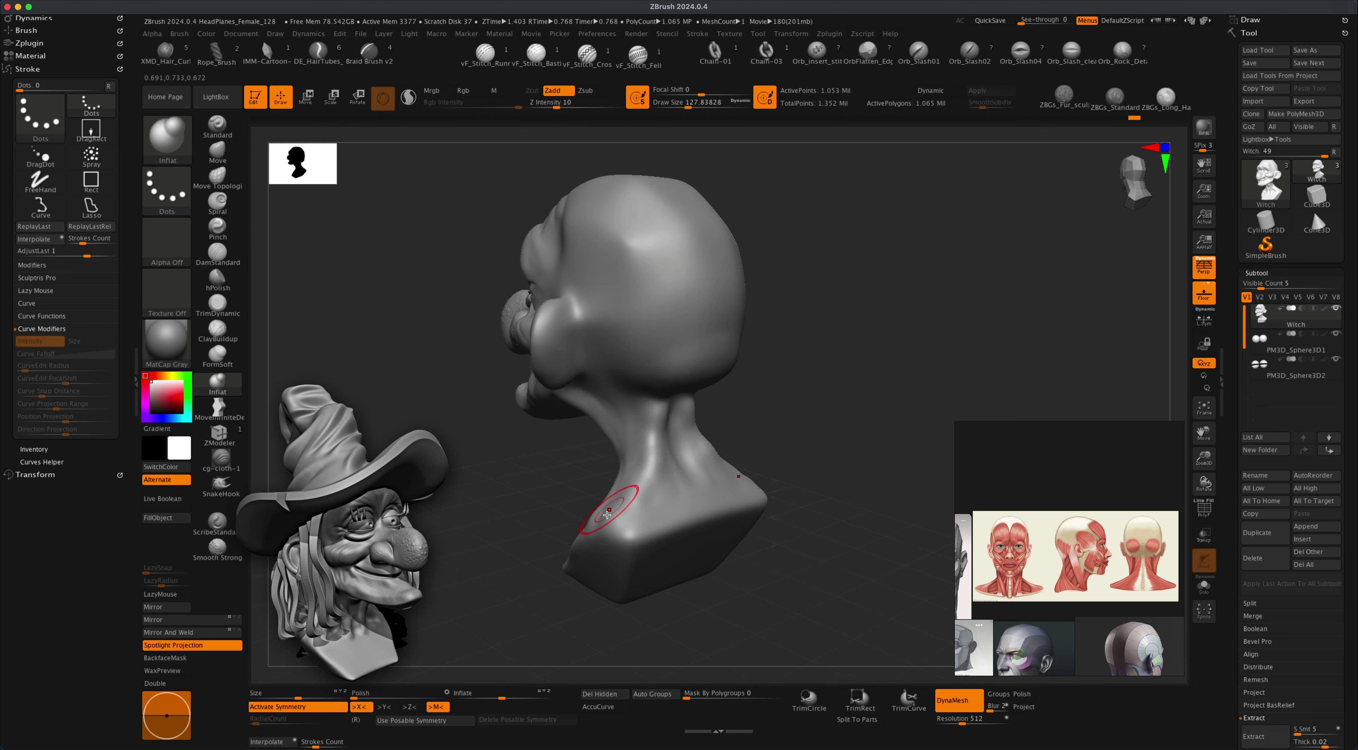
left_click_drag(791, 437, 891, 393)
left_click_drag(727, 390, 679, 398)
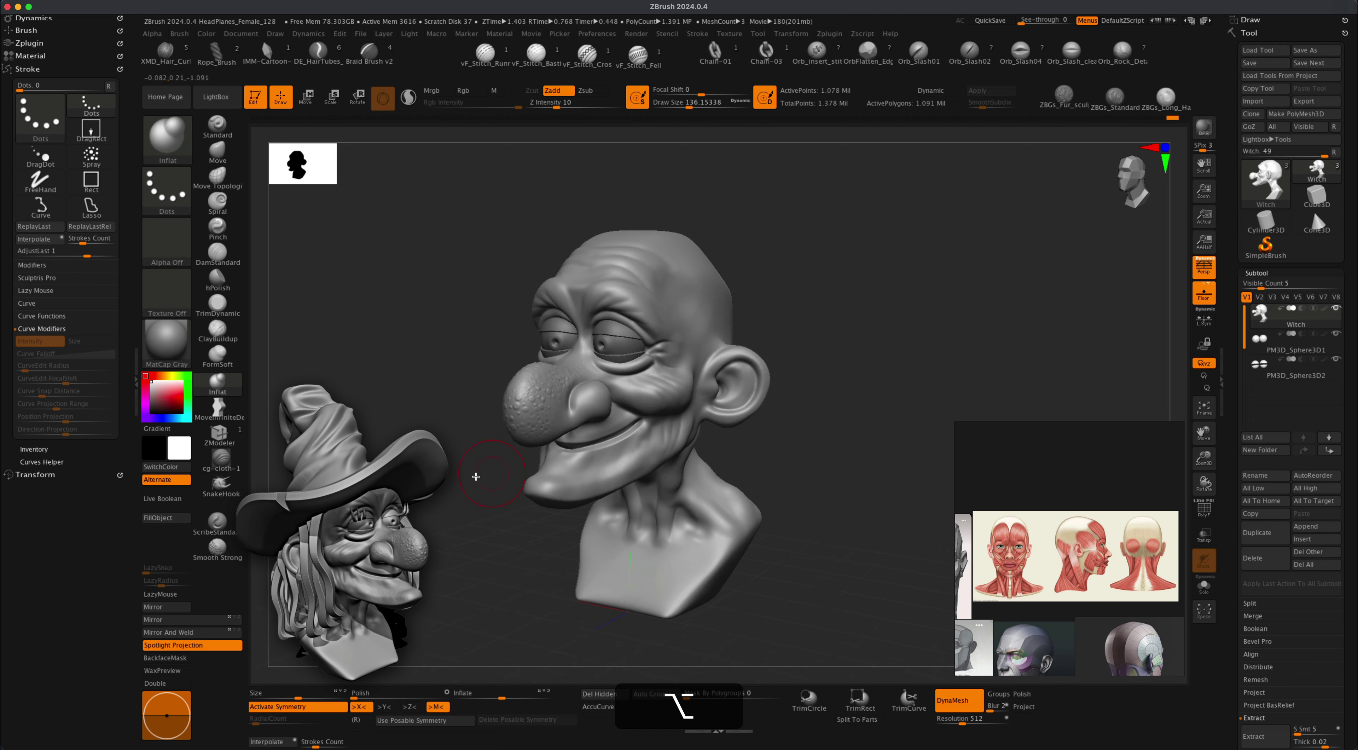
mouse_move(809, 395)
left_mouse_down("alt")
mouse_move(879, 404)
mouse_move(830, 405)
left_mouse_up("alt")
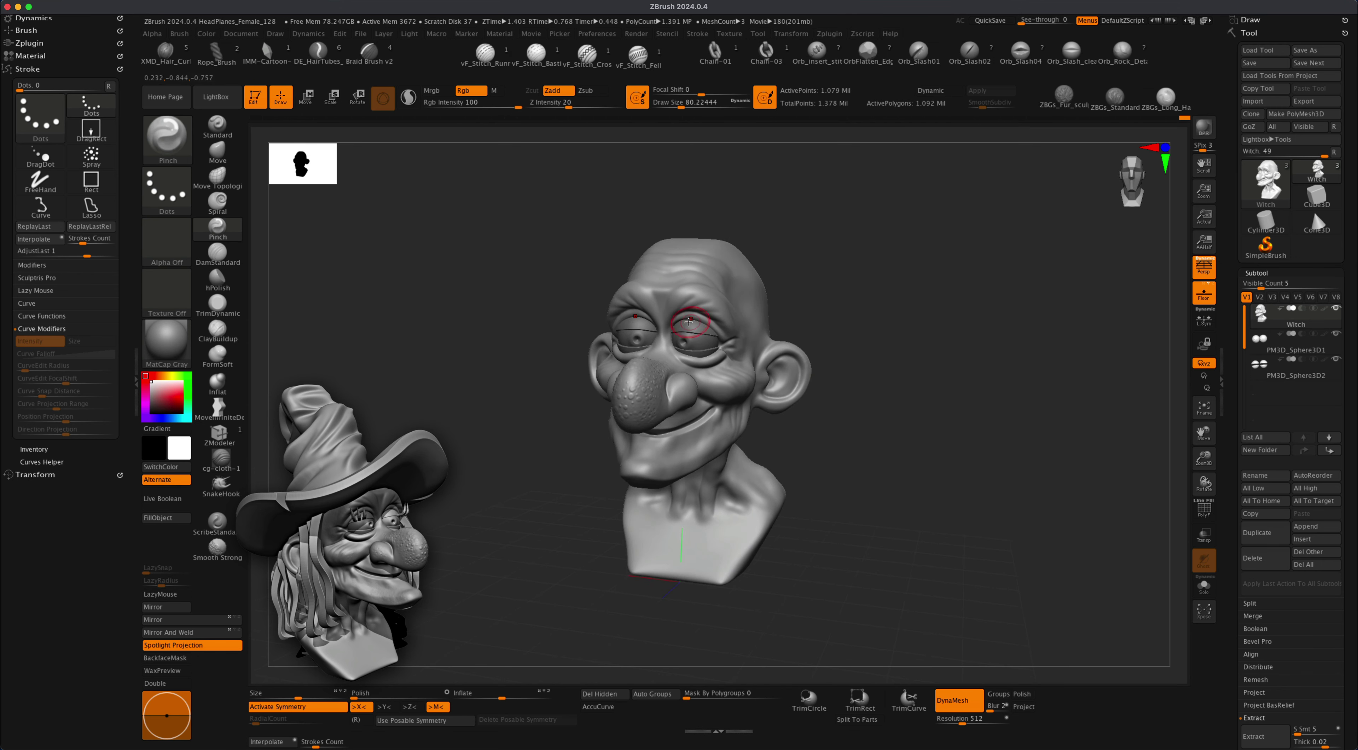
left_click_drag(820, 322, 870, 347, "alt")
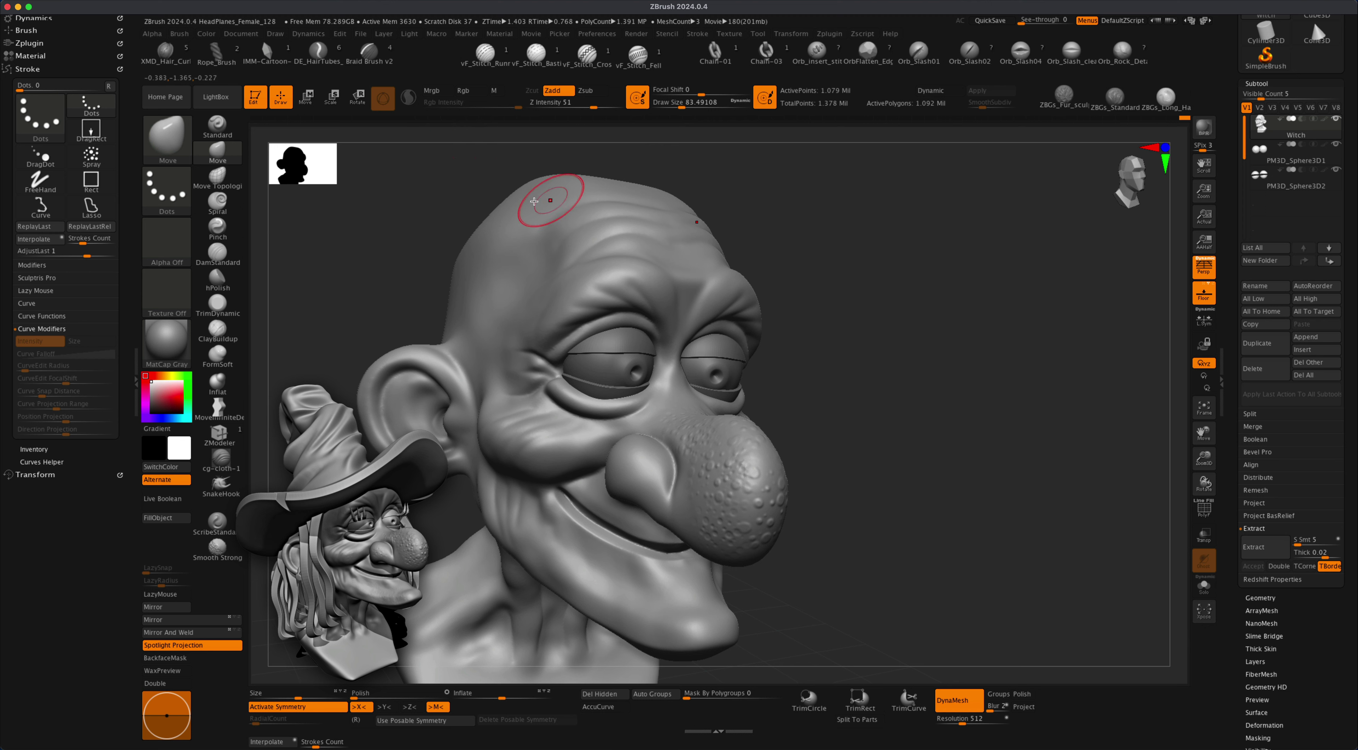
Choose the IMM-Cartoon-Hair insert brush and make the upper eyelid subtool PM3D_Sphere3D2 active.
left_click(268, 50)
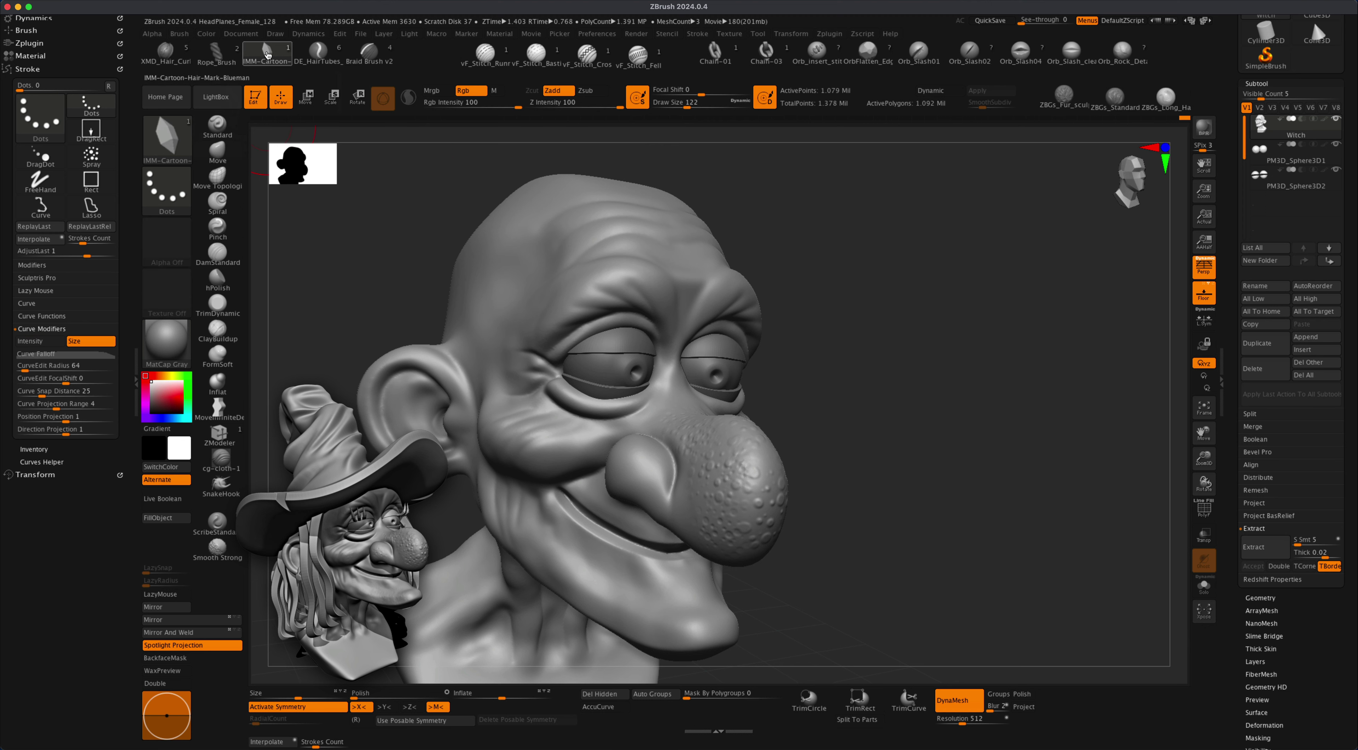
key("s")
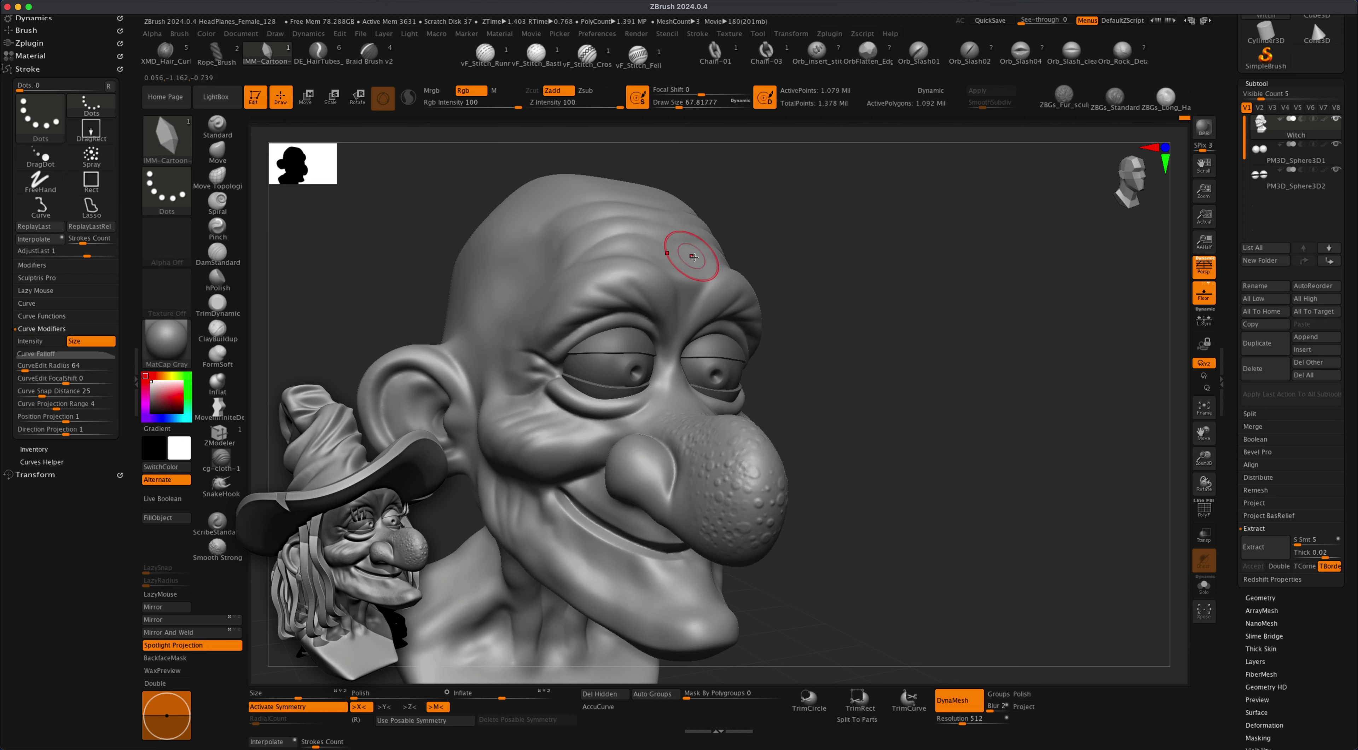
left_click_drag(832, 245, 842, 221, "alt")
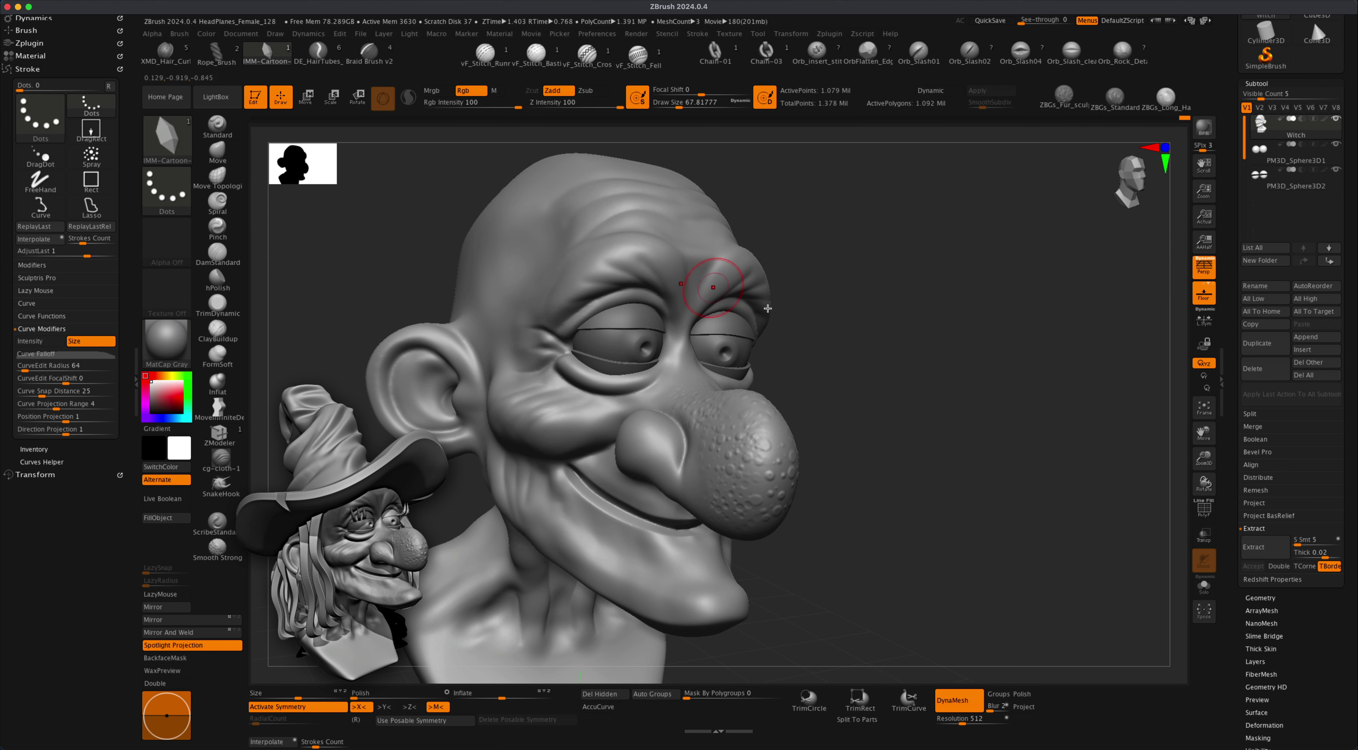
left_click_drag(881, 357, 854, 366, "alt")
mouse_move(786, 339)
left_mouse_down()
mouse_move(802, 381)
mouse_move(848, 413)
mouse_move(770, 375)
left_mouse_up()
key("s")
left_click(724, 359, "alt")
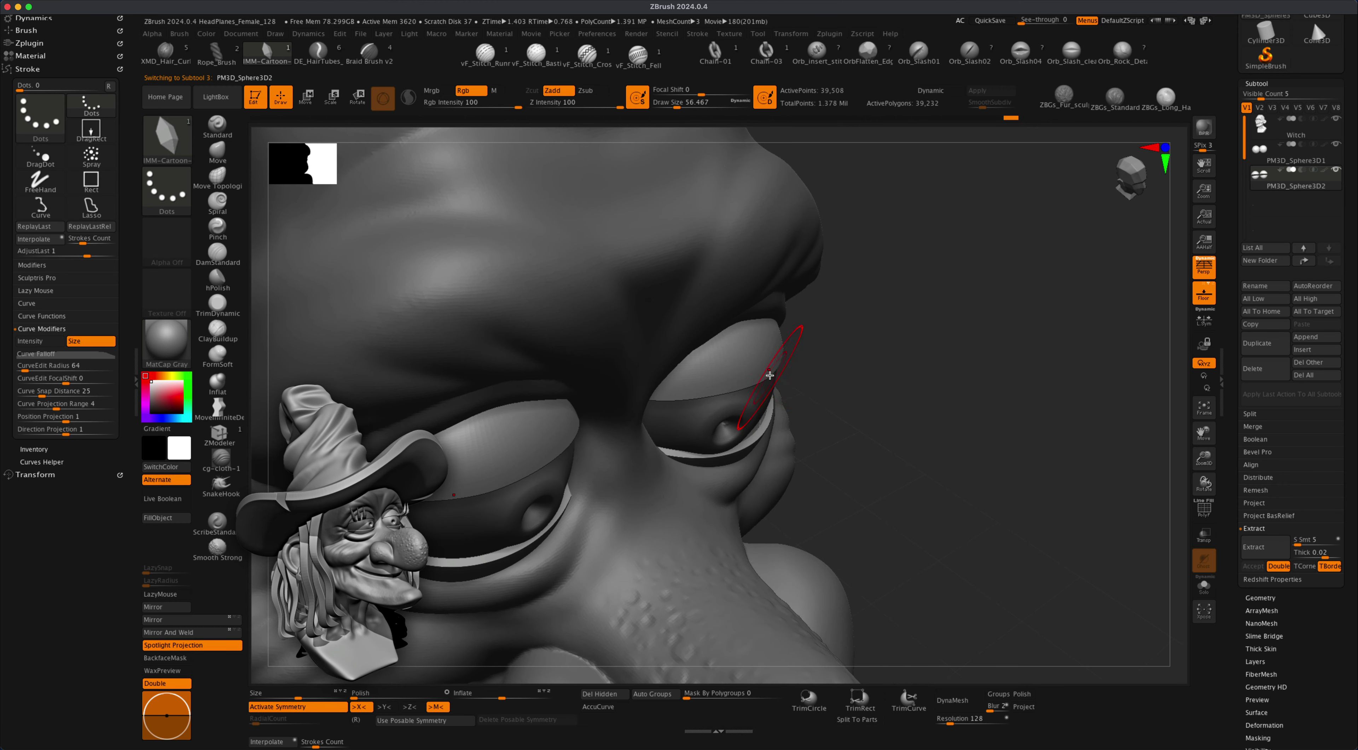
With symmetry off and Draw Size about 37, insert a hair-mesh eyelash on the upper eyelid's outer edge, undoing the trial placements.
key("s")
left_click(835, 383)
key("x")
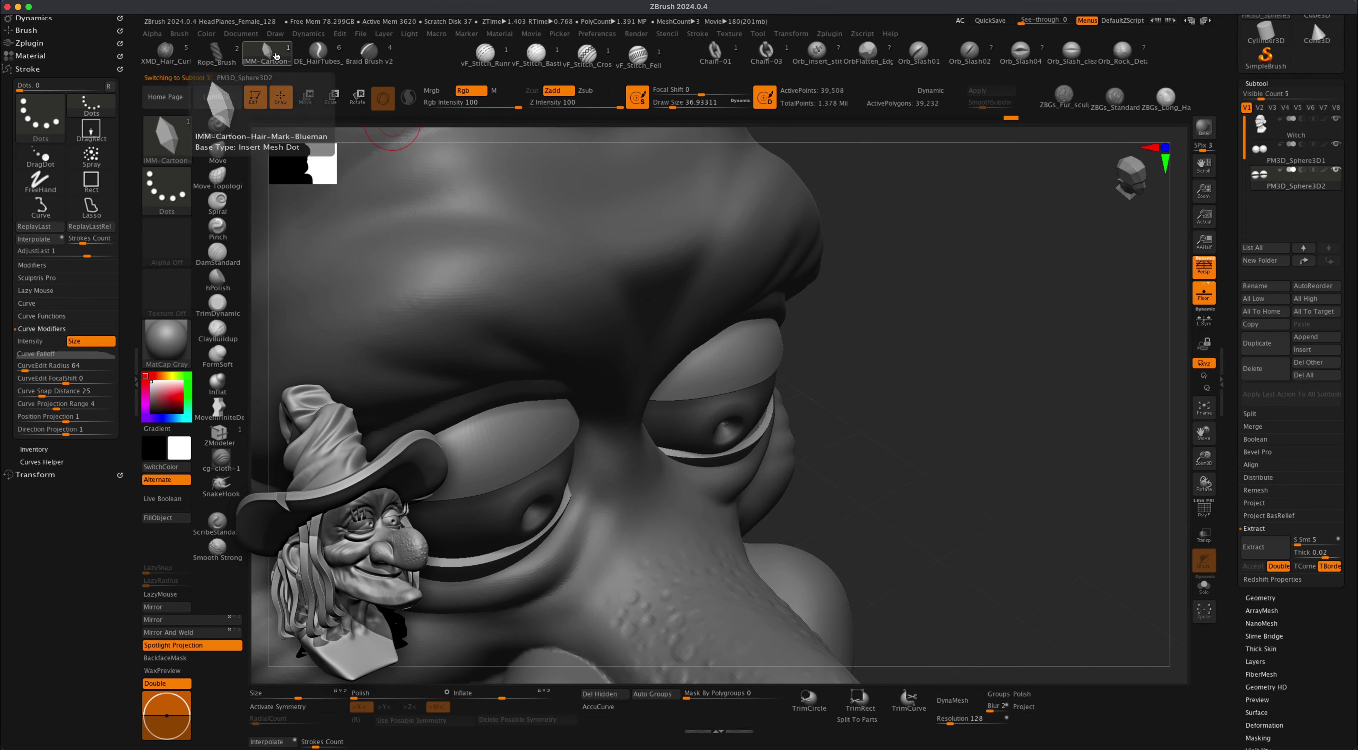
left_click_drag(847, 396, 797, 376)
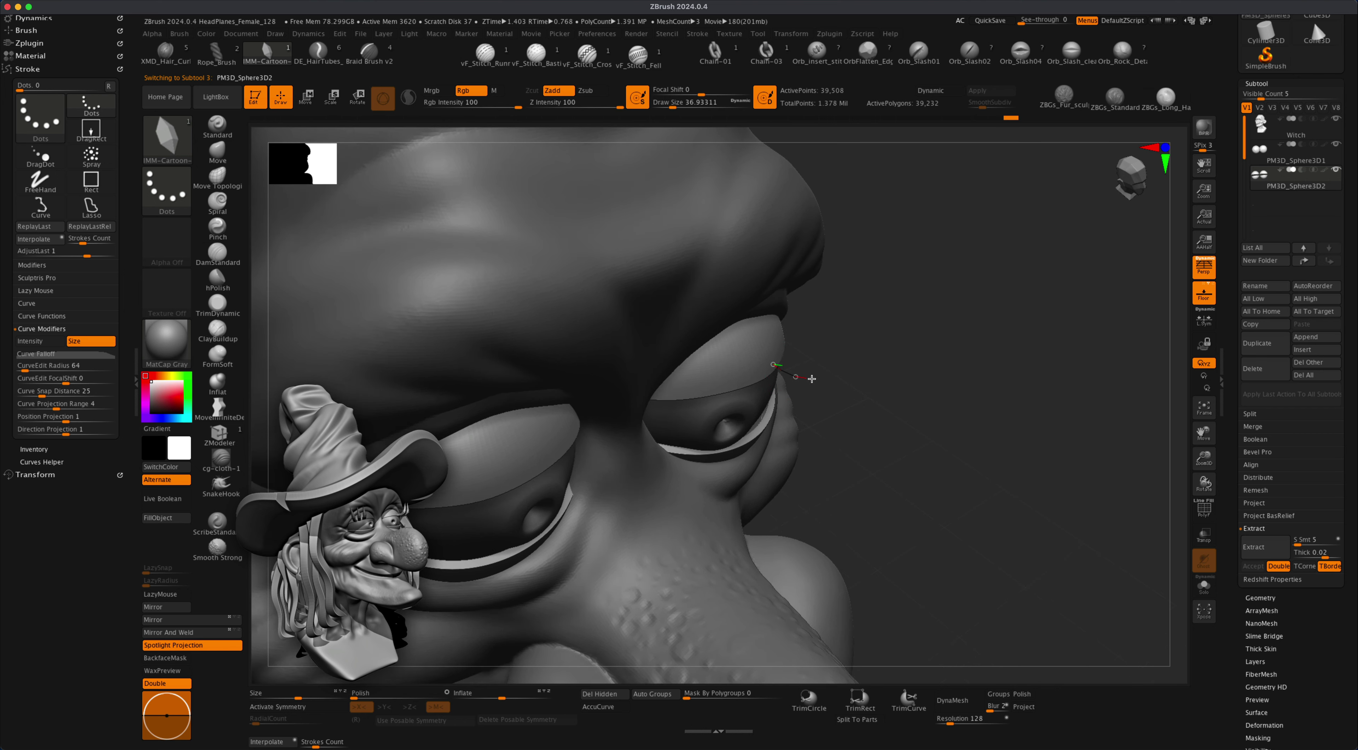
key("super+z")
key("super+z")
key("super+z")
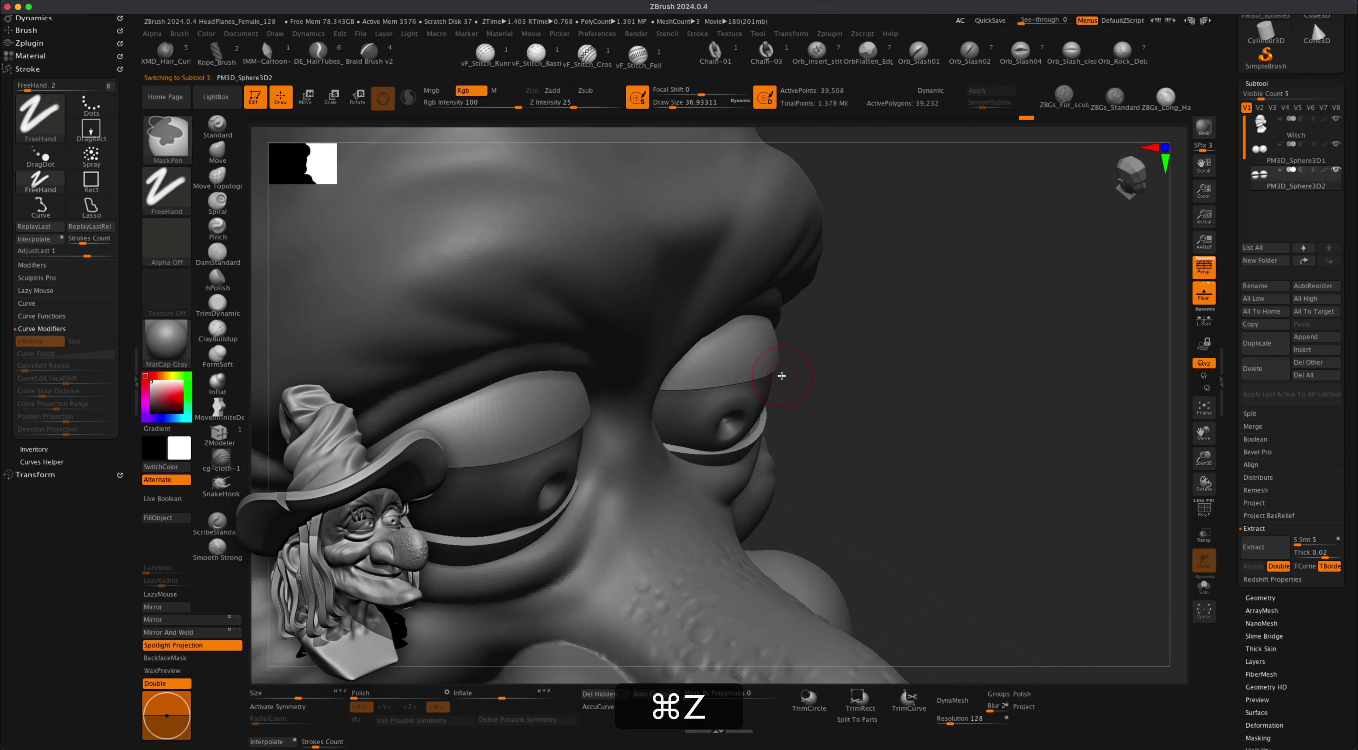
key("super+z")
key("super+z")
key("super+z")
key("super+z")
key("super+z")
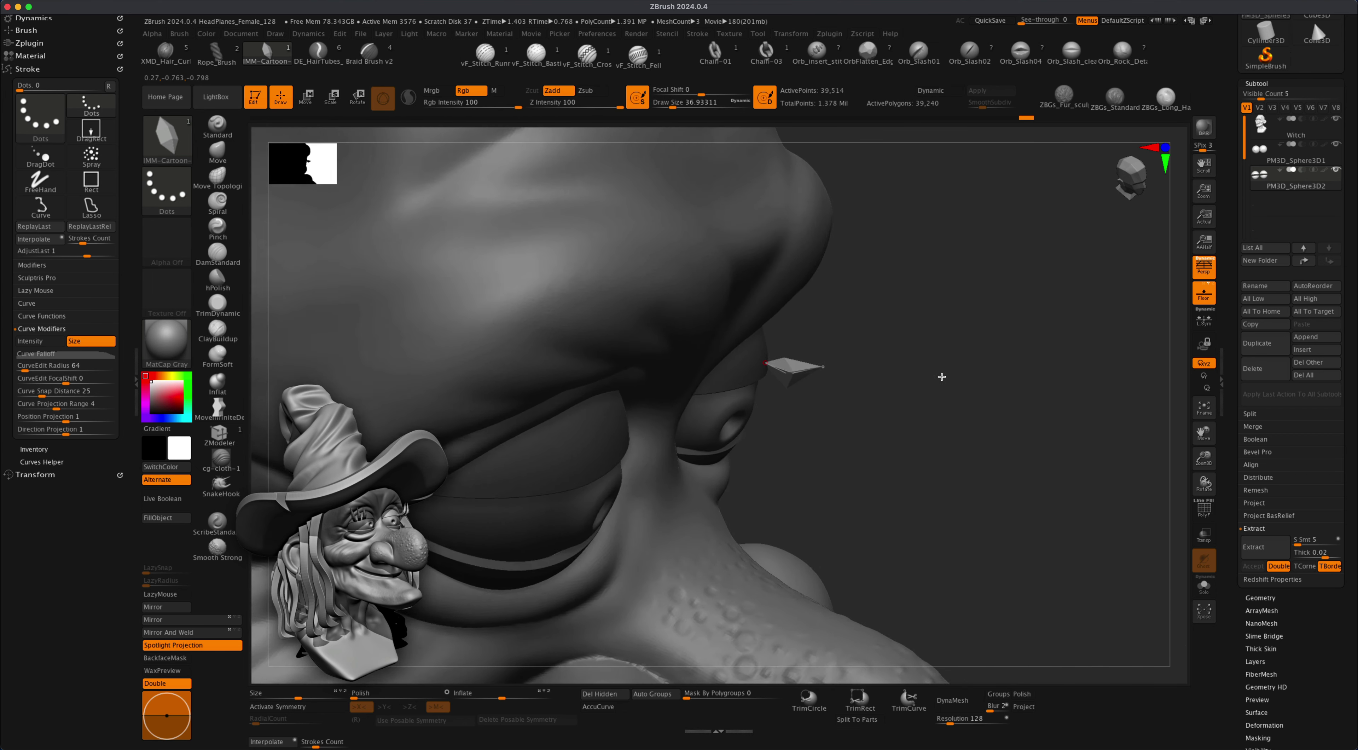
key("super+z")
mouse_move(871, 365)
left_mouse_down()
mouse_move(889, 349)
mouse_move(892, 369)
mouse_move(879, 349)
mouse_move(848, 346)
mouse_move(943, 356)
left_mouse_up()
mouse_move(939, 359)
left_mouse_down()
mouse_move(916, 394)
mouse_move(934, 400)
mouse_move(925, 385)
mouse_move(940, 369)
mouse_move(922, 404)
mouse_move(934, 403)
left_mouse_up()
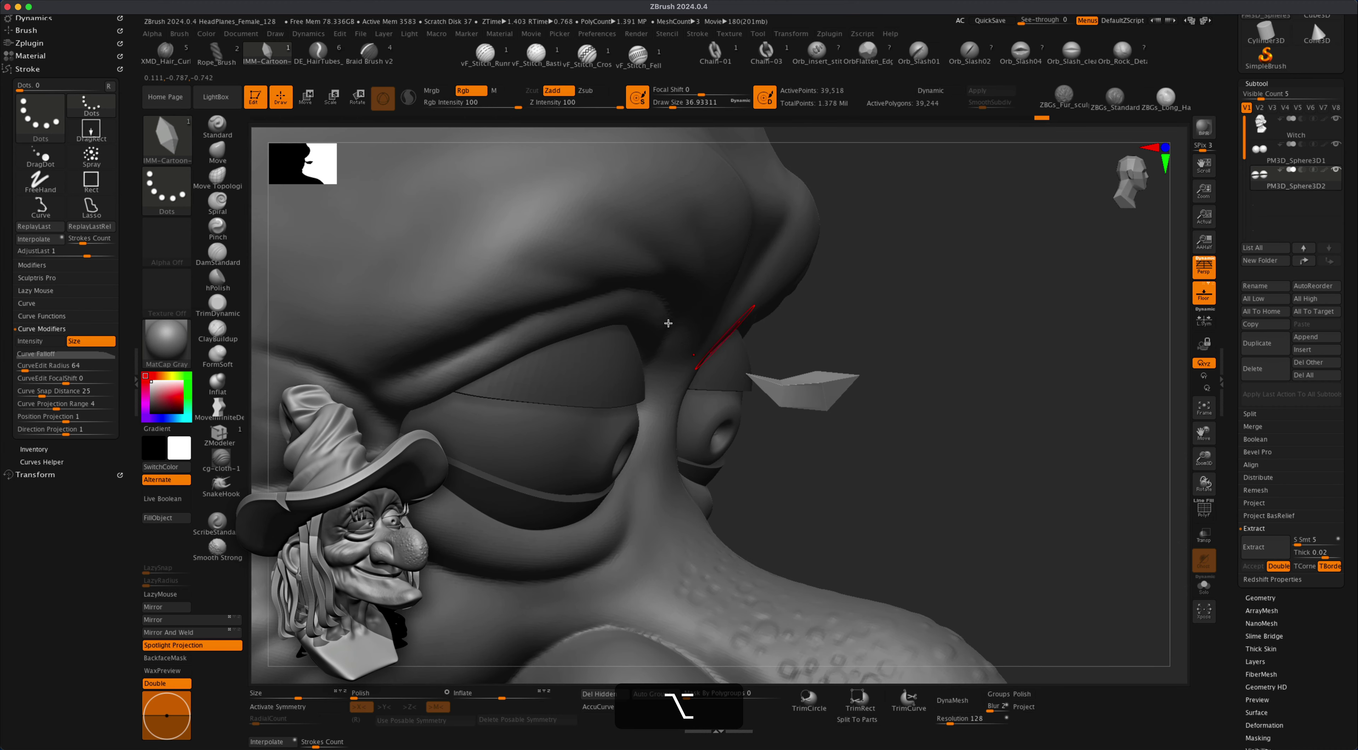
Stretch the eyelash's tip outward and upward with the Move brush at Draw Size about 77, undoing the unwanted strokes.
left_click(237, 151)
key("s")
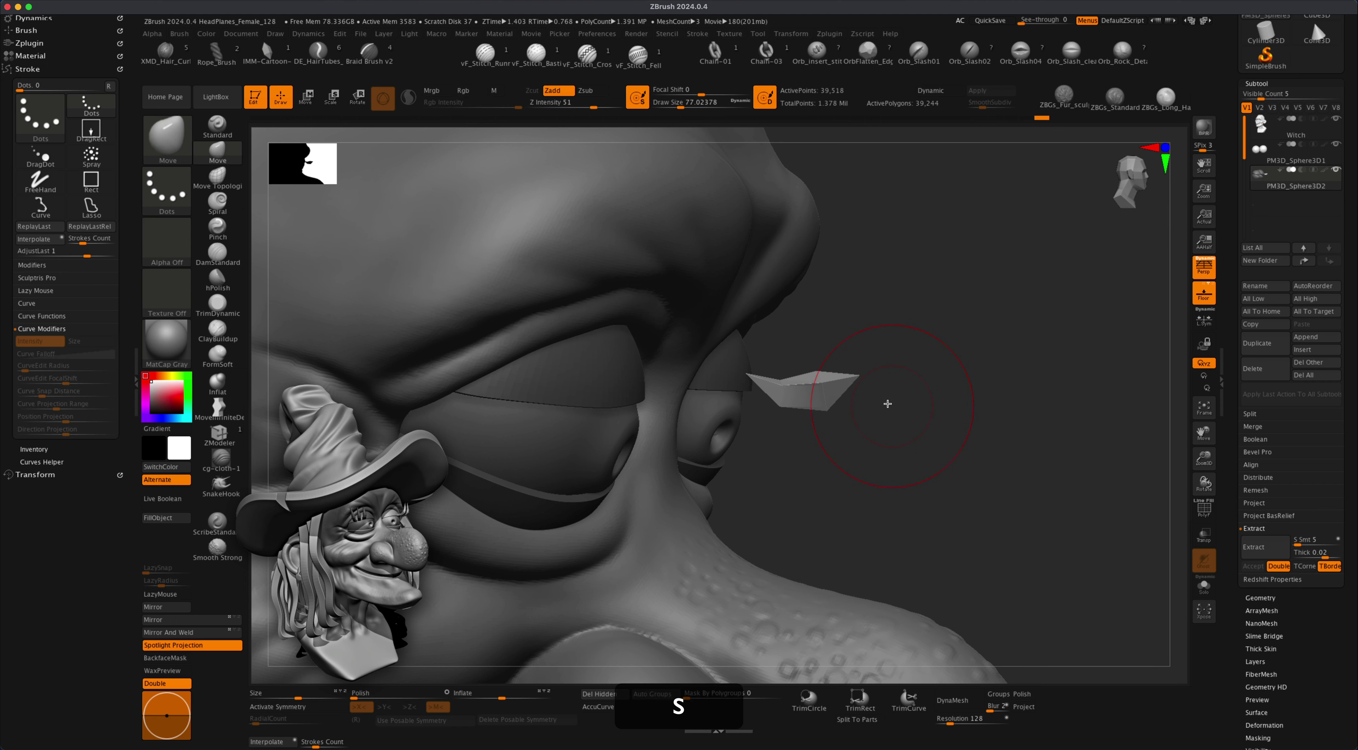
left_click_drag(915, 362, 1022, 314)
left_click_drag(973, 411, 886, 394)
key("super+z")
key("super+z")
key("super+z")
key("super+z")
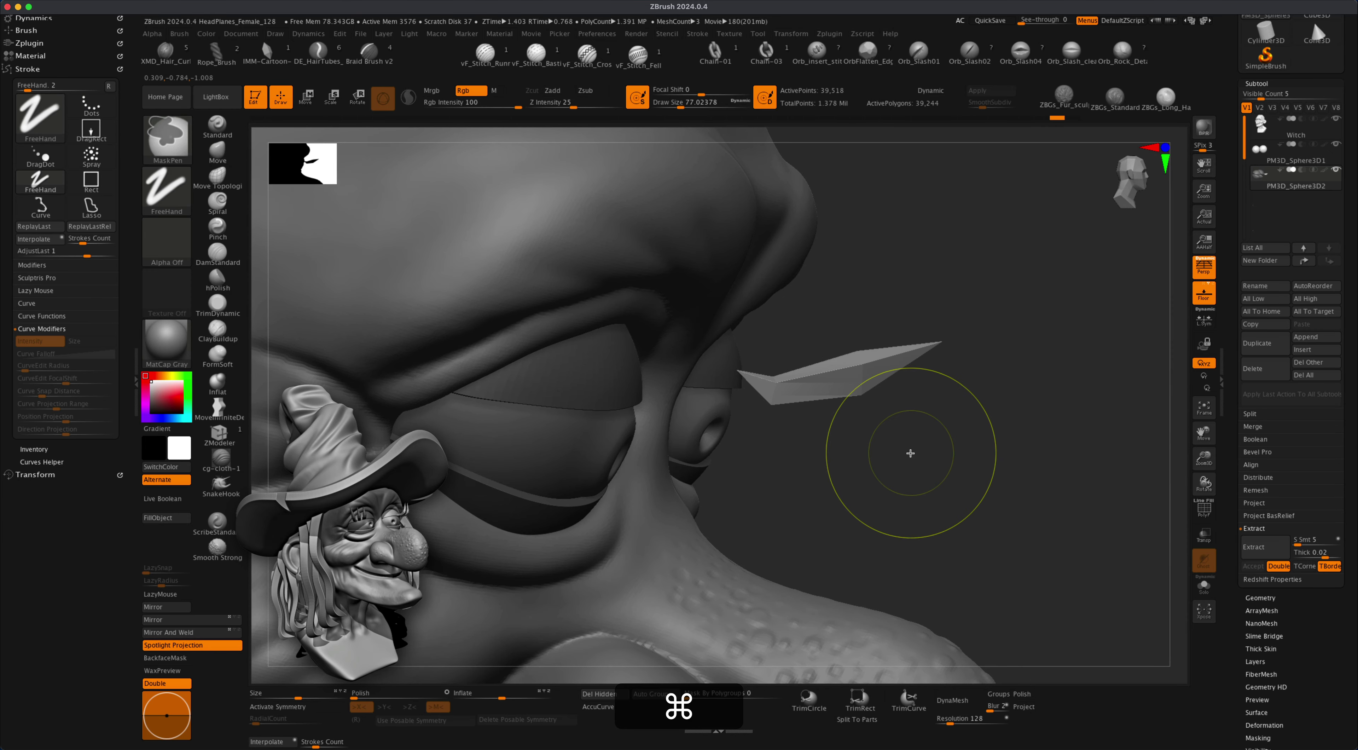
Subdivide the eyelash and refine its curve and base with the Move brush, reducing Draw Size to about 39.
key("super+d")
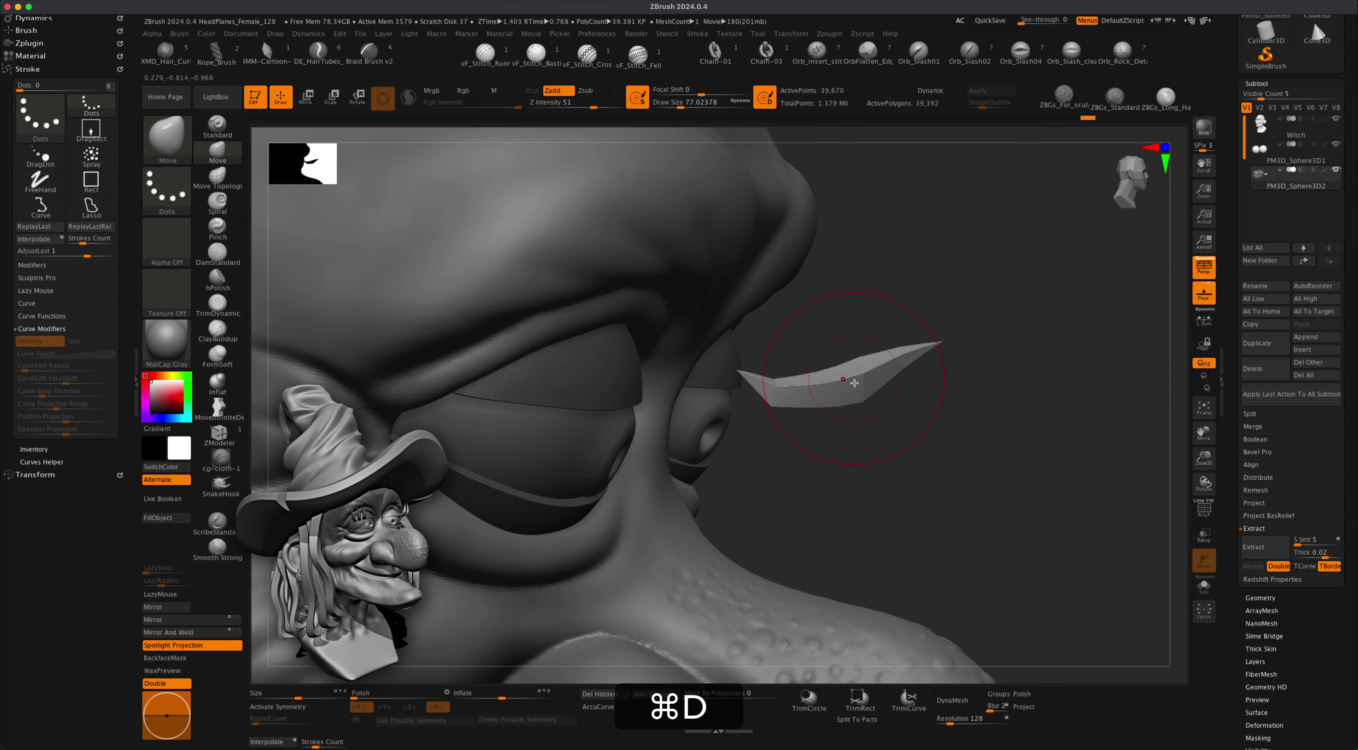
left_click_drag(775, 386, 774, 390)
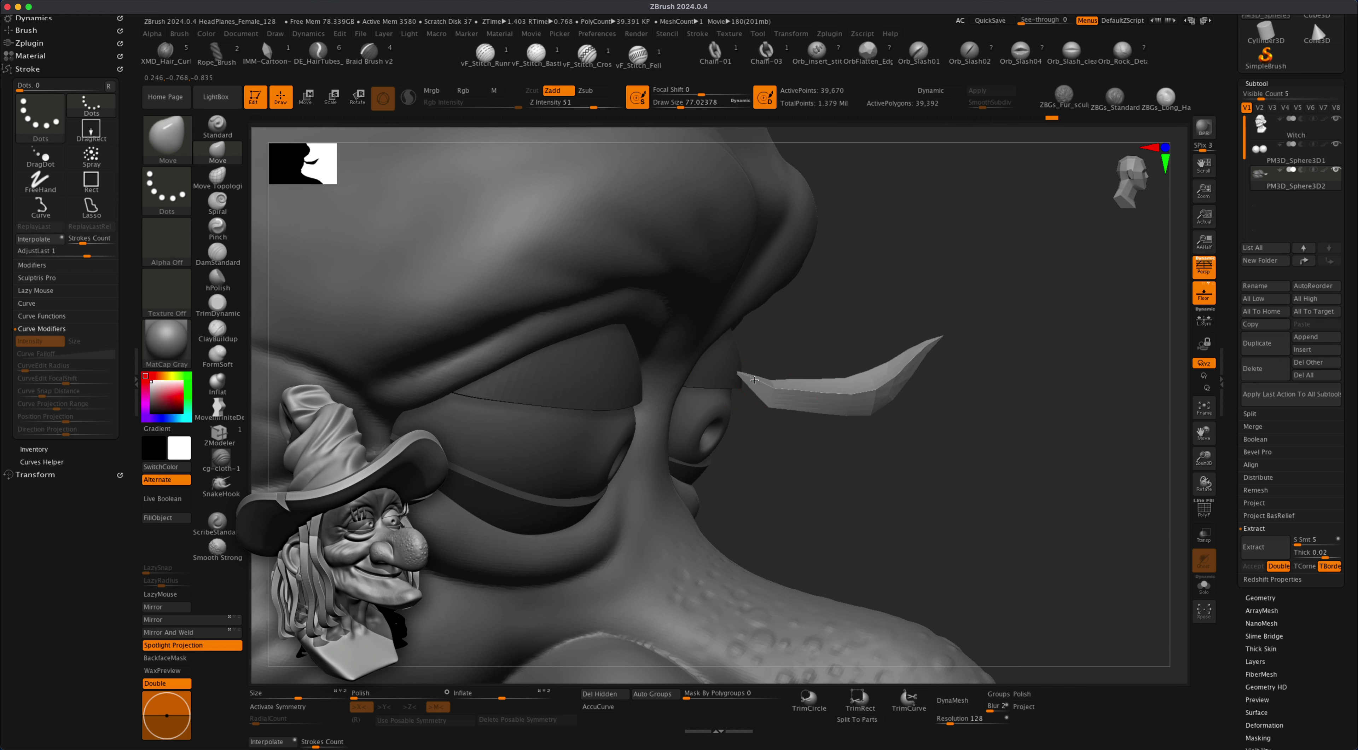
right_click_drag(796, 405, 779, 399)
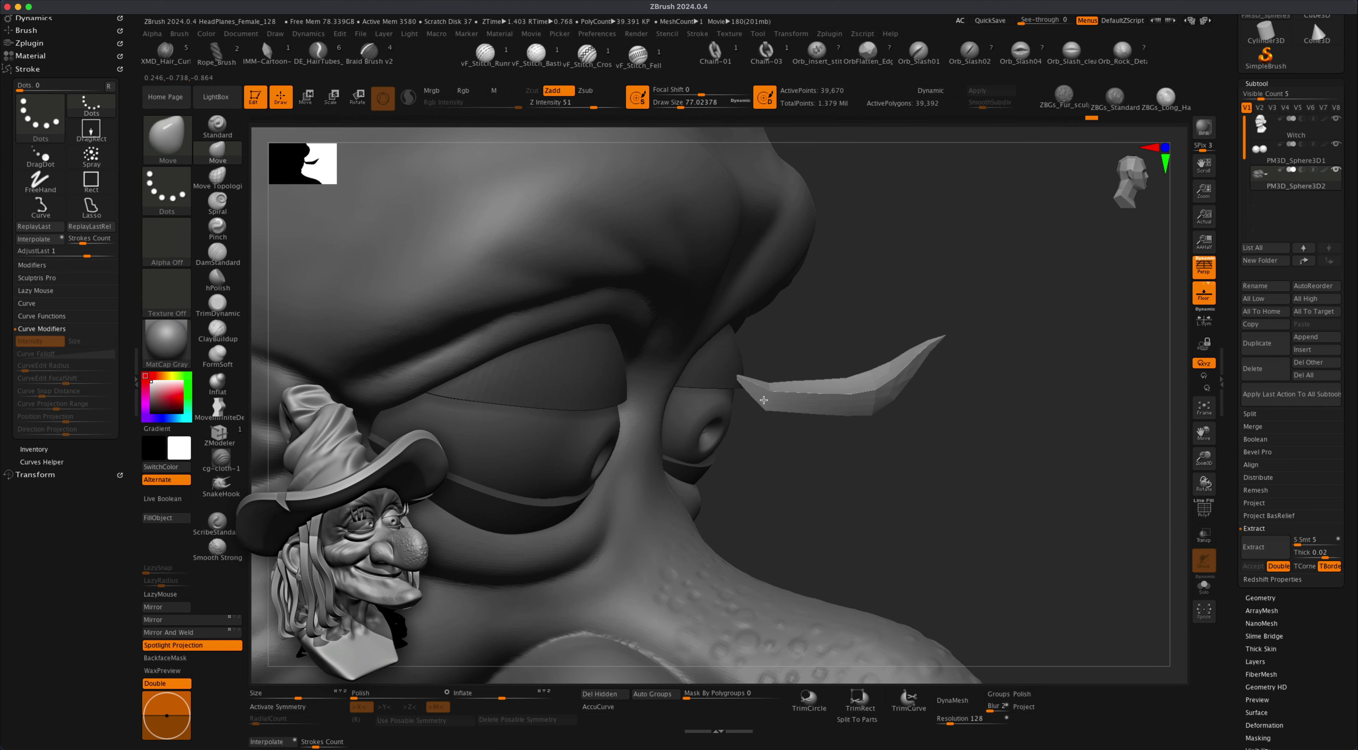
key("s")
left_click_drag(824, 464, 816, 463)
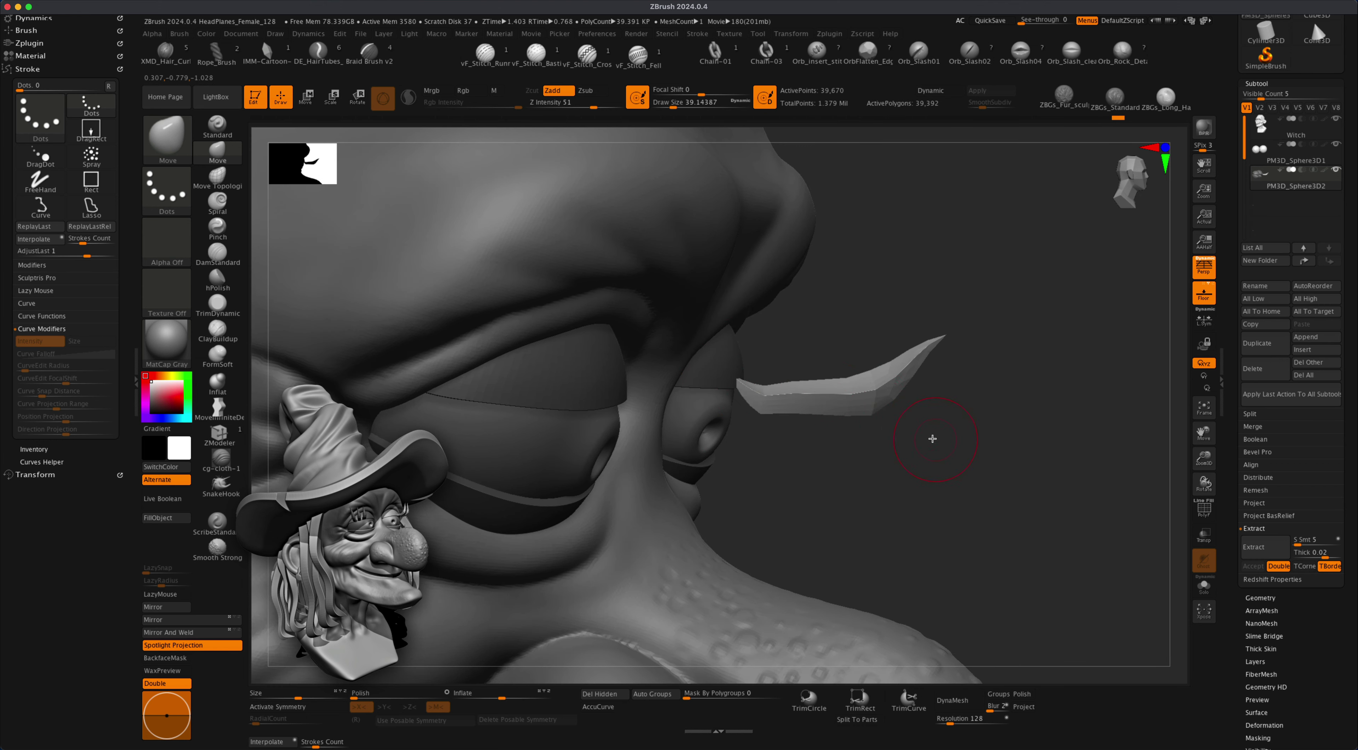
left_click_drag(930, 433, 764, 417)
Split the unmasked eyelash off the eyelids into its own subtool and make that subtool active.
left_click_drag(909, 321, 1236, 412, "alt")
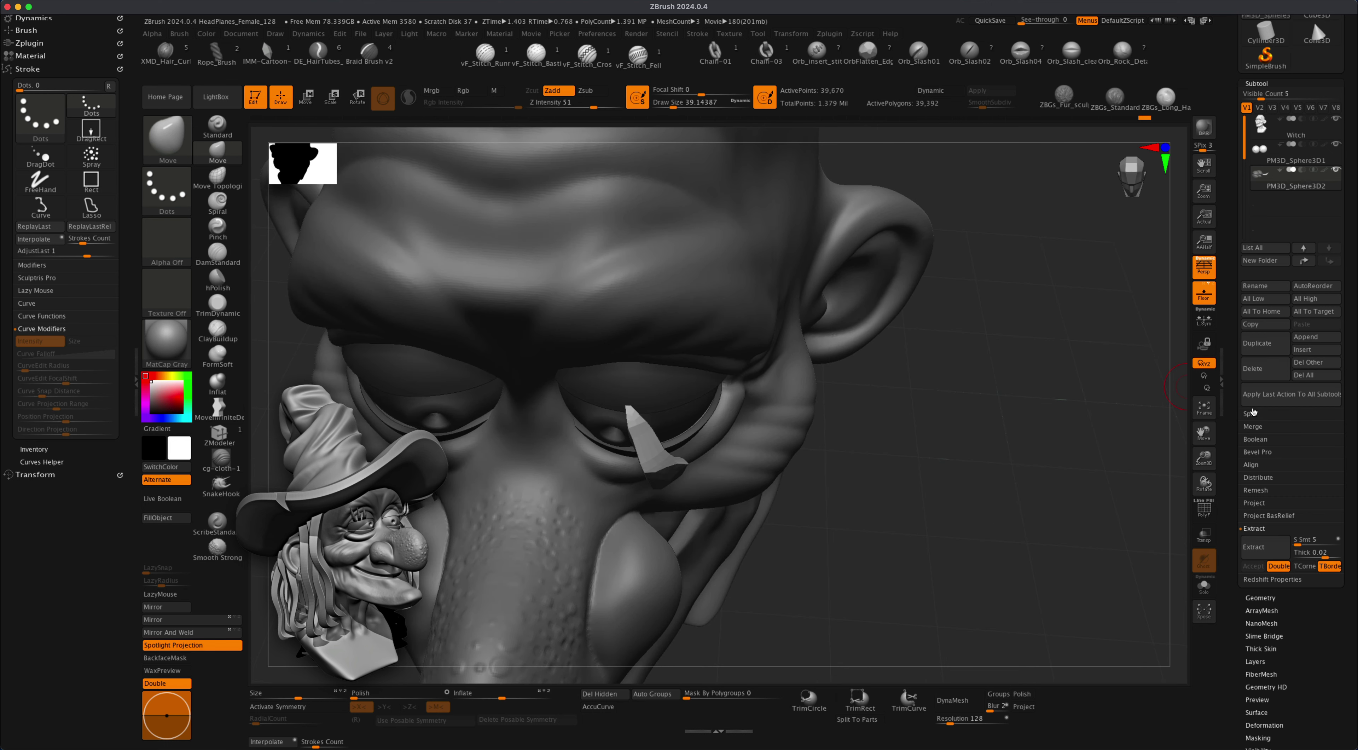
left_click(1253, 413)
left_click(1285, 465)
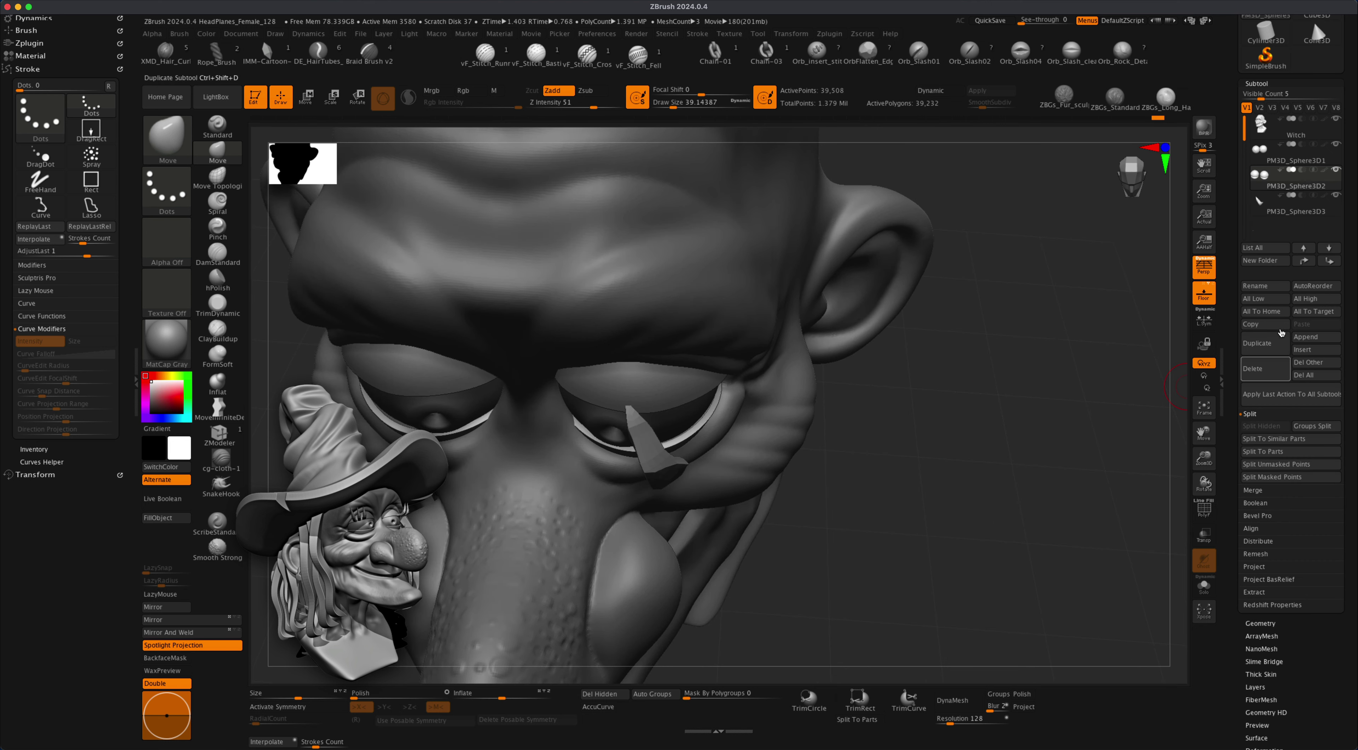
left_click(1263, 204)
left_click_drag(879, 383, 872, 473, "alt")
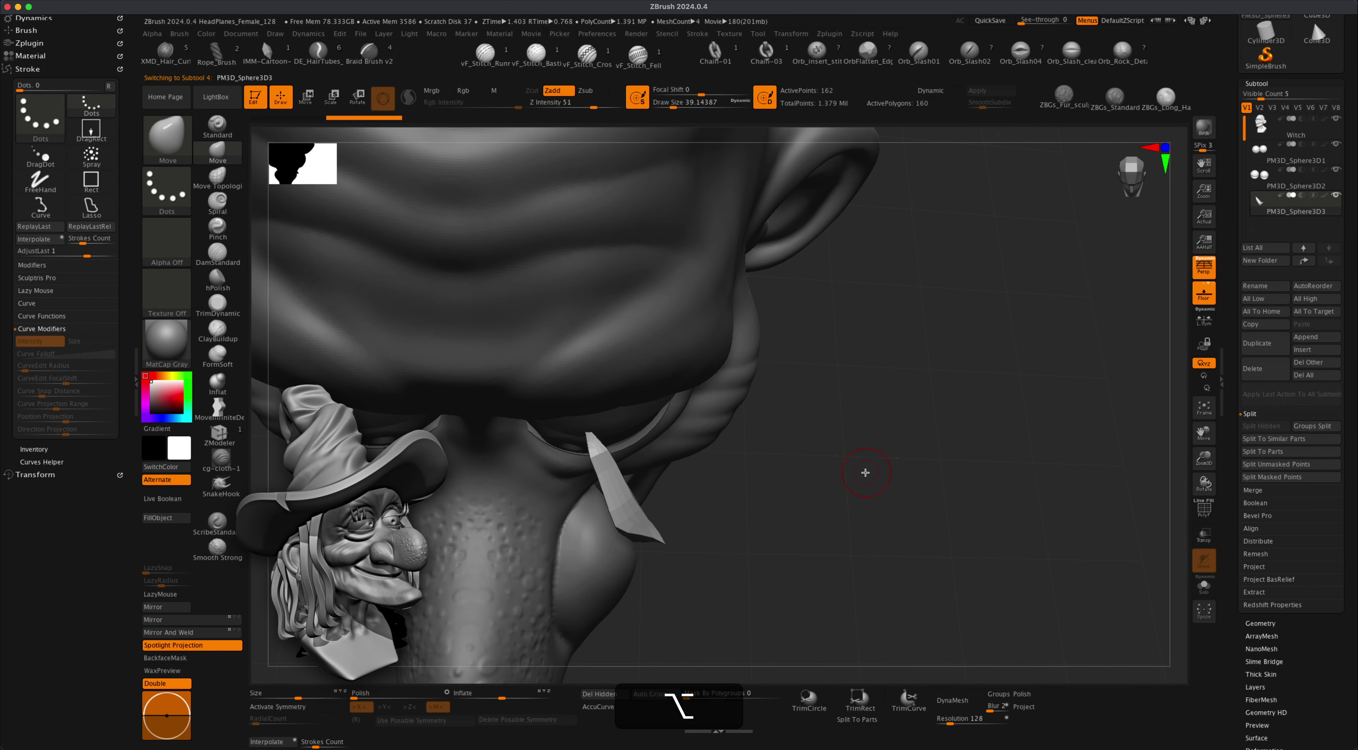
Copy the eyelash with the transform gizmo and place the copy beside the first one along the eyelid.
left_click(306, 97)
left_click_drag(779, 469, 781, 477, "alt")
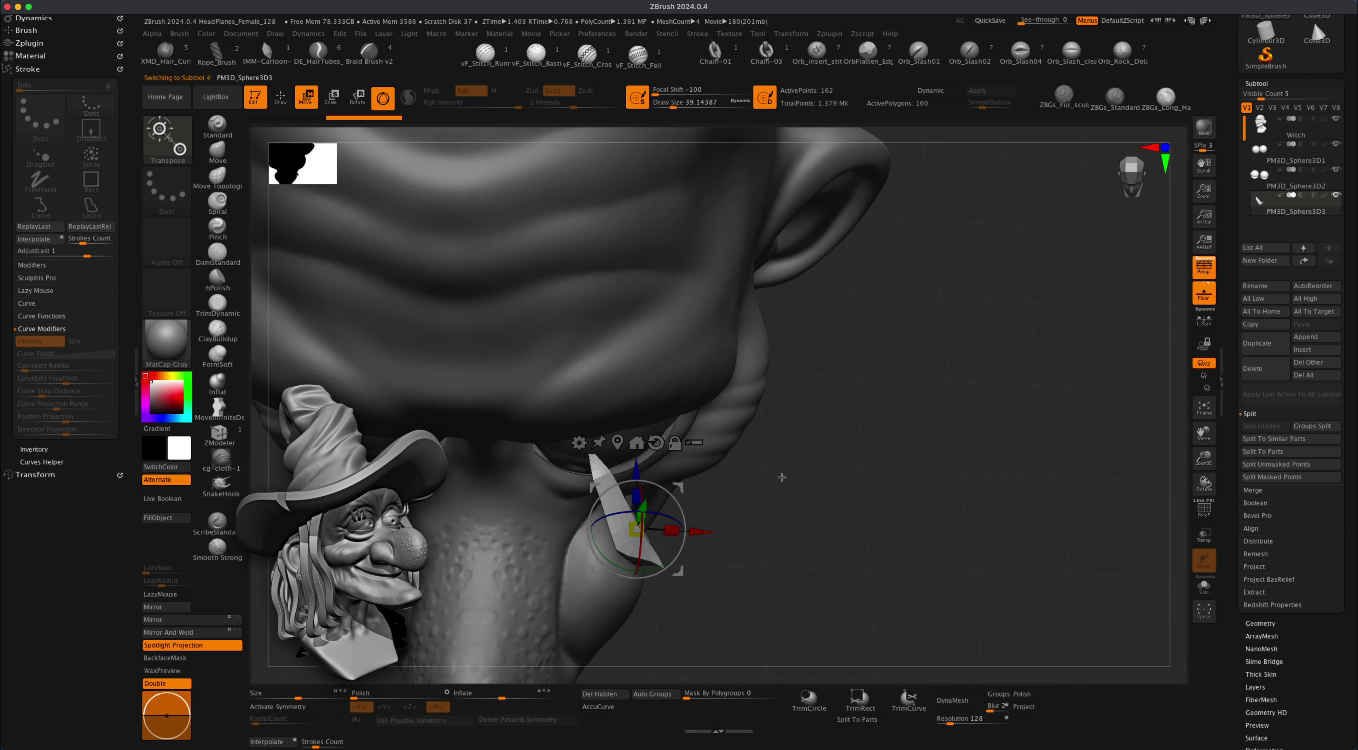
left_click_drag(712, 530, 737, 519, "super")
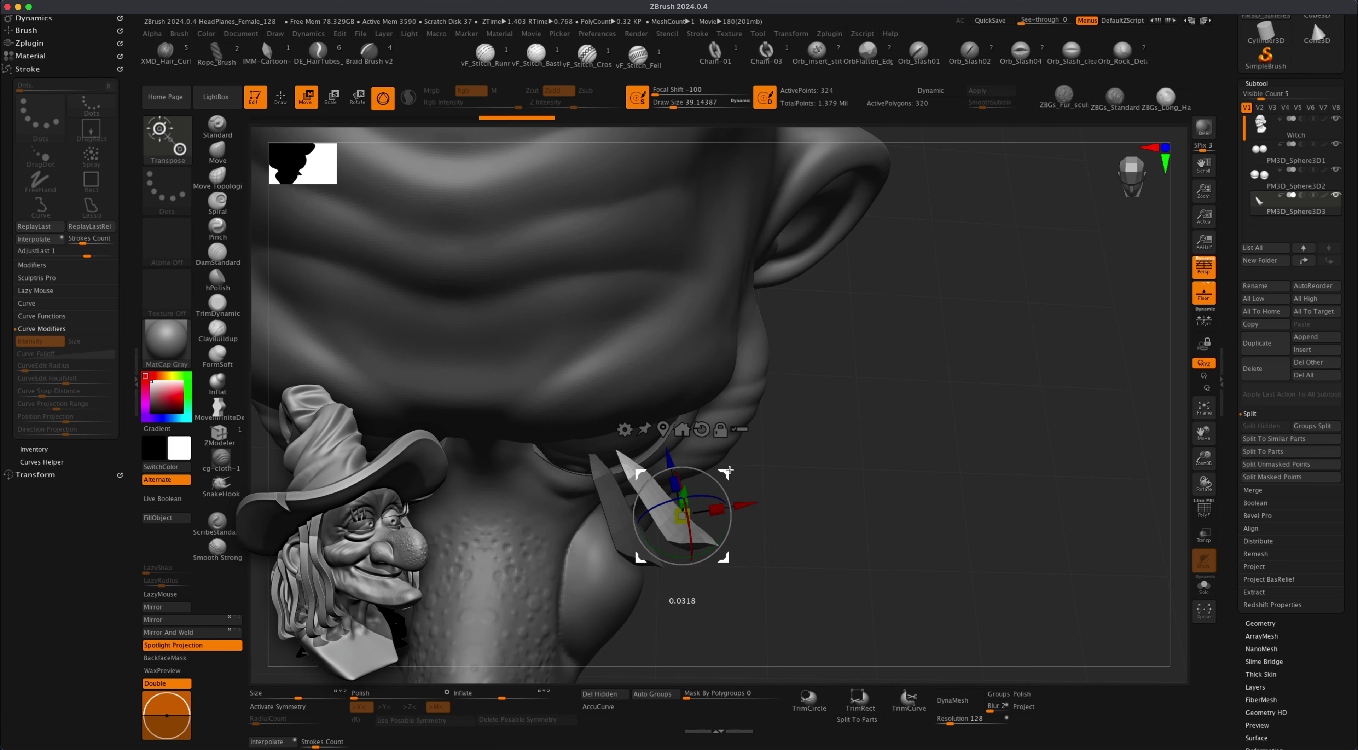
left_click_drag(778, 474, 788, 347)
left_click_drag(773, 448, 731, 477)
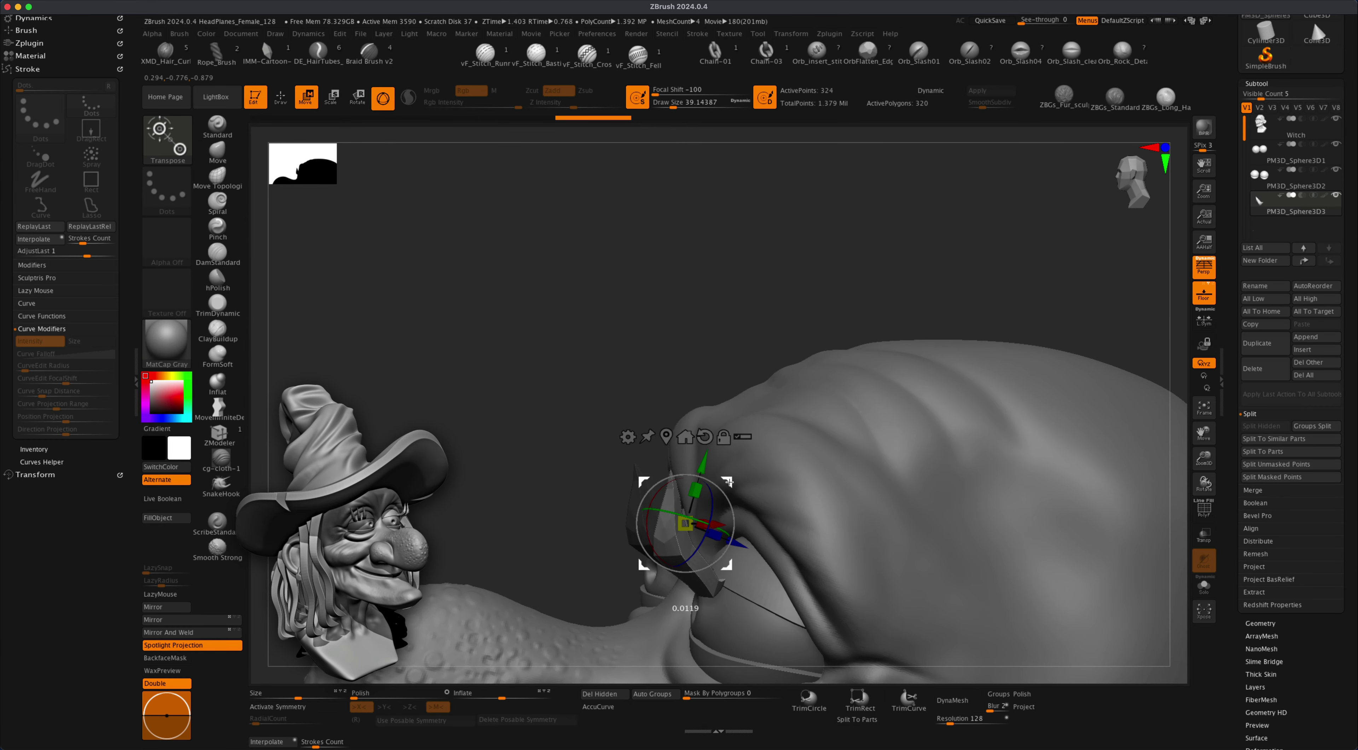
Make another gizmo copy of the eyelash and rotate and move it into place as the third lash in the row.
left_click_drag(657, 356, 821, 503)
left_click_drag(674, 436, 709, 432, "super")
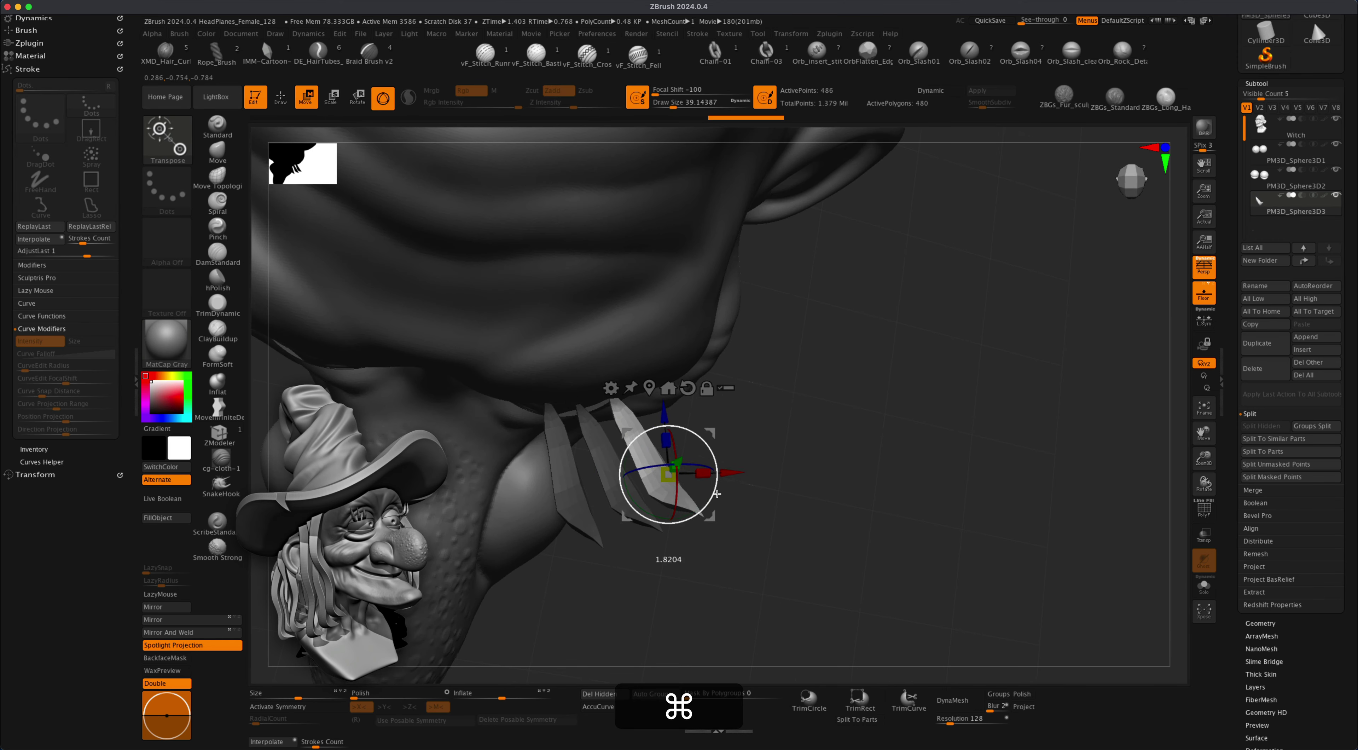
left_click_drag(764, 485, 666, 416)
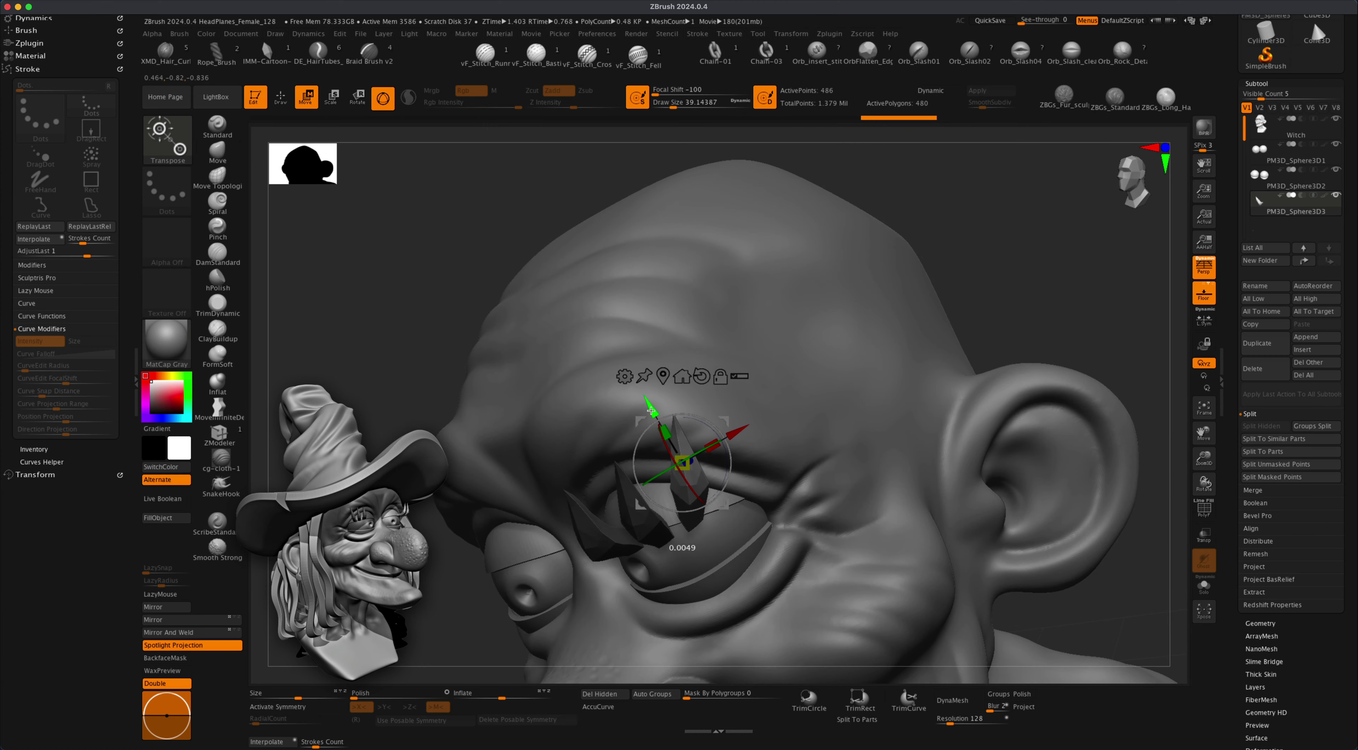
key("q")
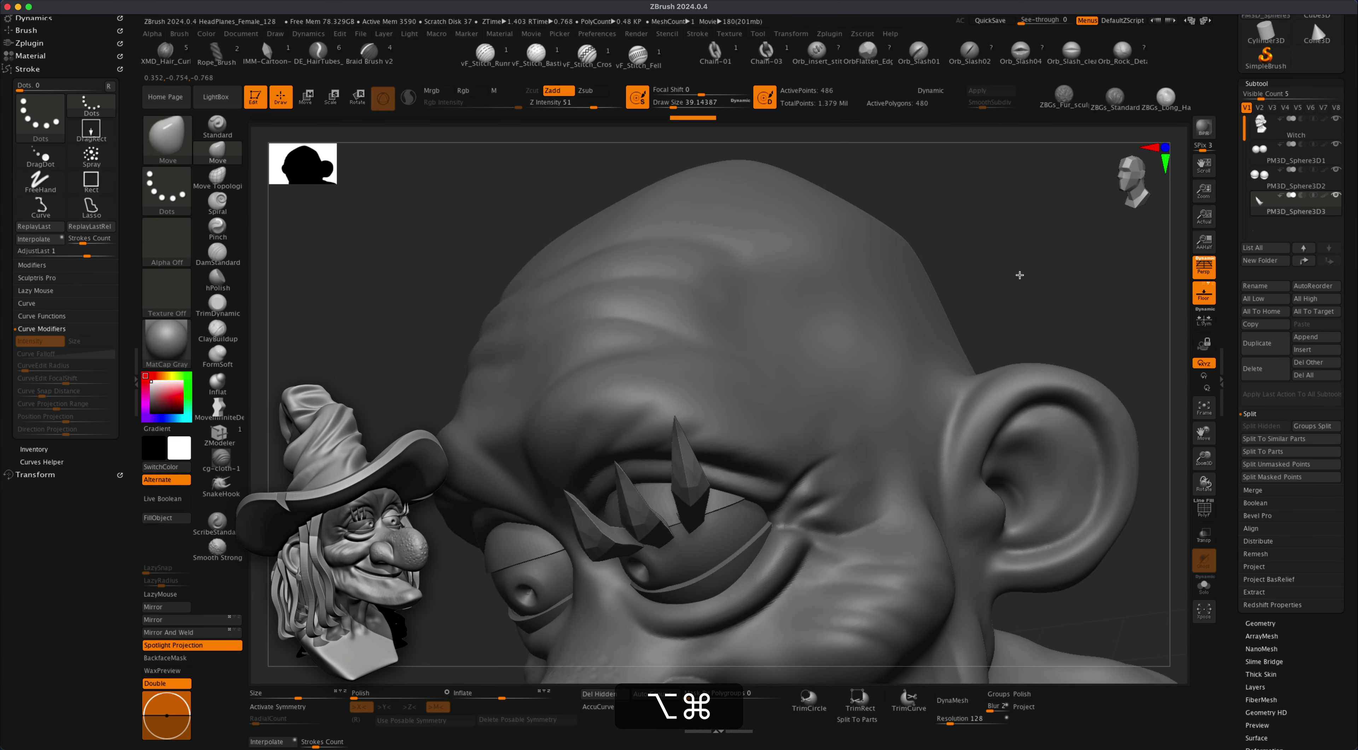
Reposition and rotate the eyelashes with the gizmo so they follow the upper eyelid's curve.
mouse_move(1020, 273)
left_mouse_down("alt+super")
mouse_move(1013, 256)
mouse_move(979, 267)
mouse_move(1001, 331)
mouse_move(951, 333)
left_mouse_up("alt+super")
left_click(307, 97)
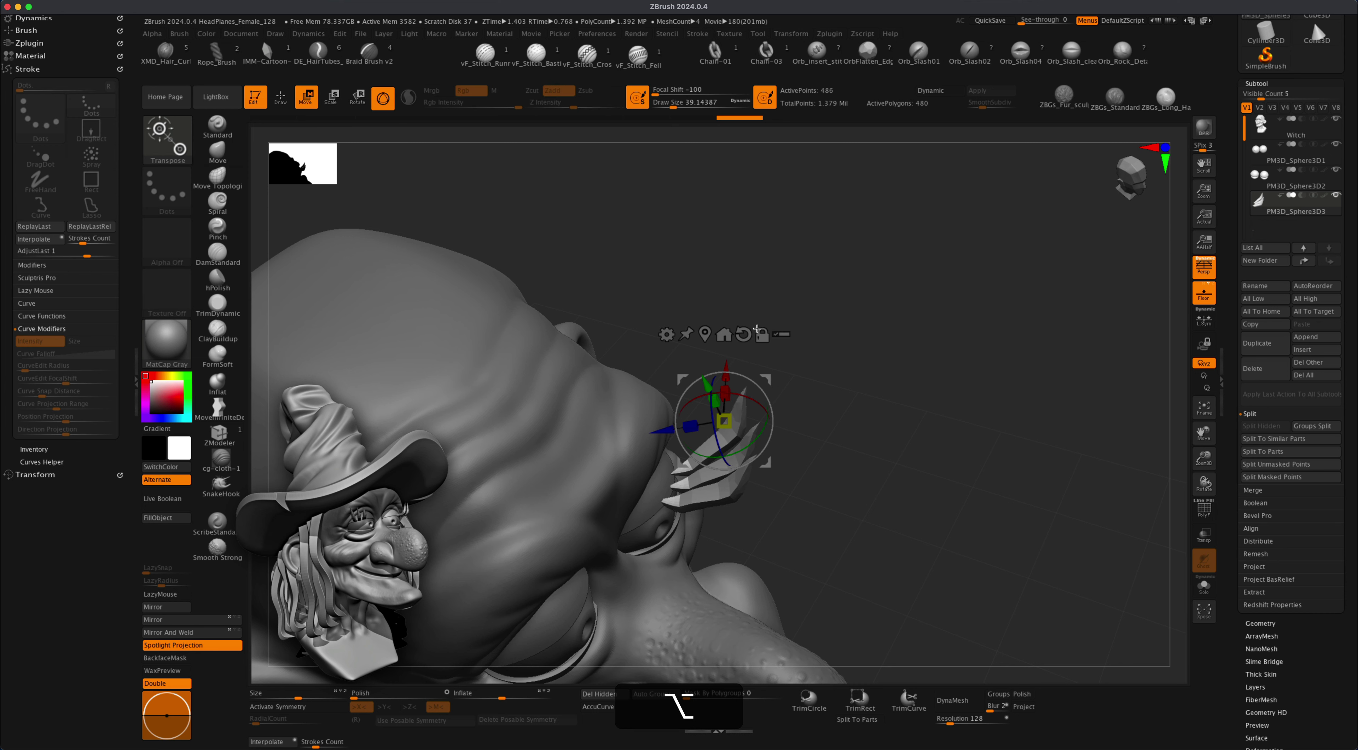
left_click(731, 346, "alt")
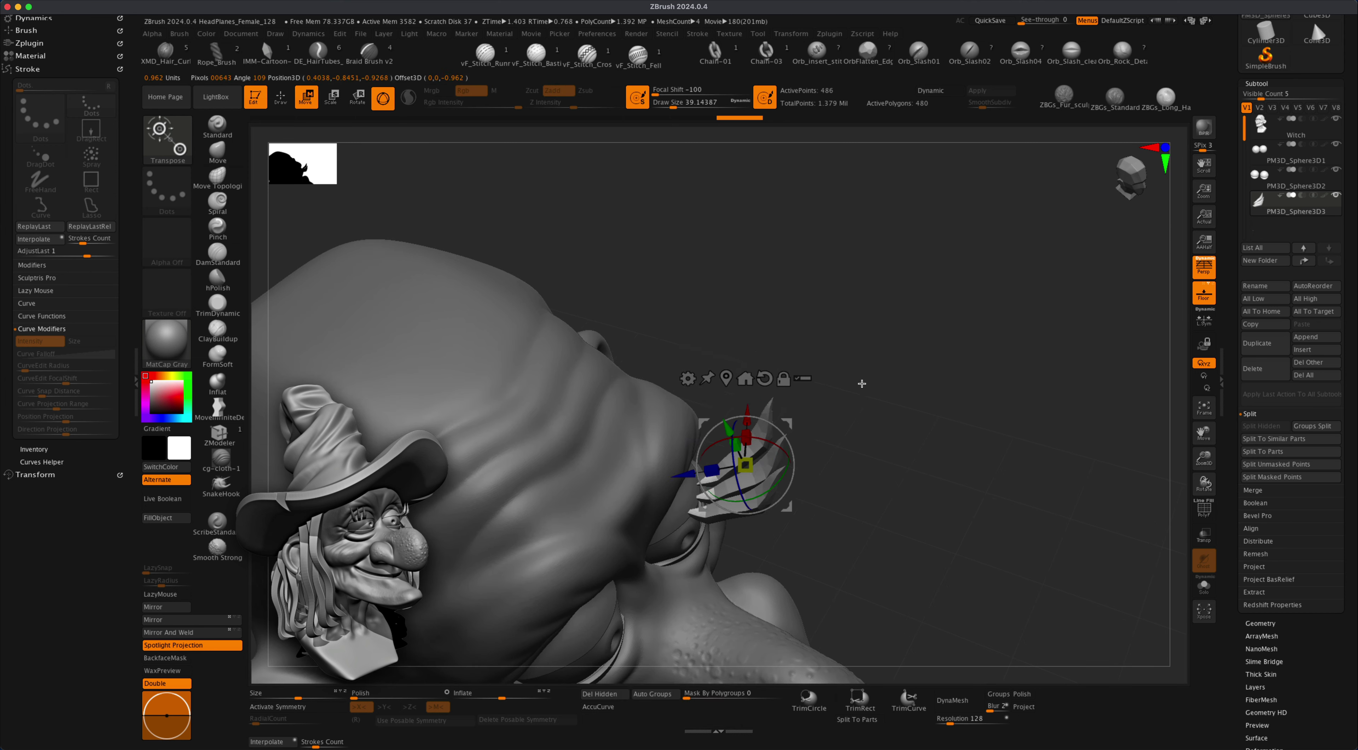
left_click_drag(850, 388, 861, 346)
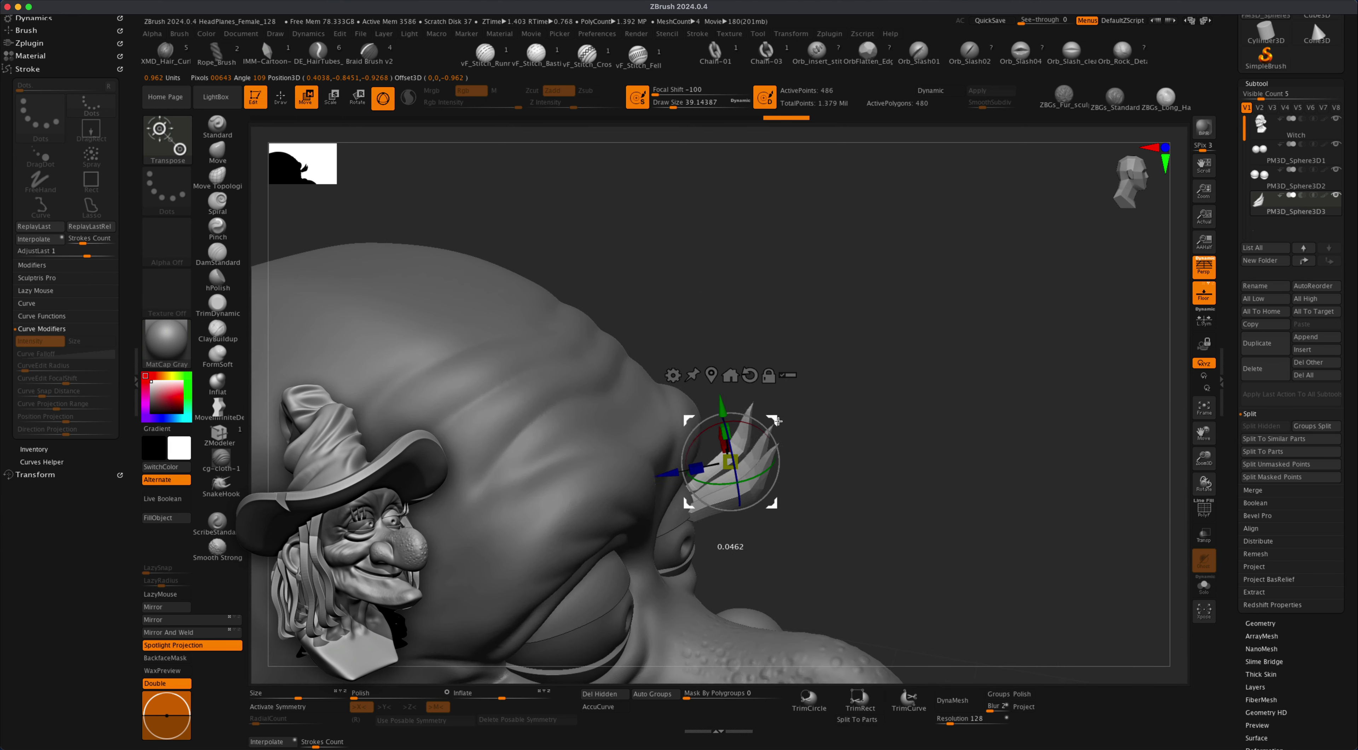
left_click_drag(765, 420, 763, 481)
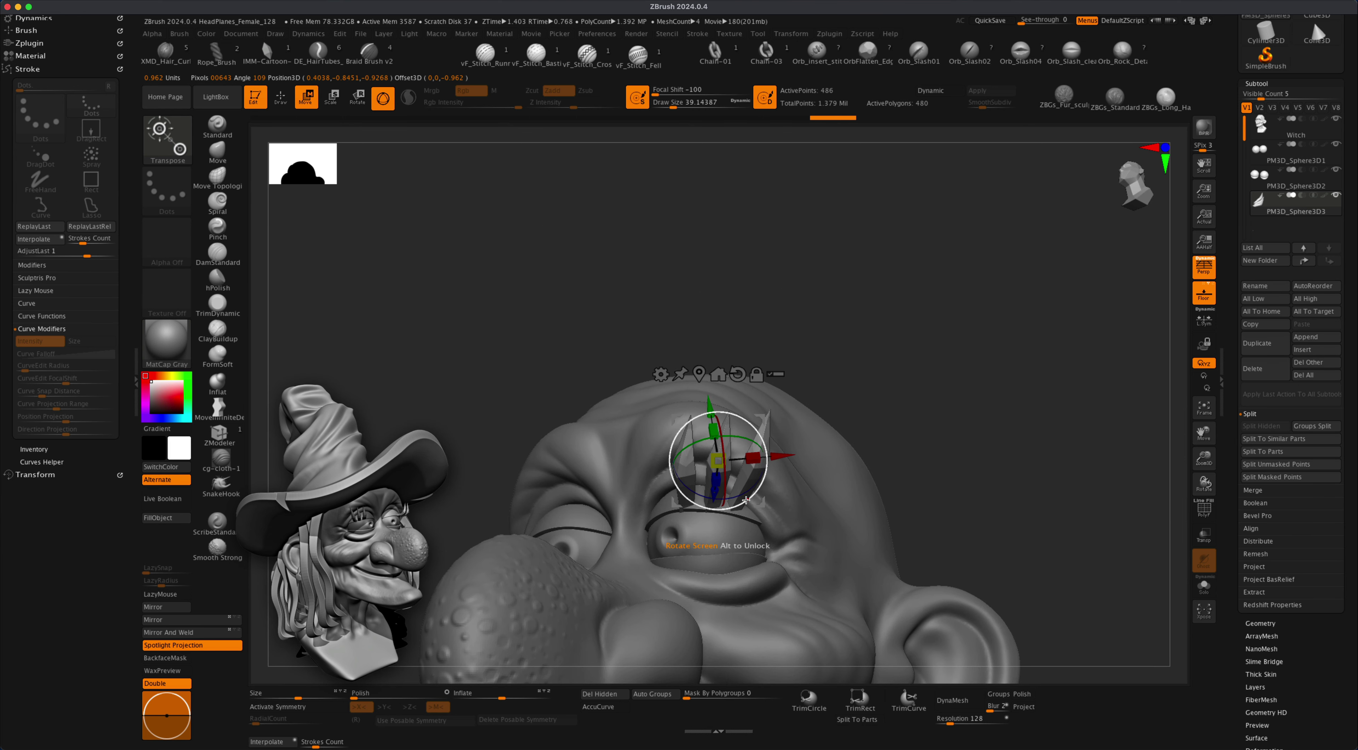
mouse_move(875, 337)
left_mouse_down()
mouse_move(822, 346)
mouse_move(923, 337)
mouse_move(896, 448)
left_mouse_up()
Fit the eyelashes to the eyelid using the Move brush at Draw Size about 94 and the transform gizmo.
key("q")
key("s")
mouse_move(865, 369)
left_mouse_down("alt")
mouse_move(845, 409)
mouse_move(854, 454)
left_mouse_up("alt")
key("w")
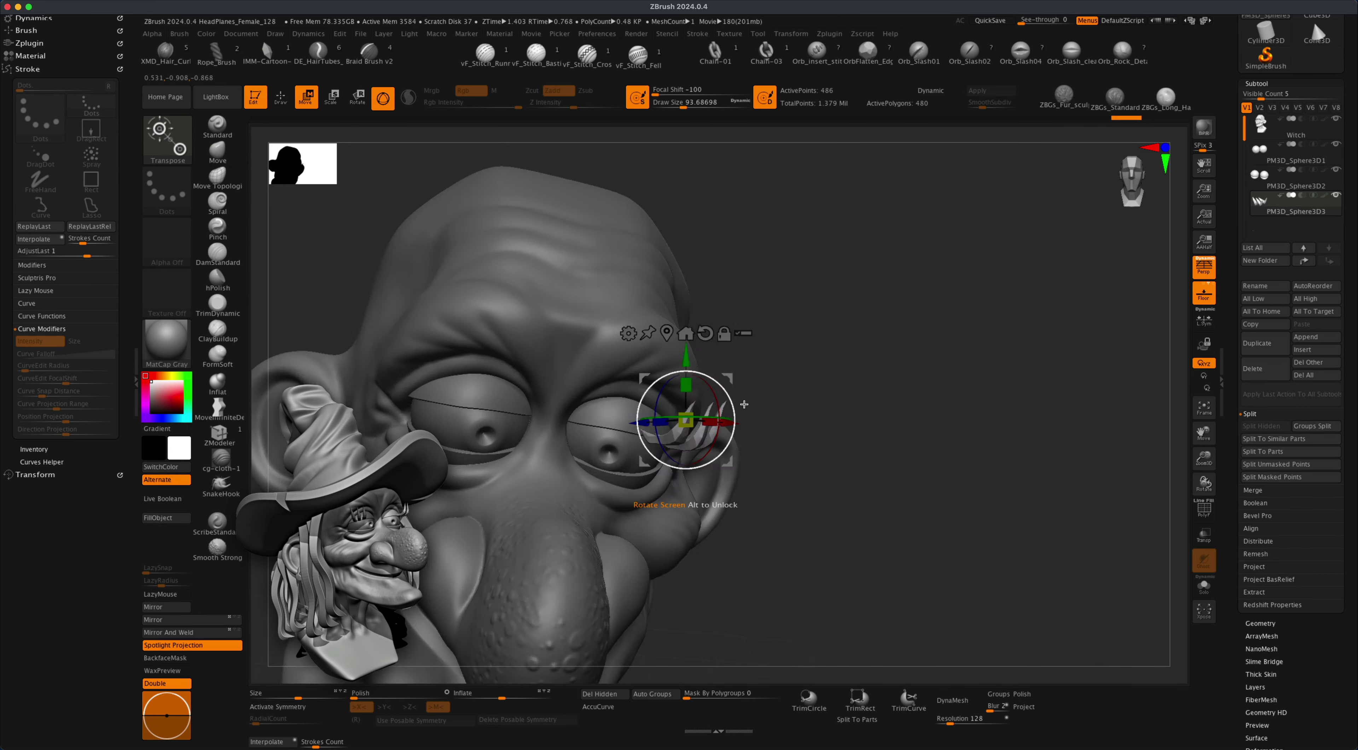
key("q")
Check the eyelashes on the whole bust and duplicate the eyelash subtool.
mouse_move(843, 401)
left_mouse_down()
mouse_move(738, 391)
mouse_move(822, 422)
mouse_move(875, 464)
left_mouse_up()
mouse_move(875, 464)
left_mouse_down("alt")
mouse_move(882, 424)
mouse_move(897, 476)
mouse_move(882, 397)
mouse_move(902, 463)
left_mouse_up("alt")
left_click_drag(971, 380, 947, 395, "alt")
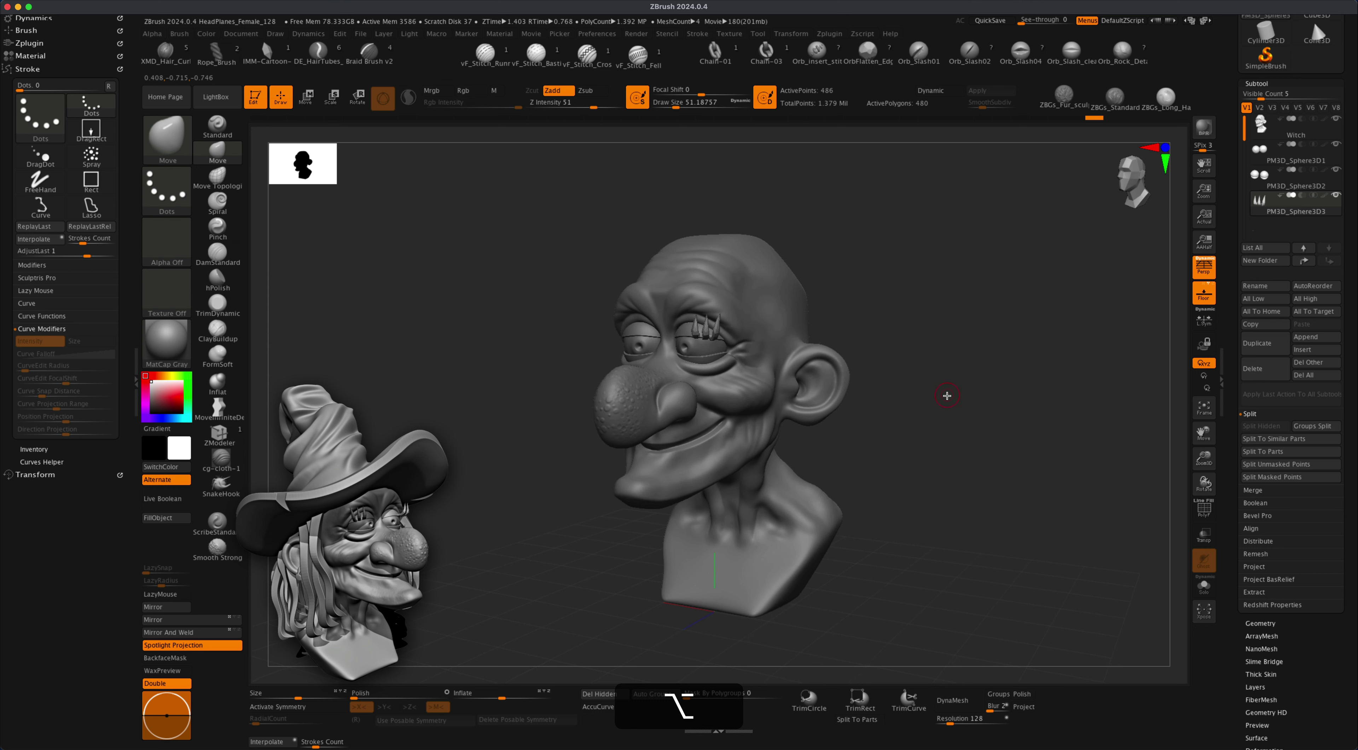
left_click(1265, 344)
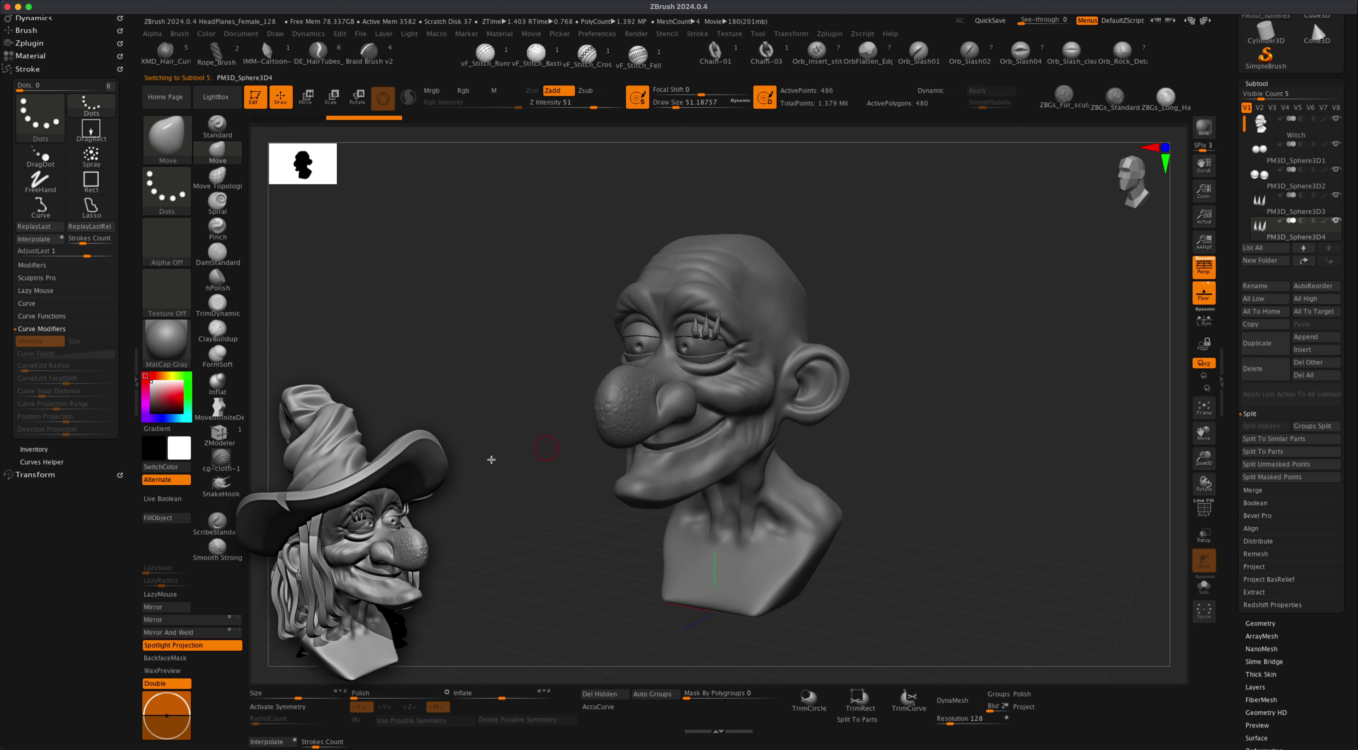
Mirror the duplicated eyelash subtool so the other eye also has upper lashes.
left_click(184, 623)
left_click_drag(466, 541, 482, 503)
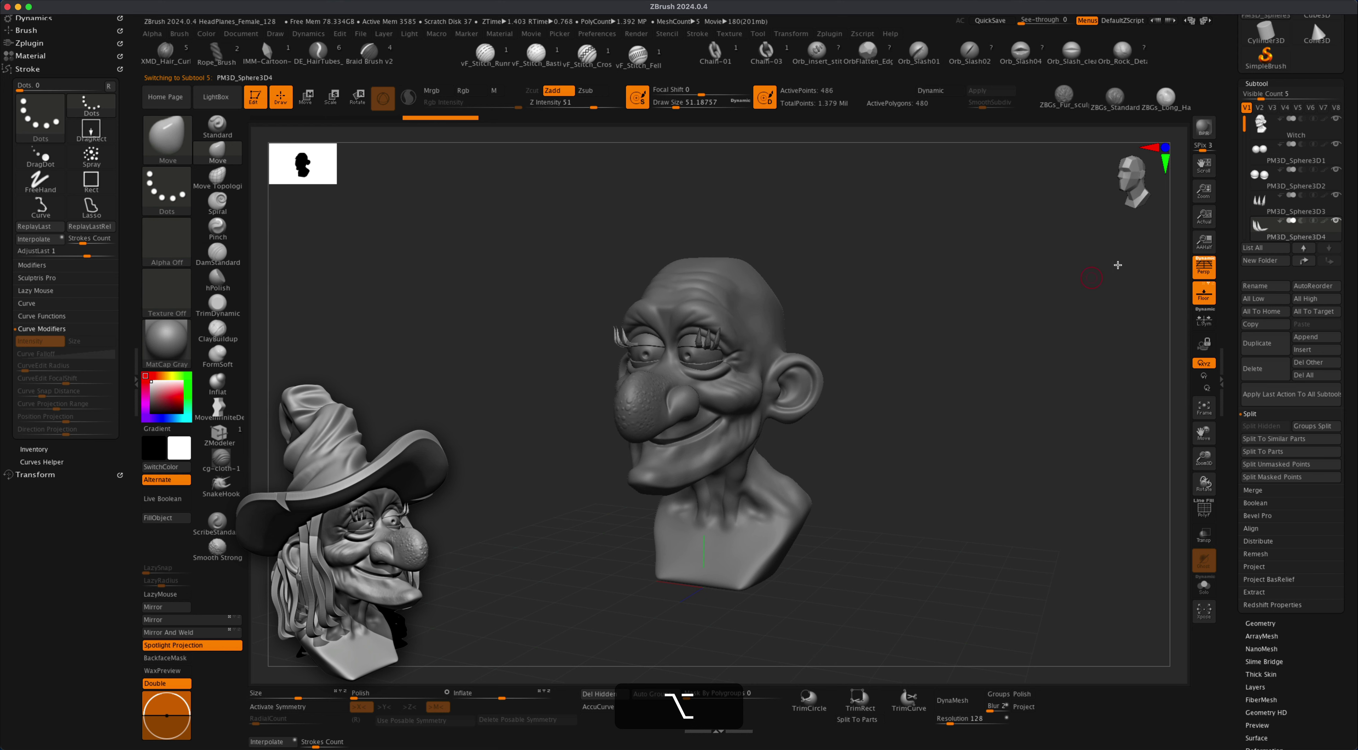
On the Witch subtool, set the Standard brush to DragRect, Zsub and Draw Size about 39, and stamp skin pores around the nostril.
left_click(1284, 127)
left_click_drag(897, 448, 753, 426, "alt")
mouse_move(544, 468)
left_mouse_down("alt")
mouse_move(537, 482)
mouse_move(544, 474)
left_mouse_up("alt")
left_click(218, 132)
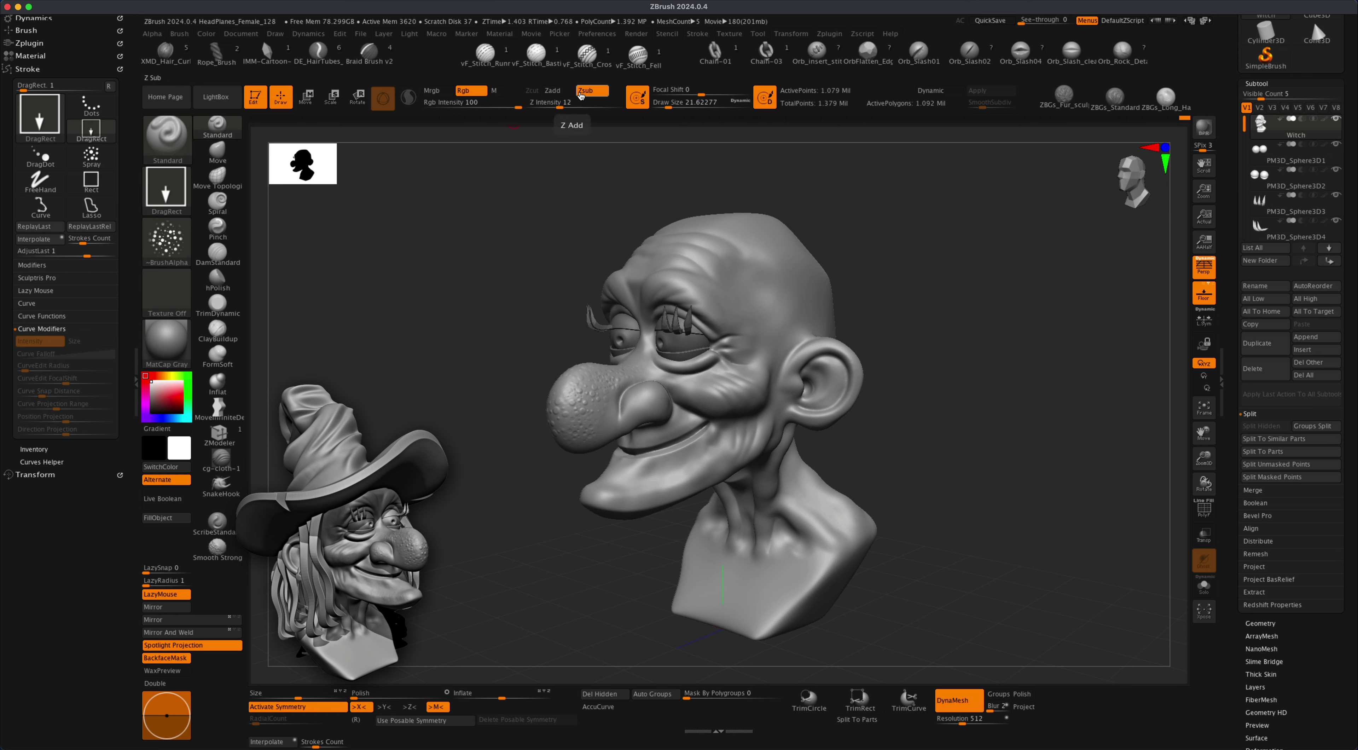
key("s")
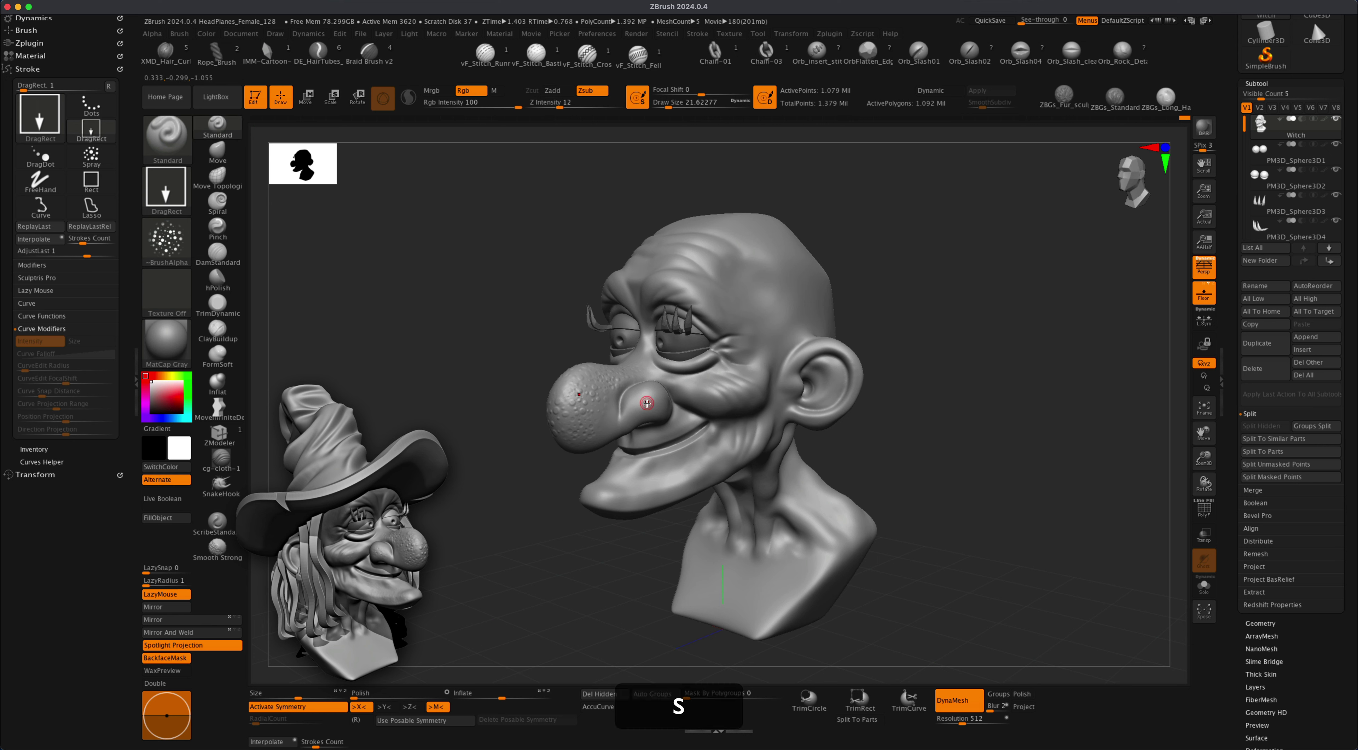
left_click_drag(647, 402, 652, 402)
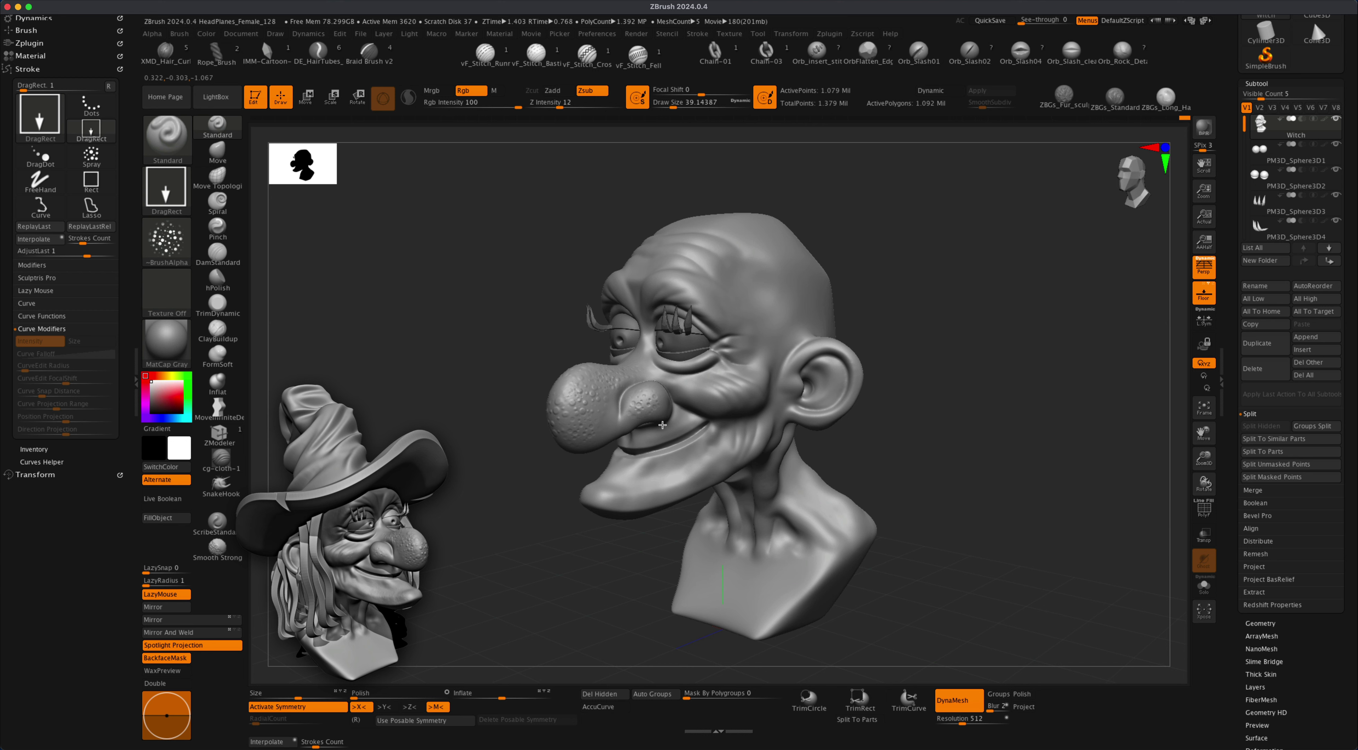
Undo the pore stamps, try fainter ones on the face at Z Intensity 9, and undo those too.
key("super+z")
key("super+z")
left_click_drag(556, 107, 555, 107)
key("super+z")
key("super+z")
key("super+z")
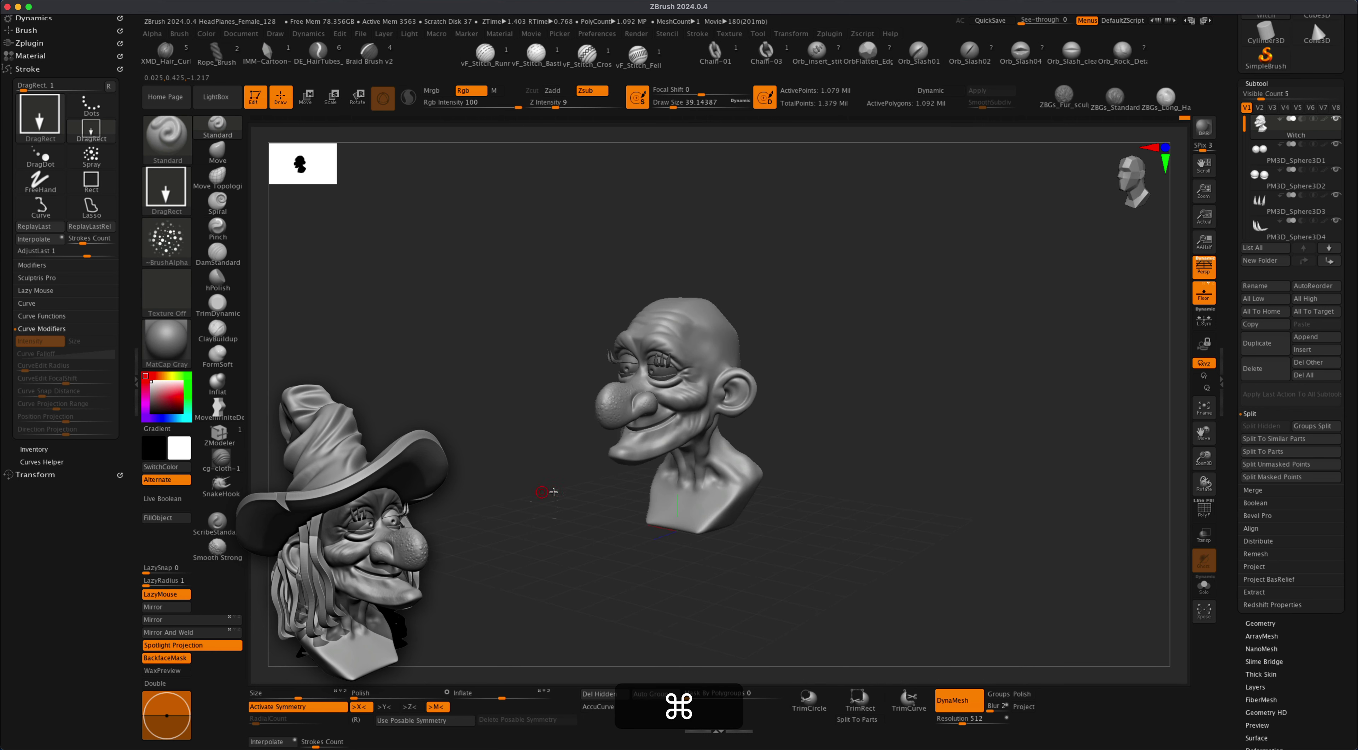
mouse_move(553, 492)
left_mouse_down()
mouse_move(701, 493)
mouse_move(554, 490)
left_mouse_up()
left_click_drag(822, 328, 745, 428, "alt")
key("super+z")
key("super+z")
key("super+z")
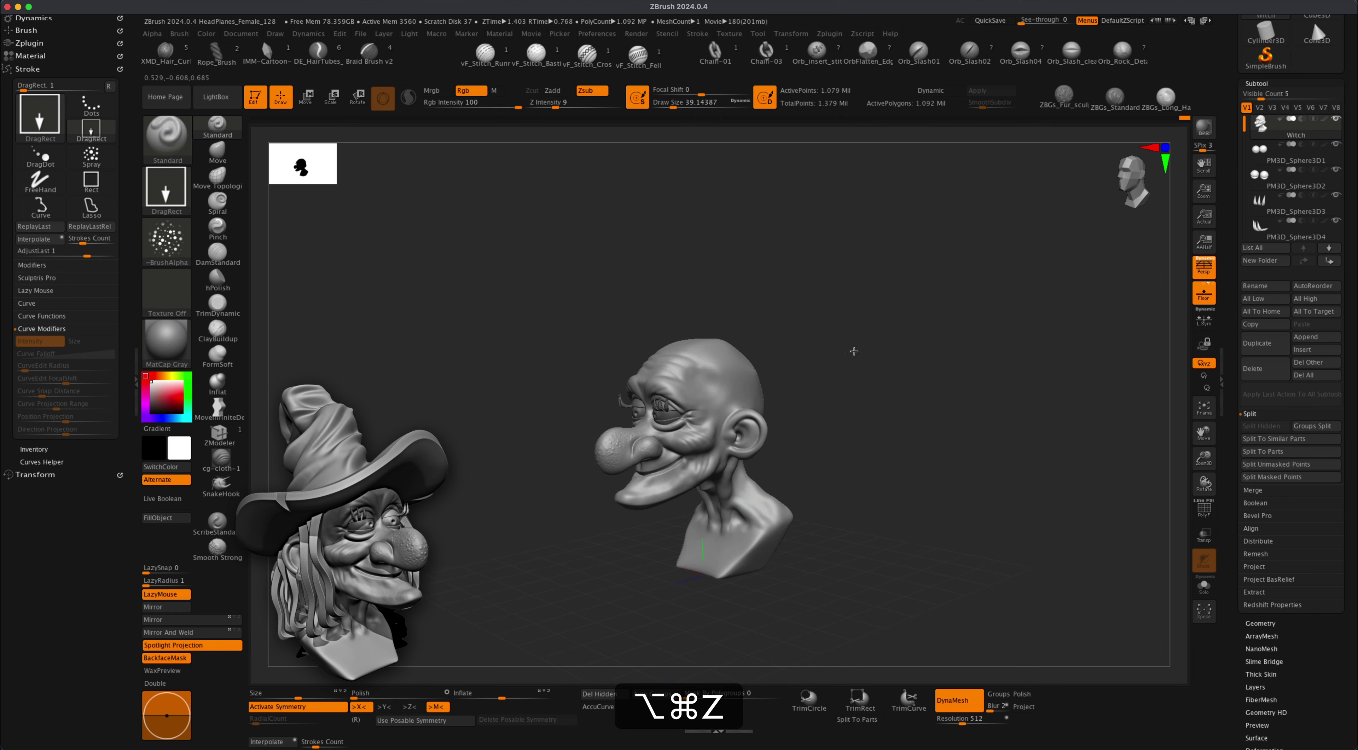
Lower Z Intensity to 5 and stamp subtle skin pores over the temple and forehead.
left_click_drag(554, 106, 550, 106)
key("super+z")
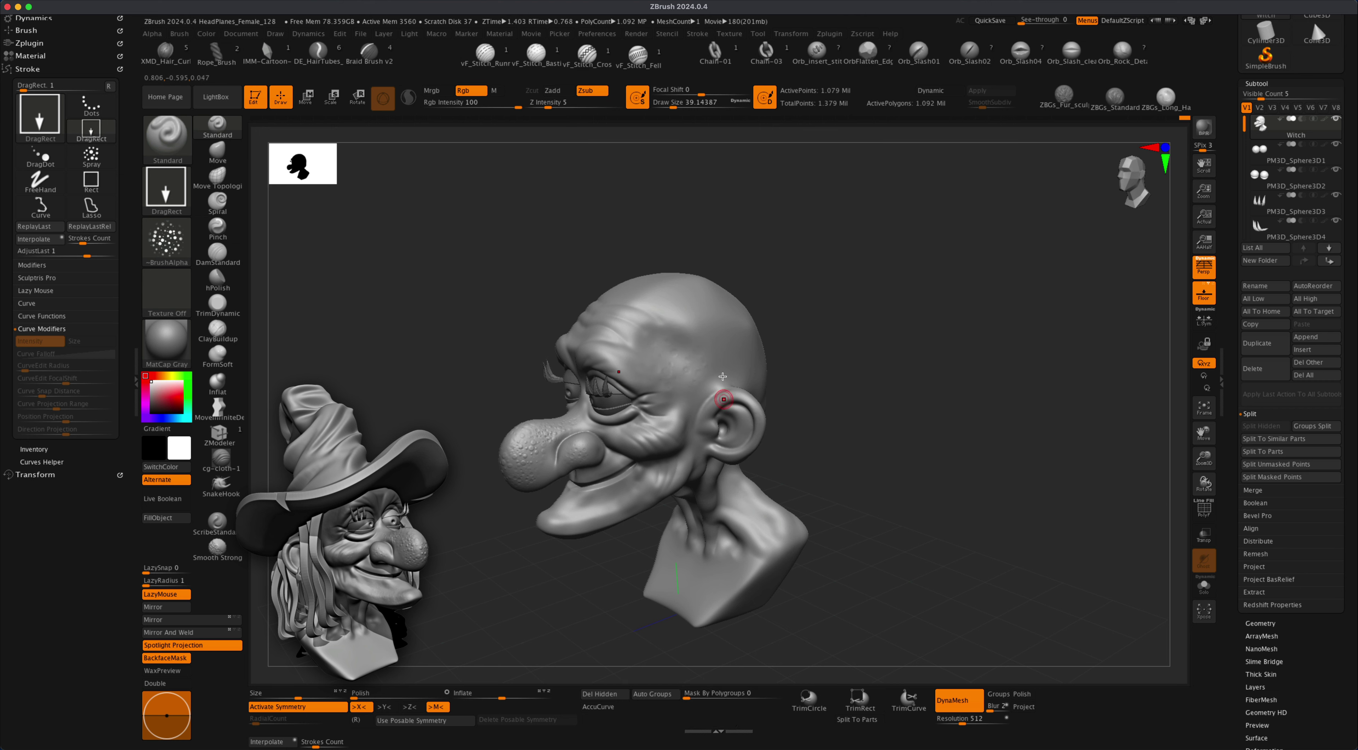
key("super+z")
left_click_drag(850, 330, 761, 364)
left_click_drag(864, 325, 713, 374)
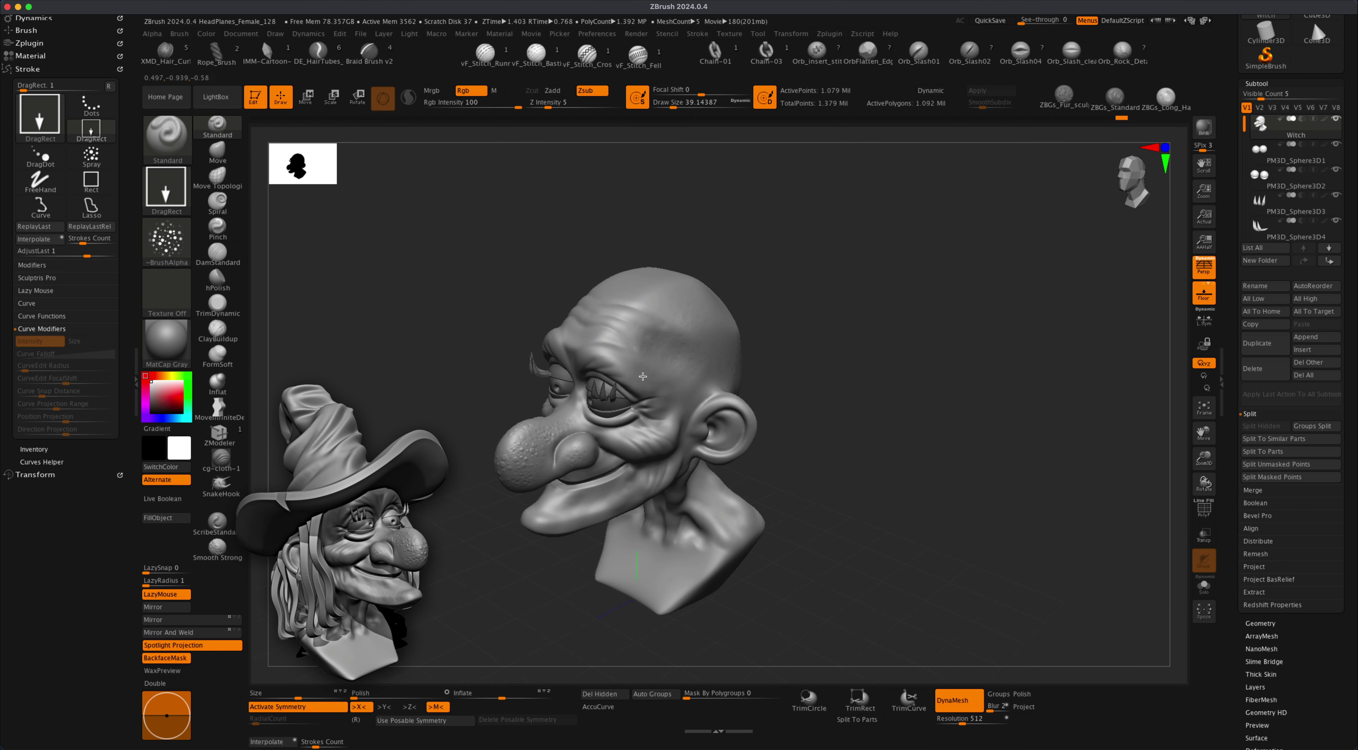
left_click_drag(797, 313, 613, 312)
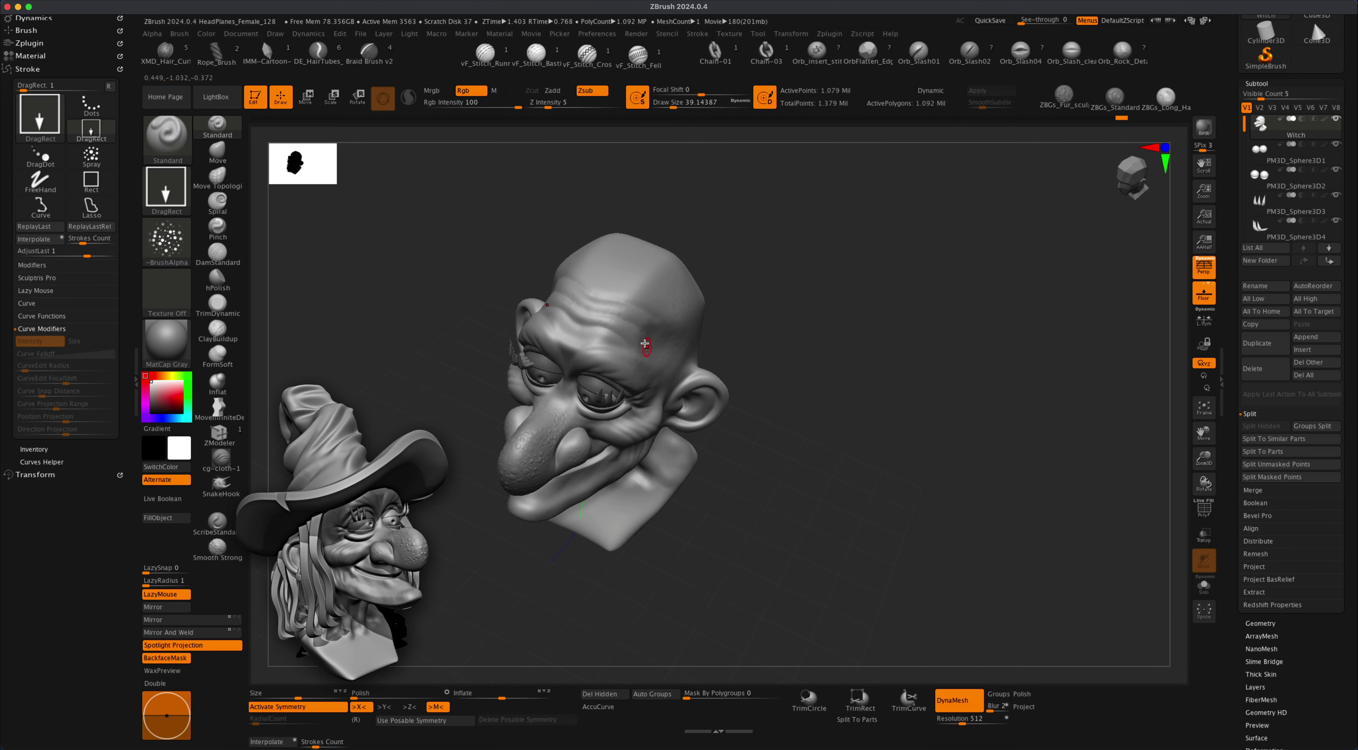
left_click_drag(713, 317, 850, 448)
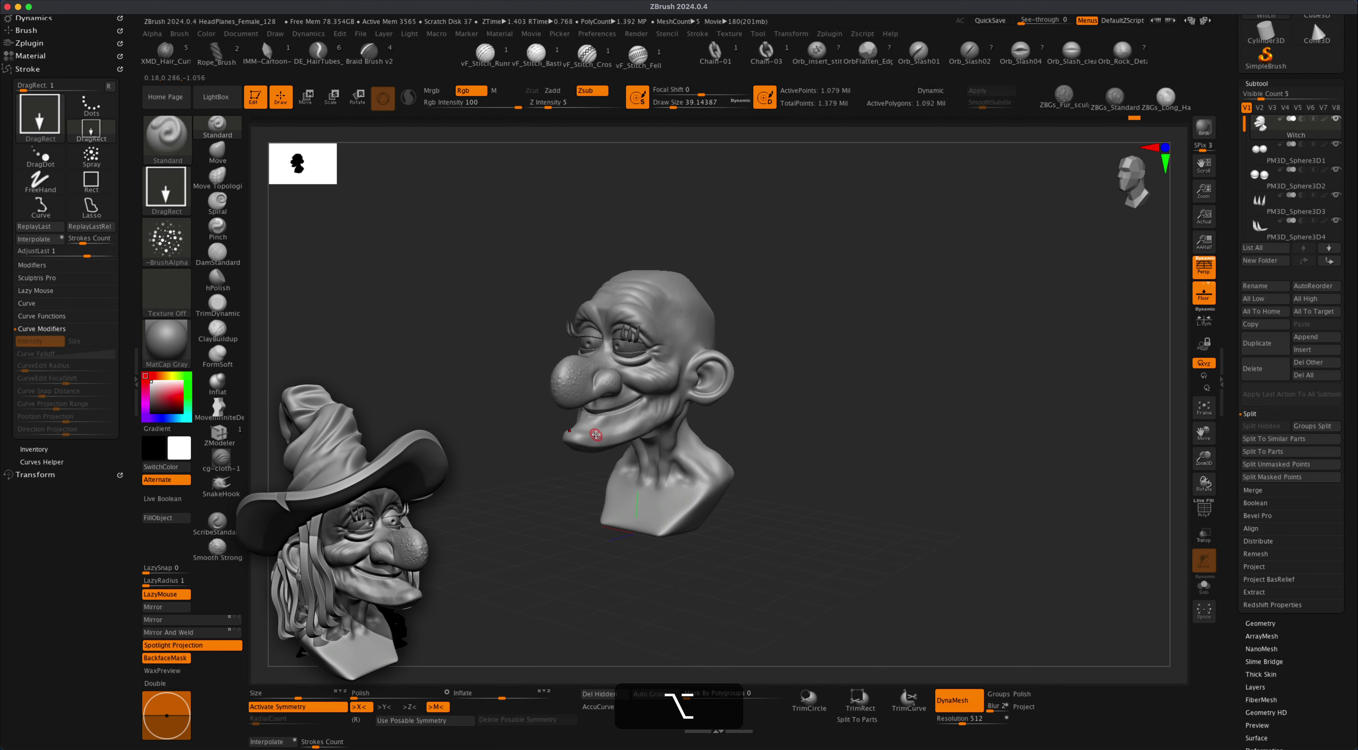
Stamp more subtle pores over the chin, jaw and cheek at Z Intensity 5.
left_click_drag(574, 485, 633, 418, "alt")
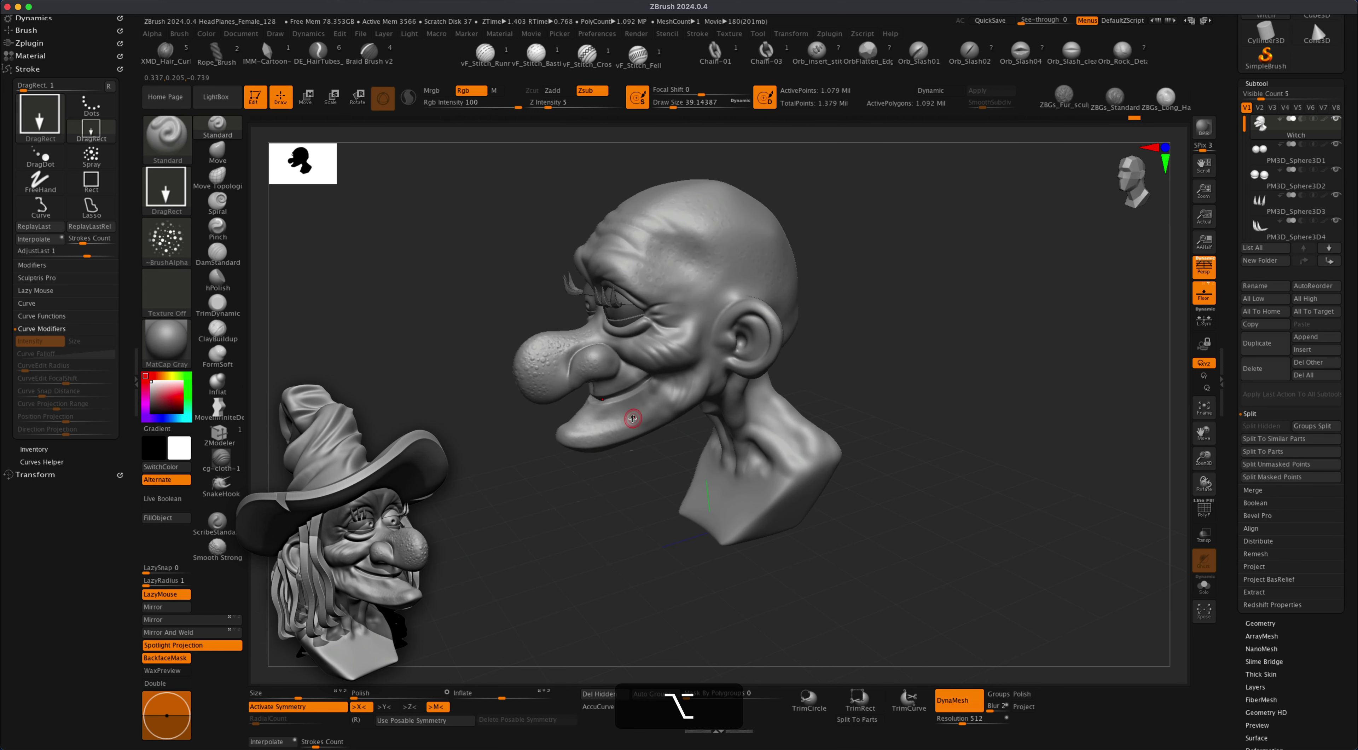
left_click_drag(620, 485, 653, 419, "alt")
mouse_move(605, 488)
left_mouse_down()
mouse_move(607, 467)
mouse_move(613, 491)
left_mouse_up()
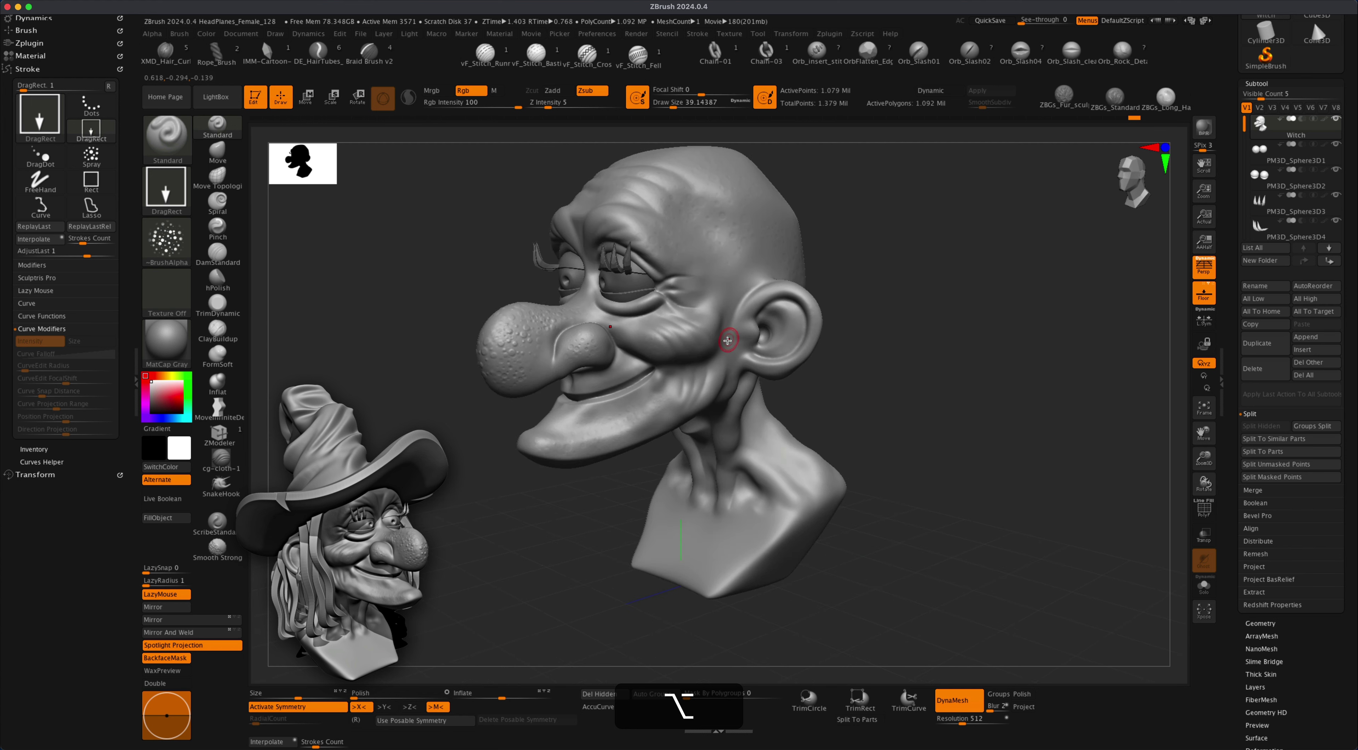
left_click_drag(885, 283, 879, 359)
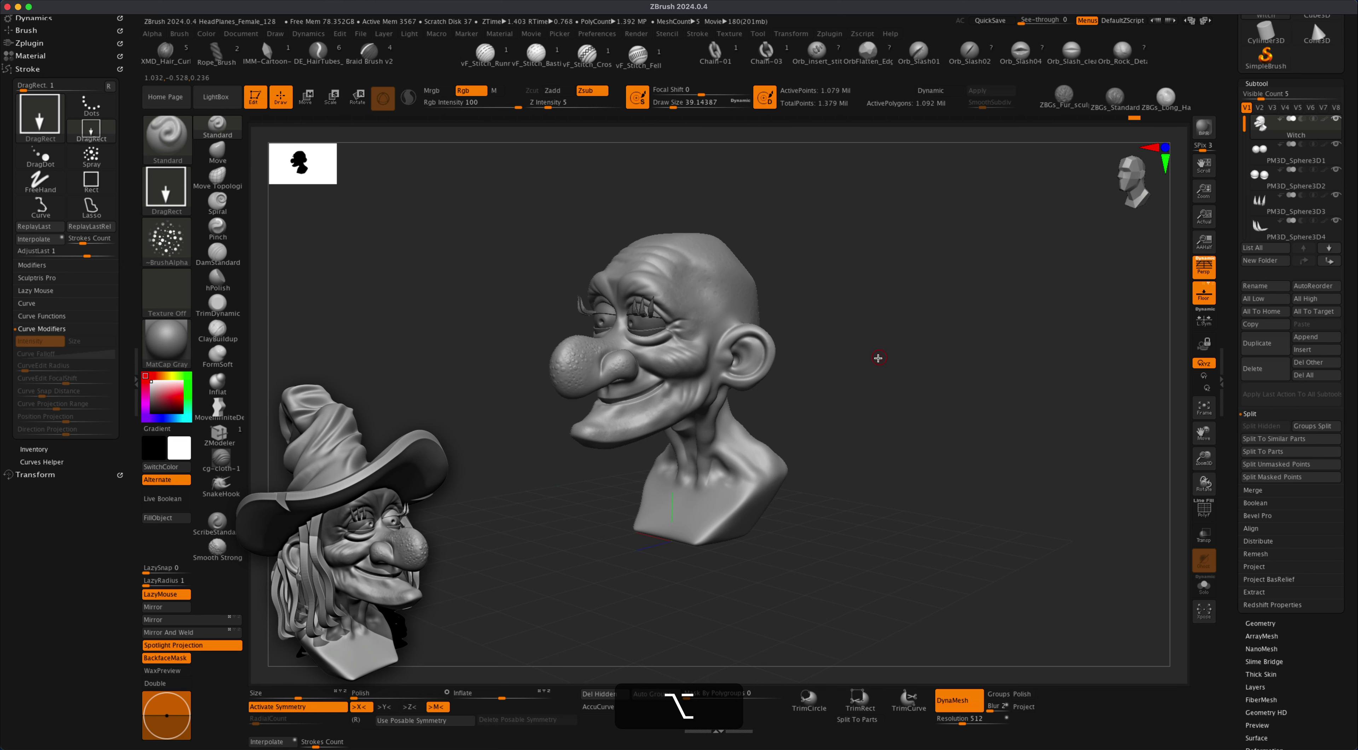
key("alt")
left_click_drag(857, 407, 830, 424)
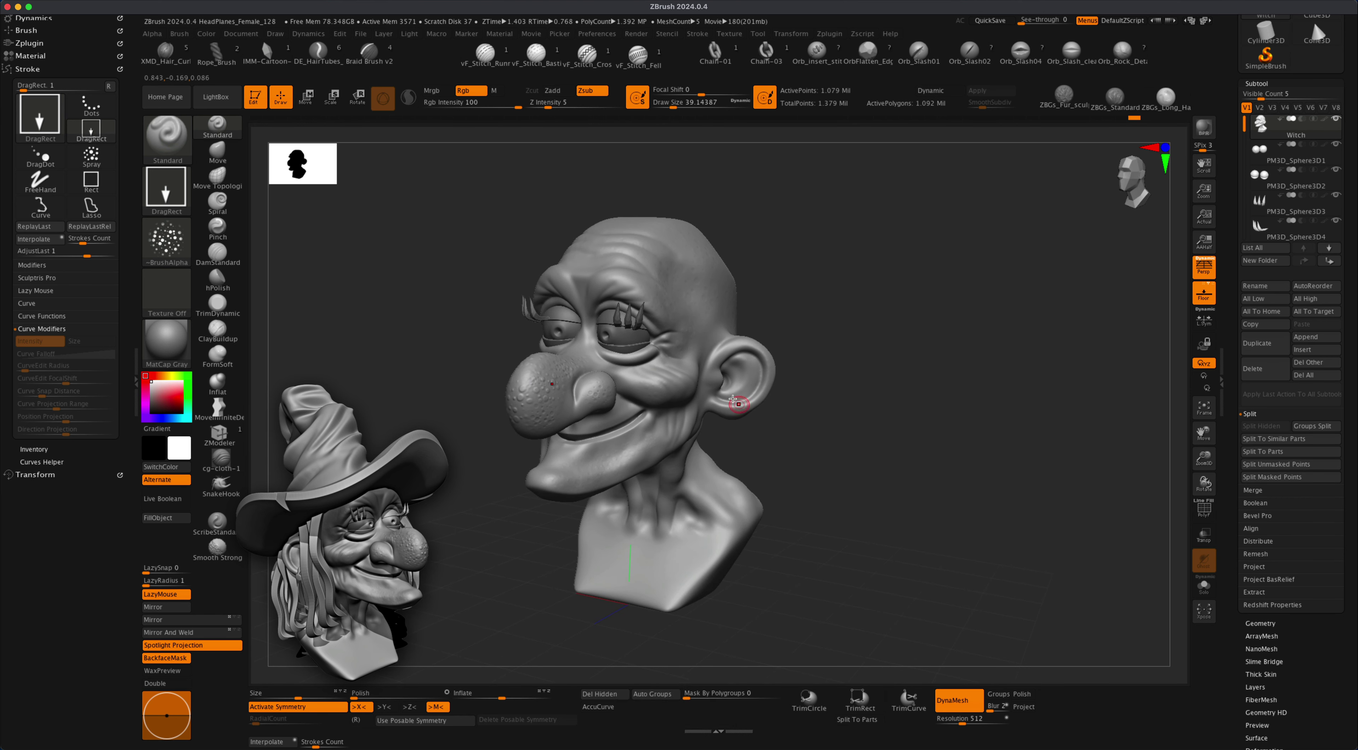
Turn off symmetry, open the Extract settings, and set Draw Size to about 37 for masking on the back of the head.
mouse_move(816, 420)
left_mouse_down("alt")
mouse_move(821, 431)
mouse_move(761, 441)
mouse_move(831, 424)
mouse_move(825, 441)
mouse_move(818, 412)
mouse_move(843, 471)
mouse_move(849, 416)
mouse_move(795, 421)
left_mouse_up("alt")
left_click_drag(698, 455, 795, 450, "alt")
left_click_drag(989, 404, 883, 410, "alt")
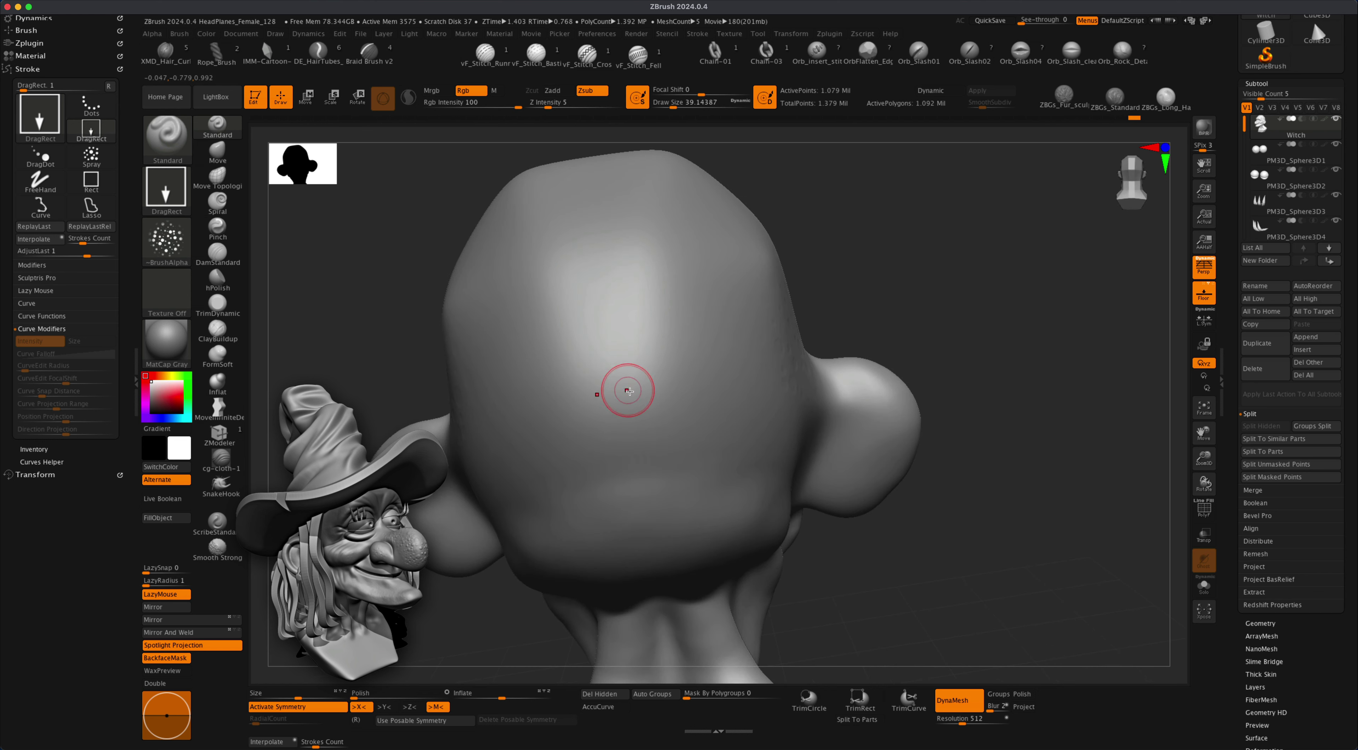
left_click_drag(798, 324, 723, 388, "alt")
key("x")
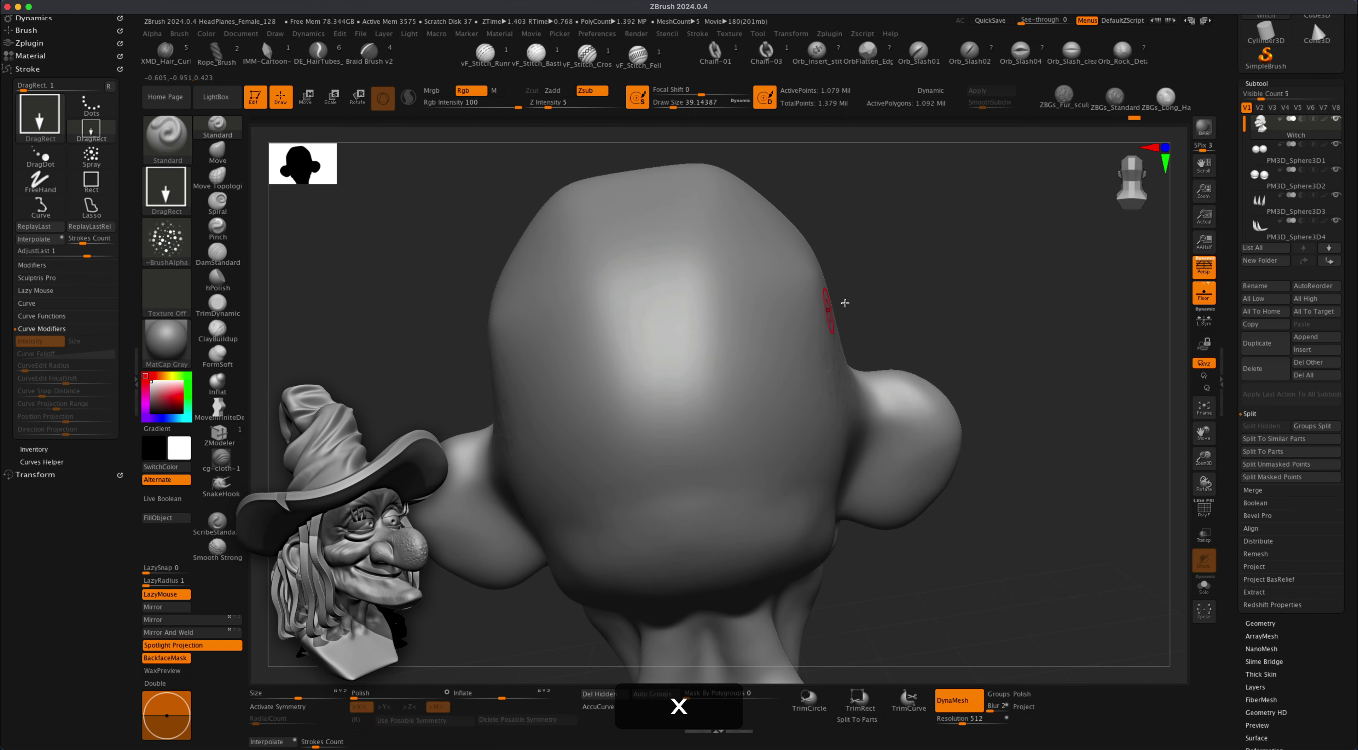
mouse_move(845, 303)
left_mouse_down("alt")
mouse_move(888, 299)
mouse_move(803, 318)
left_mouse_up("alt")
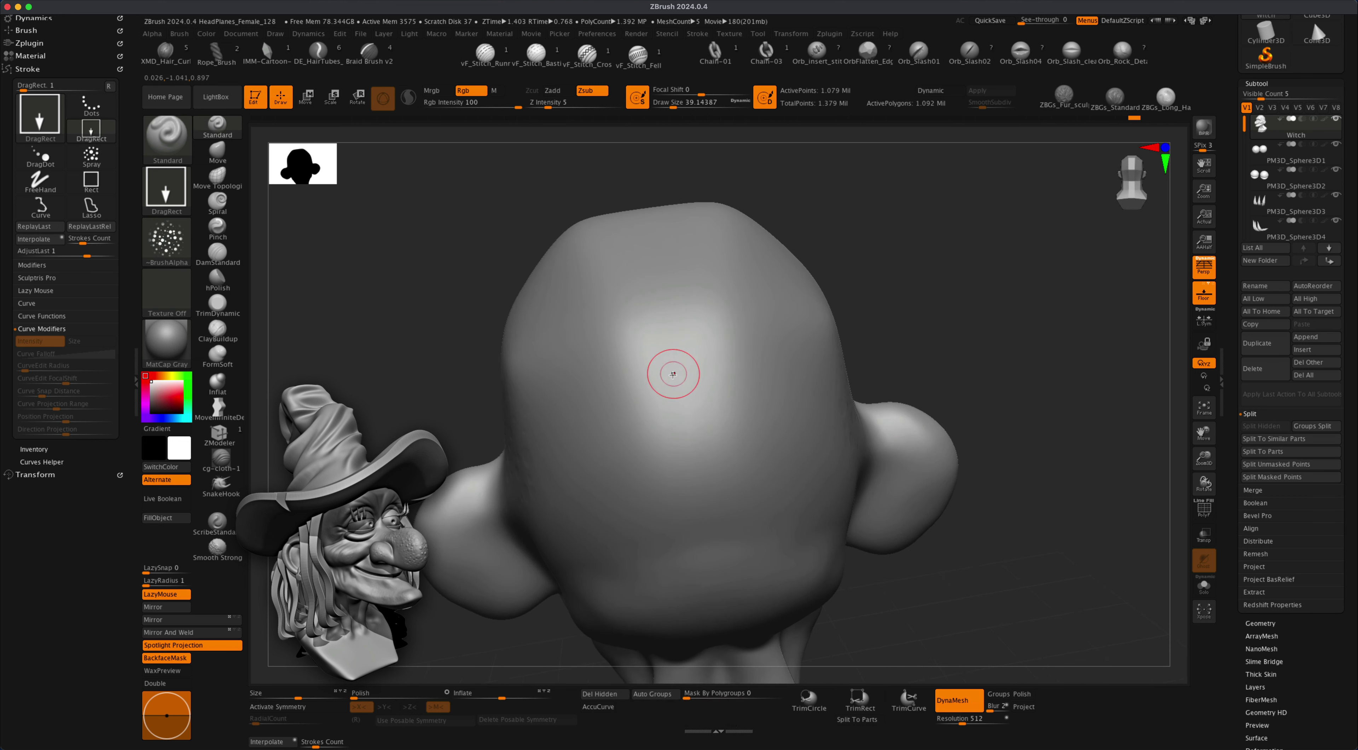
key("super")
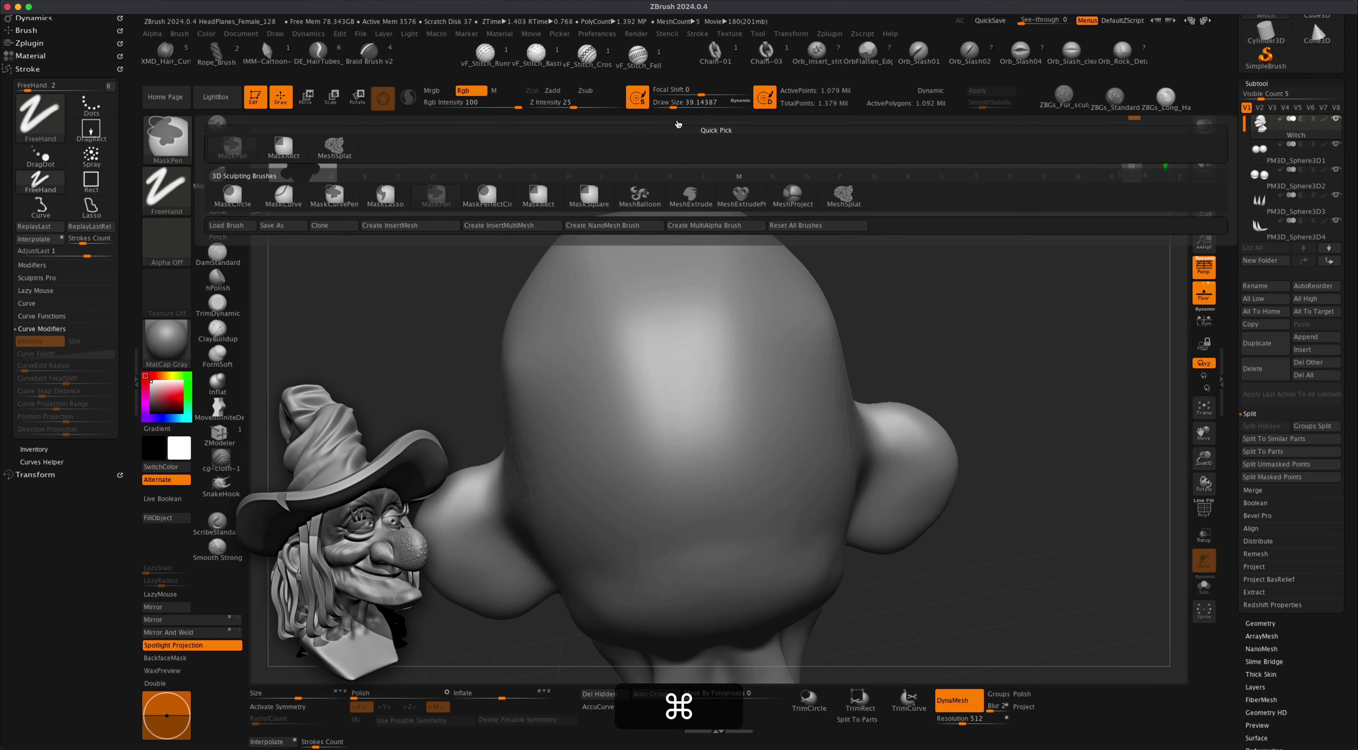
key("super+s")
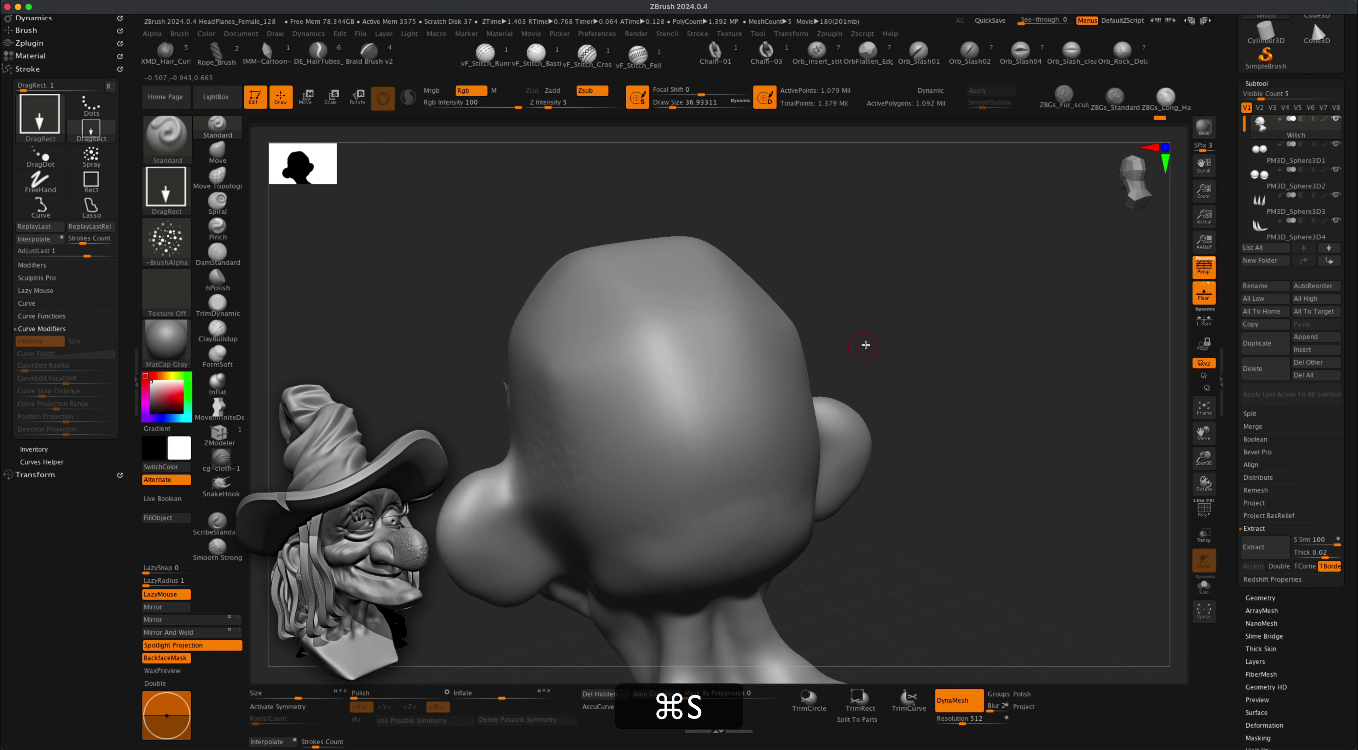
mouse_move(885, 342)
left_mouse_down()
mouse_move(875, 346)
mouse_move(922, 303)
mouse_move(815, 326)
mouse_move(879, 313)
mouse_move(876, 352)
mouse_move(882, 340)
left_mouse_up()
Paint a filled mask of a skull's rounded dome and cheekbones on the back of the head with the MaskPen brush.
key("super")
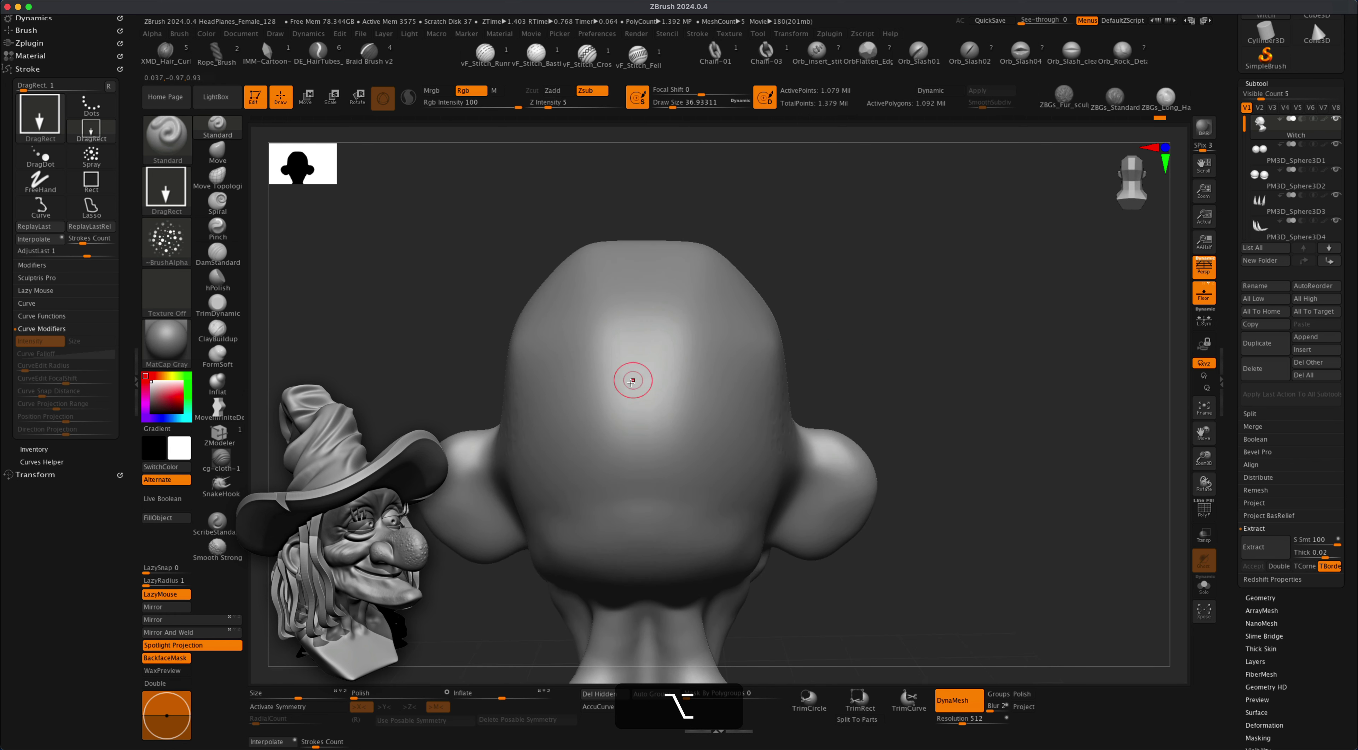
key("alt+super")
mouse_move(611, 417)
left_mouse_down("super")
mouse_move(600, 424)
mouse_move(607, 392)
mouse_move(654, 345)
mouse_move(715, 422)
left_mouse_up("super")
mouse_move(684, 341)
left_mouse_down("super")
mouse_move(601, 401)
mouse_move(638, 349)
left_mouse_up("super")
mouse_move(709, 424)
left_mouse_down("super")
mouse_move(656, 349)
mouse_move(606, 422)
mouse_move(701, 424)
mouse_move(613, 420)
mouse_move(625, 430)
mouse_move(630, 413)
mouse_move(714, 406)
left_mouse_up("super")
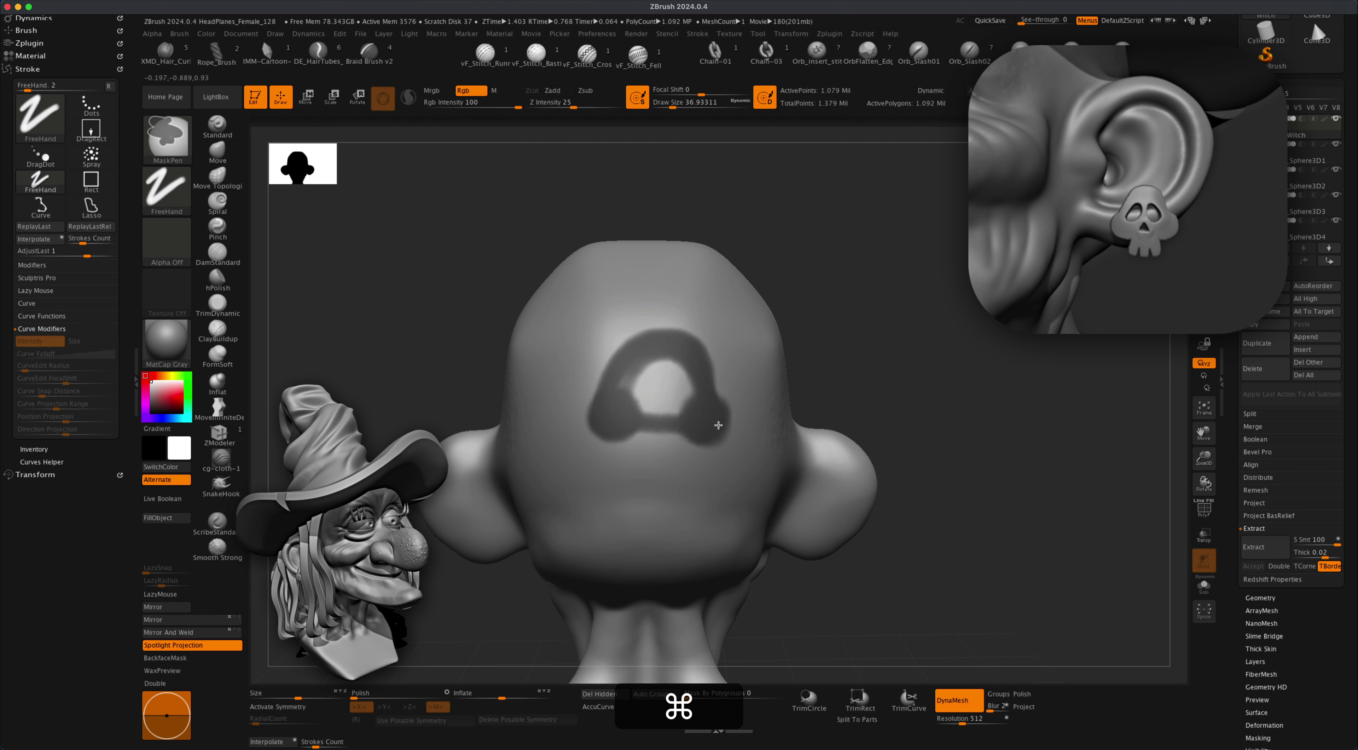
mouse_move(632, 369)
left_mouse_down("super")
mouse_move(651, 379)
mouse_move(640, 395)
mouse_move(685, 405)
mouse_move(663, 391)
left_mouse_up("super")
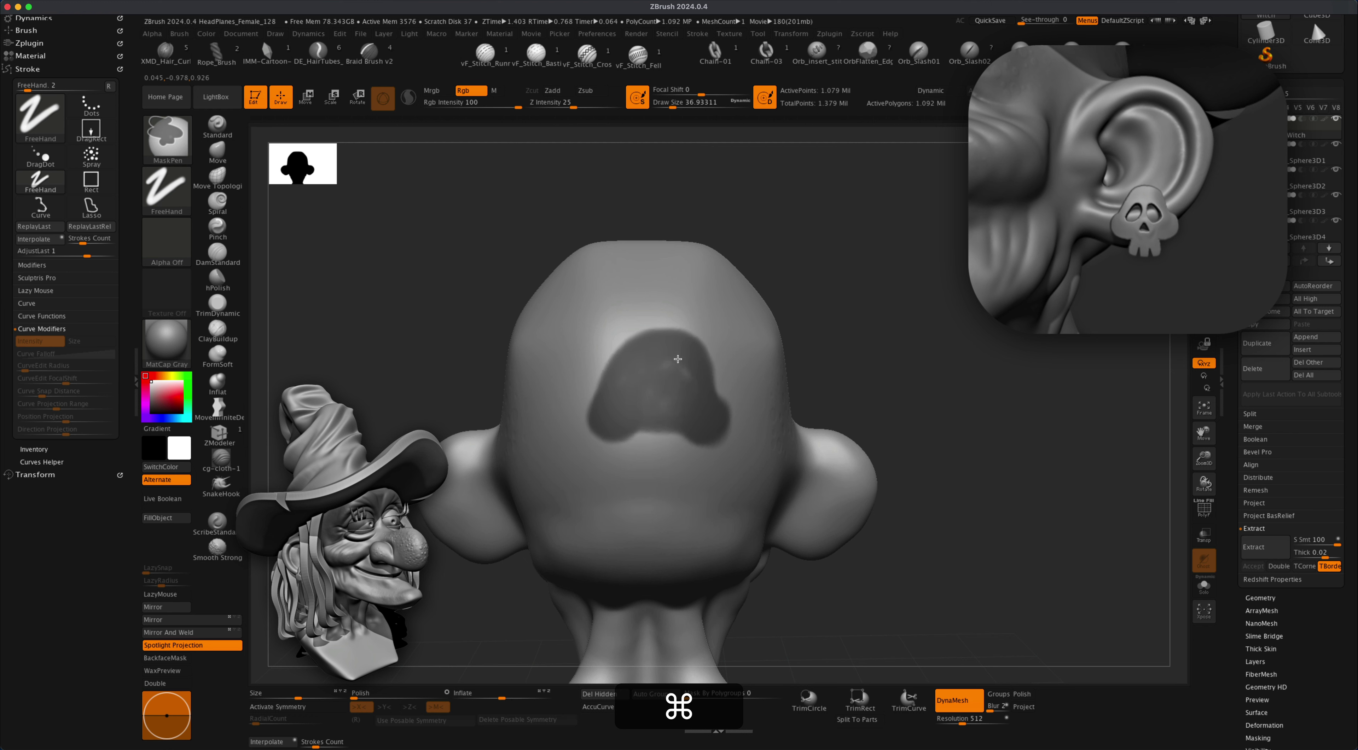
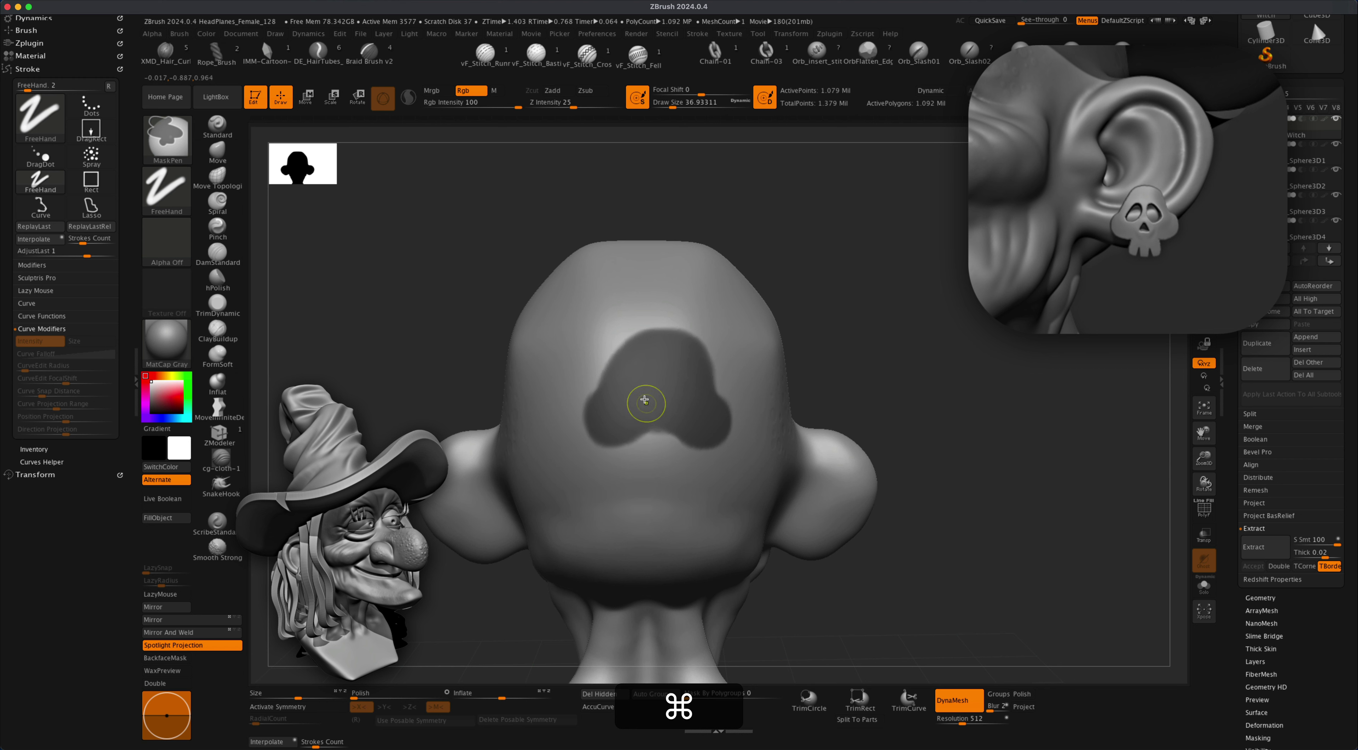
Extend the skull mask downward with an upper jaw of three rounded teeth.
left_click_drag(649, 429, 643, 457, "super")
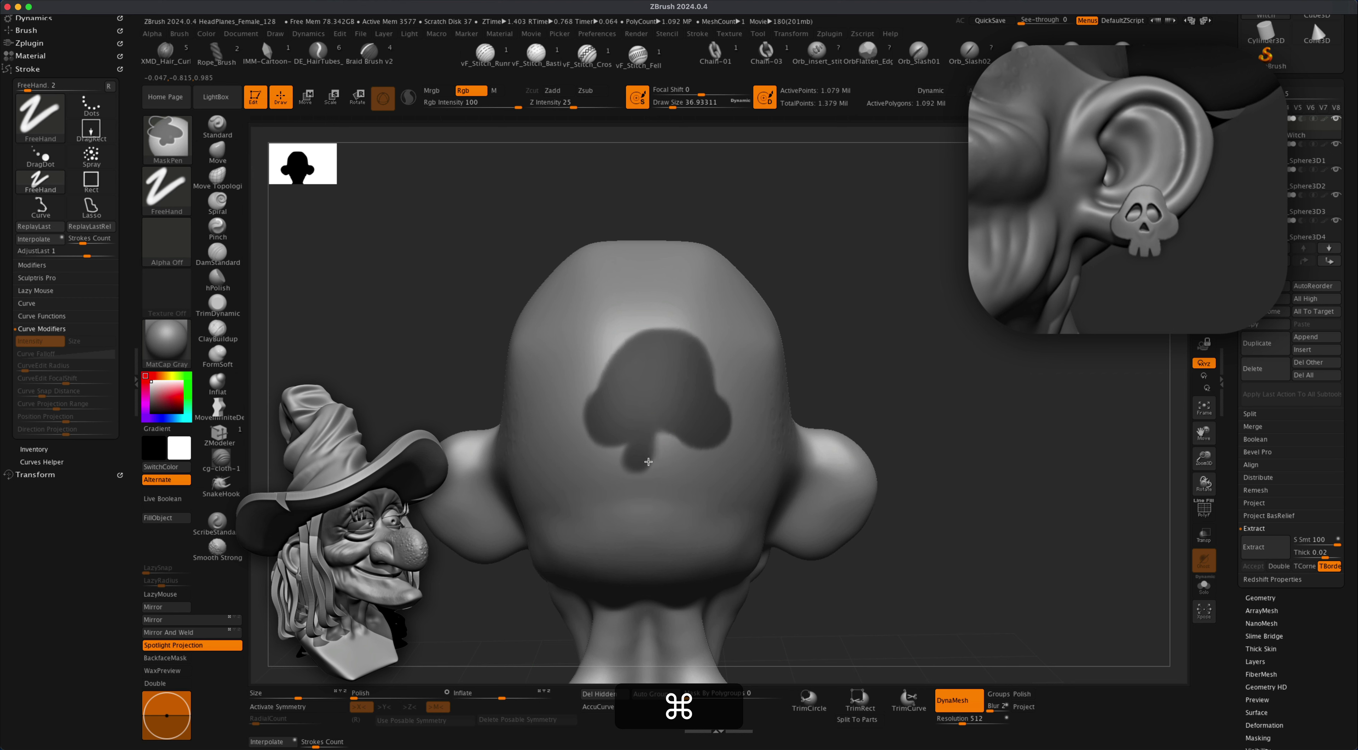
mouse_move(658, 457)
left_mouse_down("super")
mouse_move(676, 463)
mouse_move(667, 450)
left_mouse_up("super")
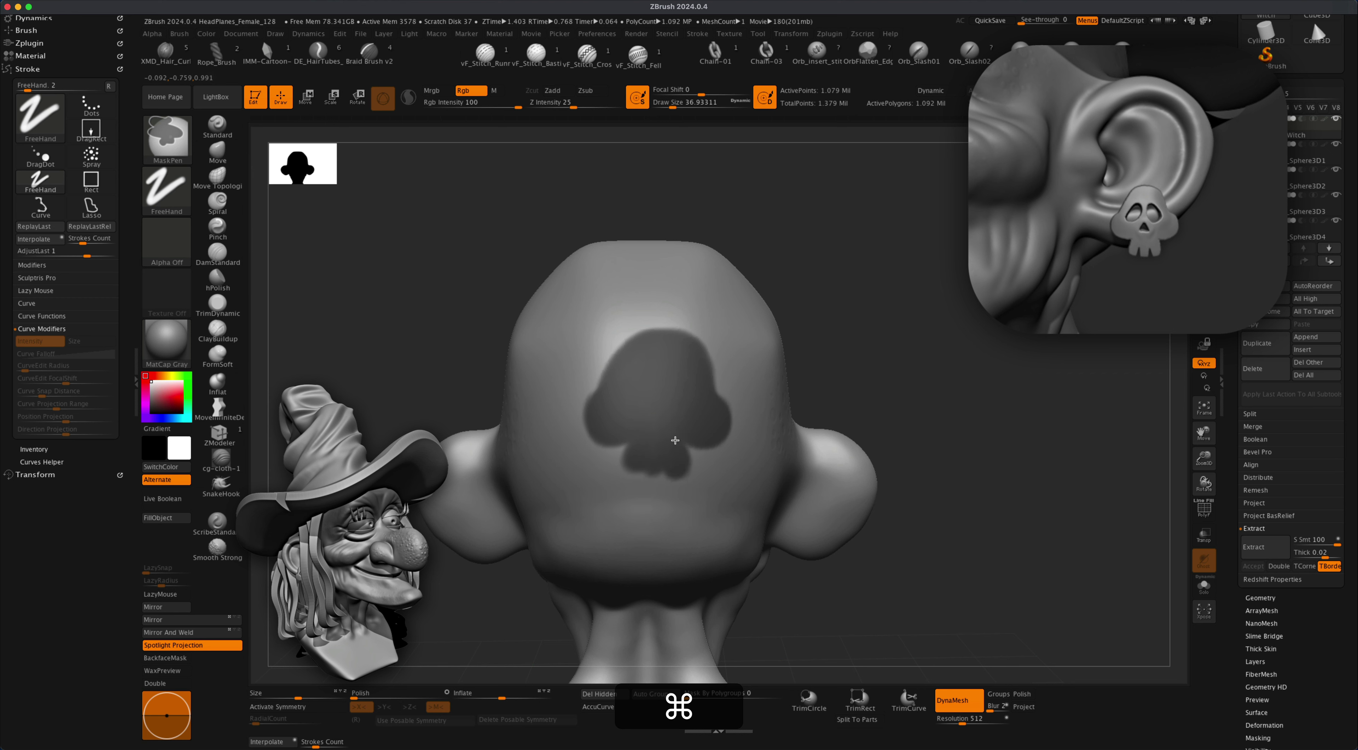
left_click_drag(654, 479, 623, 466, "super")
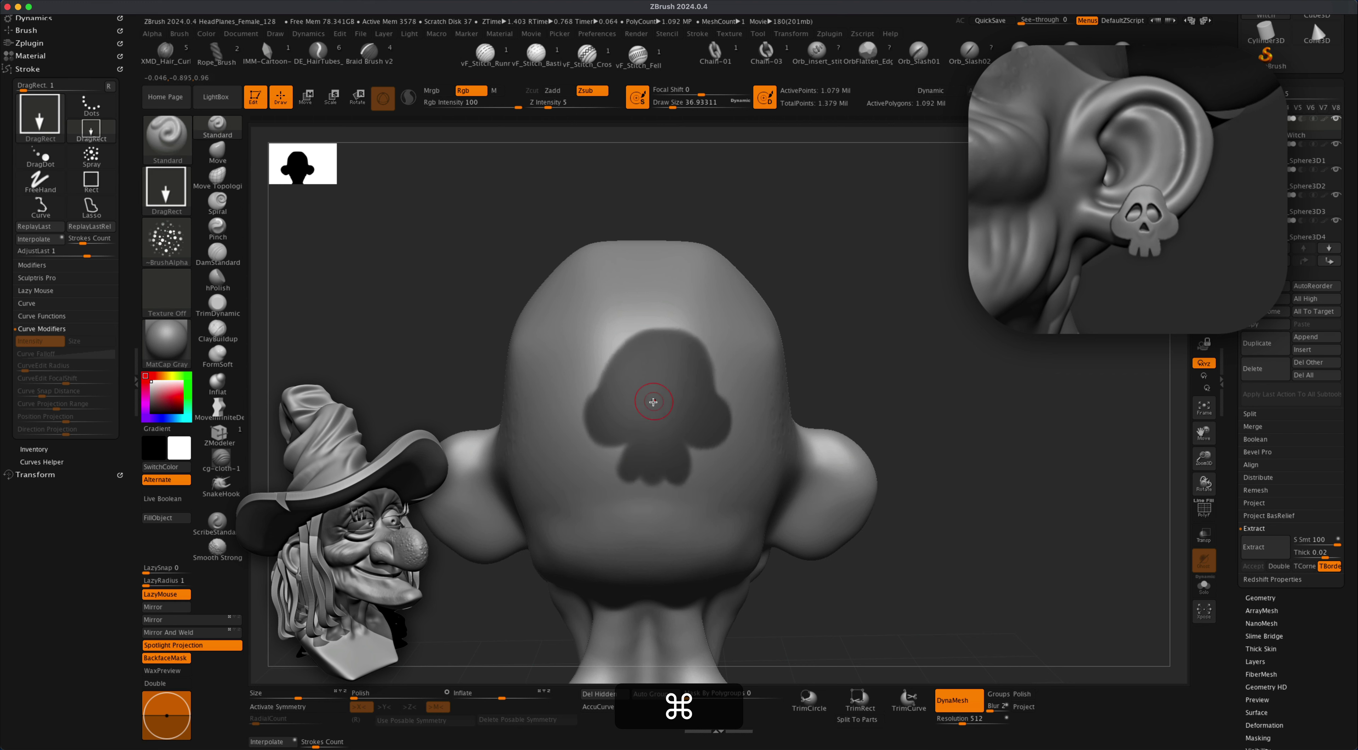
Unmask a triangular nose hole and two oval eye sockets inside the skull mask.
key("super")
key("alt")
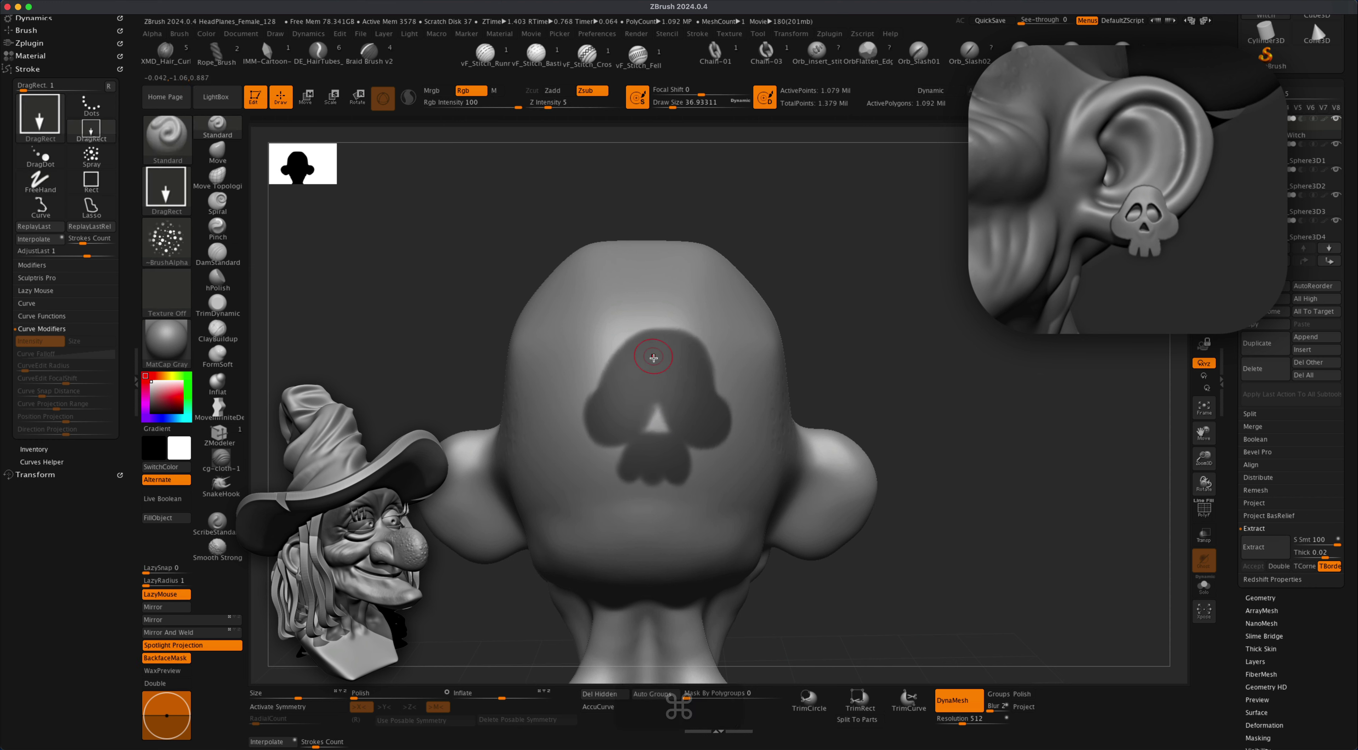
mouse_move(636, 373)
left_mouse_down("alt+super")
mouse_move(635, 401)
mouse_move(682, 403)
mouse_move(630, 386)
mouse_move(658, 406)
left_mouse_up("alt+super")
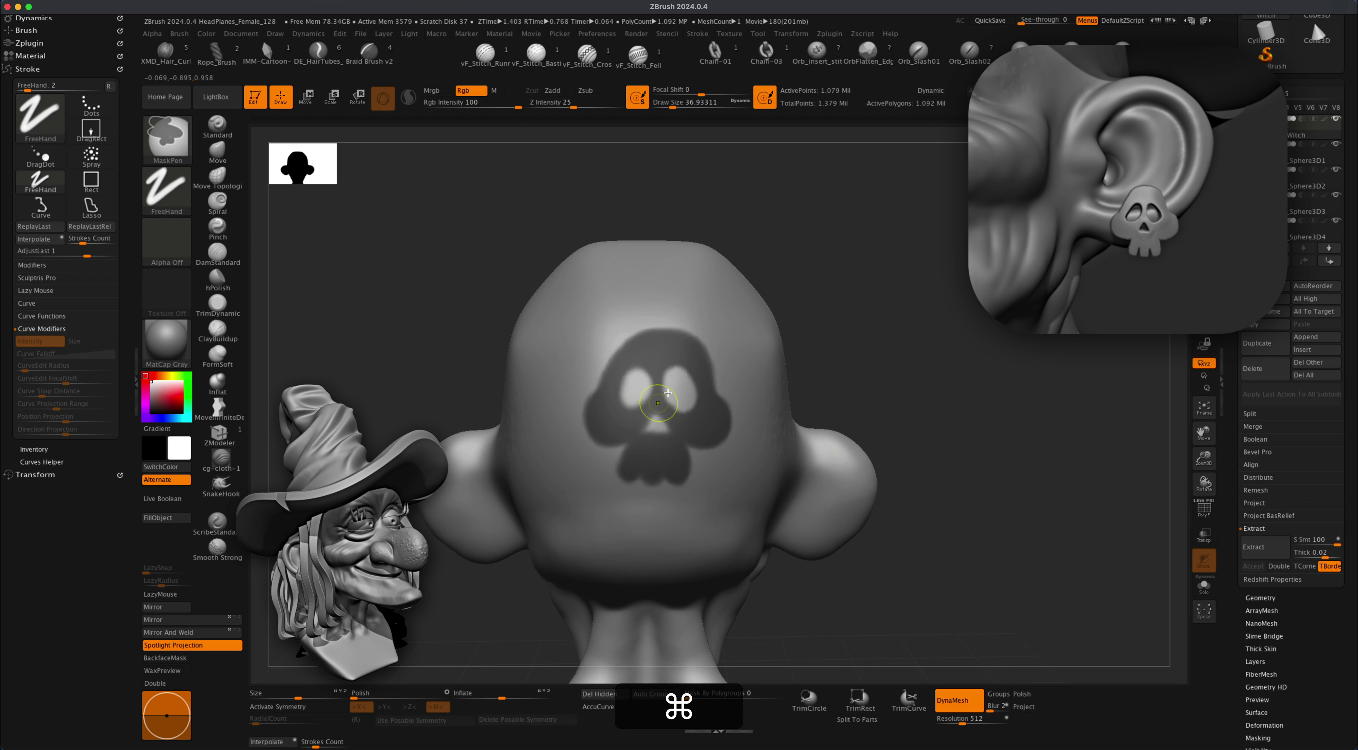
left_click_drag(635, 390, 632, 392, "alt+super")
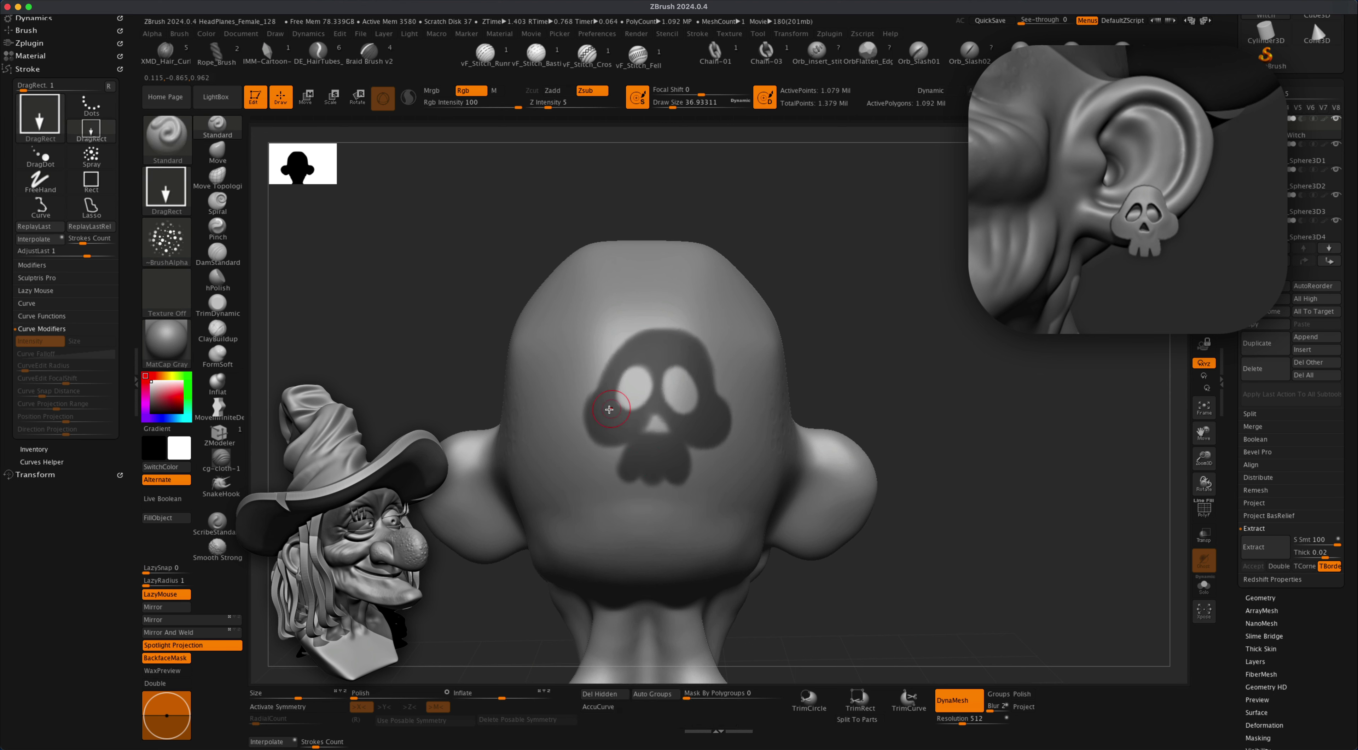
Refine the skull mask's cheek and nose, straighten the jaw's lower edge, and unmask narrow tooth gaps at Draw Size about 16.
key("super")
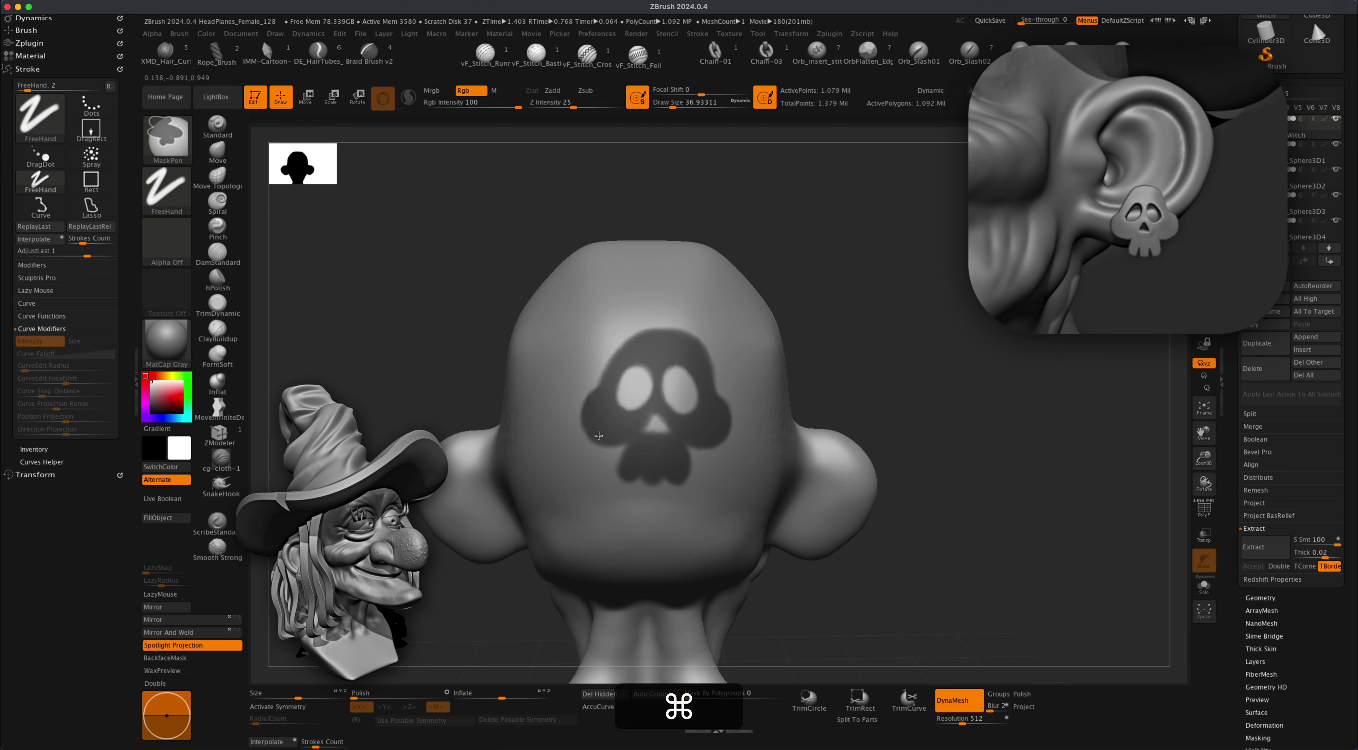
mouse_move(689, 434)
left_mouse_down("super")
mouse_move(707, 438)
mouse_move(680, 434)
left_mouse_up("super")
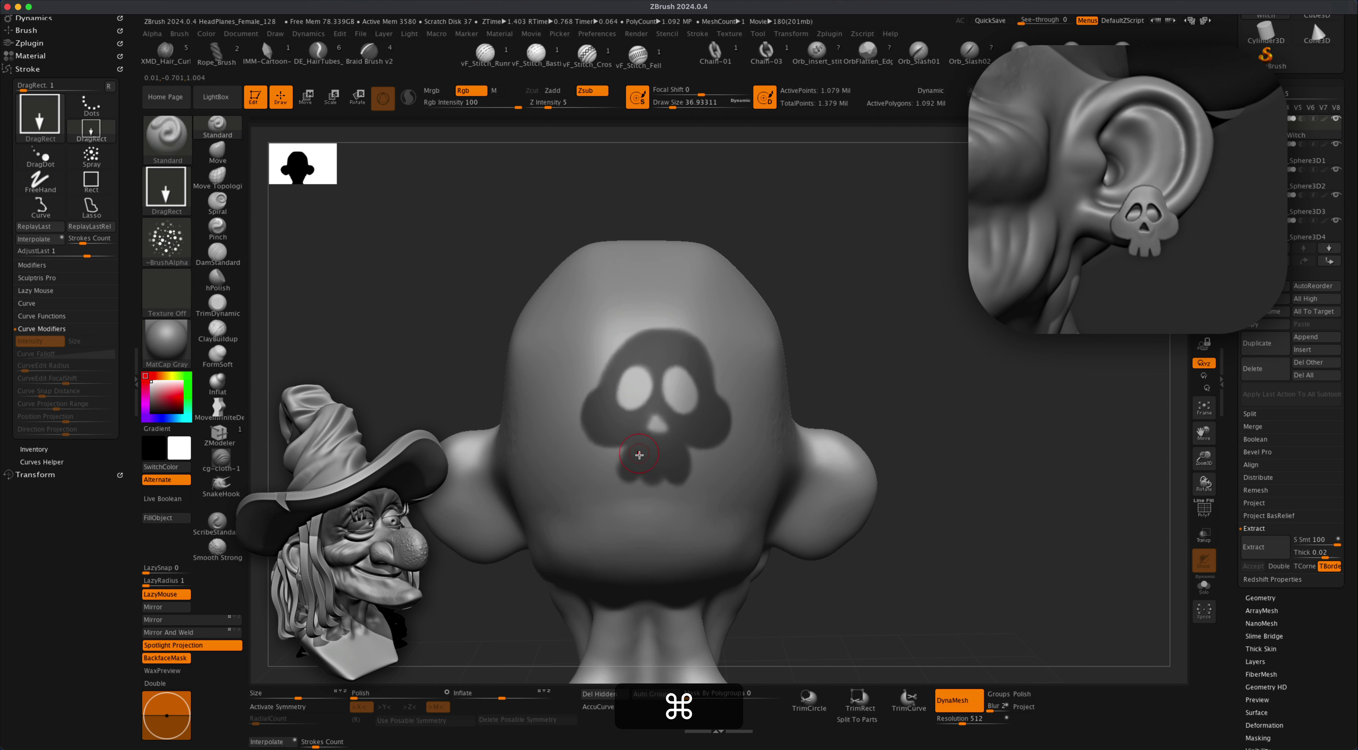
key("super+alt")
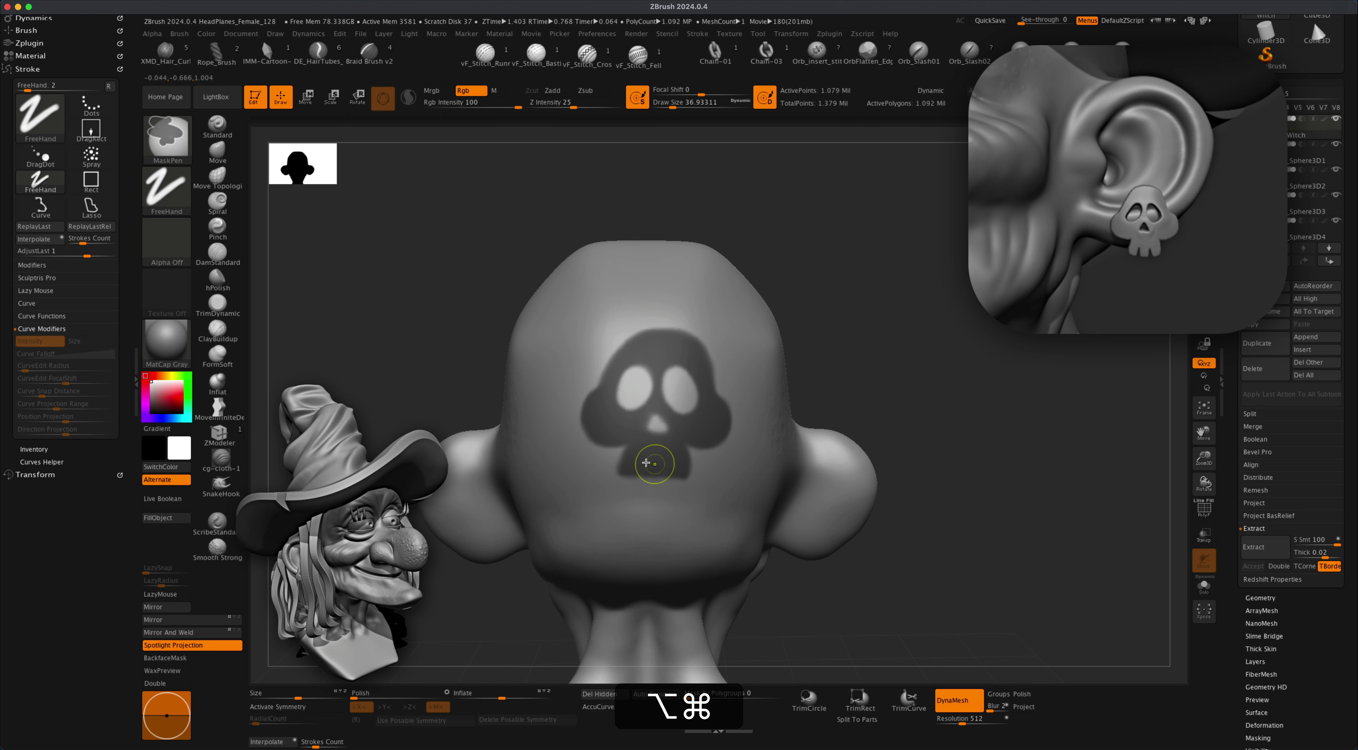
key("s")
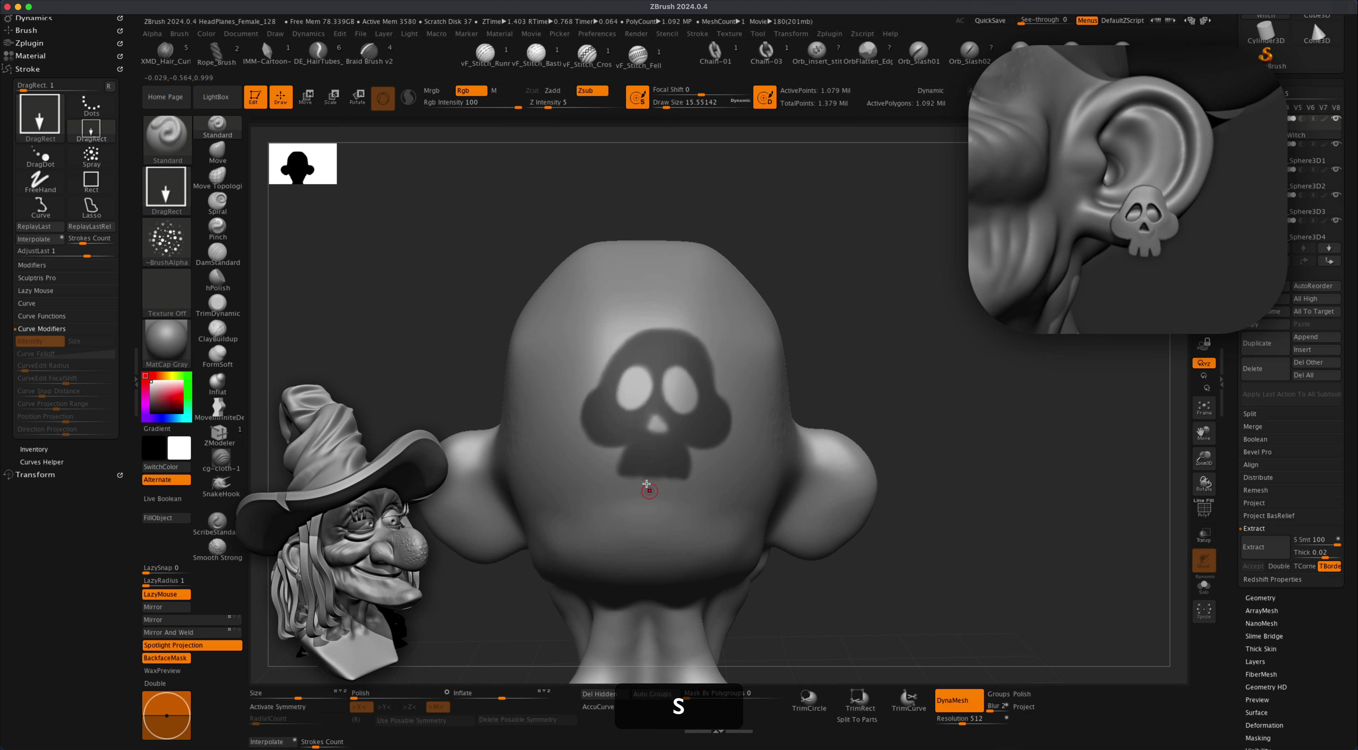
key("super+alt")
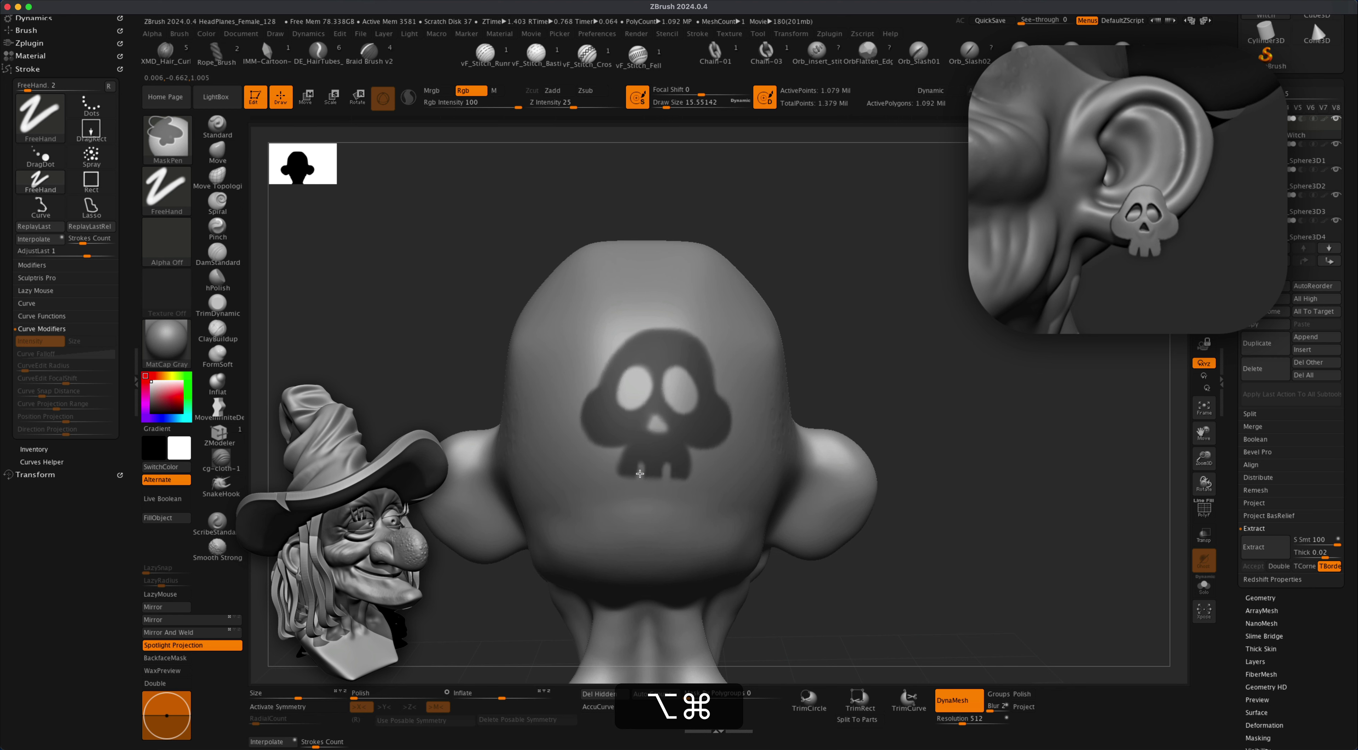
left_click_drag(1006, 421, 1039, 462)
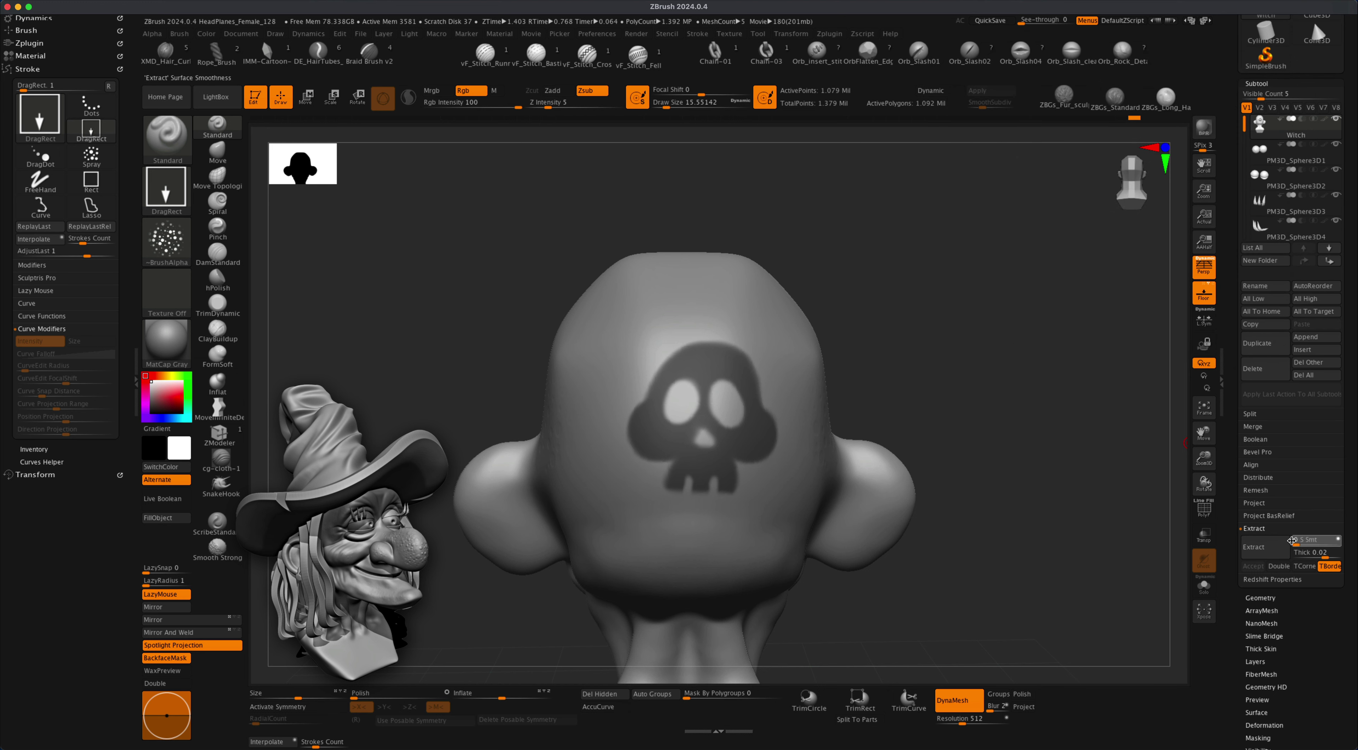
Extract the masked skull as a new subtool with S Smt 5 and thickness 0.02, accept it, and move it clear of the head.
left_click_drag(1276, 542, 1274, 551)
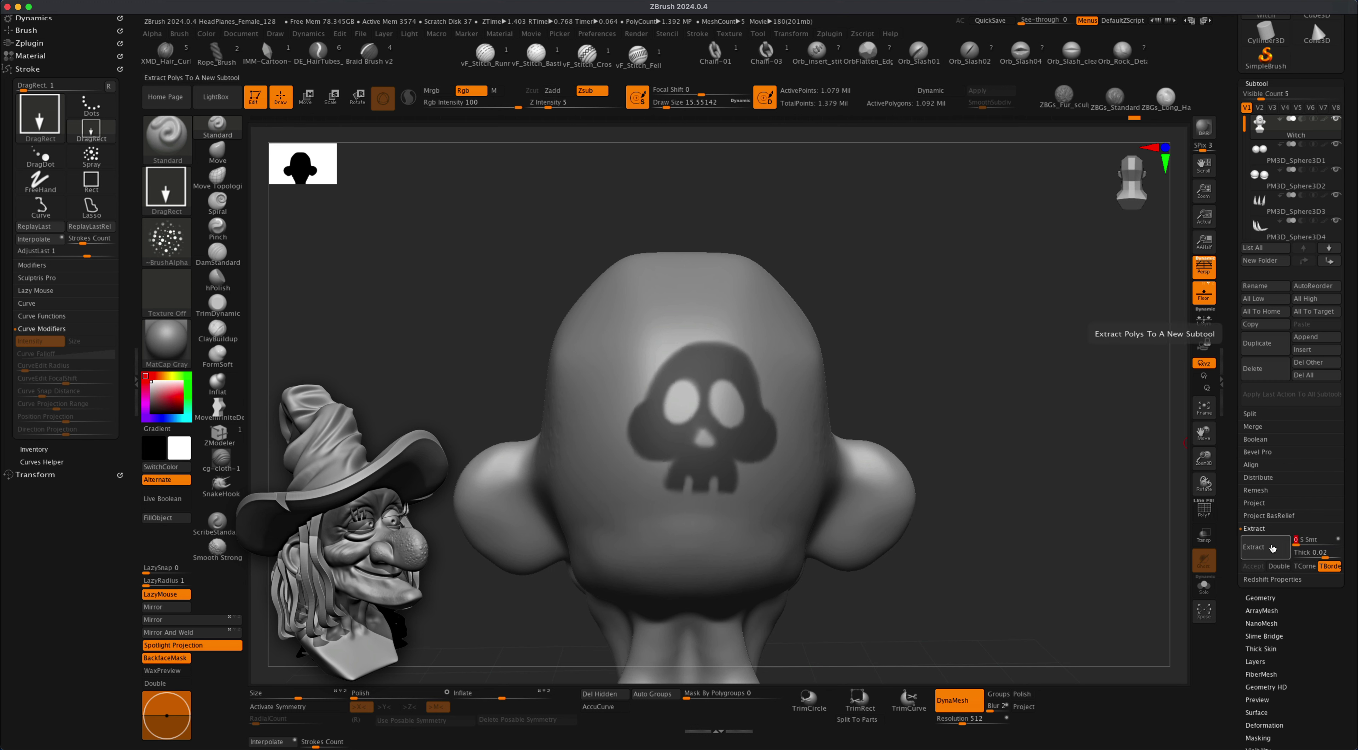
left_click(1272, 547)
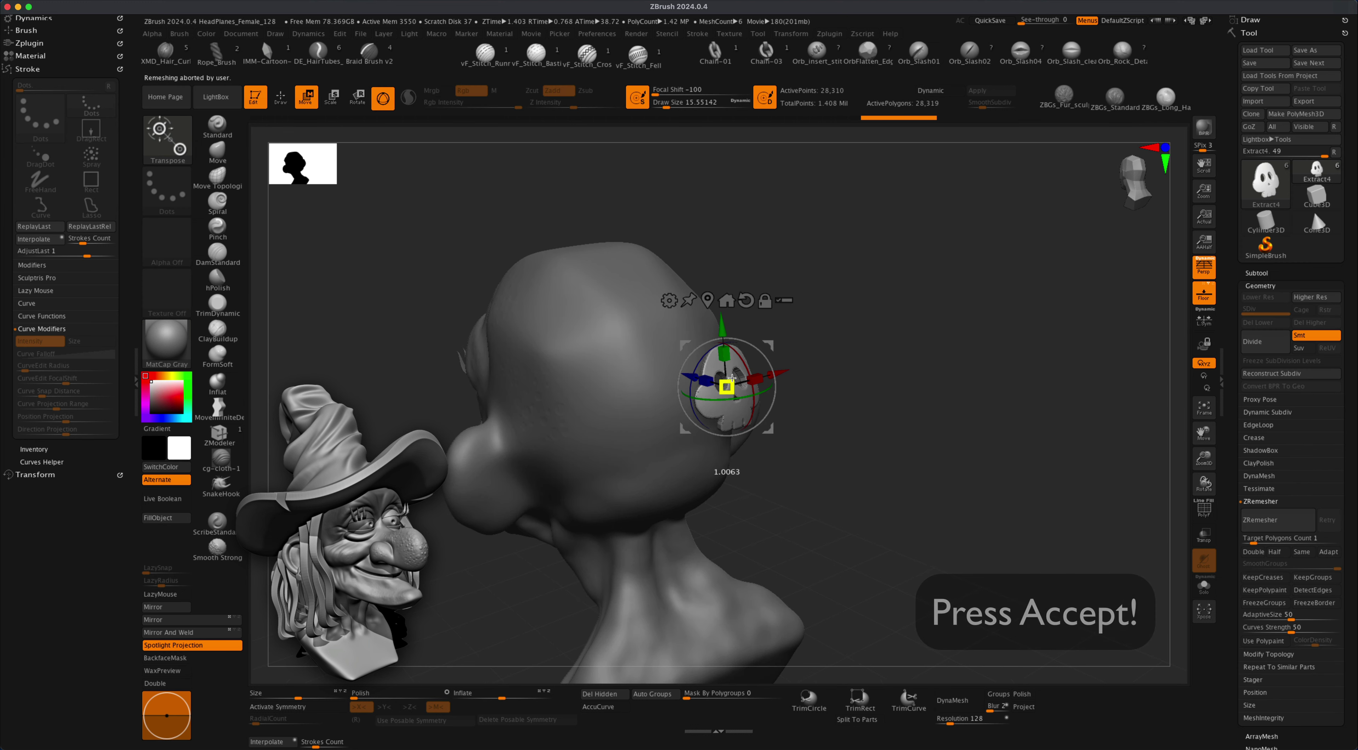
left_click_drag(789, 313, 797, 303)
left_click_drag(971, 316, 930, 395, "alt")
left_click_drag(620, 406, 506, 491)
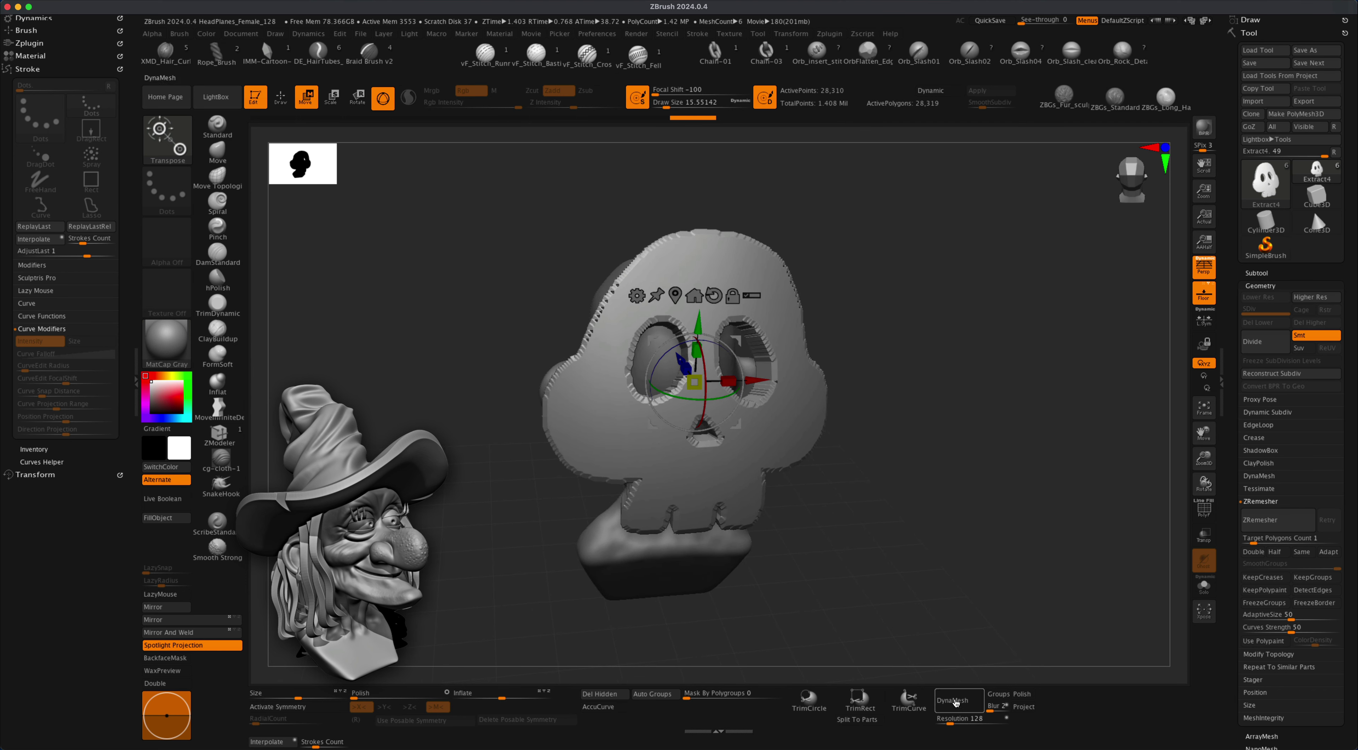
DynaMesh the extracted skull at resolution 128 and cut two narrow pointed gaps between its teeth with the KnifeCurve brush.
left_click(955, 702)
left_click_drag(945, 509, 903, 512, "shift")
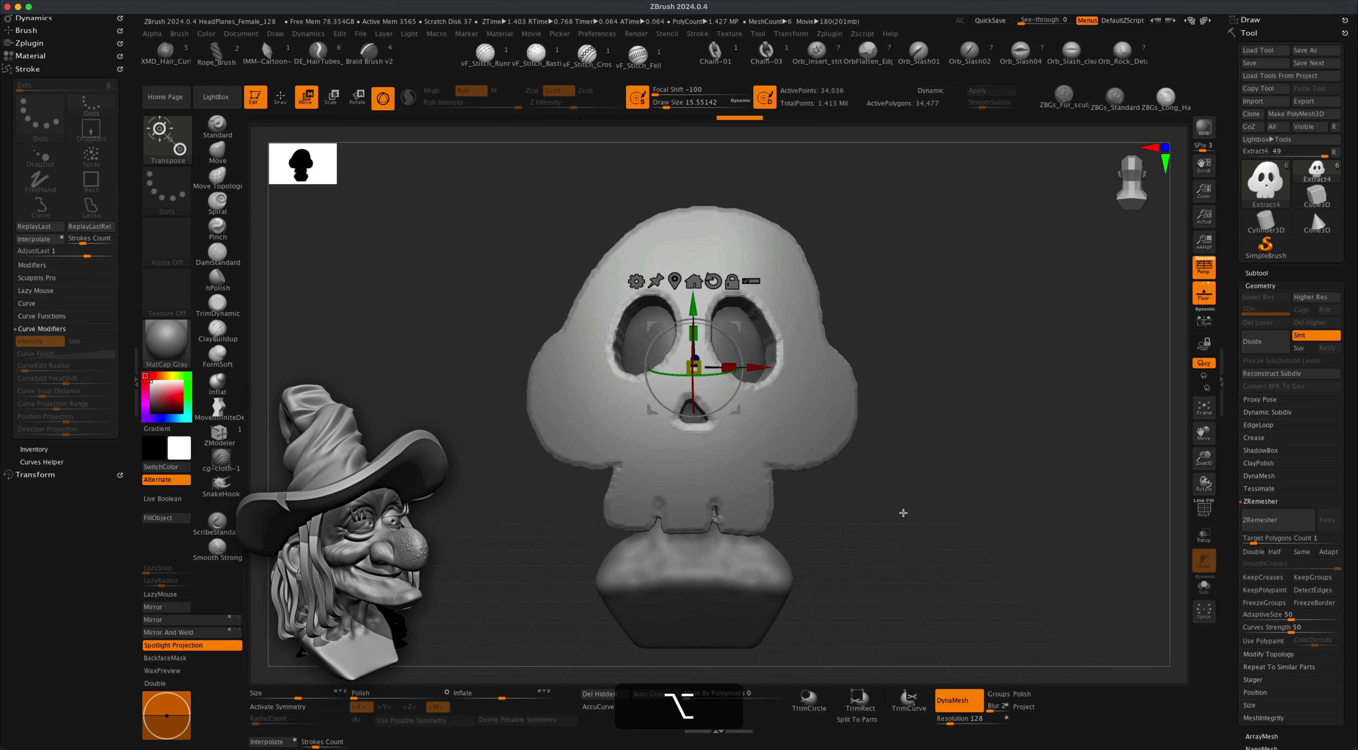
key("shift+super")
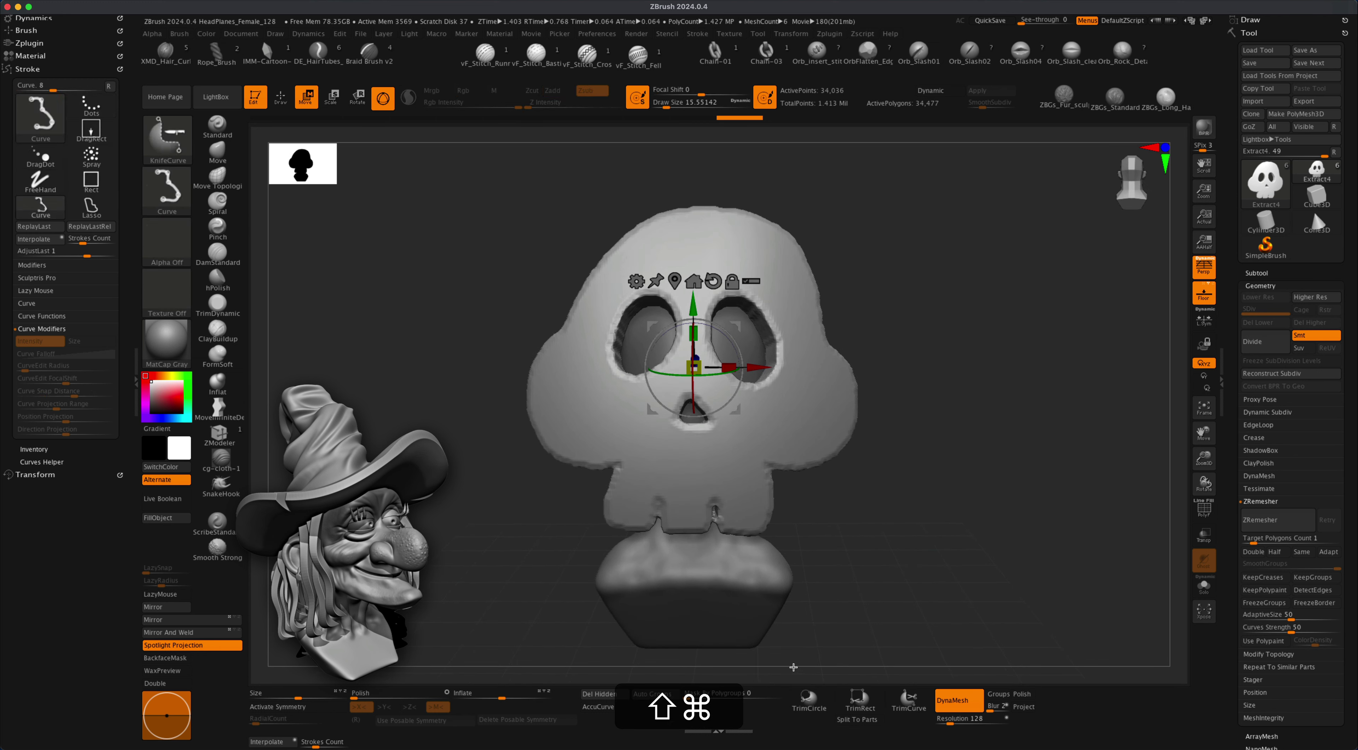
mouse_move(764, 614)
left_mouse_down("shift+super")
mouse_move(719, 485)
mouse_move(683, 638)
mouse_move(664, 481)
mouse_move(620, 611)
left_mouse_up("shift+super")
key("space")
key("alt")
key("alt")
key("q")
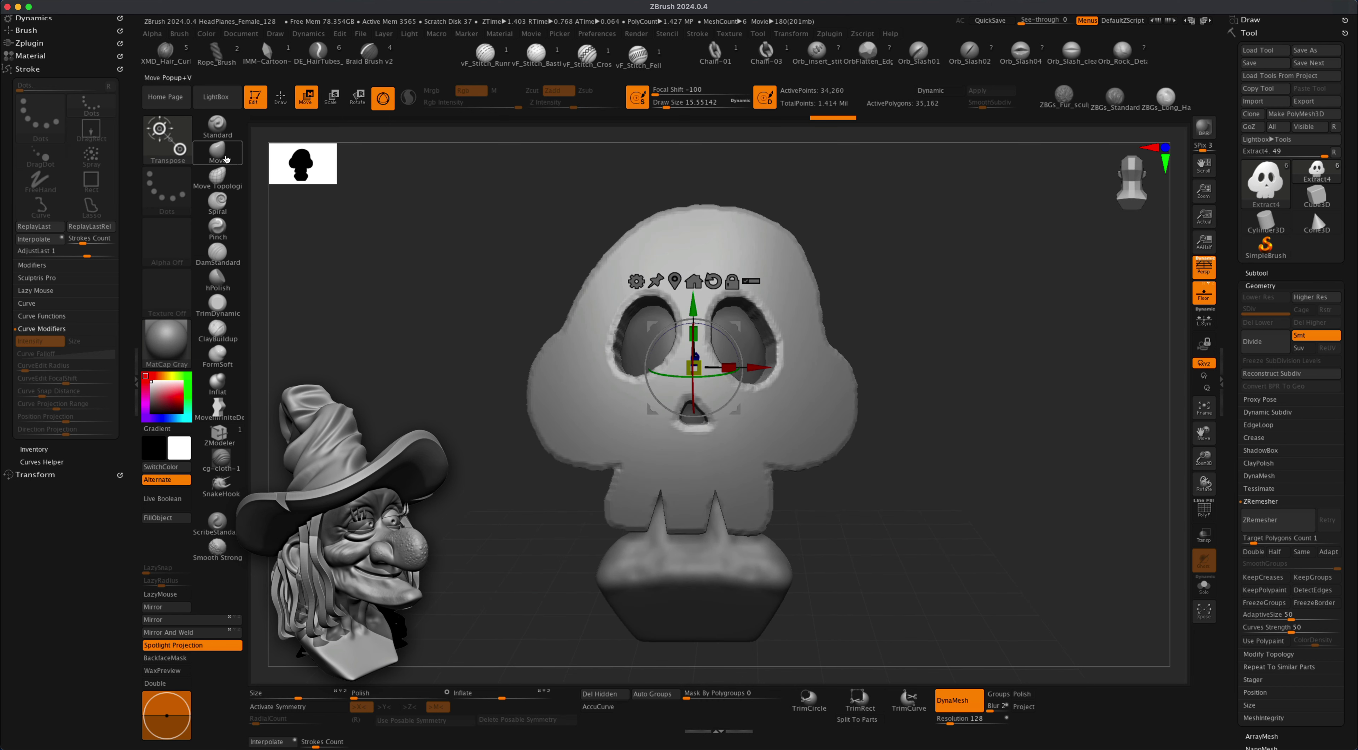
Enlarge the skull's nose hole into a wider triangle with the Move brush at Draw Size about 145.
key("s")
left_click_drag(388, 361, 403, 361)
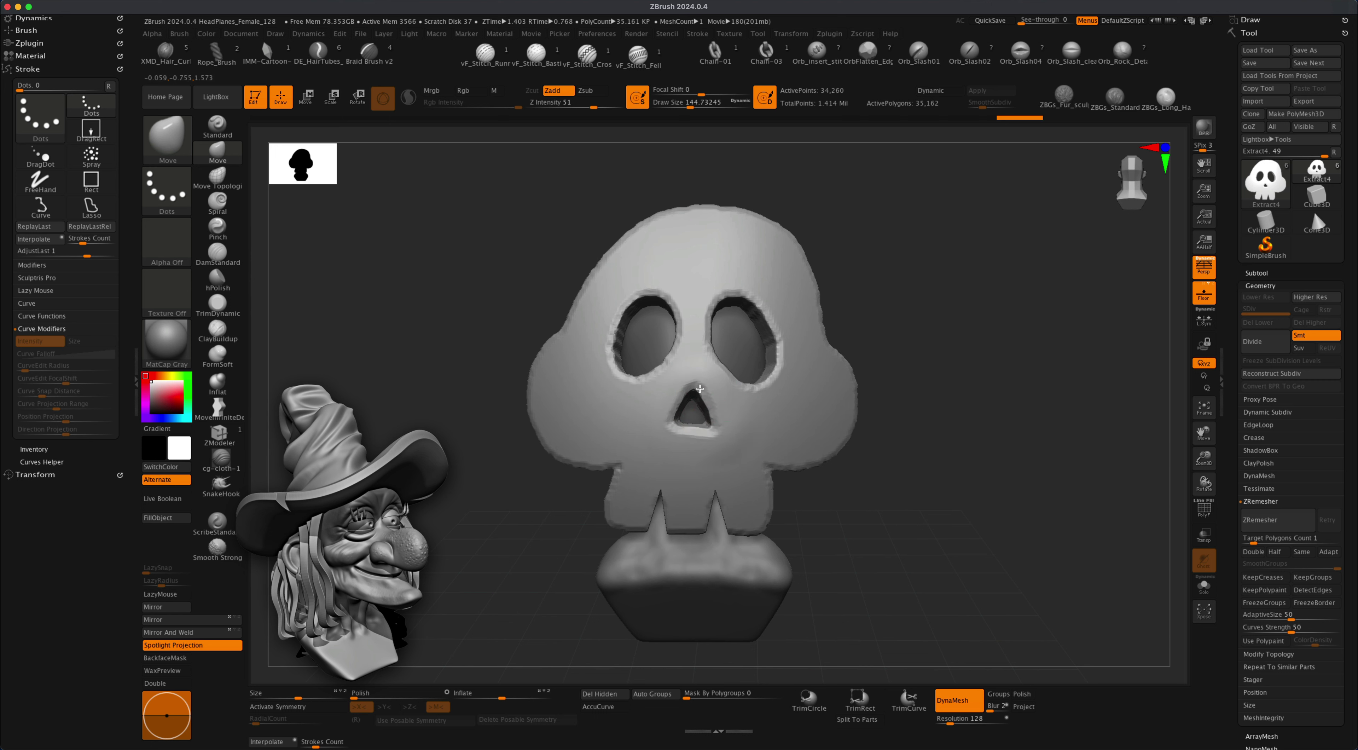
mouse_move(712, 422)
left_mouse_down()
mouse_move(723, 432)
mouse_move(667, 433)
mouse_move(724, 427)
mouse_move(699, 441)
left_mouse_up()
left_click_drag(671, 435, 688, 436)
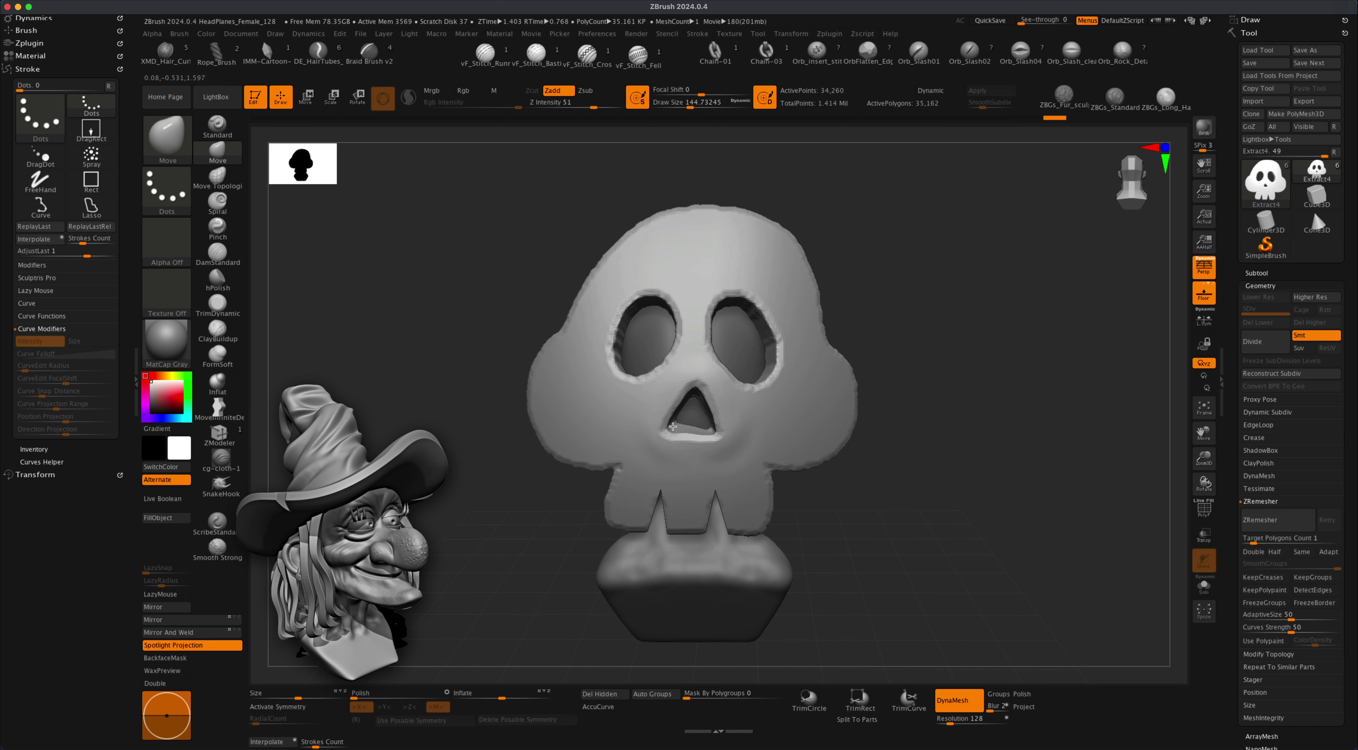
Widen and slant the skull's two eye sockets outward with the Move brush at Draw Size about 207.
key("s")
left_click_drag(803, 403, 811, 404)
mouse_move(732, 380)
left_mouse_down()
mouse_move(784, 351)
mouse_move(769, 305)
left_mouse_up()
mouse_move(673, 310)
left_mouse_down()
mouse_move(655, 288)
mouse_move(619, 296)
mouse_move(608, 375)
left_mouse_up()
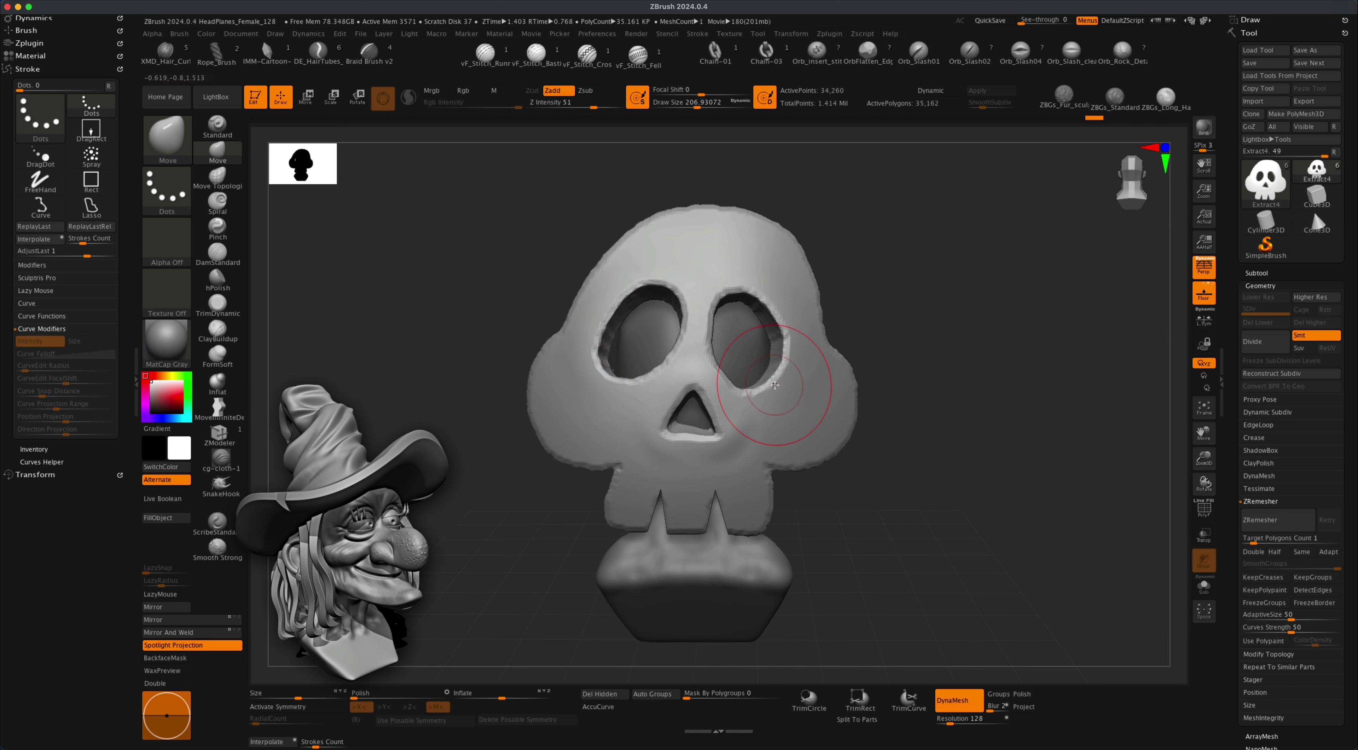
left_click_drag(781, 371, 785, 374)
Pull the skull's cheeks outward and raise the top of its dome with the Move brush at Draw Size about 358.
key("s")
mouse_move(861, 411)
left_mouse_down()
mouse_move(873, 411)
mouse_move(843, 404)
left_mouse_up()
left_click_drag(558, 397, 550, 397)
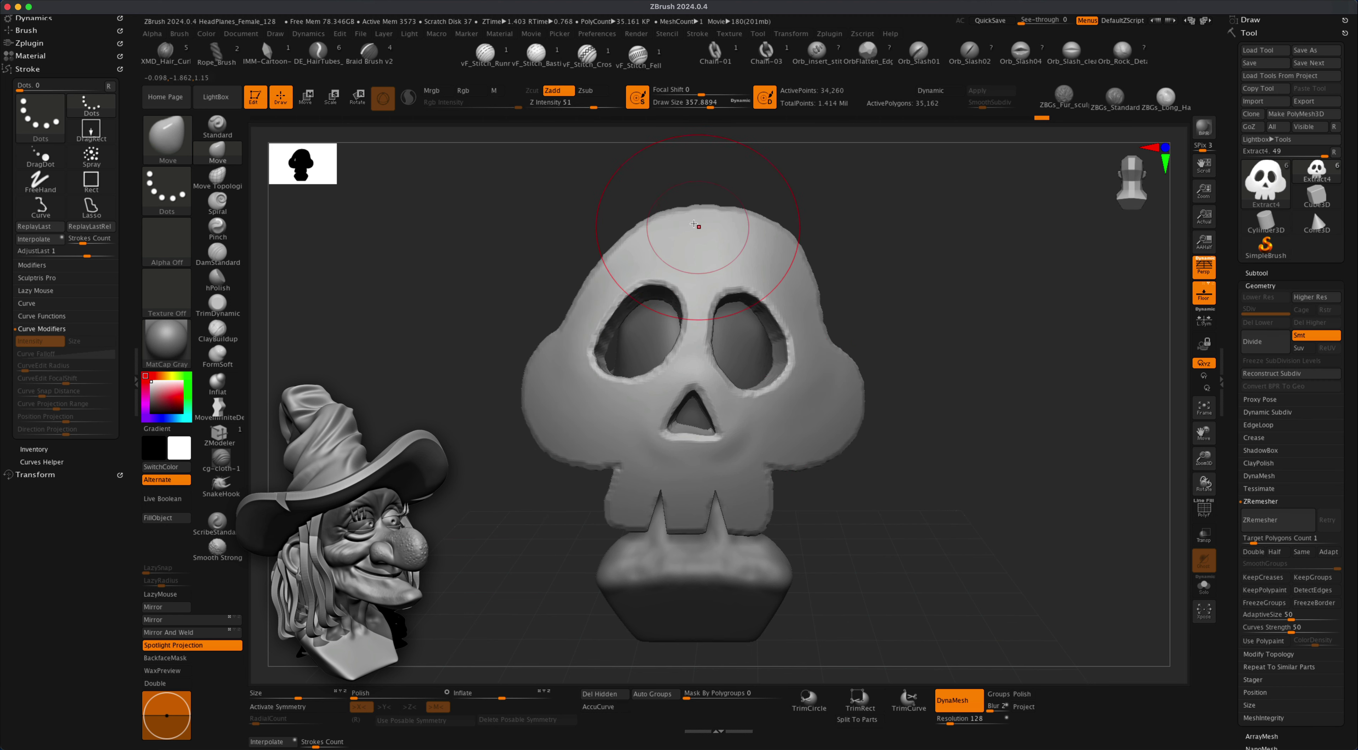
left_click_drag(697, 224, 697, 217)
left_click_drag(907, 330, 917, 479, "alt")
left_click_drag(1001, 456, 990, 465, "alt")
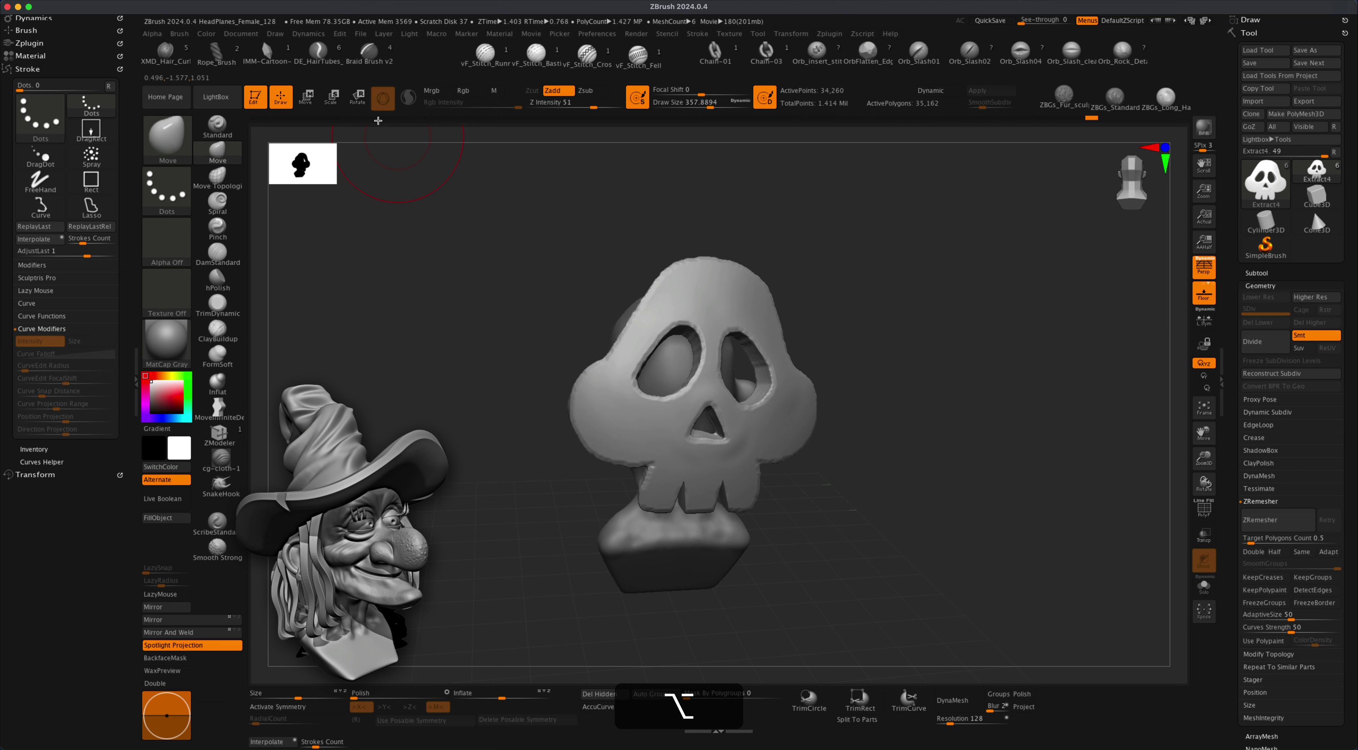
Scale the skull down to earring size, rotate it to follow the ear's angle, and place it on the witch's left earlobe.
key("w")
left_click_drag(707, 387, 609, 471)
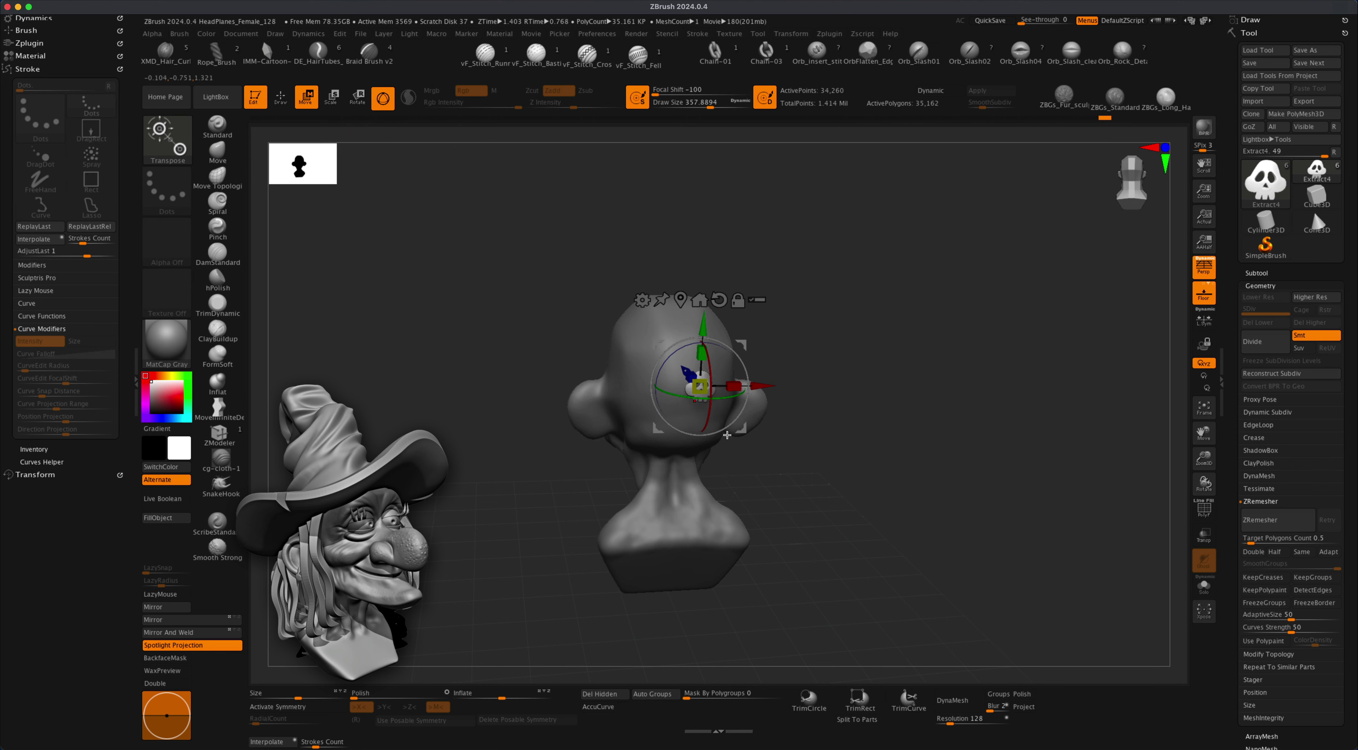
left_click_drag(850, 411, 789, 404)
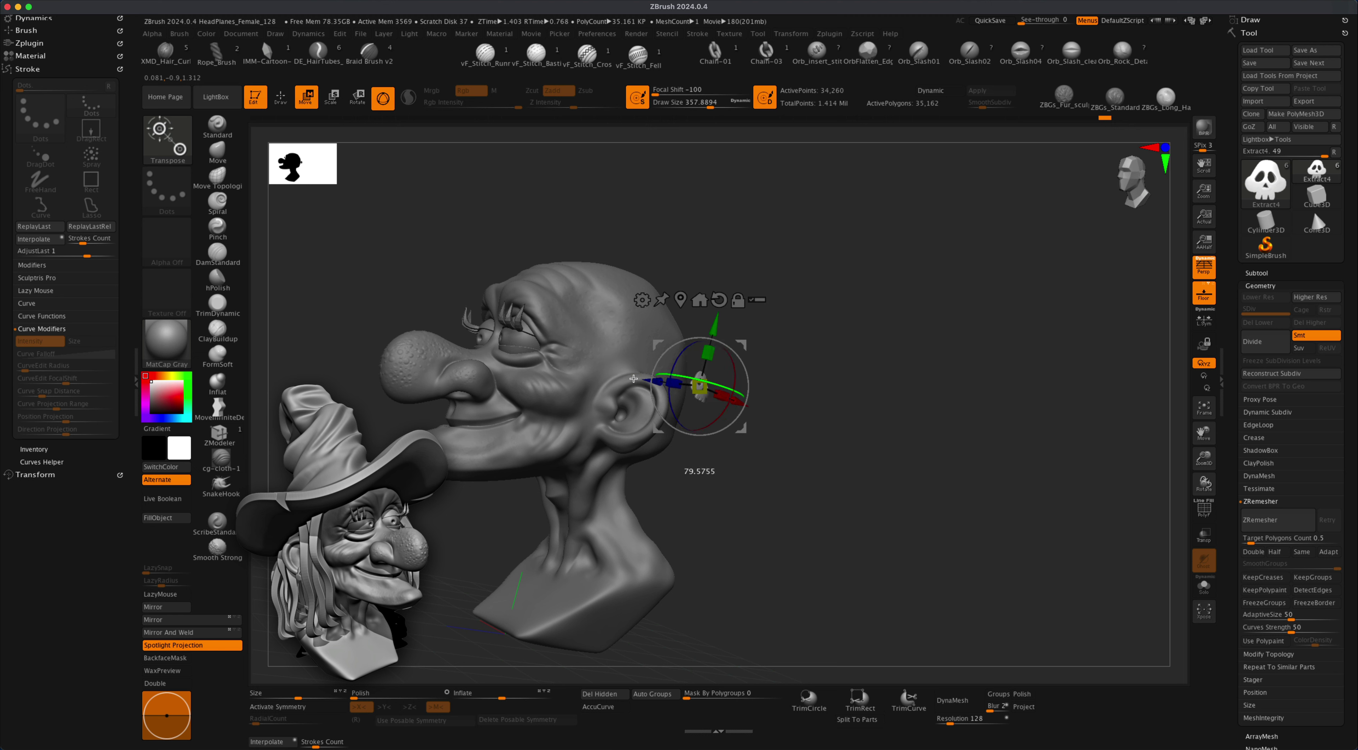
left_click_drag(633, 378, 825, 460)
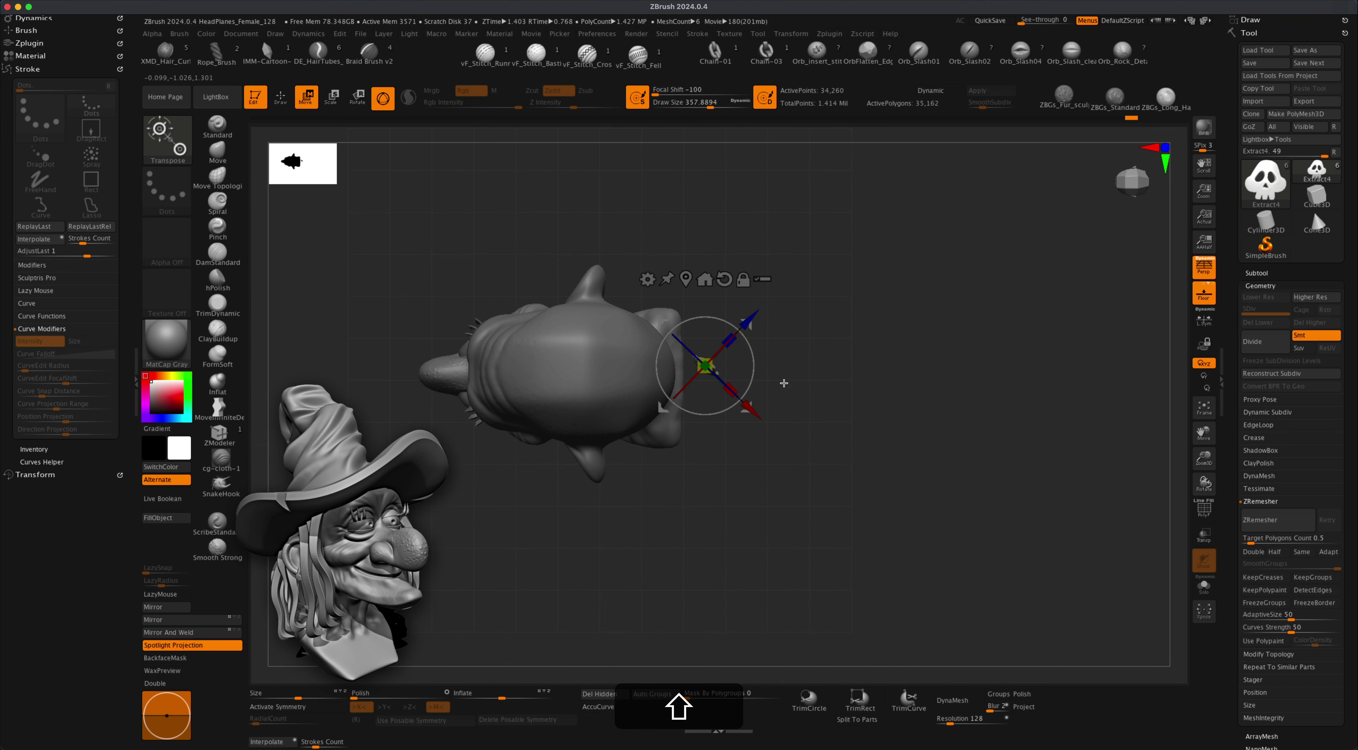
left_click_drag(753, 333, 636, 440)
mouse_move(806, 490)
left_mouse_down()
mouse_move(818, 354)
mouse_move(814, 443)
mouse_move(780, 369)
mouse_move(725, 405)
mouse_move(882, 236)
mouse_move(795, 436)
left_mouse_up()
Lengthen the skull earring's teeth downward with the Move brush at Draw Size about 39.
key("q")
key("s")
right_click_drag(794, 436, 634, 511)
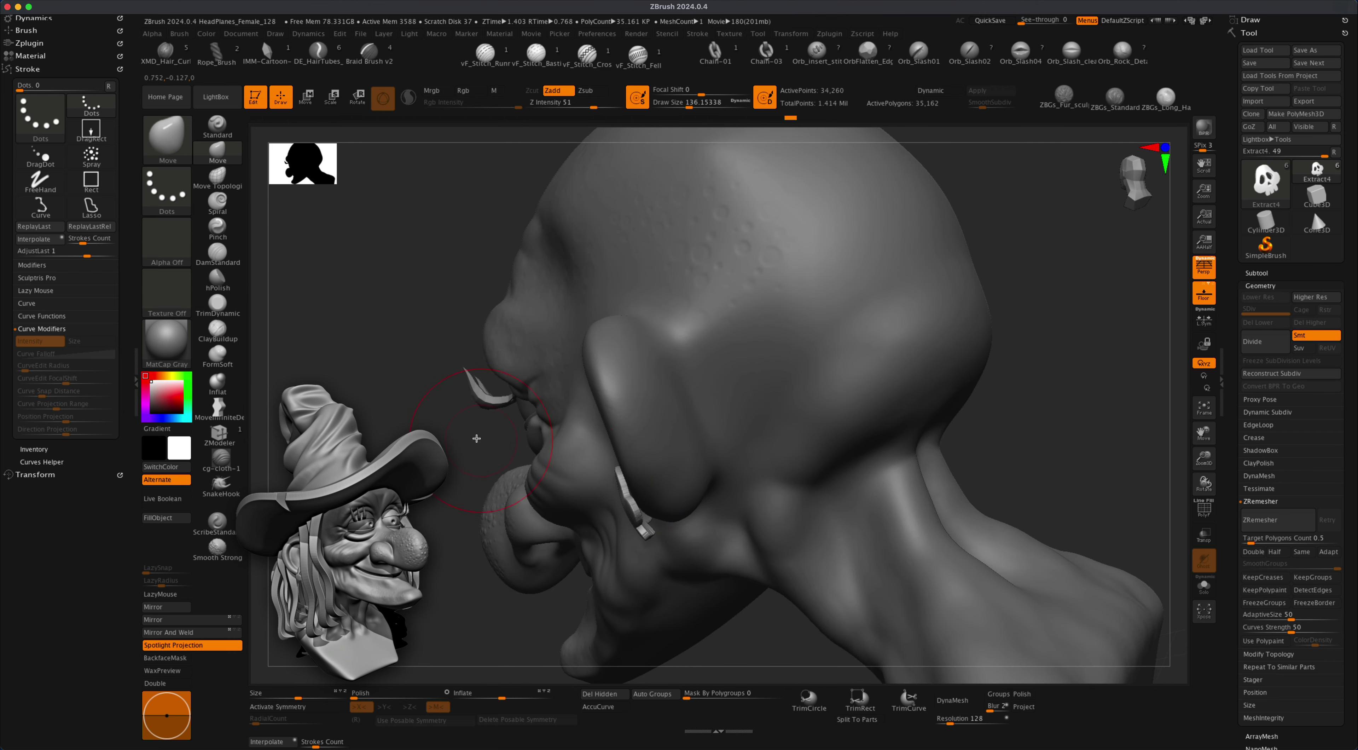
mouse_move(474, 437)
right_mouse_down()
mouse_move(718, 423)
mouse_move(704, 464)
mouse_move(758, 391)
mouse_move(767, 476)
mouse_move(782, 464)
mouse_move(768, 479)
right_mouse_up()
key("s")
left_click(695, 466)
key("s")
left_click(754, 480)
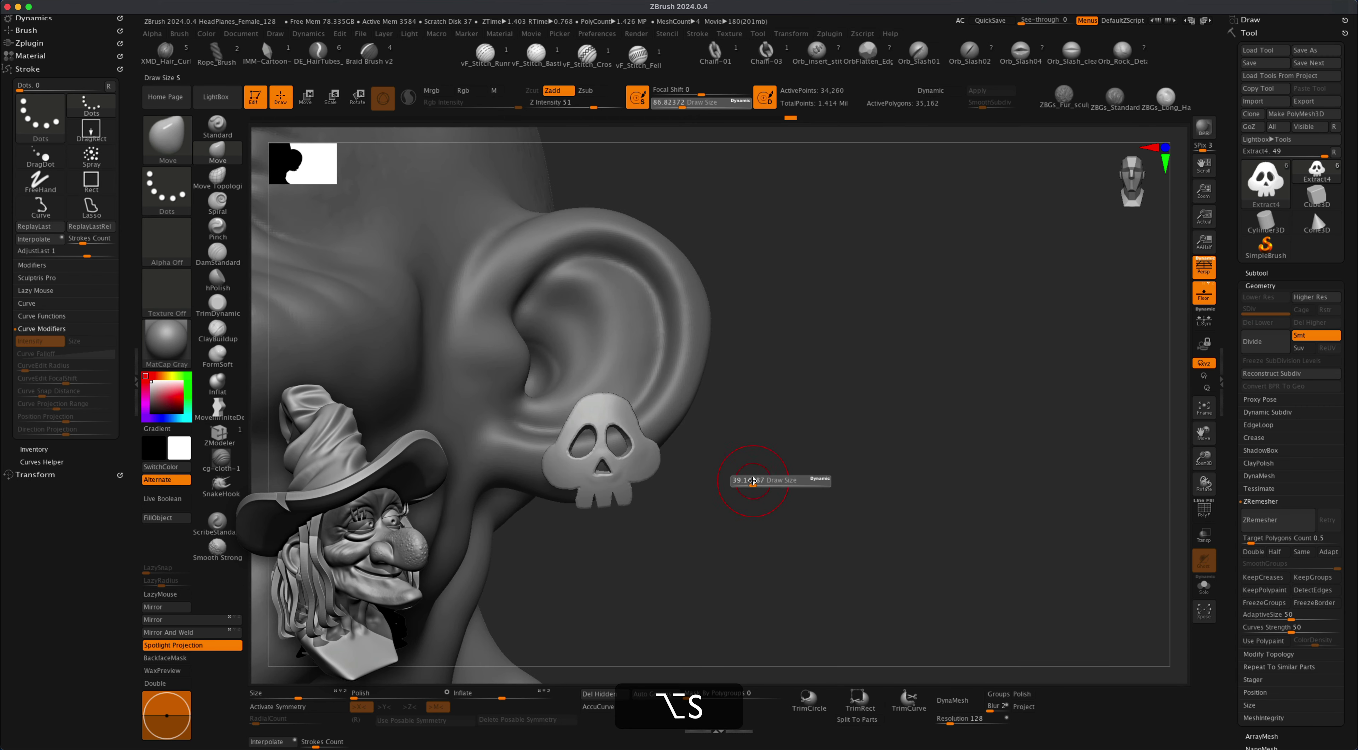
left_click_drag(584, 505, 587, 516)
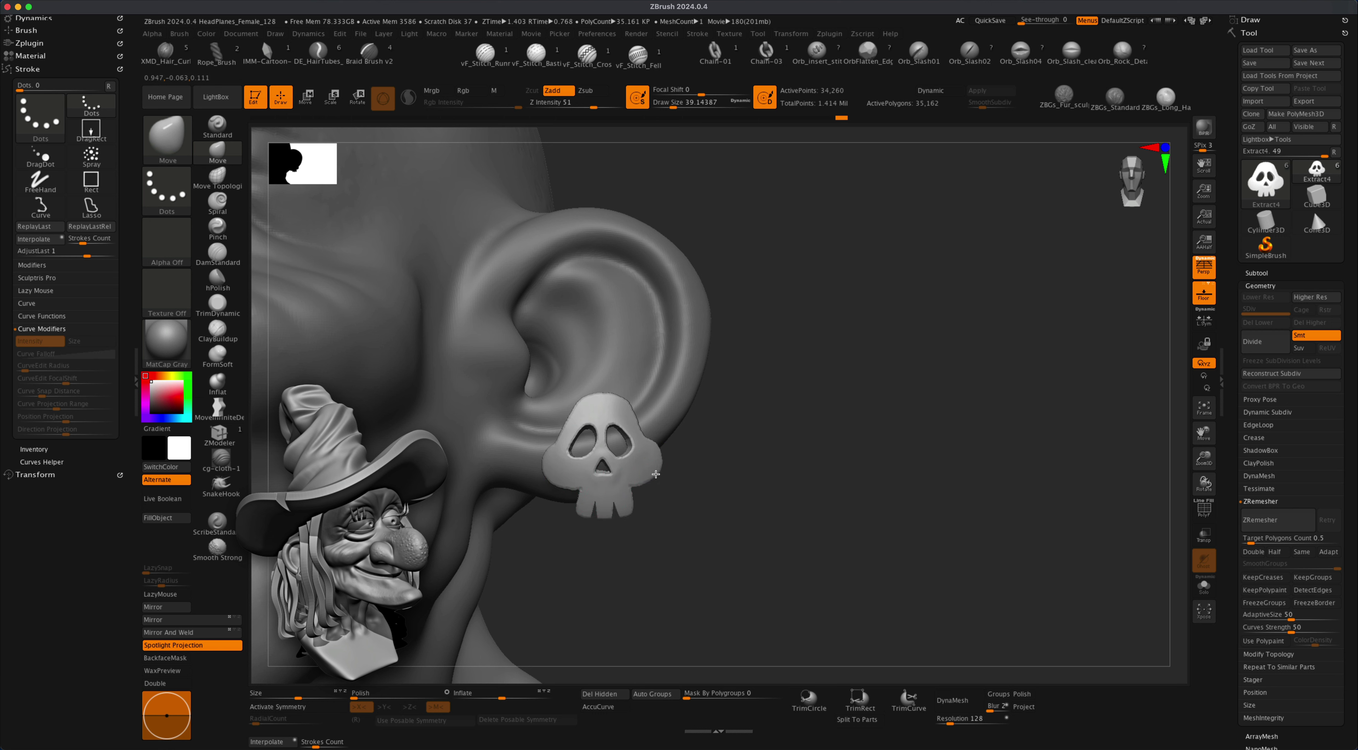
right_click_drag(668, 464, 821, 391, "alt")
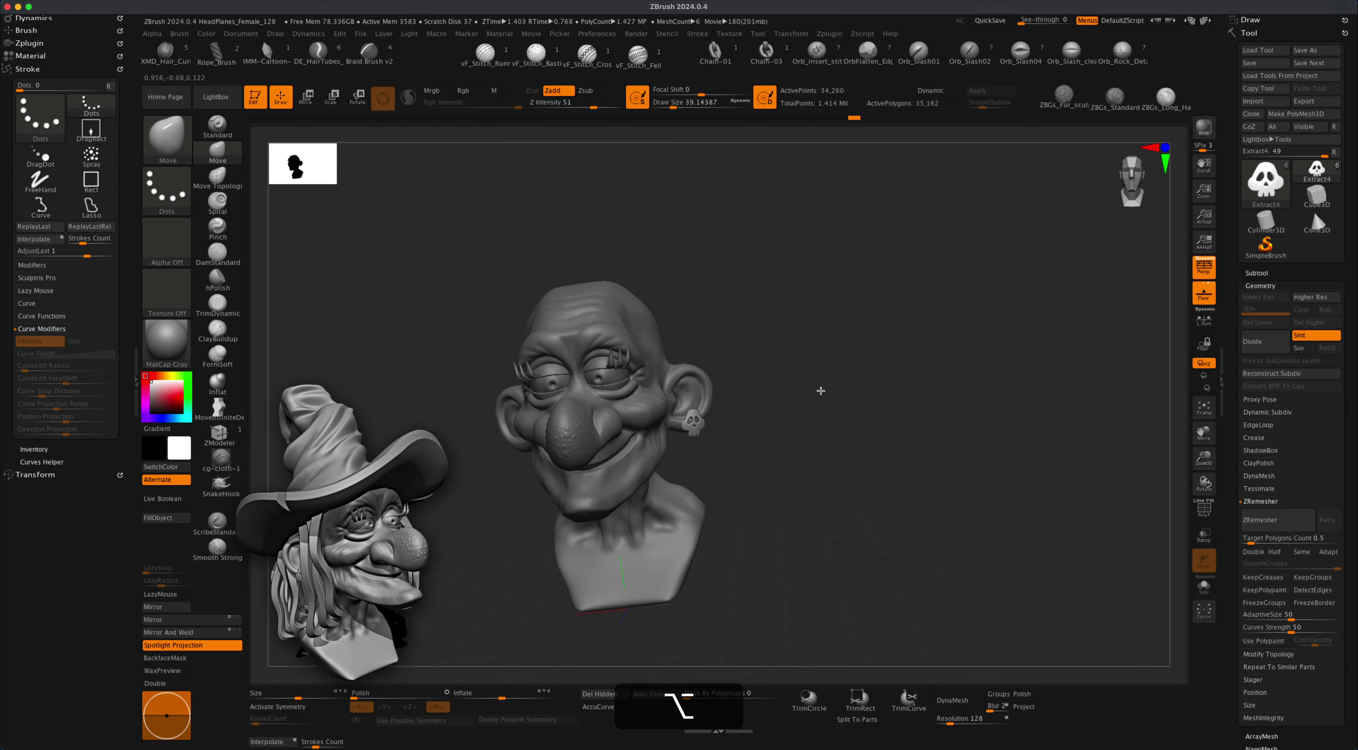
Mirror and weld the skull earring across to the witch's other earlobe.
left_click(1257, 274)
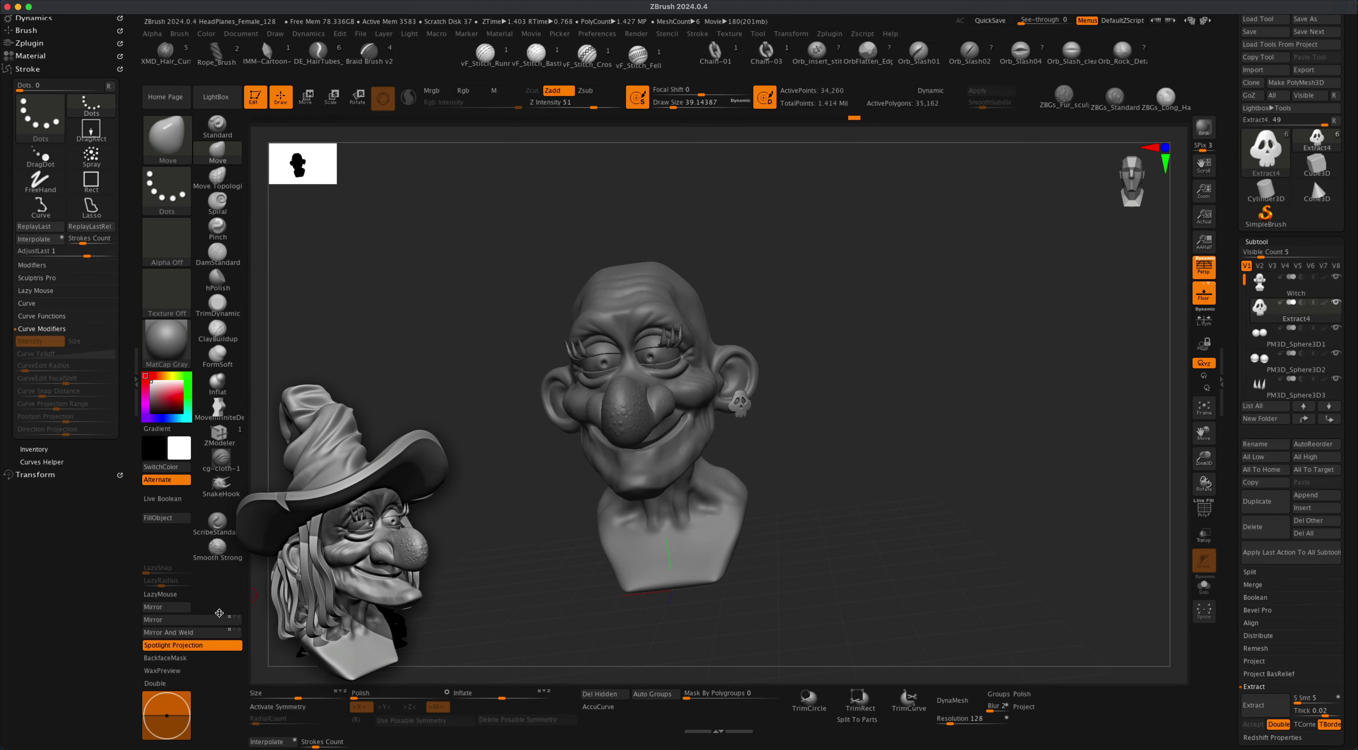
left_click(203, 630)
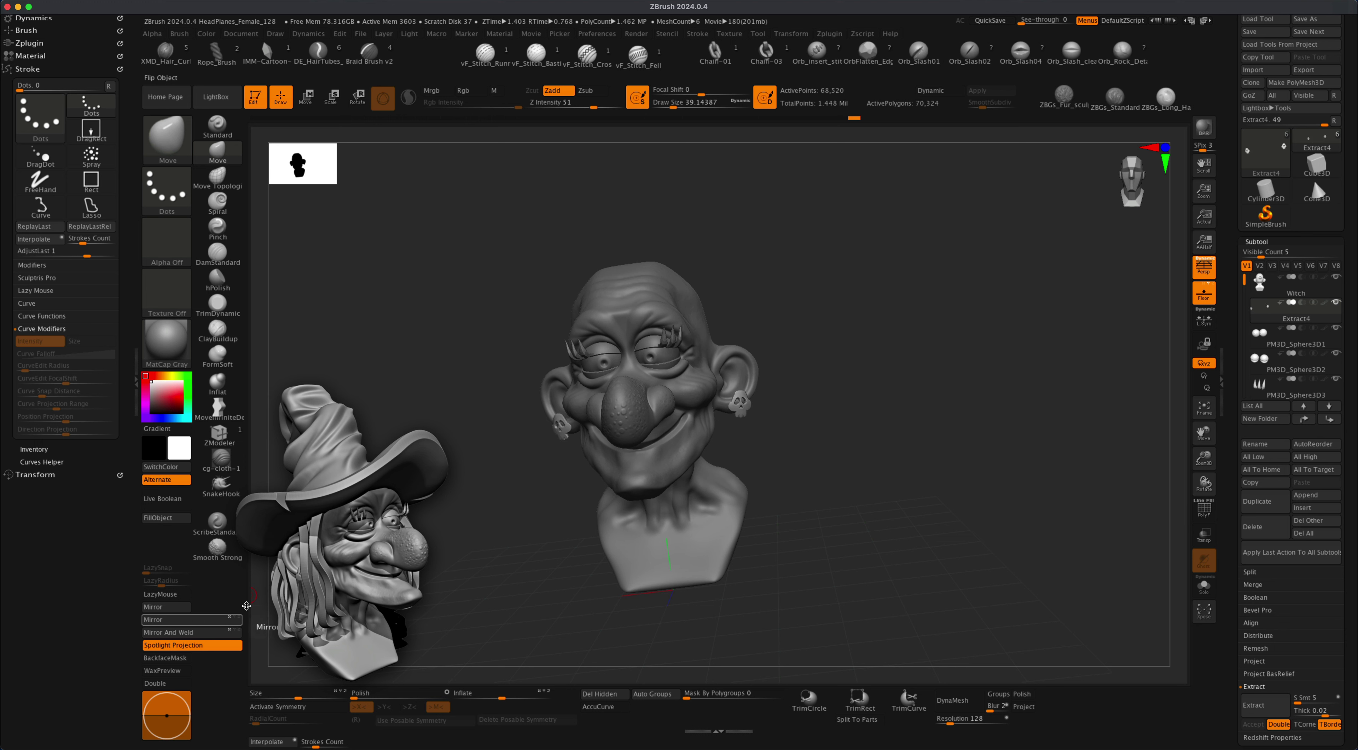
left_click_drag(475, 507, 458, 506)
left_click_drag(914, 425, 980, 353, "alt")
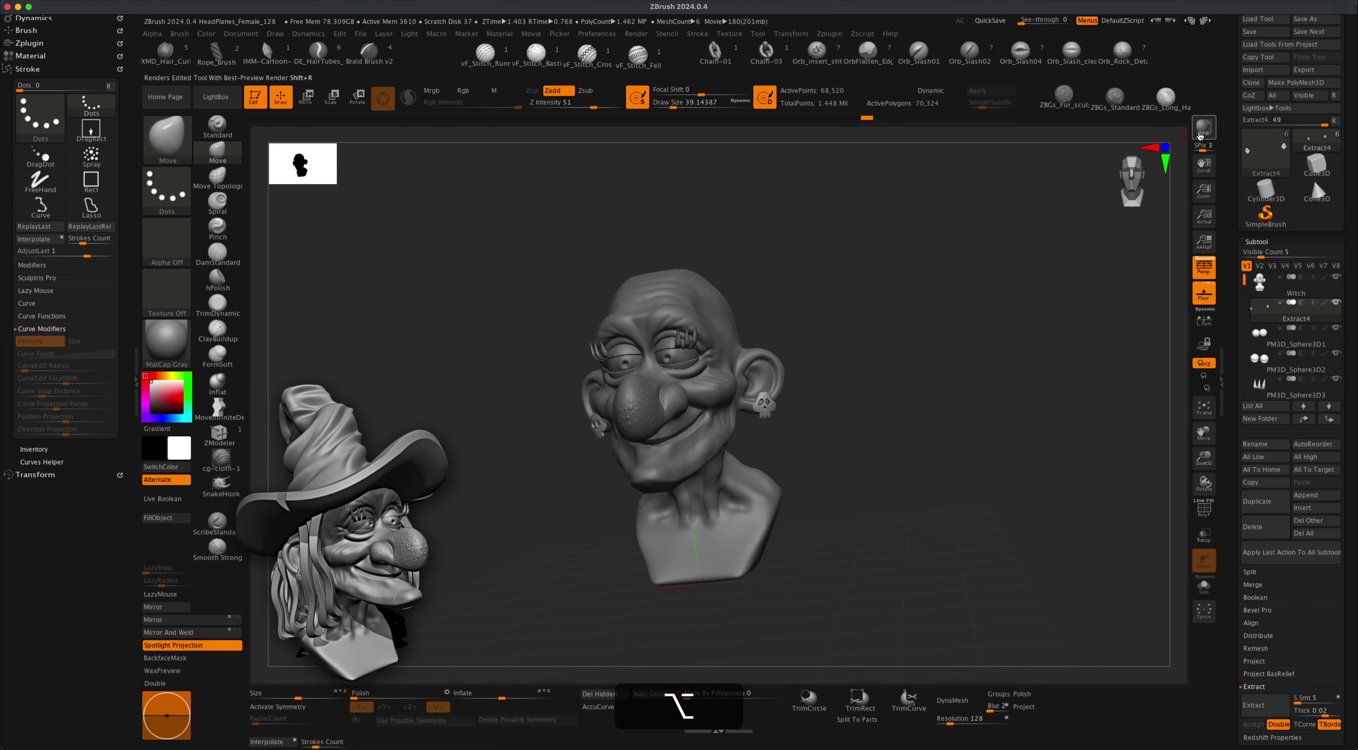
Save the witch tool with its finished earrings to disk.
left_click_drag(1060, 245, 835, 303, "alt")
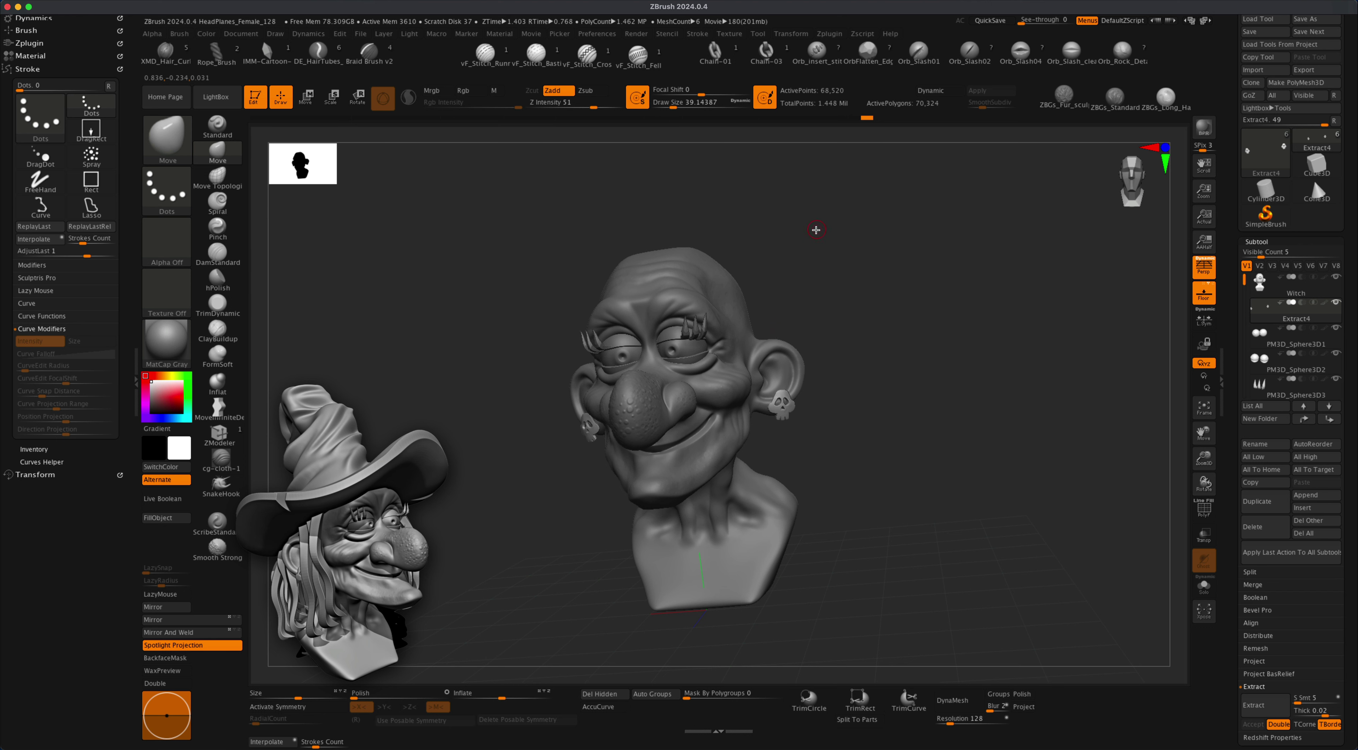
mouse_move(816, 230)
left_mouse_down()
mouse_move(754, 231)
mouse_move(864, 228)
mouse_move(744, 229)
mouse_move(858, 231)
mouse_move(838, 232)
left_mouse_up()
left_click_drag(948, 378, 992, 372)
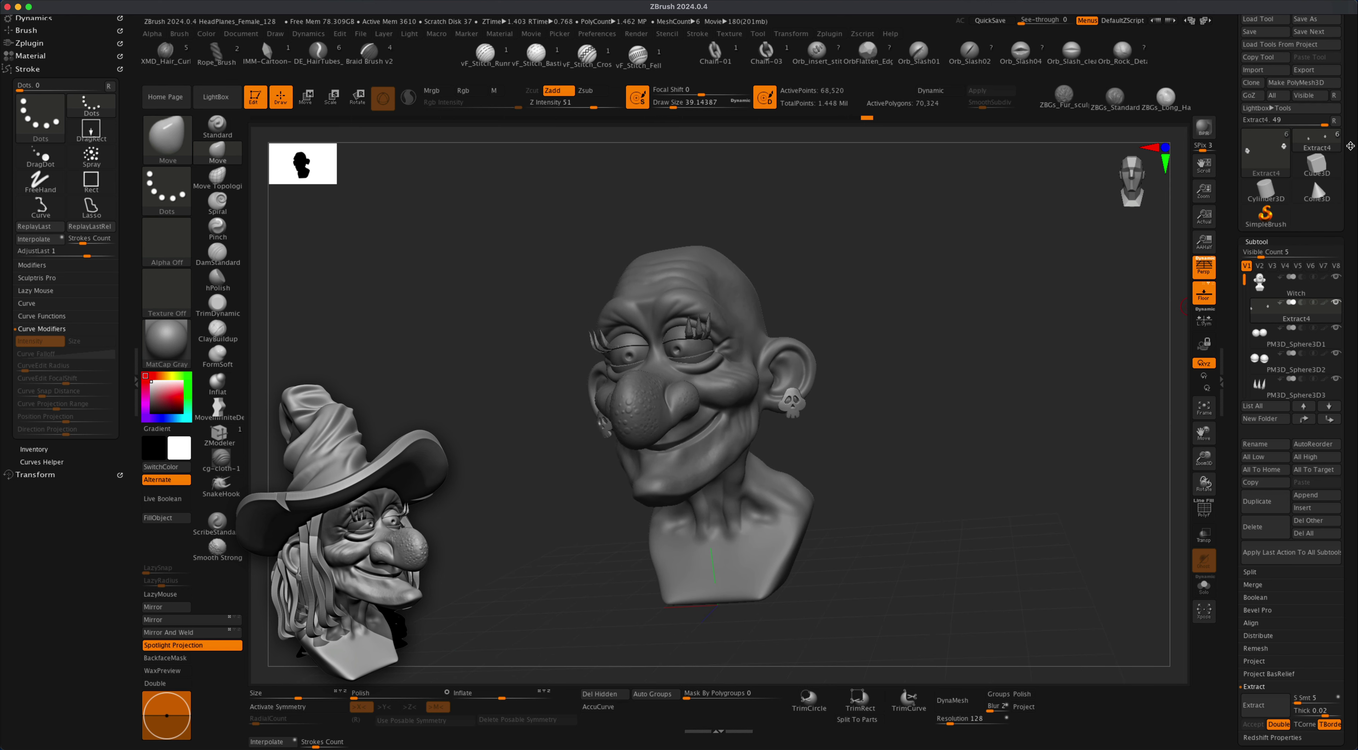
scroll(1354, 222, "up", 2)
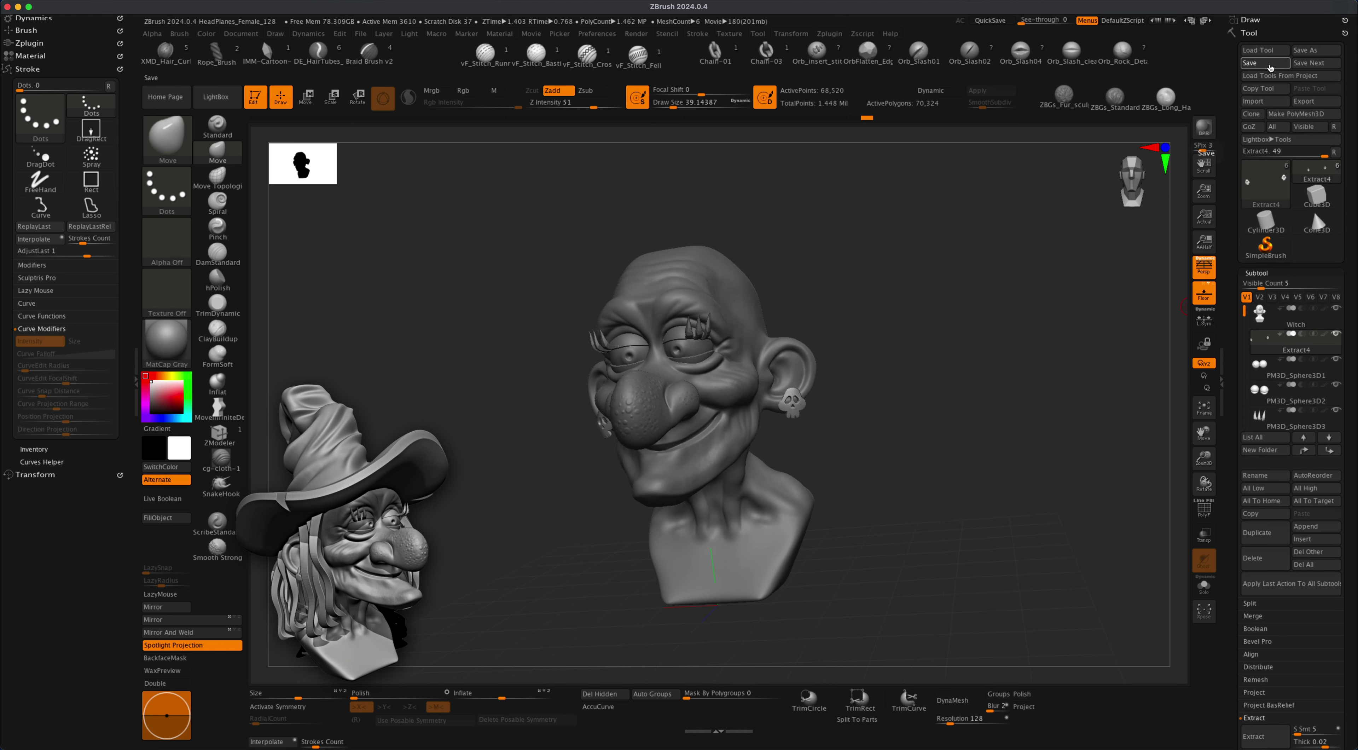
left_click_drag(960, 423, 964, 409, "alt")
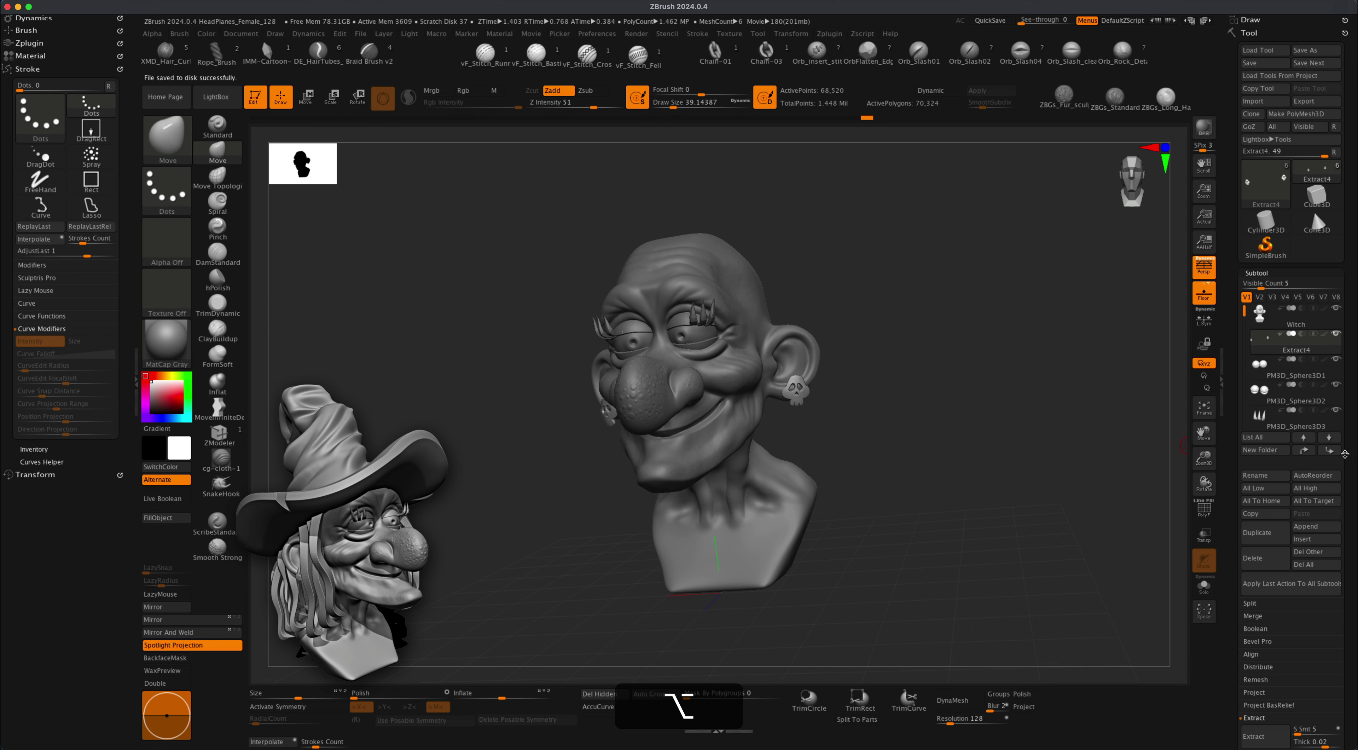
Make the Witch head the active subtool.
scroll(1345, 454, "down", 2)
left_click(1295, 288)
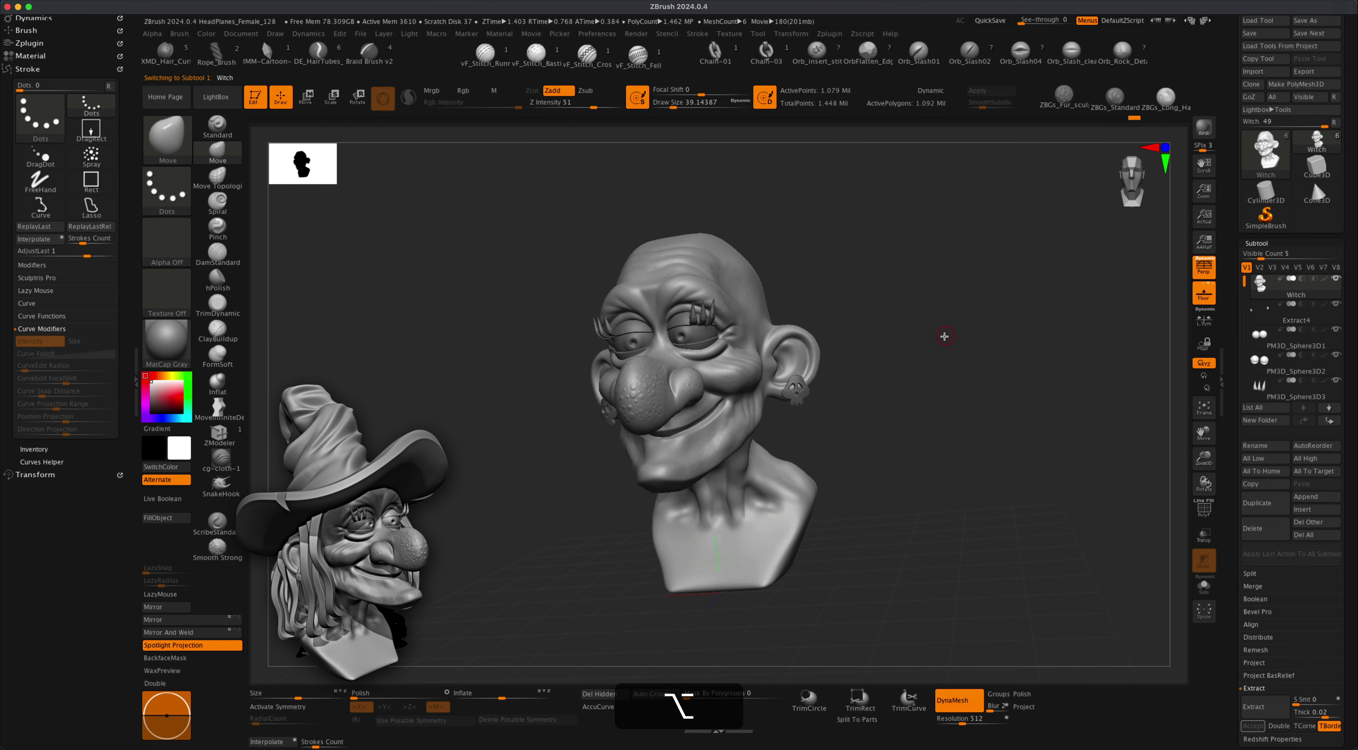
left_click_drag(944, 336, 901, 361)
left_click_drag(864, 310, 906, 308)
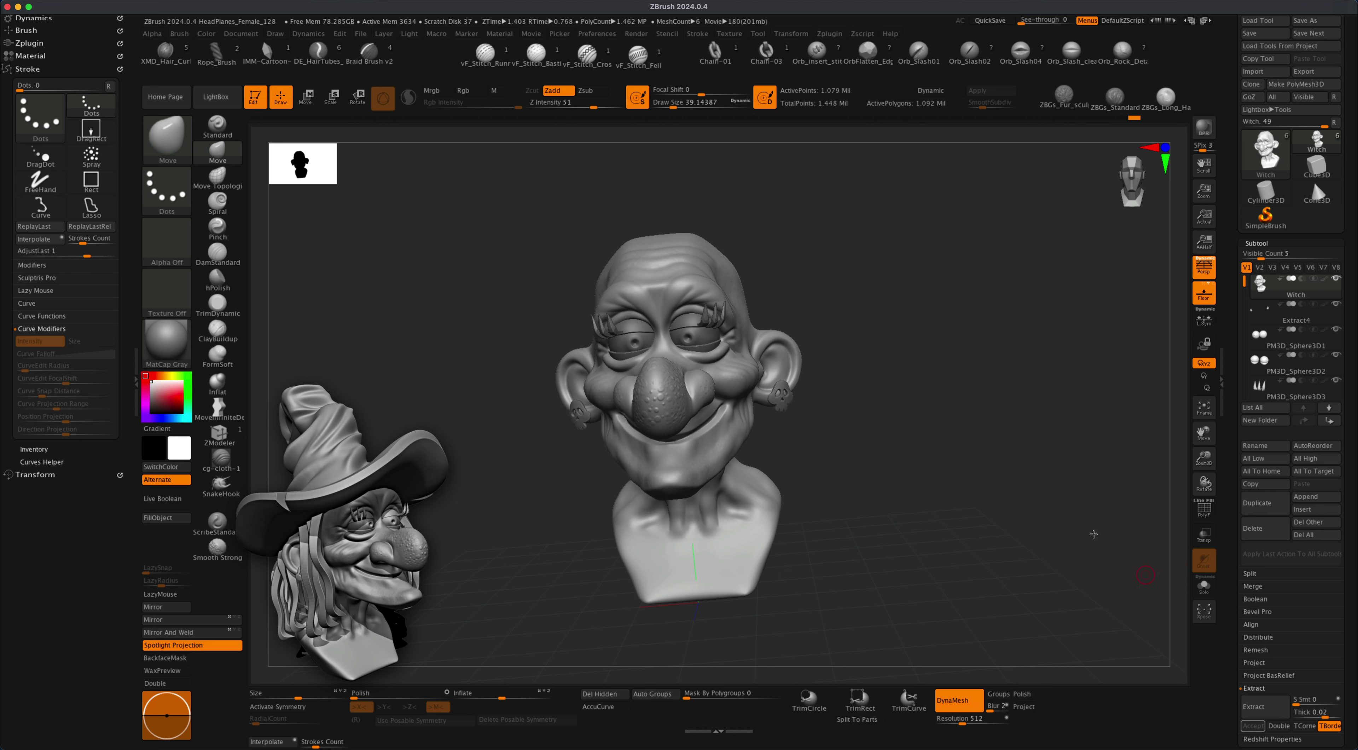
mouse_move(950, 425)
left_mouse_down()
mouse_move(934, 422)
mouse_move(939, 409)
mouse_move(961, 408)
left_mouse_up()
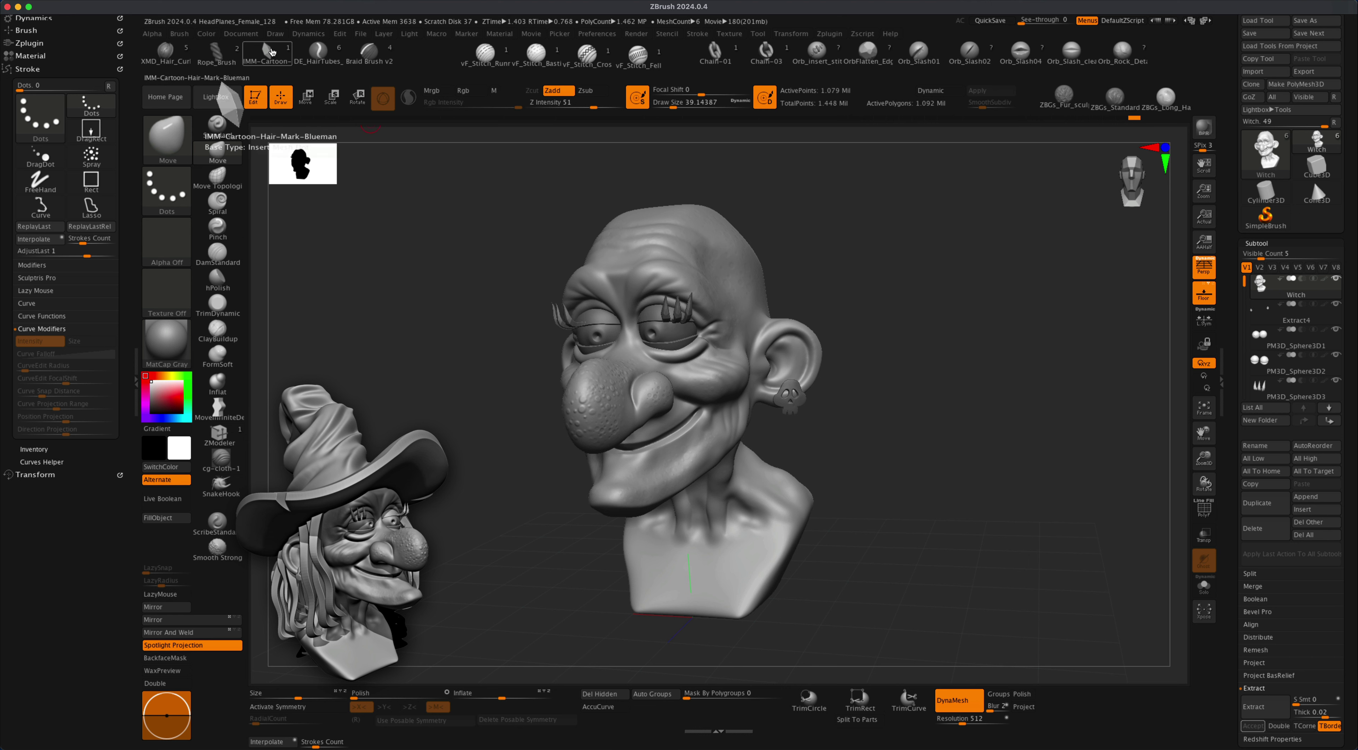
Draw a first hair strand down the side of the face with the IMM-Cartoon-Hair brush at Draw Size about 83.
left_click(252, 57)
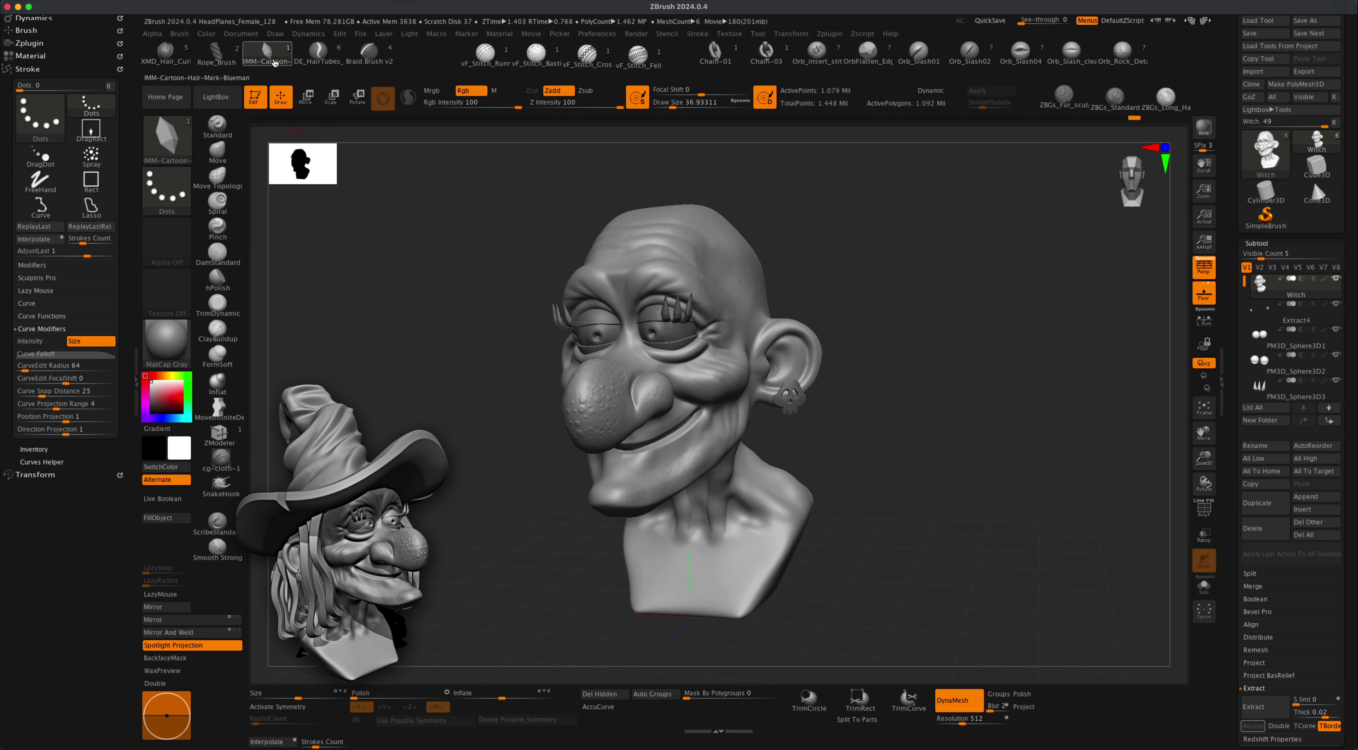
key("s")
left_click_drag(403, 316, 420, 315)
left_click_drag(860, 268, 718, 261)
key("s")
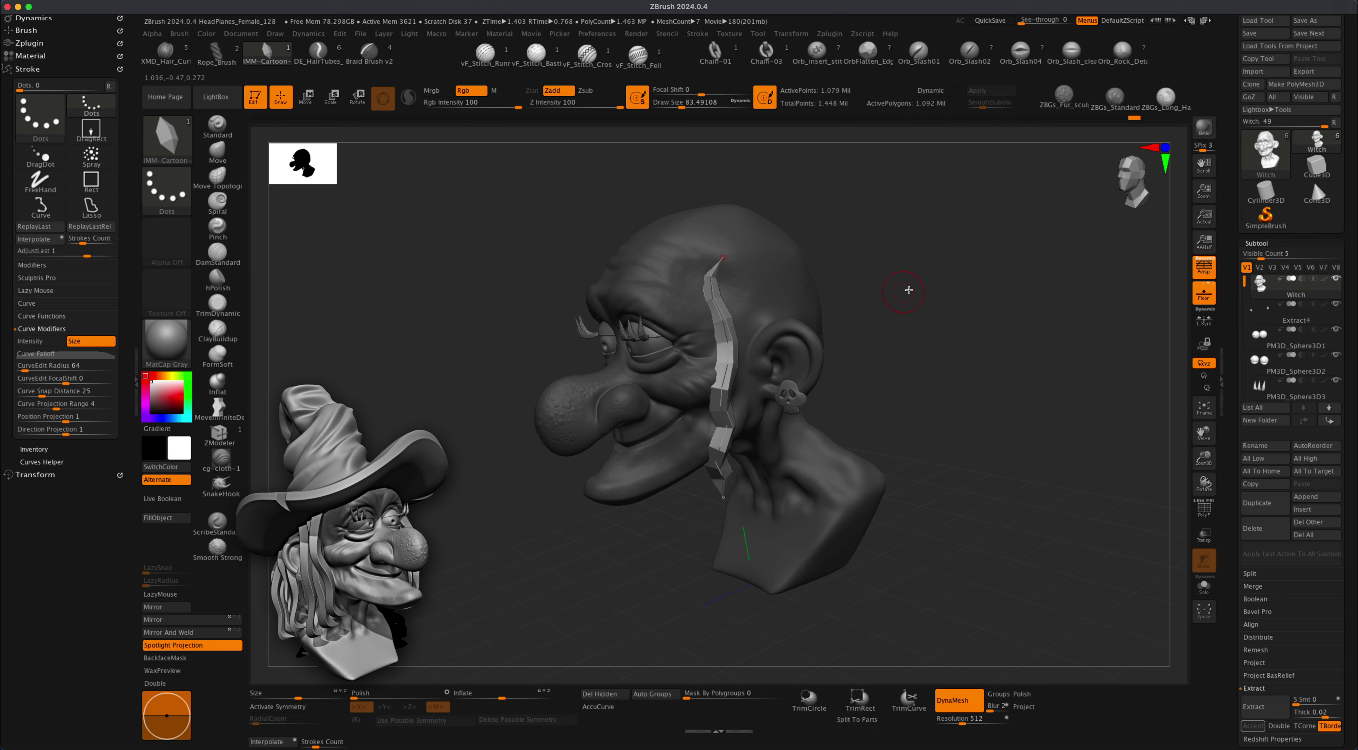
Redraw the hair strand higher, from above the temple down in front of the ear to the jaw, at Draw Size about 83.
mouse_move(910, 291)
left_mouse_down()
mouse_move(952, 279)
mouse_move(864, 295)
mouse_move(793, 254)
left_mouse_up()
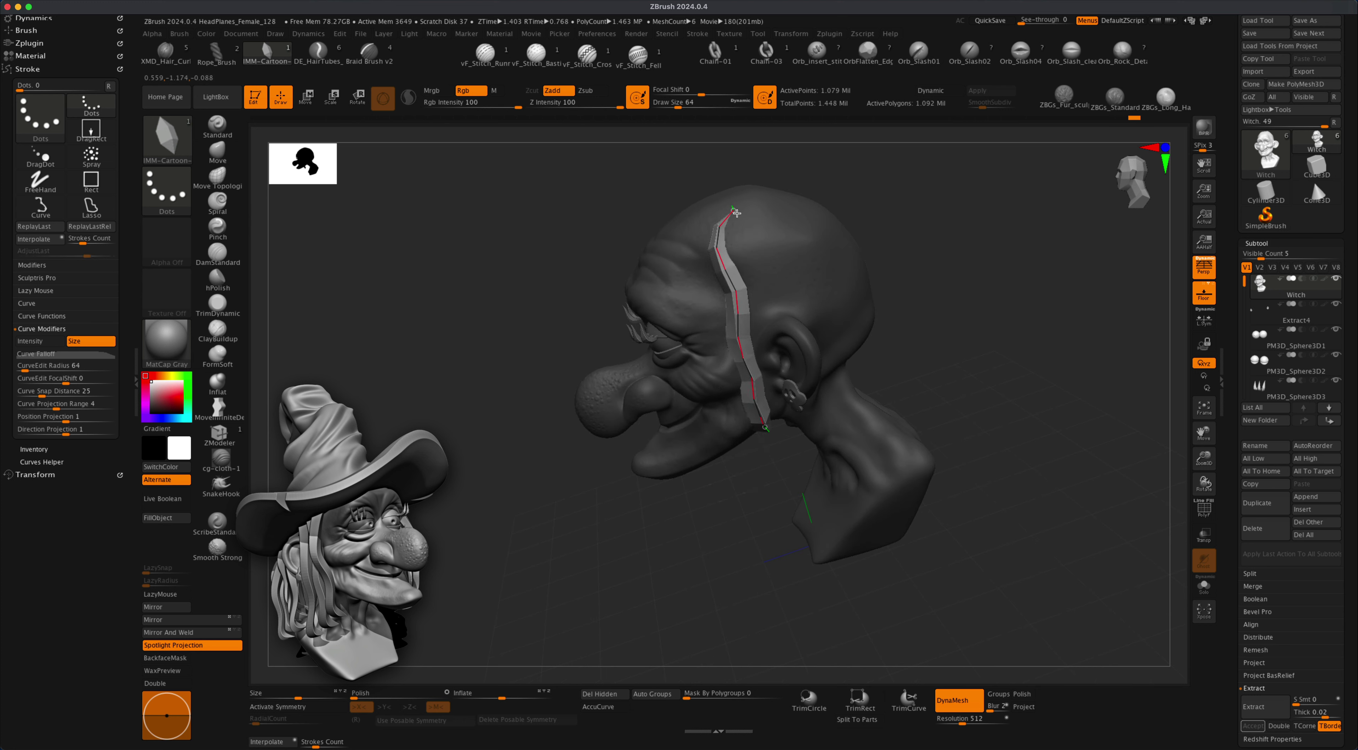
left_click_drag(854, 215, 791, 253)
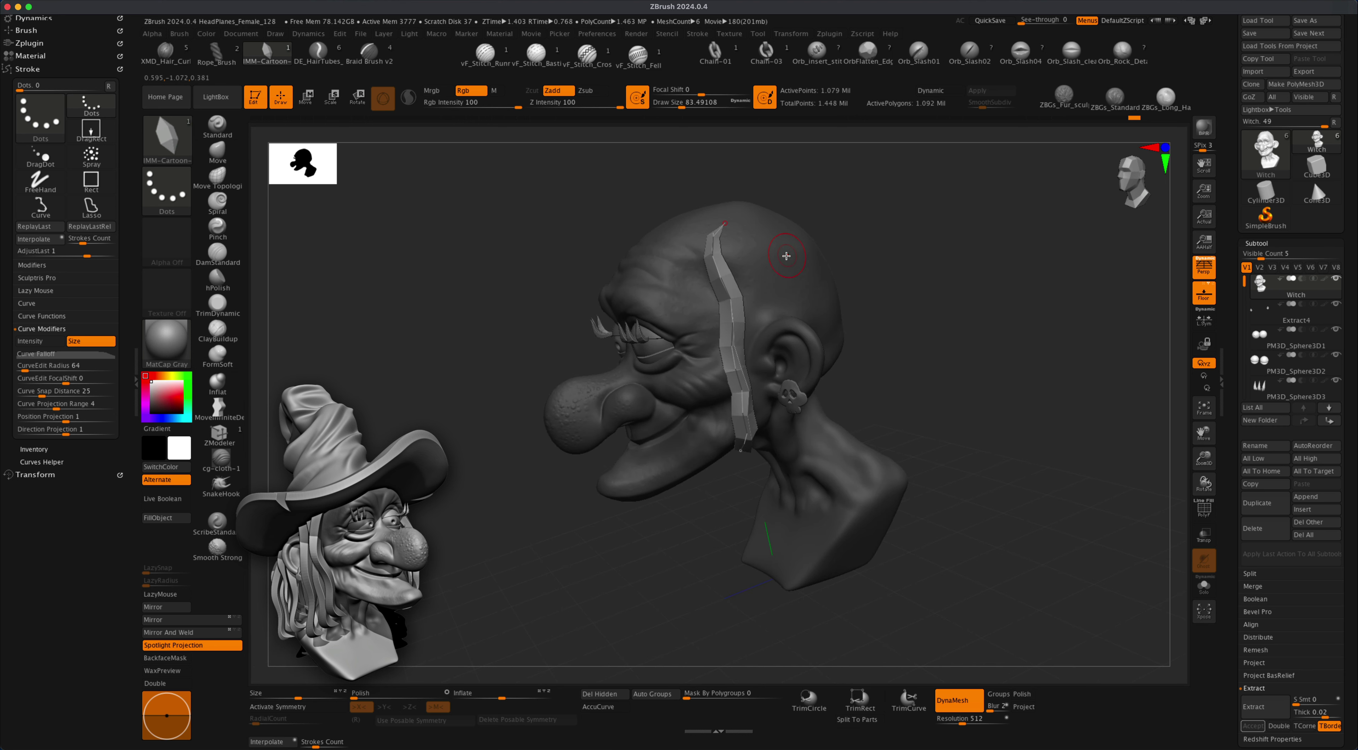
left_click_drag(974, 295, 963, 311, "alt")
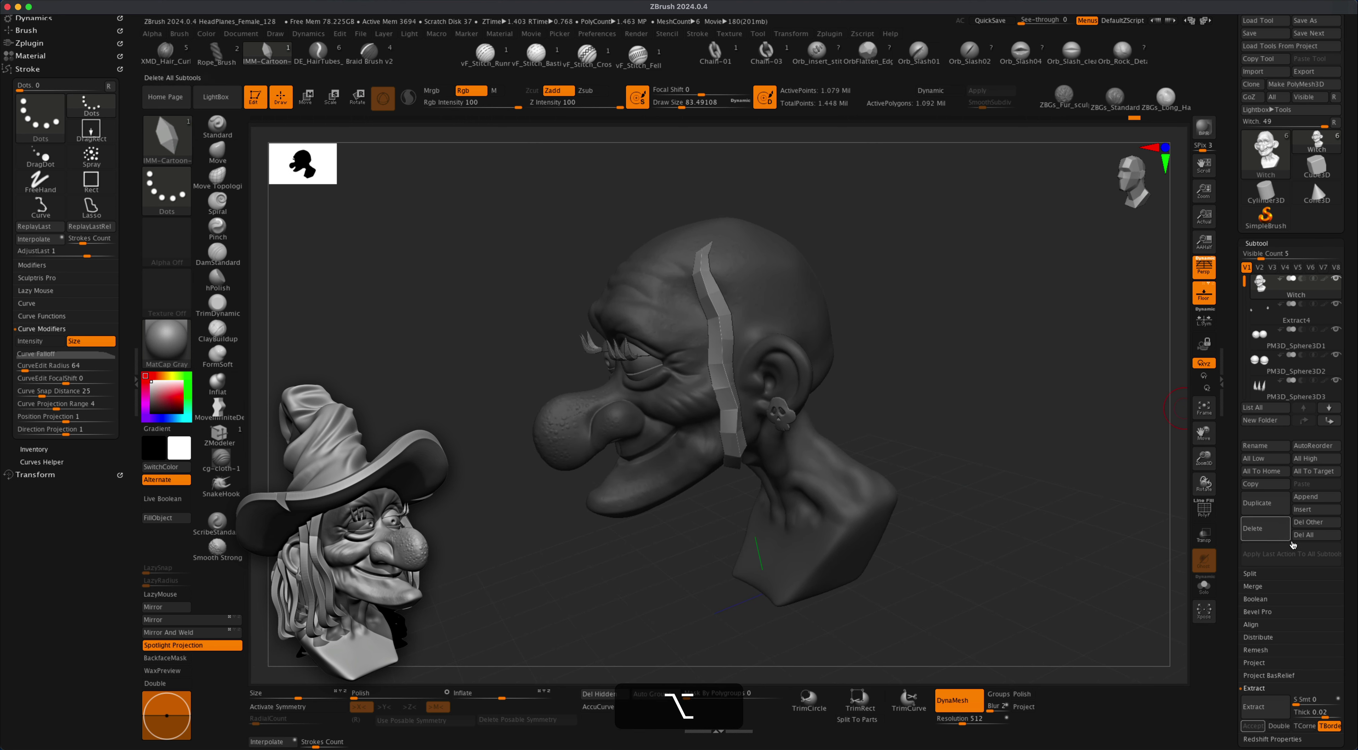
Split the unmasked hair strand off the head into its own subtool with Split Unmasked Points.
left_click(1274, 573)
left_click(1282, 612)
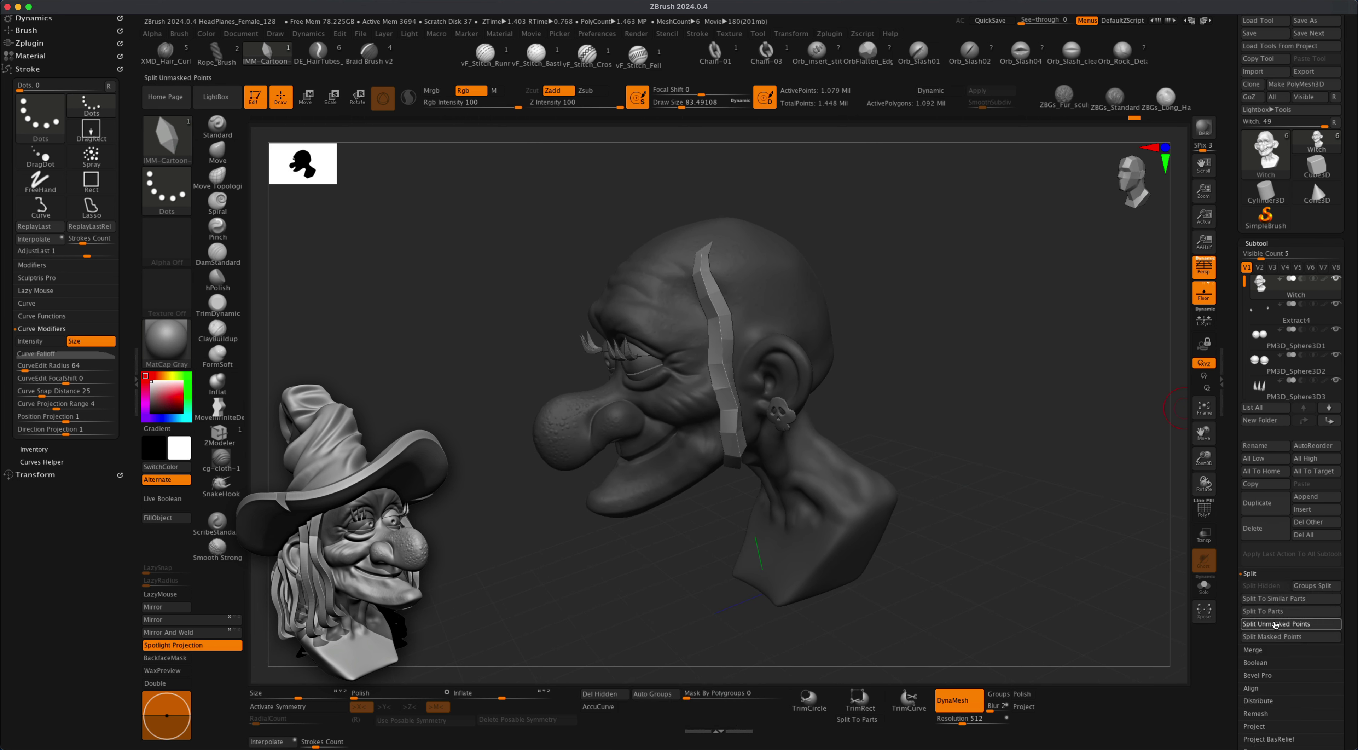
left_click_drag(1025, 449, 1097, 413)
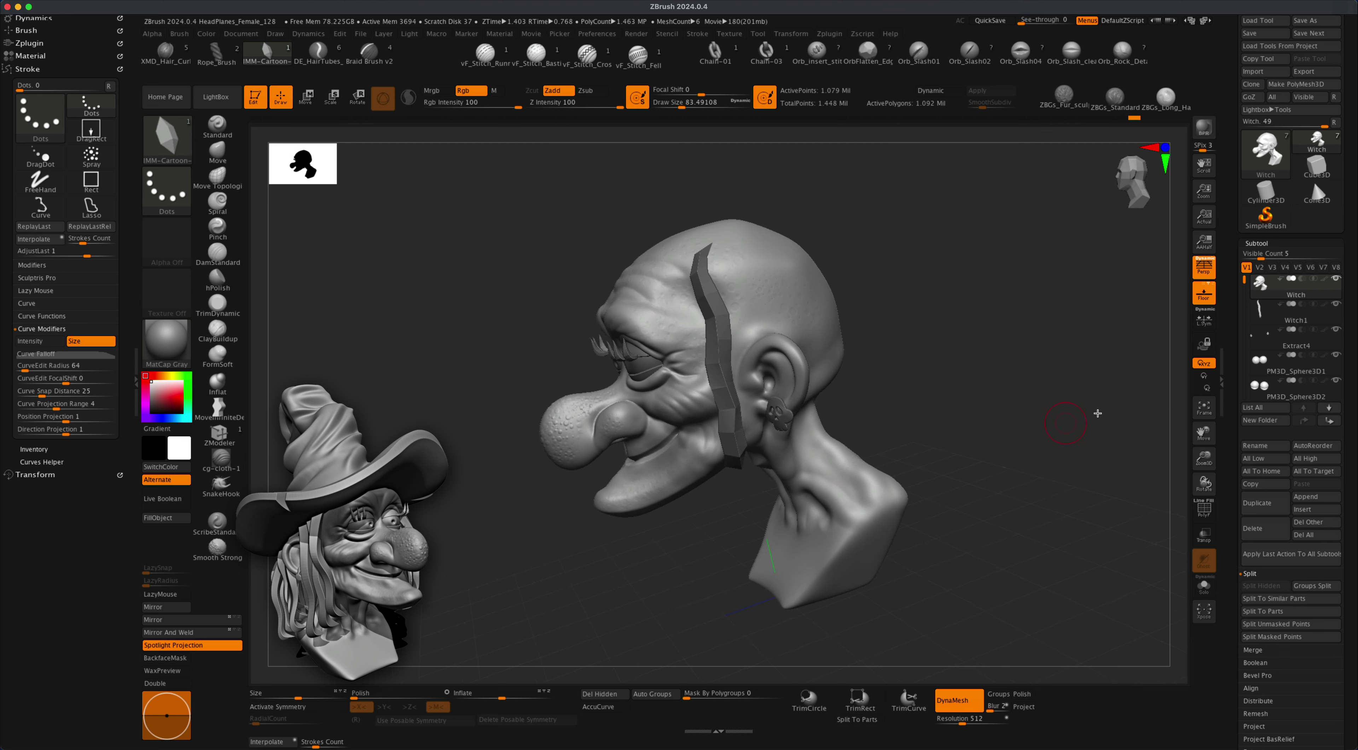
Make the split-off hair strand the active subtool, choose the Move brush, and turn on Dynamic subdivision for it.
left_click(1269, 313)
left_click_drag(916, 342, 899, 434)
key("b")
key("m")
key("v")
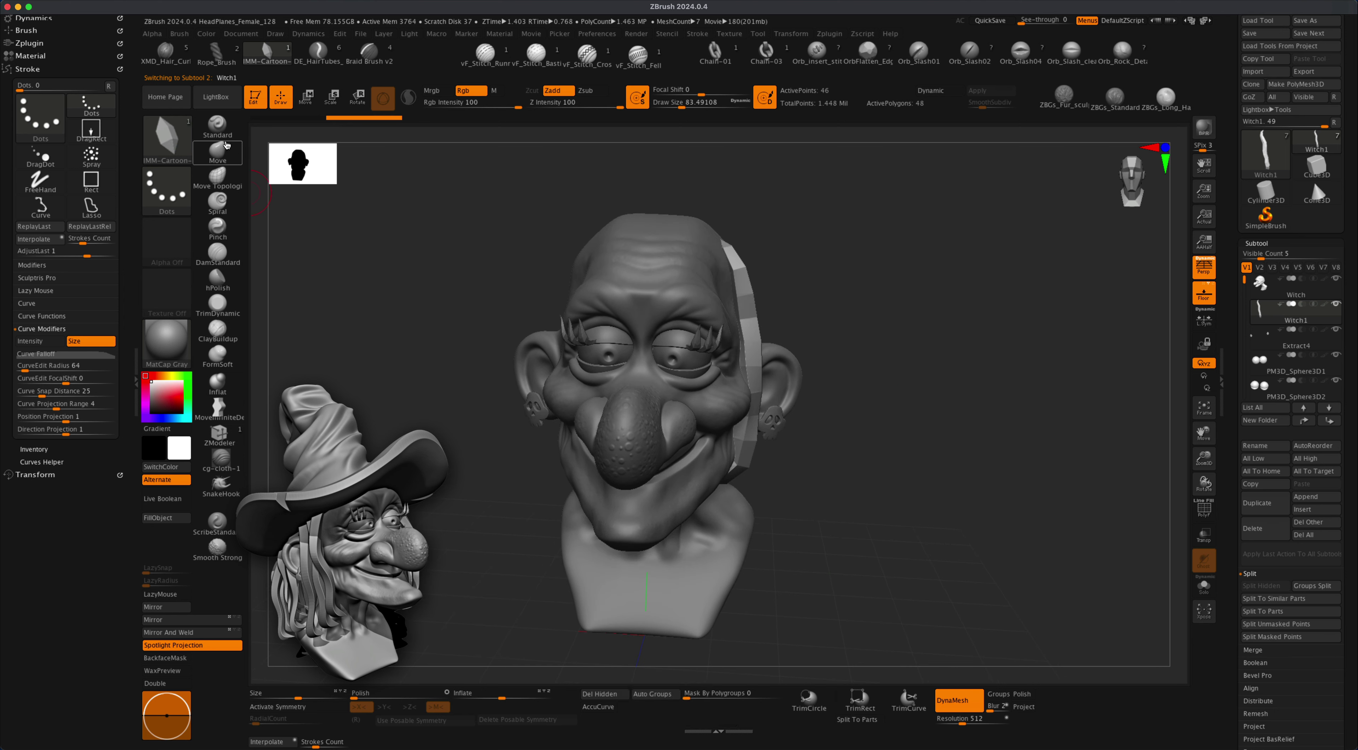
key("s")
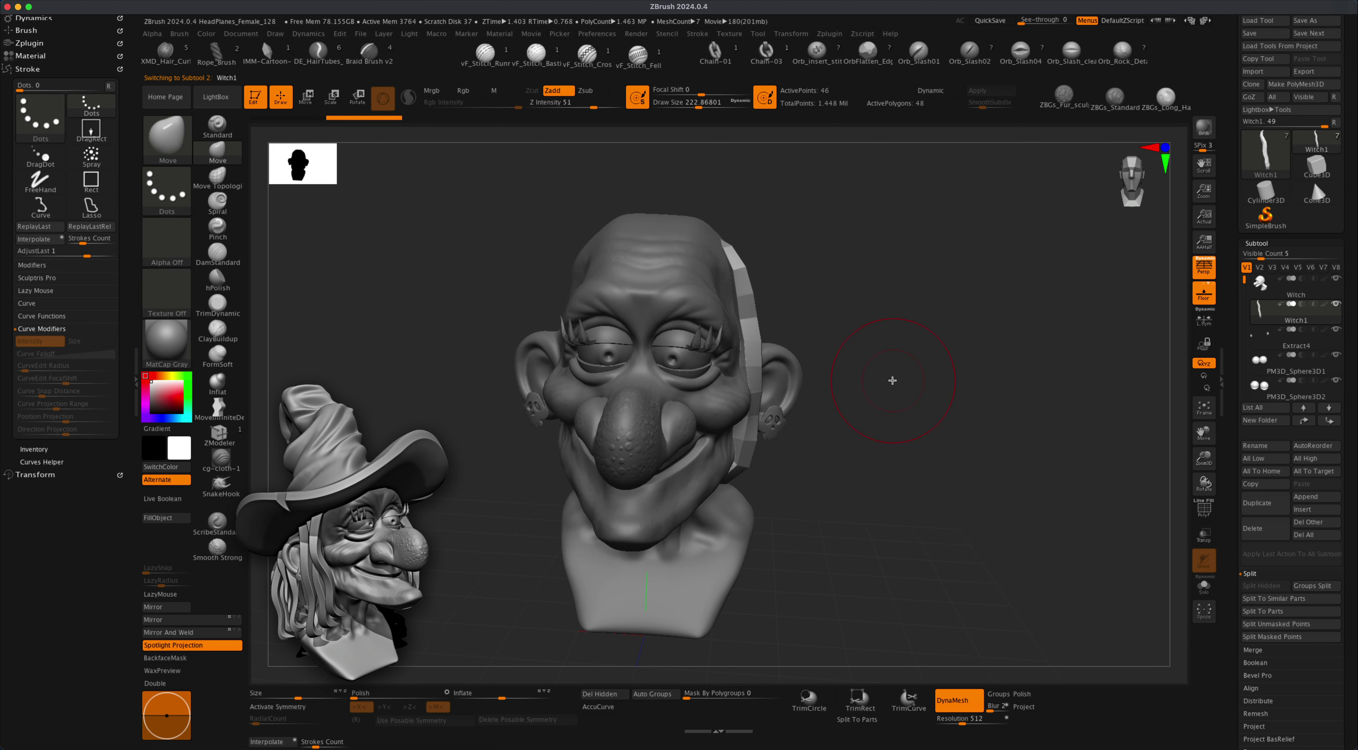
left_click(947, 93)
Reshape the hair strand along the side of the head with the Move brush at Draw Size about 422.
mouse_move(873, 273)
left_mouse_down()
mouse_move(833, 272)
mouse_move(873, 272)
left_mouse_up()
key("s")
left_click_drag(839, 388, 847, 388)
mouse_move(743, 454)
left_mouse_down()
mouse_move(762, 462)
mouse_move(735, 429)
left_mouse_up()
left_click(764, 350, "alt")
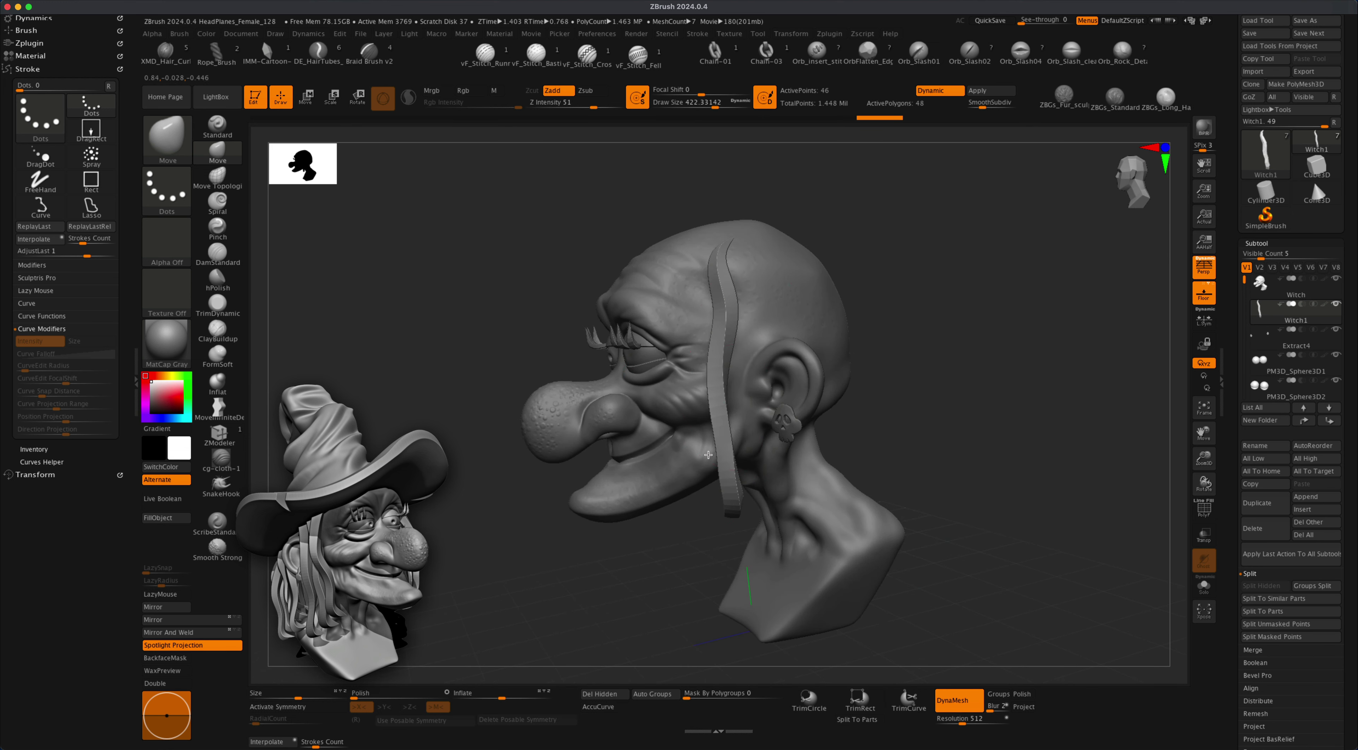
left_click_drag(862, 442, 858, 428)
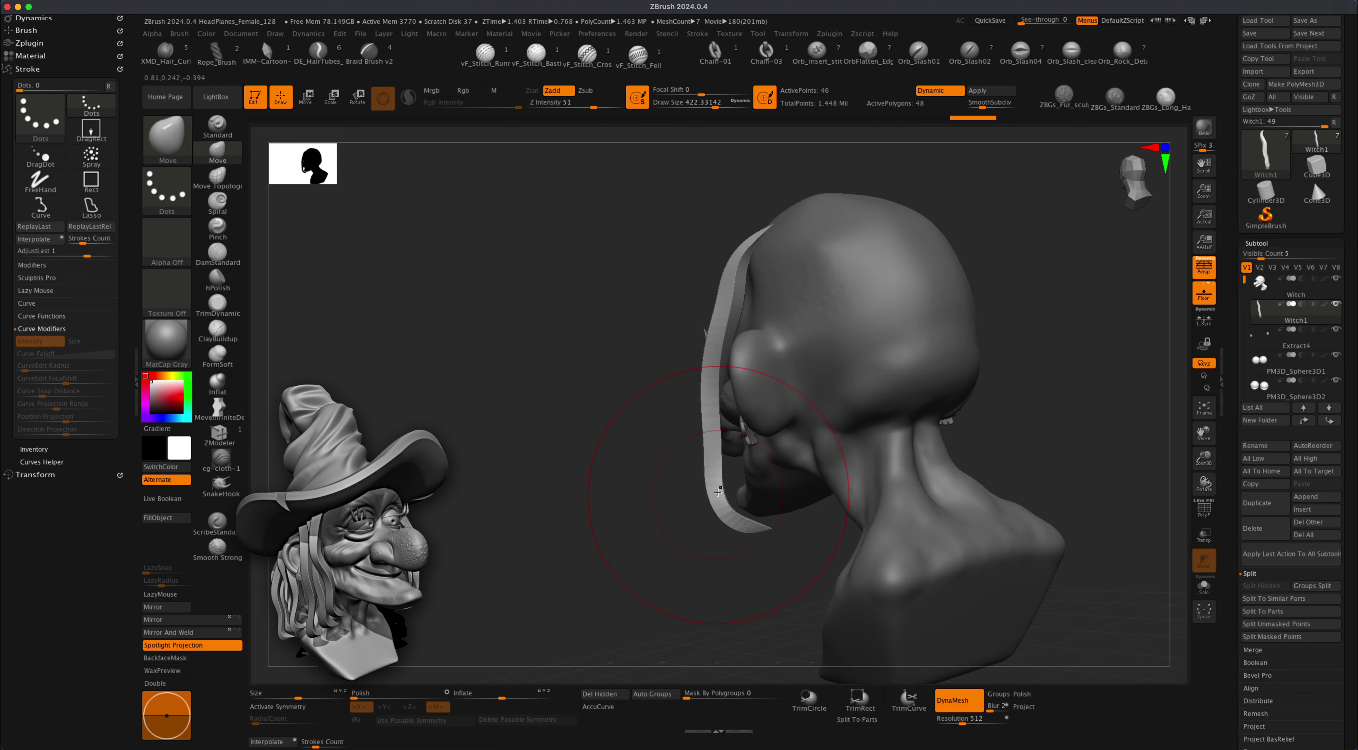
left_click_drag(629, 488, 780, 477)
left_click_drag(845, 428, 793, 242, "alt")
left_click_drag(786, 309, 1190, 483, "alt")
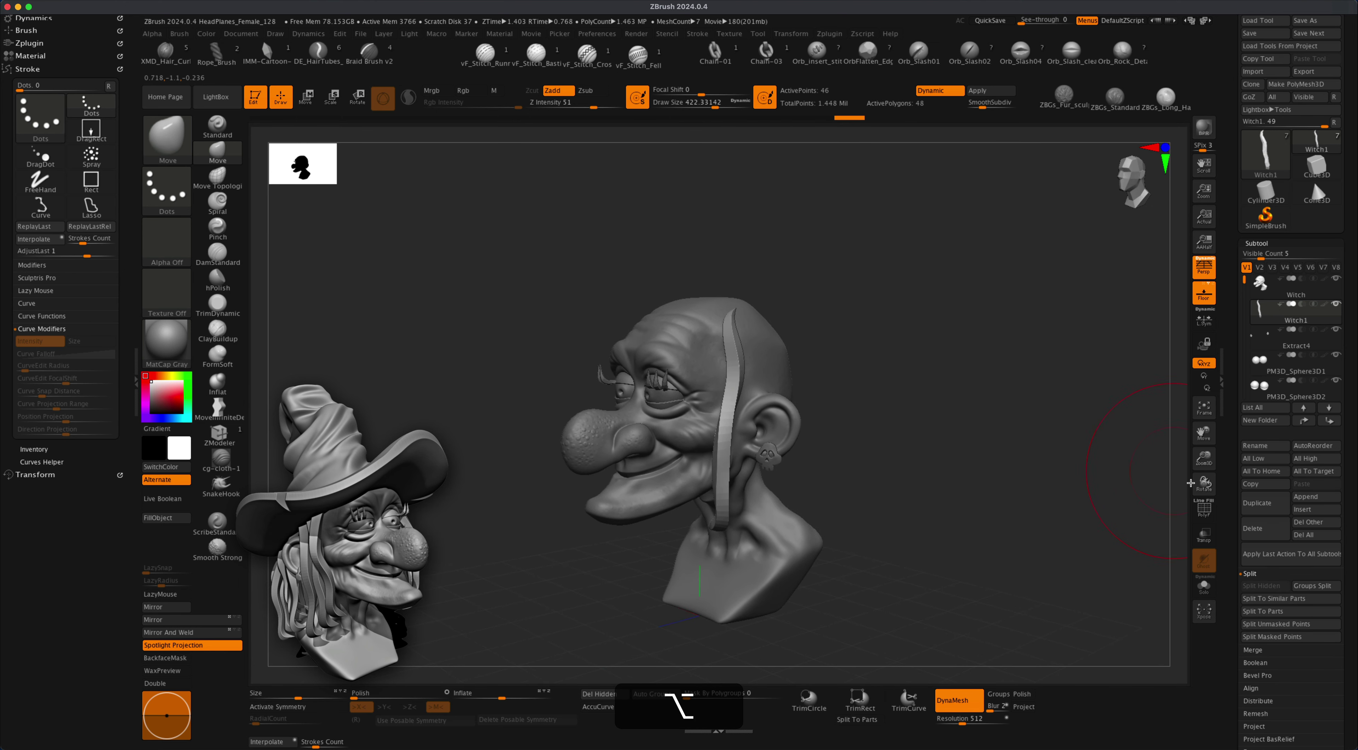
Duplicate the hair strand and reshape the copy beside the original with the Move brush.
left_click(1256, 507)
left_click_drag(964, 428, 881, 400, "alt")
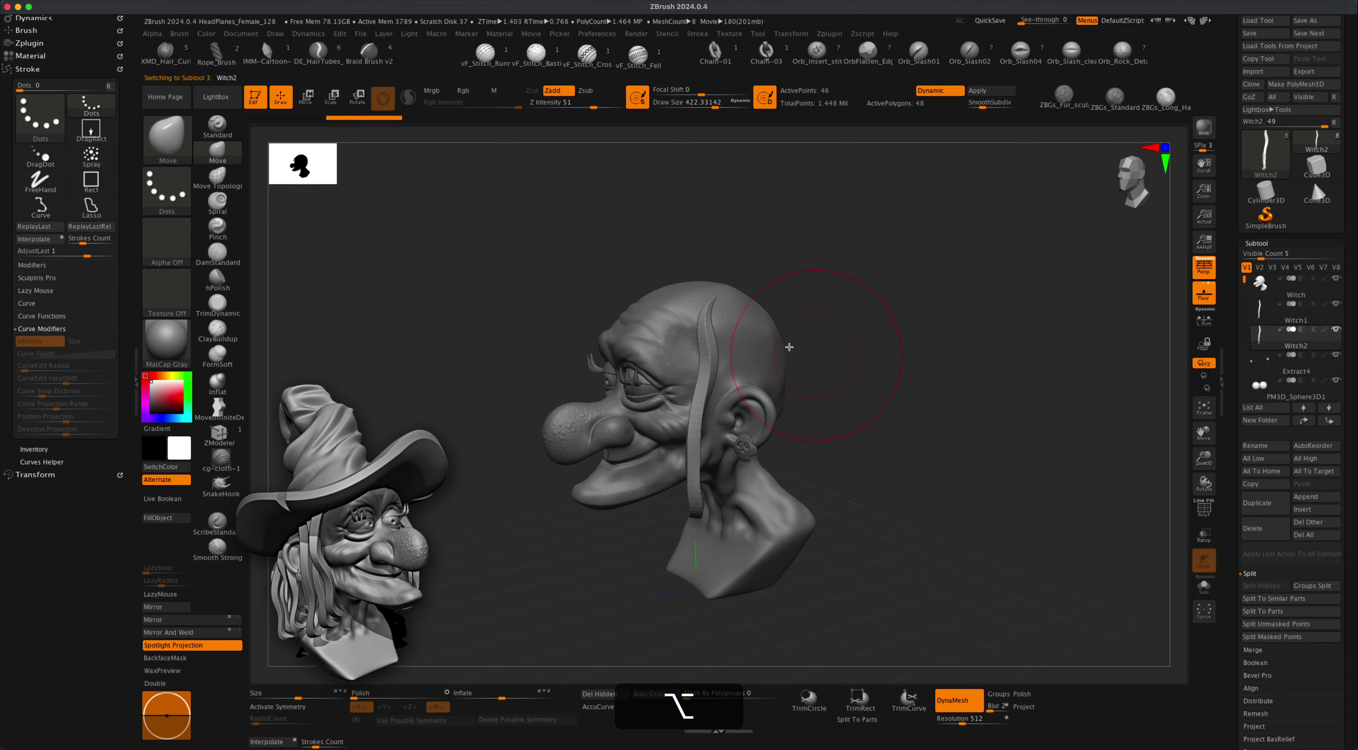
left_click_drag(840, 358, 806, 374)
left_click_drag(720, 338, 700, 442)
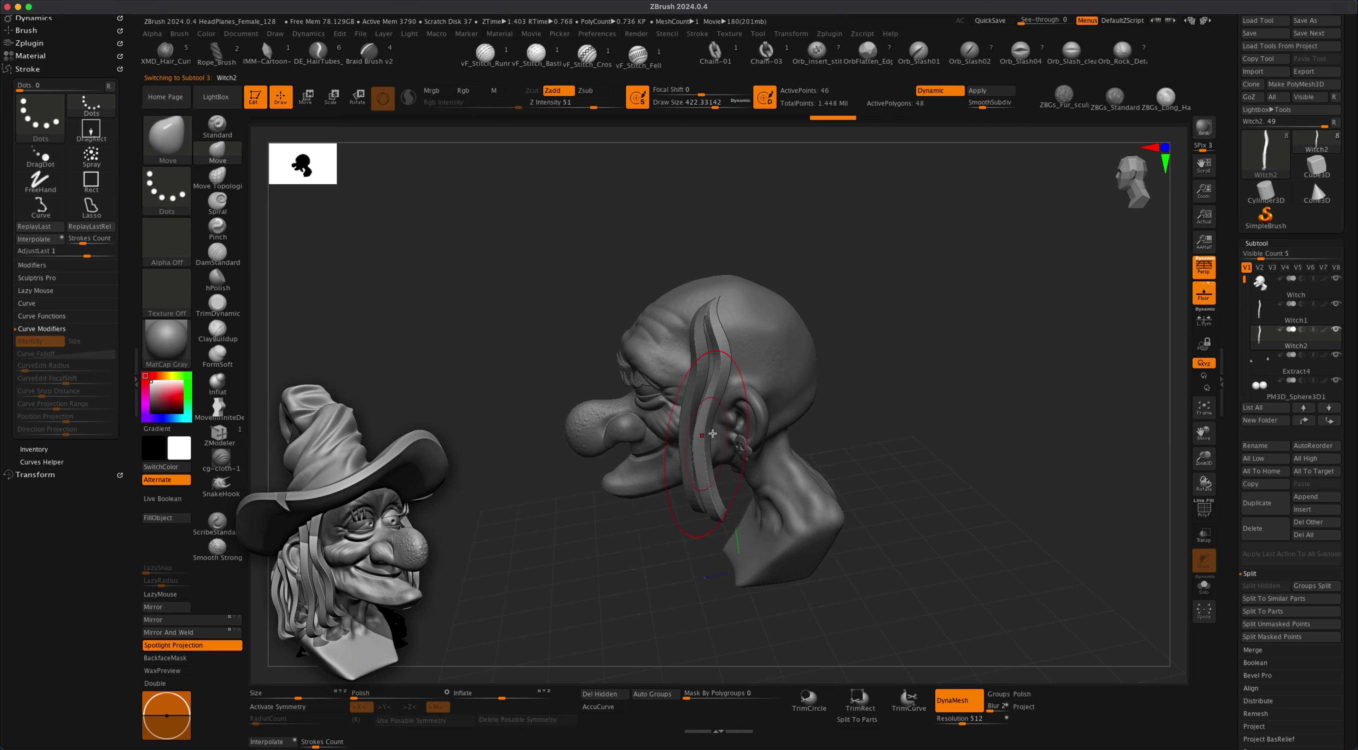
Duplicate the second strand and shift the new copy back toward the ear, bending it with the Move brush.
left_click(1257, 503)
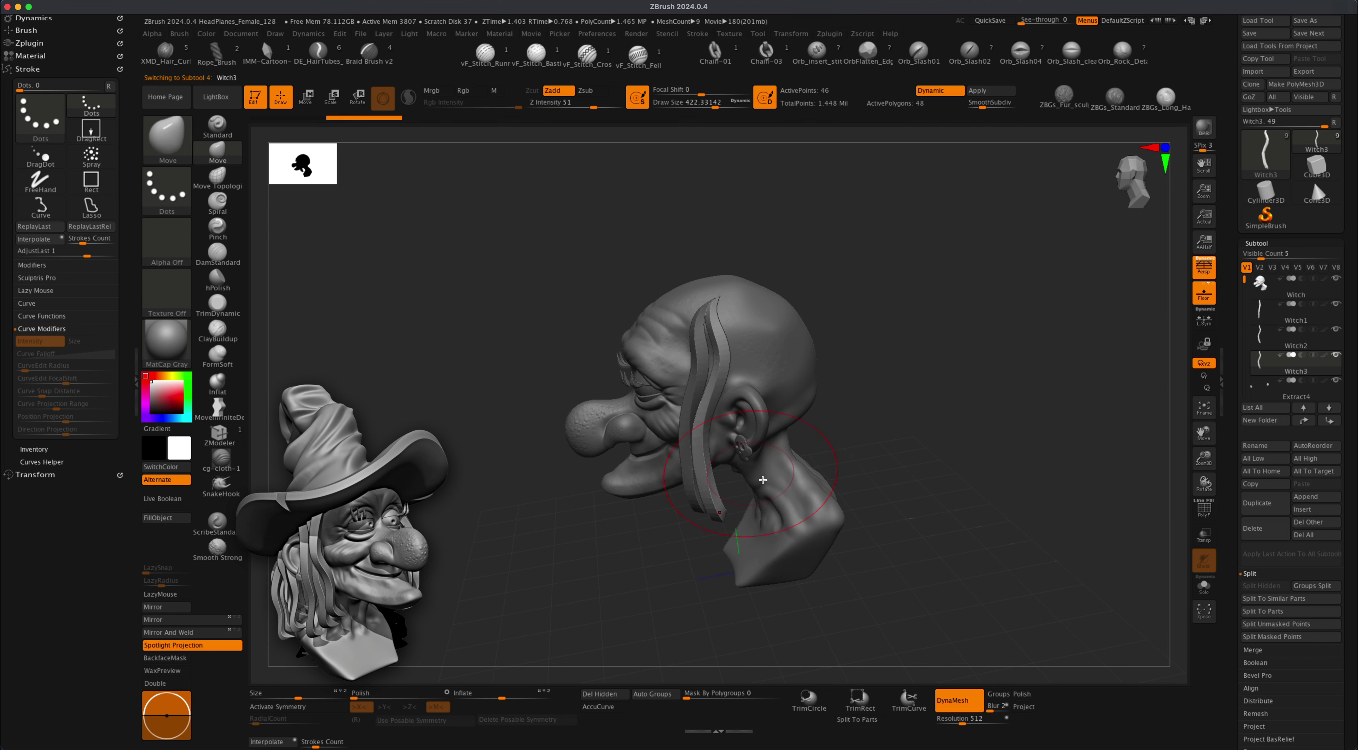
left_click_drag(723, 507, 731, 343)
left_click_drag(729, 401, 734, 438)
left_click_drag(849, 408, 873, 343)
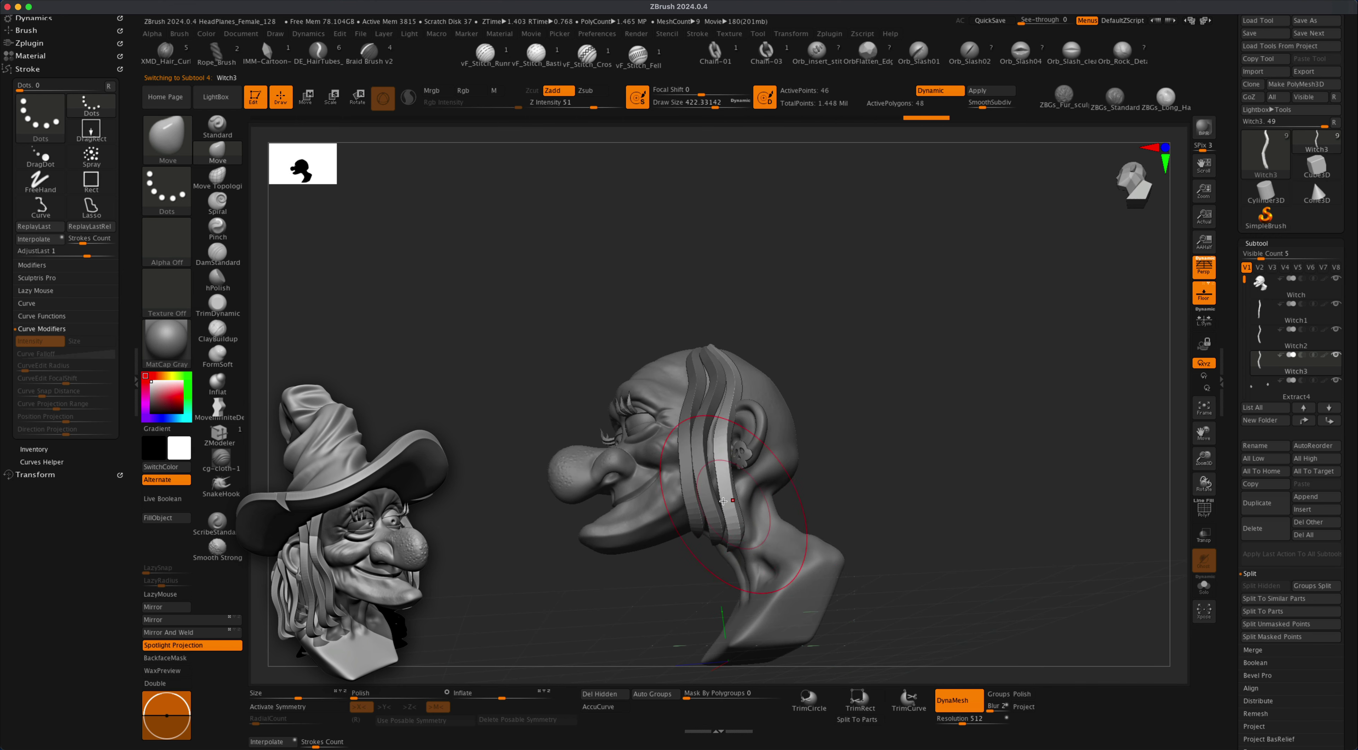
left_click_drag(825, 468, 881, 457)
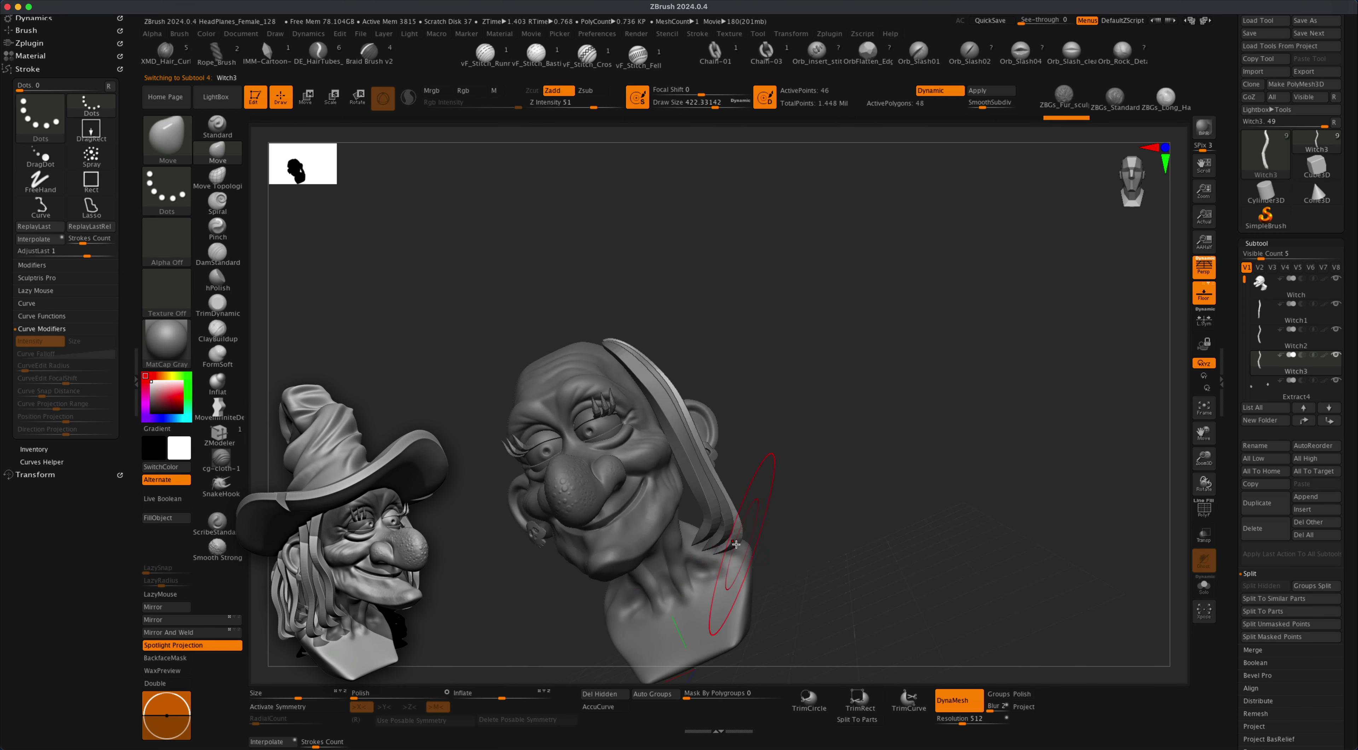
Adjust the lower parts of the rear hair strands over the neck with the Move brush.
left_click(728, 518, "alt")
mouse_move(807, 479)
left_mouse_down()
mouse_move(782, 479)
mouse_move(810, 469)
left_mouse_up()
left_click(707, 462, "alt")
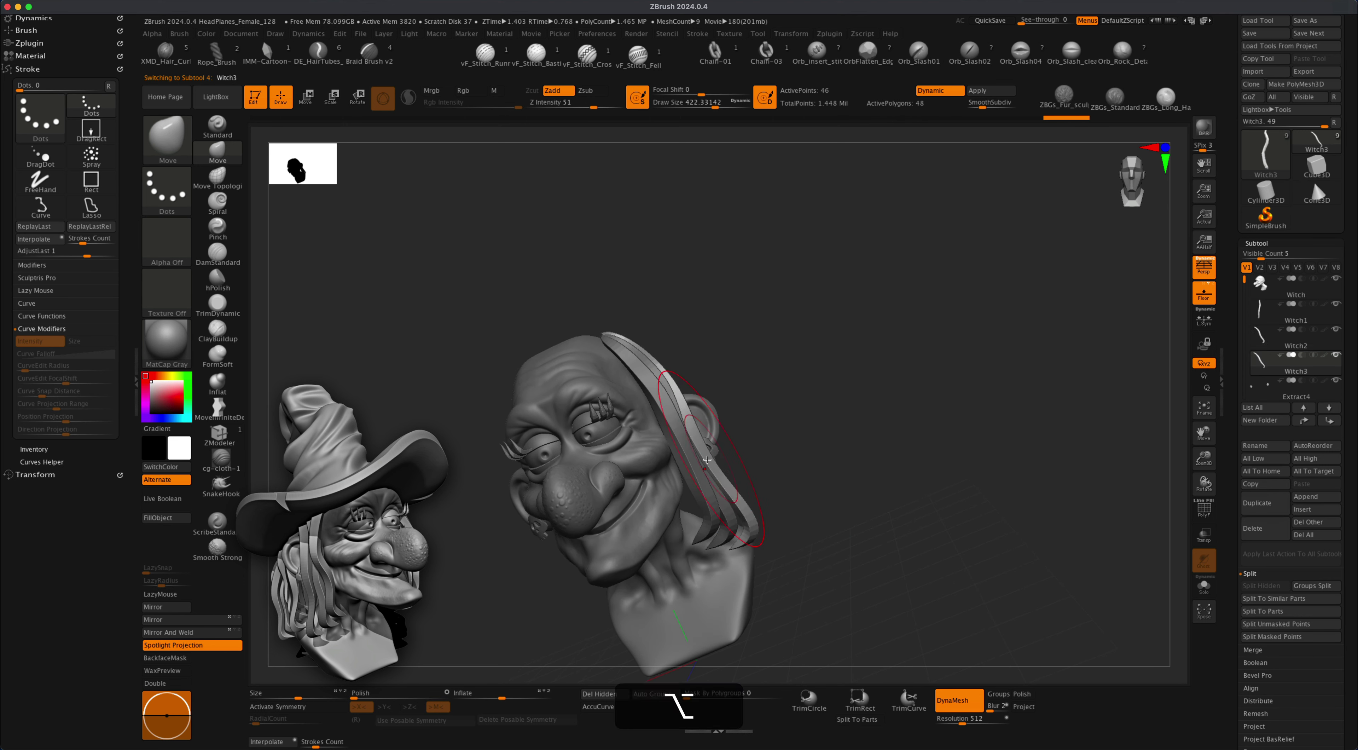
Twist the front hair strand using the Spiral brush at Draw Size about 576.
left_click(687, 454, "alt")
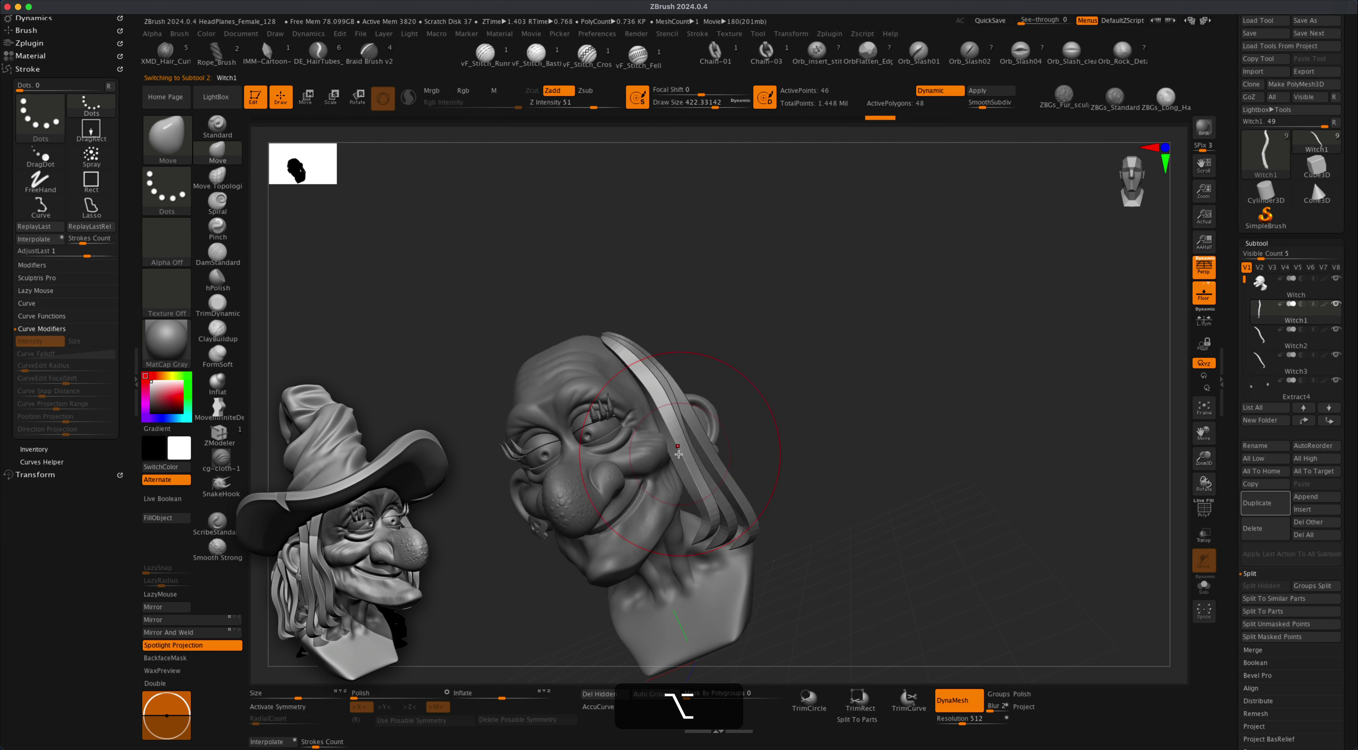
left_click_drag(774, 428, 627, 376)
left_click(217, 202)
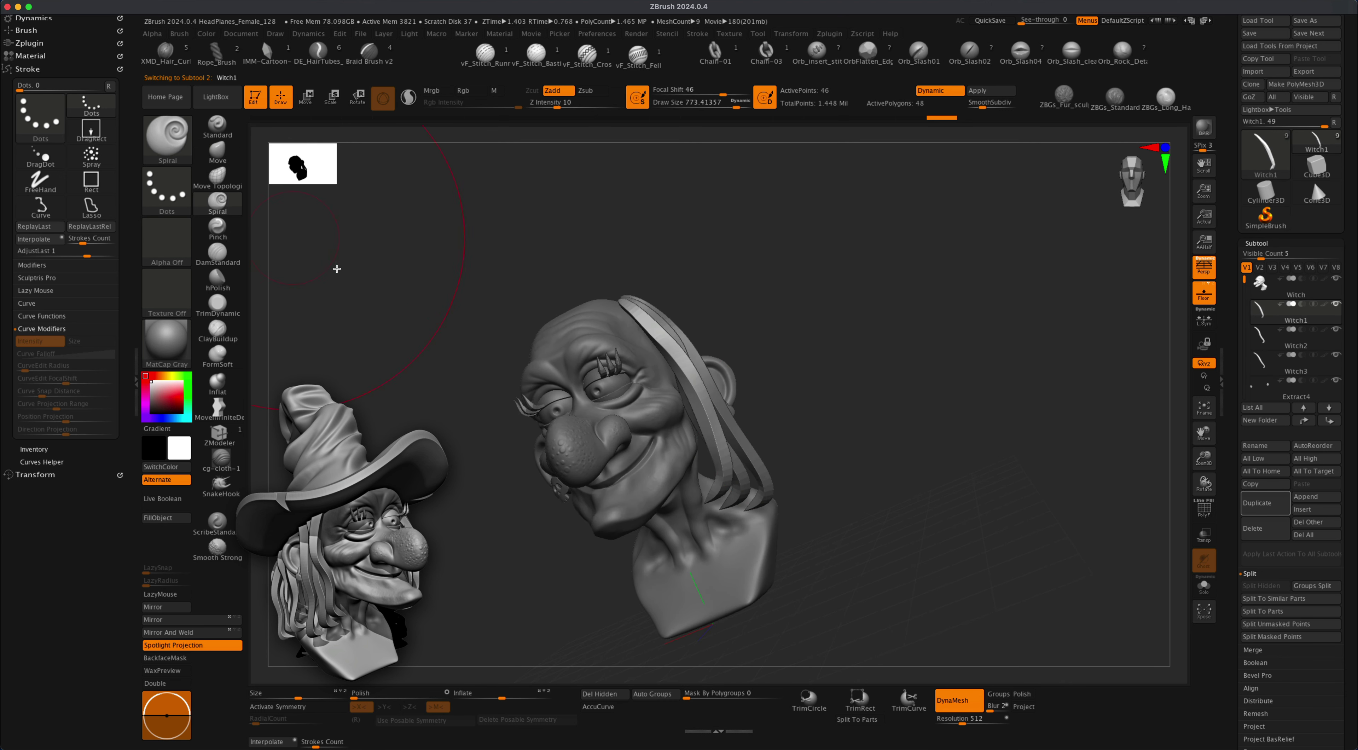
key("s")
left_click_drag(407, 401, 396, 401)
left_click_drag(789, 326, 823, 329)
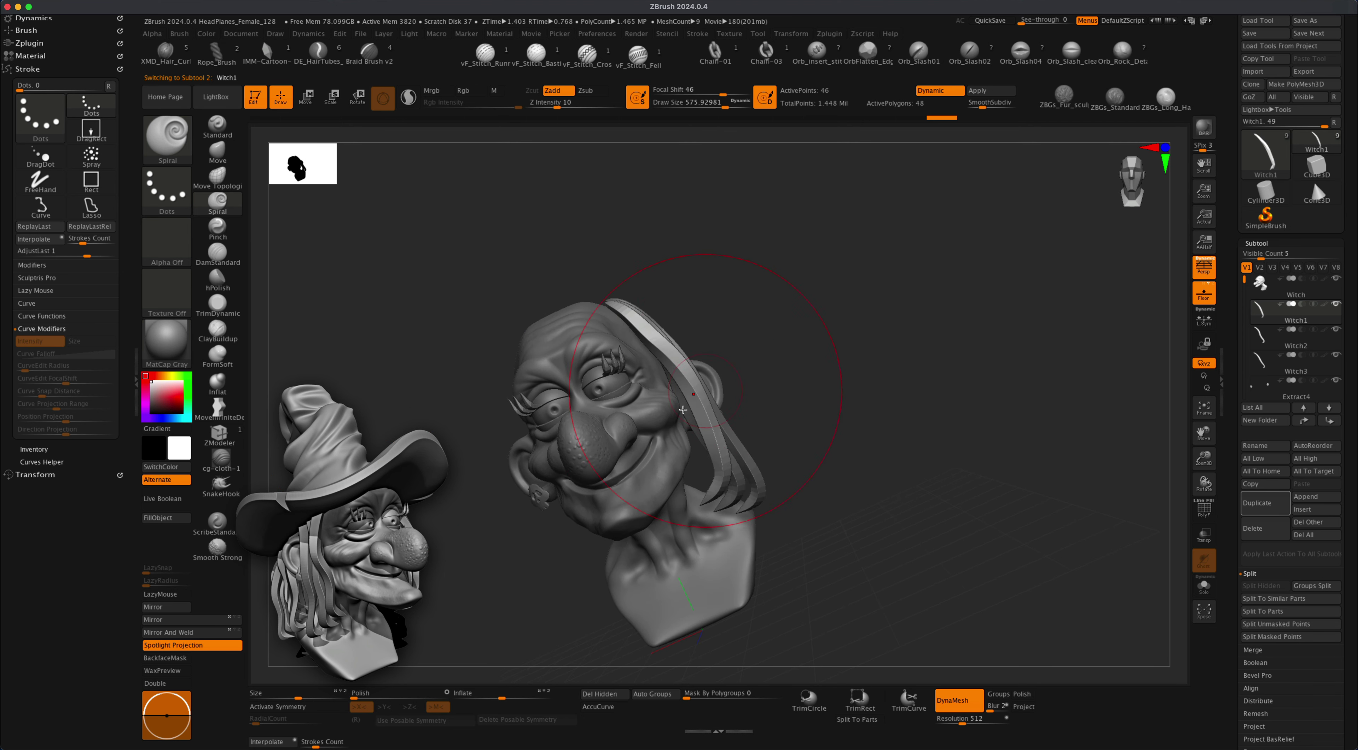
left_click_drag(705, 412, 727, 446)
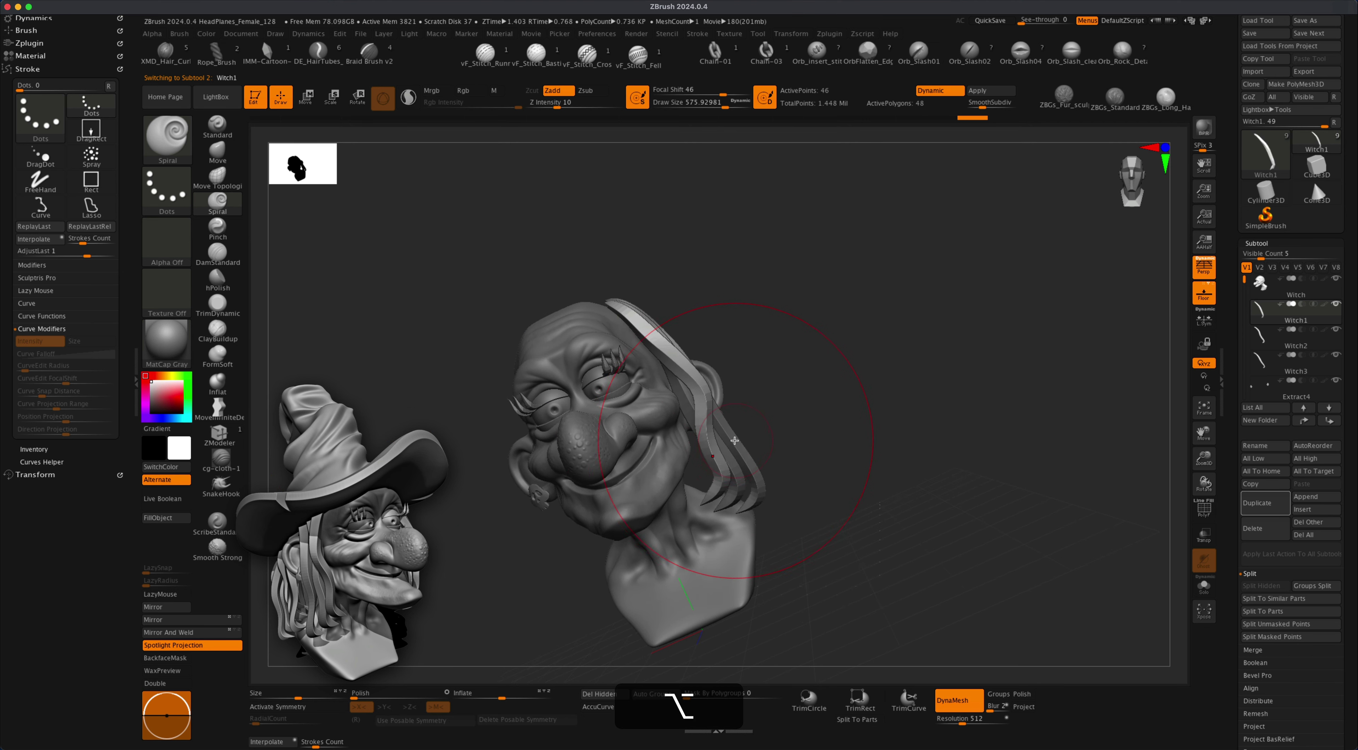
Select the middle hair strand and refine its curve between its neighbours with the Move brush at Draw Size about 422.
left_click(735, 441, "alt")
mouse_move(735, 442)
right_mouse_down()
mouse_move(797, 421)
mouse_move(721, 449)
mouse_move(797, 403)
mouse_move(564, 327)
right_mouse_up()
left_click(712, 449, "alt")
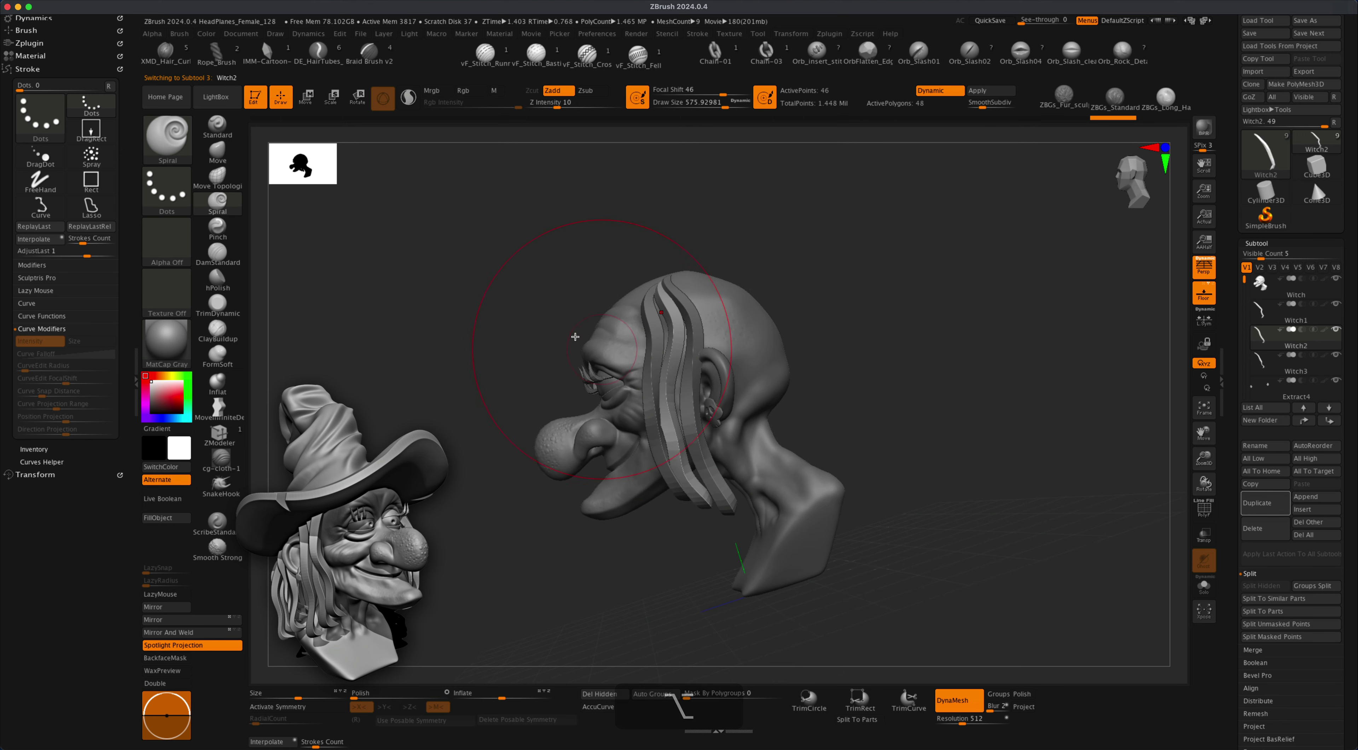
left_click(217, 153)
left_click_drag(678, 445, 684, 444)
left_click_drag(668, 400, 672, 401)
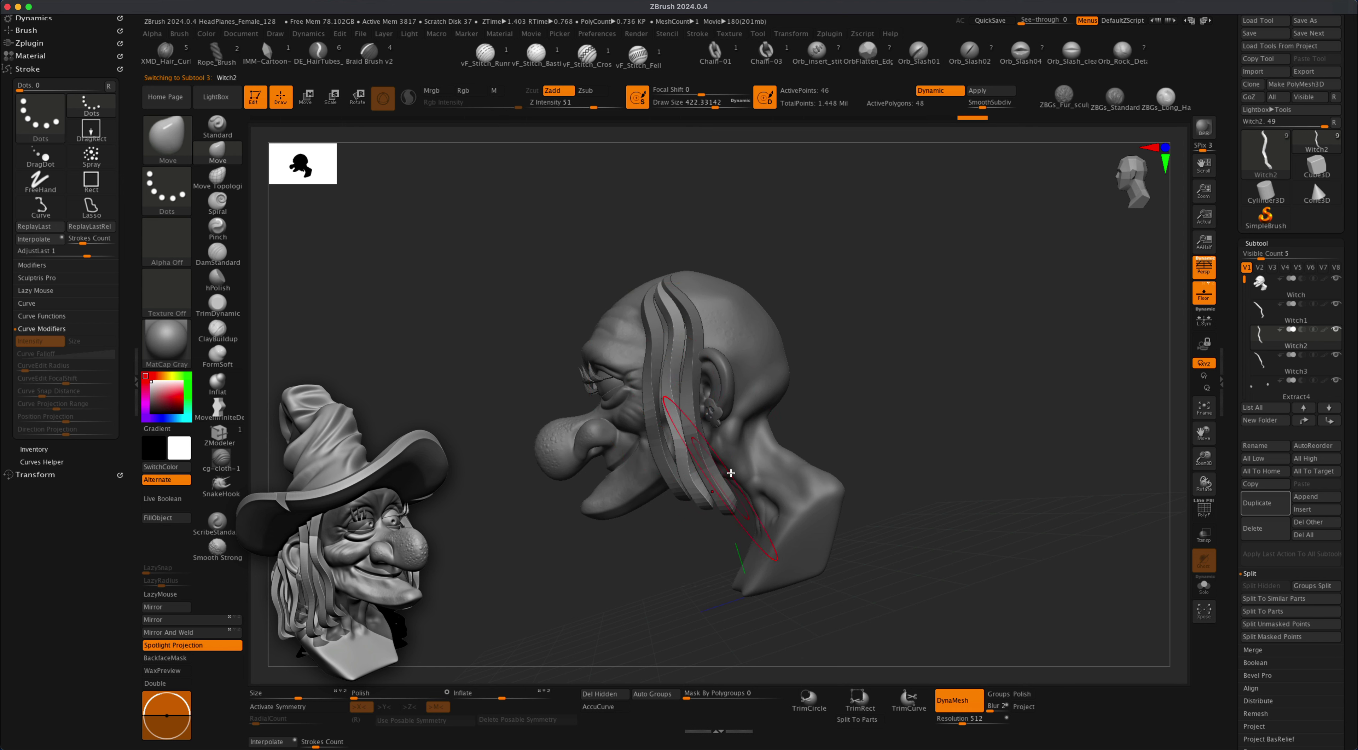
mouse_move(731, 472)
right_mouse_down()
mouse_move(879, 388)
mouse_move(819, 405)
mouse_move(849, 390)
mouse_move(931, 383)
mouse_move(842, 391)
mouse_move(883, 293)
right_mouse_up()
Merge the three hair strands into one subtool with MergeDown, starting from the first strand.
left_click(1267, 316)
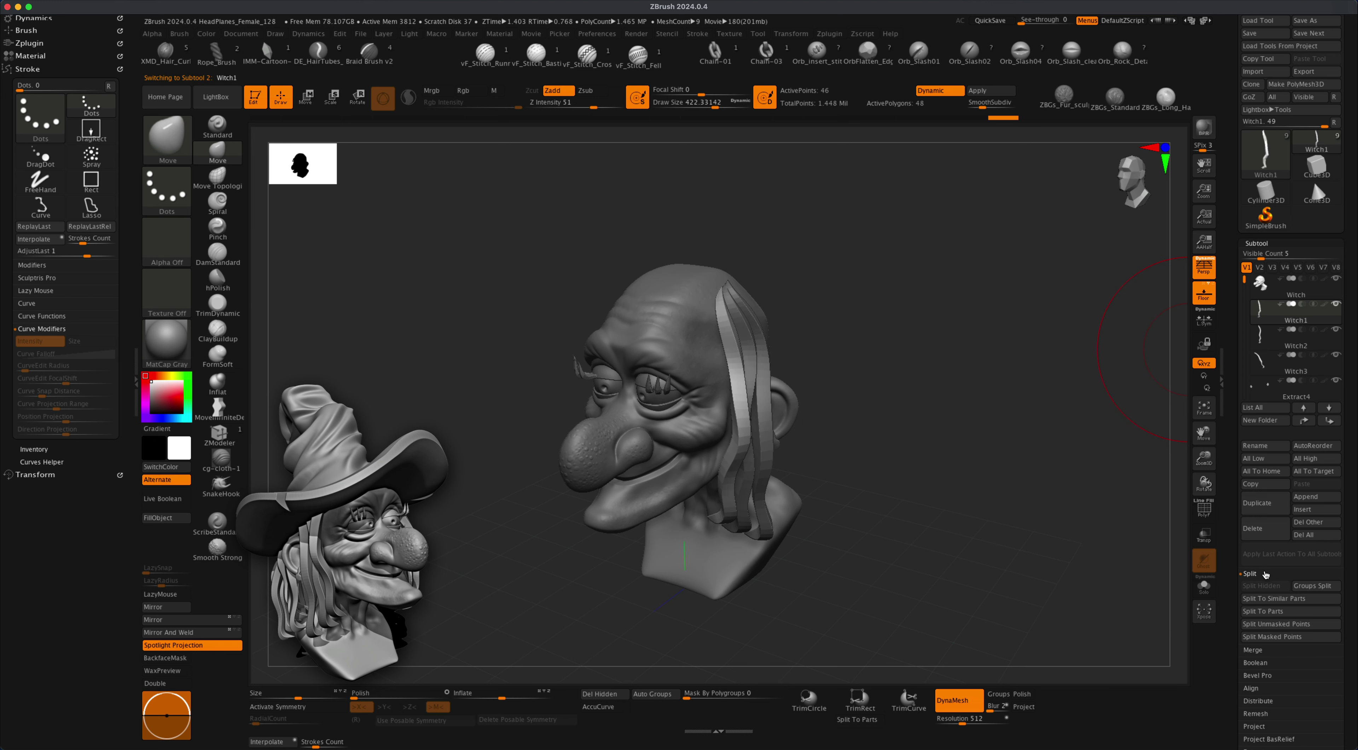
left_click(1252, 649)
left_click(1271, 598)
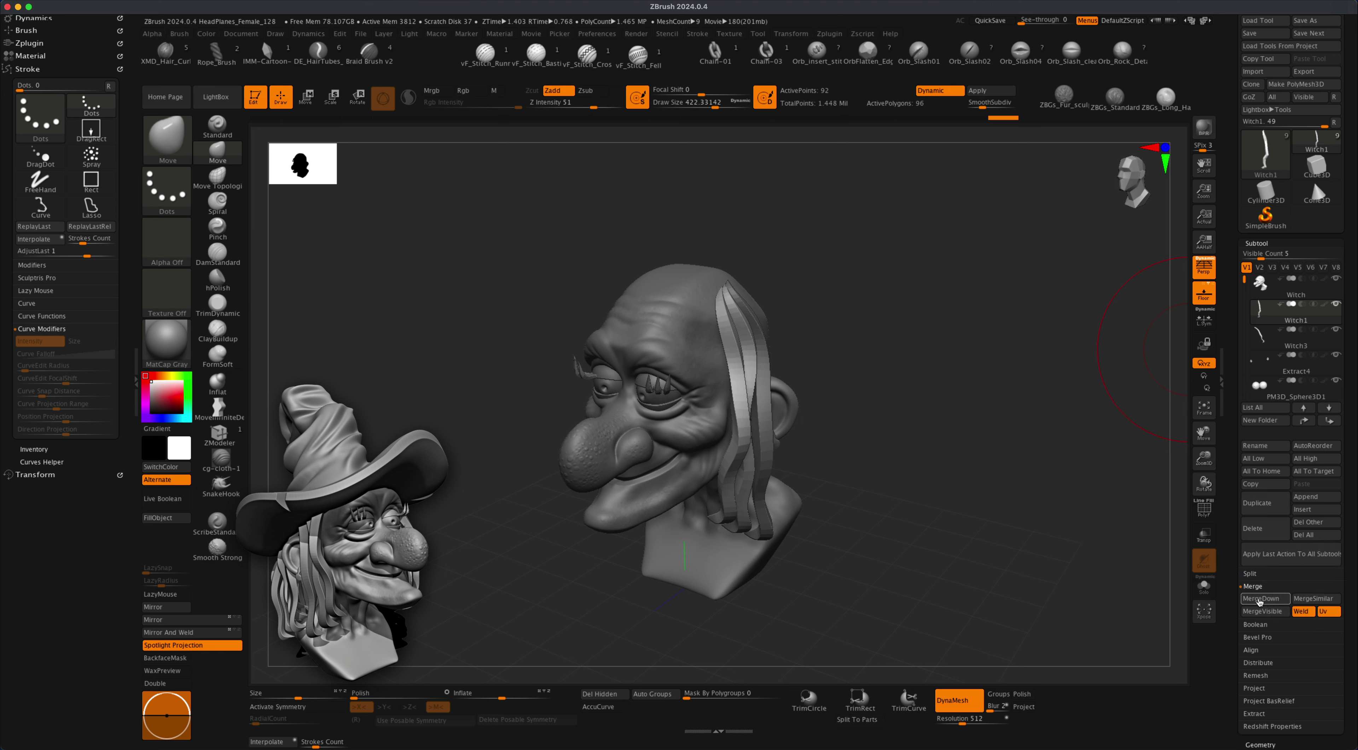
left_click(1263, 599)
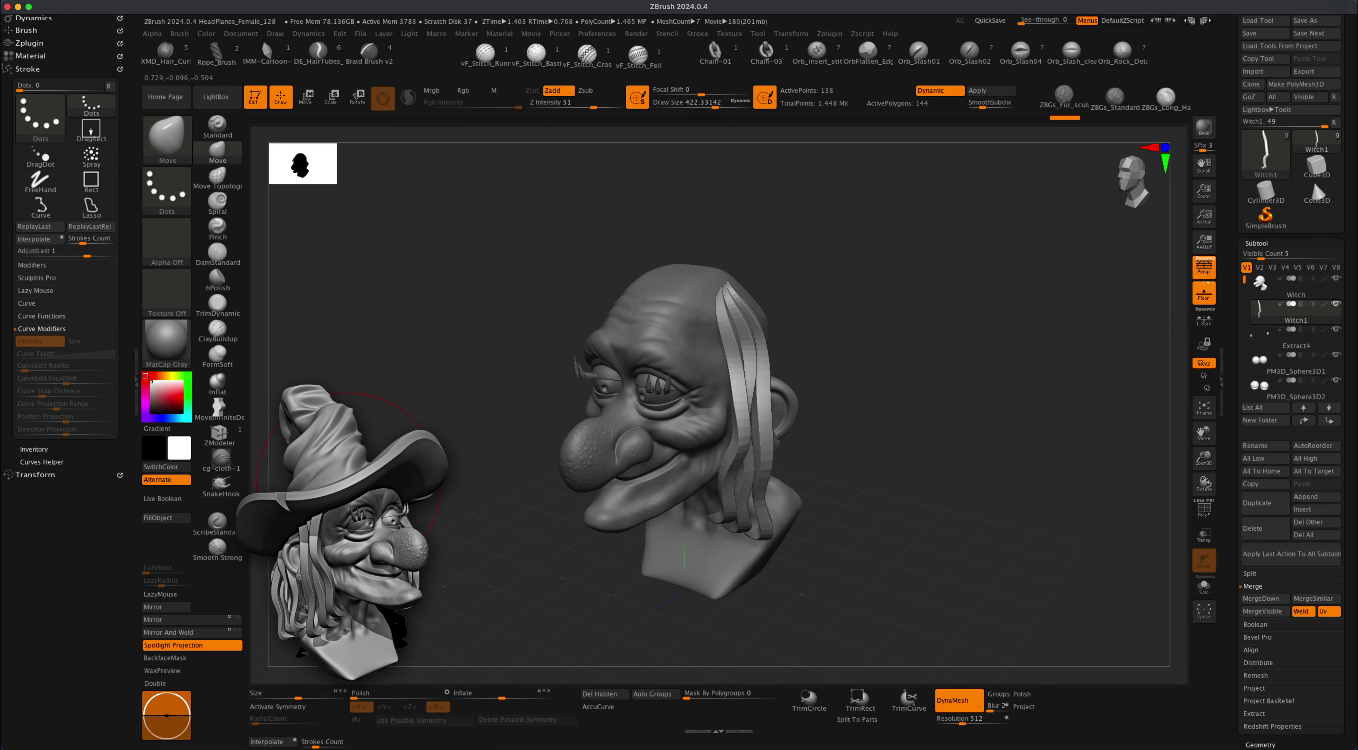
Mirror the merged hair strands onto the opposite side of the head.
left_click_drag(348, 485, 397, 464)
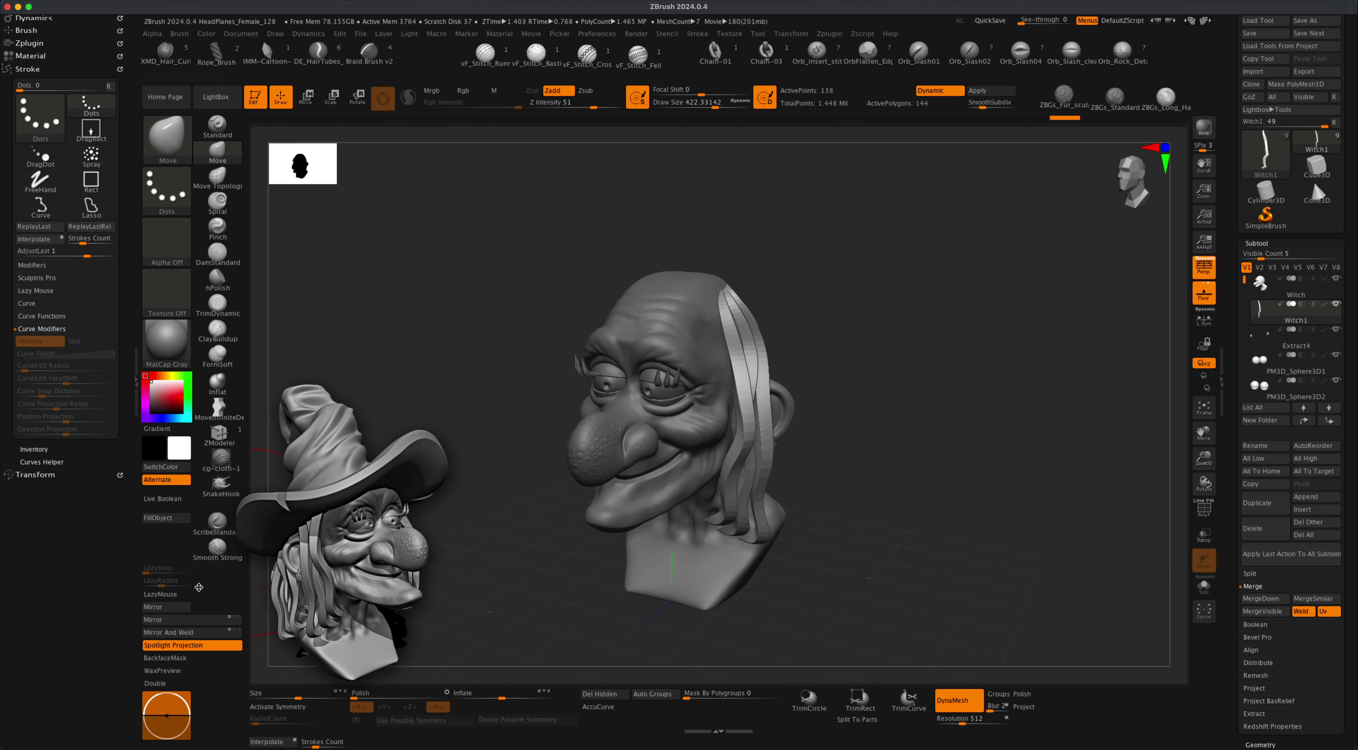
left_click(190, 620)
left_click_drag(369, 528, 389, 504)
mouse_move(850, 482)
left_mouse_down()
mouse_move(807, 455)
mouse_move(896, 446)
mouse_move(812, 472)
mouse_move(873, 473)
left_mouse_up()
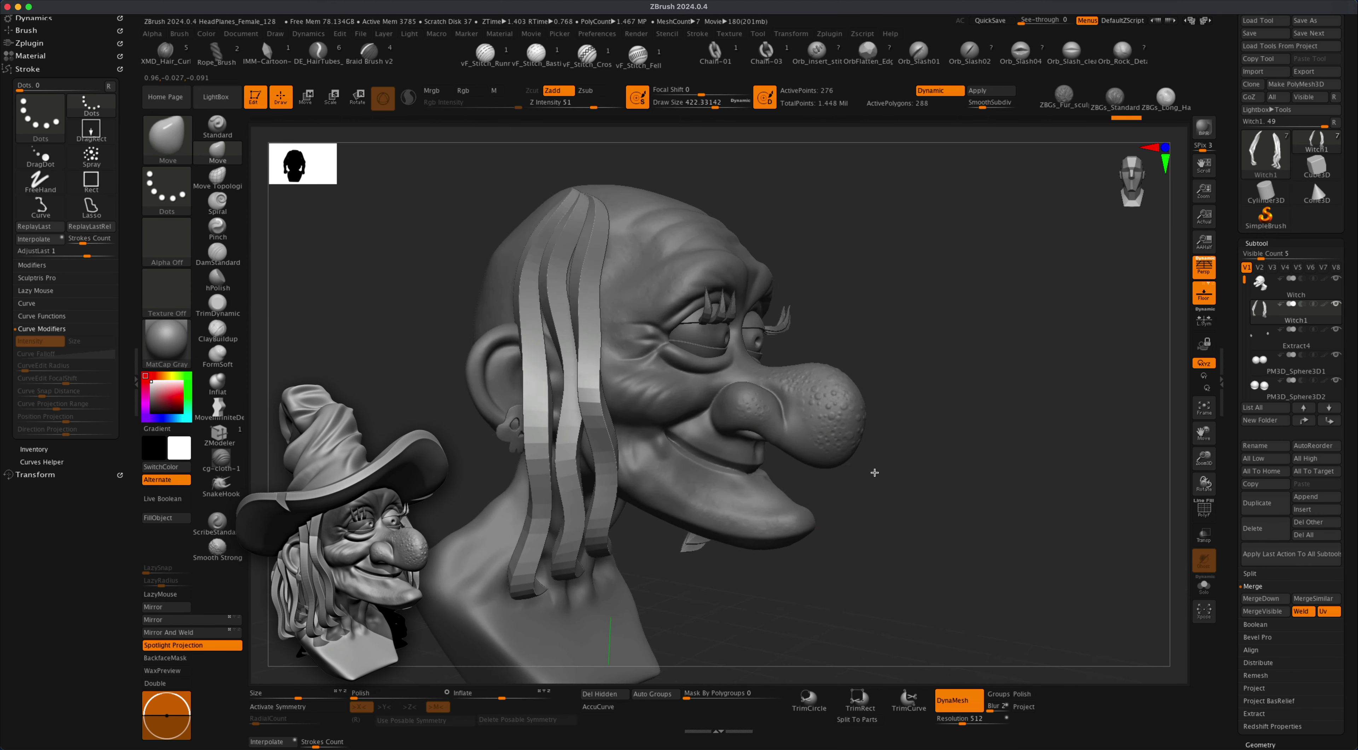
Adjust the mirrored hair strands in front of the ear with the Move brush at Draw Size about 422.
key("alt")
left_click(549, 431, "alt")
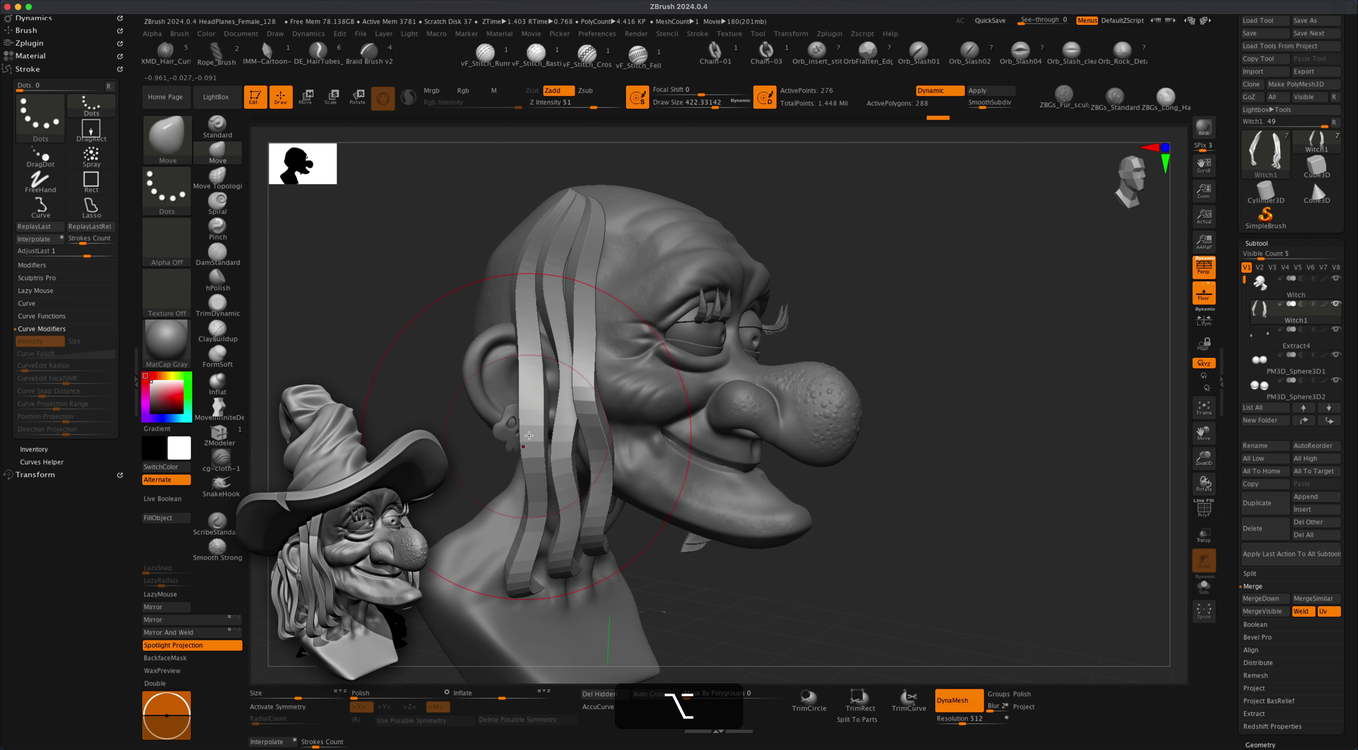
left_click_drag(446, 480, 482, 481)
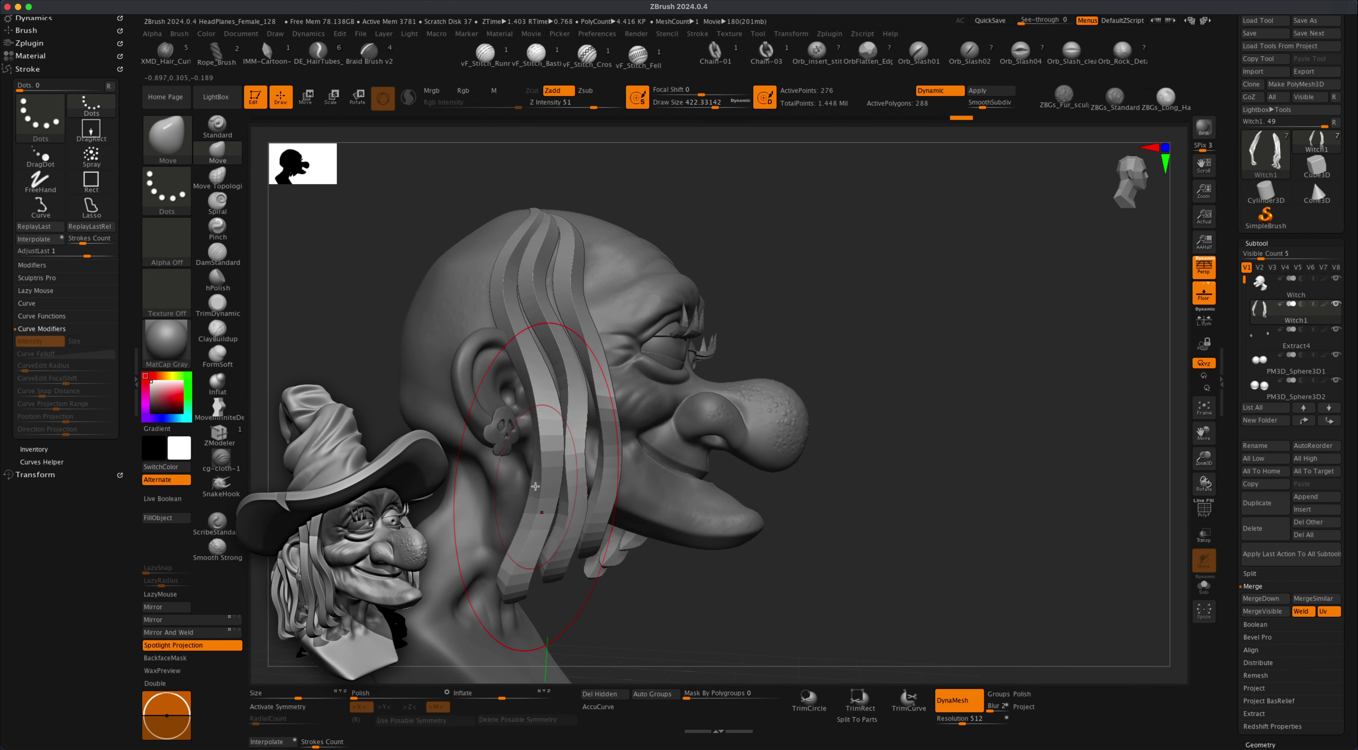
left_click_drag(1052, 460, 896, 337)
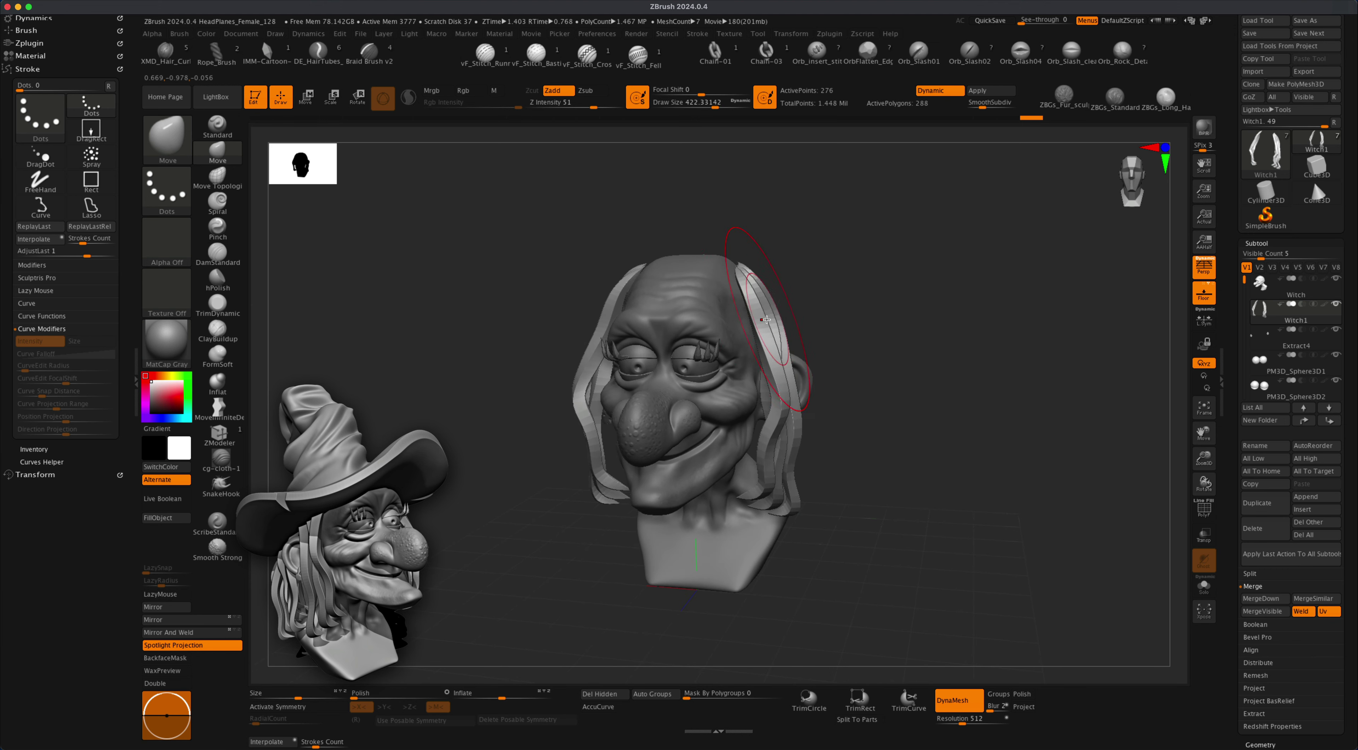
Undo the last one-sided hair edit and reshape the upper hair strands with the Move brush under X symmetry.
key("super+z")
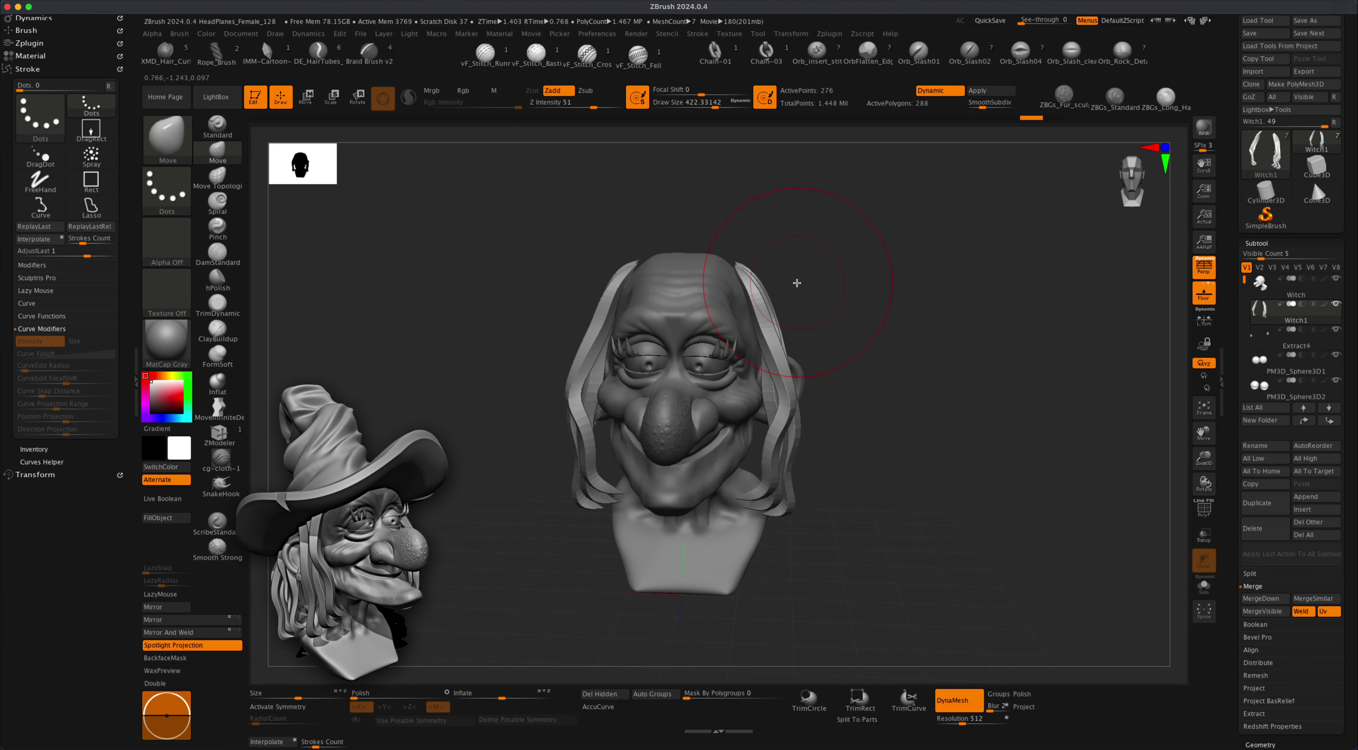
key("x")
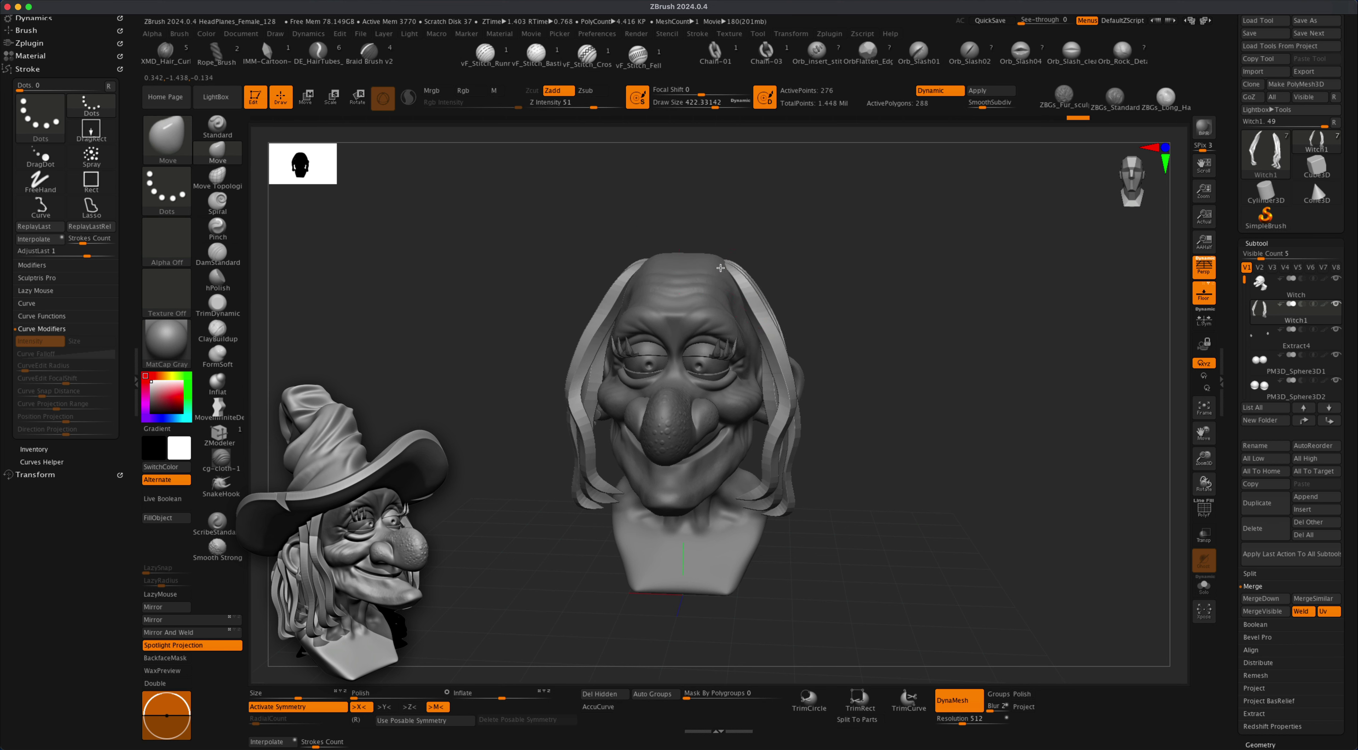
left_click_drag(826, 288, 738, 306)
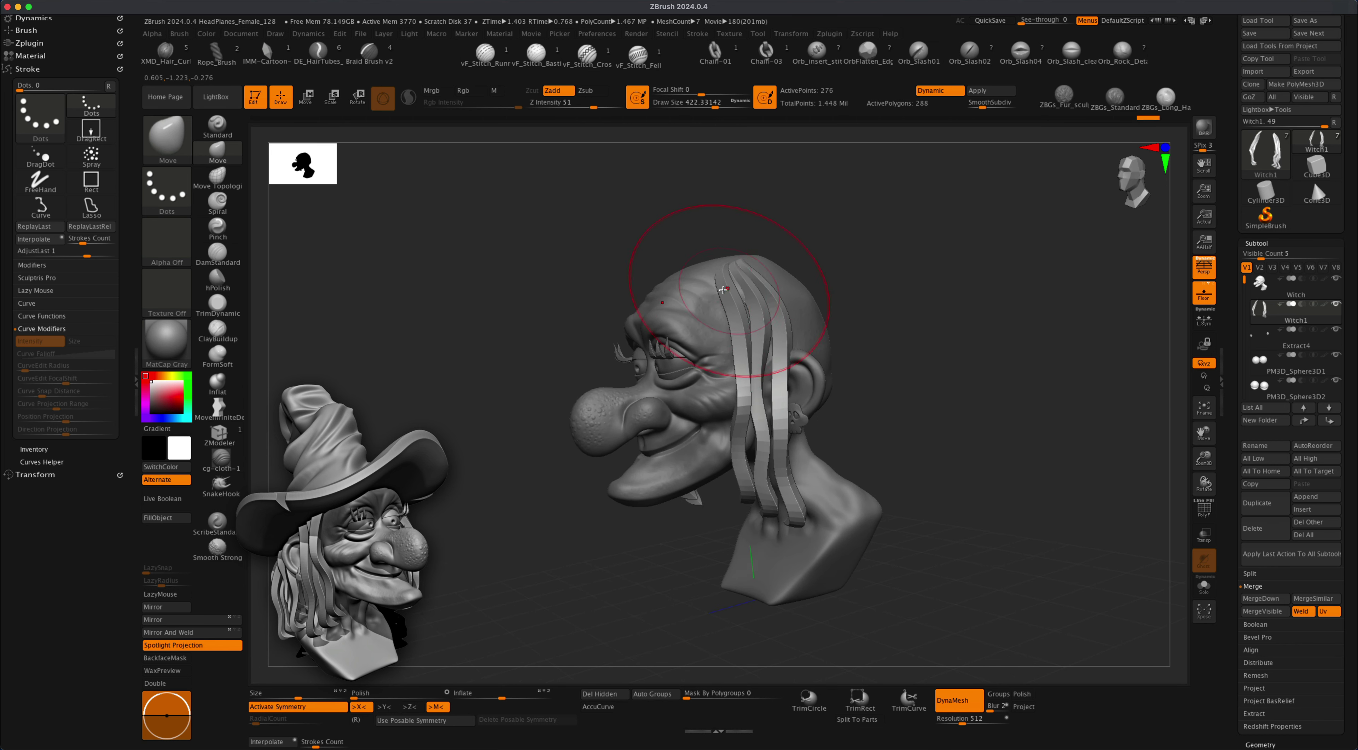
left_click_drag(845, 279, 889, 347)
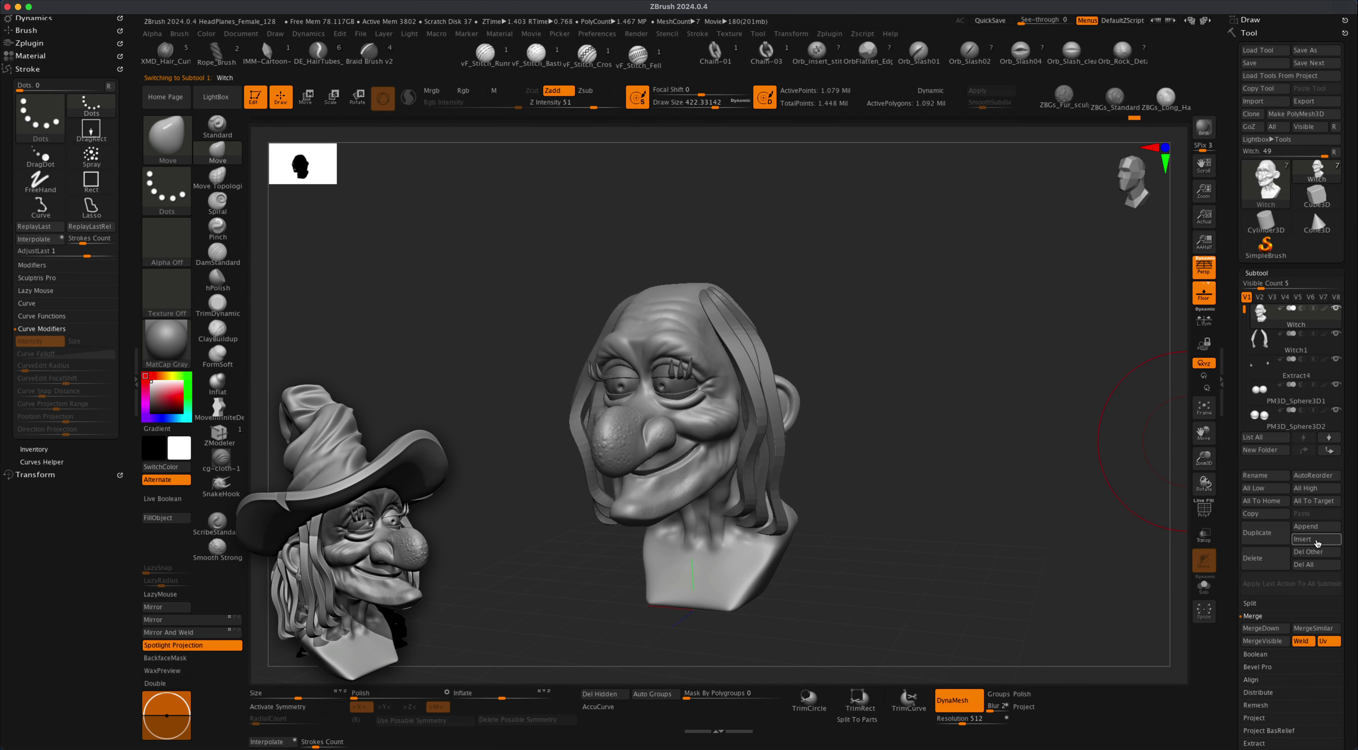
Insert a Cone3D mesh as a new subtool below the Witch head for the hat.
left_click(1313, 543)
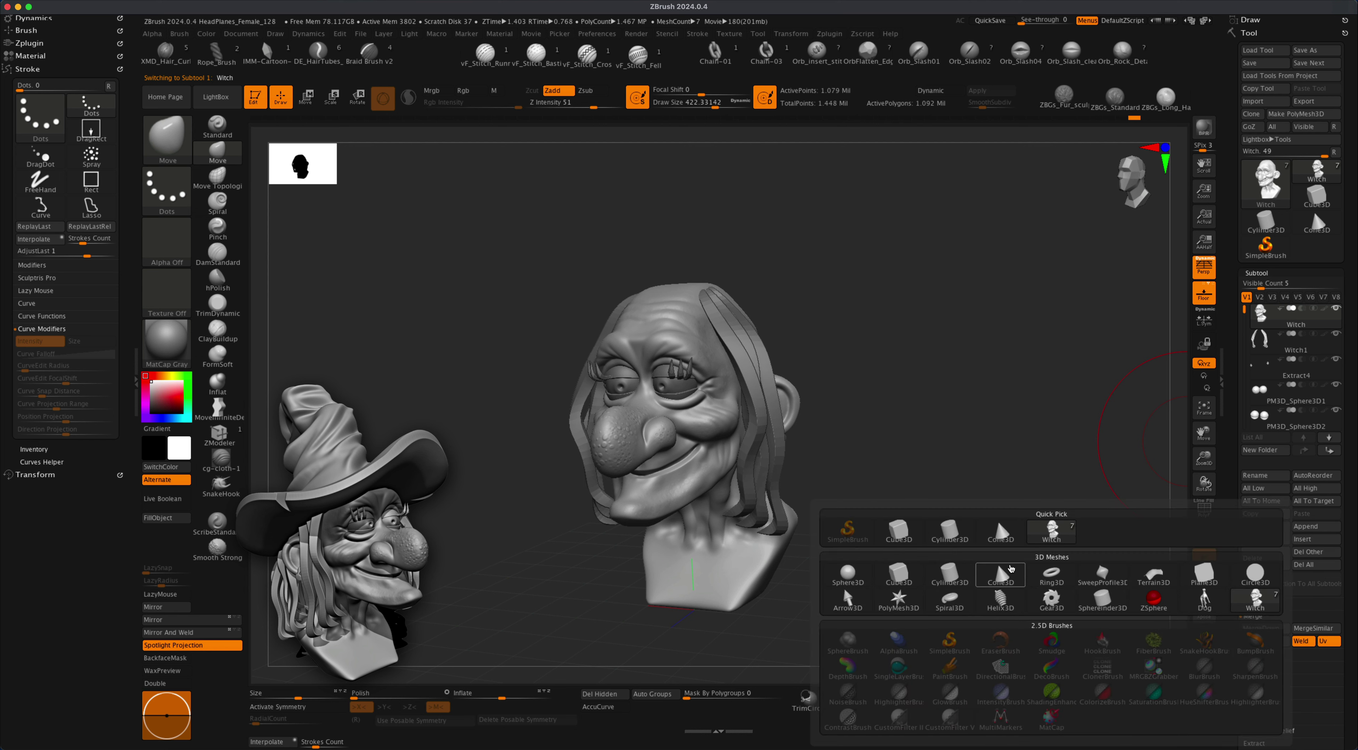
left_click(1000, 573)
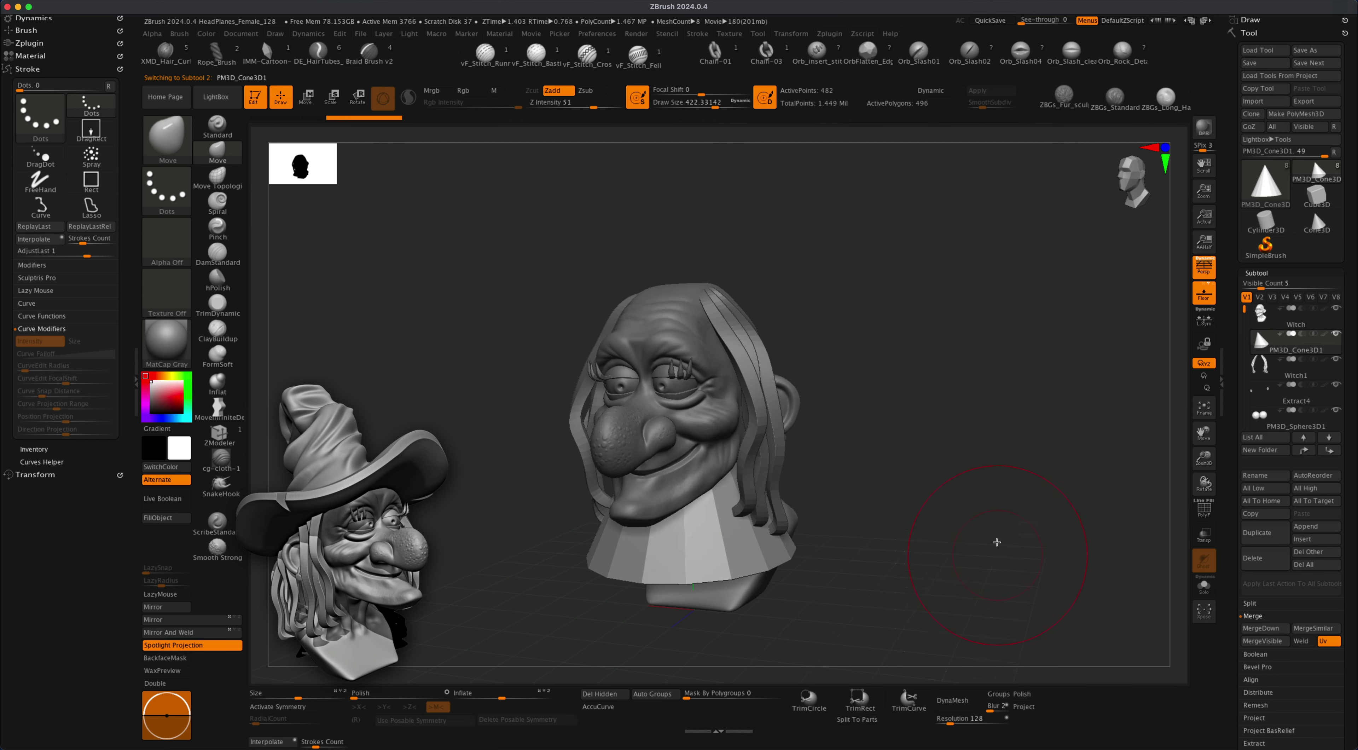
left_click_drag(890, 380, 922, 394, "alt")
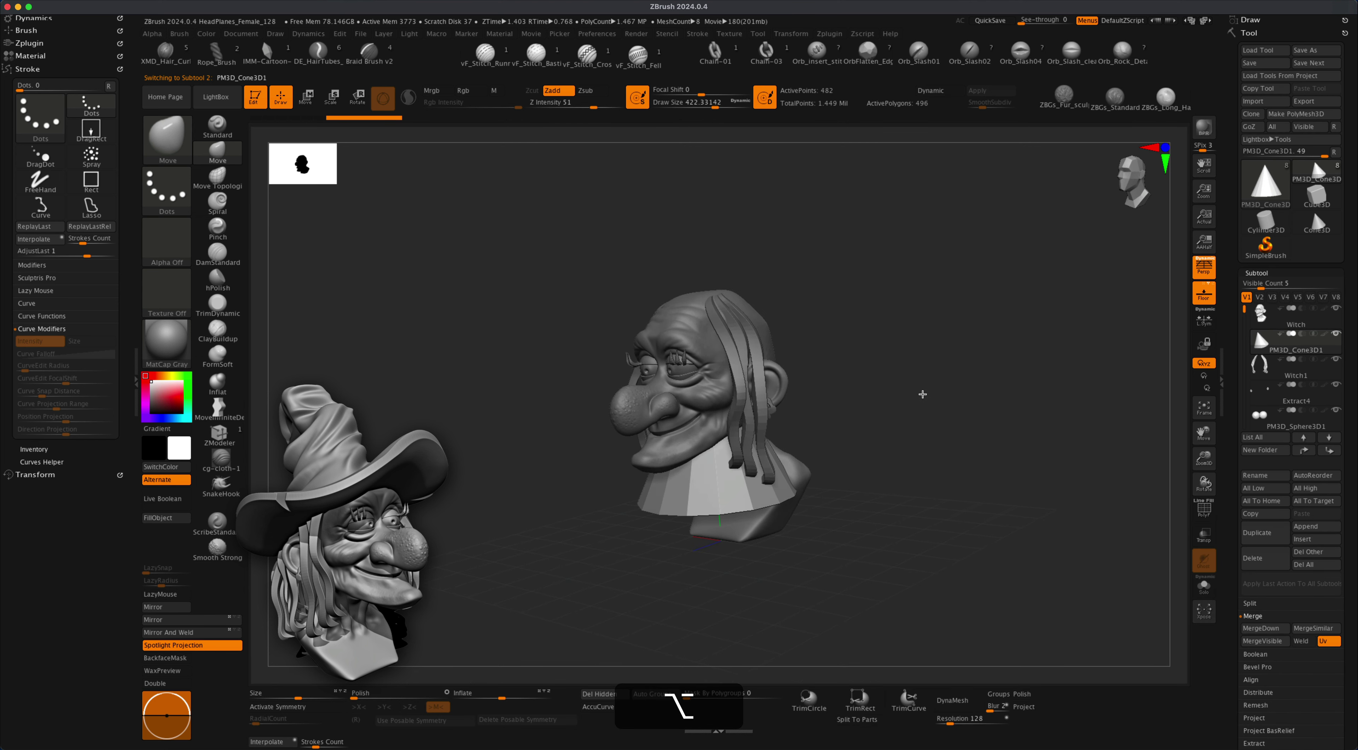
Turn off perspective in the side view, raise the cone onto the top of the head, and tilt it slightly backward.
left_click(306, 97)
left_click_drag(839, 318, 850, 329, "shift")
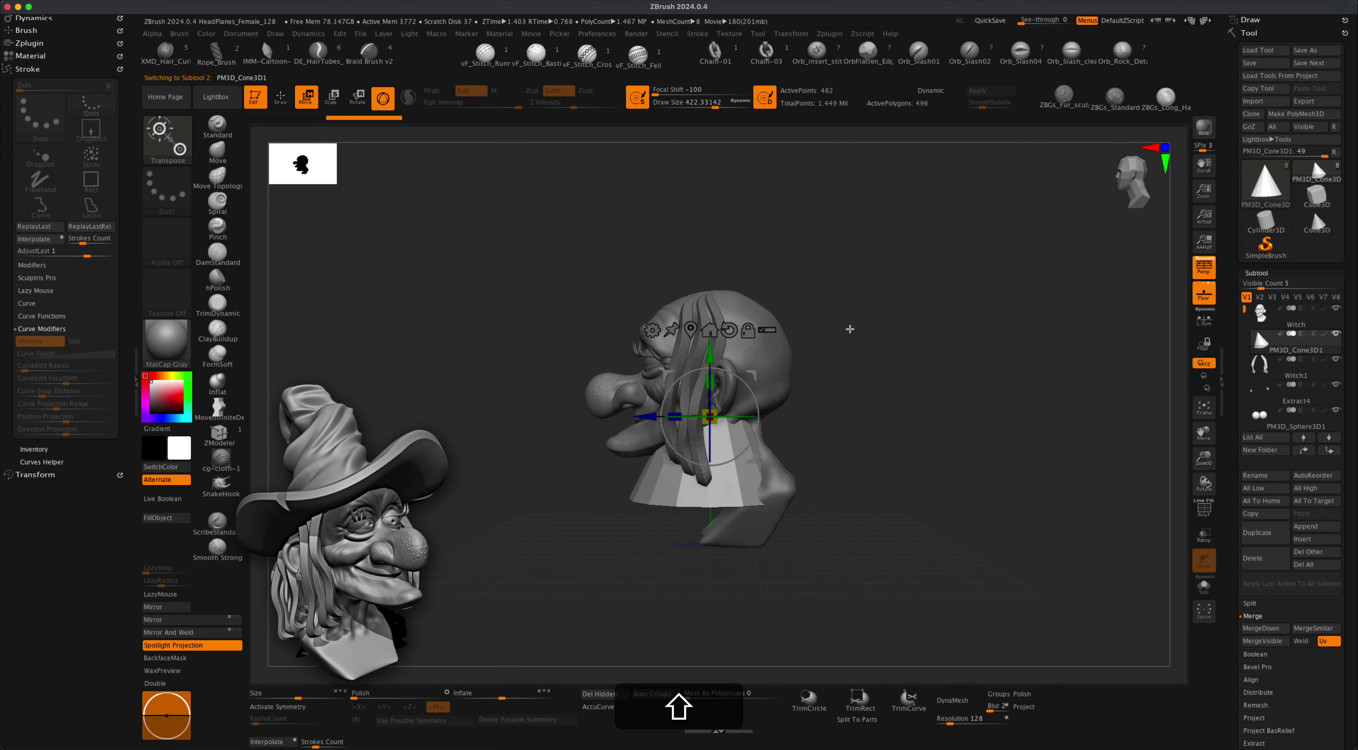
left_click(1201, 273)
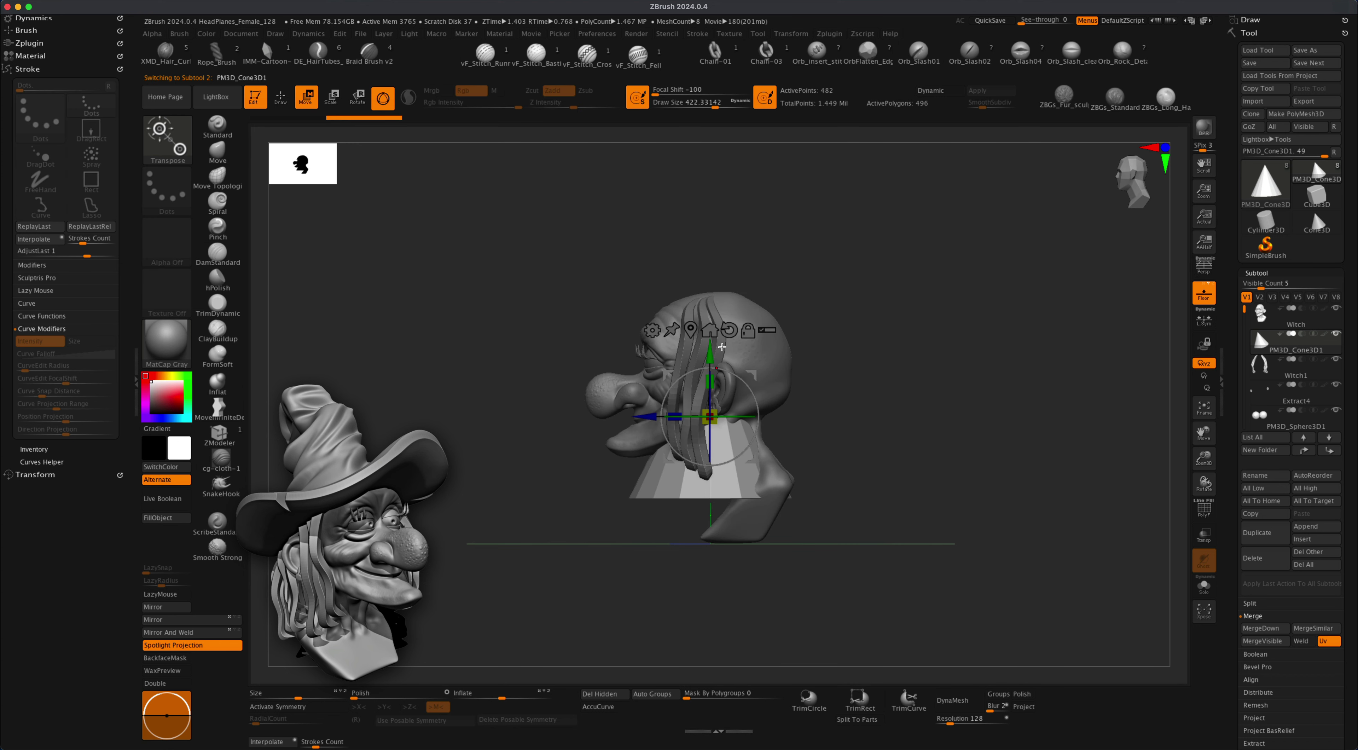
left_click_drag(722, 346, 721, 163)
left_click_drag(837, 230, 828, 285, "alt")
left_click_drag(734, 234, 755, 223)
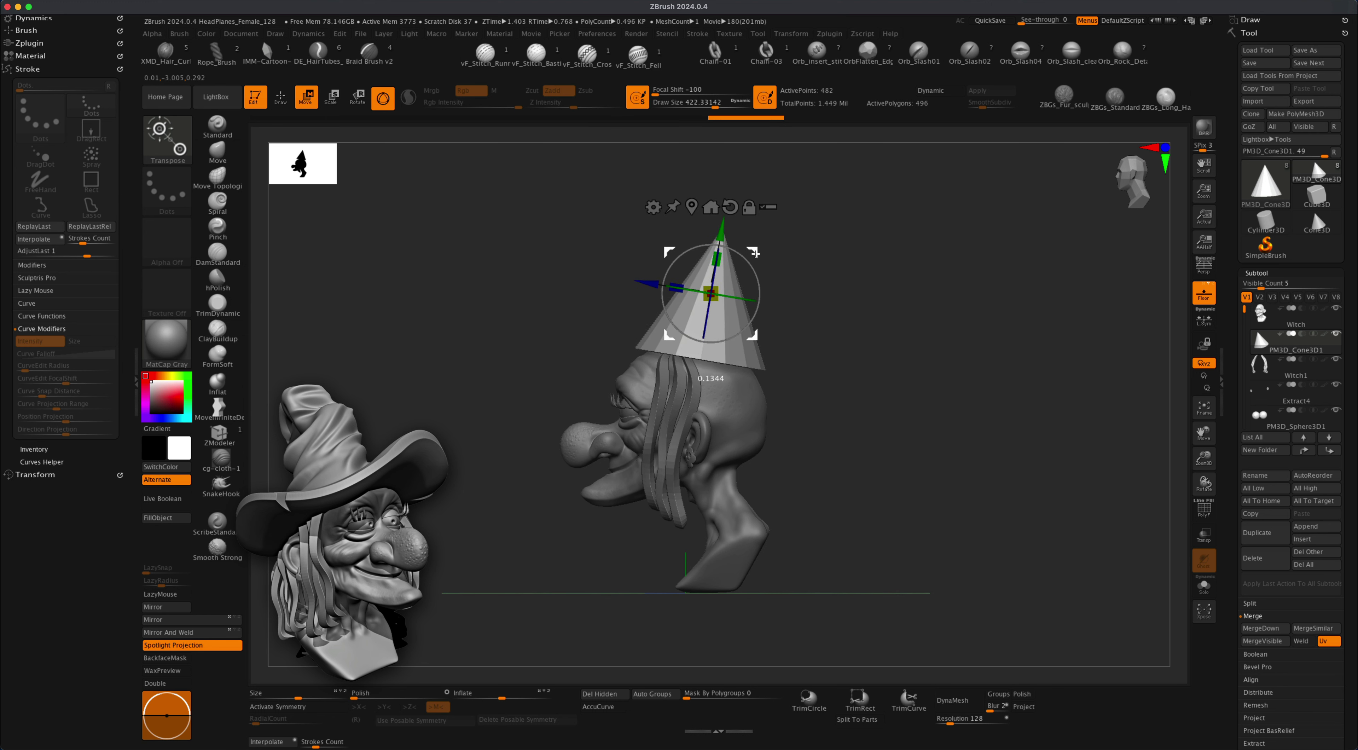
Turn on PolyFrame and extrude the polyloop around the cone's base outward with ZModeler to form a wide hat brim.
left_click_drag(836, 264, 863, 346)
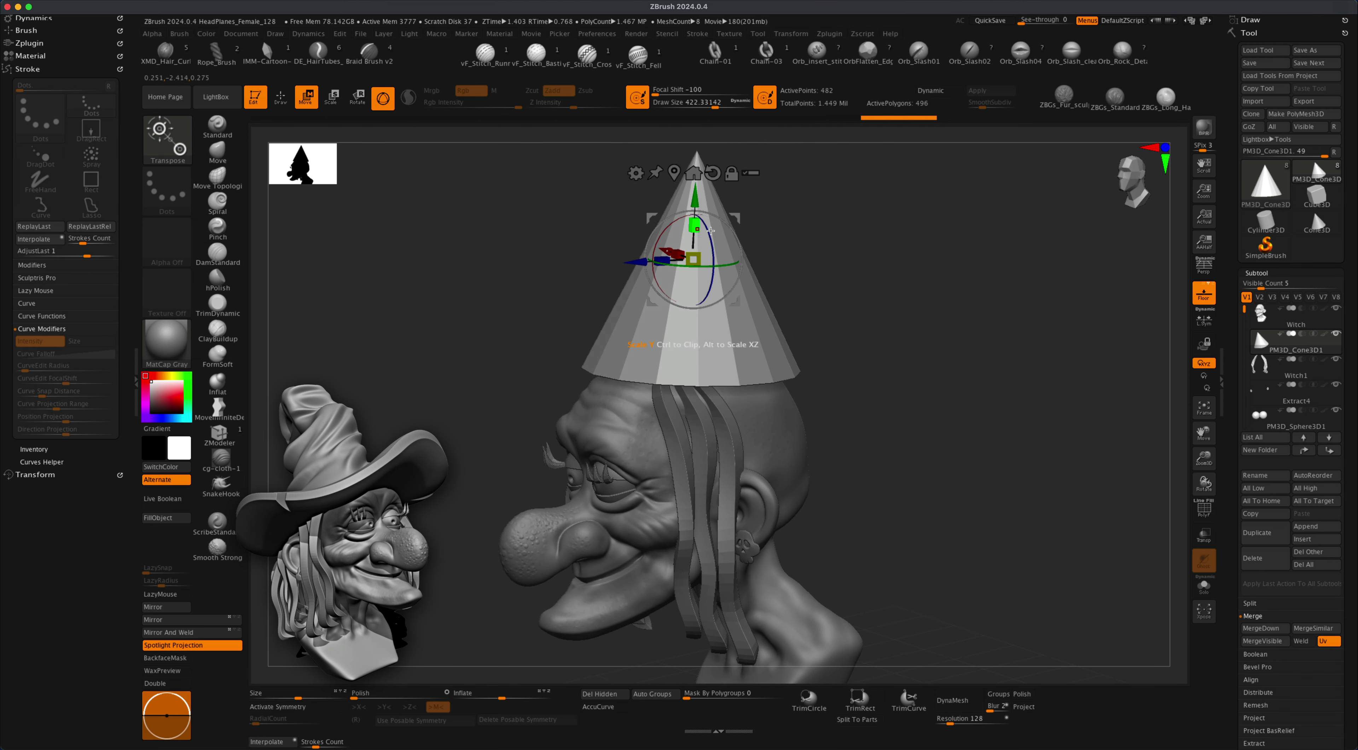
left_click(1206, 515)
left_click_drag(976, 455, 775, 449)
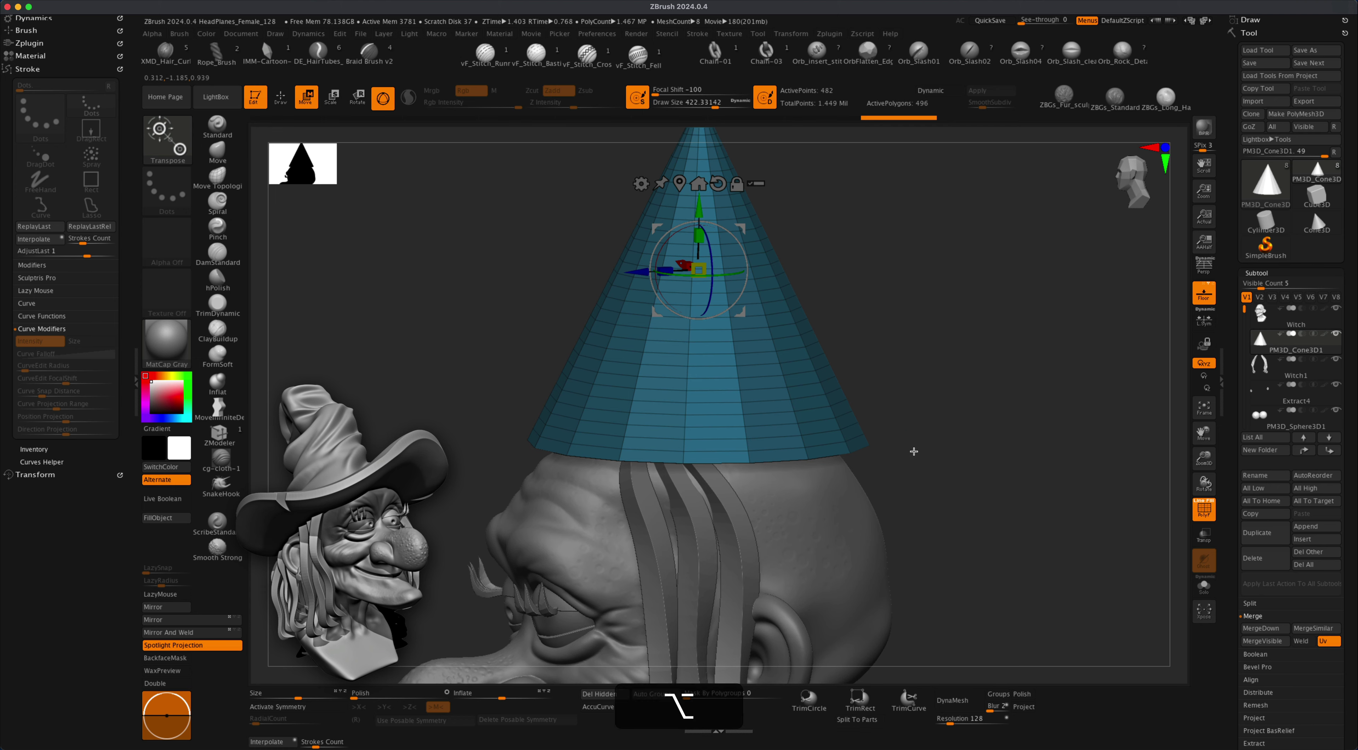
left_click_drag(914, 451, 836, 461)
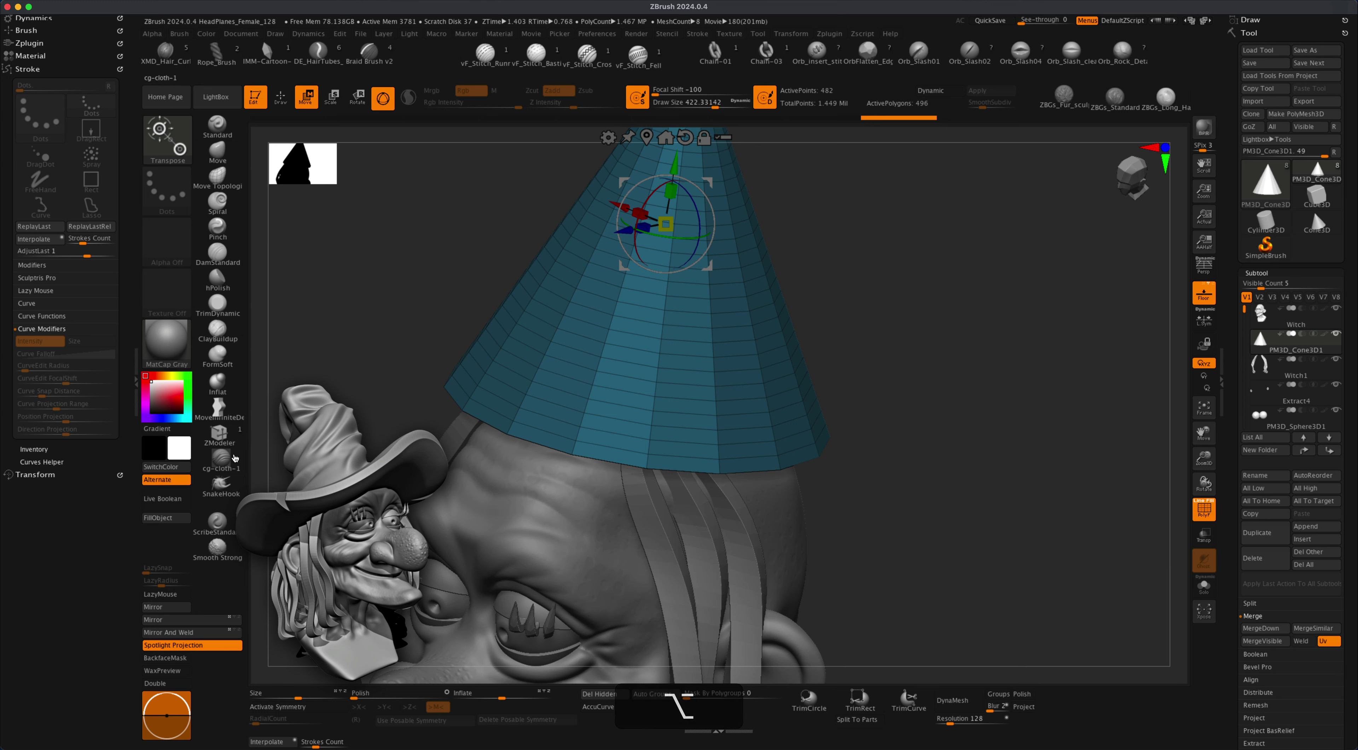
left_click(219, 433)
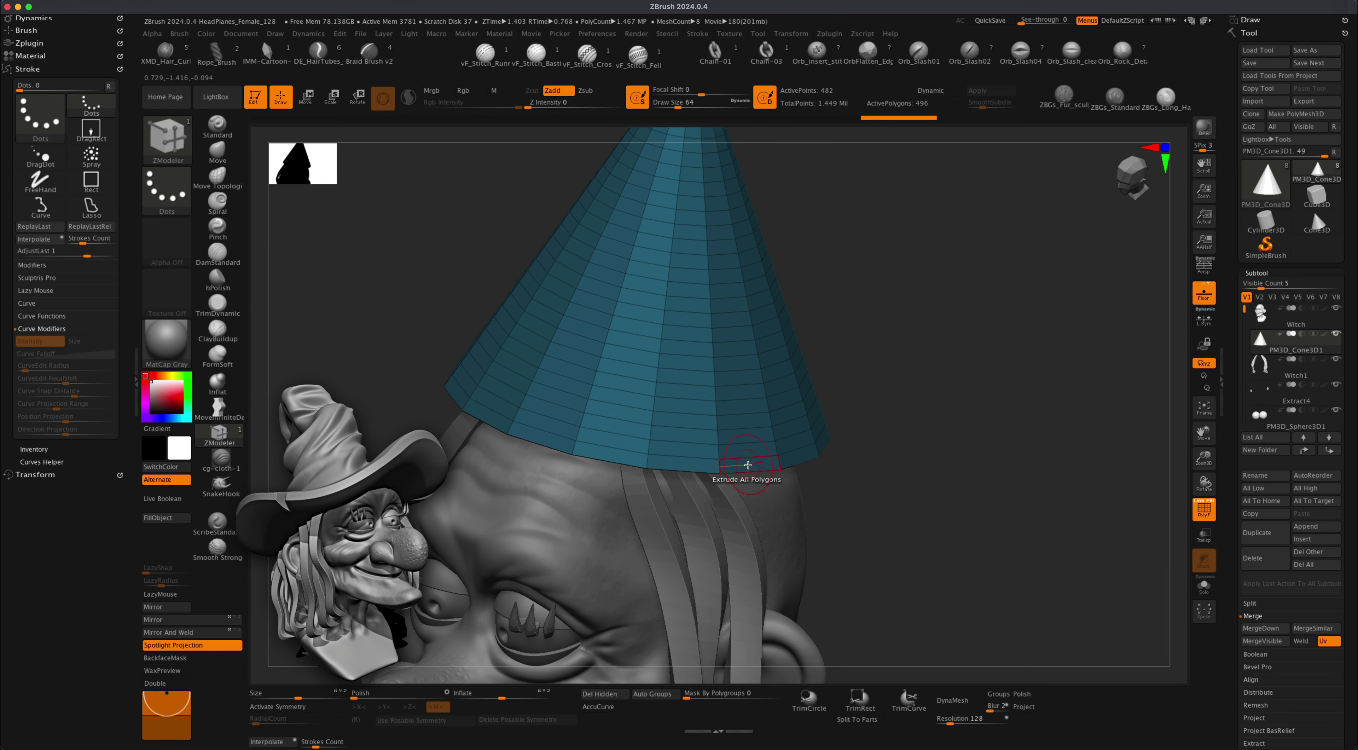
key("space")
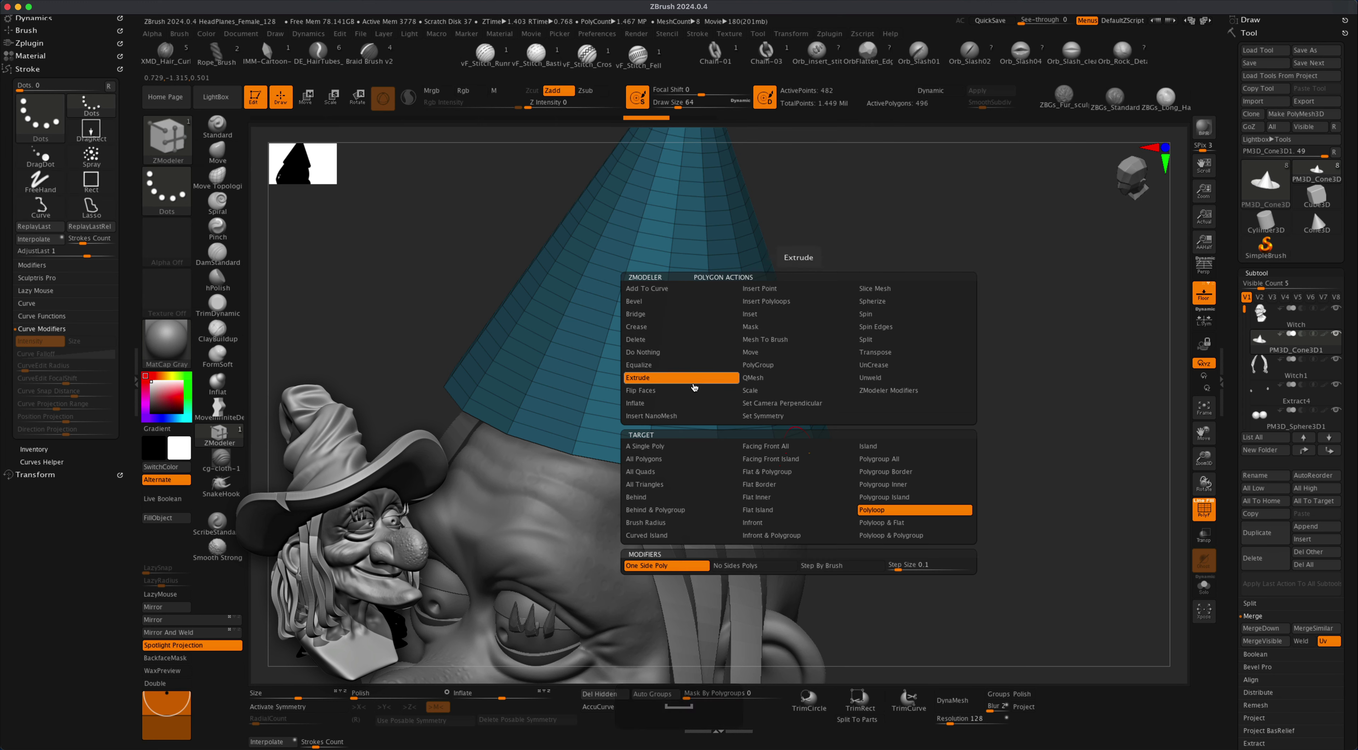
left_click(856, 509)
left_click_drag(807, 452, 970, 367)
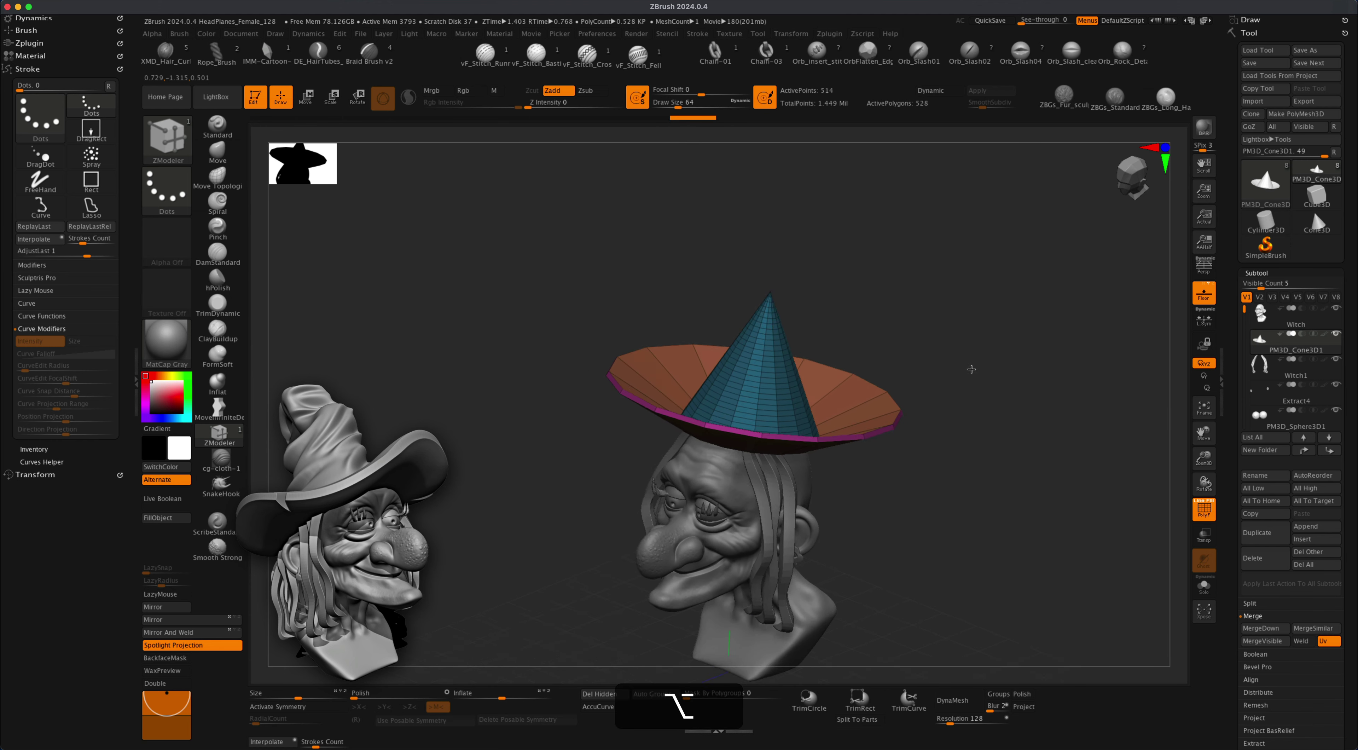
Bend the sides and back of the hat brim into a wavy shape with the Move brush at Draw Size about 422.
left_click_drag(985, 479, 863, 364, "alt")
left_click(217, 152)
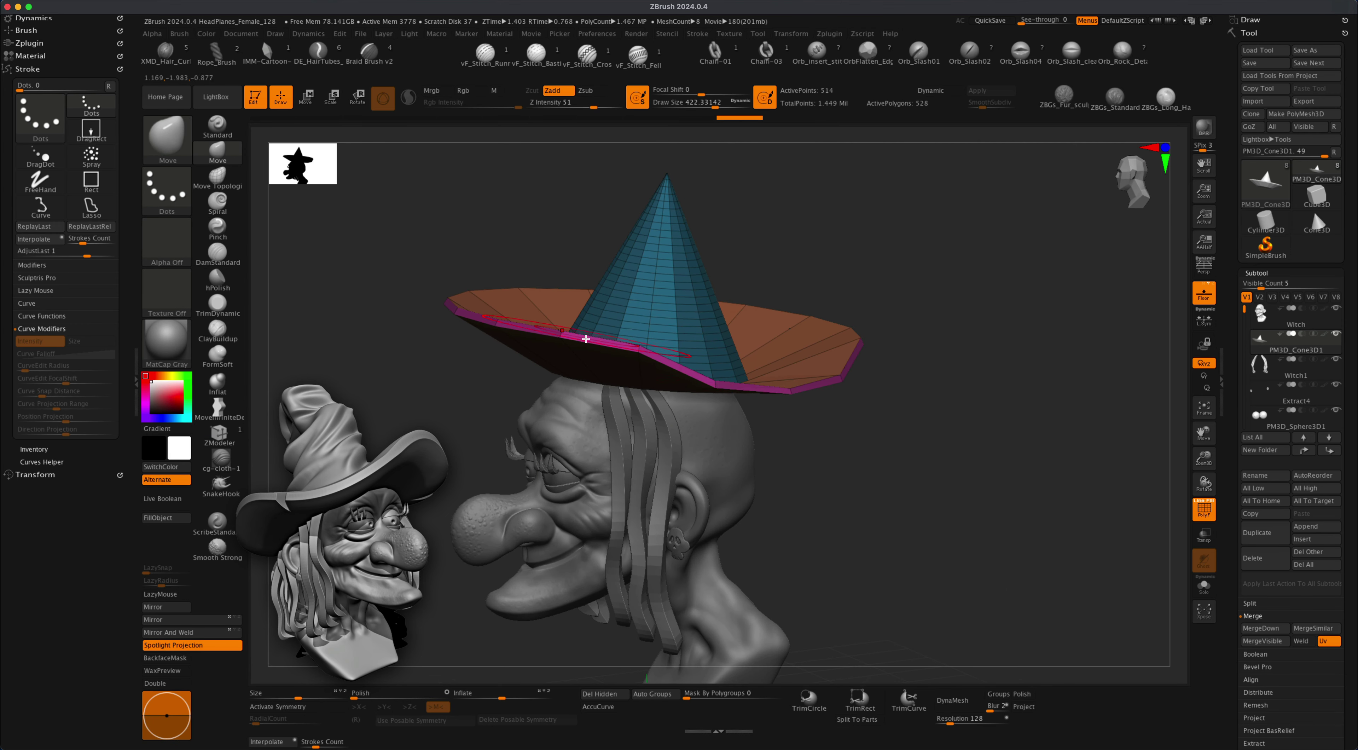
left_click_drag(585, 338, 461, 397)
mouse_move(612, 385)
left_mouse_down()
mouse_move(852, 419)
mouse_move(771, 366)
mouse_move(760, 385)
left_mouse_up()
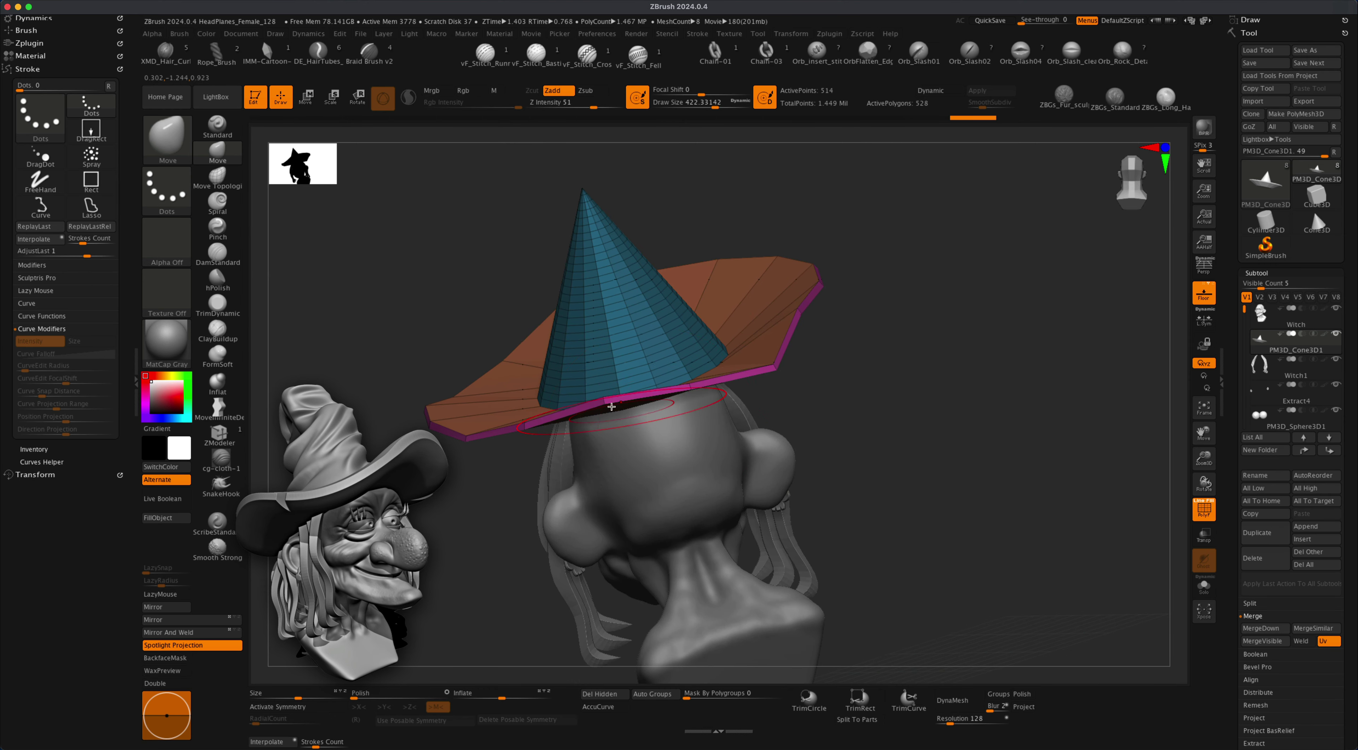
mouse_move(609, 408)
left_mouse_down()
mouse_move(606, 438)
mouse_move(519, 483)
mouse_move(482, 480)
left_mouse_up()
left_click_drag(798, 301, 806, 346)
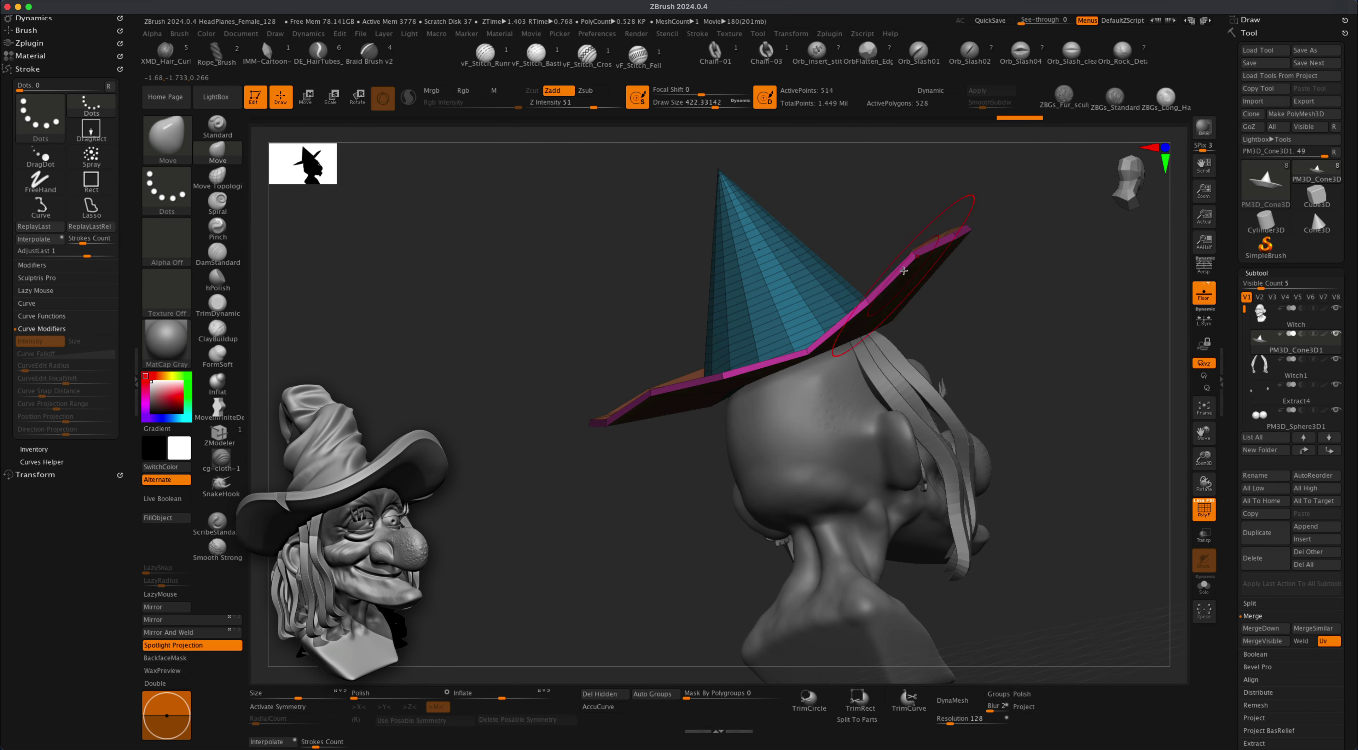
left_click_drag(904, 271, 1006, 280)
left_click_drag(1035, 218, 1042, 236)
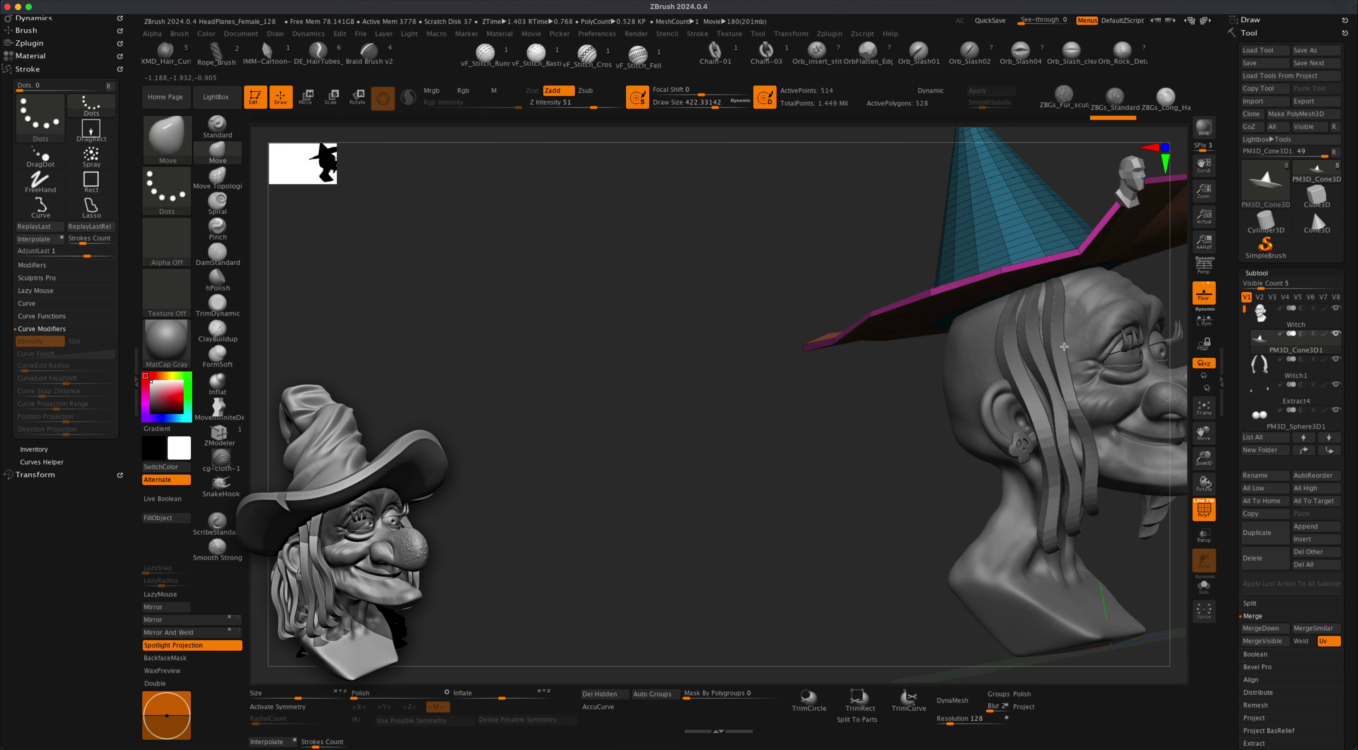
Refine the brim's curve above the face and along its underside with the Move brush.
left_click_drag(876, 420, 611, 470, "alt")
left_click_drag(953, 258, 966, 328)
left_click_drag(894, 293, 906, 315)
left_click_drag(1047, 306, 1015, 307, "shift")
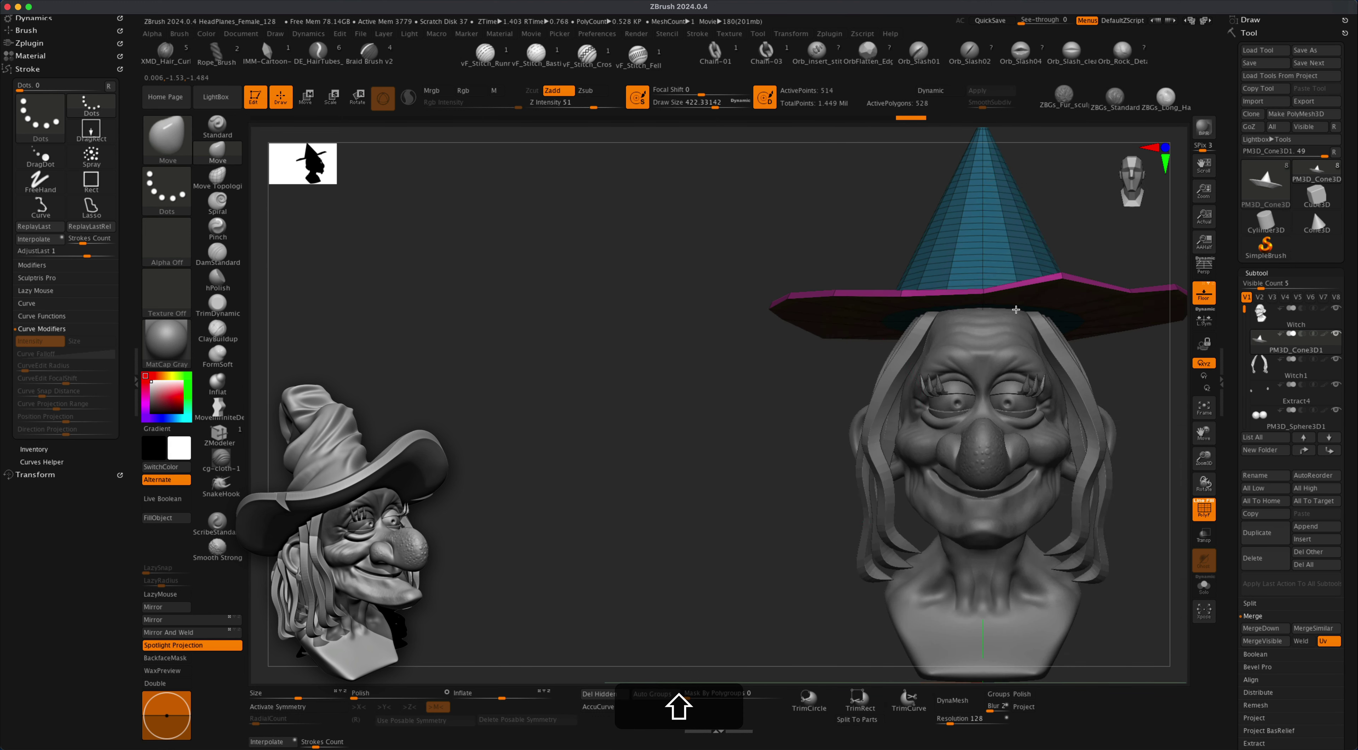
left_click_drag(671, 448, 448, 480, "alt")
left_click_drag(991, 417, 945, 295, "alt")
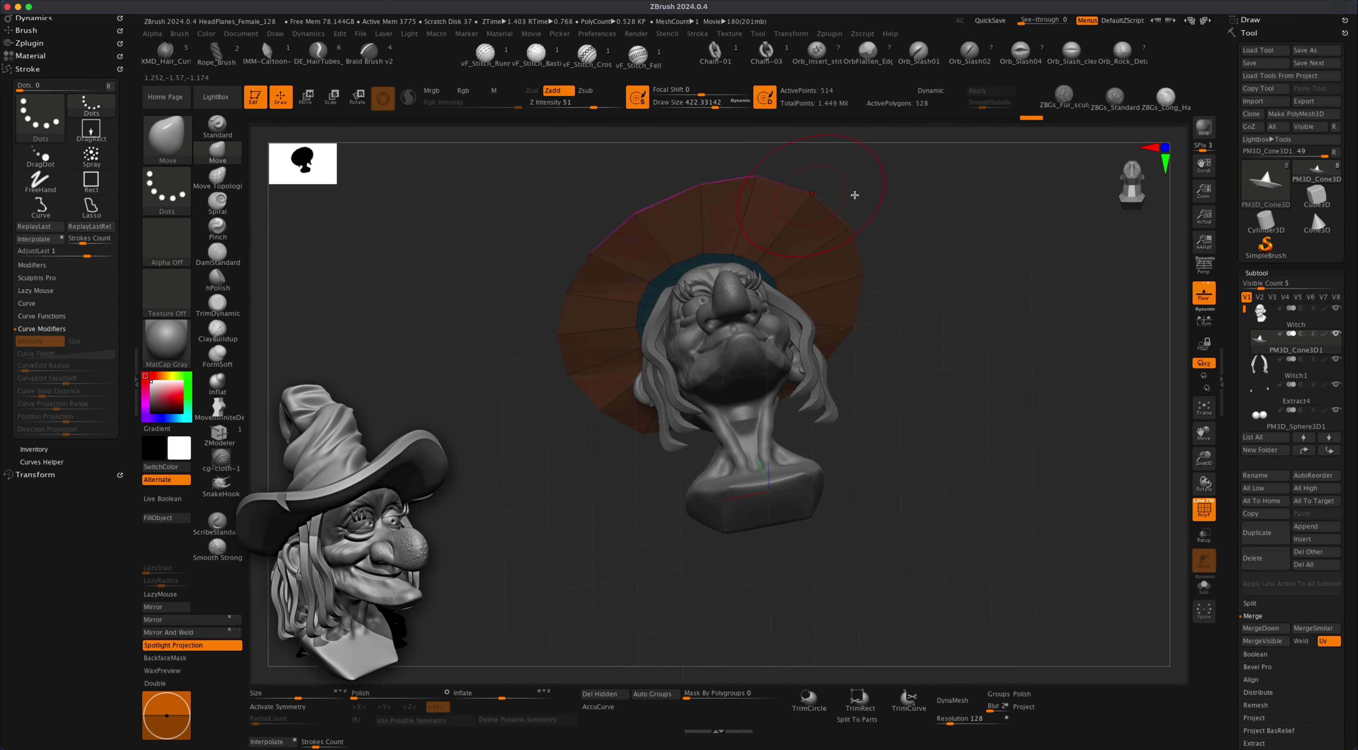
left_click_drag(854, 194, 939, 381)
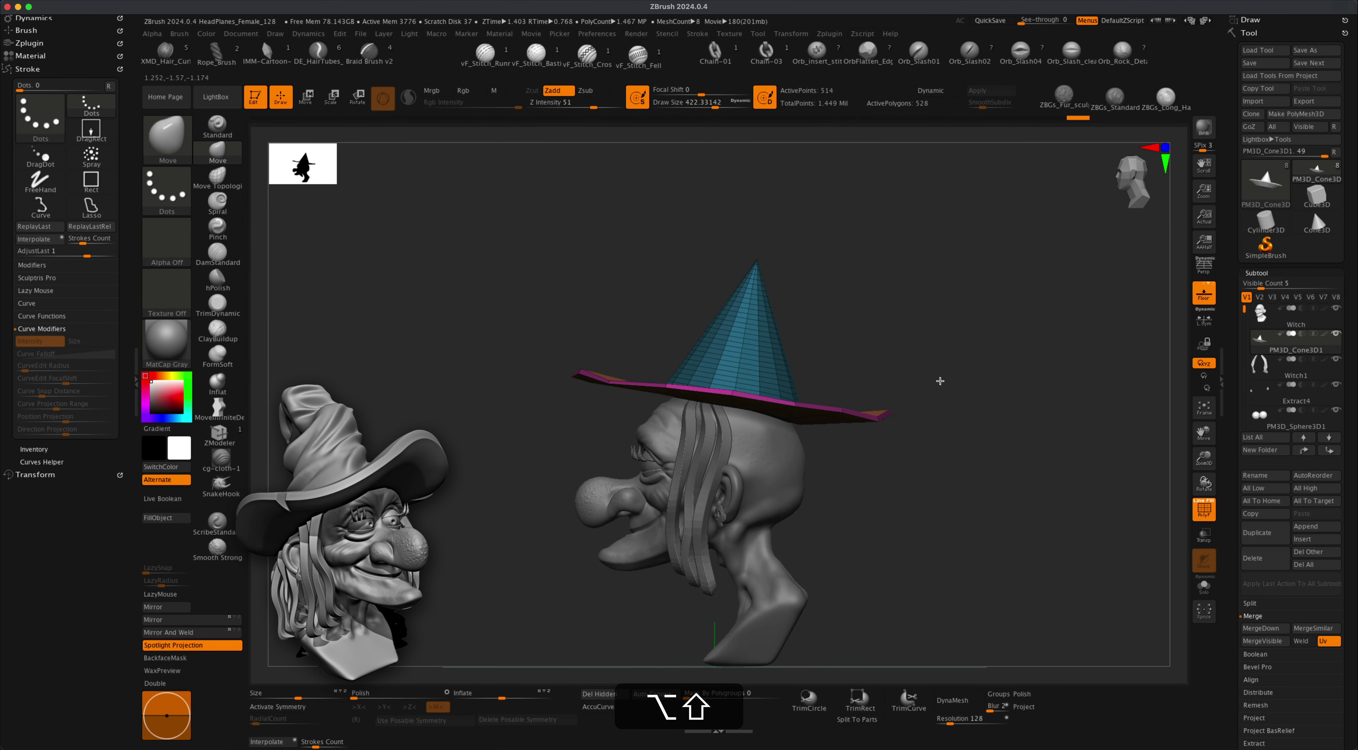
Stretch the hat's cone taller and bend it backward and sideways with the Move brush at Draw Size about 525.
left_click_drag(915, 297, 898, 376, "alt")
left_click_drag(860, 308, 845, 336, "alt")
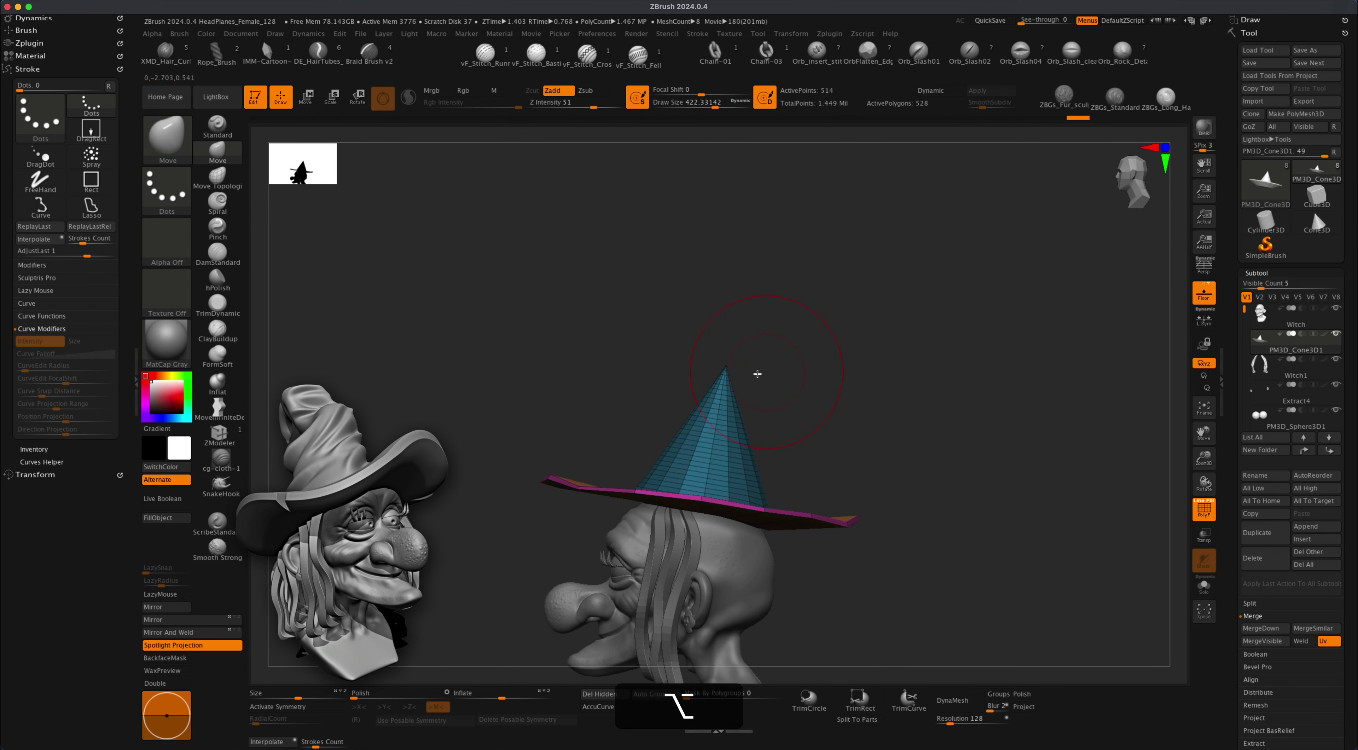
key("s")
left_click_drag(752, 337, 758, 338)
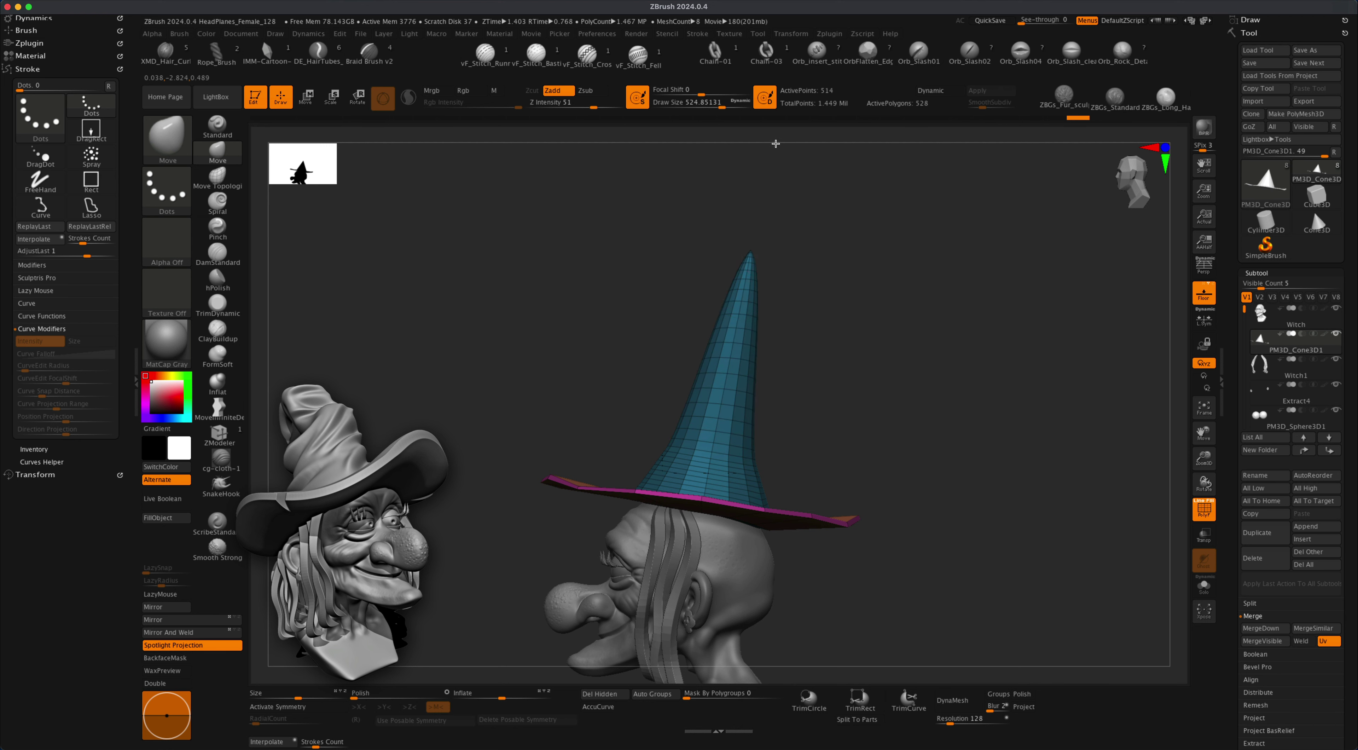
key("super+z")
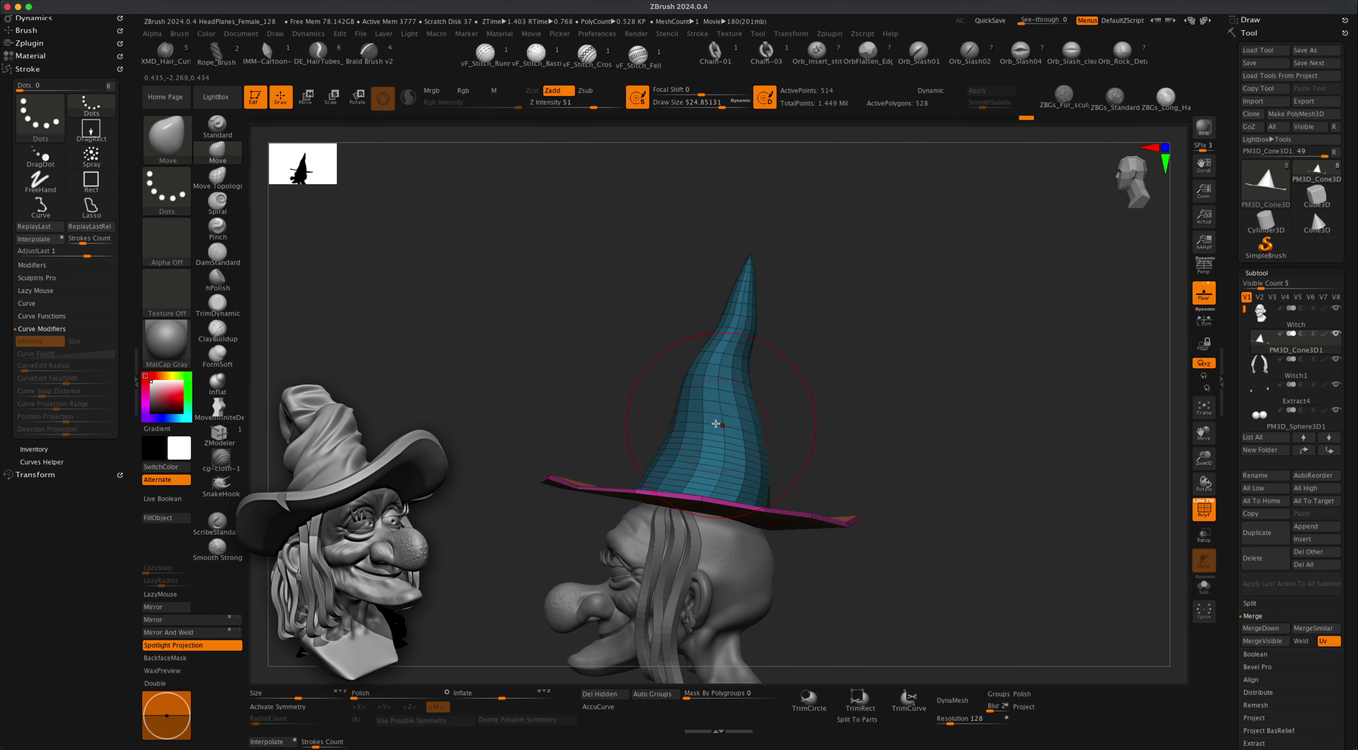
left_click_drag(785, 380, 693, 434, "shift")
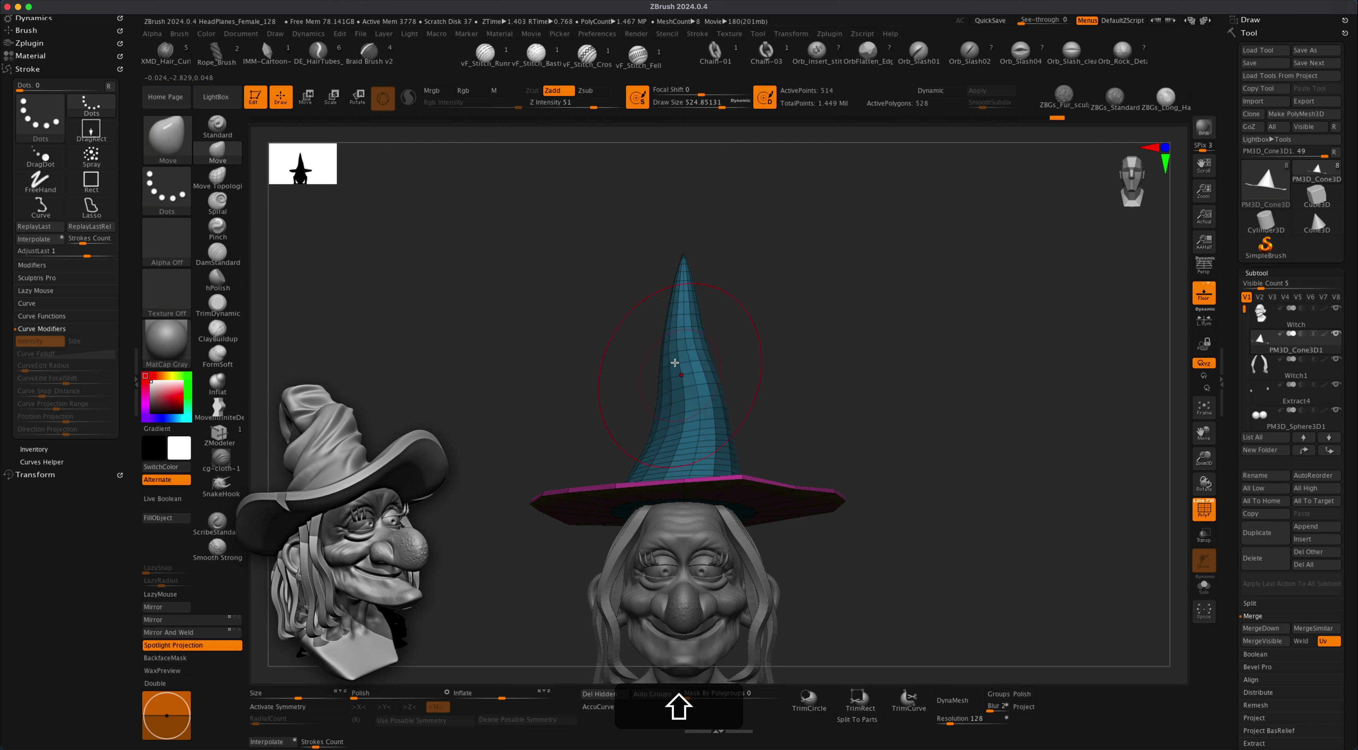
left_click_drag(675, 362, 672, 344)
left_click_drag(754, 321, 774, 343)
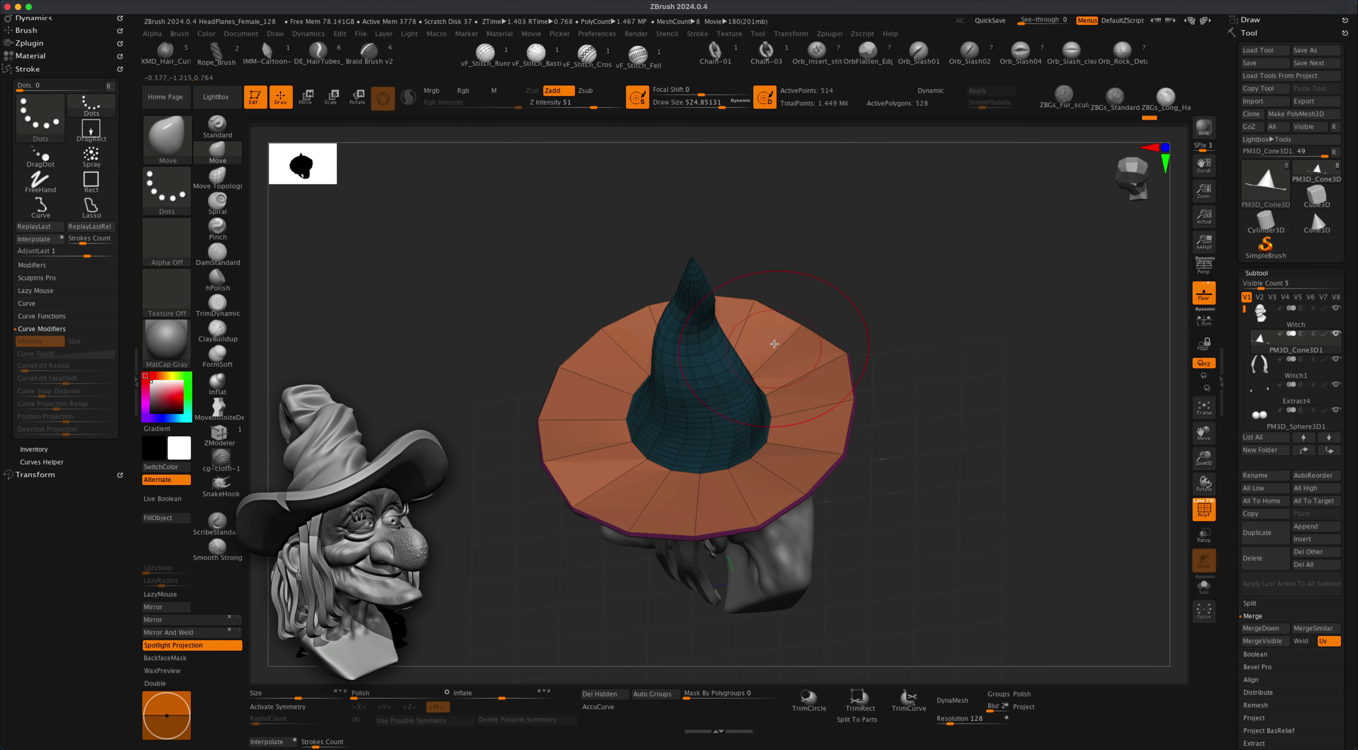
Adjust the brim's outline around the crown with the Move brush at Draw Size about 468.
key("s")
left_click_drag(876, 283, 869, 283)
left_click_drag(798, 339, 809, 334)
mouse_move(889, 266)
left_mouse_down()
mouse_move(941, 288)
mouse_move(945, 276)
mouse_move(939, 291)
mouse_move(971, 260)
mouse_move(958, 282)
mouse_move(949, 258)
mouse_move(901, 349)
mouse_move(912, 348)
mouse_move(733, 328)
left_mouse_up()
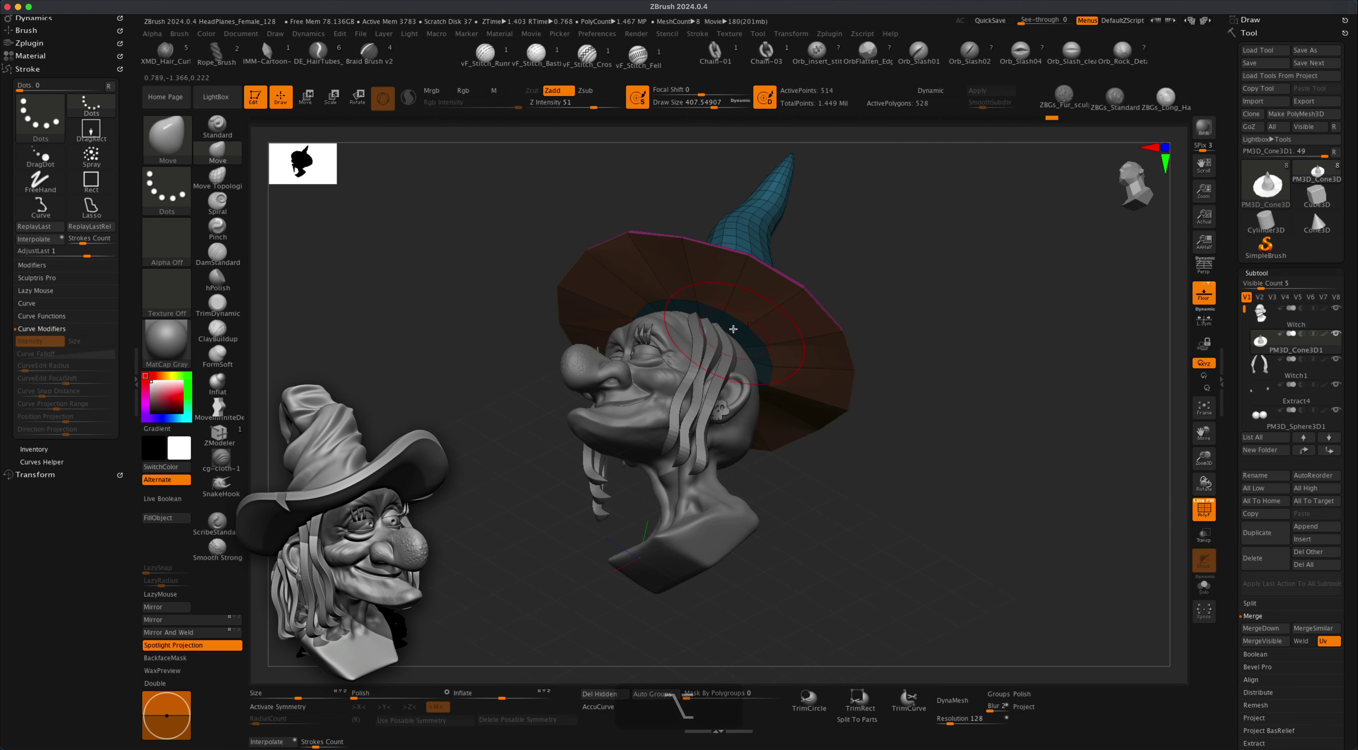
Divide the hat mesh once and display its wireframe with PolyFrame.
mouse_move(877, 326)
left_mouse_down("alt")
mouse_move(918, 327)
mouse_move(918, 360)
mouse_move(867, 368)
mouse_move(918, 382)
mouse_move(909, 361)
mouse_move(922, 373)
mouse_move(902, 359)
mouse_move(906, 379)
mouse_move(794, 350)
mouse_move(907, 347)
left_mouse_up("alt")
key("super+d")
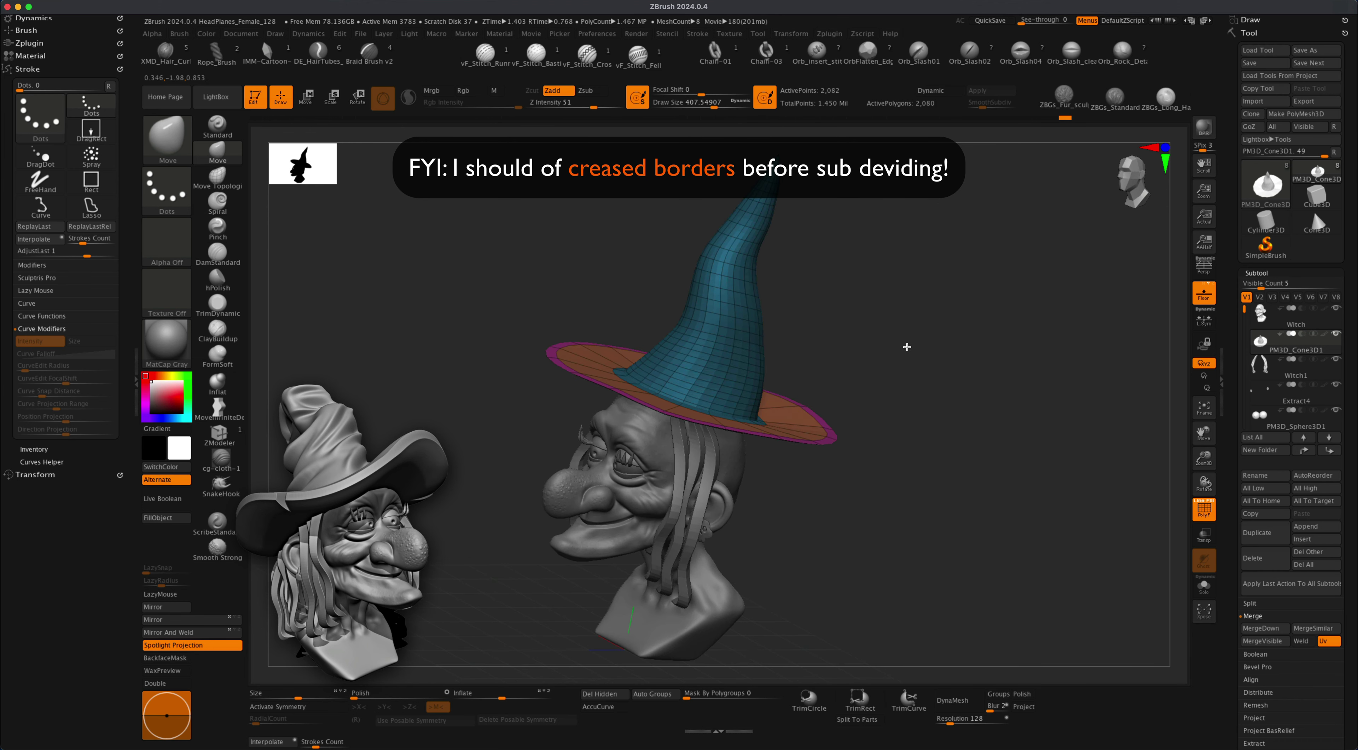
mouse_move(949, 433)
left_mouse_down("alt")
mouse_move(976, 433)
mouse_move(995, 368)
mouse_move(958, 421)
mouse_move(1181, 523)
left_mouse_up("alt")
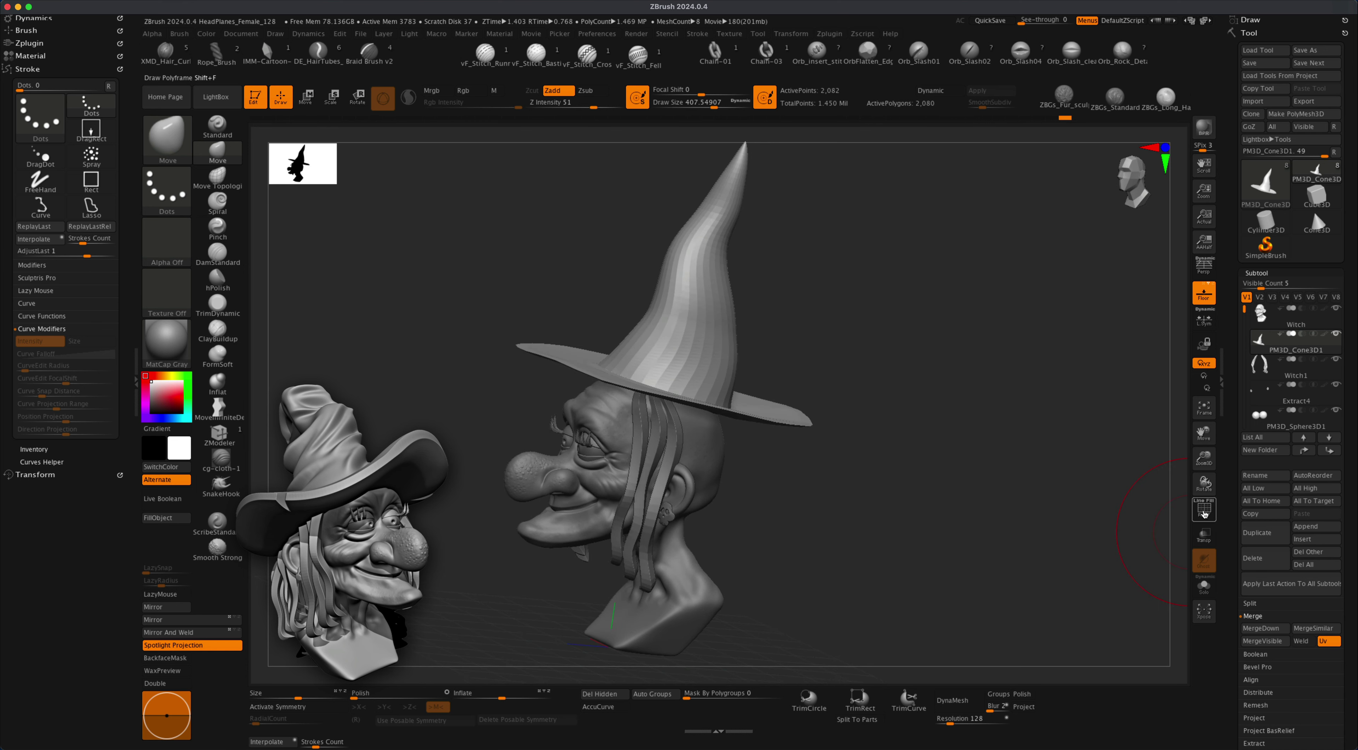
left_click(1204, 509)
Delete the hat's lower subdivision level and add an edge loop around the brim's outer rim with ZModeler.
mouse_move(967, 476)
left_mouse_down()
mouse_move(958, 506)
mouse_move(954, 480)
left_mouse_up()
left_click_drag(1078, 480, 977, 436, "alt")
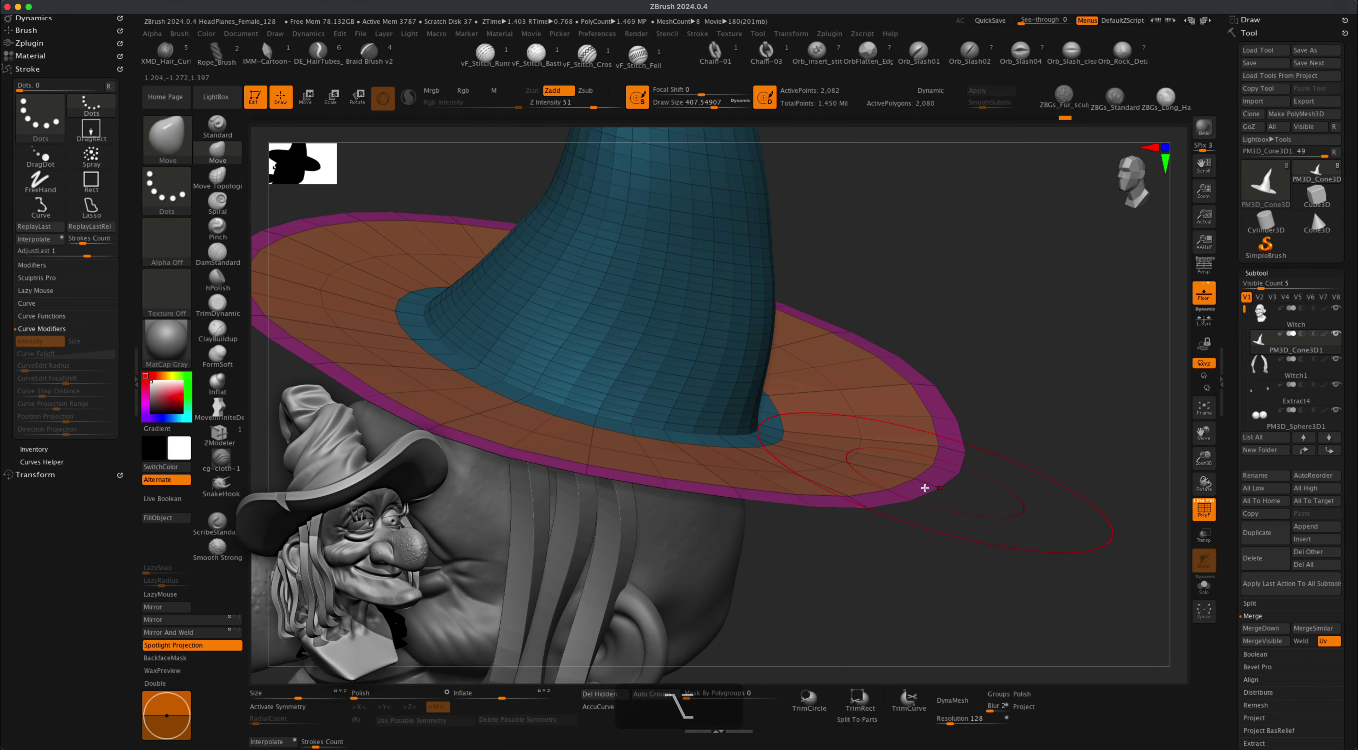
left_click(225, 437)
key("space")
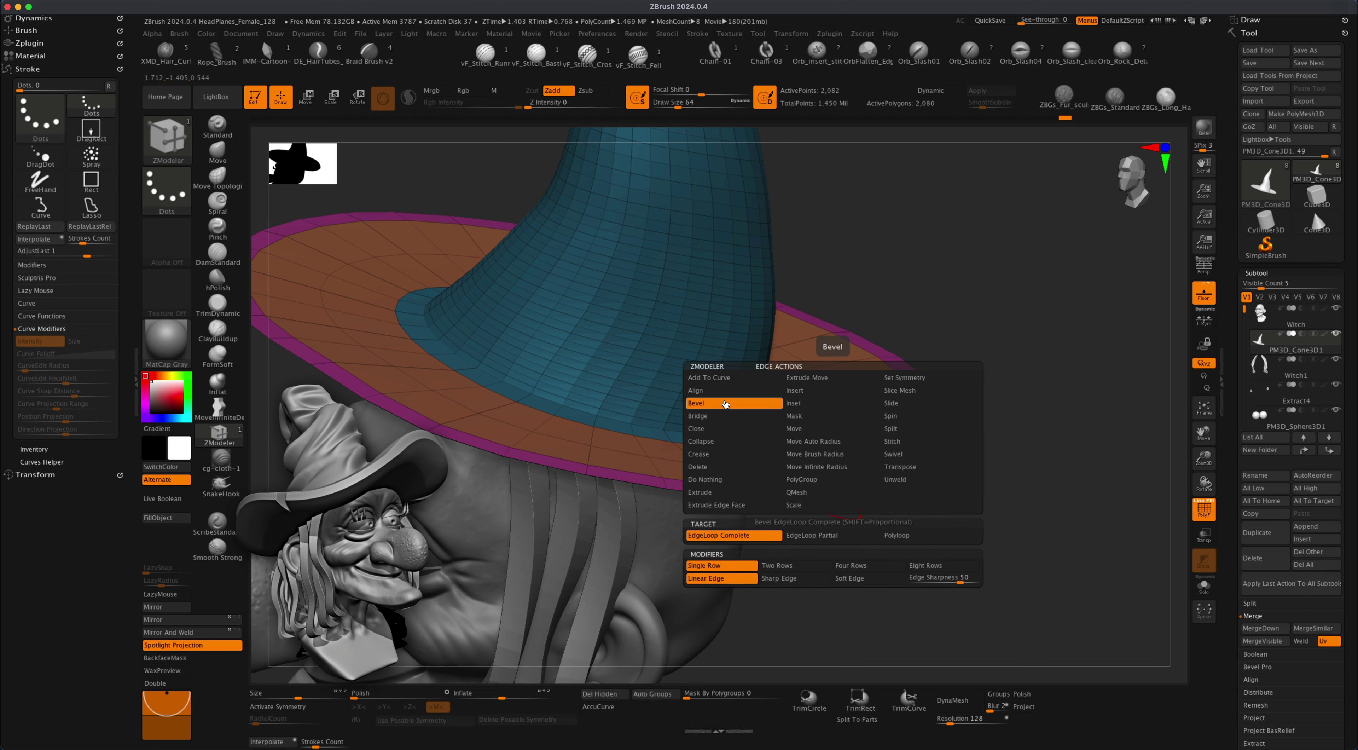
left_click(699, 492)
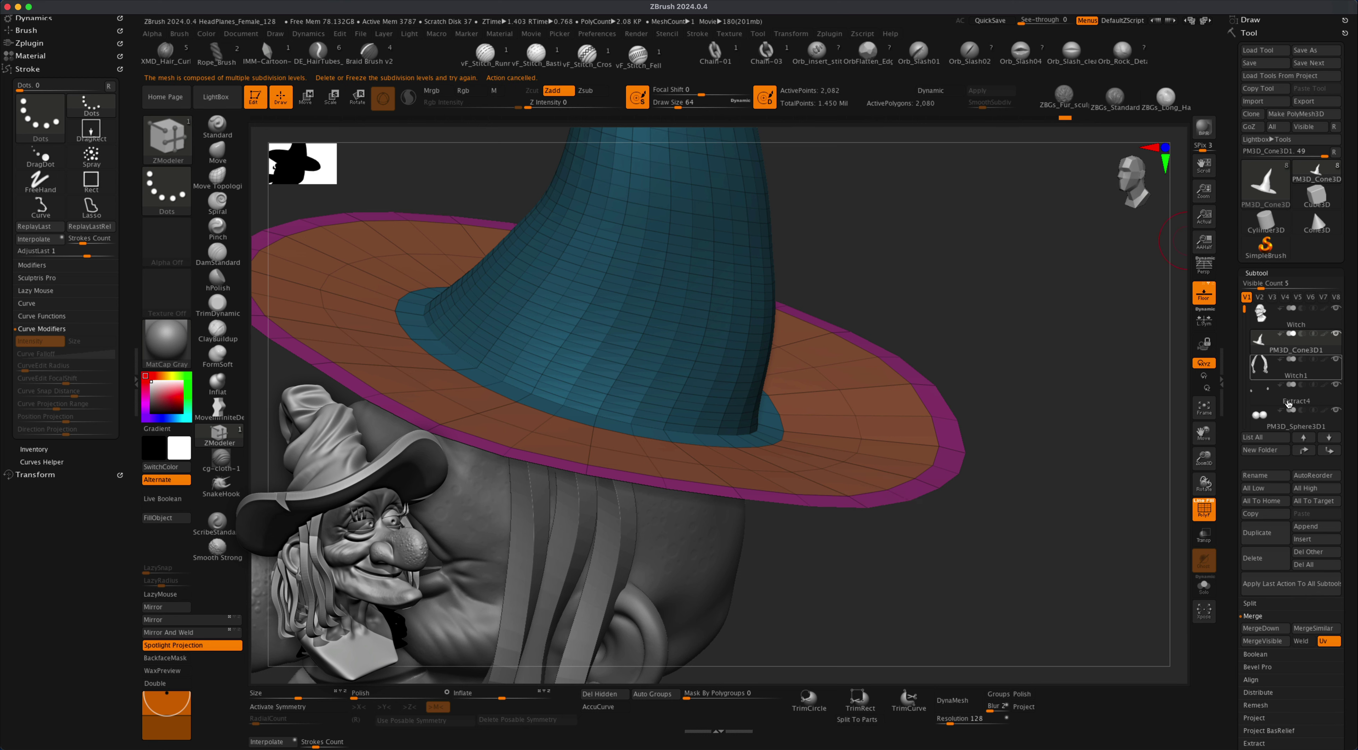
left_click_drag(1347, 597, 1352, 519)
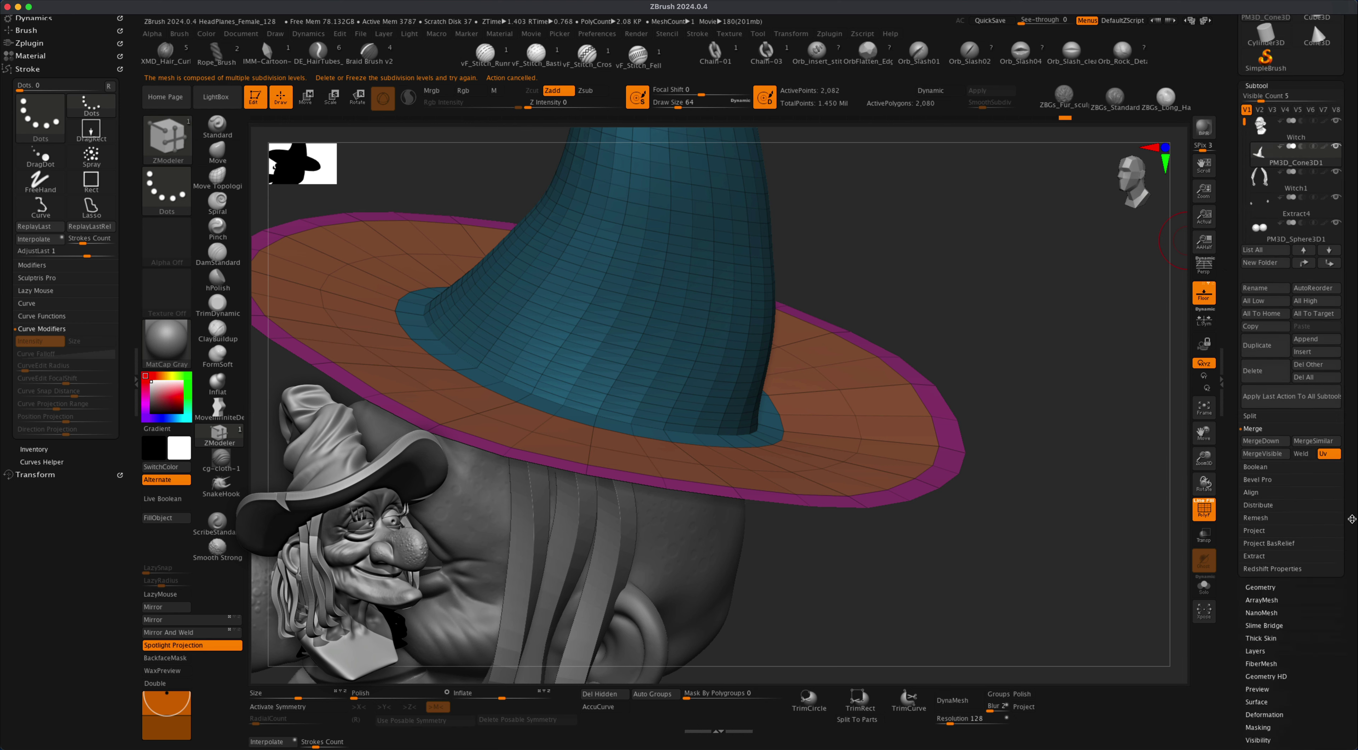
left_click(1262, 587)
left_click(1266, 135)
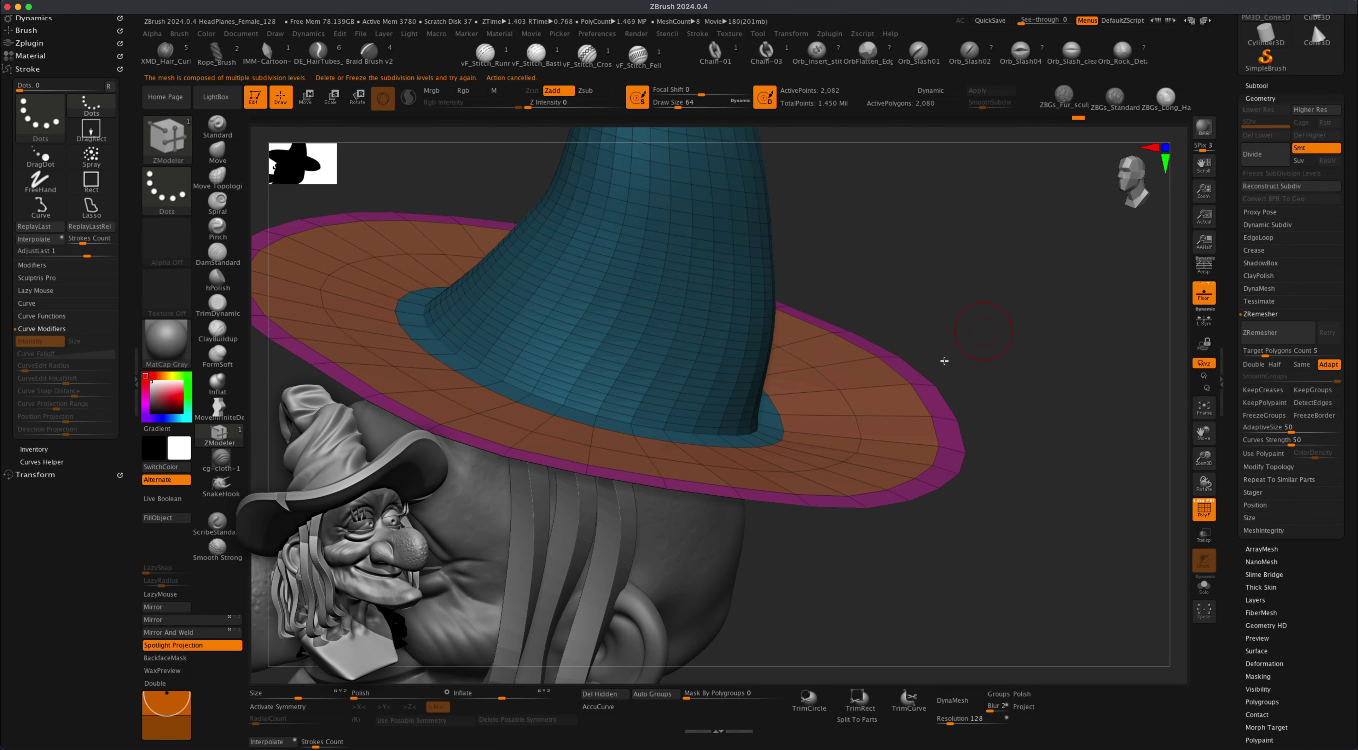
left_click(909, 500)
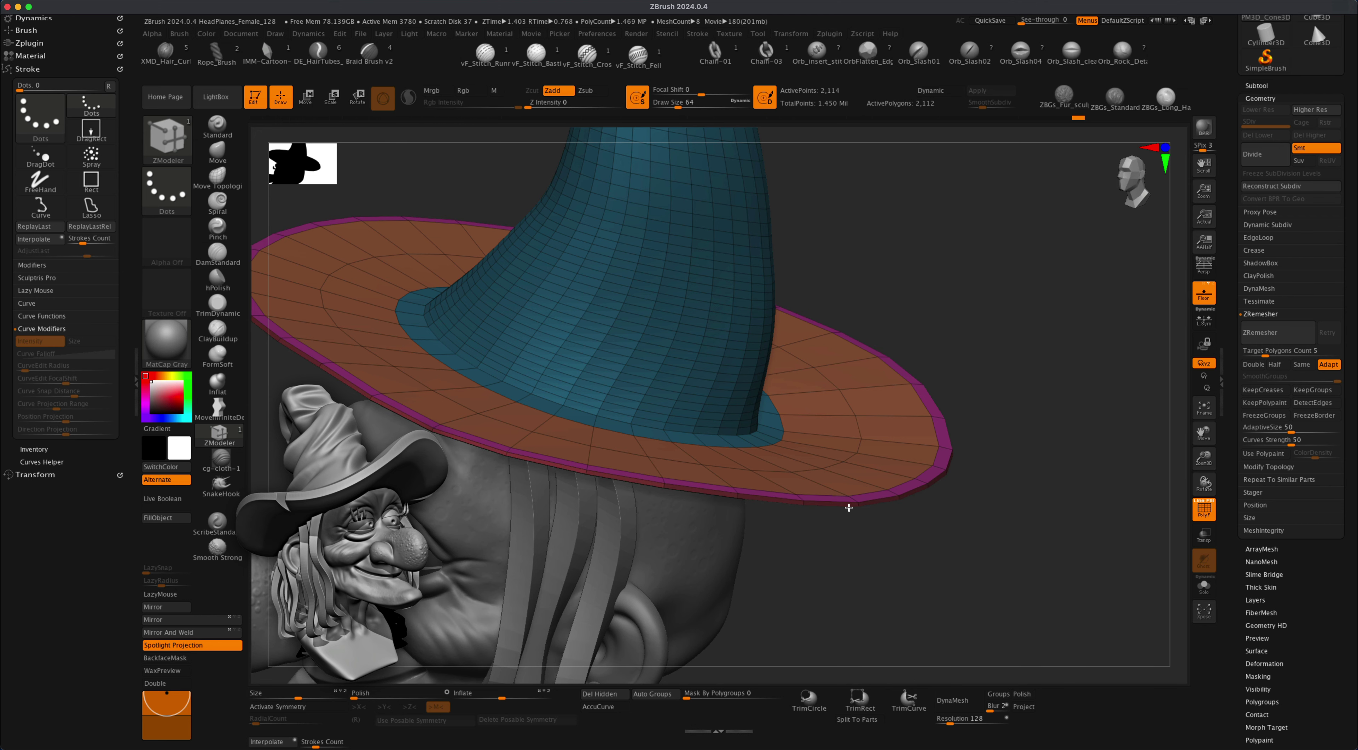
Inflate the hat mesh to thicken the brim and smooth it slightly with Polish.
left_click_drag(1000, 458, 955, 482)
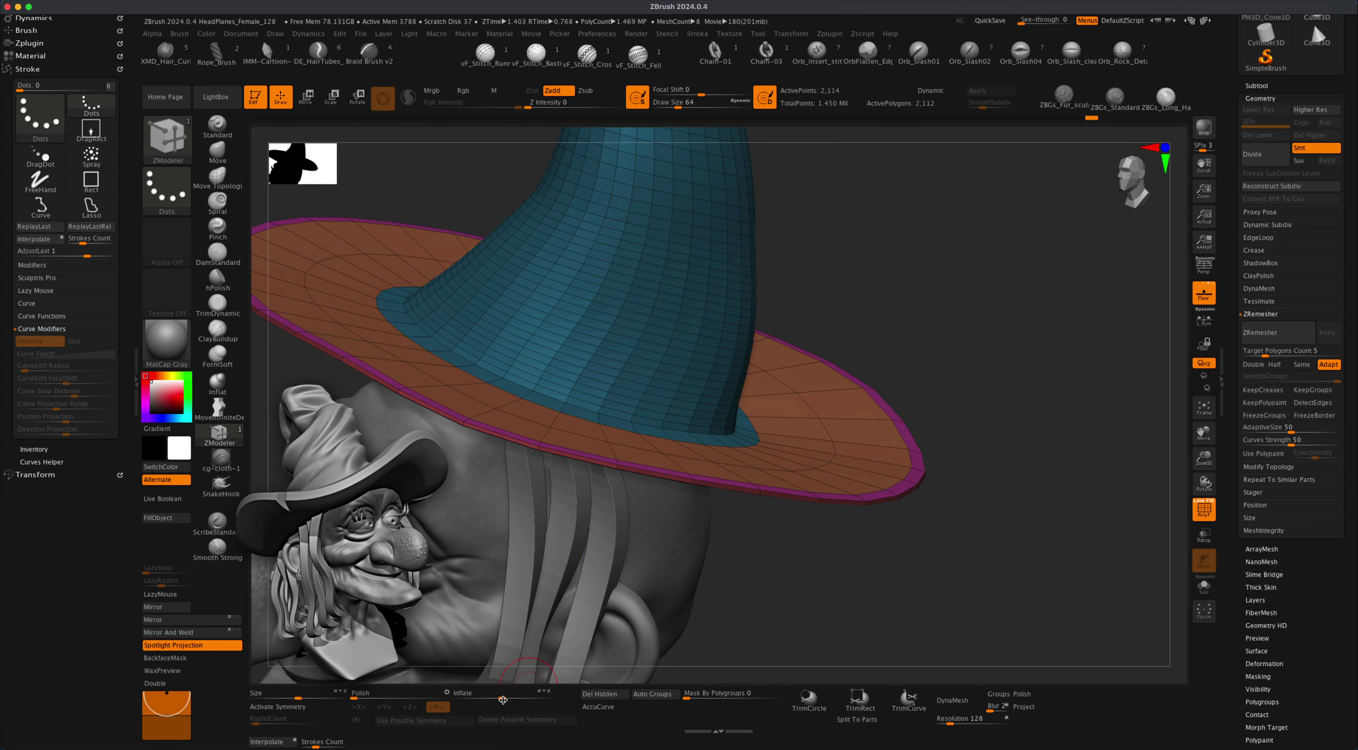
left_click_drag(504, 697, 529, 696)
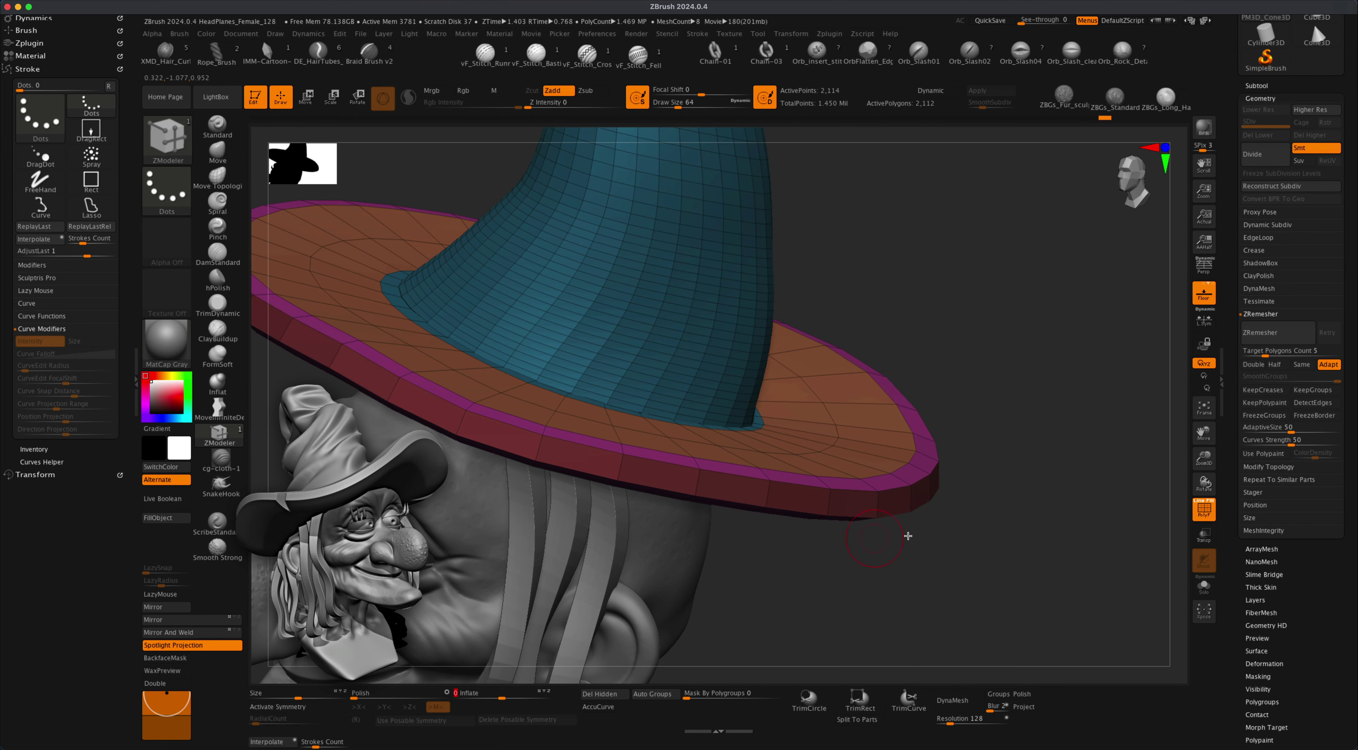
left_click_drag(985, 526, 970, 461, "alt")
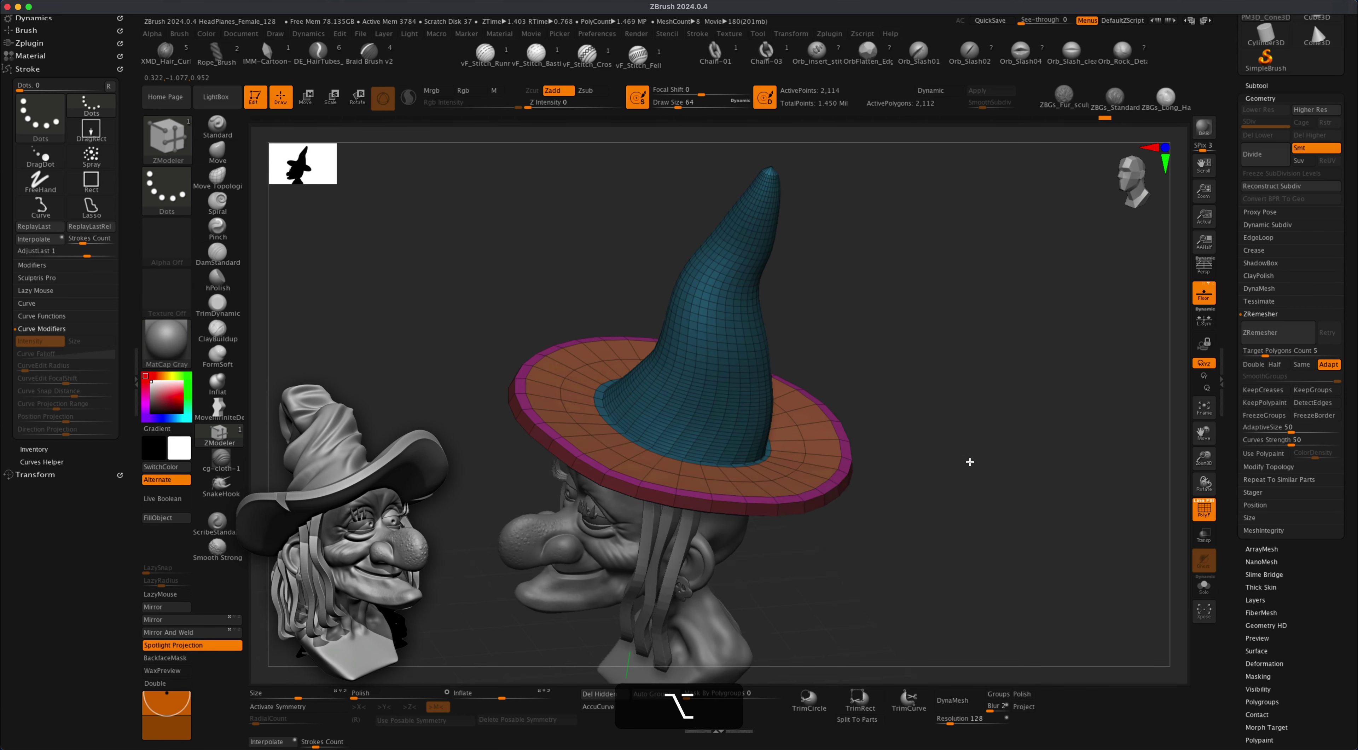
left_click_drag(362, 698, 373, 693)
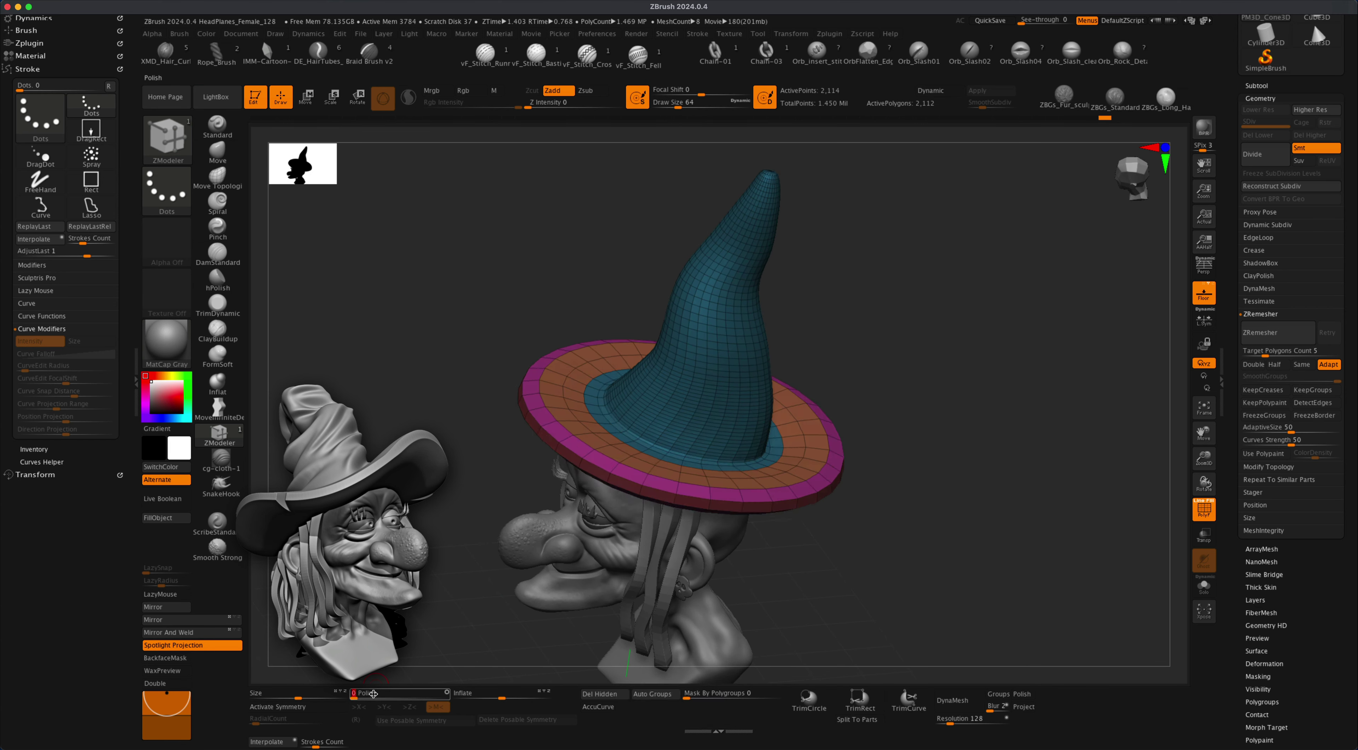
Pull the hat's rounded tip up and backward into a long thin point with the Move brush at Draw Size about 202.
left_click_drag(906, 369, 896, 394)
left_click_drag(1032, 444, 1039, 454, "alt")
left_click_drag(1004, 403, 870, 326, "alt")
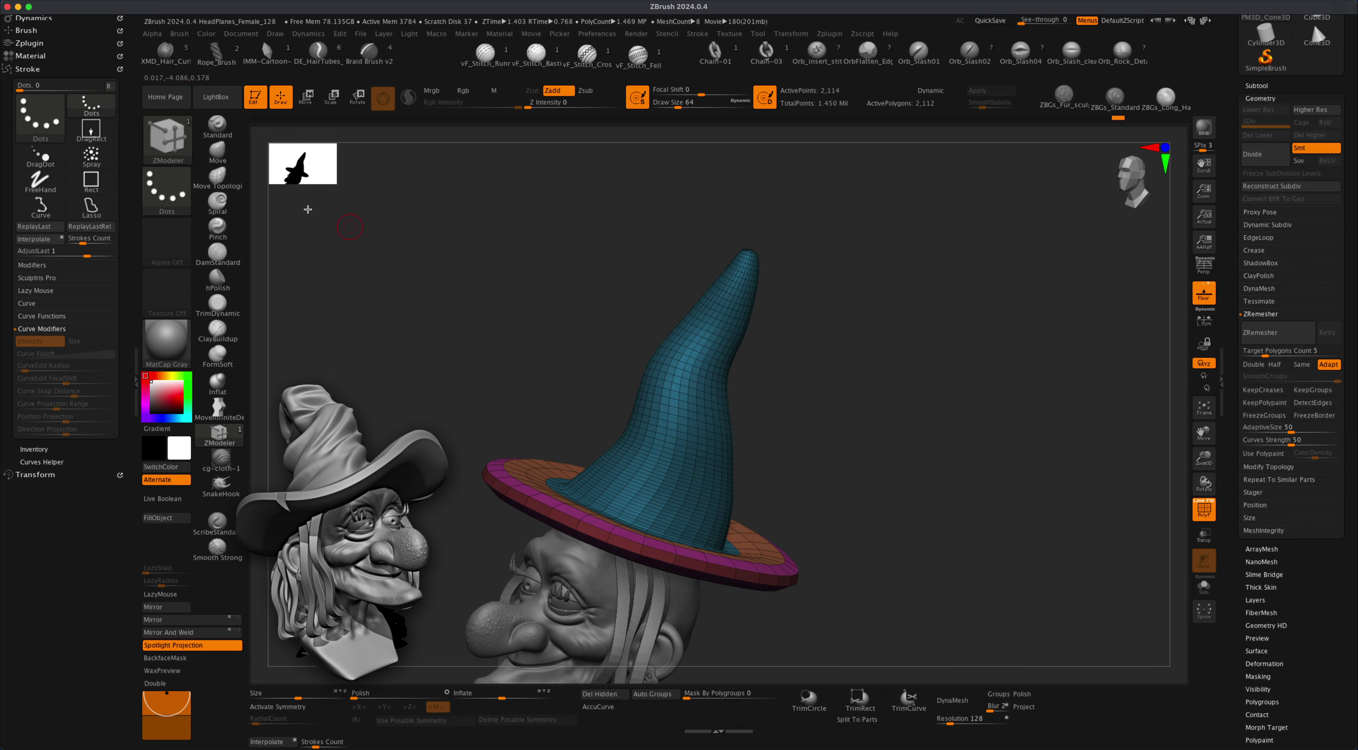
left_click(230, 157)
key("s")
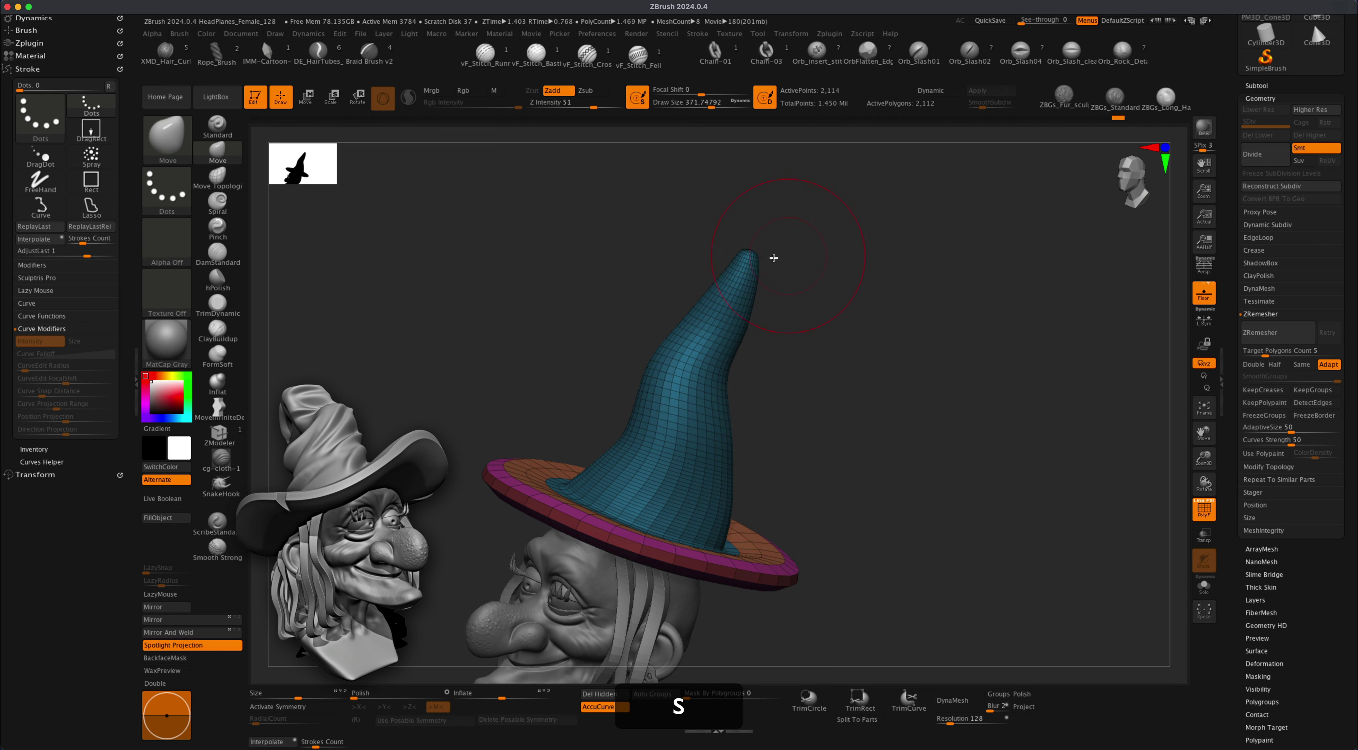
left_click_drag(782, 201, 906, 194)
left_click_drag(906, 194, 979, 233)
mouse_move(709, 282)
left_mouse_down()
mouse_move(730, 206)
mouse_move(827, 154)
left_mouse_up()
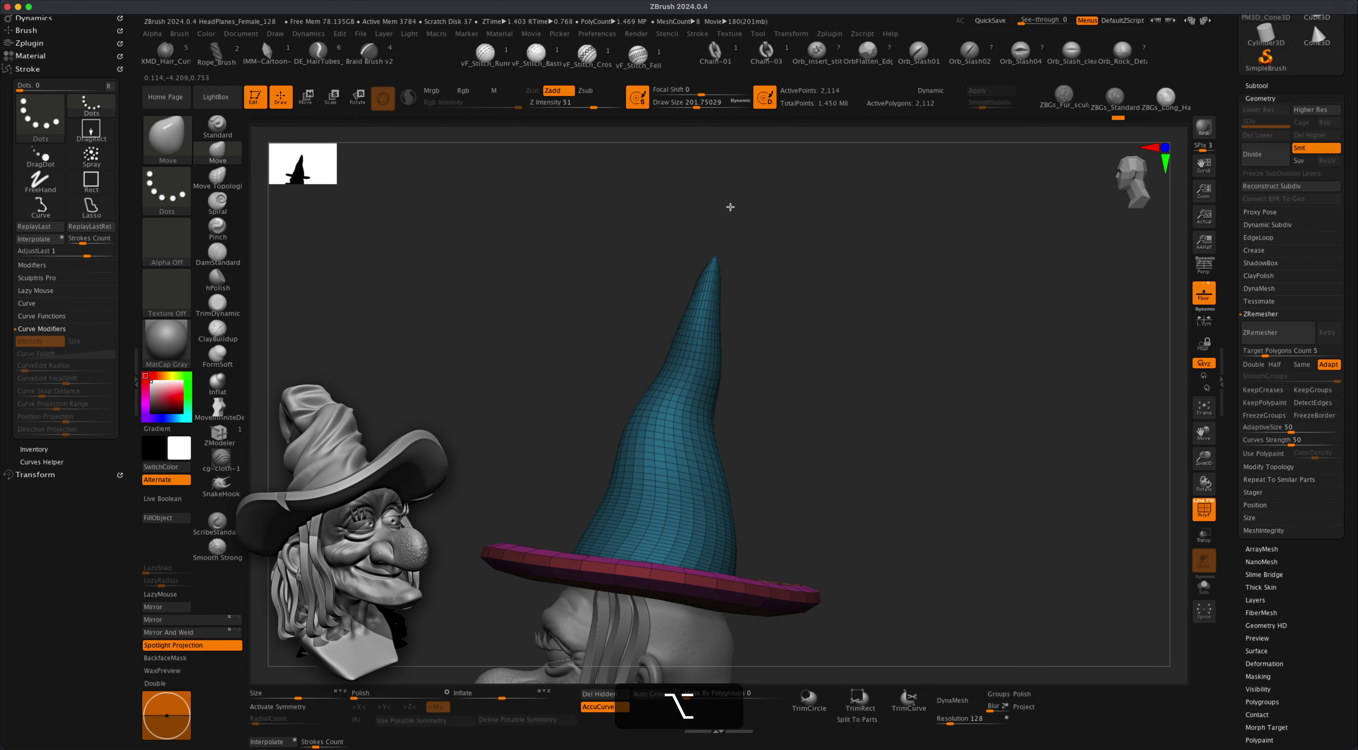
mouse_move(884, 278)
left_mouse_down()
mouse_move(922, 289)
mouse_move(896, 301)
left_mouse_up()
left_click_drag(917, 476, 761, 401, "alt")
mouse_move(849, 383)
left_mouse_down()
mouse_move(861, 376)
mouse_move(712, 398)
mouse_move(869, 382)
left_mouse_up()
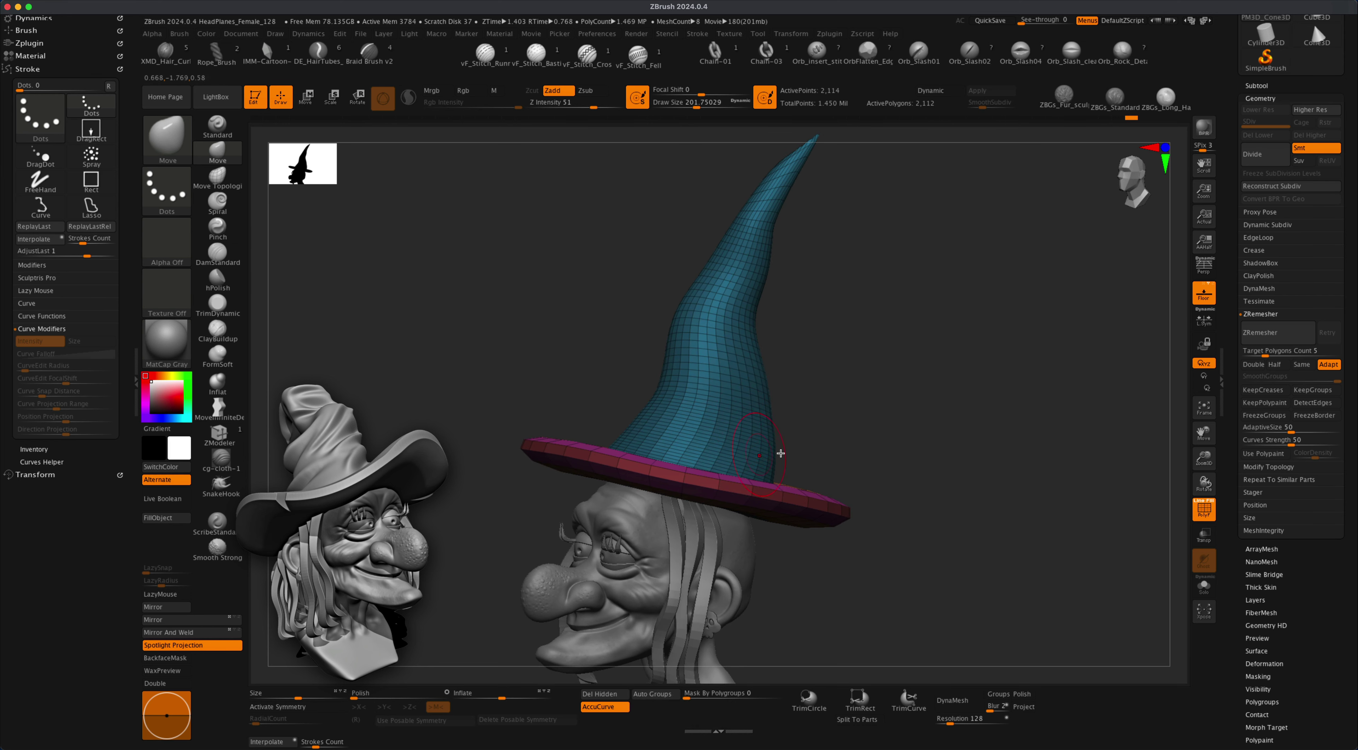
Turn on perspective for the viewport and hide the hat's PolyFrame wireframe.
left_click_drag(847, 448, 739, 436, "alt")
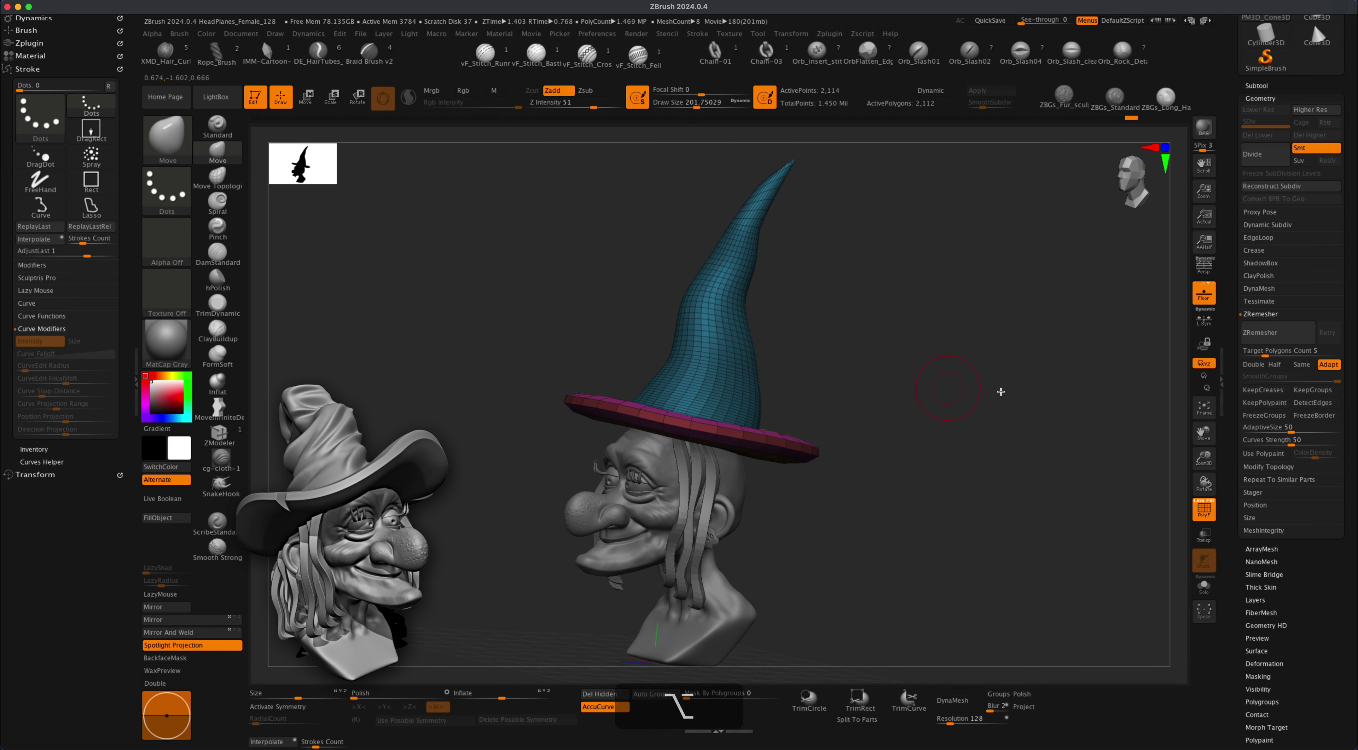
left_click(1197, 267)
left_click_drag(922, 420, 932, 438)
left_click(1203, 509)
mouse_move(931, 376)
left_mouse_down("alt")
mouse_move(936, 395)
mouse_move(949, 384)
left_mouse_up("alt")
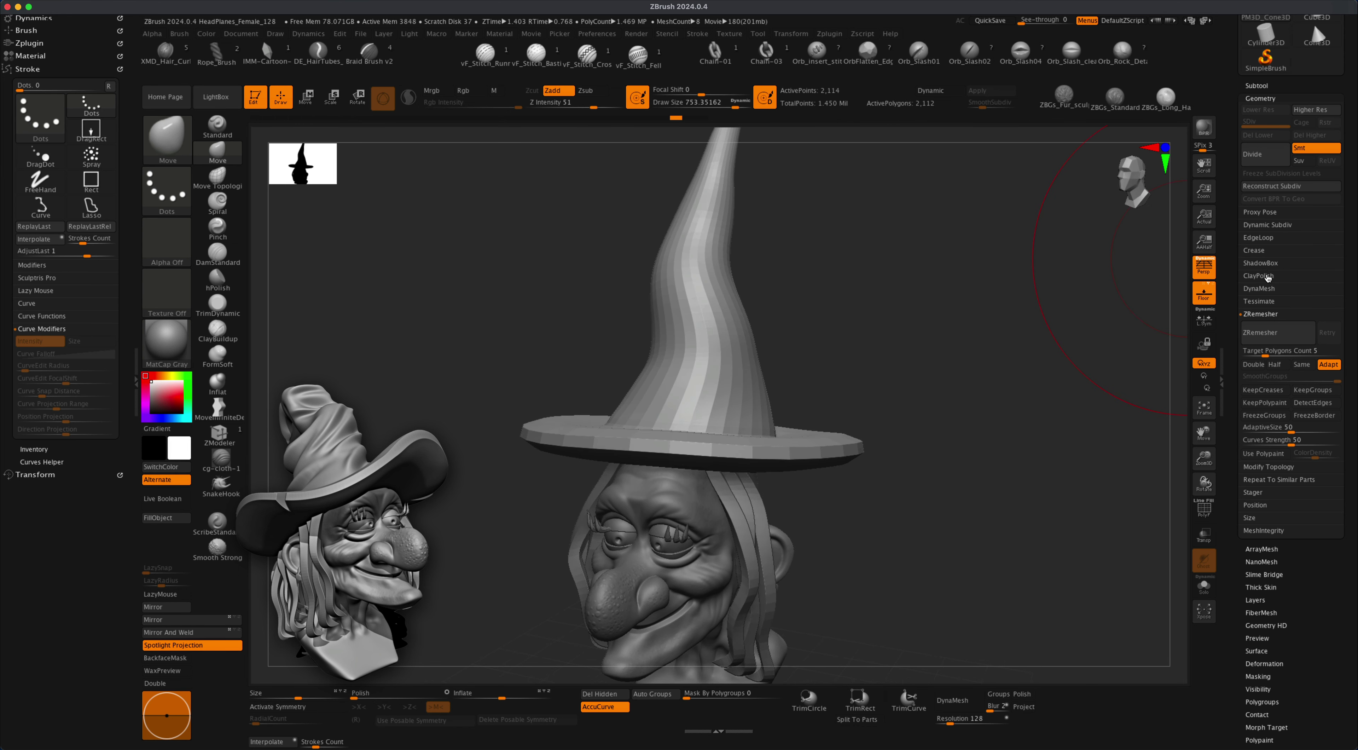
Divide the hat up to subdivision level 4 and delete its lower subdivision levels.
left_click(1254, 250)
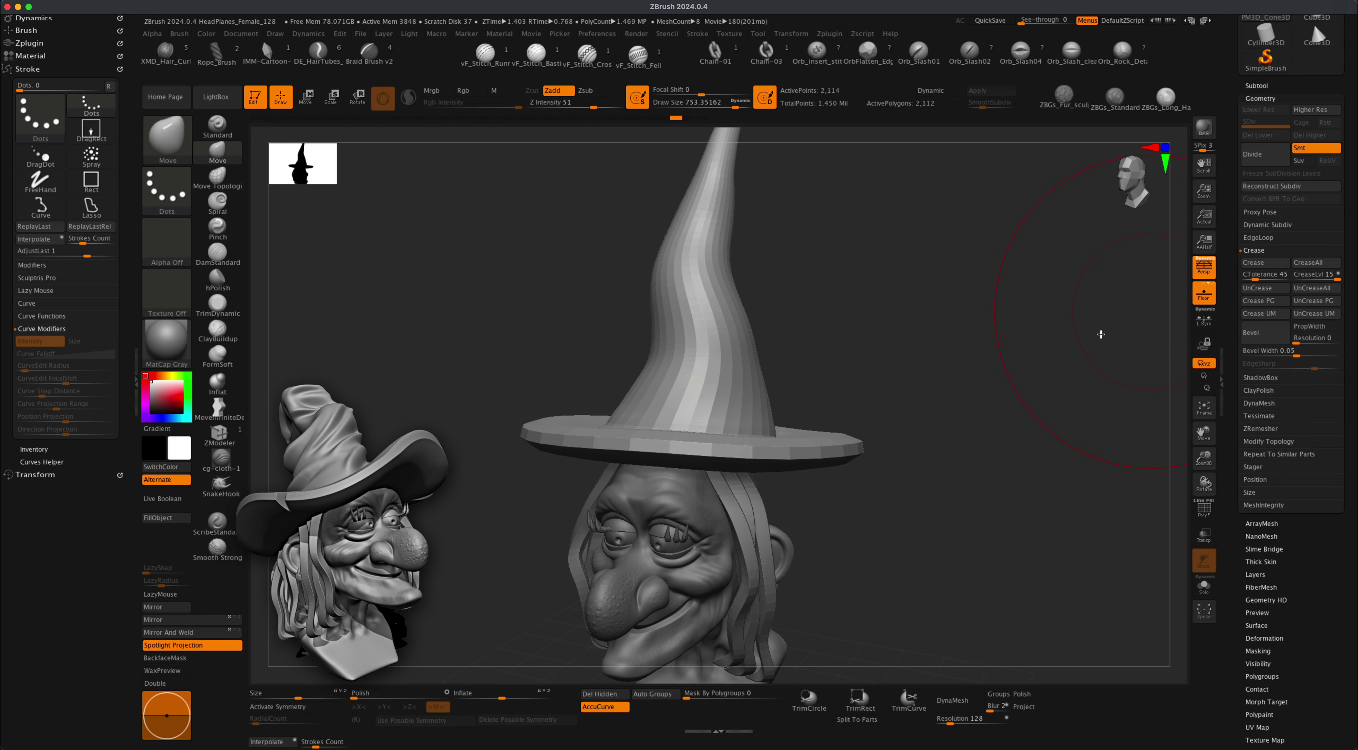
key("super+d")
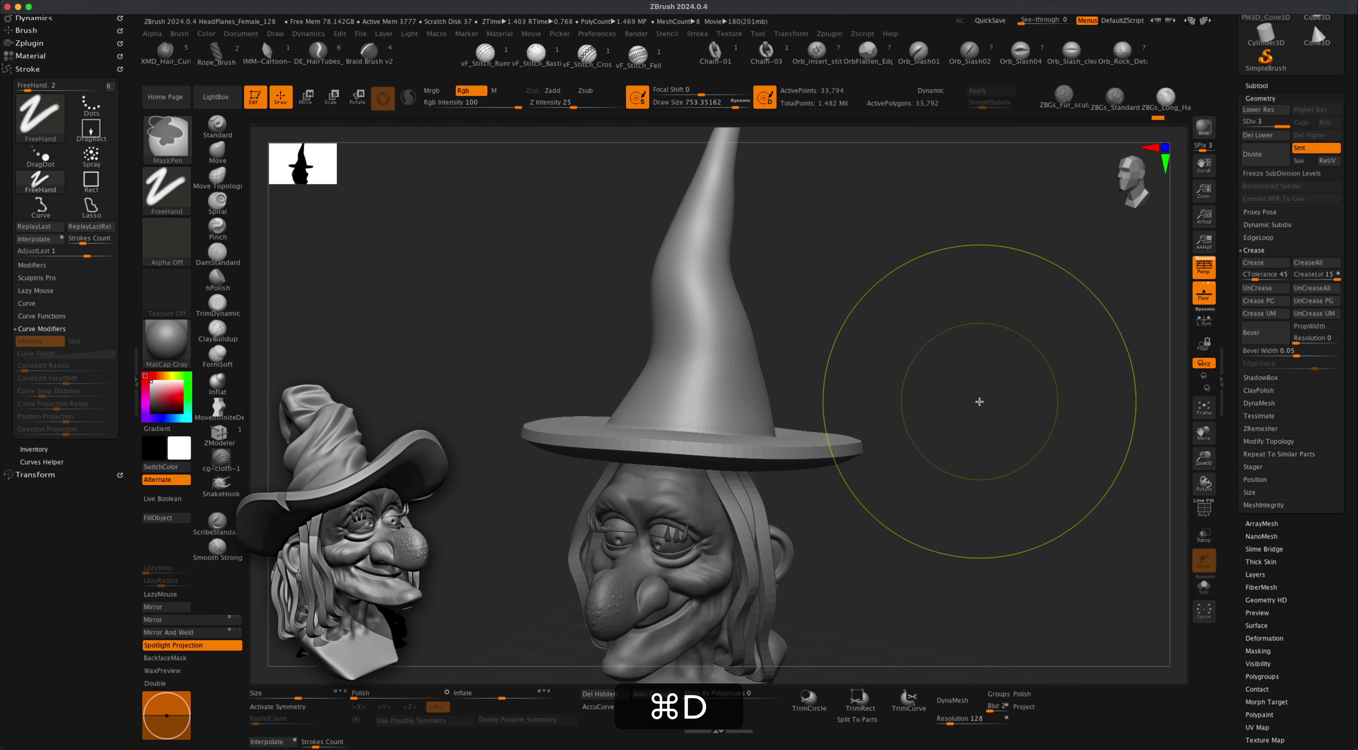
key("super+d")
left_click_drag(883, 371, 855, 411)
left_click_drag(921, 375, 916, 358)
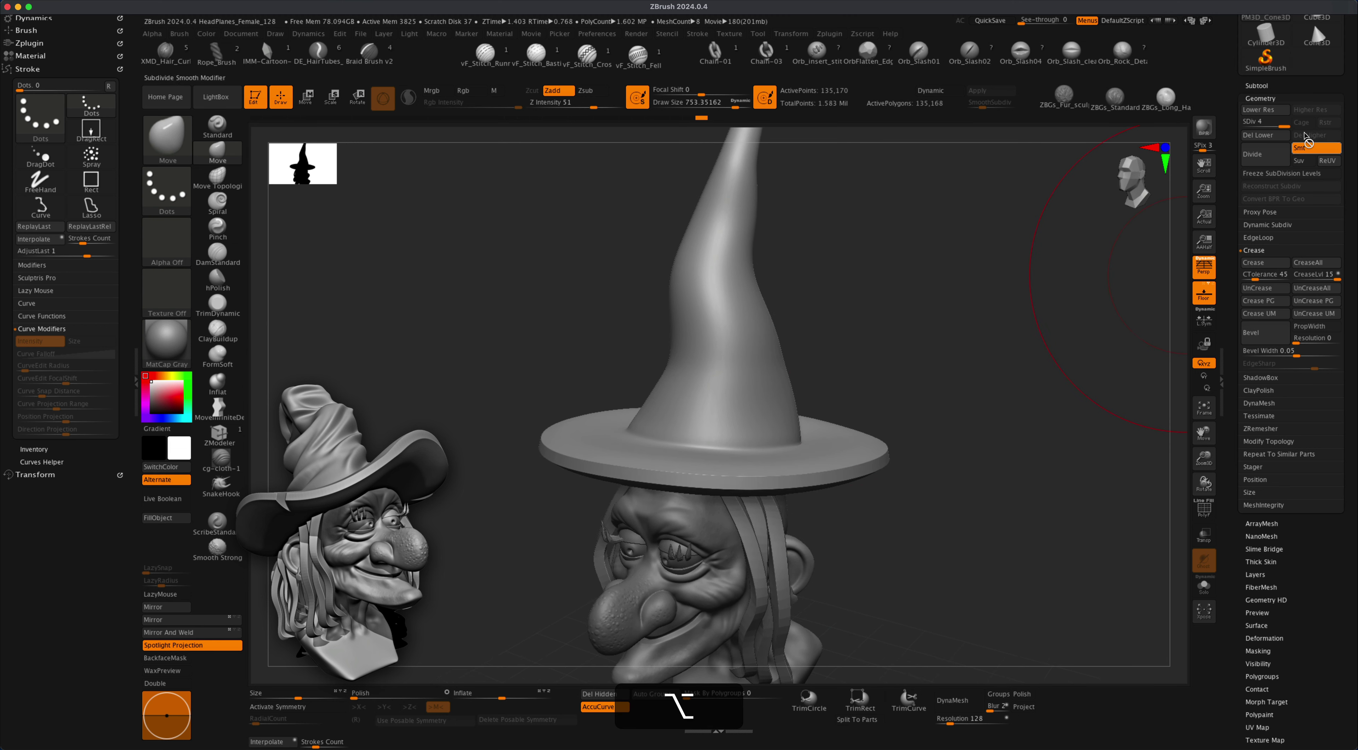
left_click(1264, 137)
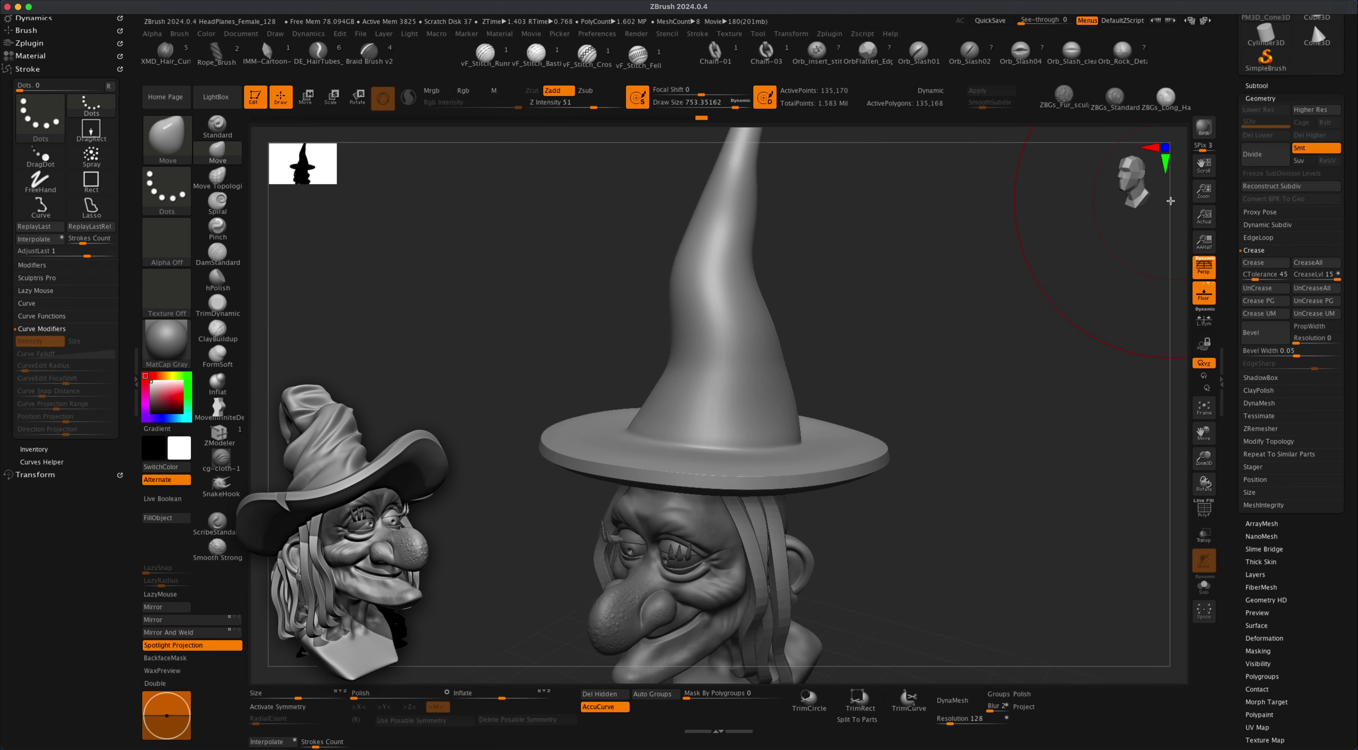
left_click_drag(989, 297, 923, 380, "alt")
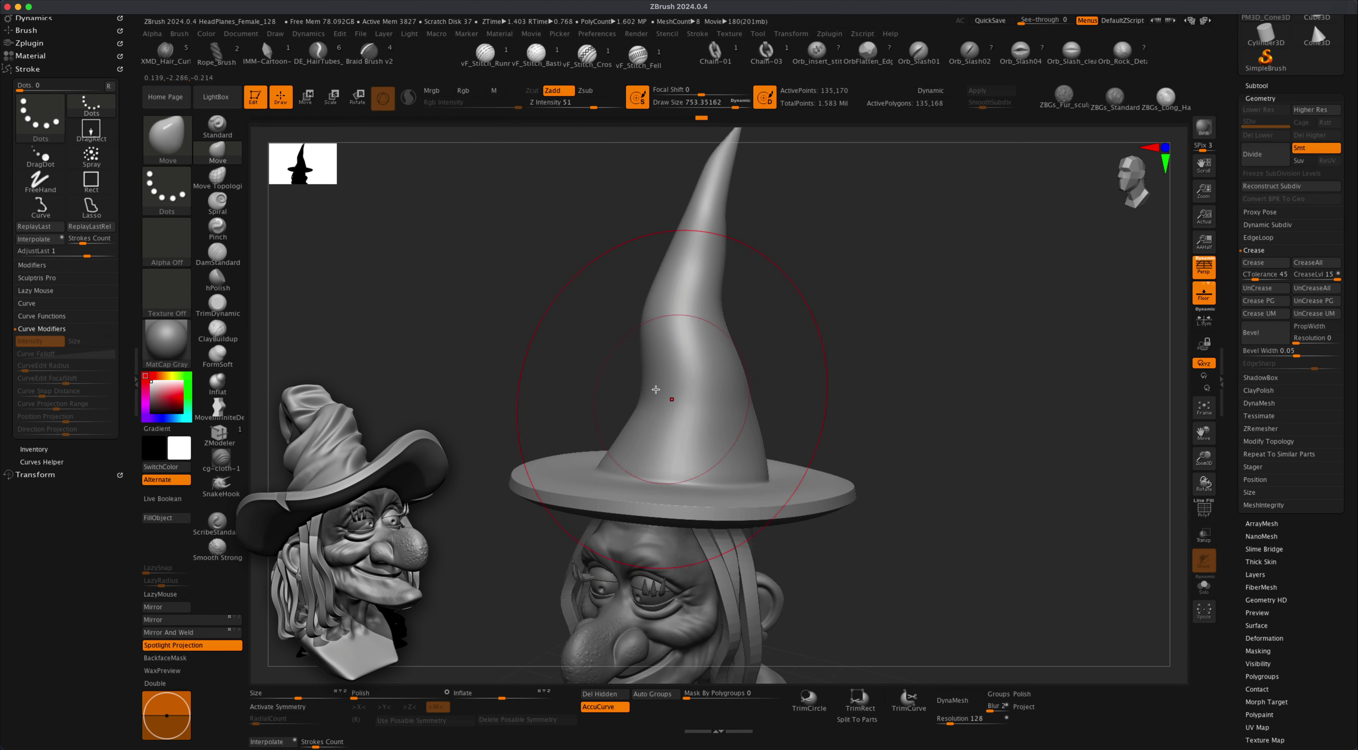
Set the DynaMesh resolution to 512 and DynaMesh the hat.
left_click_drag(905, 399, 899, 387, "alt")
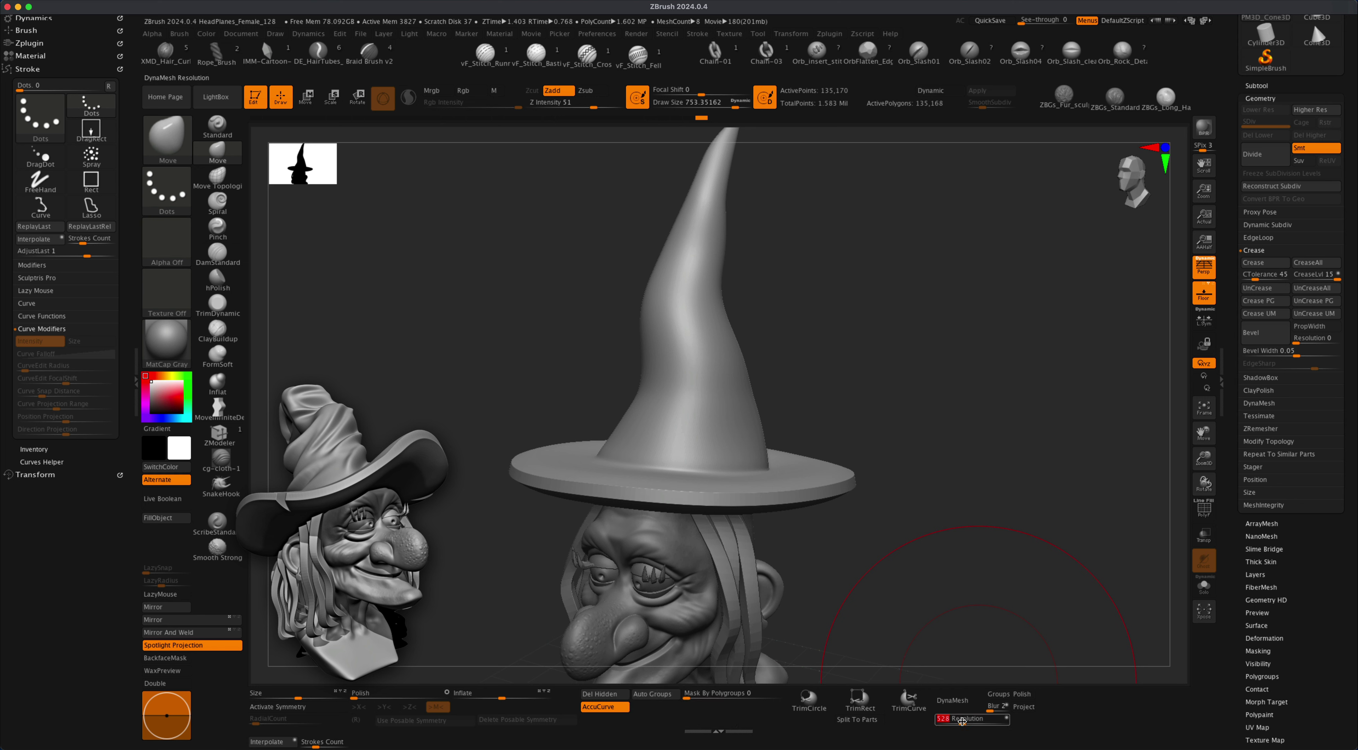
type("51")
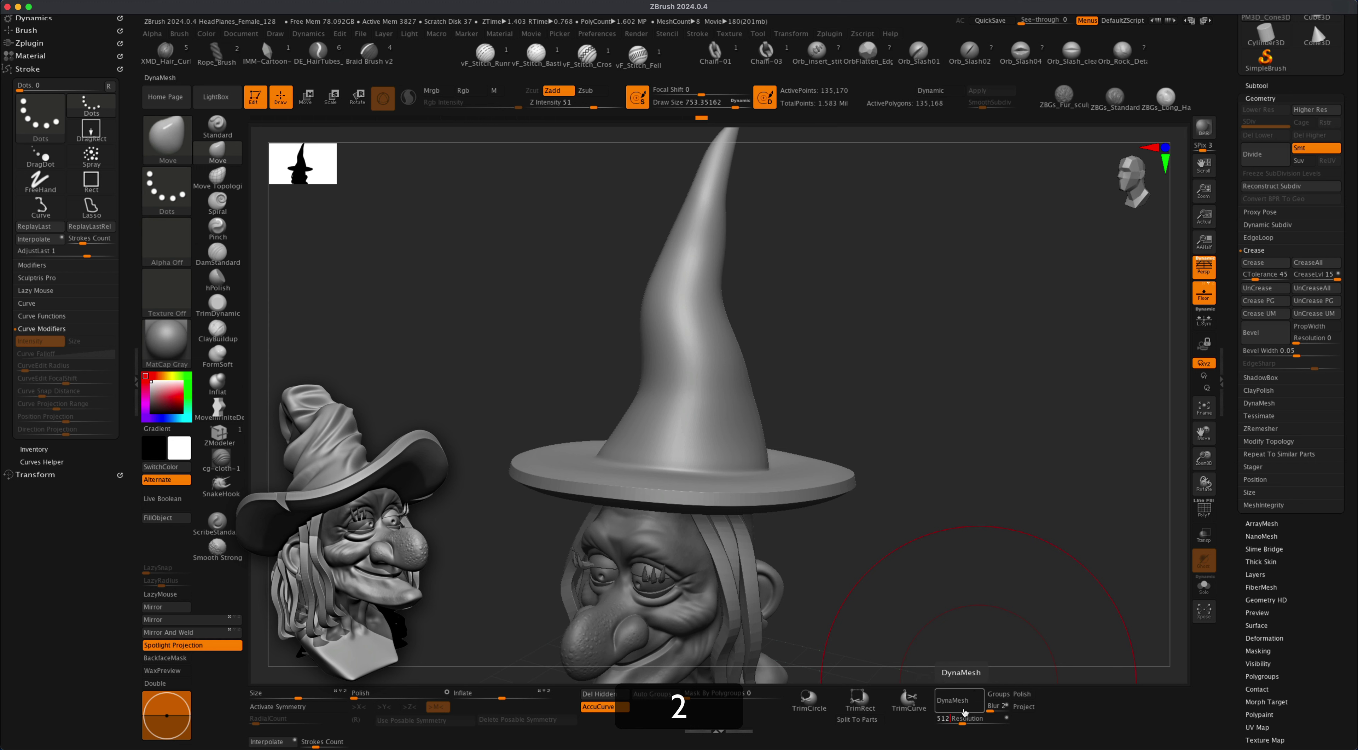
key("Return")
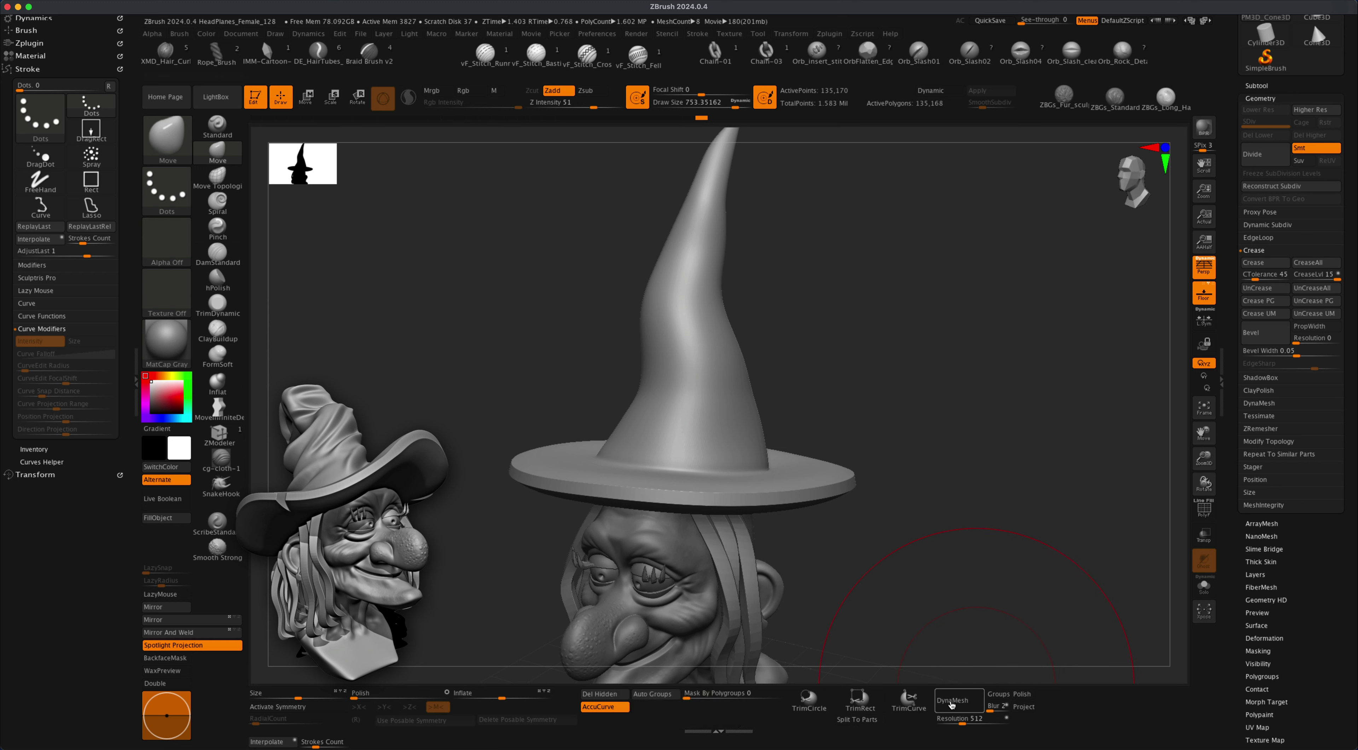
left_click(951, 704)
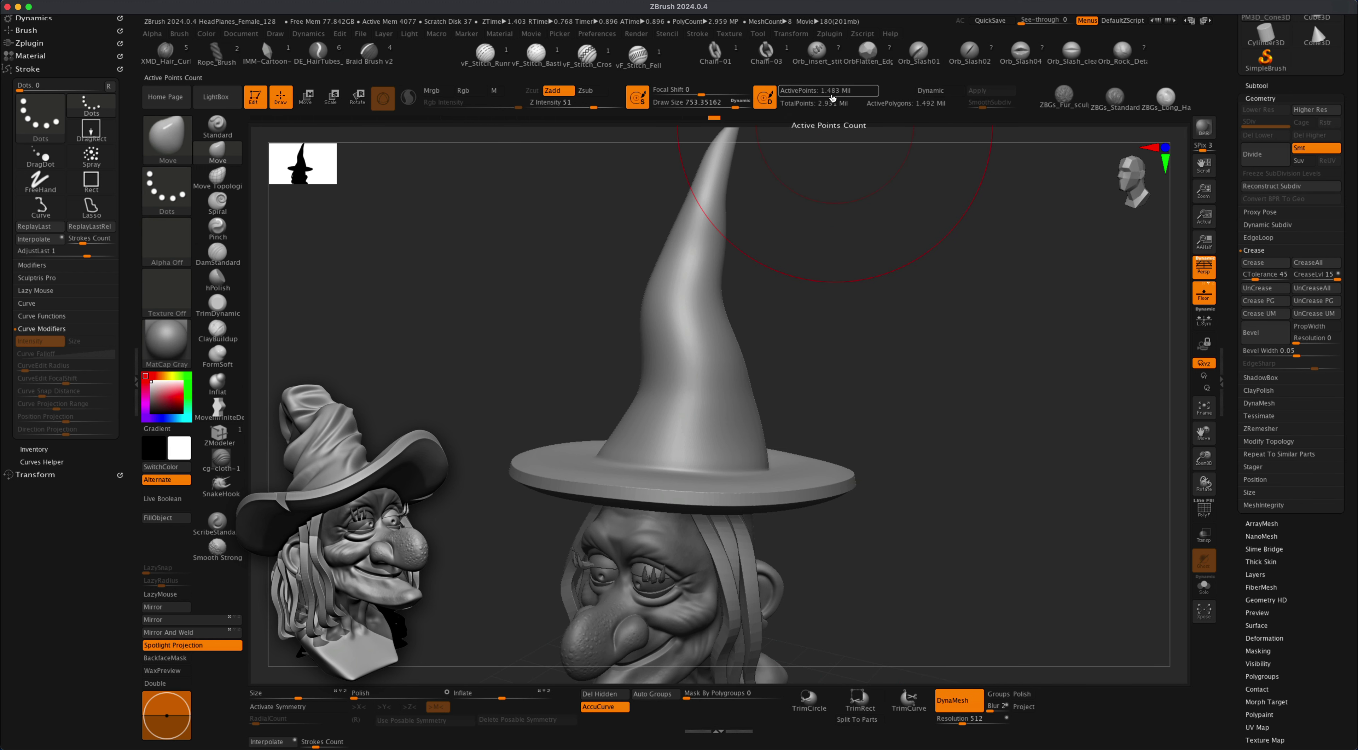
mouse_move(903, 387)
left_mouse_down()
mouse_move(904, 354)
mouse_move(889, 386)
mouse_move(903, 440)
mouse_move(855, 436)
mouse_move(889, 464)
left_mouse_up()
left_click_drag(890, 465, 930, 455, "alt")
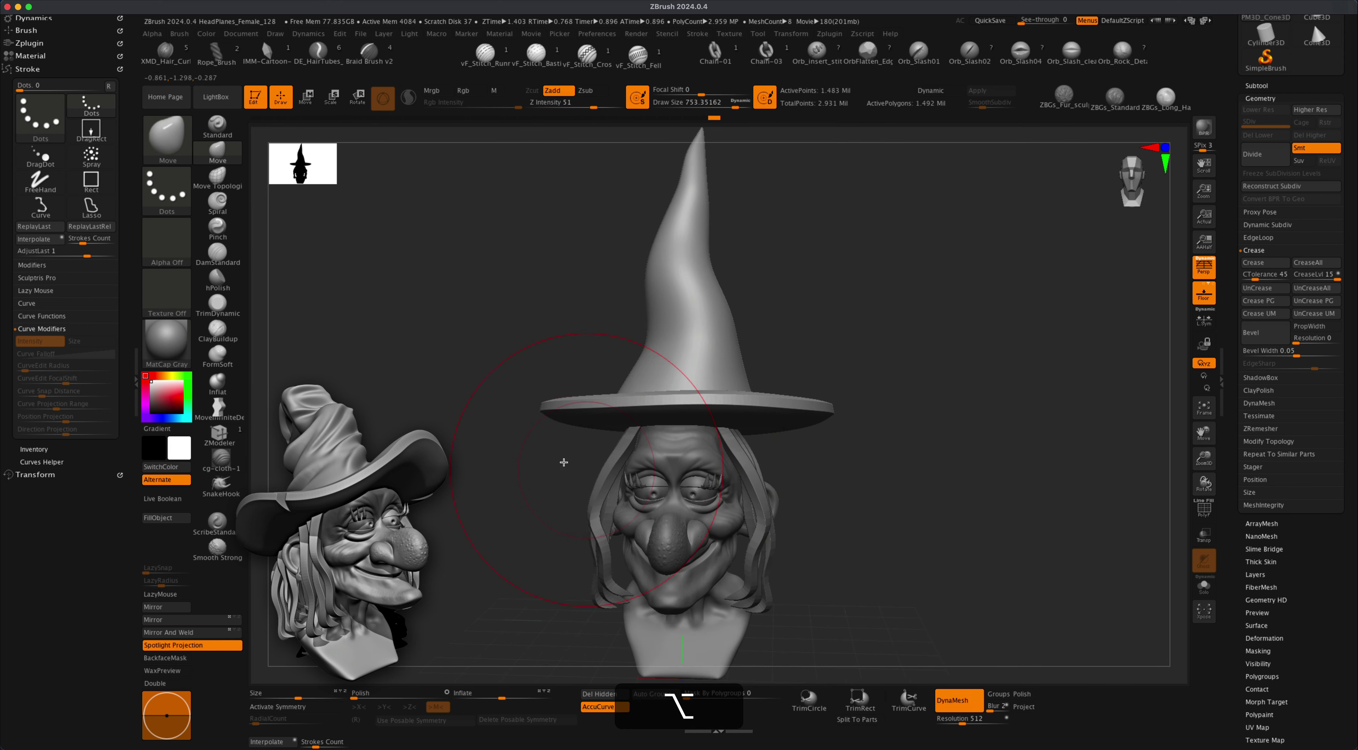
Turn off AccuCurve and bend one side of the front brim downward with the Move brush at Draw Size about 667.
key("s")
left_click_drag(517, 494, 603, 456)
left_click_drag(892, 453, 854, 452)
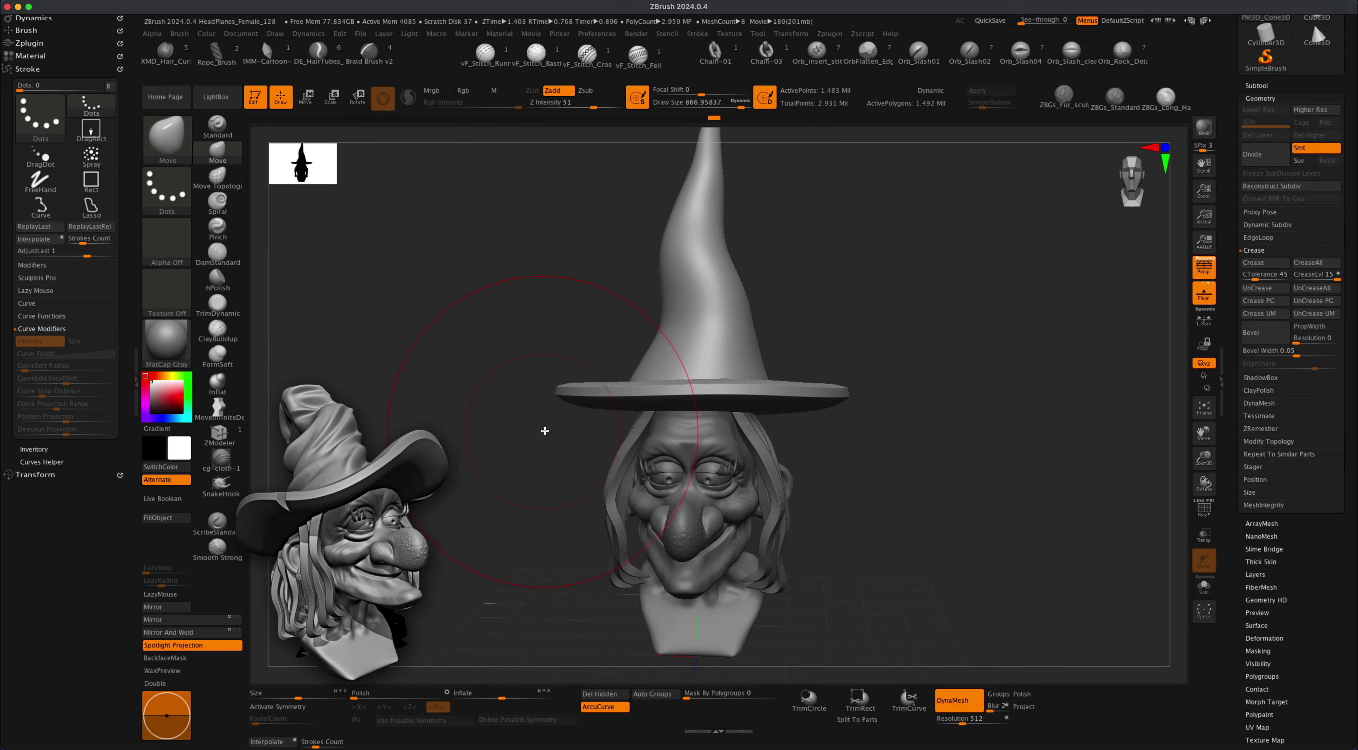
left_click_drag(605, 396, 607, 443)
key("super+z")
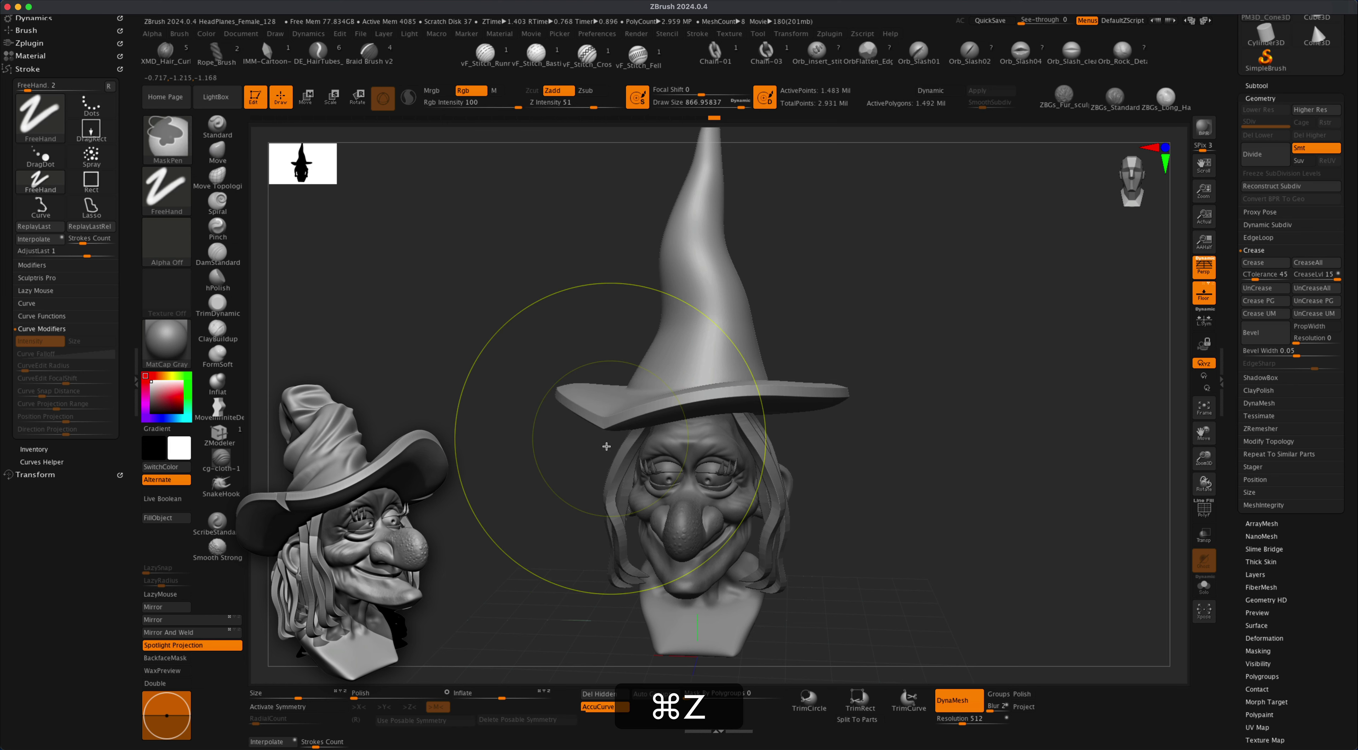
left_click(612, 710)
left_click_drag(500, 554, 527, 545, "alt")
mouse_move(607, 416)
left_mouse_down()
mouse_move(600, 471)
mouse_move(609, 455)
mouse_move(586, 448)
left_mouse_up()
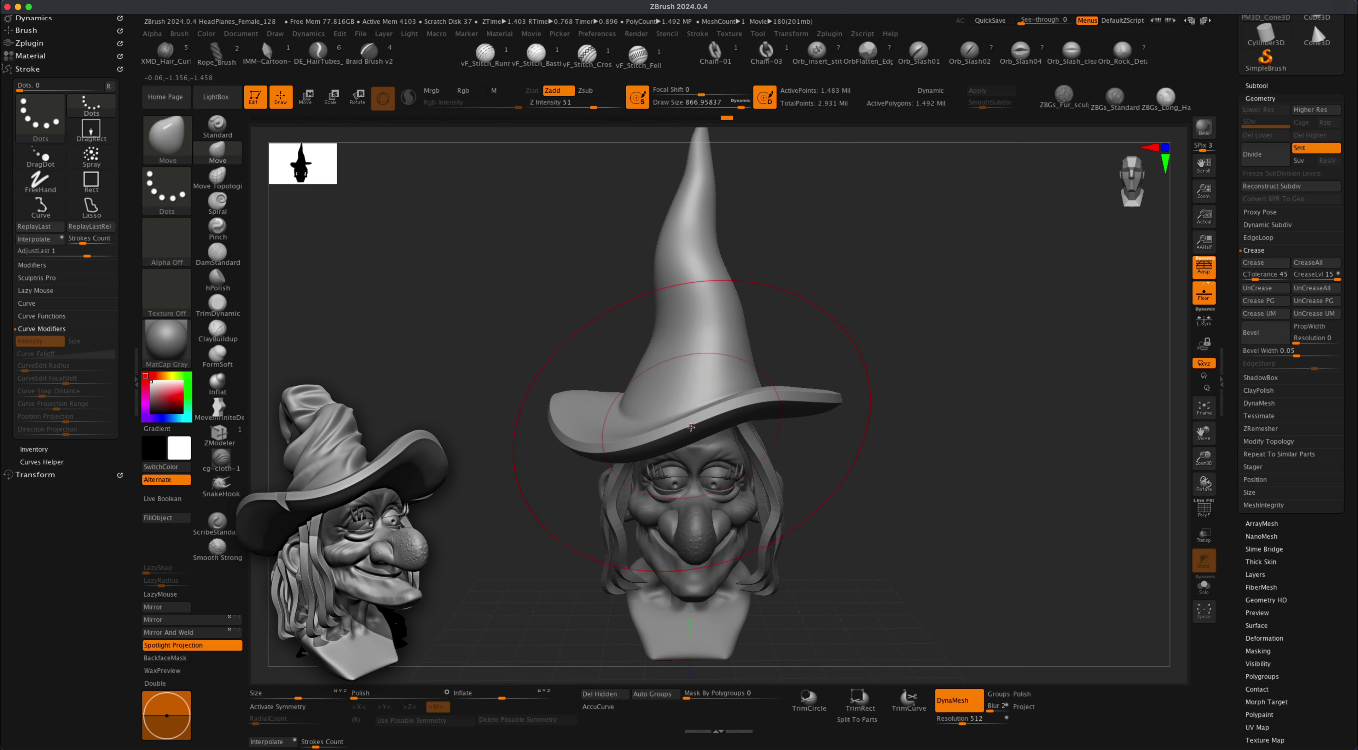
mouse_move(828, 431)
left_mouse_down()
mouse_move(885, 446)
mouse_move(964, 410)
mouse_move(891, 435)
mouse_move(796, 425)
left_mouse_up()
Shape the front and side of the brim into an uneven wave with the Move brush at Draw Size about 648.
key("s")
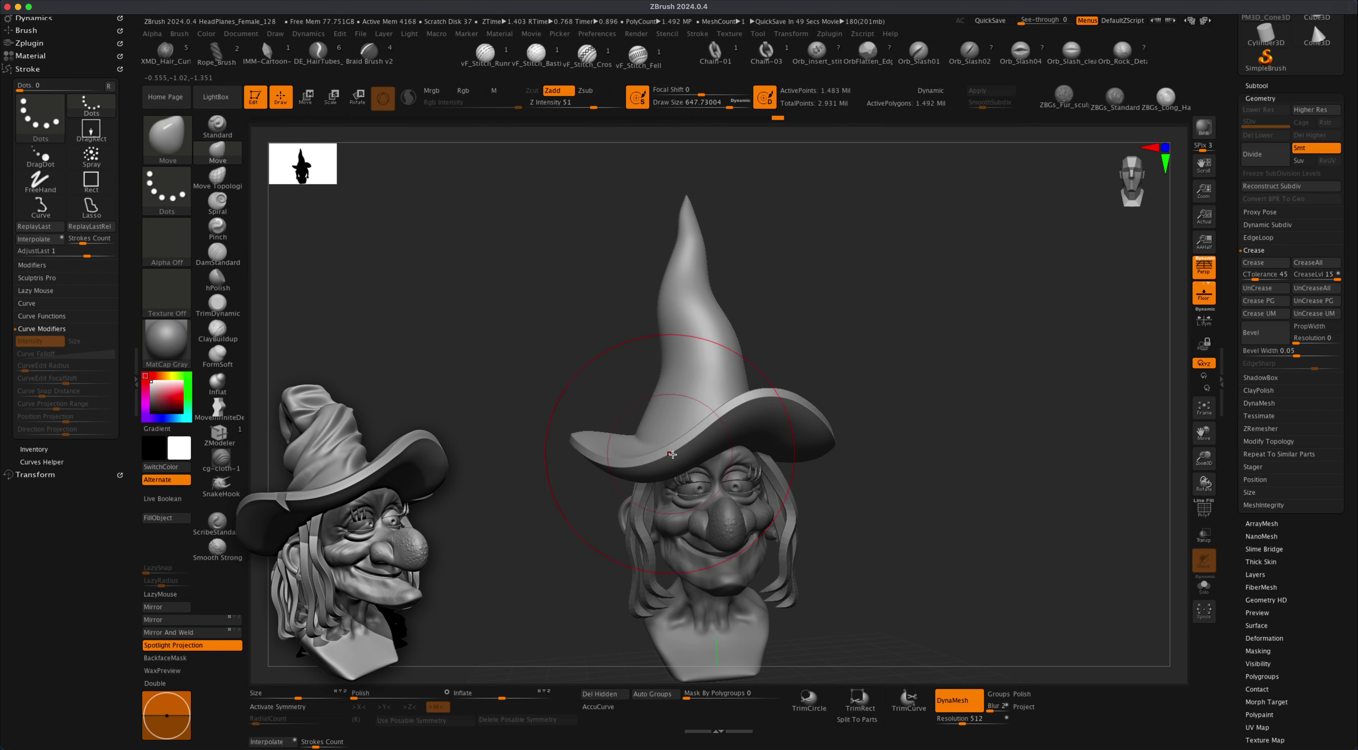
left_click_drag(864, 459, 729, 468)
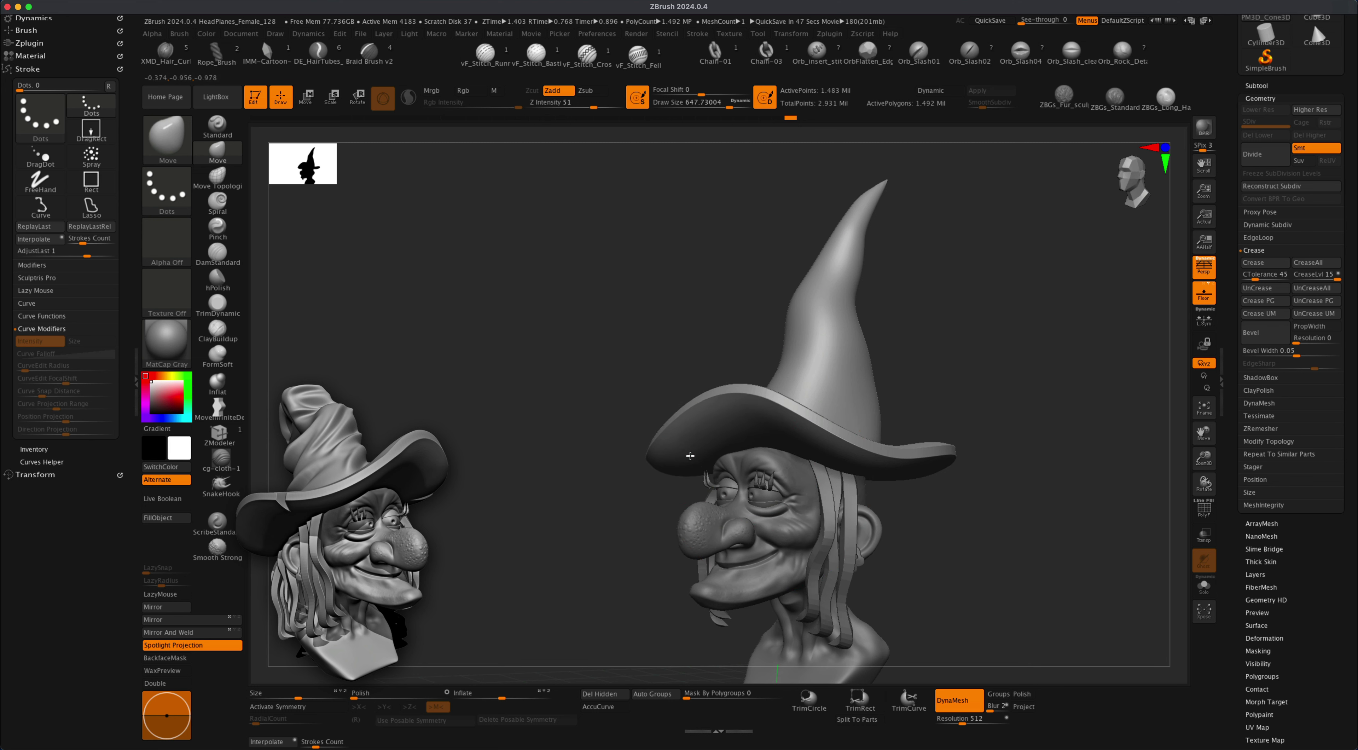
left_click_drag(659, 506, 921, 463)
mouse_move(818, 438)
left_mouse_down()
mouse_move(845, 434)
mouse_move(825, 461)
left_mouse_up()
Push the brim's rear edge inward and slightly down with the Move brush at Draw Size about 910.
key("s")
left_click_drag(536, 472, 477, 510)
mouse_move(807, 430)
left_mouse_down()
mouse_move(809, 403)
mouse_move(852, 406)
mouse_move(843, 430)
mouse_move(865, 432)
left_mouse_up()
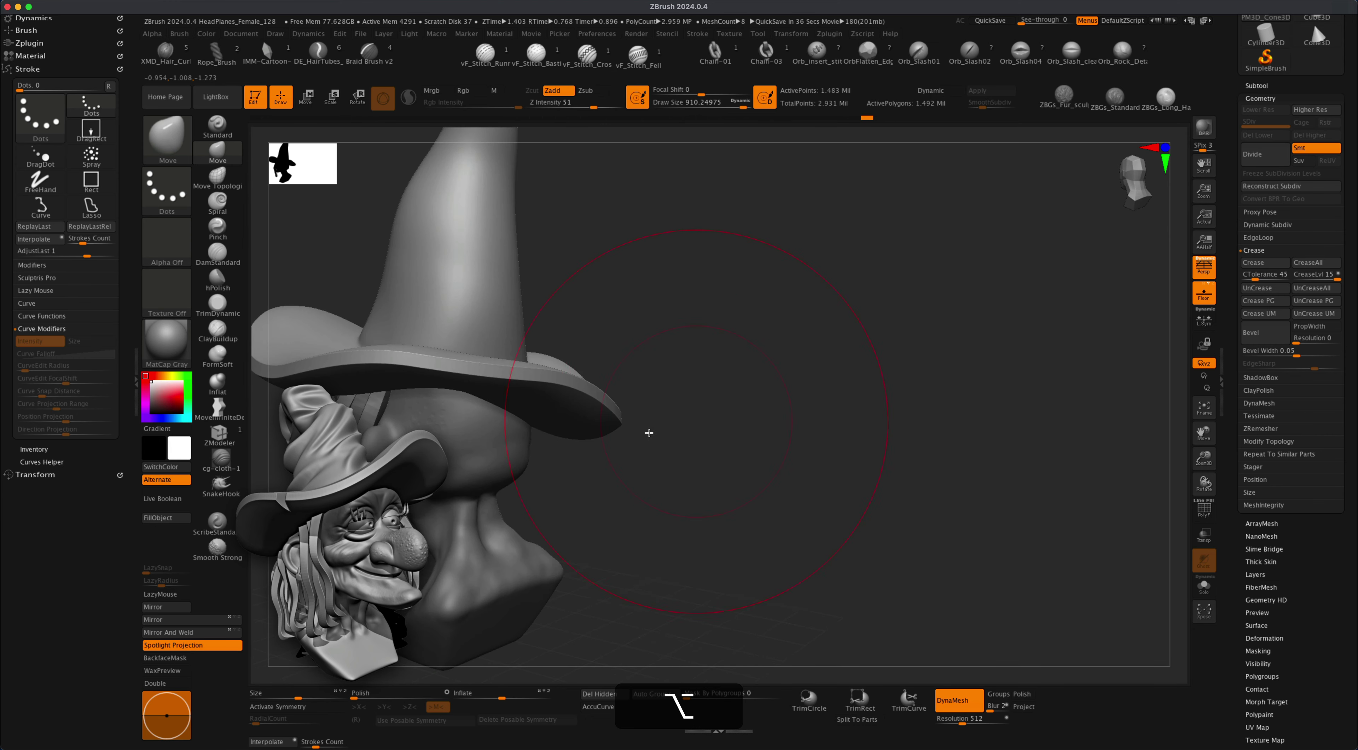
left_click_drag(558, 406, 535, 419)
mouse_move(768, 375)
left_mouse_down()
mouse_move(800, 379)
mouse_move(797, 395)
left_mouse_up()
Refine the outline and curve of the brim's back and side with the Move brush at Draw Size about 611.
key("s")
left_click_drag(784, 404, 737, 409)
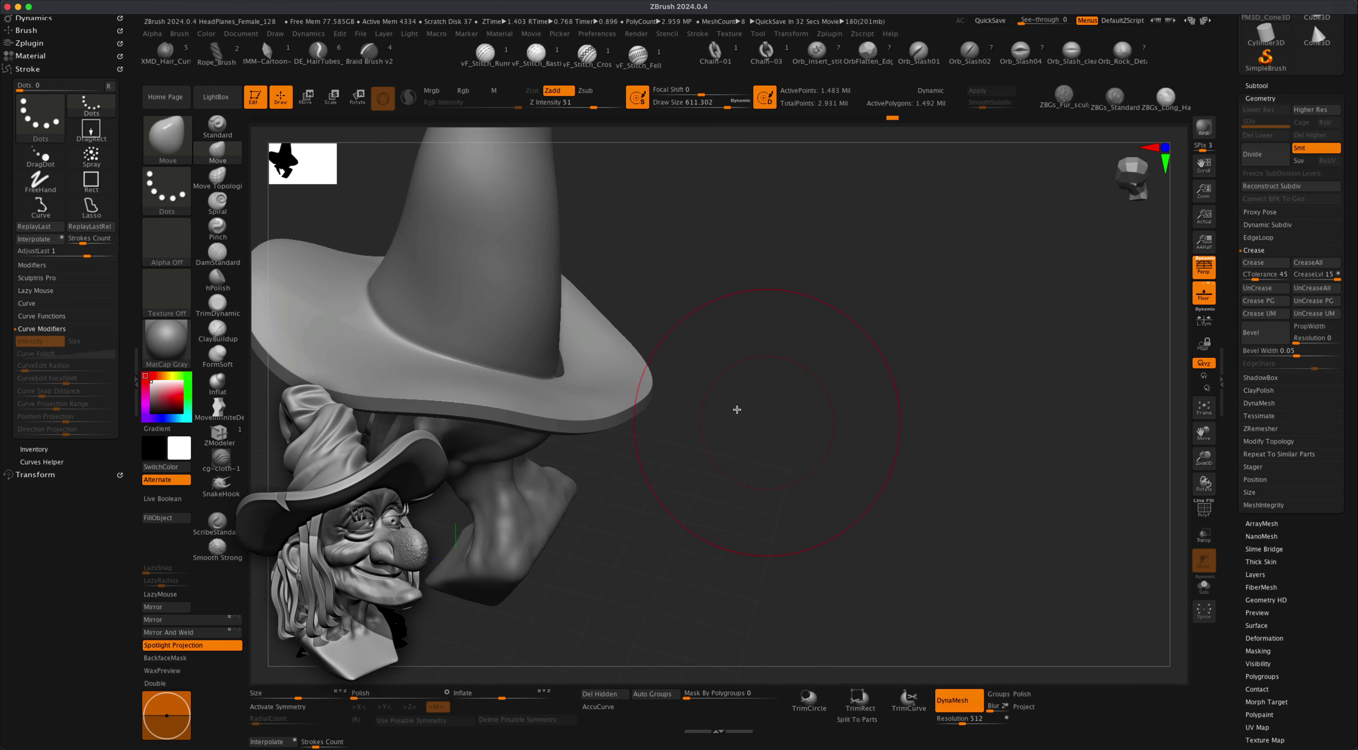
mouse_move(782, 296)
left_mouse_down("alt")
mouse_move(834, 334)
mouse_move(800, 367)
left_mouse_up("alt")
left_click_drag(636, 319, 657, 311)
left_click_drag(841, 277, 846, 243)
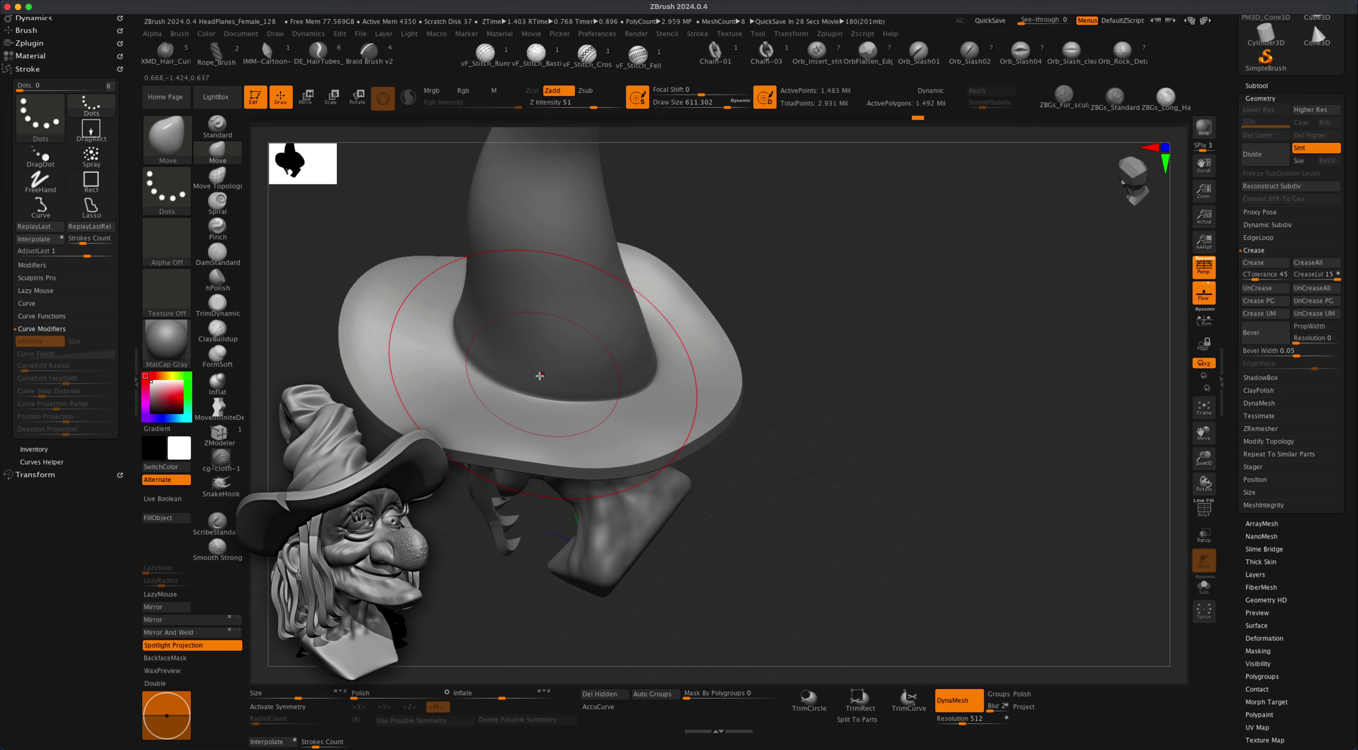
left_click_drag(539, 376, 523, 386)
left_click_drag(855, 312, 824, 270)
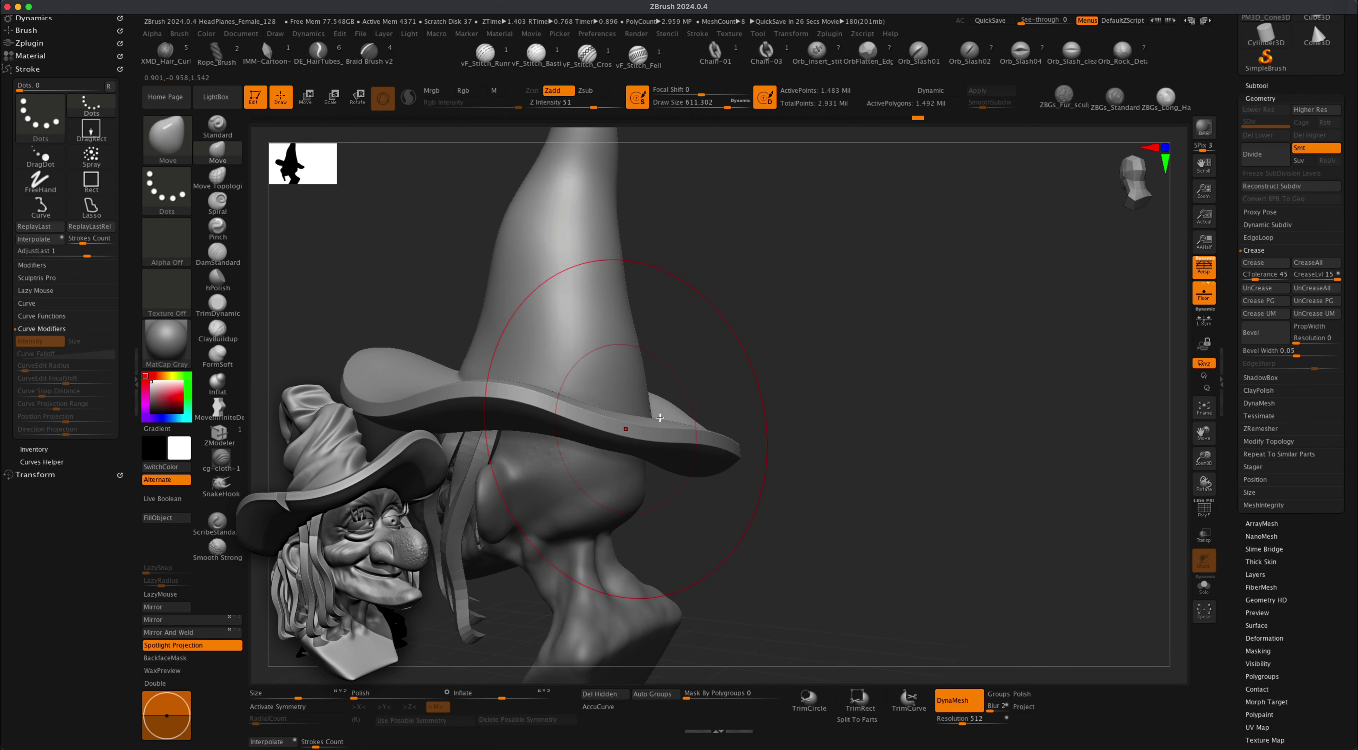
mouse_move(809, 388)
left_mouse_down("alt")
mouse_move(788, 298)
mouse_move(833, 407)
mouse_move(865, 408)
mouse_move(854, 395)
mouse_move(867, 397)
mouse_move(790, 380)
left_mouse_up("alt")
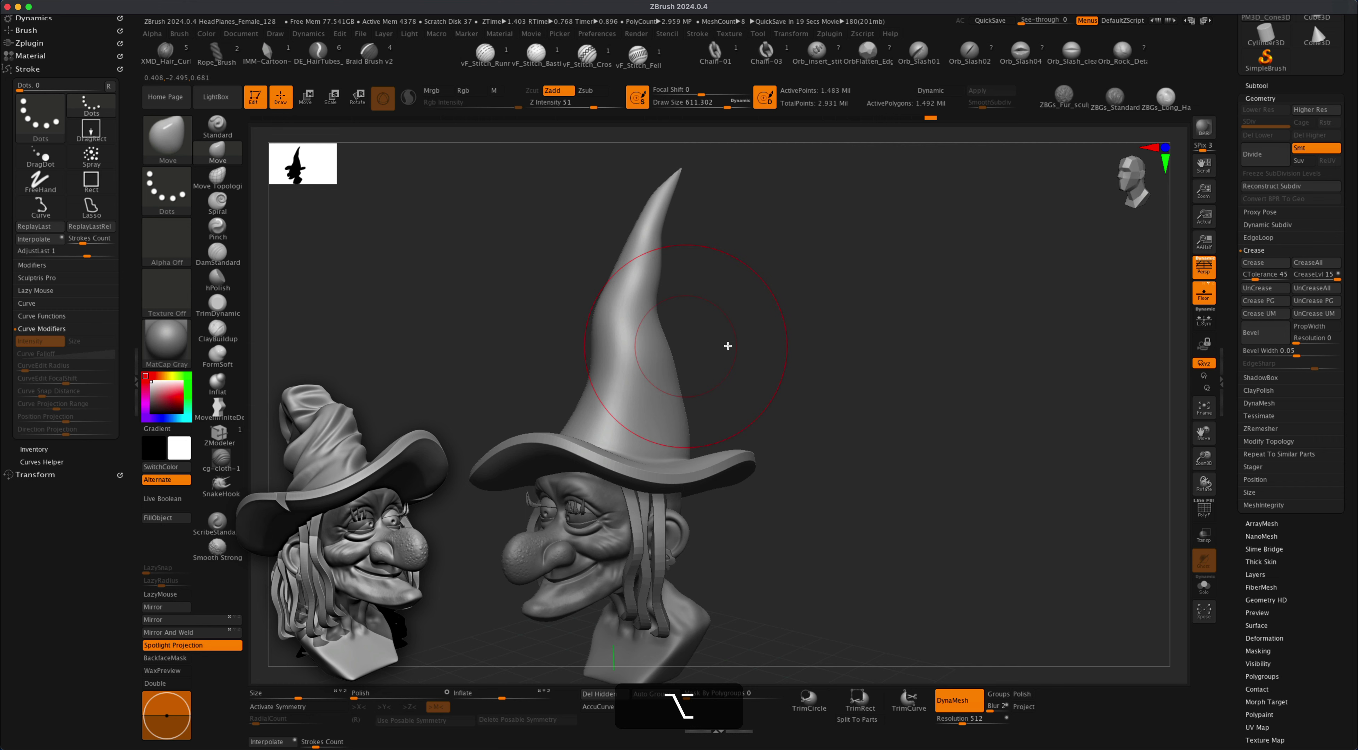
mouse_move(728, 346)
left_mouse_down("alt")
mouse_move(852, 394)
mouse_move(694, 386)
left_mouse_up("alt")
left_click_drag(811, 397, 743, 364, "alt")
Twist the hat's cone into spiralling folds with the Spiral brush at Draw Size 1000, undoing unwanted strokes.
left_click(228, 212)
mouse_move(466, 354)
left_mouse_down()
mouse_move(491, 367)
mouse_move(479, 376)
mouse_move(498, 367)
mouse_move(485, 375)
left_mouse_up()
key("s")
key("s")
left_click_drag(485, 375, 493, 374)
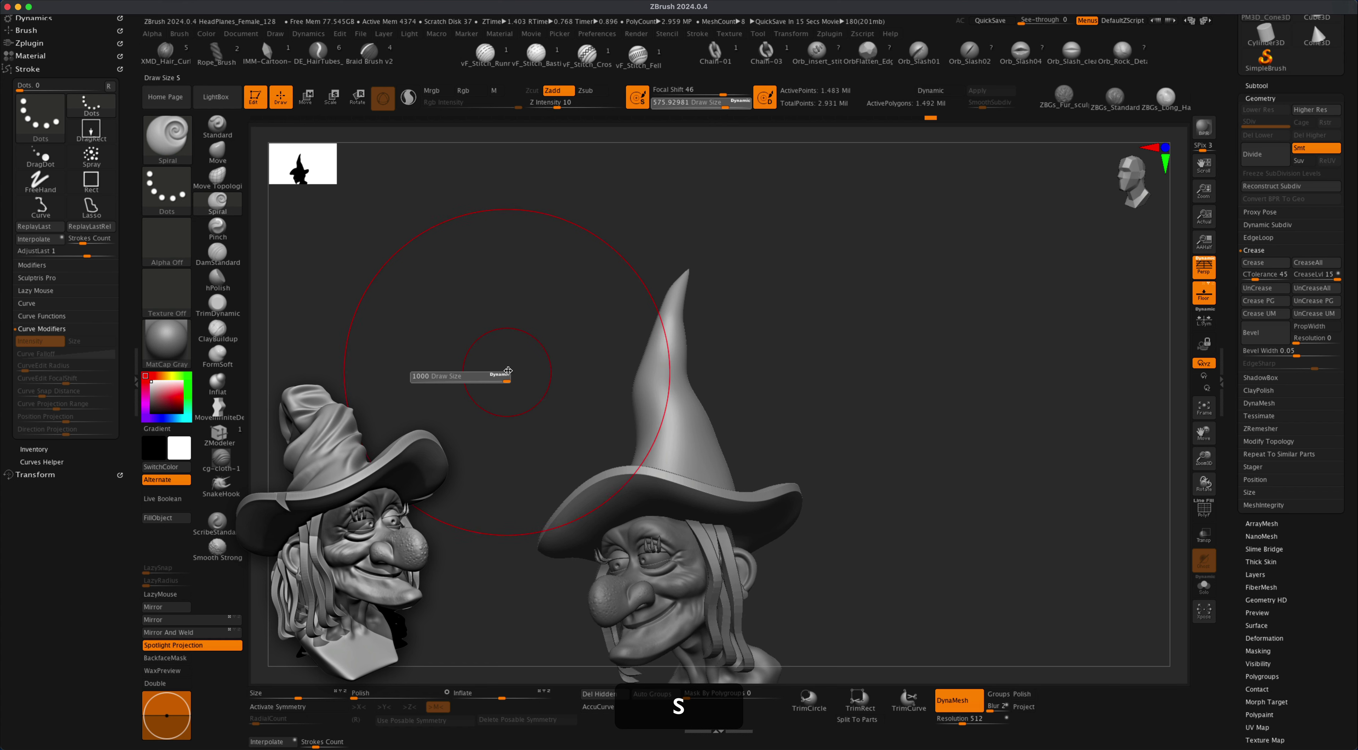
left_click_drag(794, 373, 715, 413)
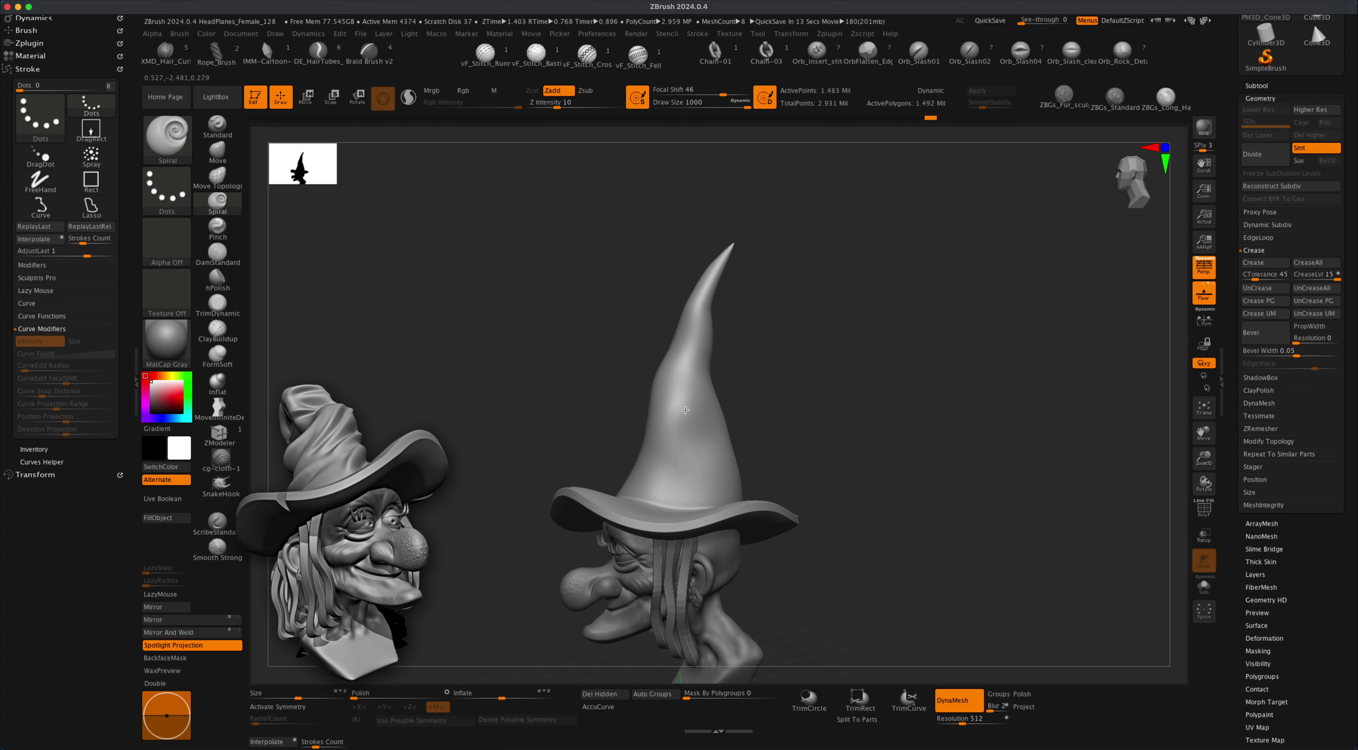
key("super+z")
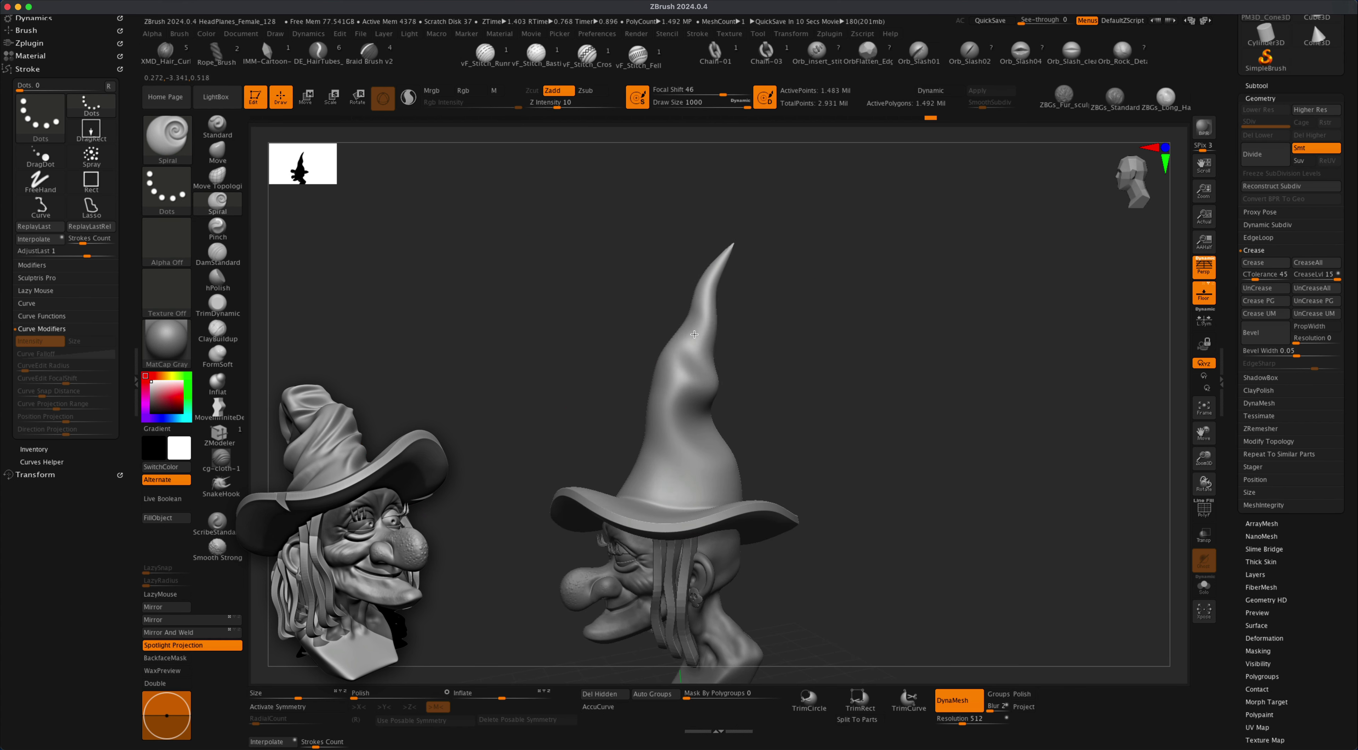
key("super+z")
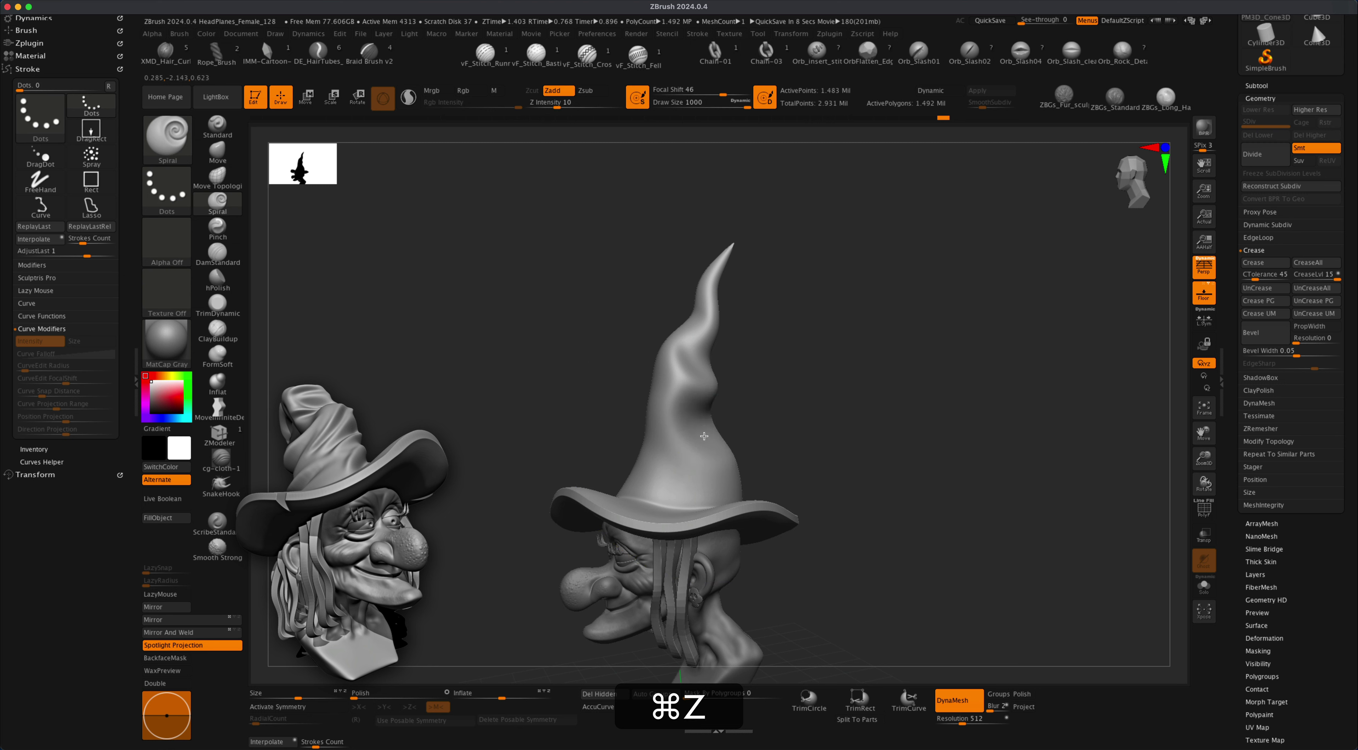
key("alt+super+z")
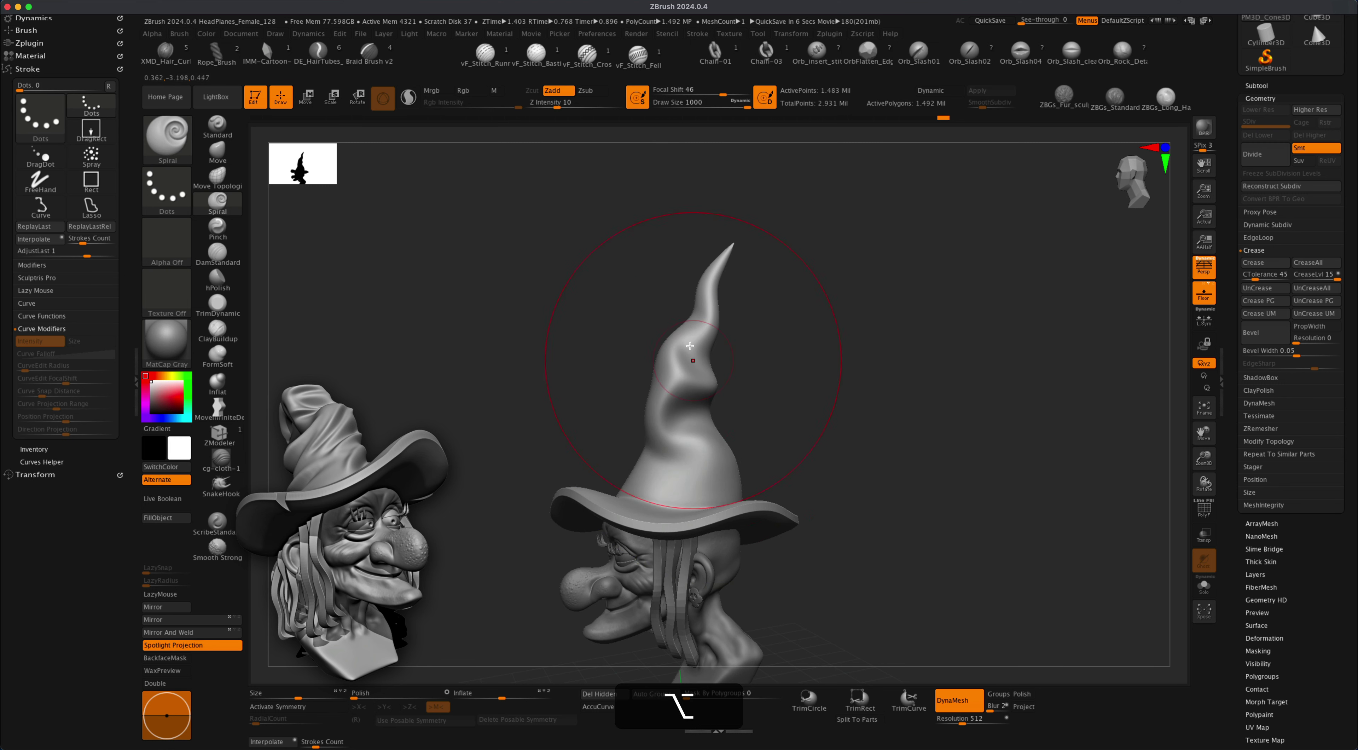
mouse_move(860, 343)
left_mouse_down()
mouse_move(740, 388)
mouse_move(757, 401)
left_mouse_up()
right_click_drag(776, 396, 840, 349)
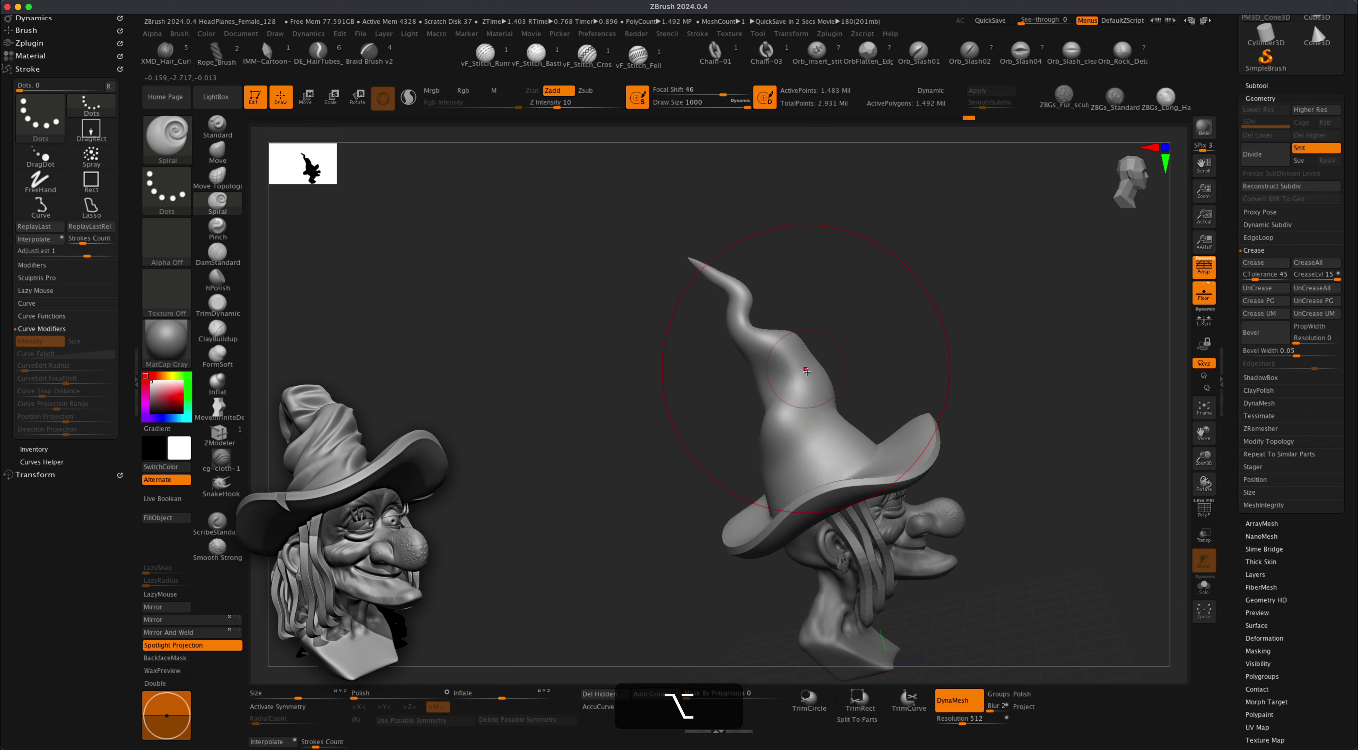
mouse_move(846, 295)
right_mouse_down()
mouse_move(915, 324)
mouse_move(812, 339)
mouse_move(888, 343)
mouse_move(655, 375)
right_mouse_up()
right_click_drag(784, 327, 782, 316, "alt")
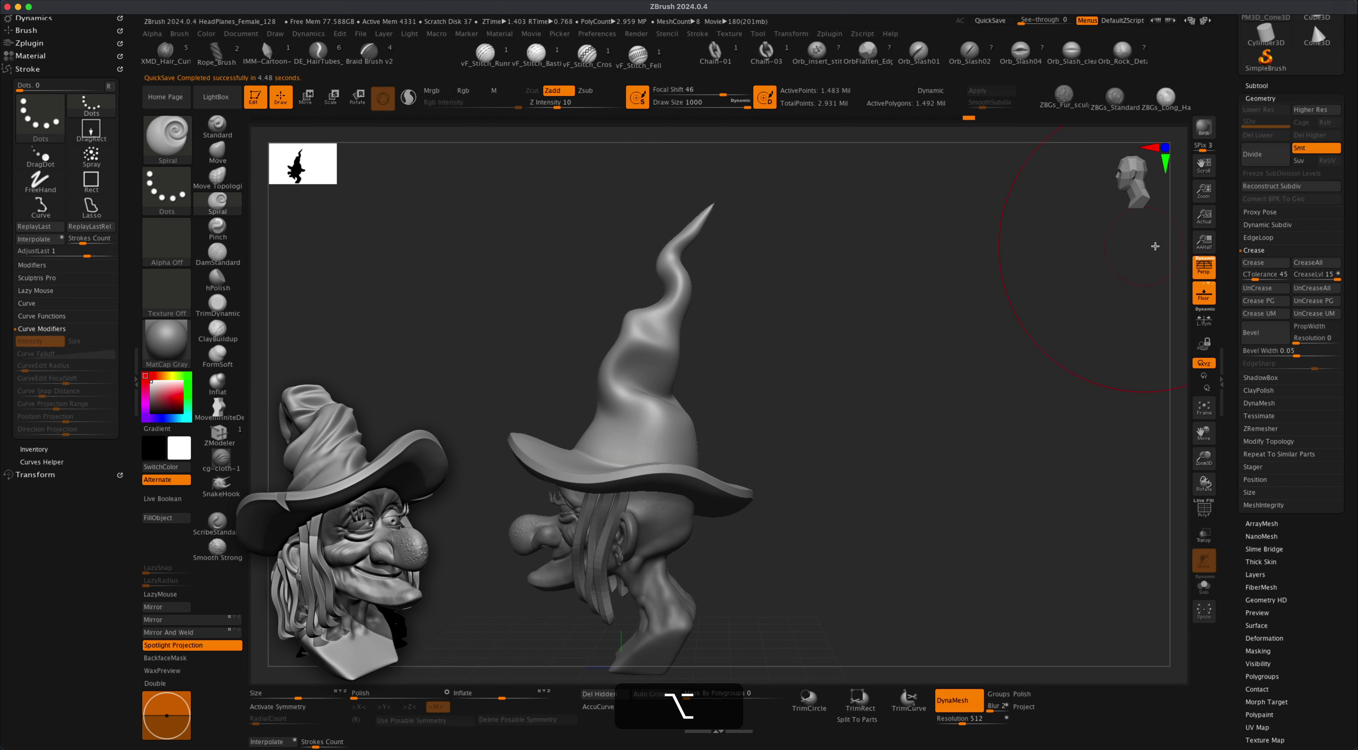
Turn off perspective and apply the Bend Curve deformer to the hat through the transform gizmo.
left_click(1201, 268)
right_click_drag(877, 404, 859, 377, "alt")
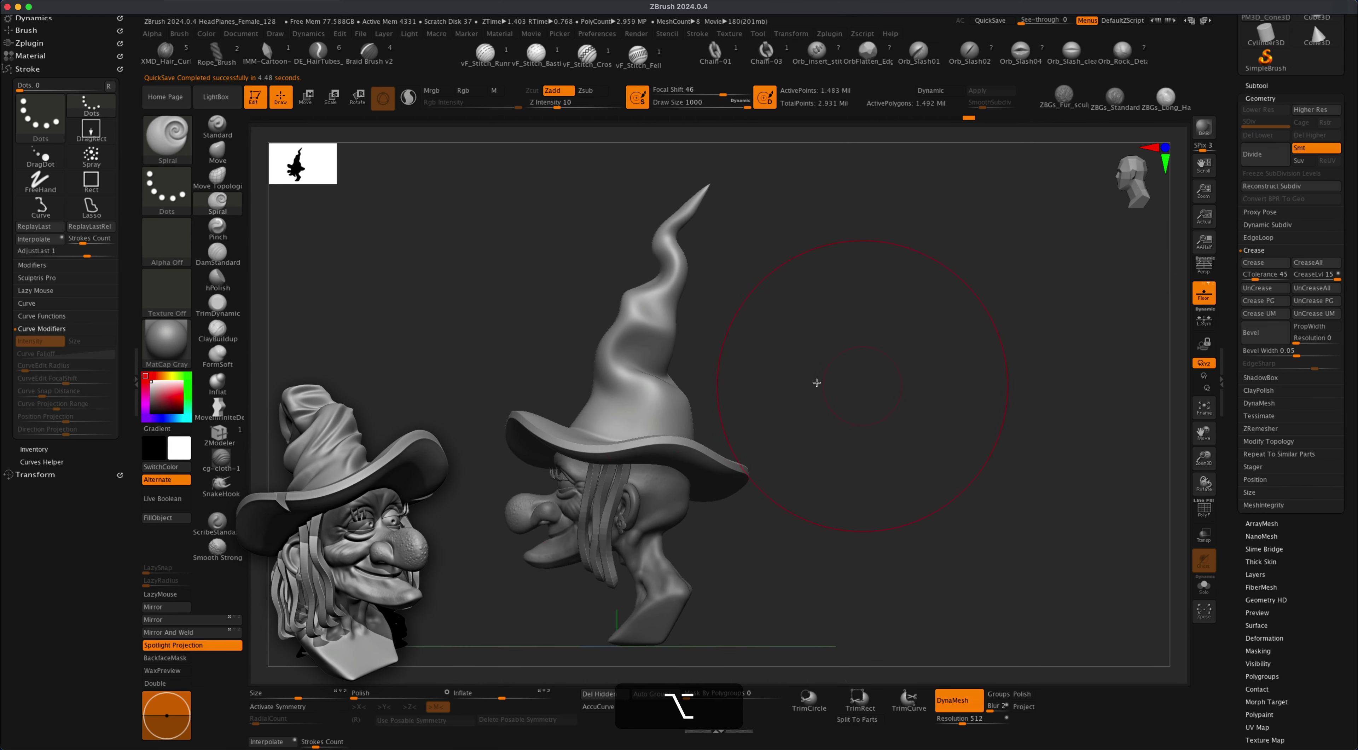
right_click_drag(677, 242, 804, 375, "alt")
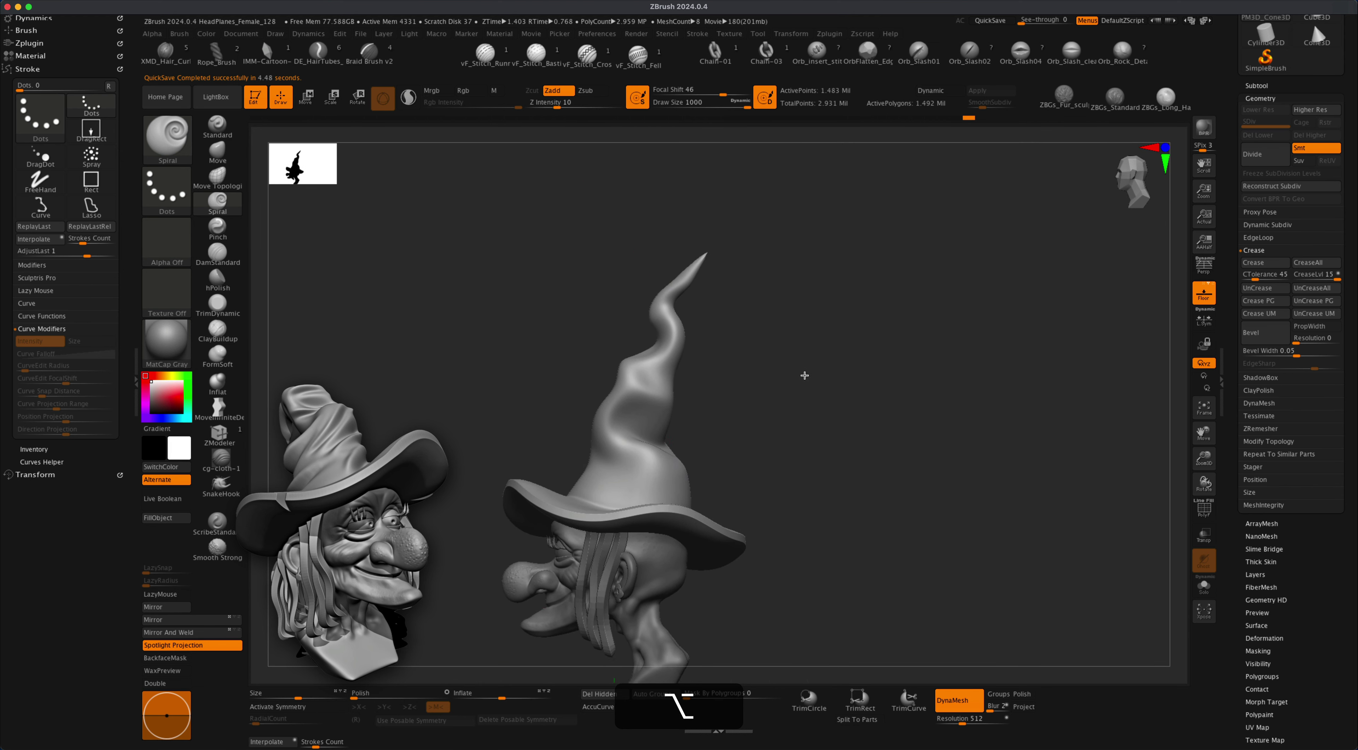
left_click(307, 98)
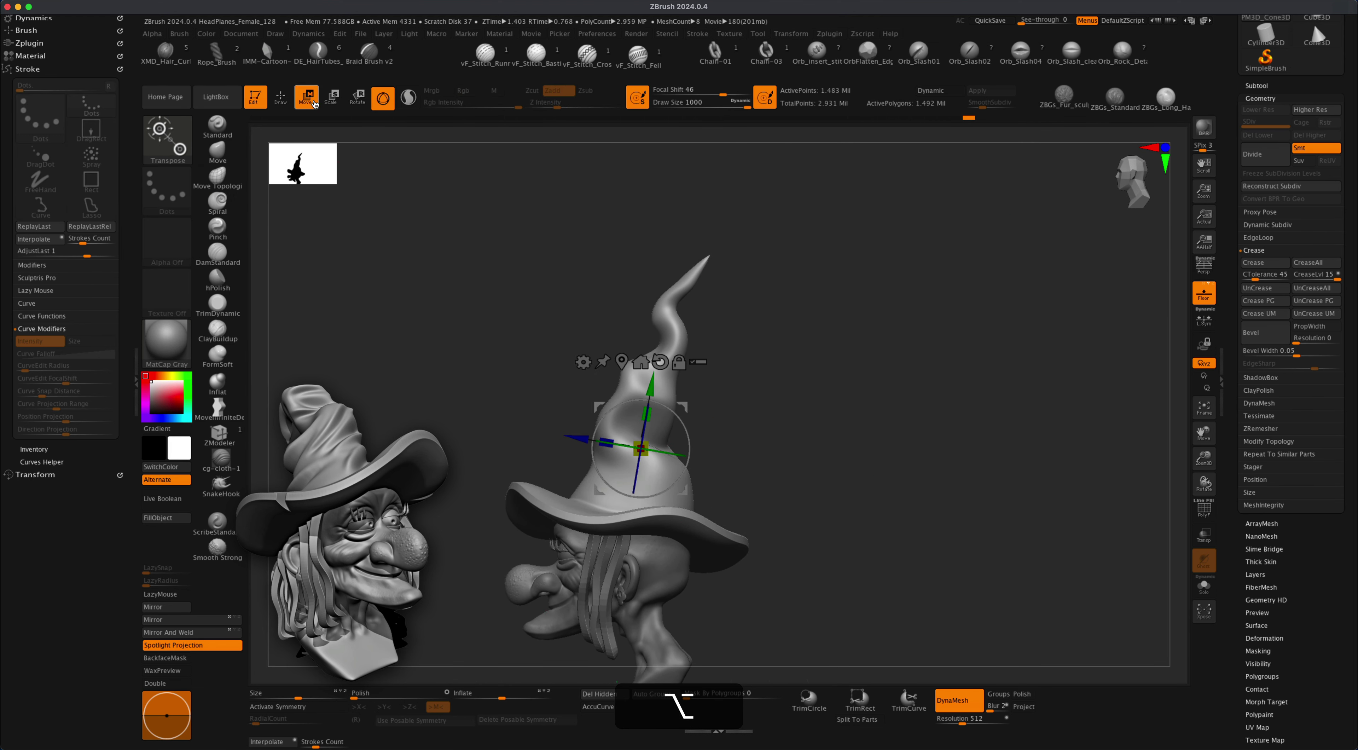
left_click(583, 362)
left_click(709, 401)
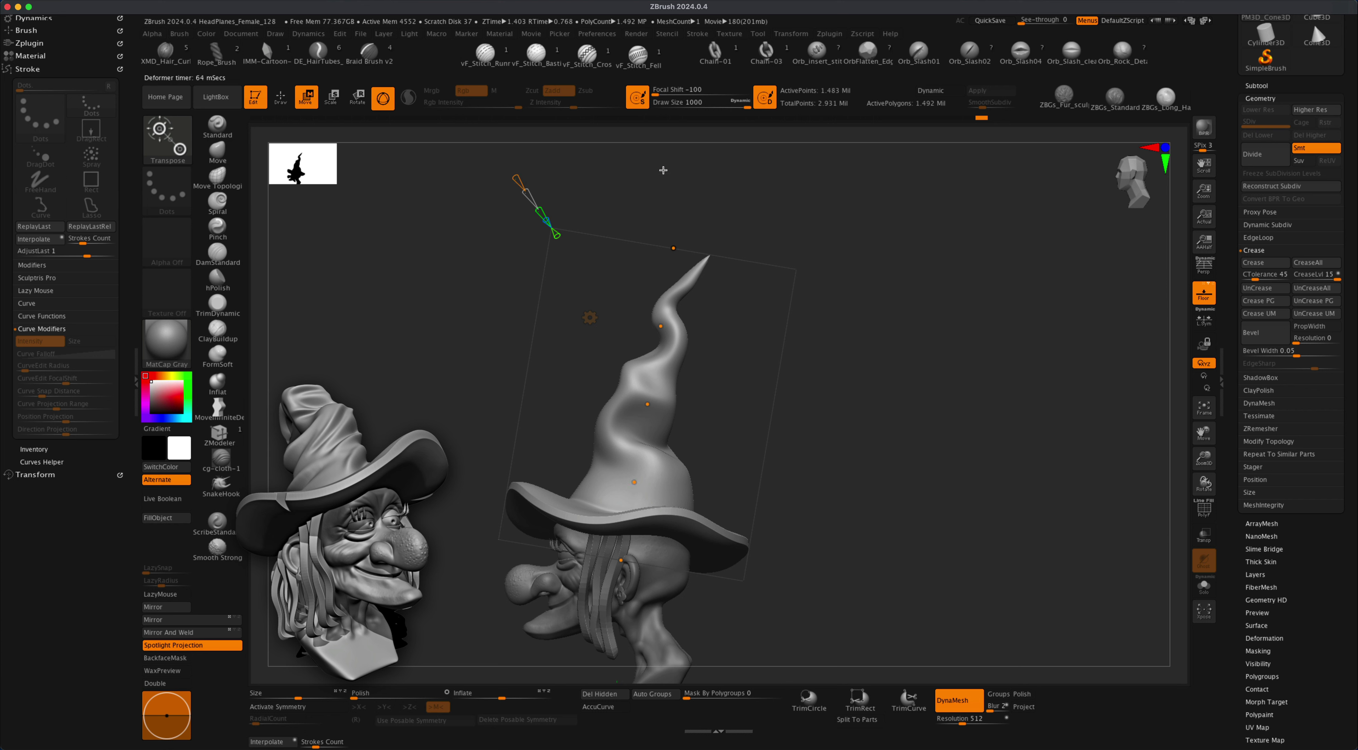
Bend the hat's cone backwards into a drooping hooked tip with the Bend Curve control points and accept the deformation.
left_click_drag(697, 248, 788, 328)
mouse_move(647, 403)
left_mouse_down()
mouse_move(631, 394)
mouse_move(660, 411)
left_mouse_up()
left_click_drag(790, 321, 832, 380)
left_click_drag(517, 179, 514, 174)
left_click_drag(829, 379, 837, 381)
left_click_drag(692, 360, 712, 369)
left_click_drag(669, 404, 675, 405)
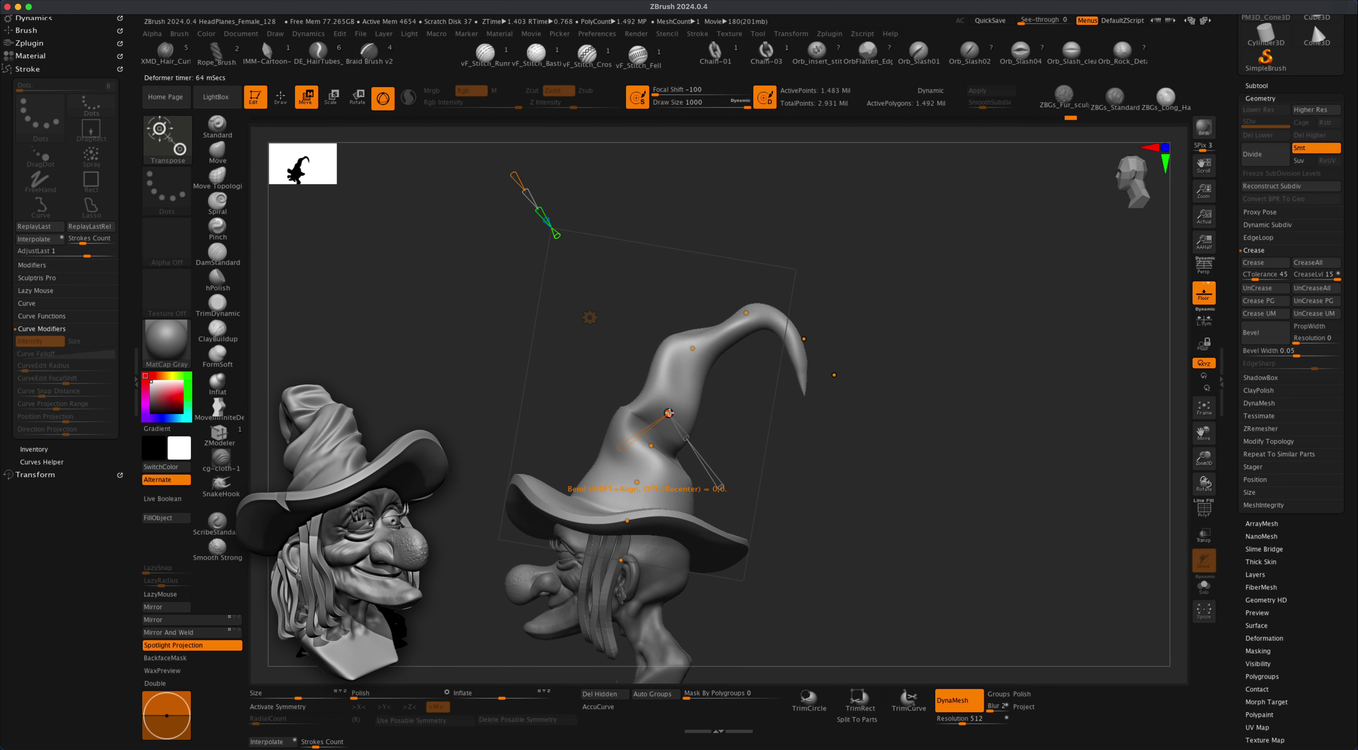
left_click_drag(739, 322, 734, 341)
left_click_drag(796, 374, 867, 346)
left_click(589, 318)
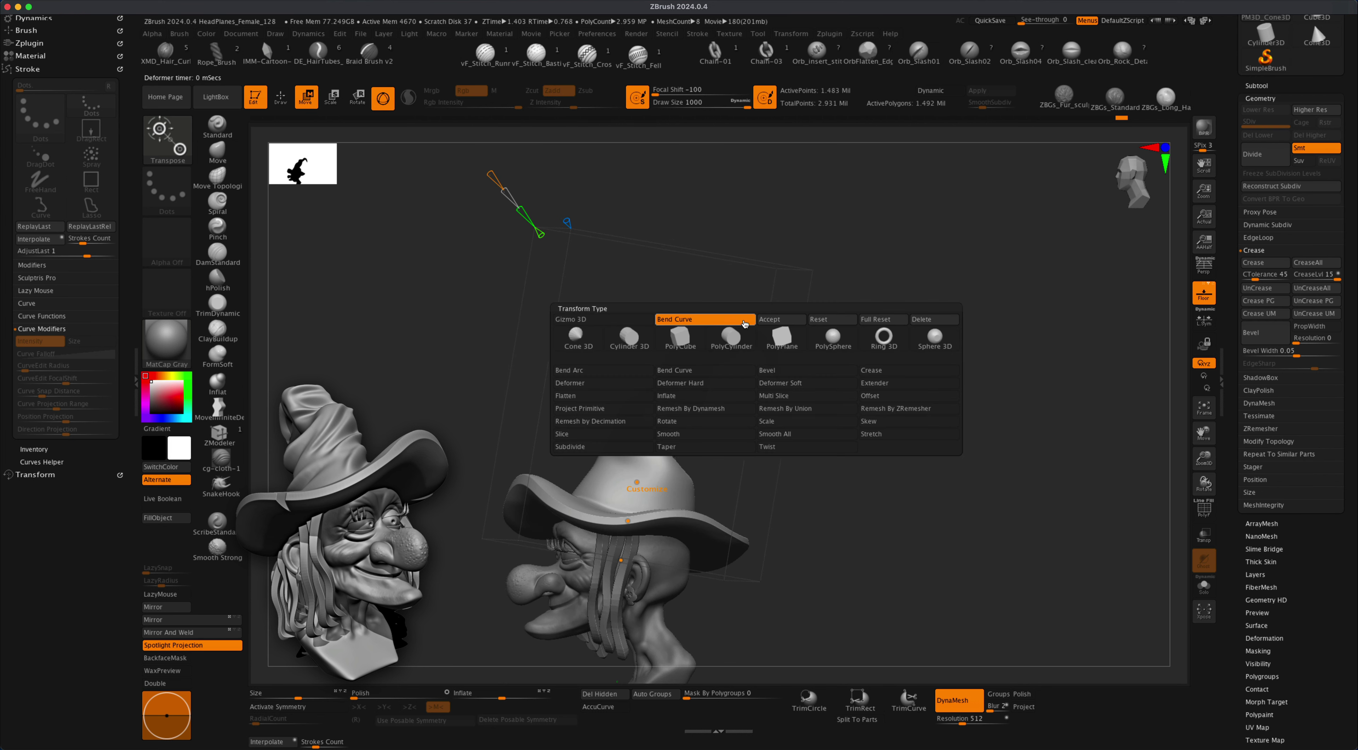
left_click(792, 322)
Reshape the bends along the hat's upper cone and tip with the Move brush at Draw Size about 676.
left_click_drag(886, 380, 832, 358, "alt")
left_click(280, 98)
key("alt+s")
left_click(217, 153)
key("s")
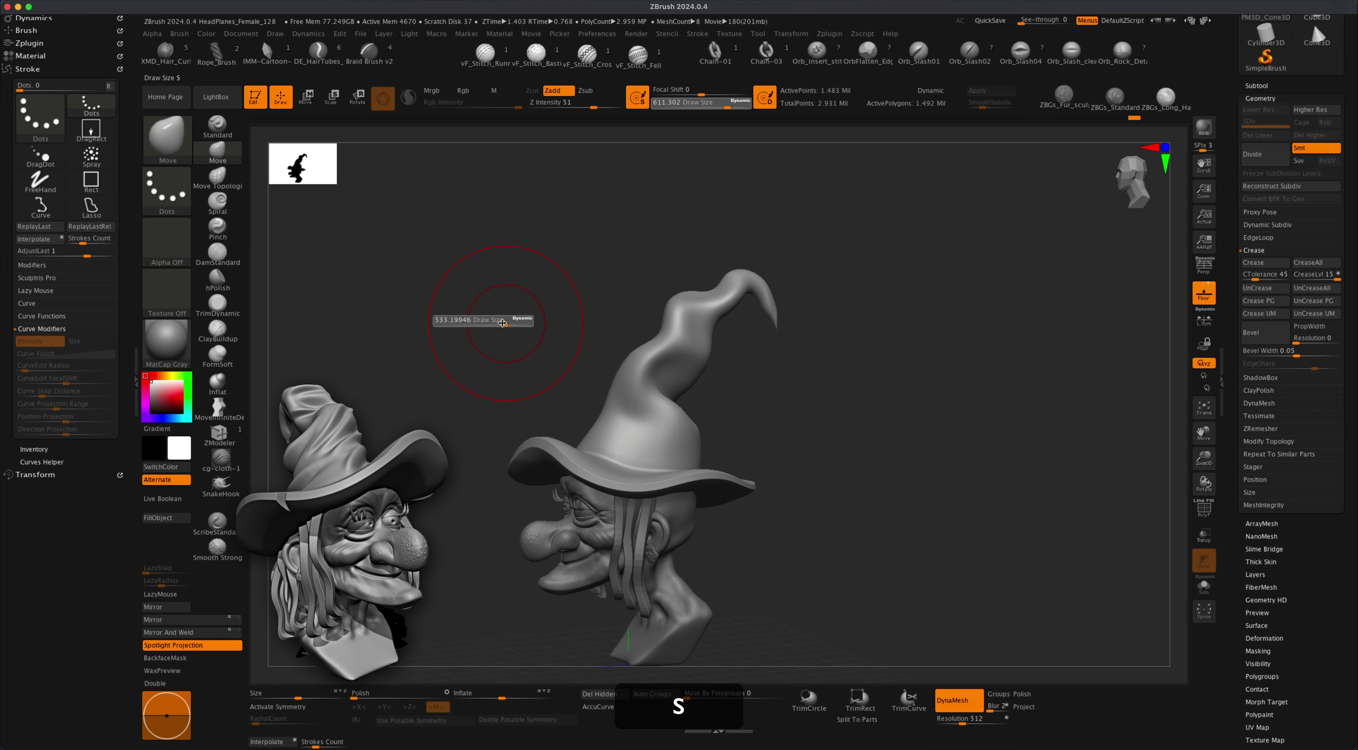
left_click_drag(510, 319, 512, 319)
key("s")
left_click_drag(784, 374, 788, 374)
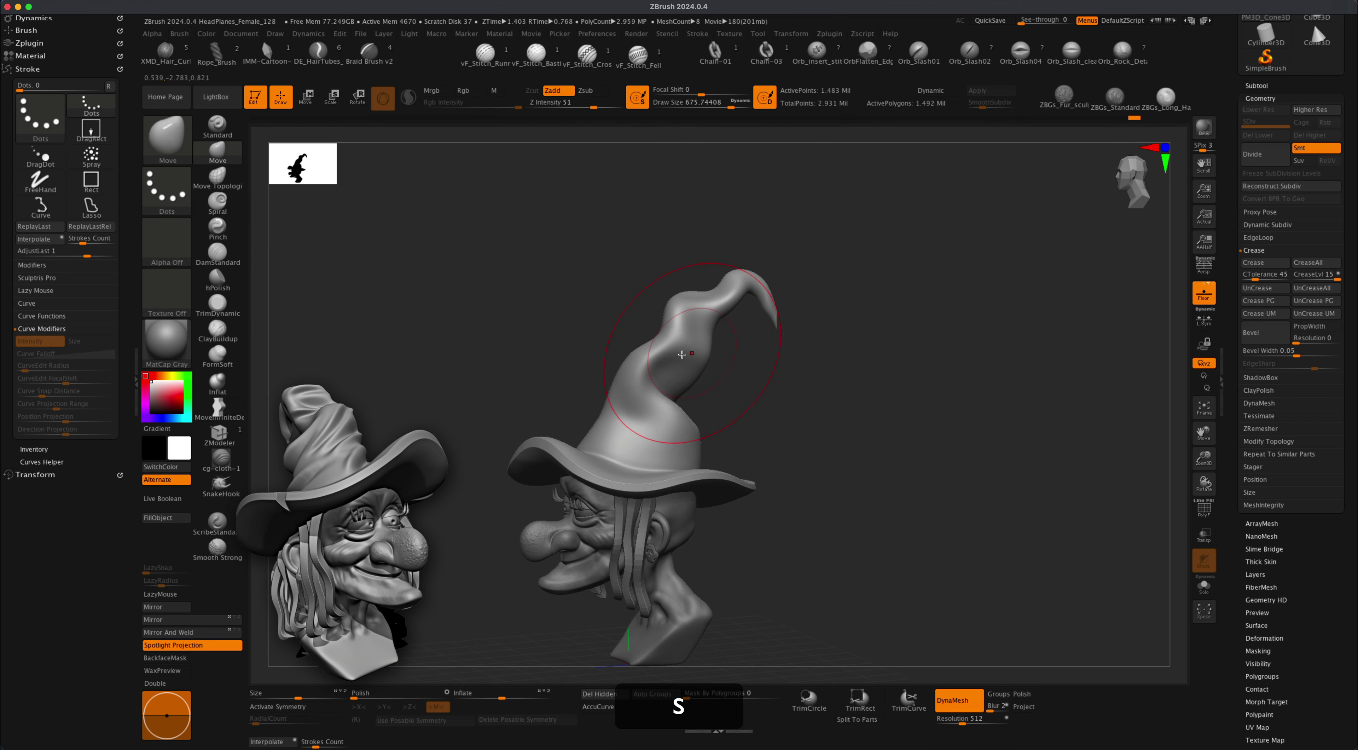
mouse_move(701, 306)
left_mouse_down()
mouse_move(698, 317)
mouse_move(737, 307)
left_mouse_up()
left_click_drag(814, 384, 767, 385)
mouse_move(706, 369)
left_mouse_down()
mouse_move(812, 337)
mouse_move(804, 328)
mouse_move(800, 349)
mouse_move(826, 337)
mouse_move(728, 352)
left_mouse_up()
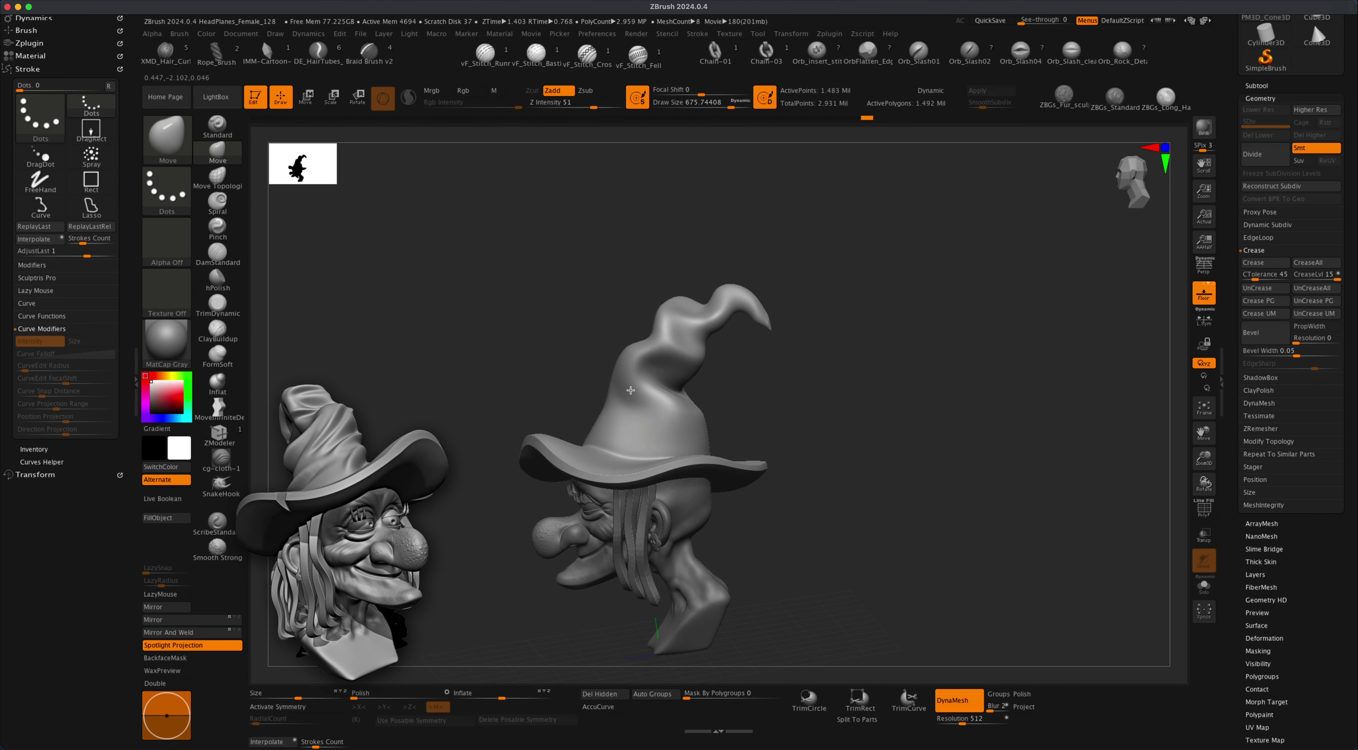
Set the Move brush's Draw Size to about 666 and turn perspective back on.
key("s")
left_click(569, 370)
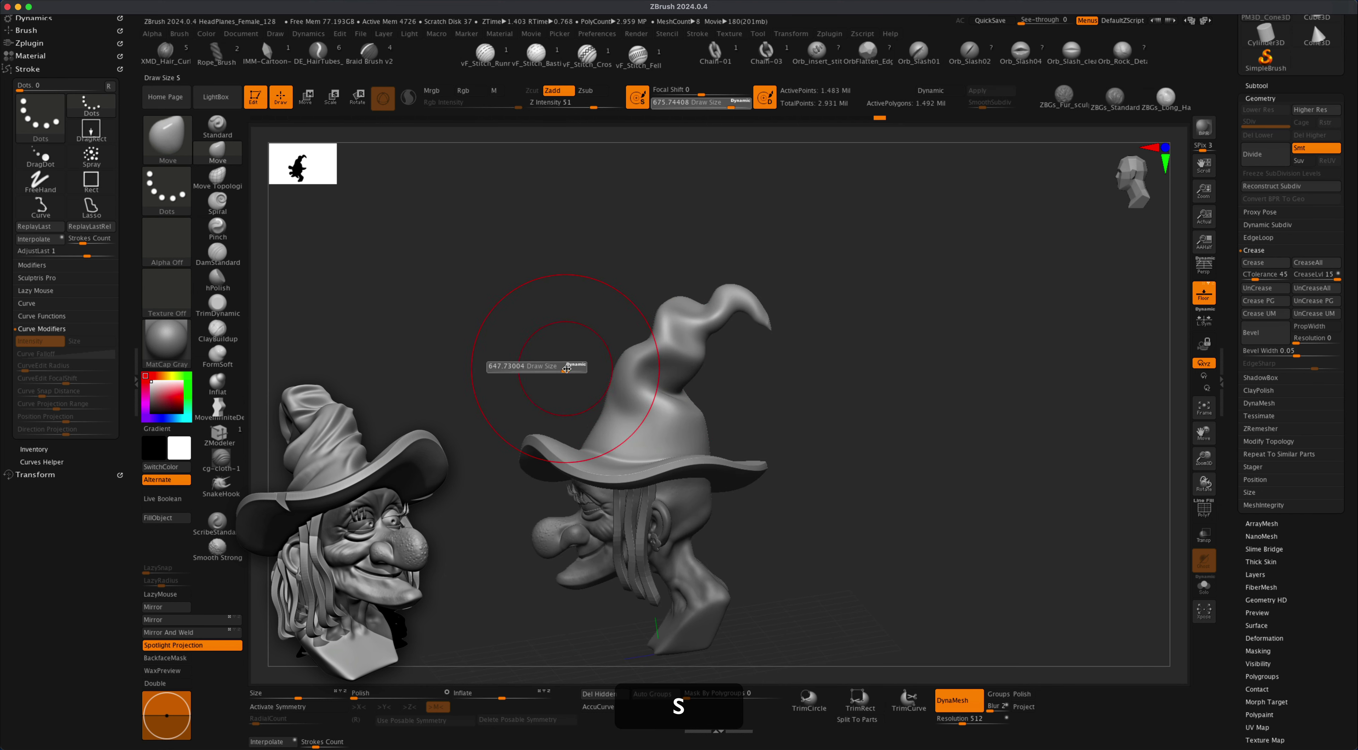
mouse_move(797, 368)
left_mouse_down()
mouse_move(737, 371)
mouse_move(848, 325)
left_mouse_up()
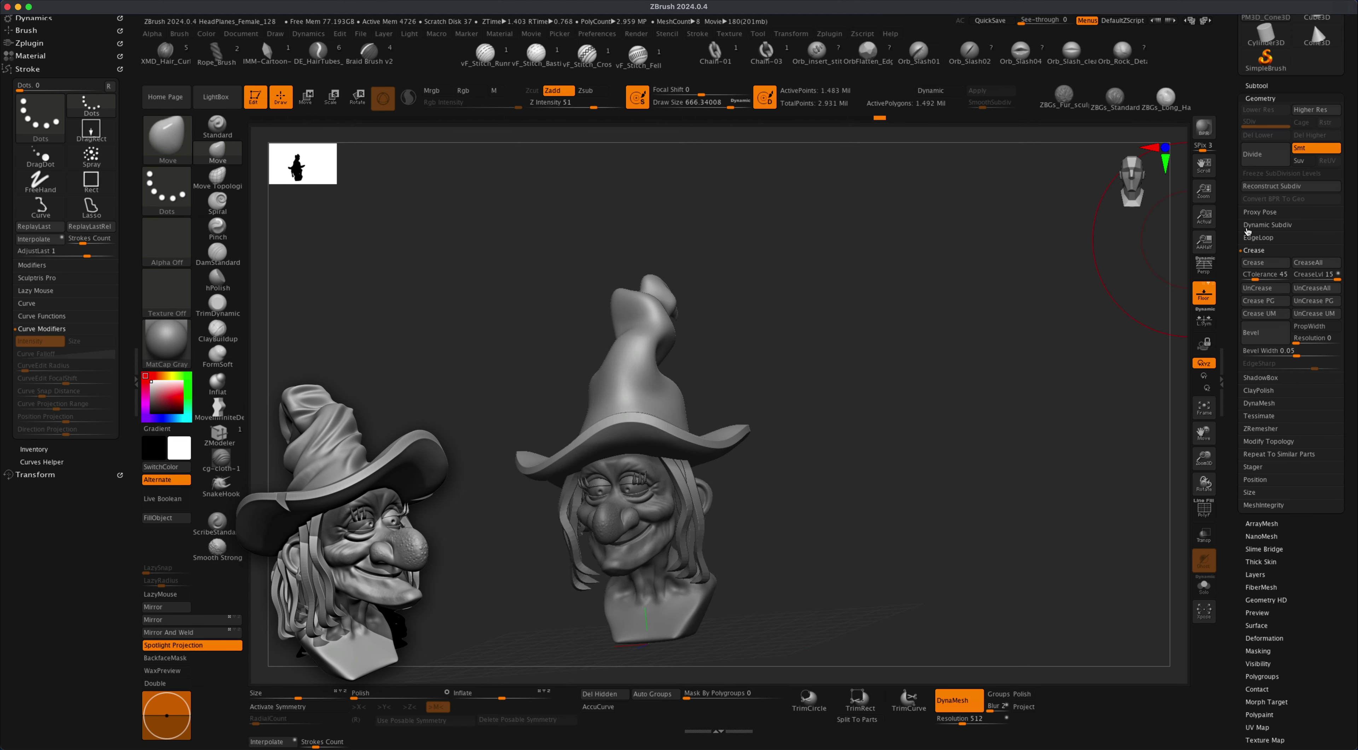
left_click(1202, 272)
mouse_move(894, 367)
left_mouse_down("alt")
mouse_move(888, 384)
mouse_move(861, 374)
mouse_move(883, 377)
left_mouse_up("alt")
left_click_drag(489, 415, 406, 408, "alt")
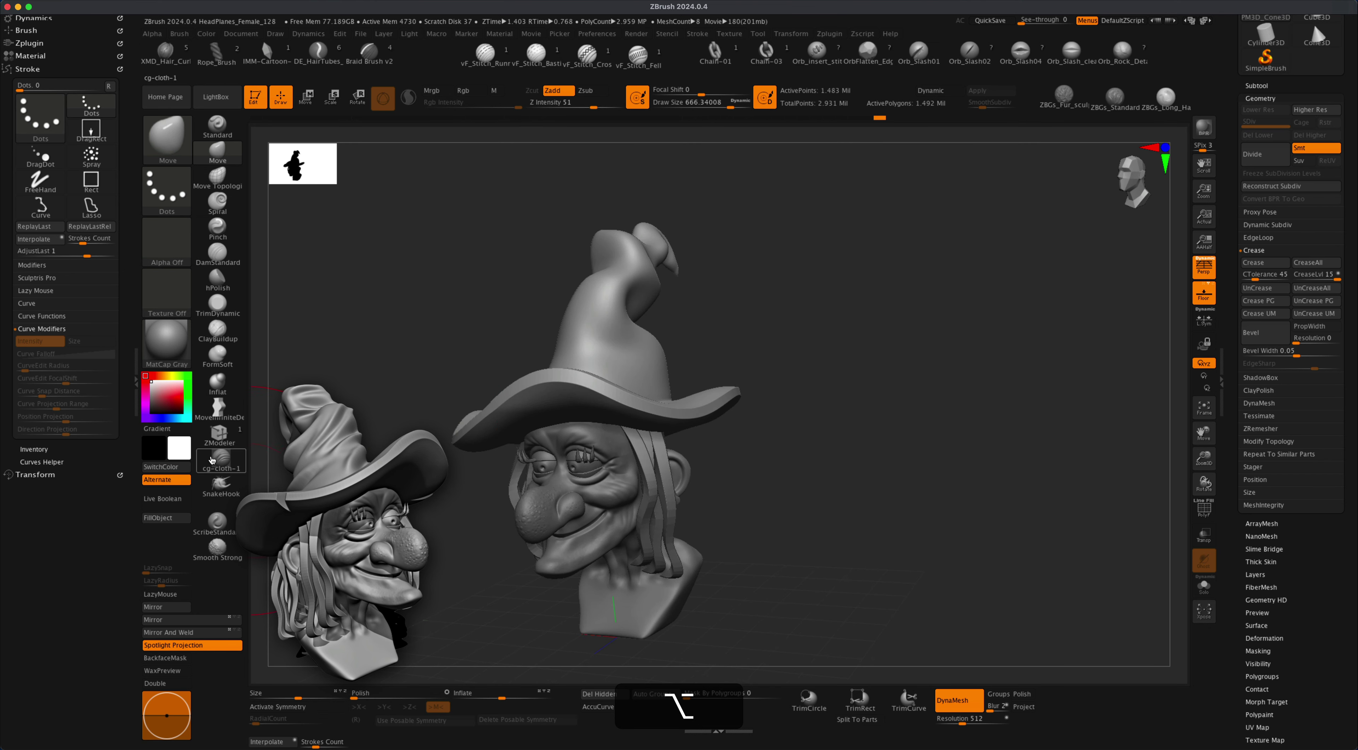
Carve the first cloth folds just above the brim with the cg-cloth-1 brush, undoing unwanted strokes and setting LazyRadius to 59.
key("s")
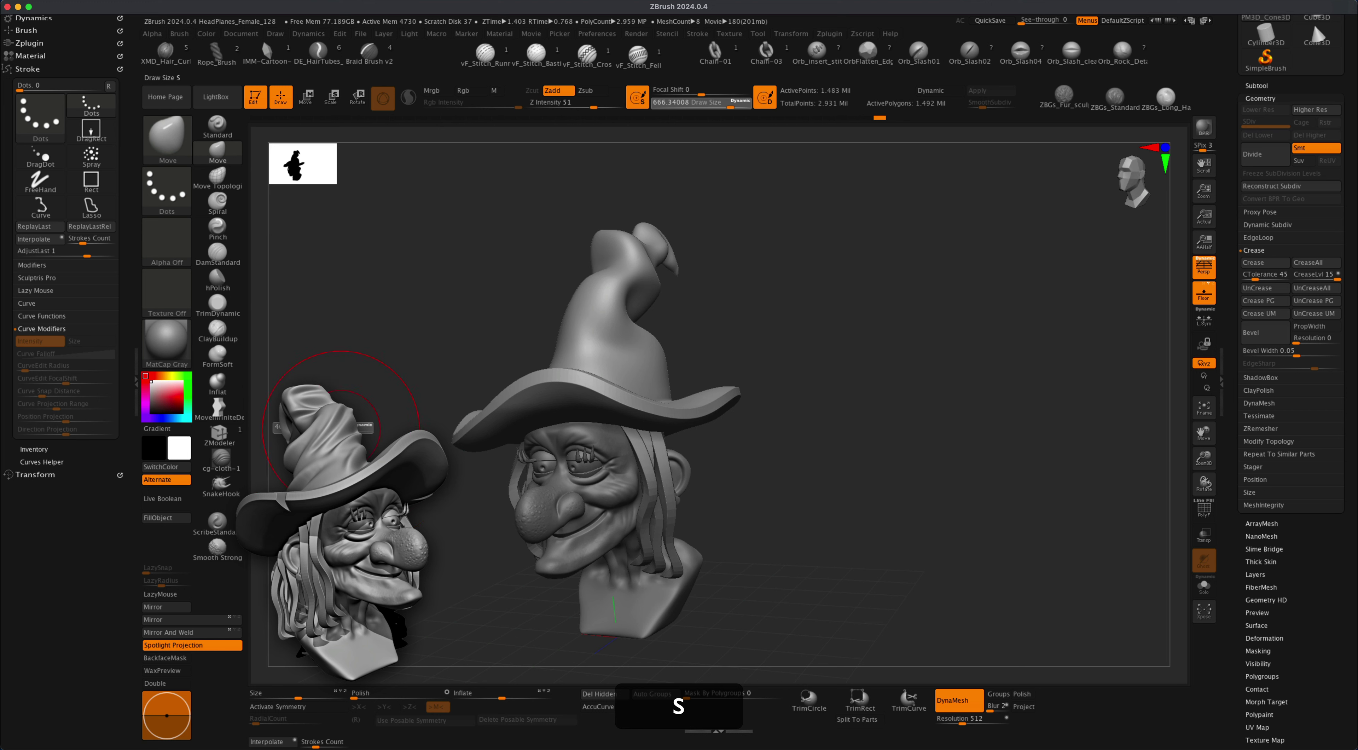
left_click_drag(352, 428, 314, 430)
left_click_drag(374, 380, 415, 375, "alt")
mouse_move(871, 288)
left_mouse_down()
mouse_move(870, 304)
mouse_move(783, 320)
left_mouse_up()
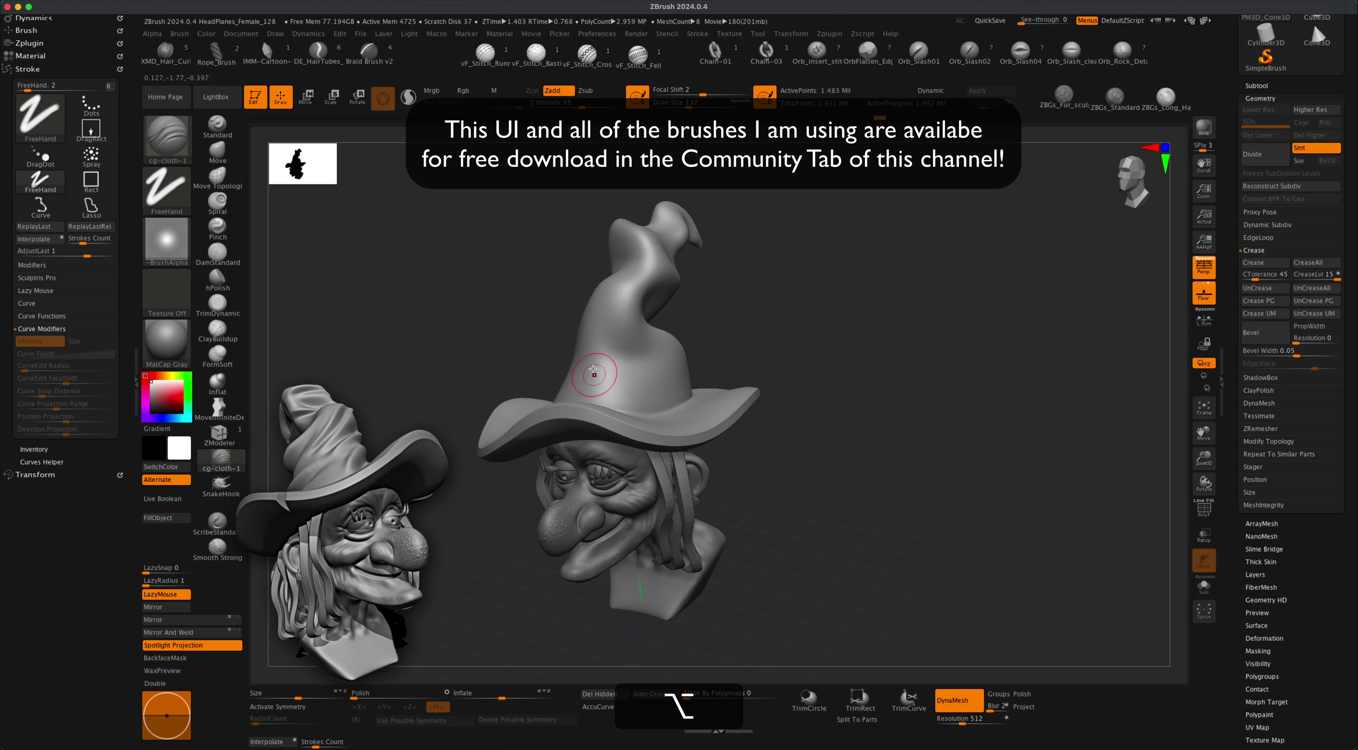
key("super+z")
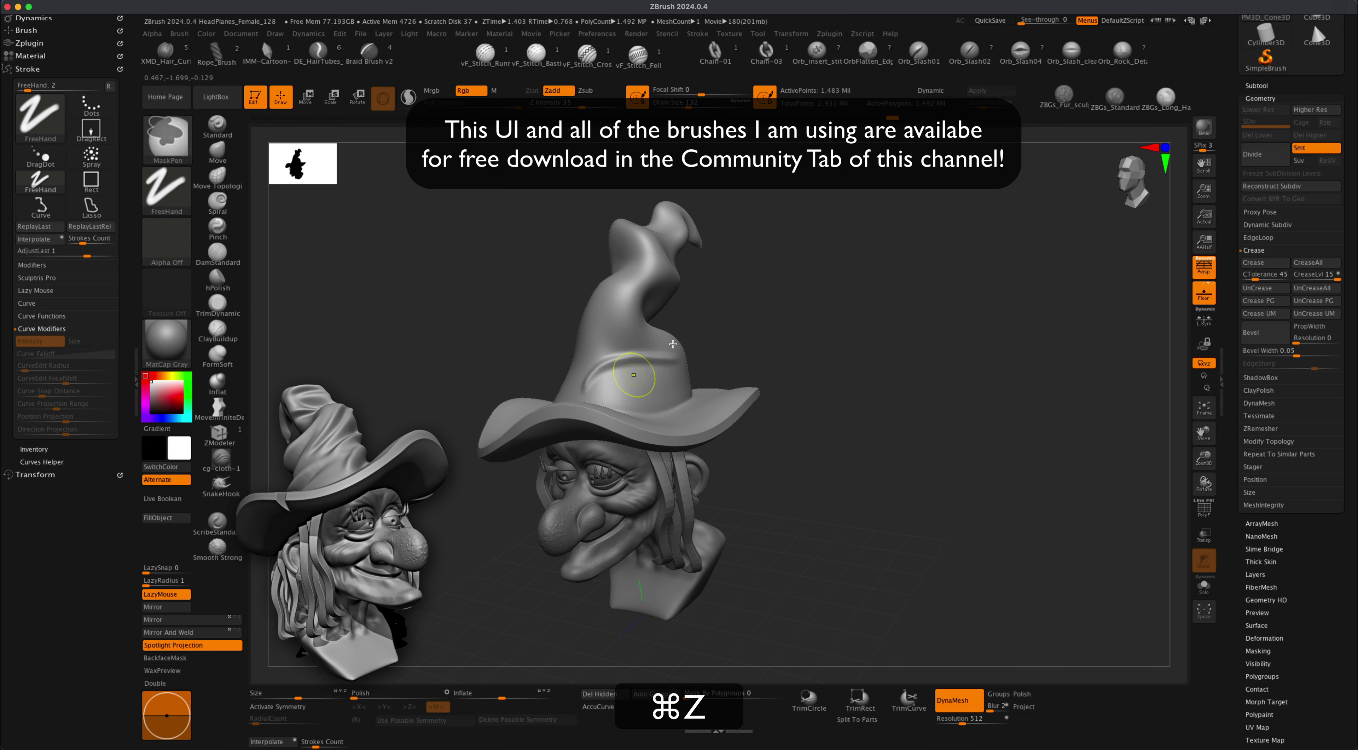
key("super+s")
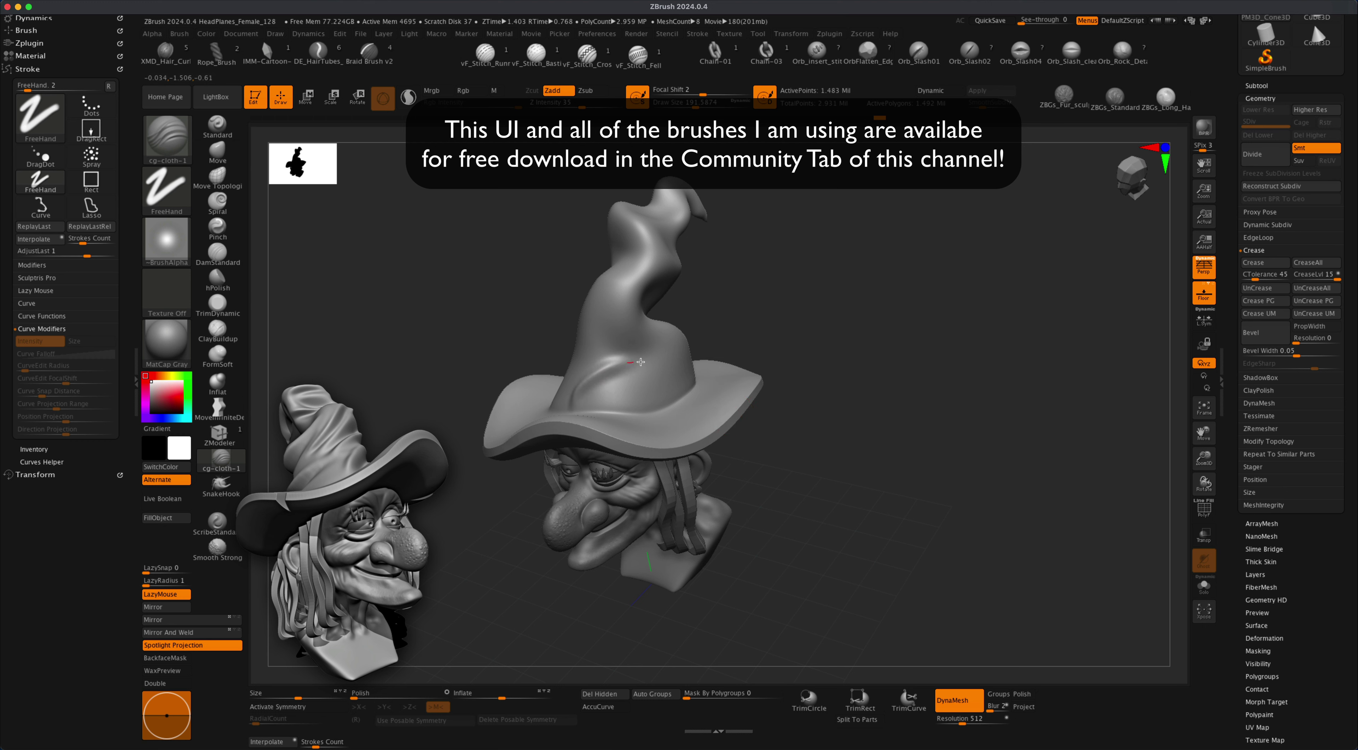
key("super+z")
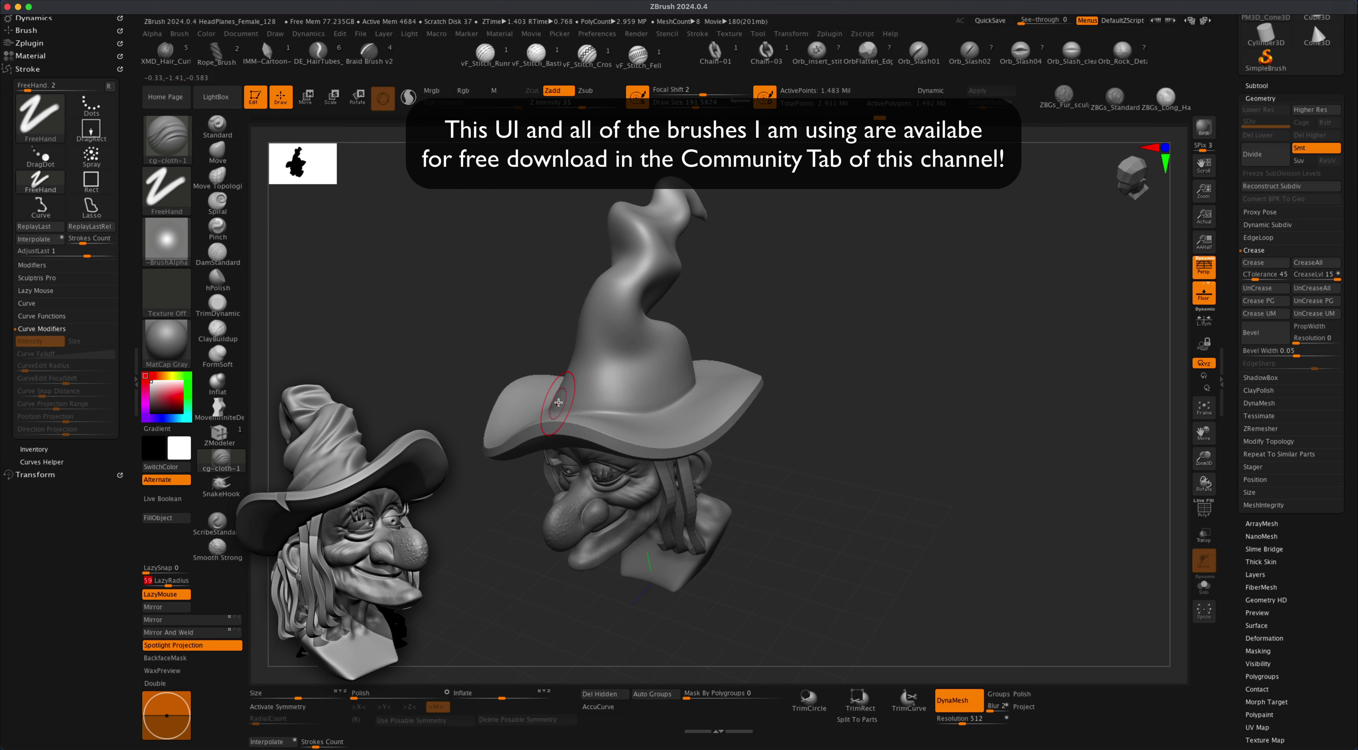
left_click_drag(635, 353, 699, 346)
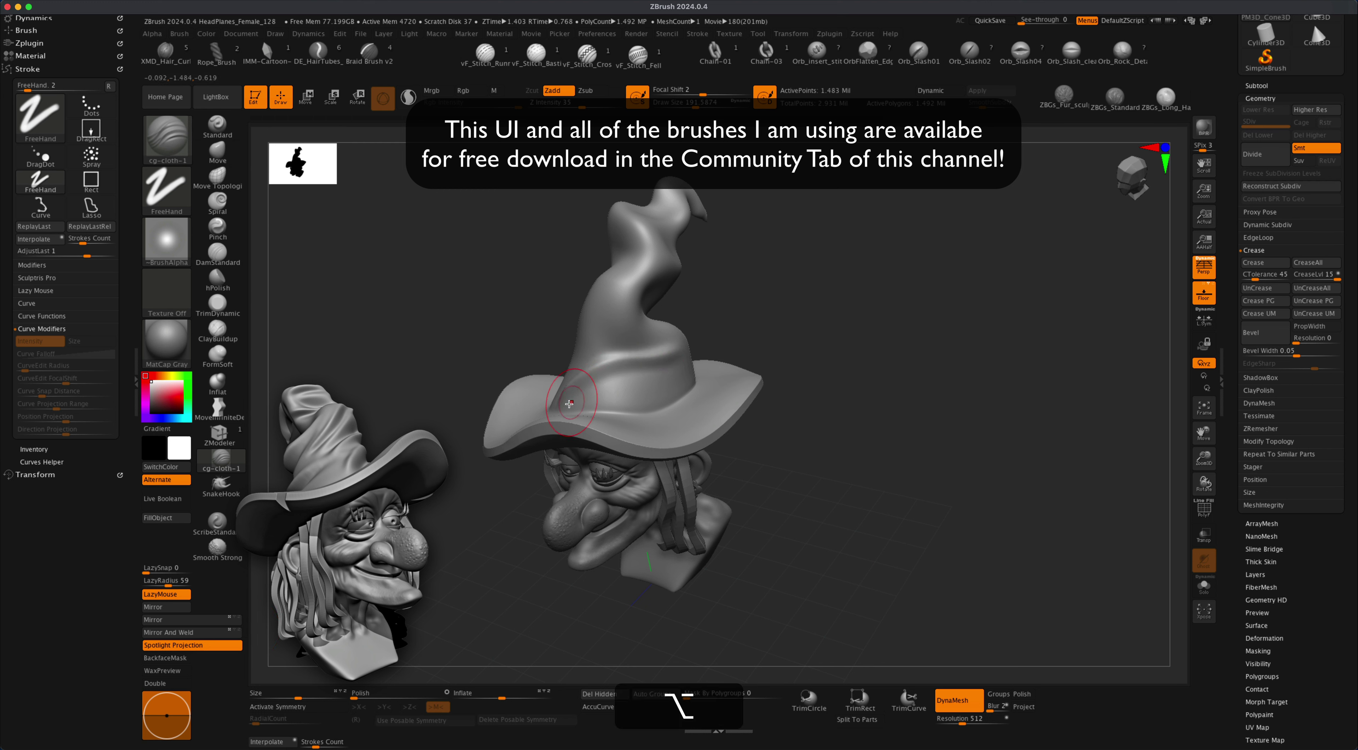
Carve diagonal wrapping folds around the hat's lower and middle cone with cg-cloth-1 at Draw Size about 192, undoing unwanted strokes.
mouse_move(578, 396)
left_mouse_down("alt")
mouse_move(712, 325)
mouse_move(649, 386)
mouse_move(764, 299)
left_mouse_up("alt")
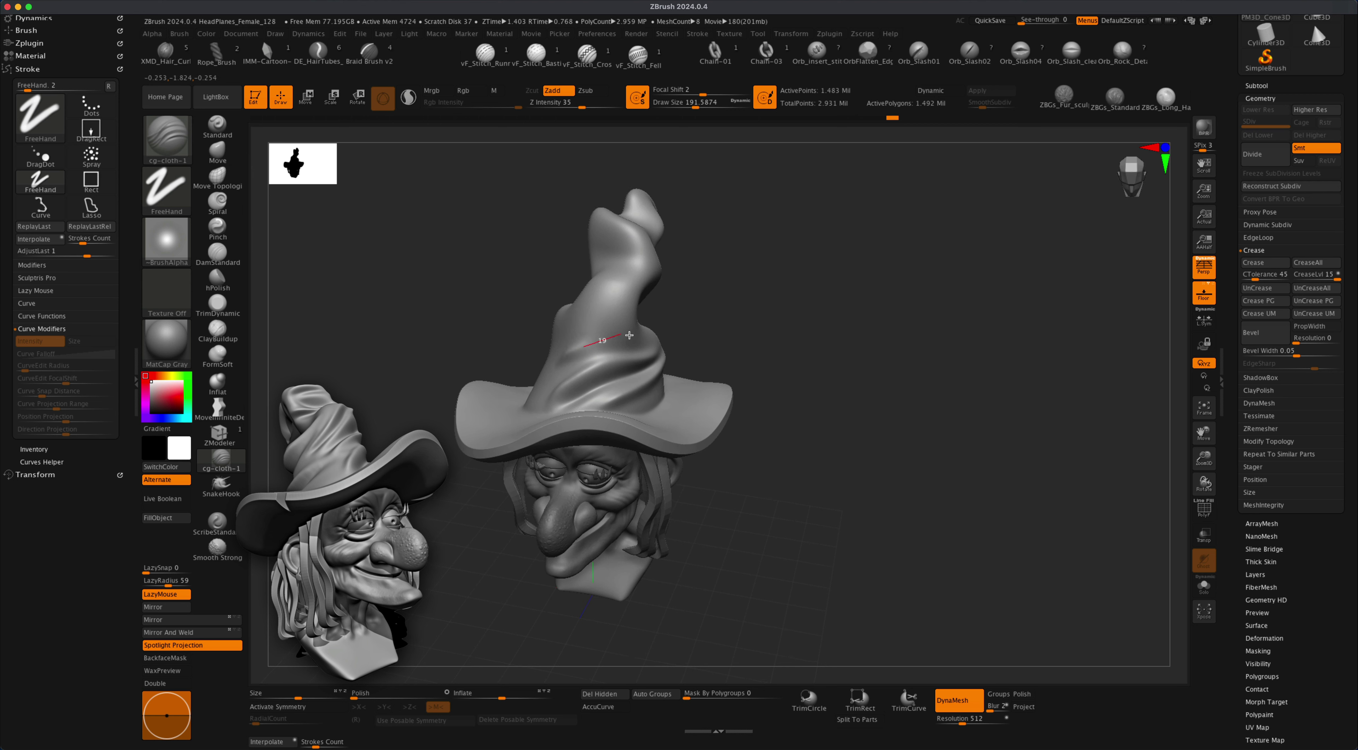
left_click_drag(629, 334, 654, 323)
left_click_drag(737, 297, 735, 318)
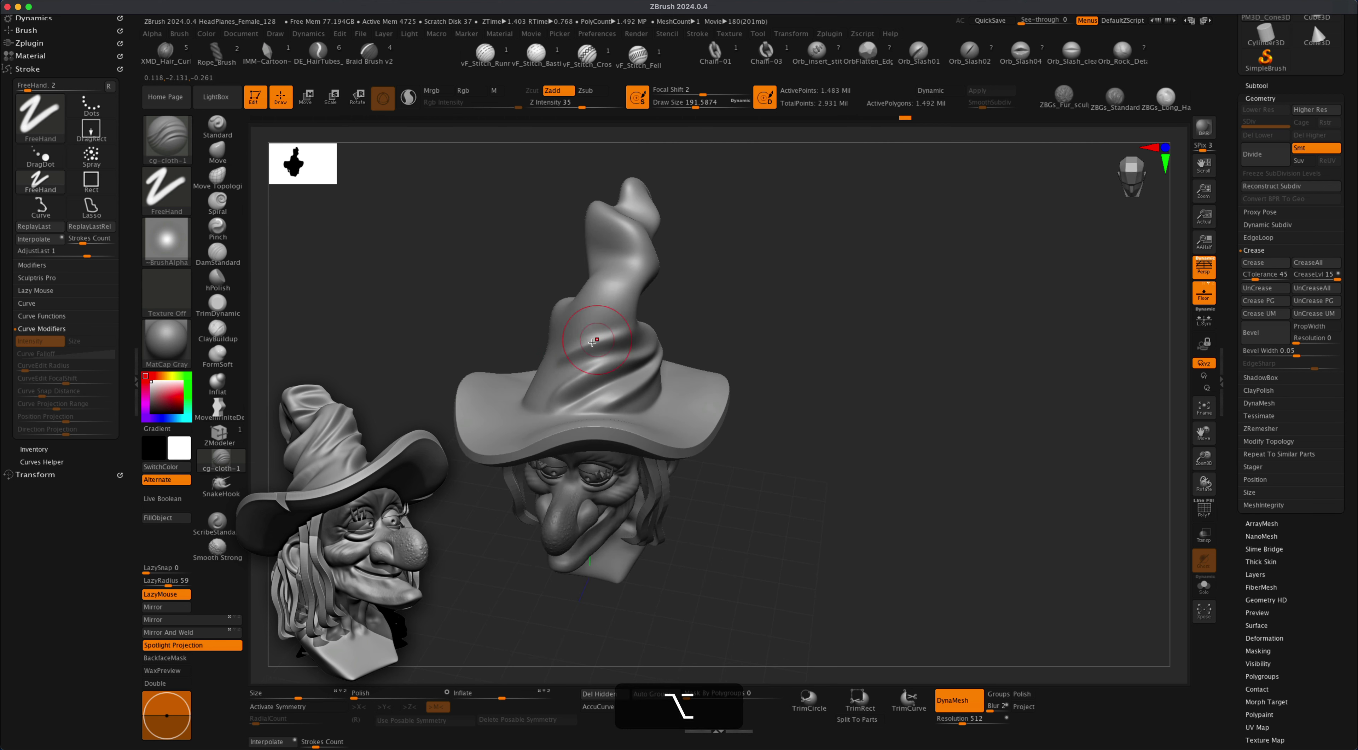
left_click_drag(574, 340, 690, 309)
key("alt+super+z")
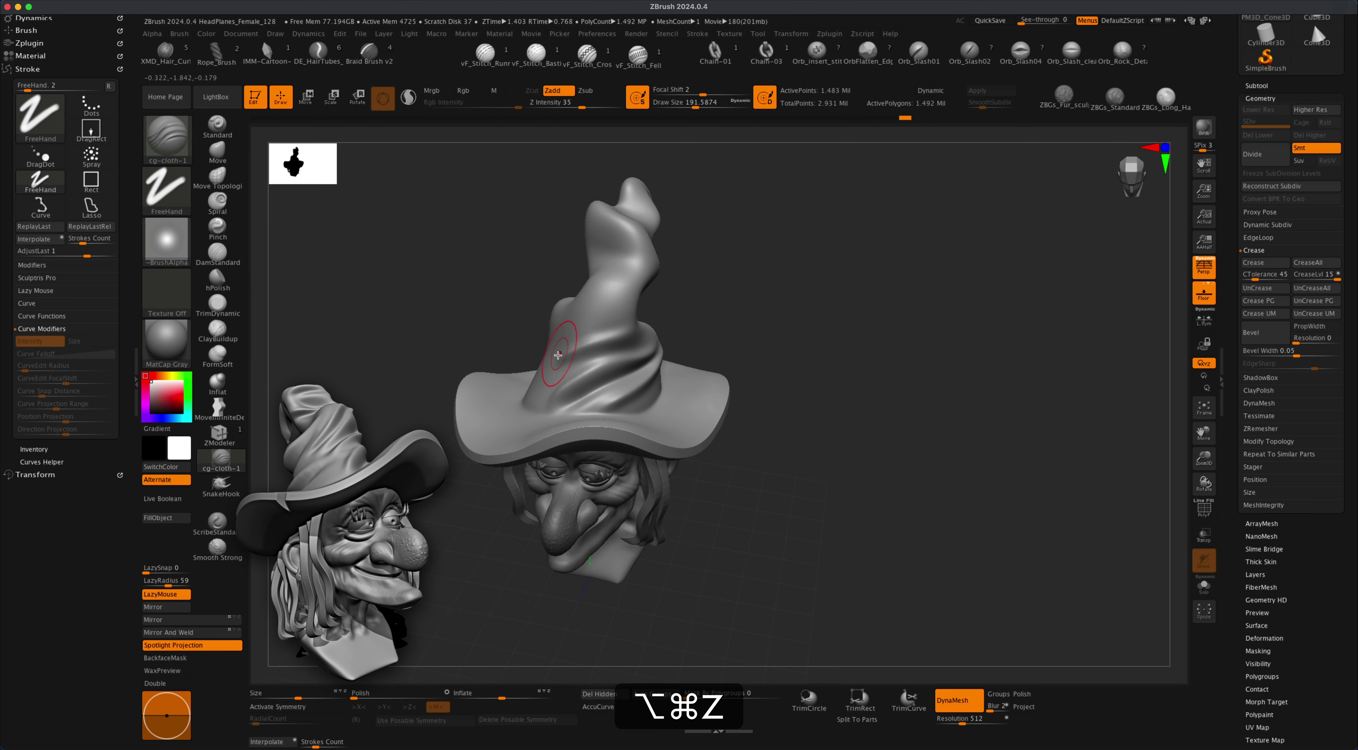
mouse_move(563, 317)
left_mouse_down("alt")
mouse_move(617, 266)
mouse_move(682, 247)
left_mouse_up("alt")
key("super+z")
left_click_drag(570, 312, 663, 246, "alt")
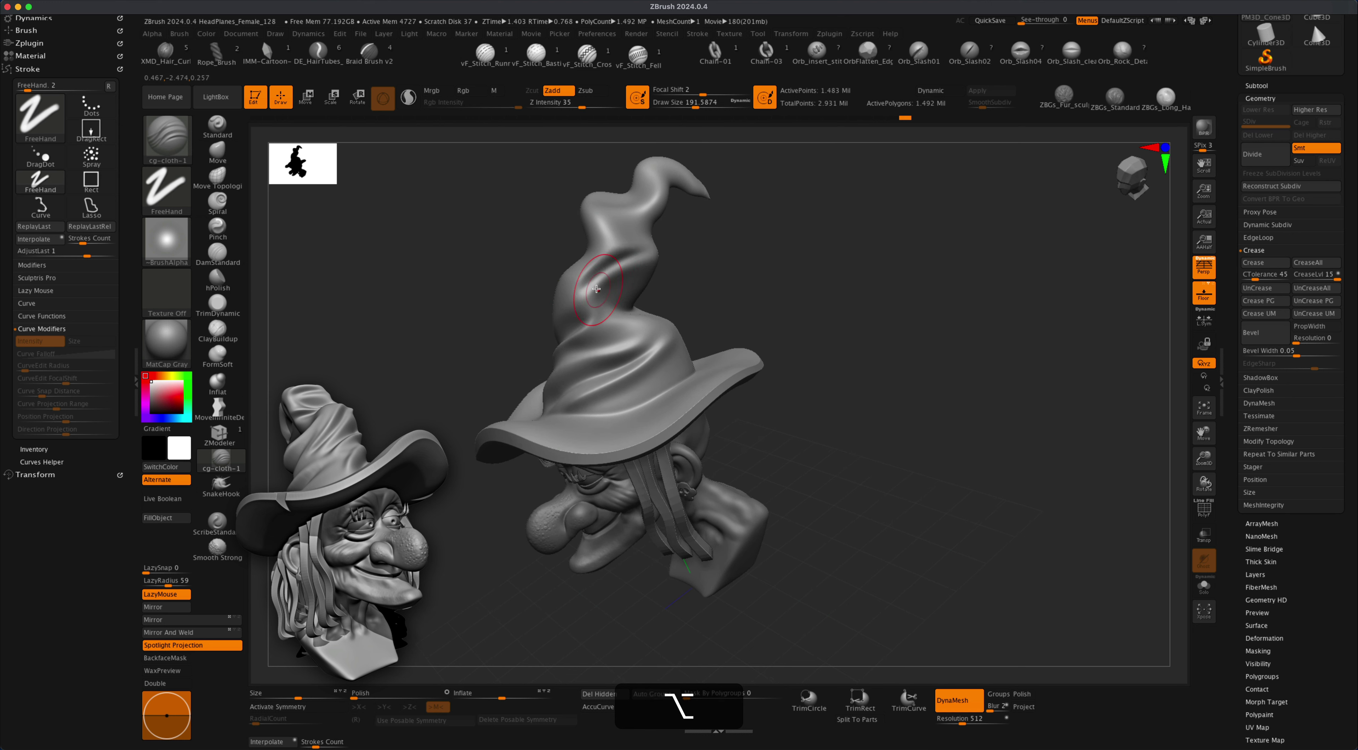
key("alt+super+z")
key("super+z")
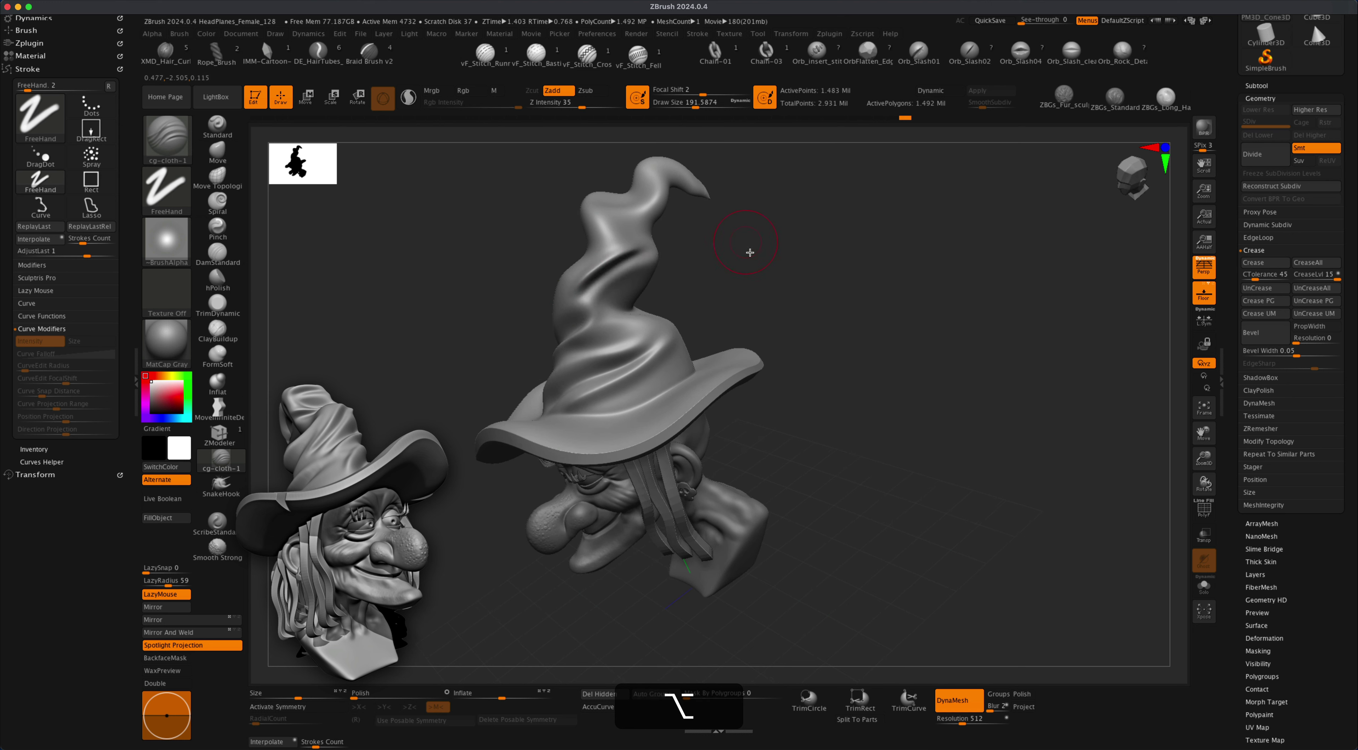
Extend the cloth folds over the upper cone towards the tip with cg-cloth-1, undoing unwanted strokes and lowering LazyRadius to 27.
left_click_drag(750, 252, 786, 339)
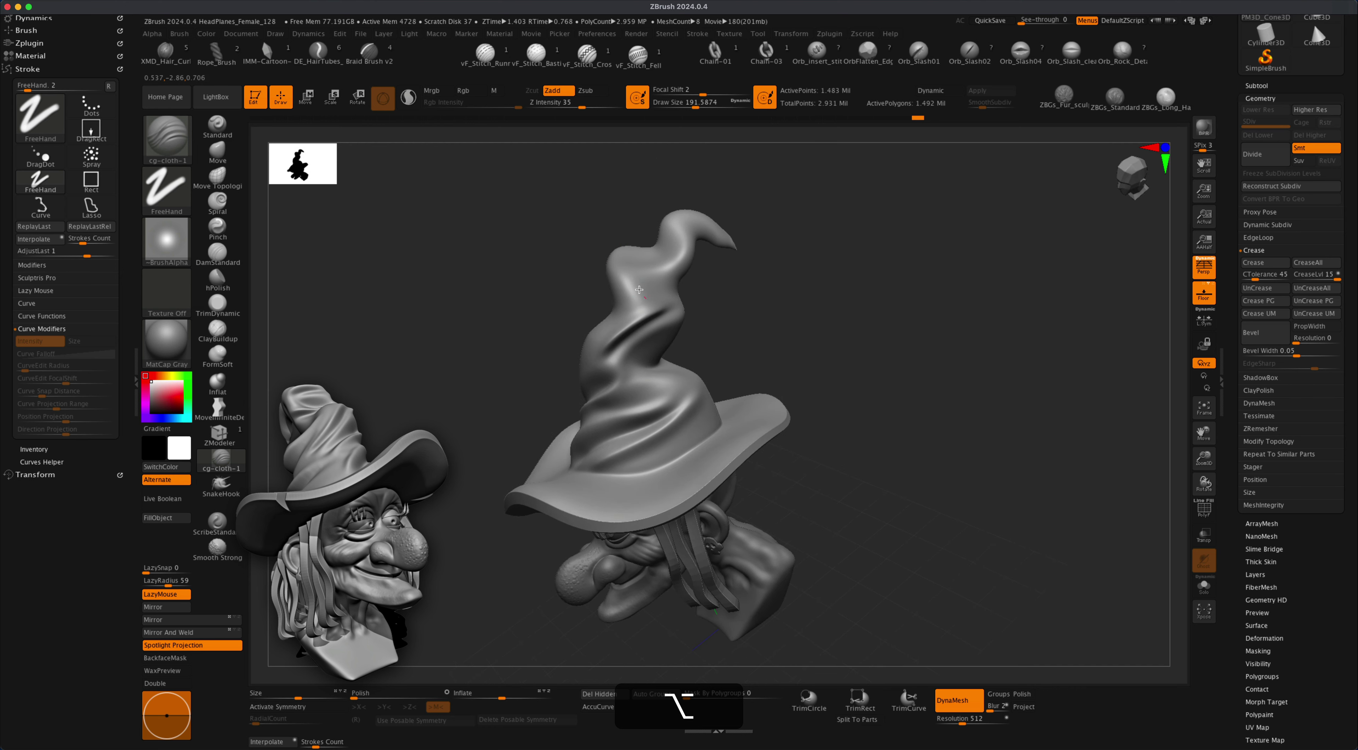
key("alt+super+z")
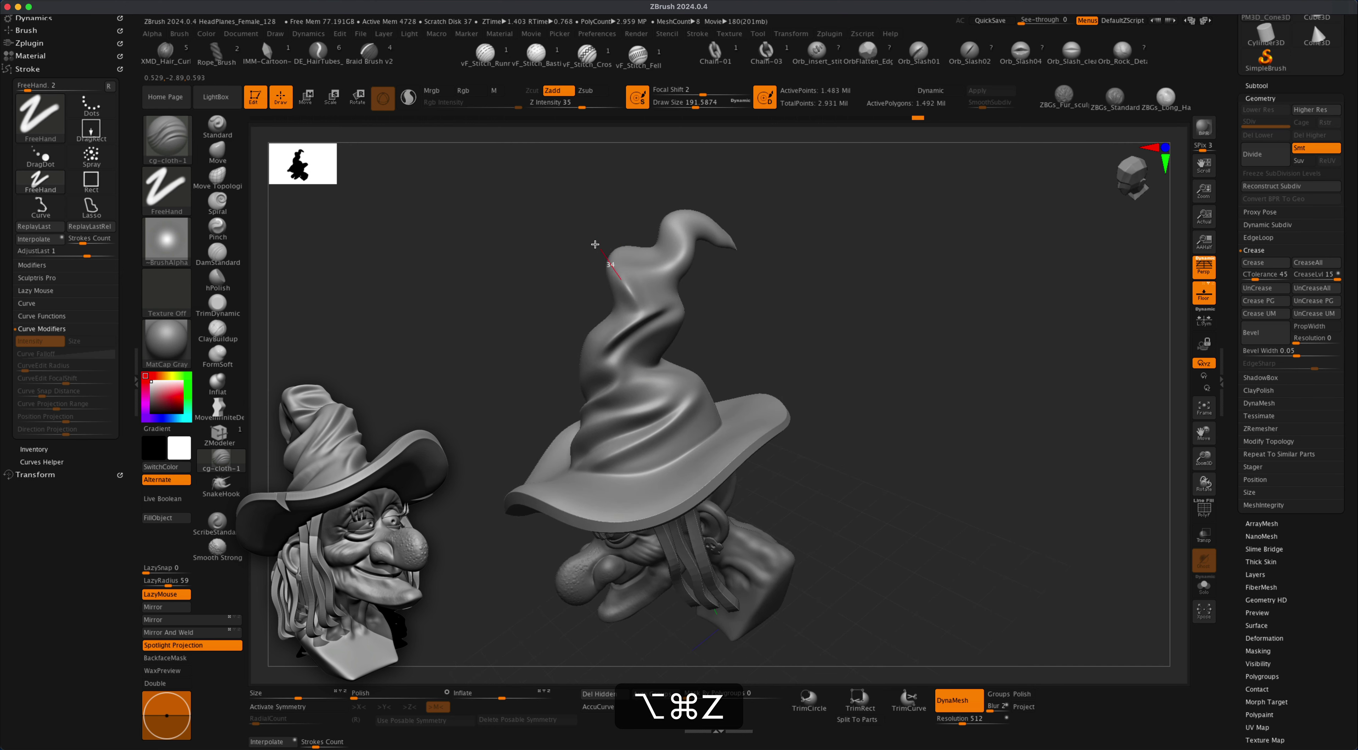
key("super+z")
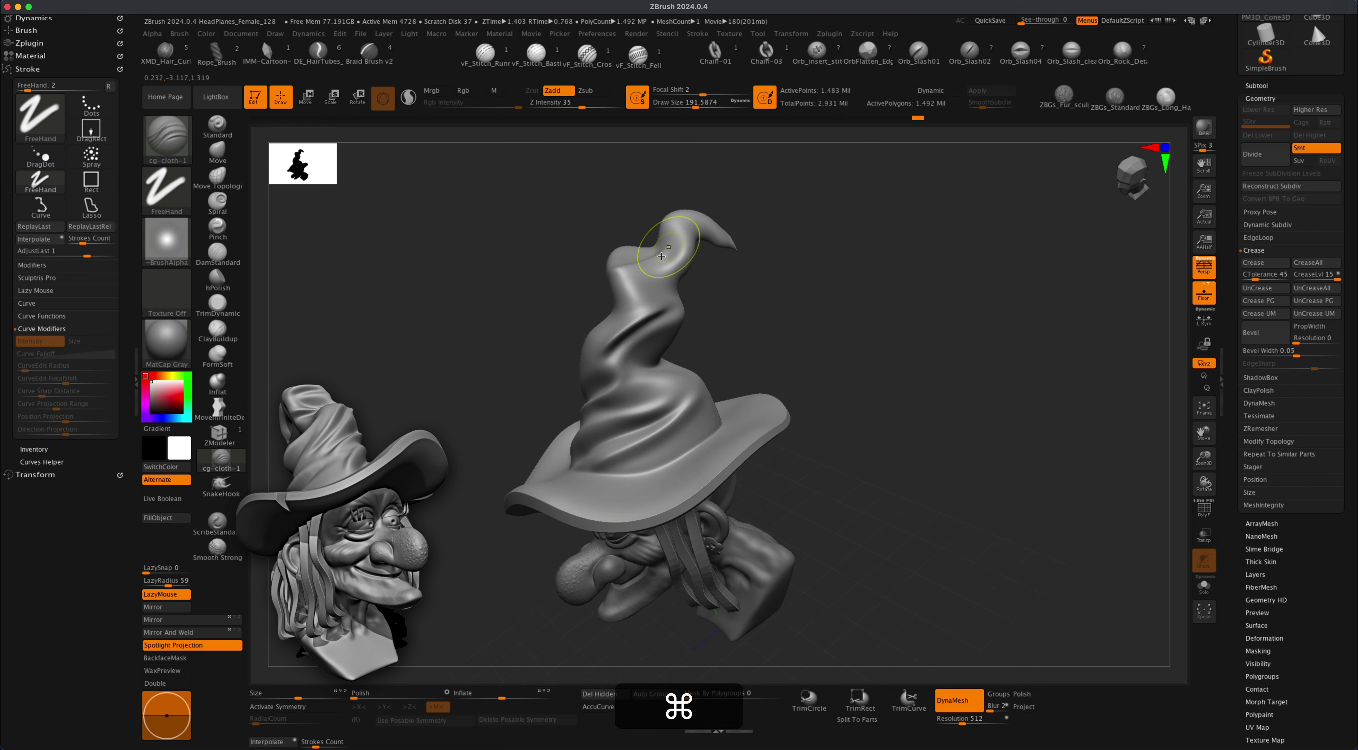
key("super+z")
left_click_drag(661, 211, 691, 212)
mouse_move(738, 369)
left_mouse_down("alt")
mouse_move(636, 376)
mouse_move(696, 370)
mouse_move(632, 417)
mouse_move(780, 375)
left_mouse_up("alt")
left_click_drag(582, 276, 627, 311)
mouse_move(828, 374)
left_mouse_down("alt")
mouse_move(963, 360)
mouse_move(860, 389)
mouse_move(904, 378)
mouse_move(898, 406)
mouse_move(816, 412)
left_mouse_up("alt")
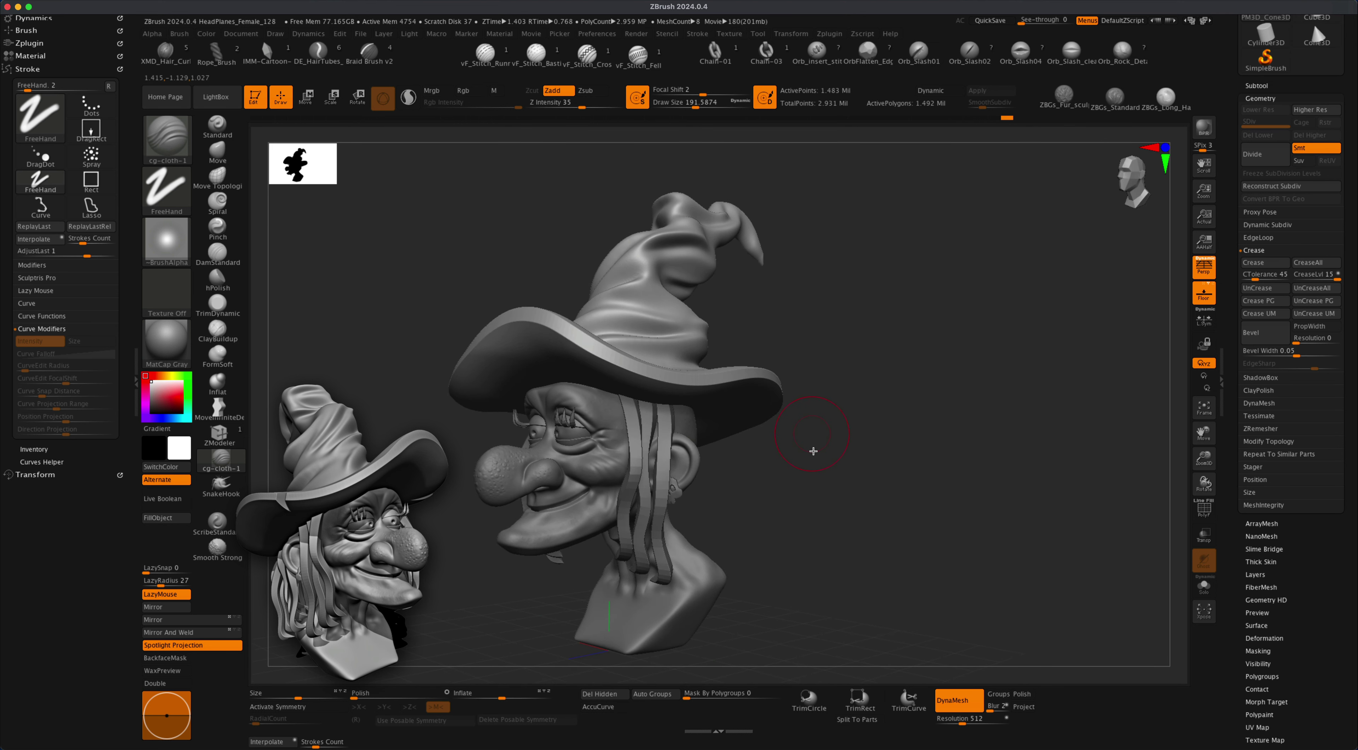
Duplicate the hair strands subtool, turn perspective off and move the copy backwards clear of the head.
left_click_drag(807, 475, 860, 471)
left_click(1256, 85)
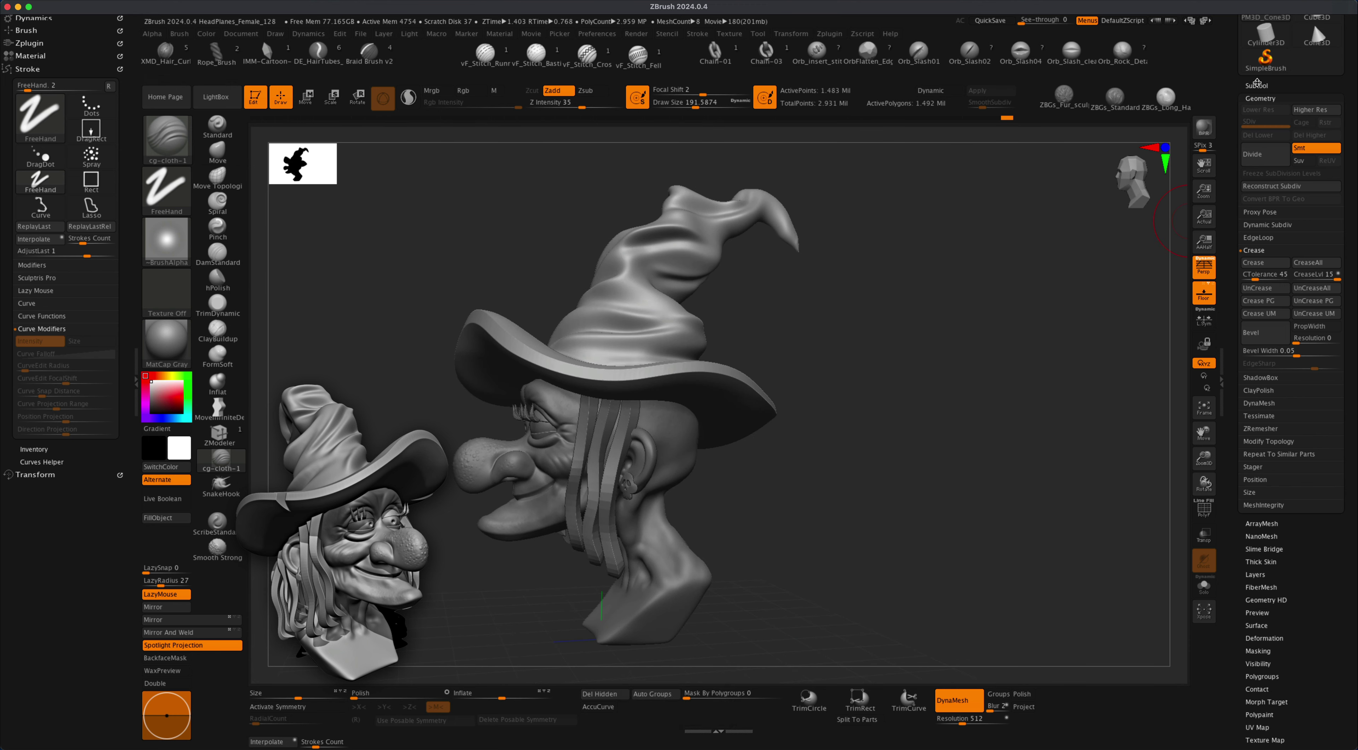
left_click(1262, 190)
mouse_move(975, 394)
left_mouse_down()
mouse_move(927, 400)
mouse_move(927, 415)
mouse_move(921, 403)
mouse_move(938, 395)
mouse_move(894, 439)
left_mouse_up()
left_click(1277, 349)
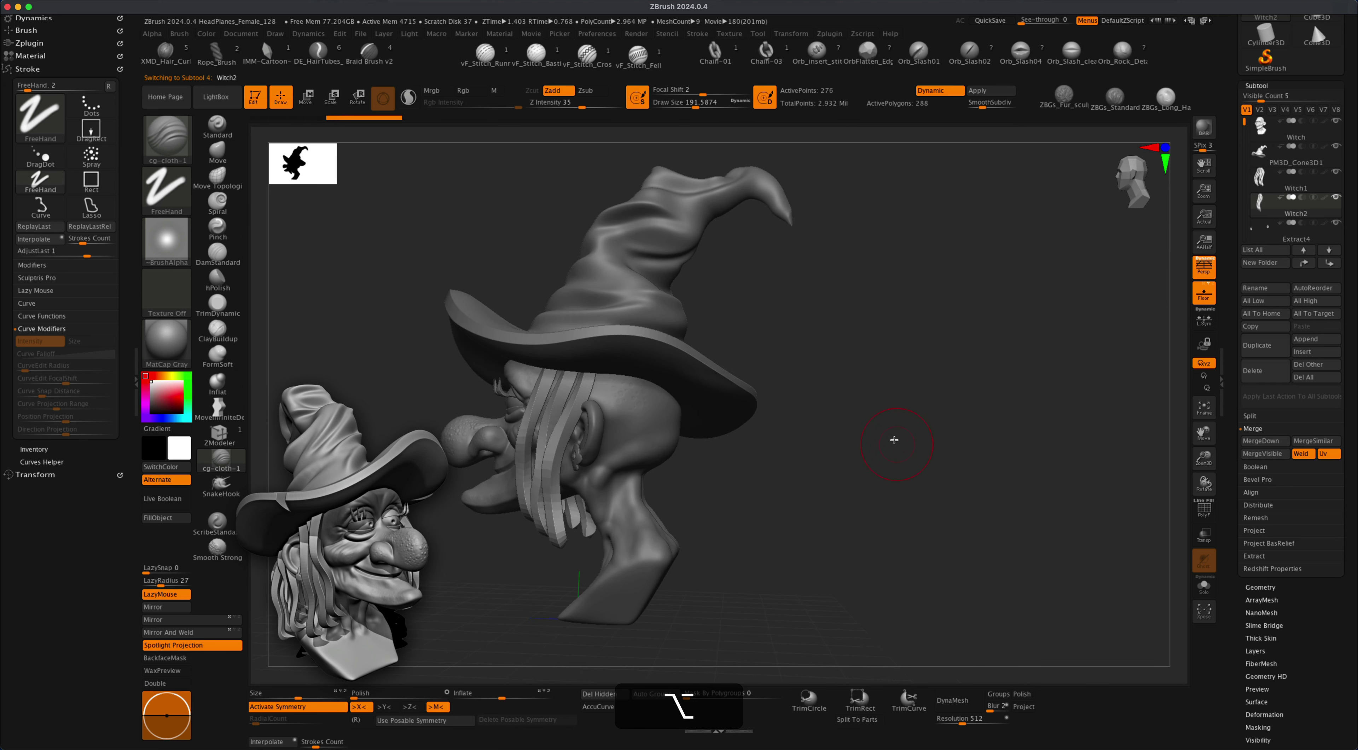
left_click(317, 101)
key("shift+p")
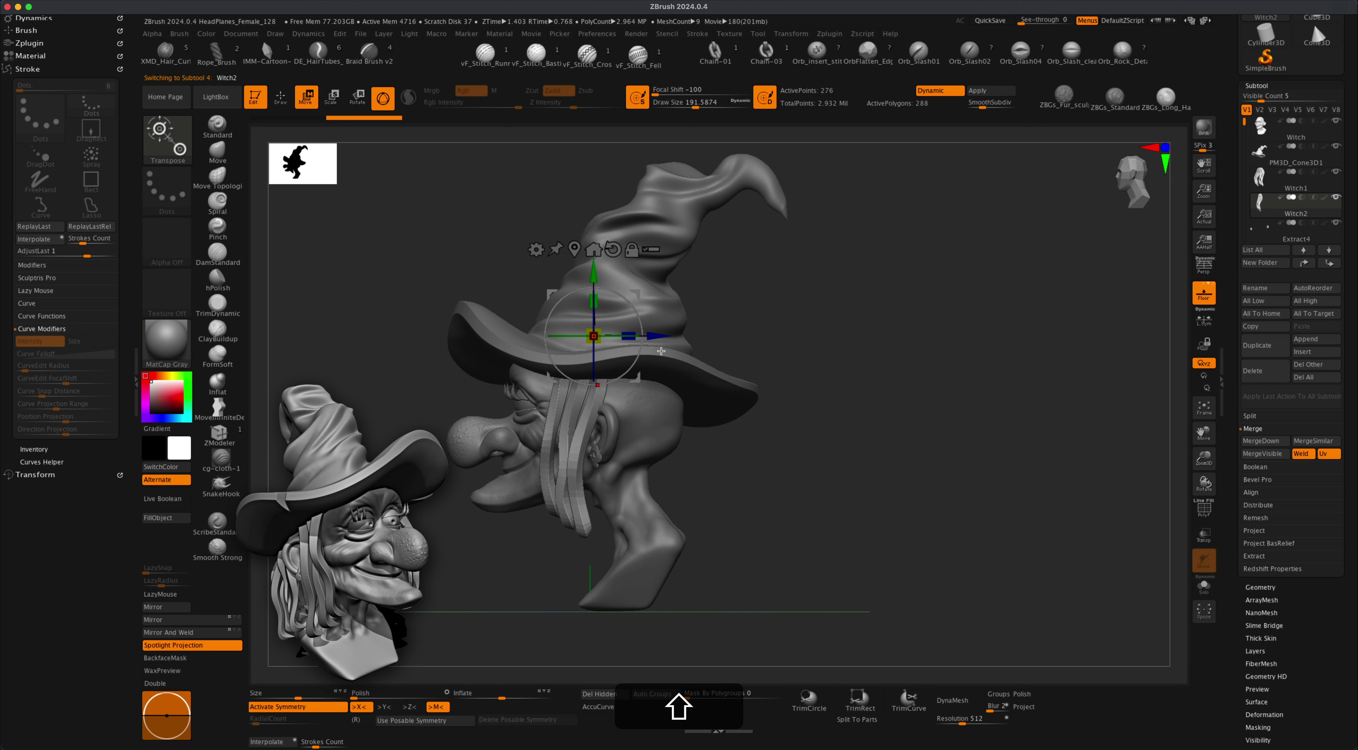
left_click_drag(660, 351, 912, 297)
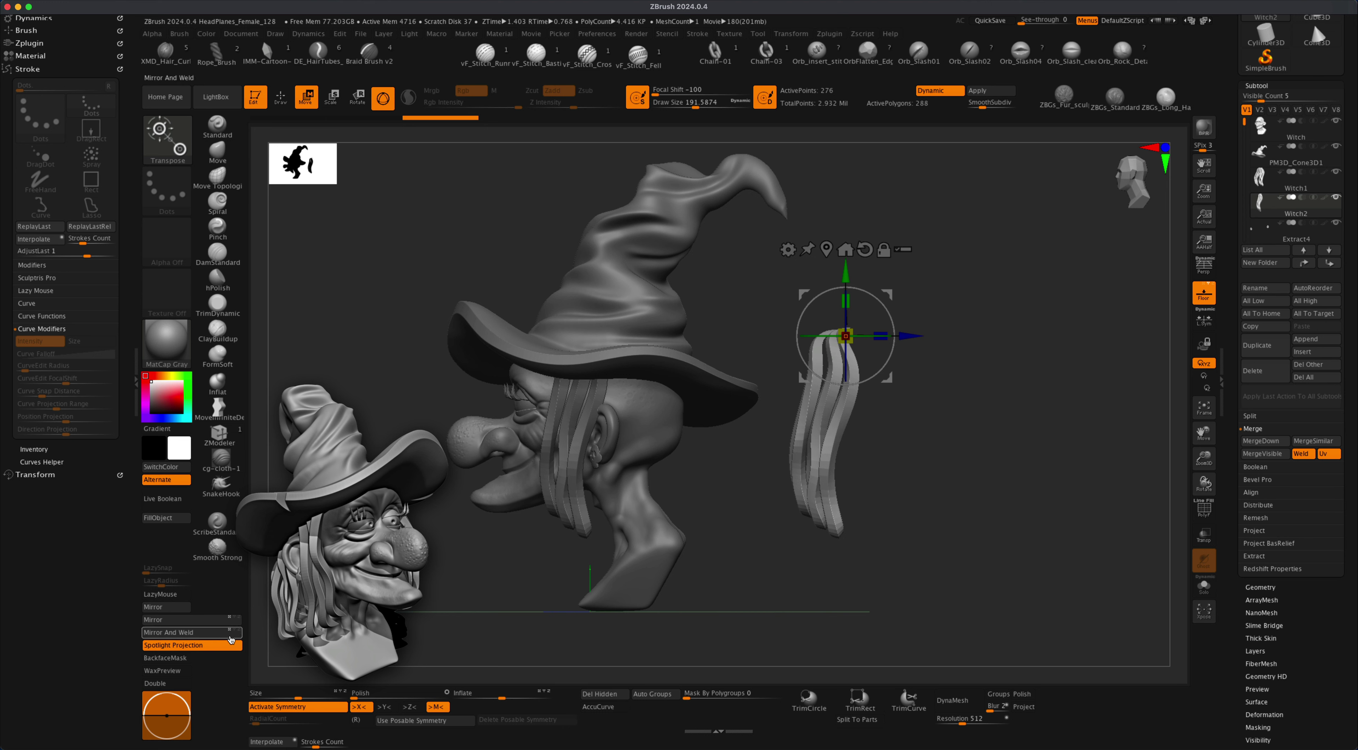
Mirror the copied strands front to back, move them under the brim behind the ear and centre the gizmo on them.
left_click(239, 619)
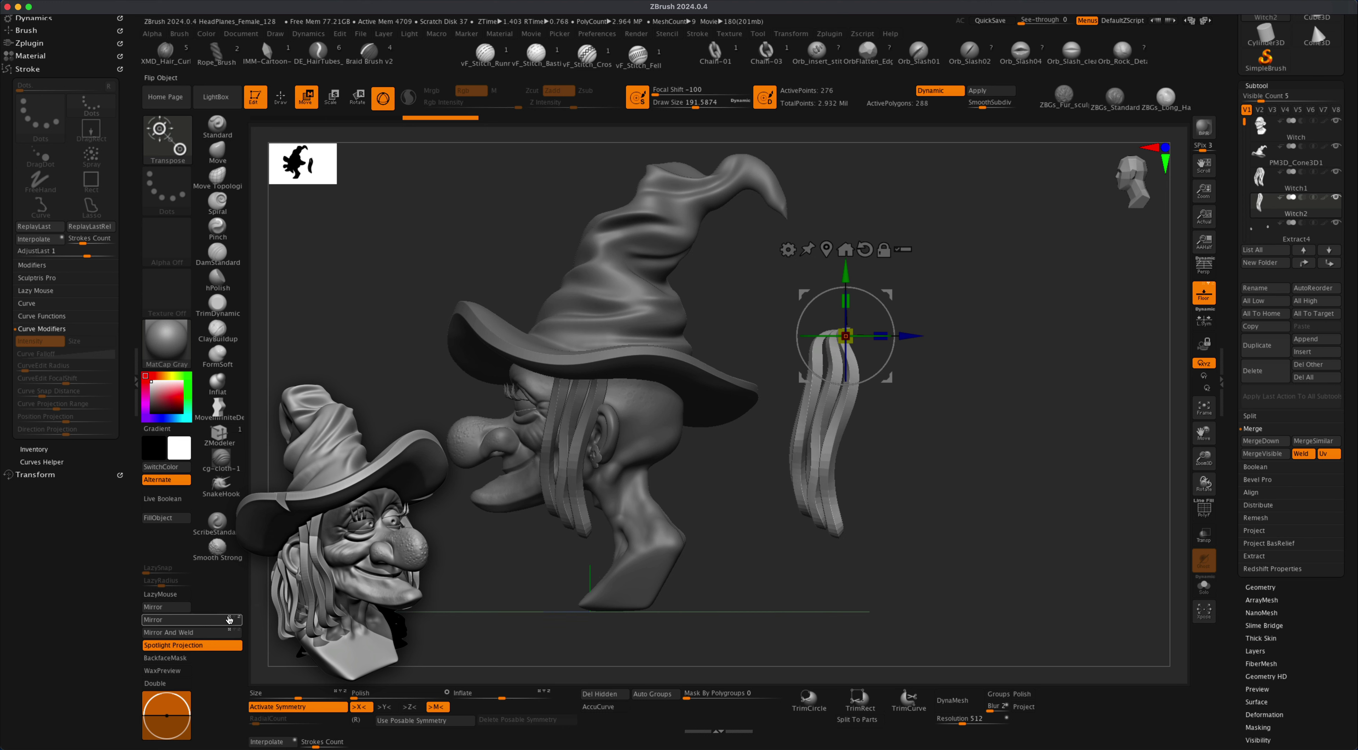
left_click(205, 622)
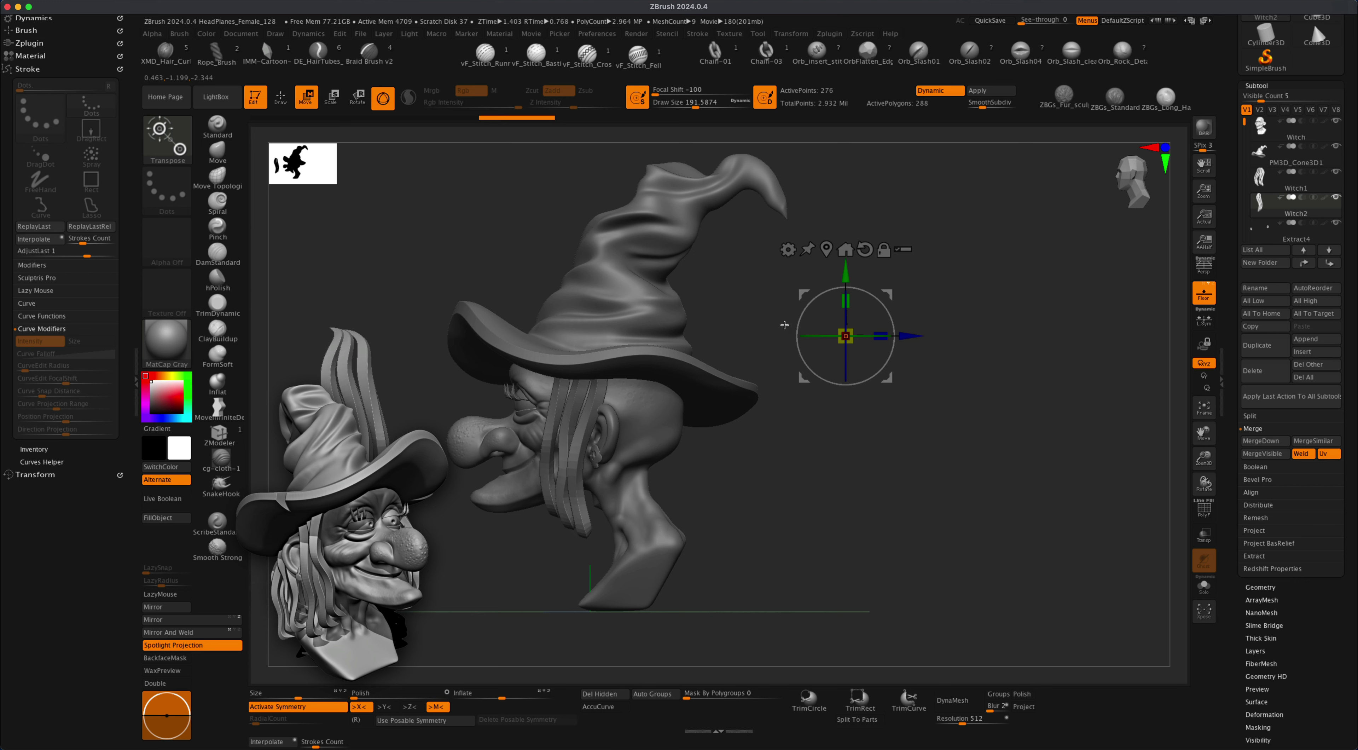
left_click_drag(914, 337, 1209, 343)
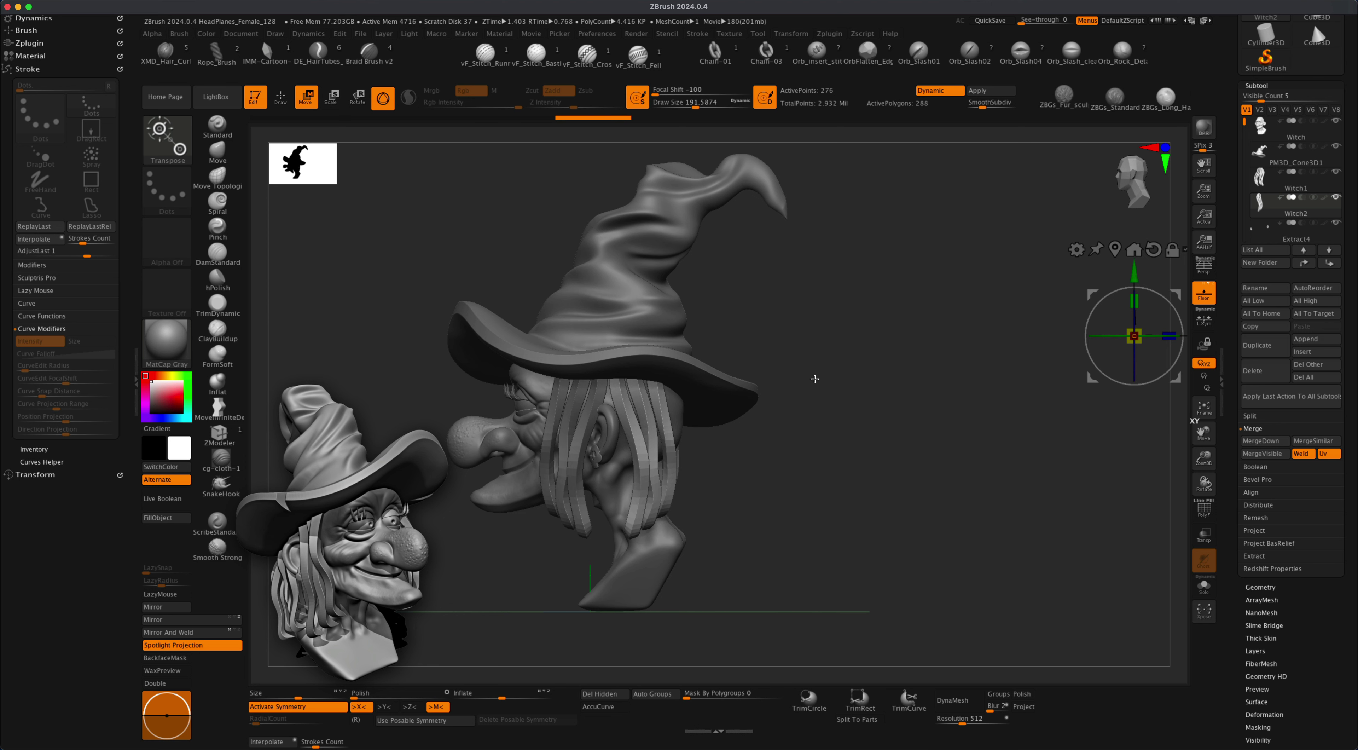
left_click(1124, 256)
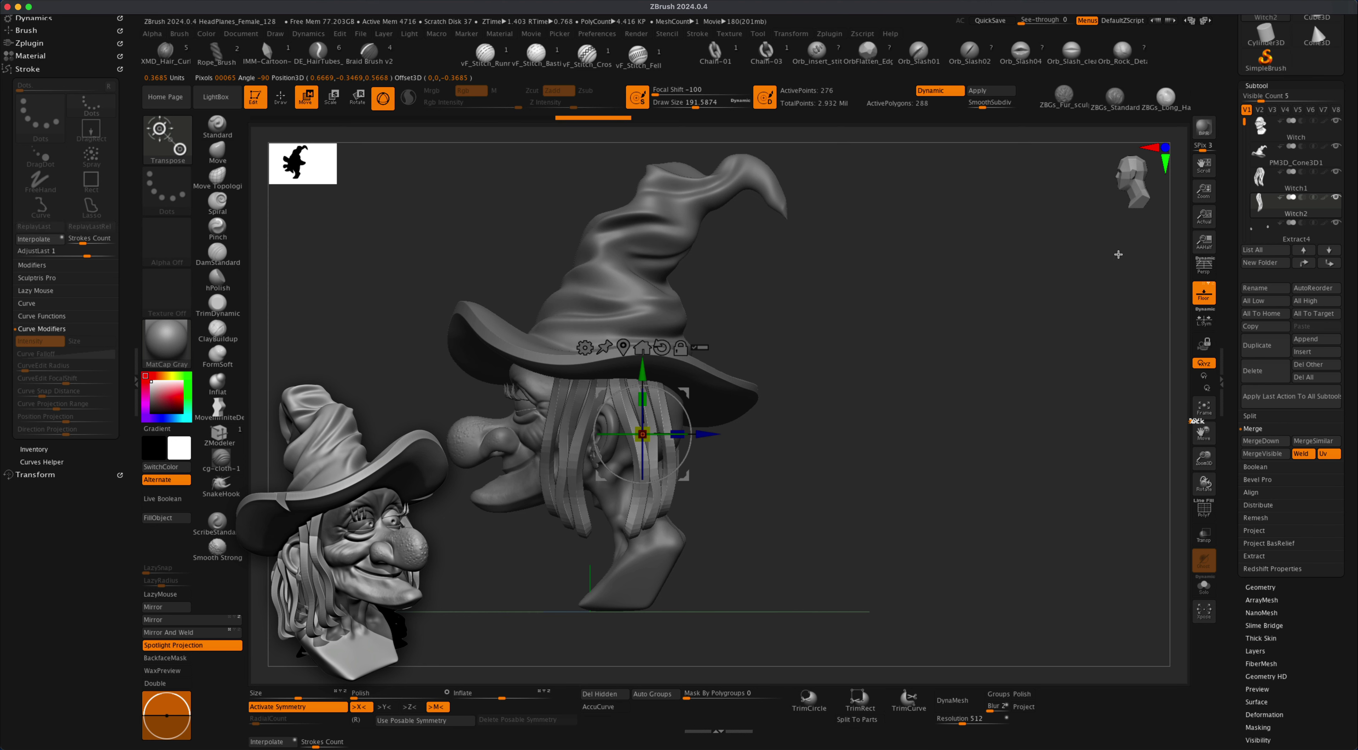
Fit the rear hair strands around the back of the head with the Move brush, using Draw Sizes of about 437 and 239.
left_click_drag(858, 432, 500, 338)
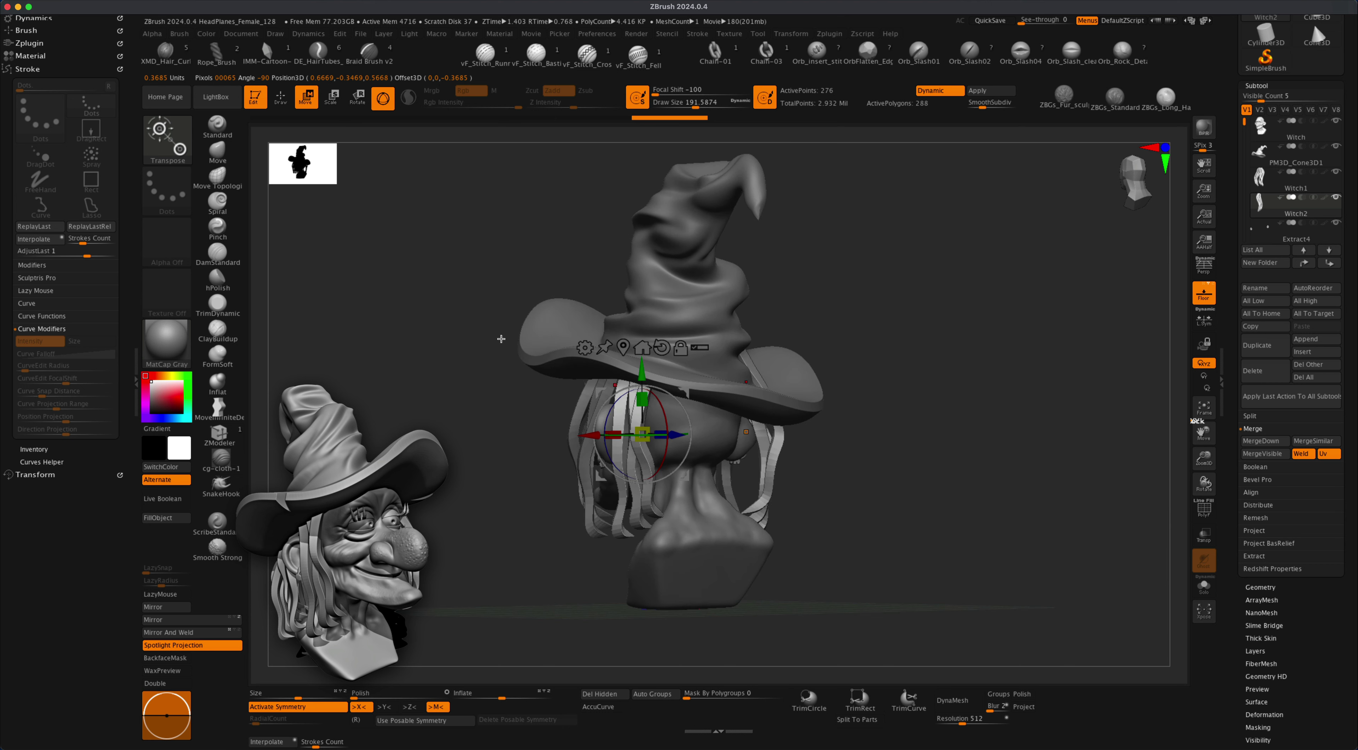
left_click(217, 158)
key("s")
left_click_drag(440, 381, 461, 380)
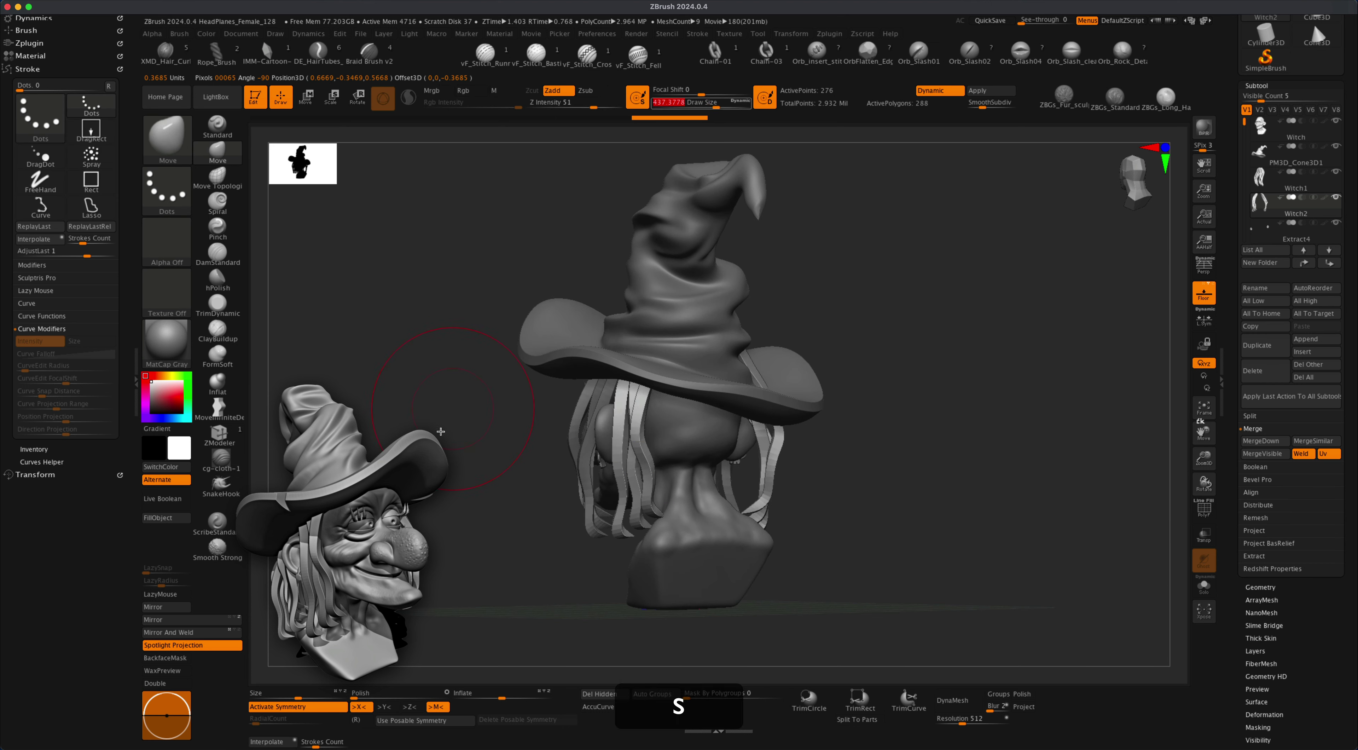
left_click_drag(457, 493, 457, 539, "alt")
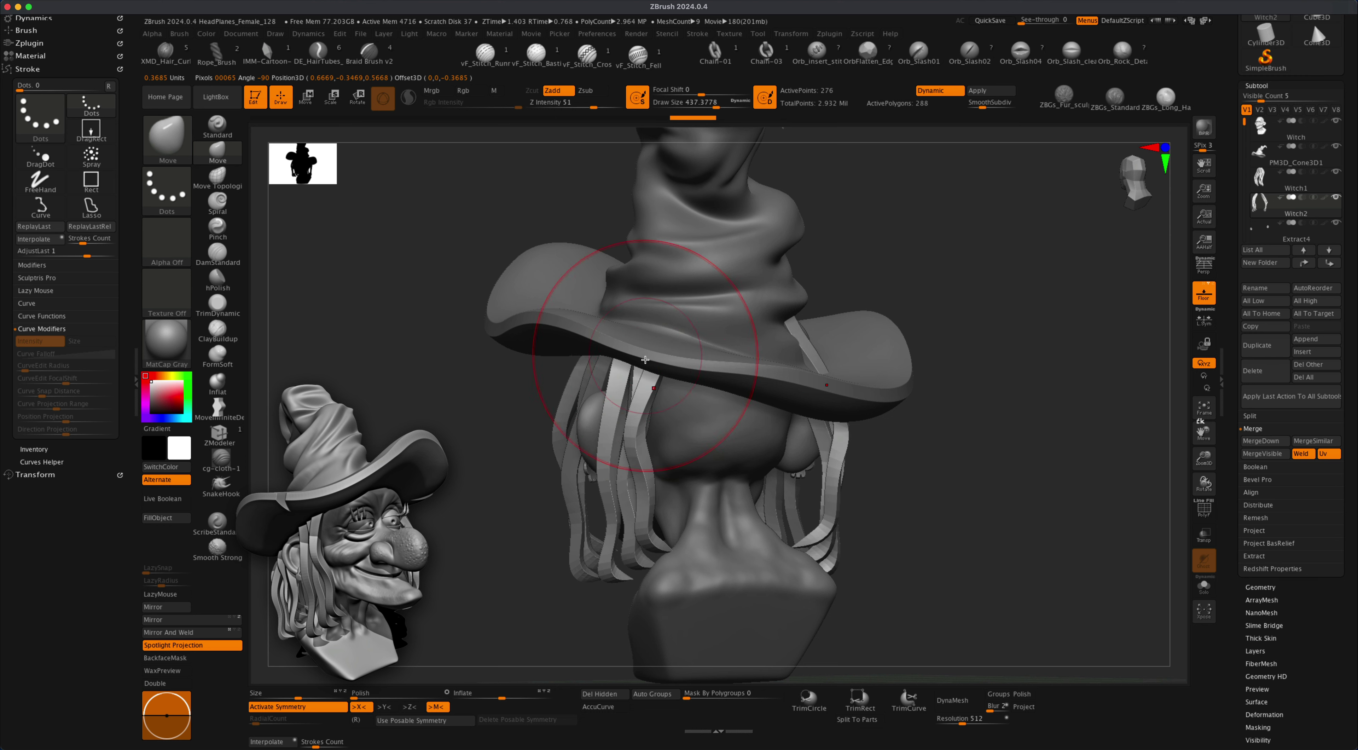
left_click_drag(986, 259, 796, 365)
key("s")
mouse_move(510, 527)
left_mouse_down()
mouse_move(501, 509)
mouse_move(922, 379)
left_mouse_up()
left_click(759, 432, "alt")
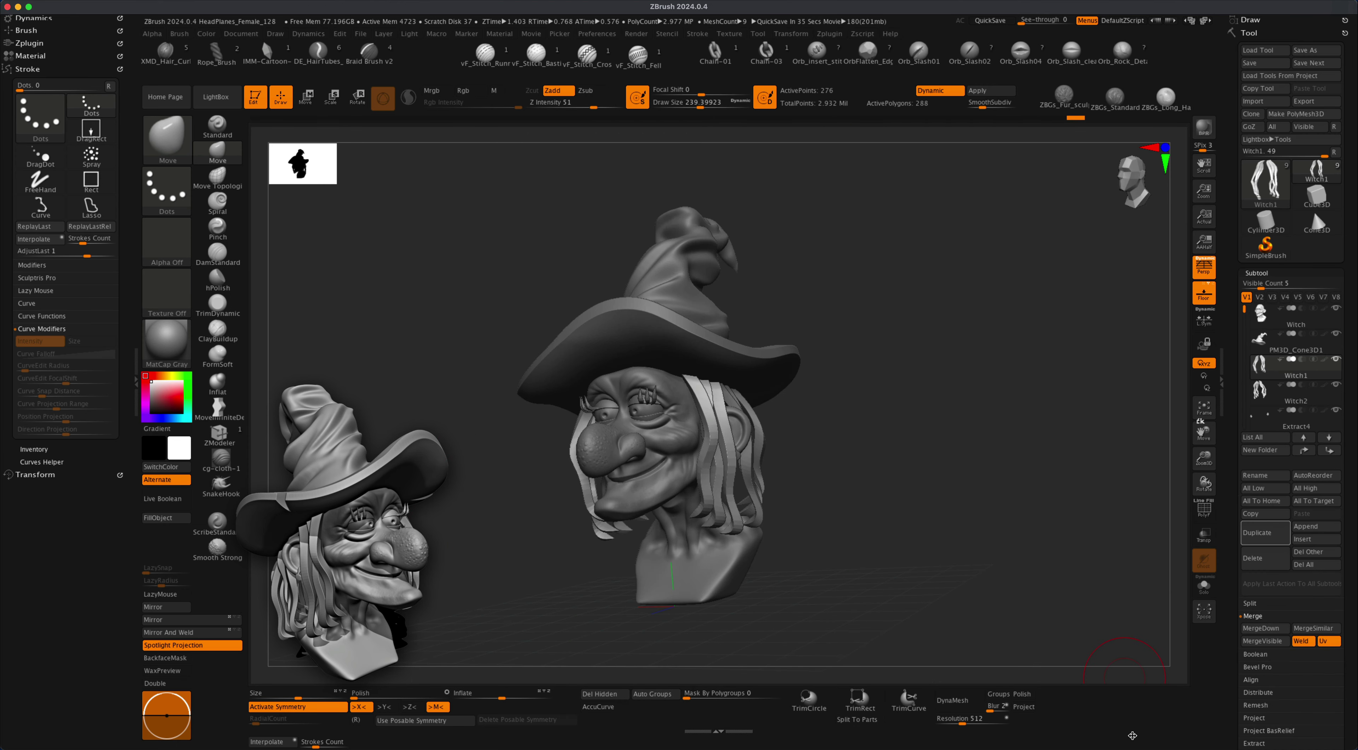
Split a hair strands subtool into separate pieces and scale the split-off piece to about 0.95 with the gizmo.
key("w")
left_click(1249, 604)
left_click(1261, 615)
left_click(1161, 578)
left_click_drag(527, 402, 529, 401)
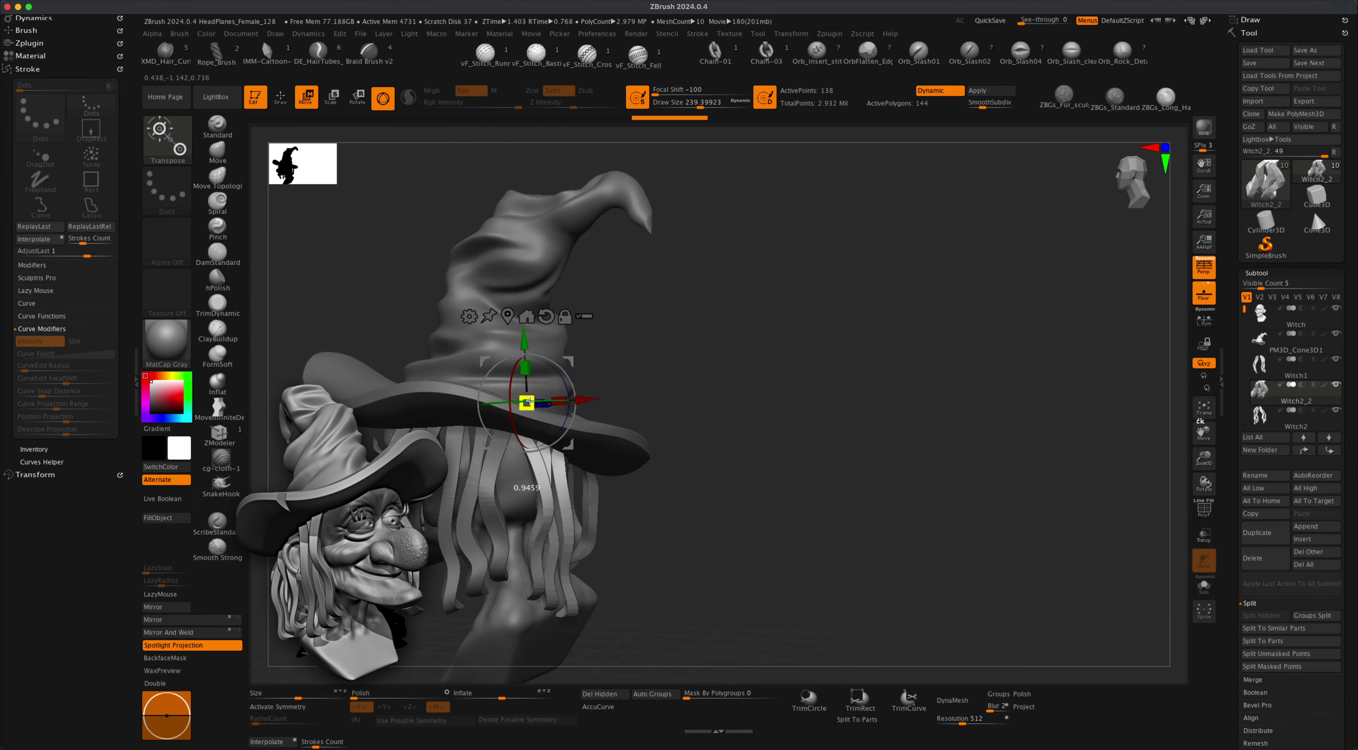
Return to the Move brush at Draw Size about 492 and select the witch's head subtool.
key("q")
left_click(748, 448, "alt")
mouse_move(791, 401)
left_mouse_down()
mouse_move(963, 428)
mouse_move(861, 416)
mouse_move(726, 466)
mouse_move(902, 429)
mouse_move(916, 433)
mouse_move(852, 453)
mouse_move(948, 458)
left_mouse_up()
key("alt")
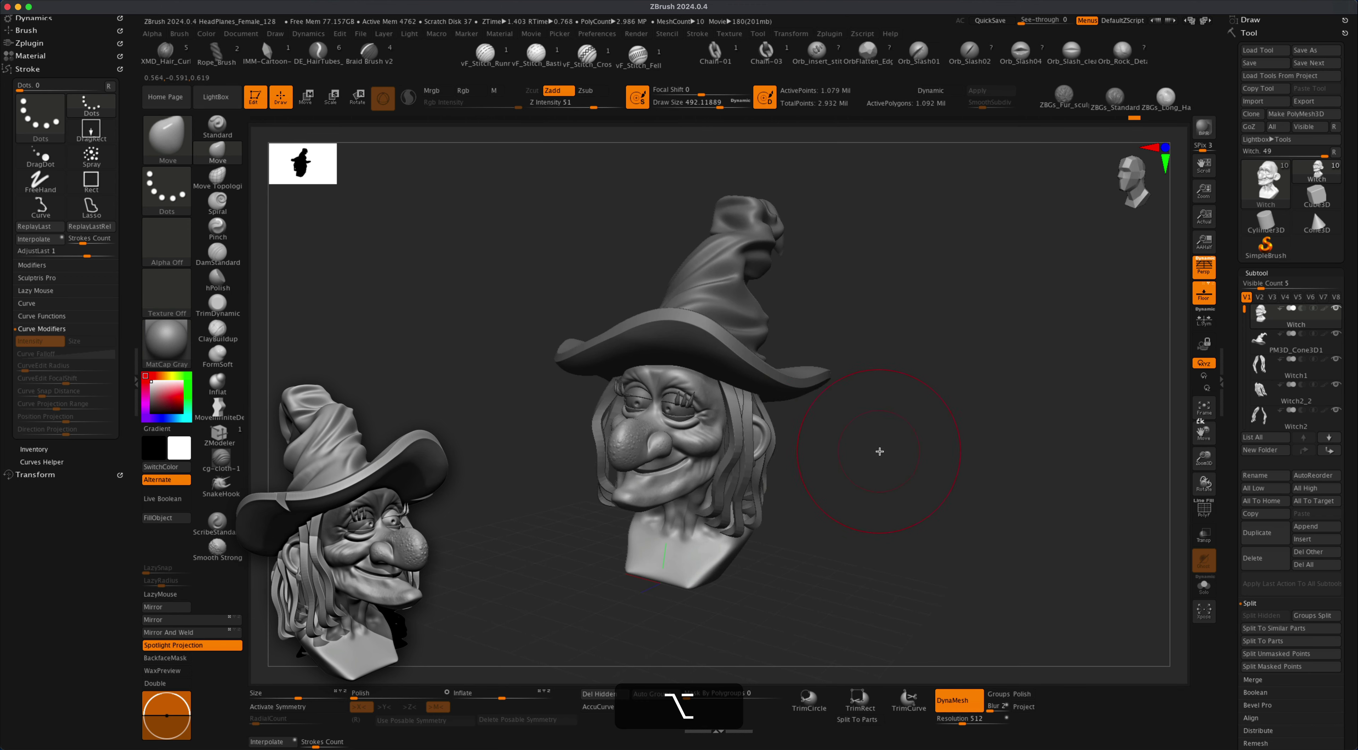
mouse_move(895, 449)
left_mouse_down()
mouse_move(871, 474)
mouse_move(926, 486)
mouse_move(891, 474)
left_mouse_up()
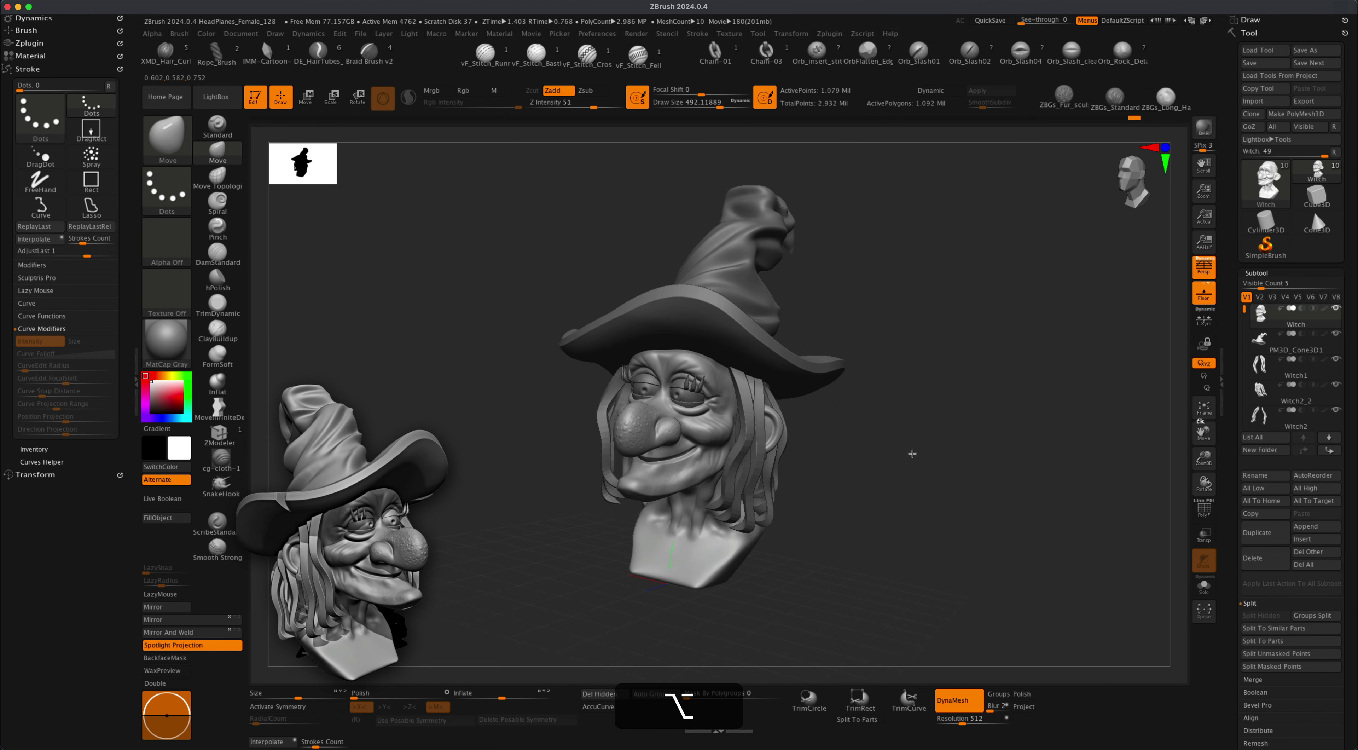